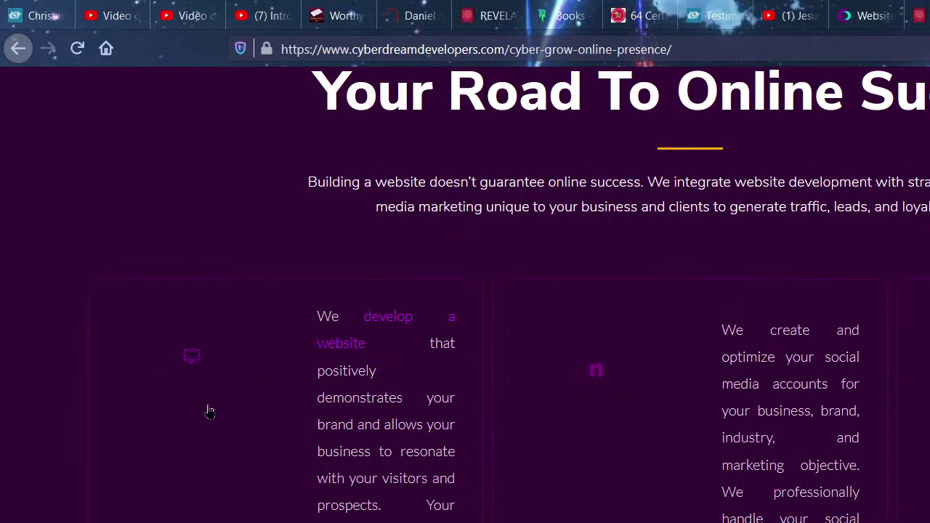
# Step: Examine the "Your Road To Online Success" service cards and the "Who Needs CyberGrow" section of the page in the Elementor editor
pyautogui.scroll(2, 726, 313)
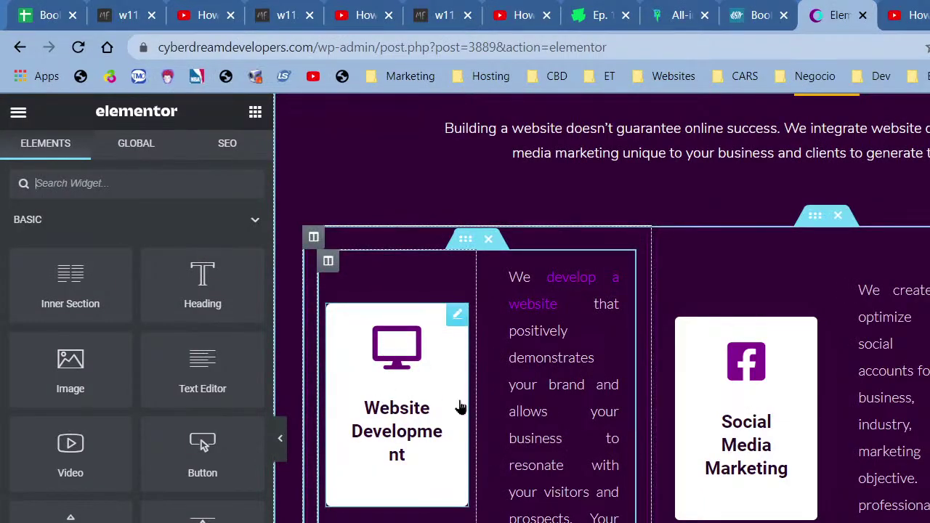
pyautogui.scroll(5, 778, 205)
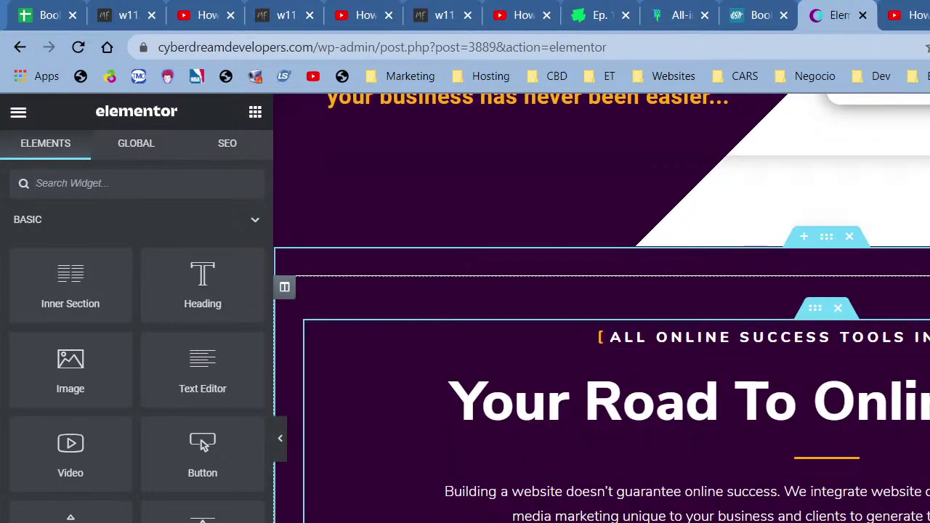
pyautogui.scroll(-5, 498, 442)
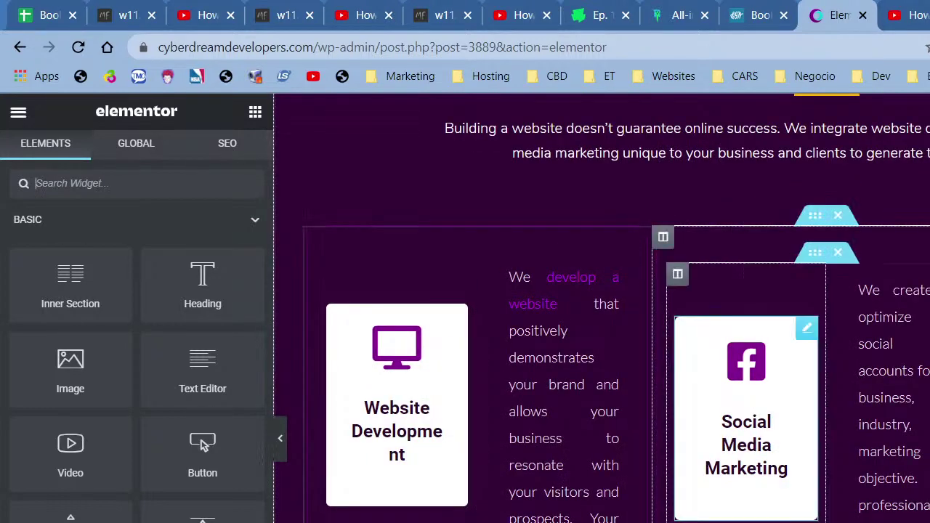
pyautogui.scroll(-11, 864, 345)
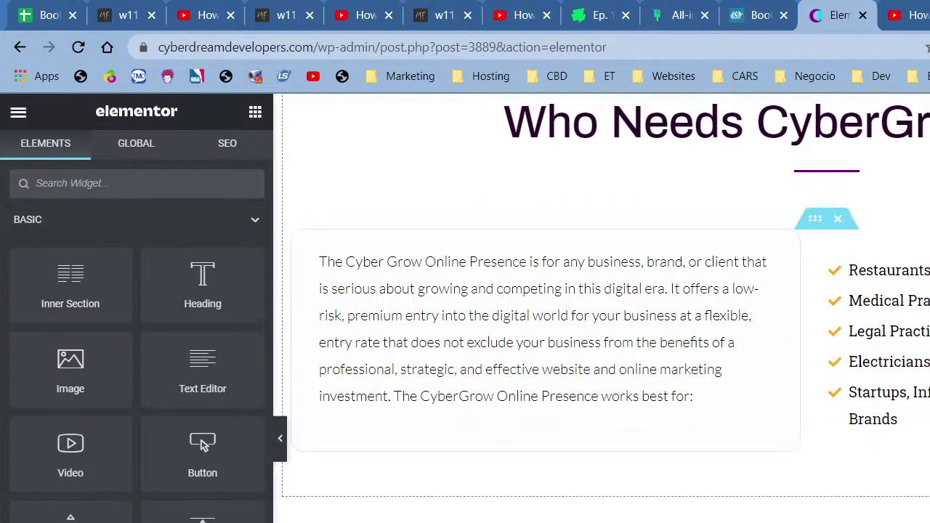
pyautogui.scroll(-1, 488, 338)
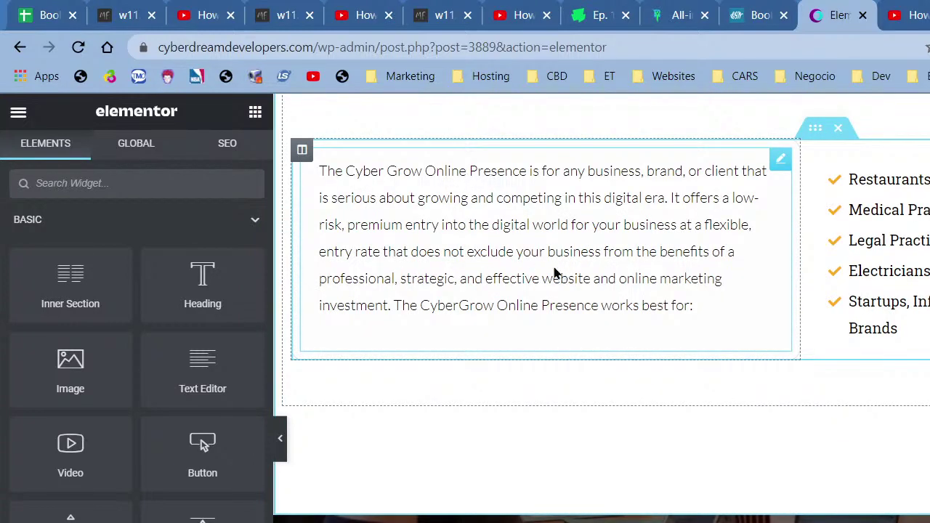
pyautogui.scroll(-4, 567, 193)
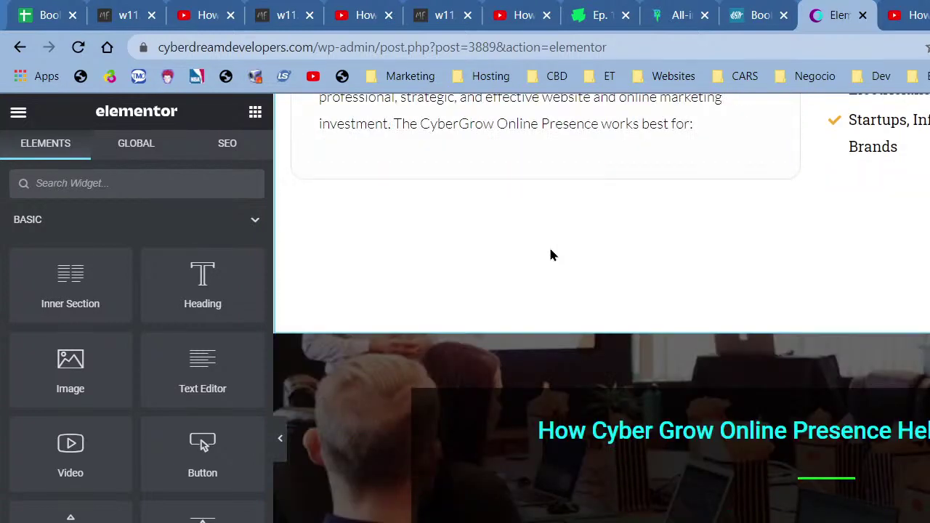
pyautogui.scroll(-7, 551, 254)
pyautogui.scroll(9, 550, 254)
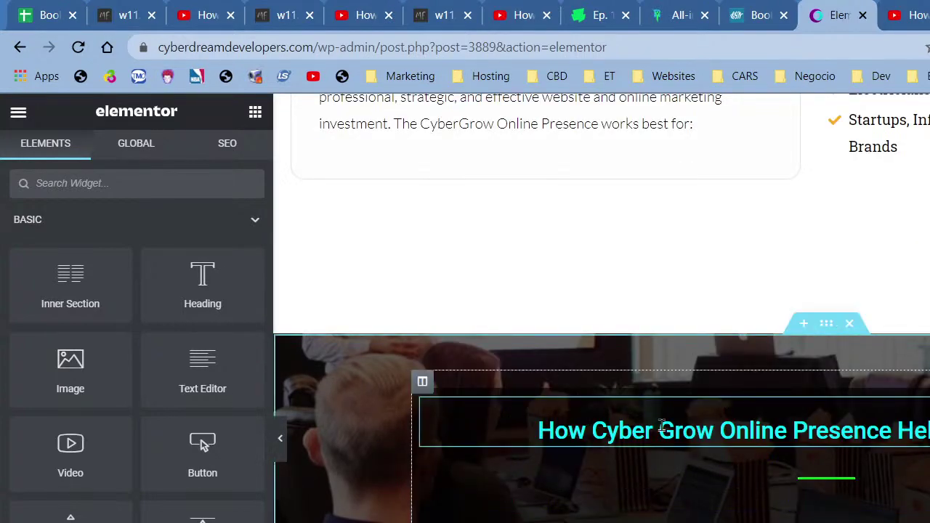
# Step: Review the "How Cyber Grow Online Presence Helps" columns and compare them with the next-level business benefits section below
pyautogui.scroll(-2, 661, 425)
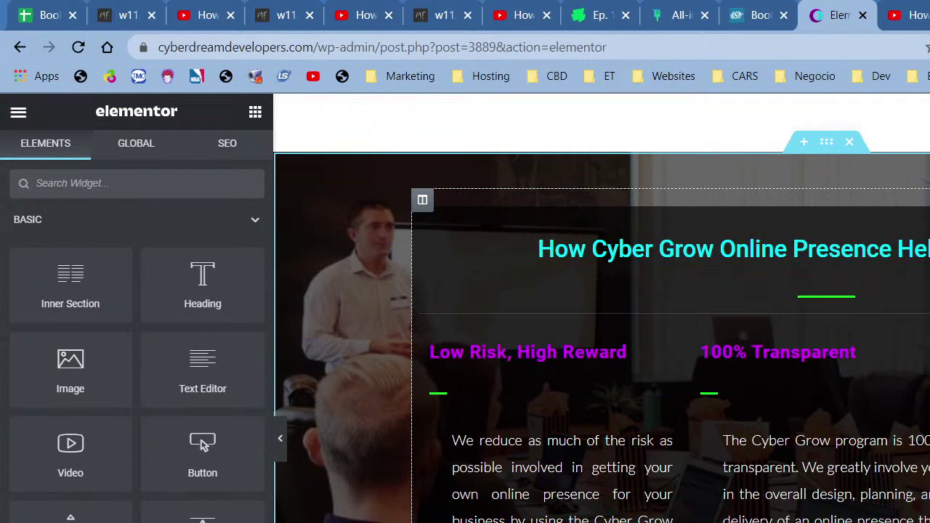
pyautogui.scroll(-4, 727, 327)
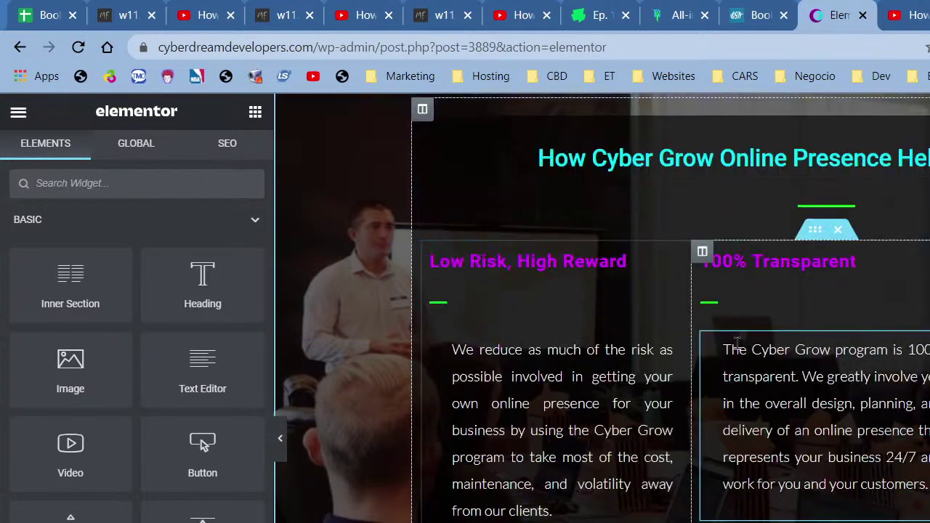
pyautogui.scroll(-4, 694, 336)
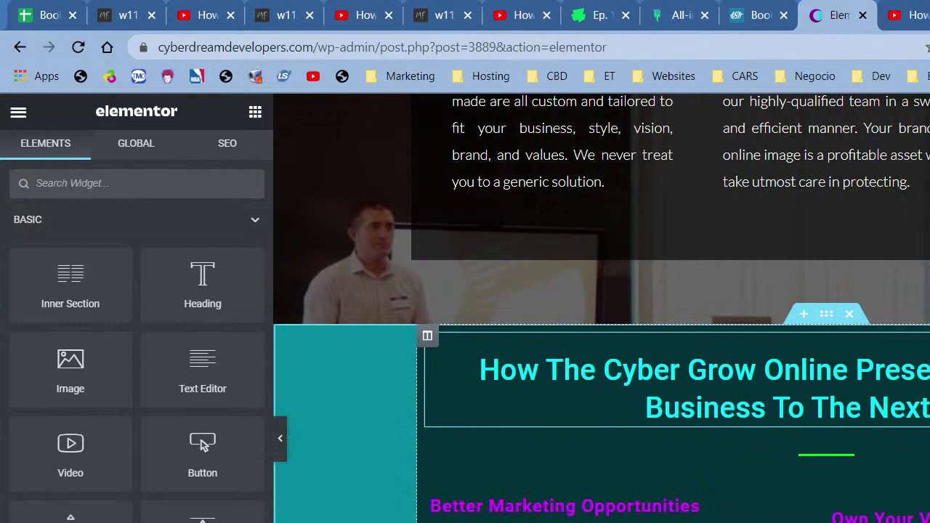
pyautogui.scroll(-15, 910, 427)
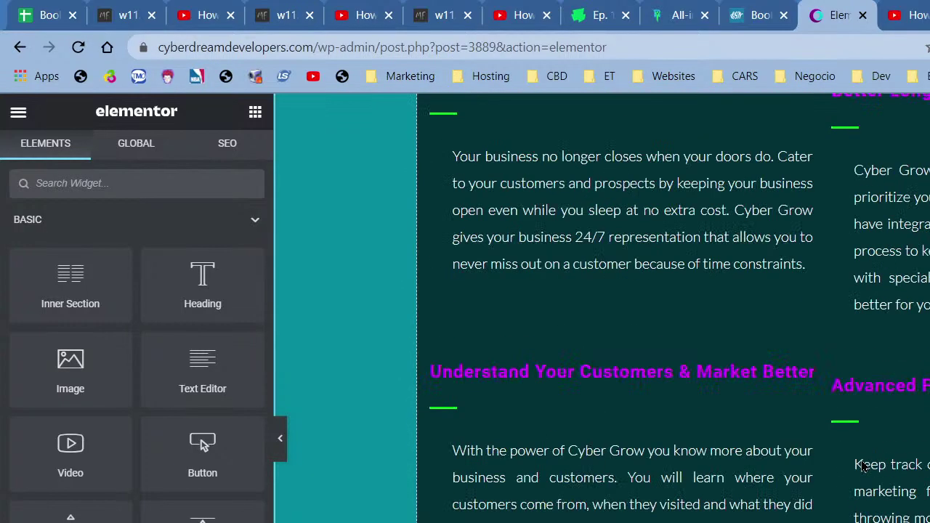
pyautogui.scroll(10, 859, 457)
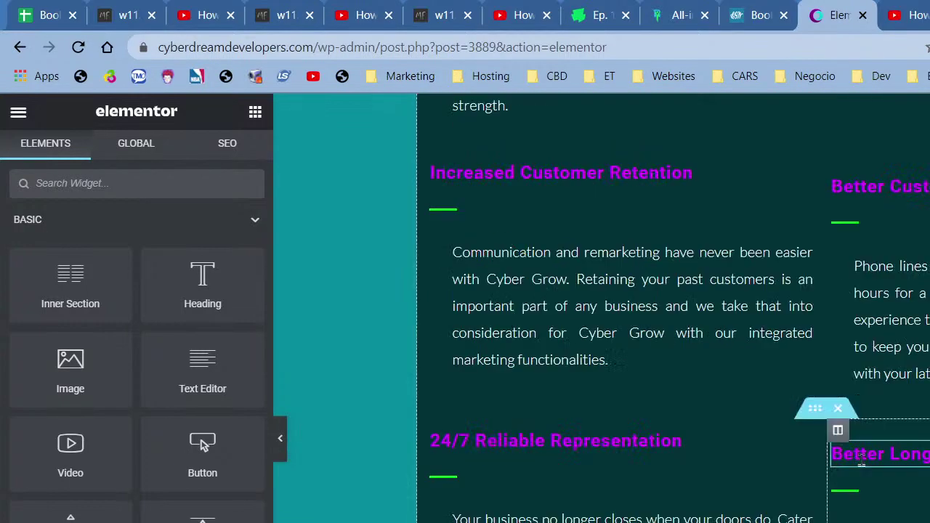
pyautogui.scroll(2, 861, 459)
pyautogui.scroll(-5, 850, 465)
pyautogui.scroll(2, 843, 469)
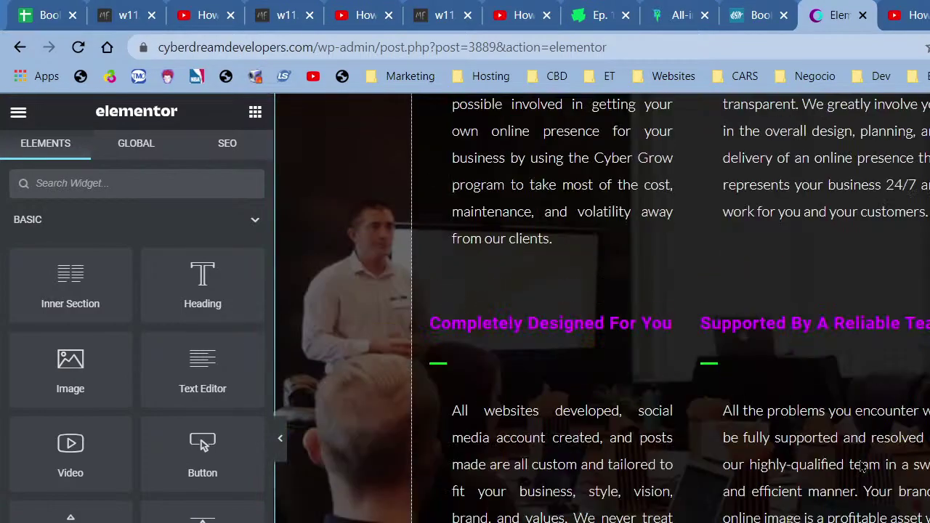
pyautogui.scroll(-8, 836, 474)
pyautogui.scroll(-5, 365, 336)
pyautogui.scroll(7, 364, 338)
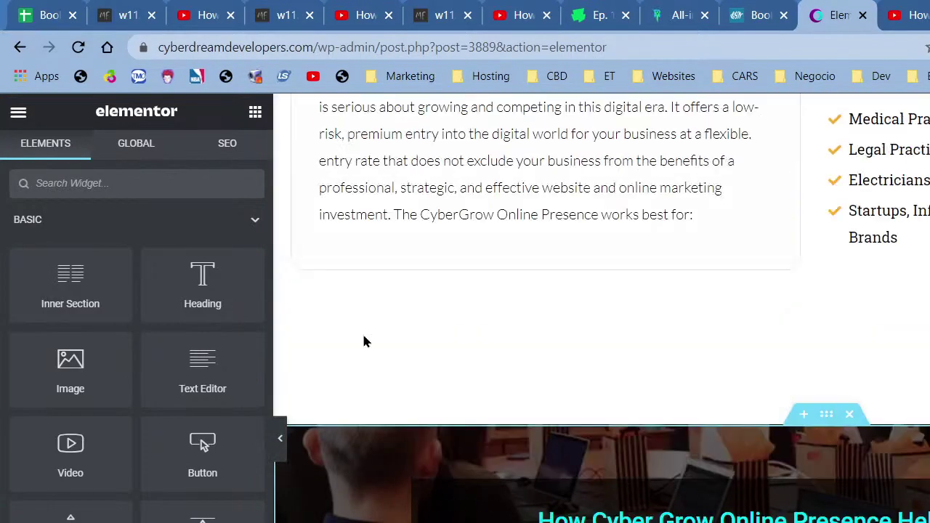
# Step: Look through the "Better Marketing Opportunities" benefits section and the "Affordable Pricing" text, down to the included website features
pyautogui.scroll(-10, 506, 346)
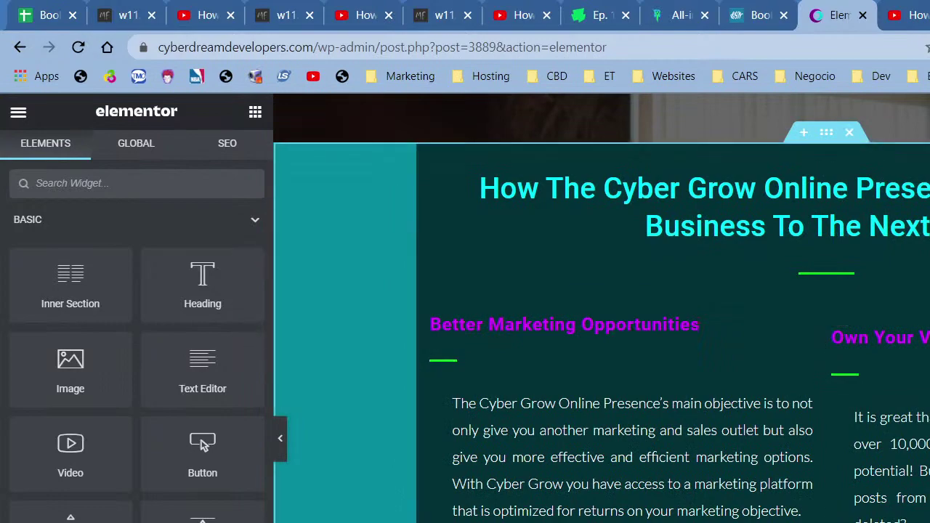
pyautogui.scroll(-4, 507, 346)
pyautogui.scroll(-6, 602, 308)
pyautogui.scroll(-5, 602, 308)
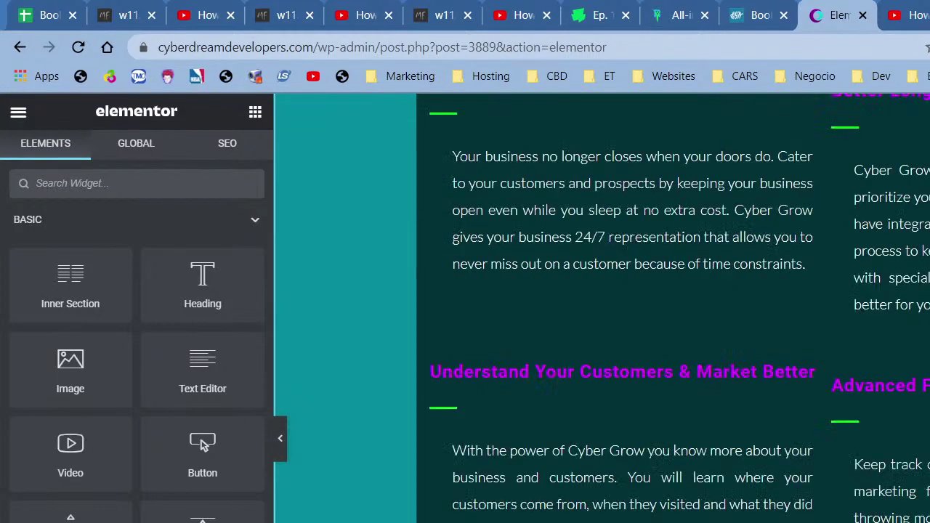
pyautogui.scroll(-6, 602, 308)
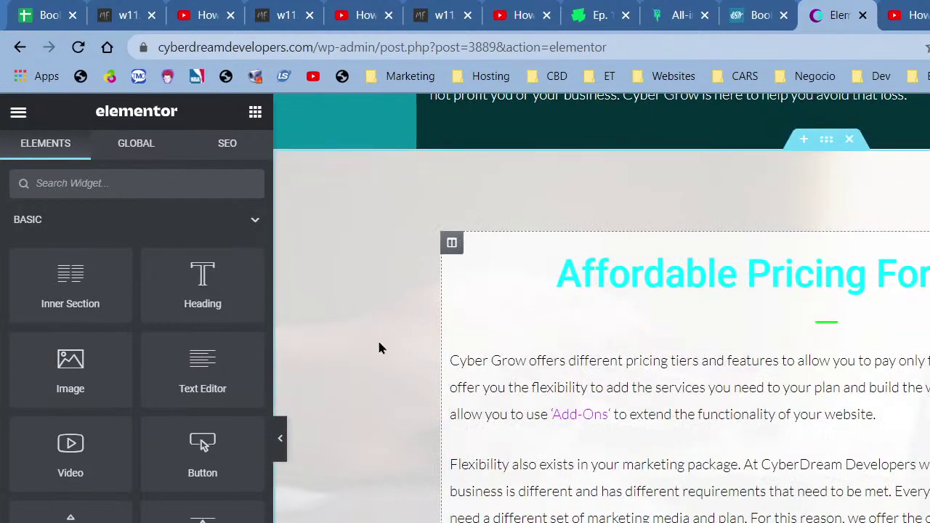
pyautogui.scroll(-6, 348, 437)
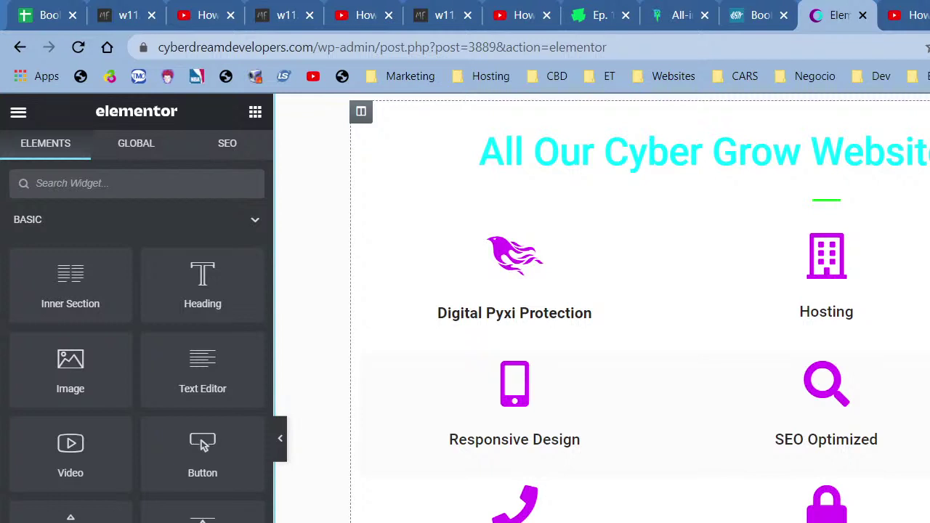
# Step: Hide the Elementor widget panel and examine the "All Our Cyber Grow Websites Come" feature grid and its neighbouring sections
pyautogui.click(295, 446)
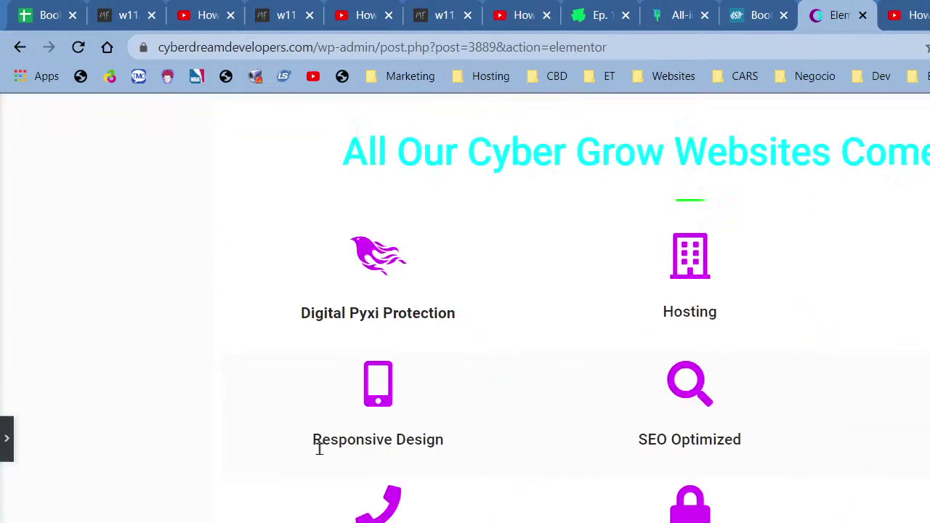
pyautogui.scroll(-1, 739, 440)
pyautogui.scroll(1, 739, 440)
pyautogui.scroll(3, 734, 473)
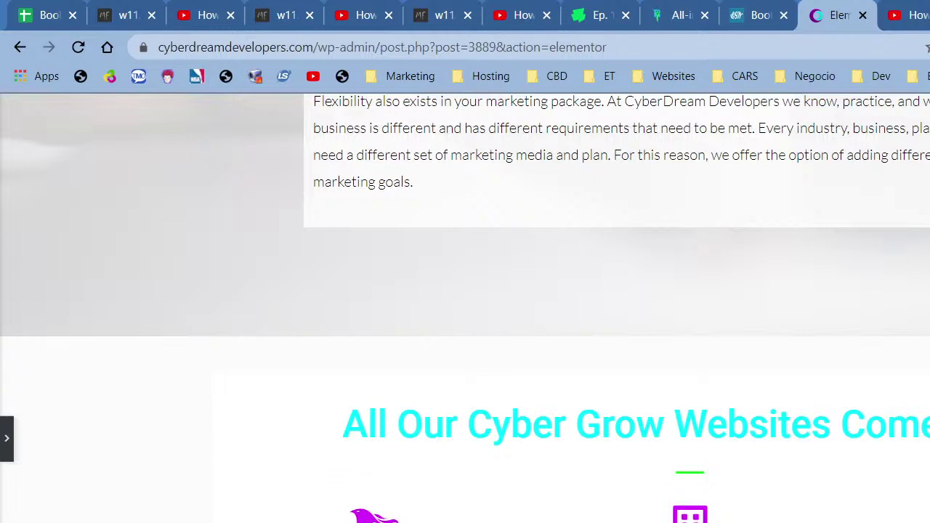
pyautogui.scroll(-3, 465, 308)
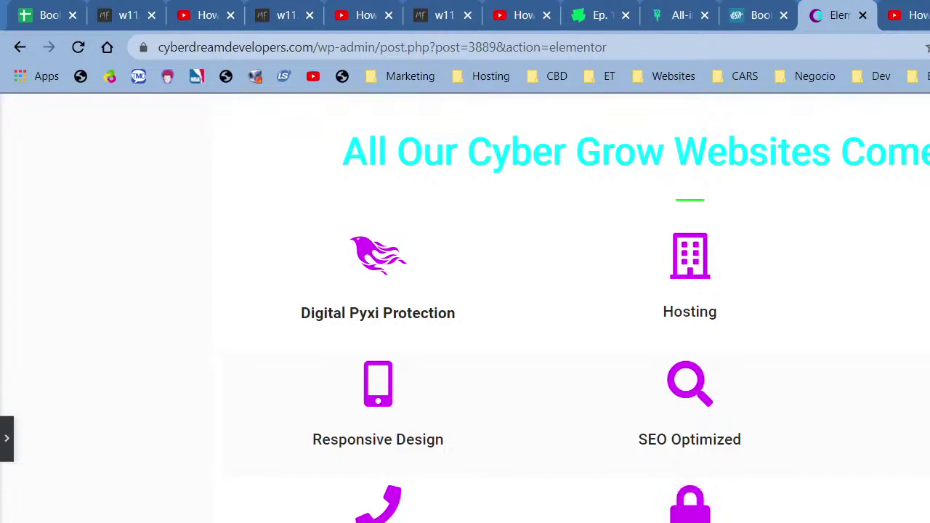
pyautogui.scroll(-10, 465, 308)
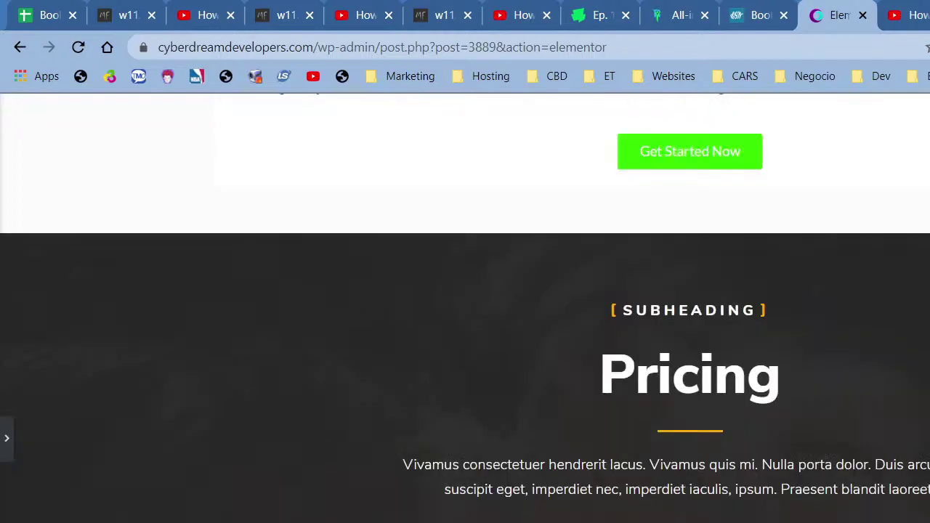
pyautogui.scroll(13, 858, 420)
pyautogui.scroll(-16, 681, 414)
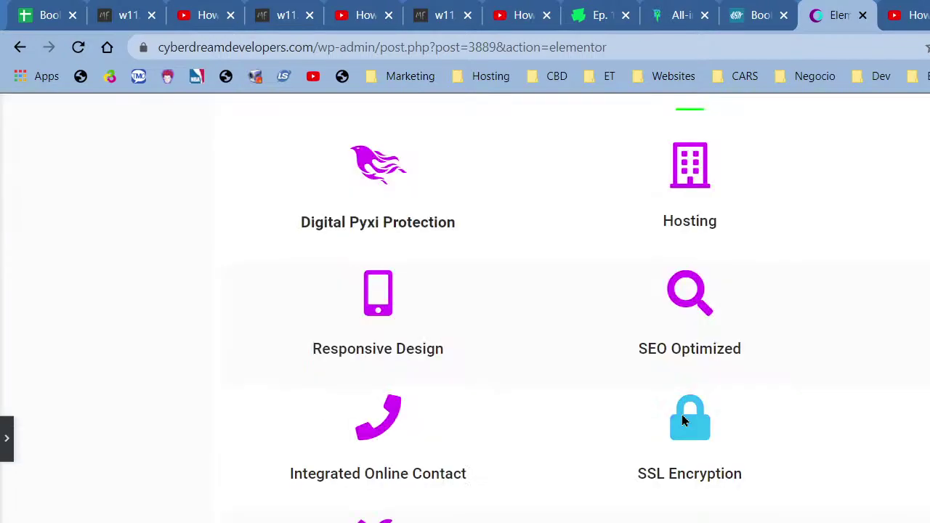
# Step: Inspect the monthly pricing plans, the "Additional Special Features" grid and the Cyber Grow customer support section
pyautogui.scroll(-15, 681, 426)
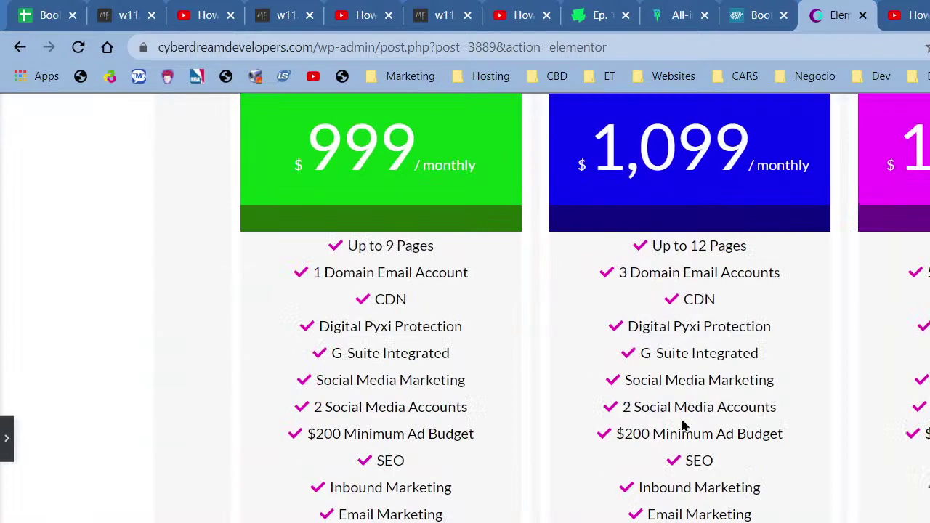
pyautogui.scroll(-1, 683, 426)
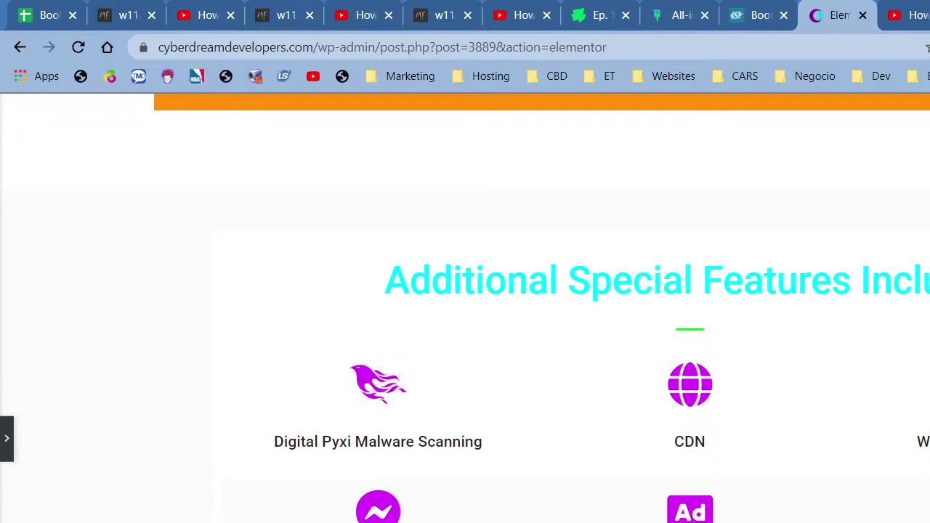
pyautogui.scroll(-2, 363, 502)
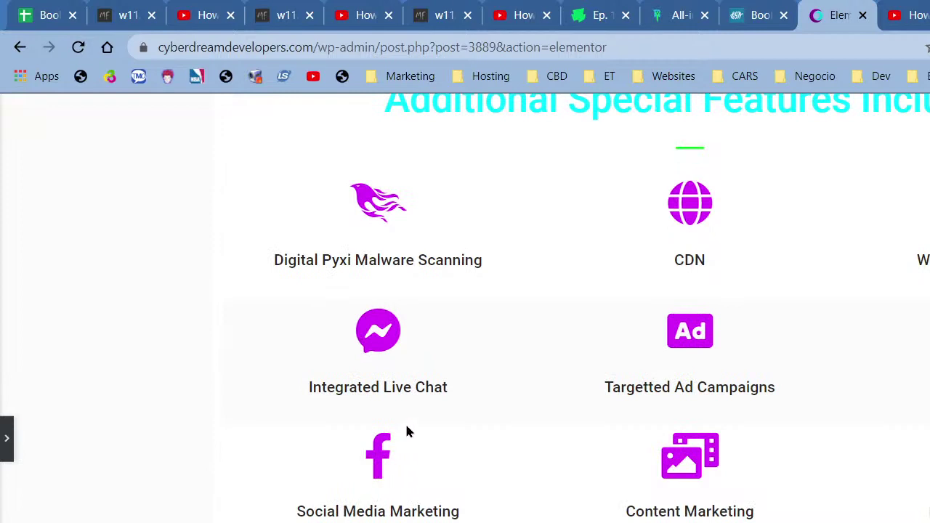
pyautogui.scroll(-3, 727, 503)
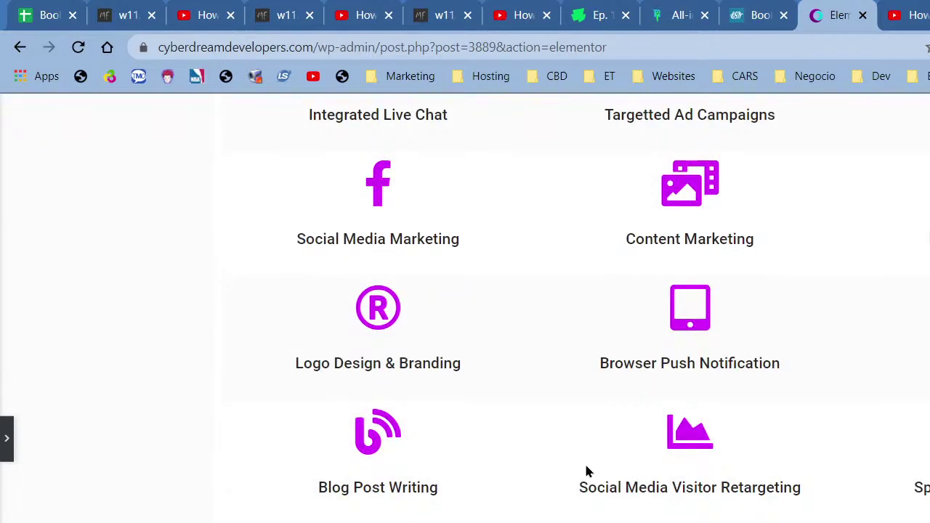
pyautogui.scroll(-6, 587, 467)
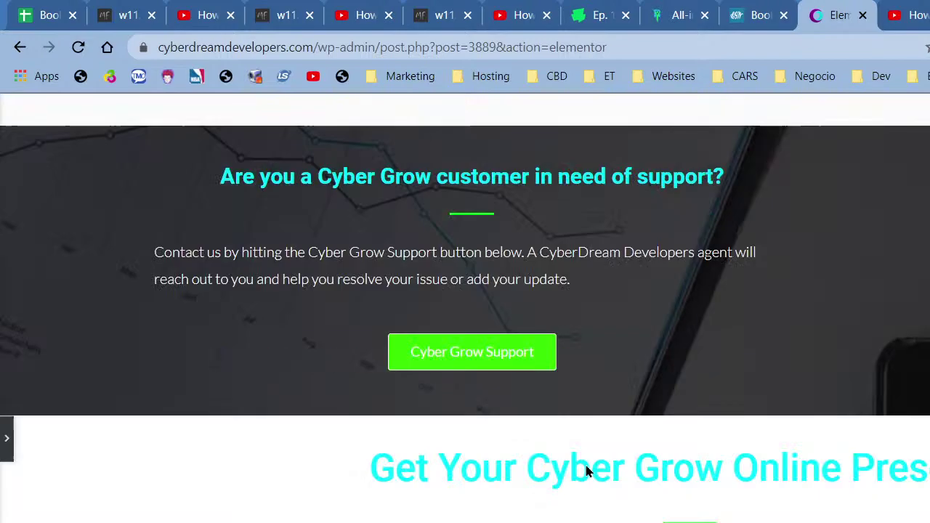
# Step: Return to the upper part of the page and re-examine the layout of the two Cyber Grow Online Presence benefits sections
pyautogui.scroll(13, 587, 466)
pyautogui.scroll(7, 592, 473)
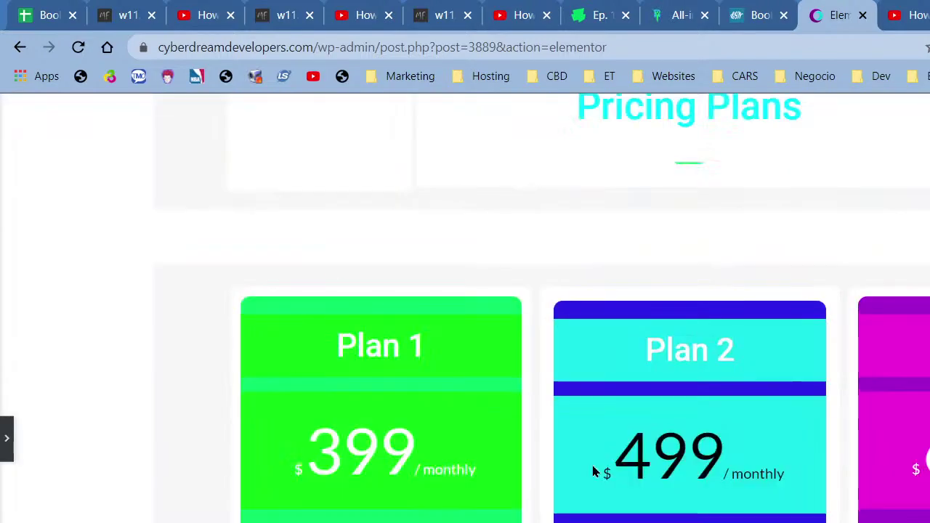
pyautogui.scroll(20, 548, 429)
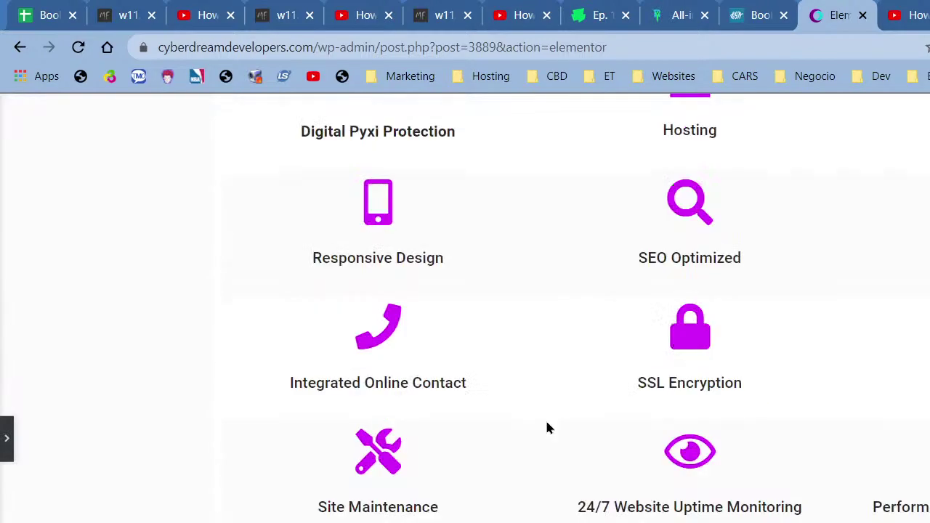
pyautogui.scroll(7, 547, 425)
pyautogui.scroll(-8, 546, 426)
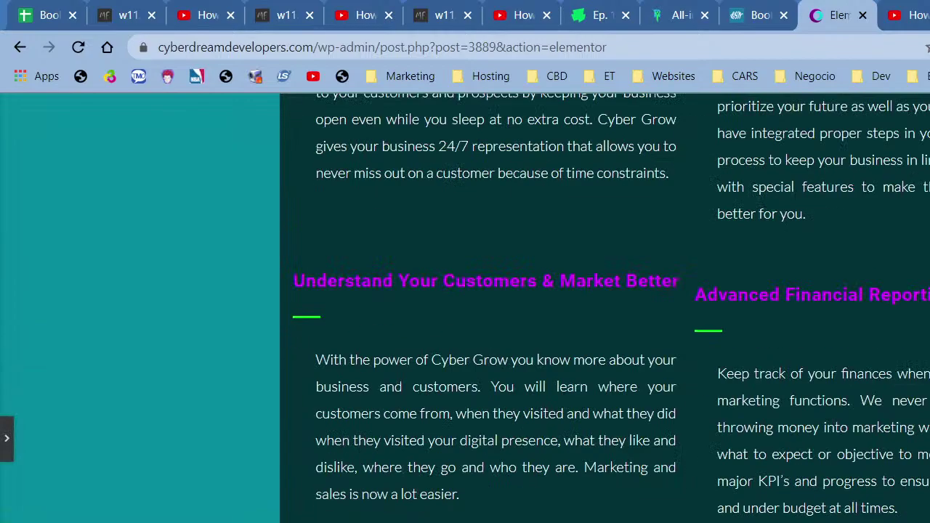
pyautogui.scroll(6, 546, 426)
pyautogui.scroll(12, 676, 454)
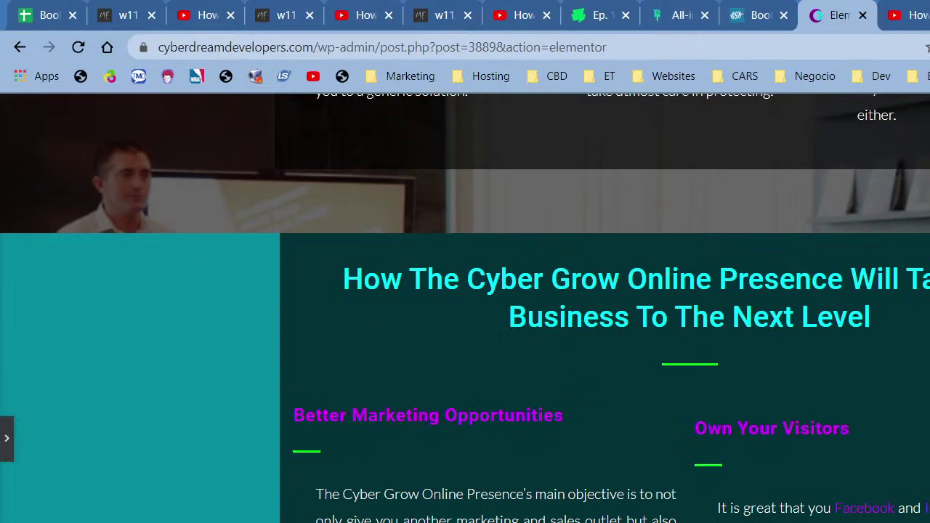
pyautogui.scroll(10, 819, 483)
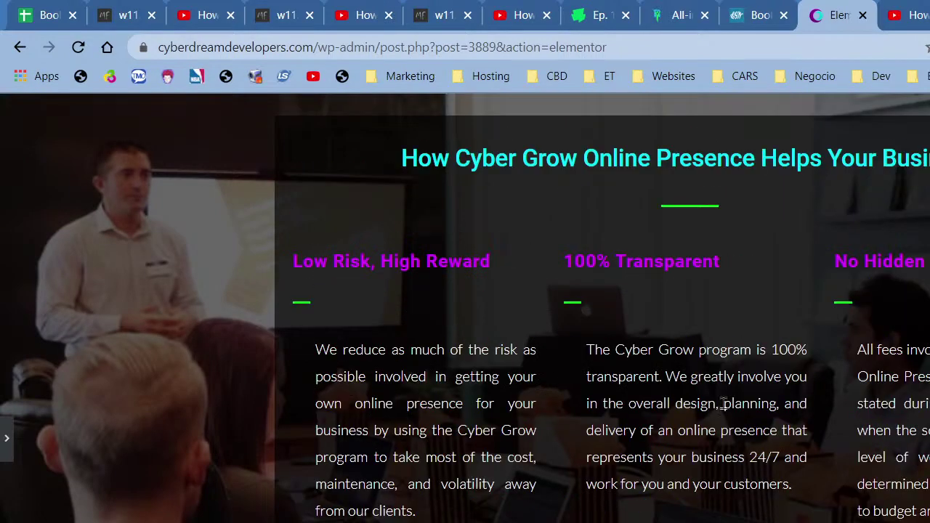
pyautogui.scroll(3, 723, 403)
pyautogui.scroll(-14, 722, 494)
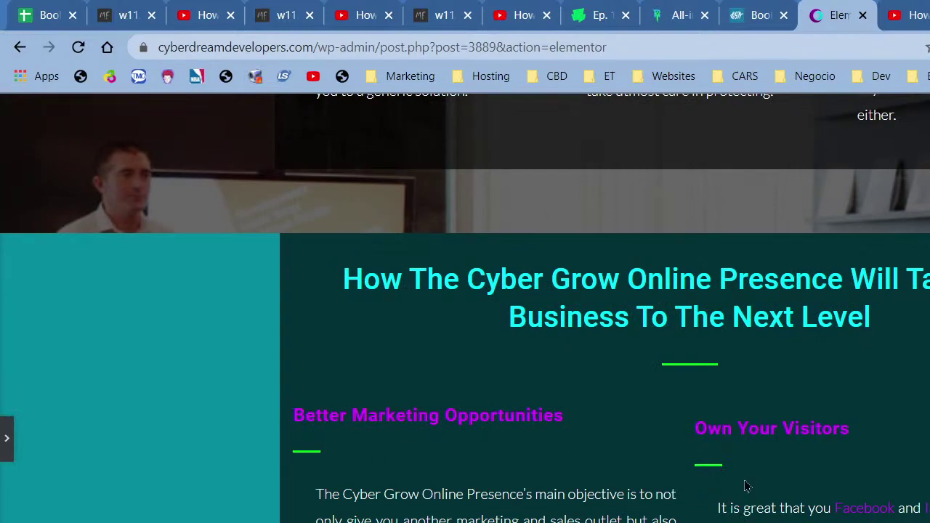
pyautogui.scroll(10, 746, 488)
pyautogui.scroll(-5, 745, 488)
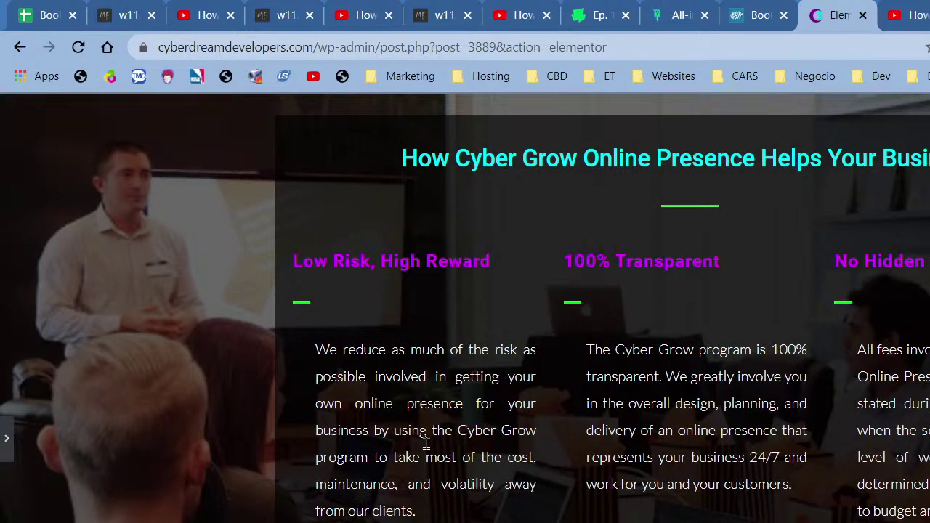
# Step: Show the Elementor widget panel again and examine the text columns of the "How Cyber Grow Online Presence Helps" section
pyautogui.click(8, 435)
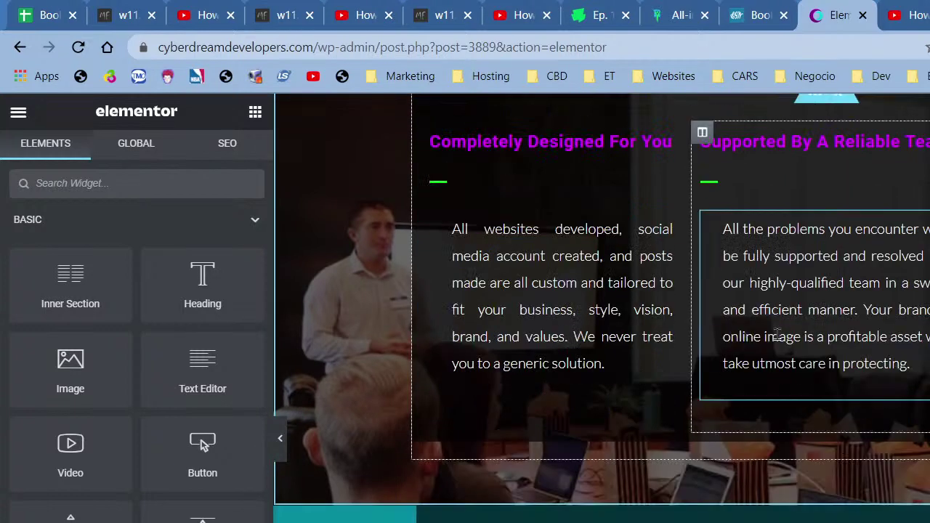
pyautogui.scroll(-5, 866, 277)
pyautogui.scroll(5, 865, 276)
pyautogui.scroll(10, 675, 357)
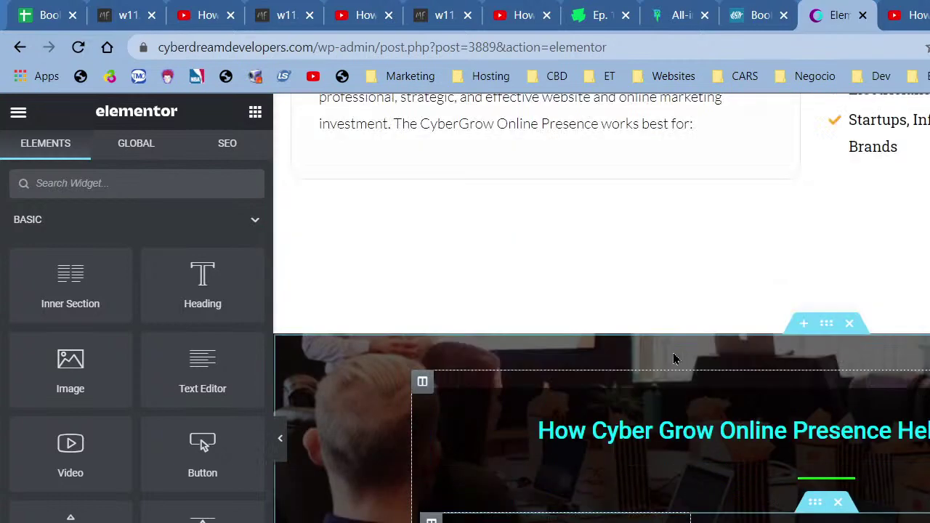
pyautogui.scroll(-4, 738, 485)
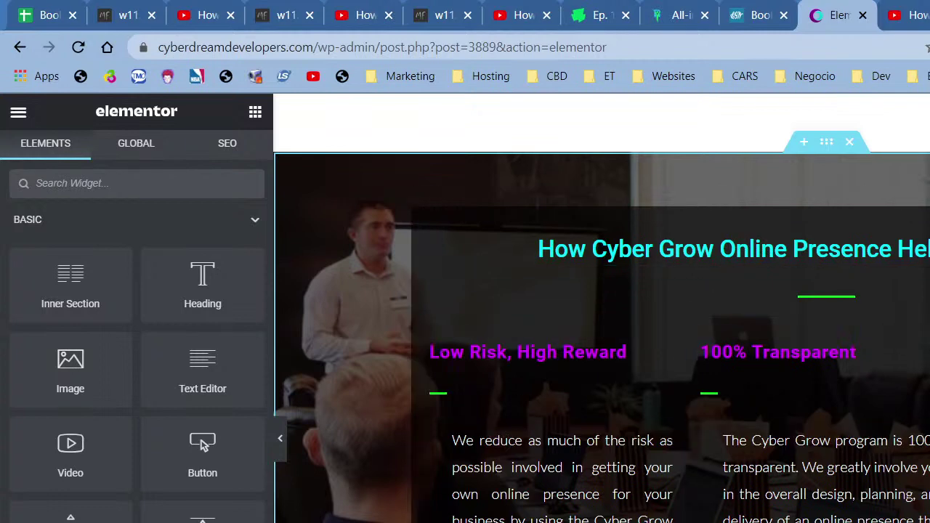
pyautogui.scroll(-5, 651, 413)
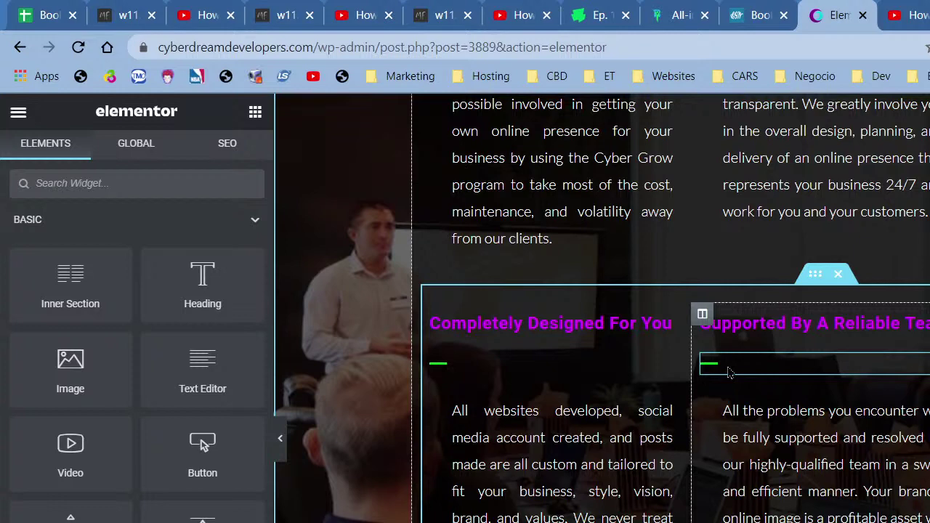
pyautogui.scroll(5, 729, 372)
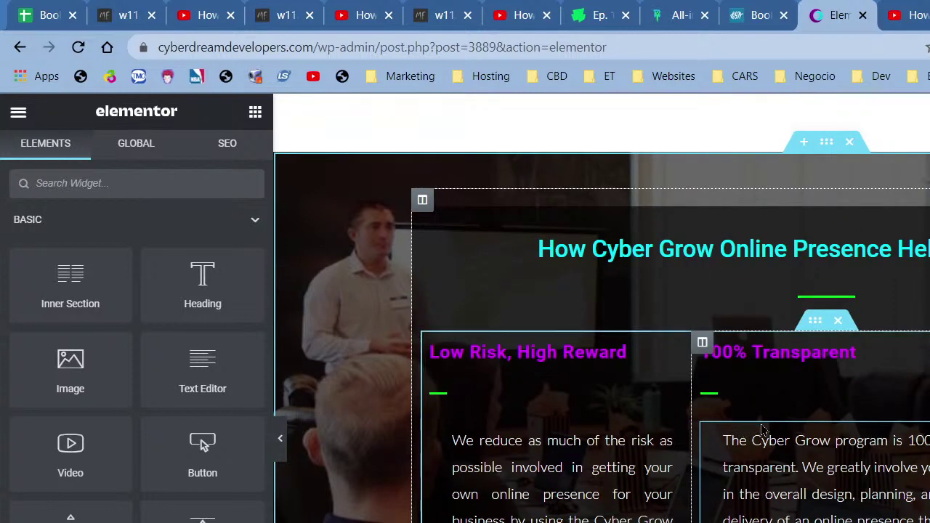
pyautogui.scroll(-7, 882, 388)
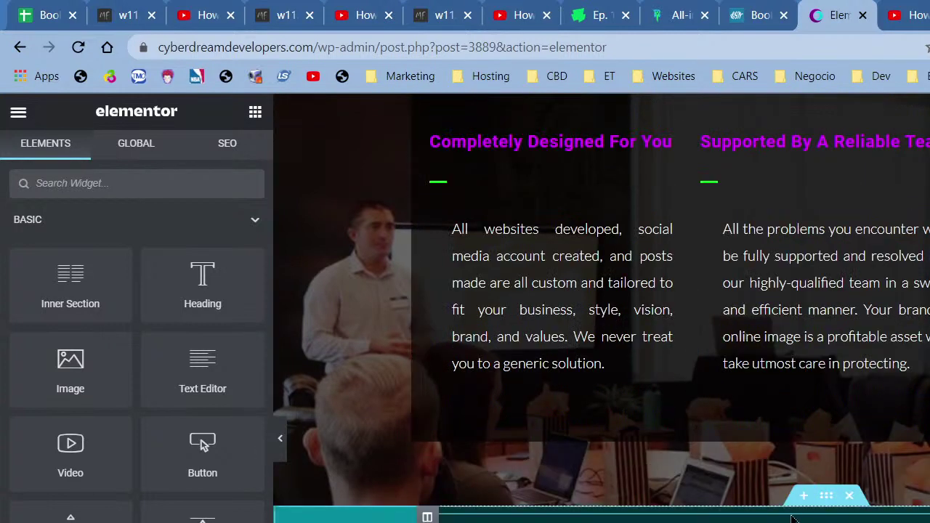
# Step: Add an empty section area below the "How Cyber Grow Online Presence Helps" section and open the Envato library's Free Blocks for it
pyautogui.scroll(-2, 836, 465)
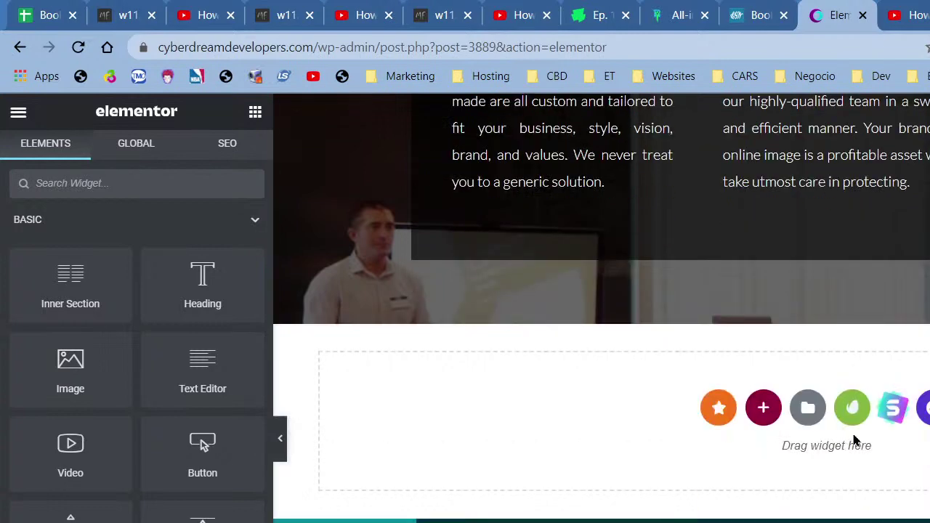
pyautogui.click(853, 420)
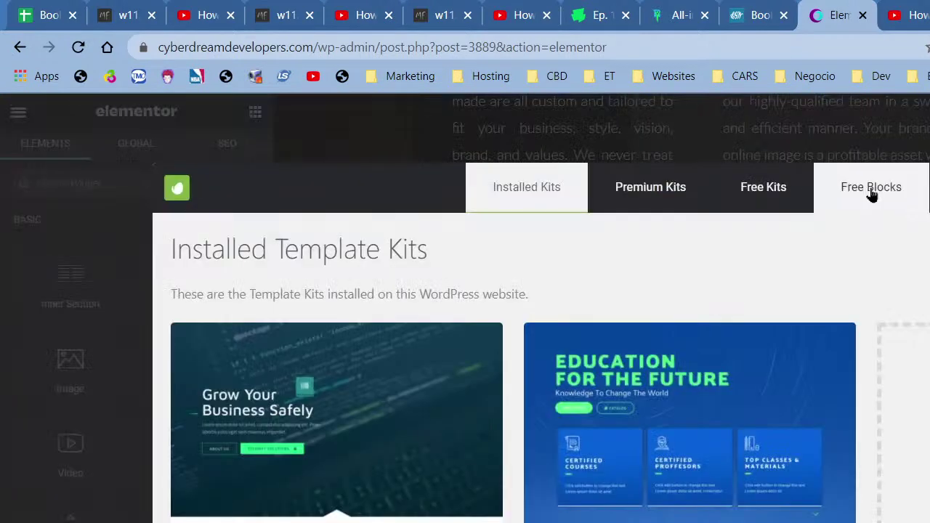
pyautogui.click(871, 190)
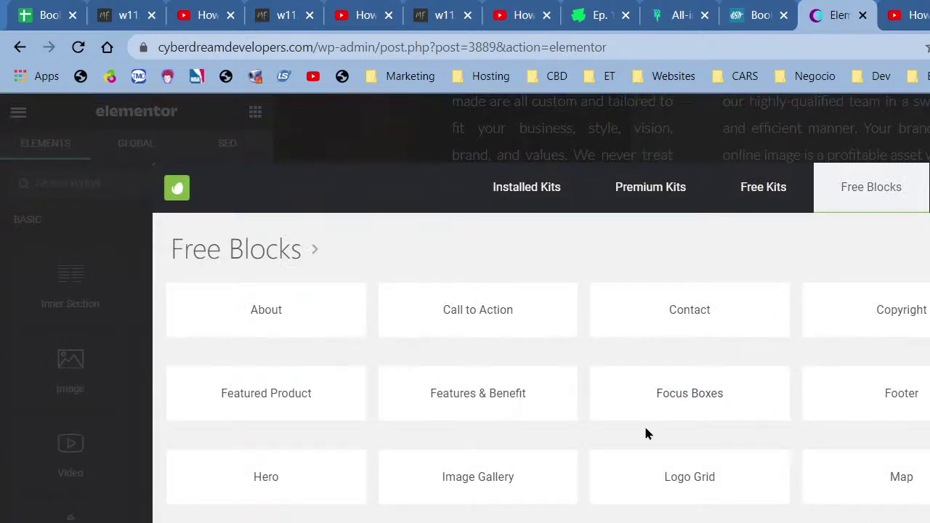
# Step: Look through the FAQ block templates, comparing the one-column and two-column layouts
pyautogui.click(708, 378)
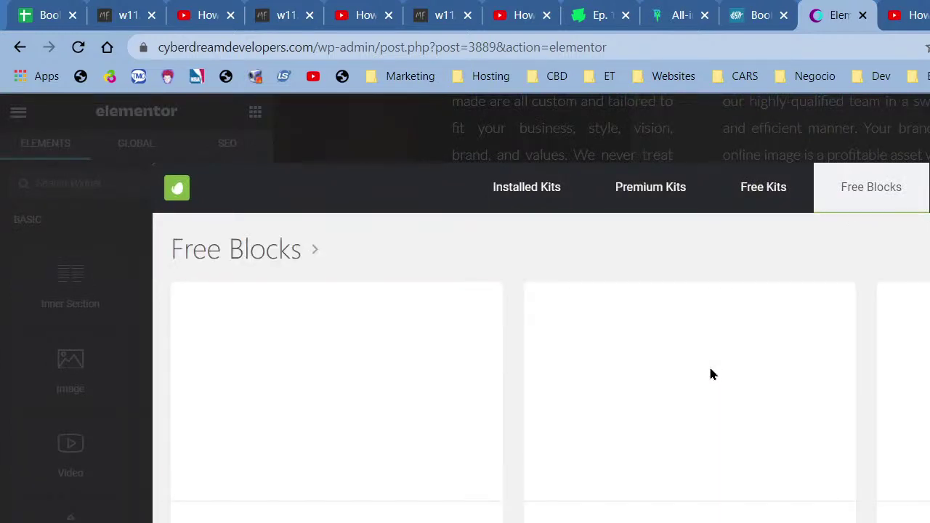
pyautogui.scroll(-15, 708, 380)
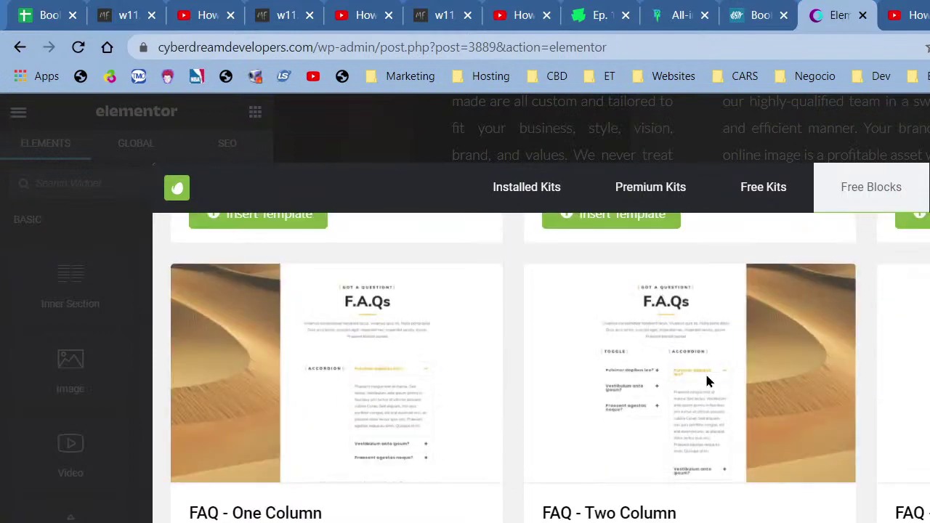
pyautogui.scroll(-3, 709, 381)
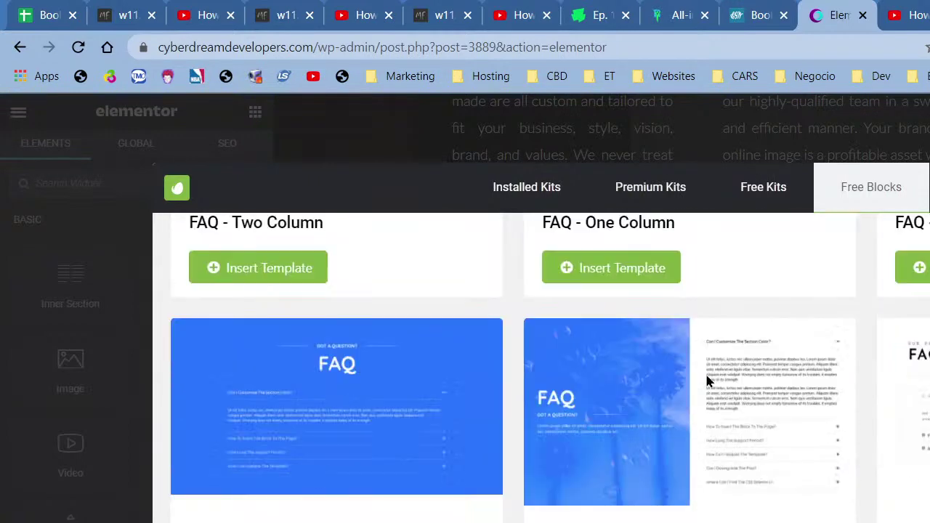
pyautogui.scroll(-1, 707, 378)
pyautogui.scroll(-2, 707, 377)
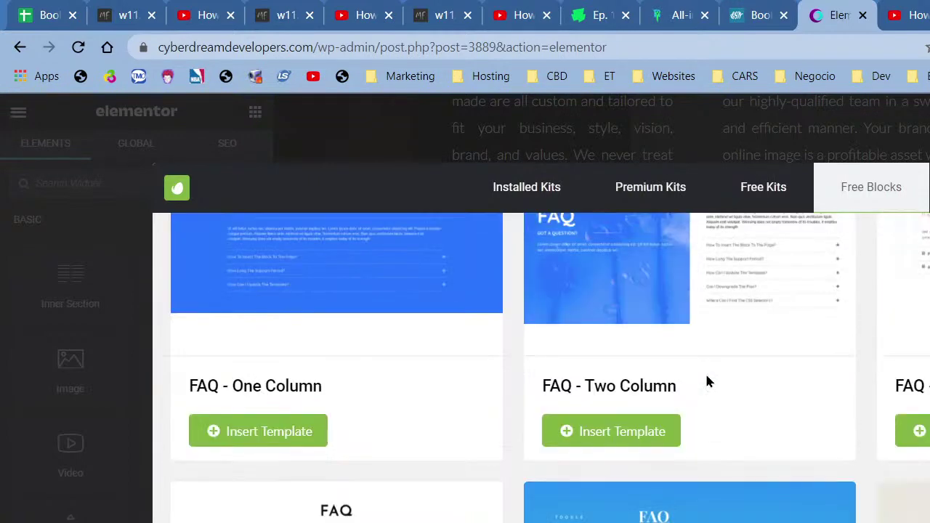
pyautogui.scroll(-4, 706, 377)
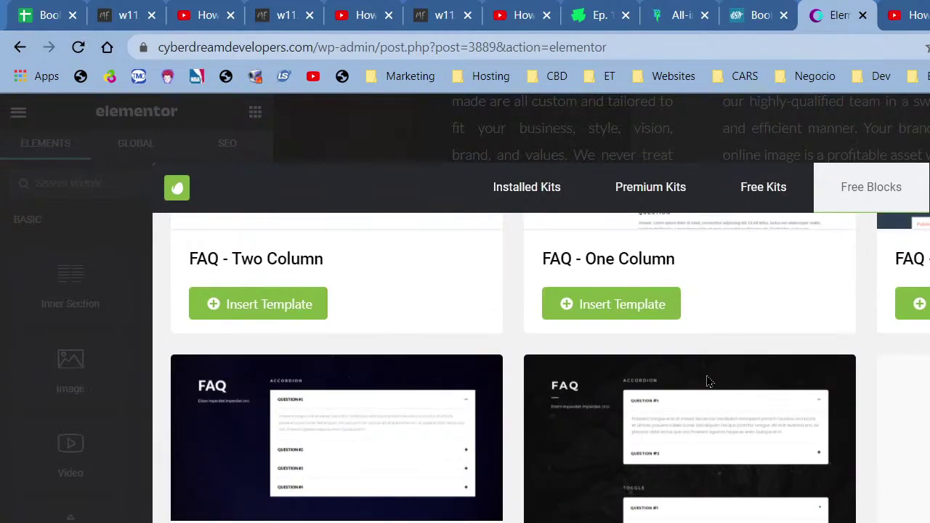
pyautogui.scroll(-1, 707, 377)
# Step: Return to the Free Blocks categories and examine the Focus Boxes templates for section layout and design ideas
pyautogui.click(844, 205)
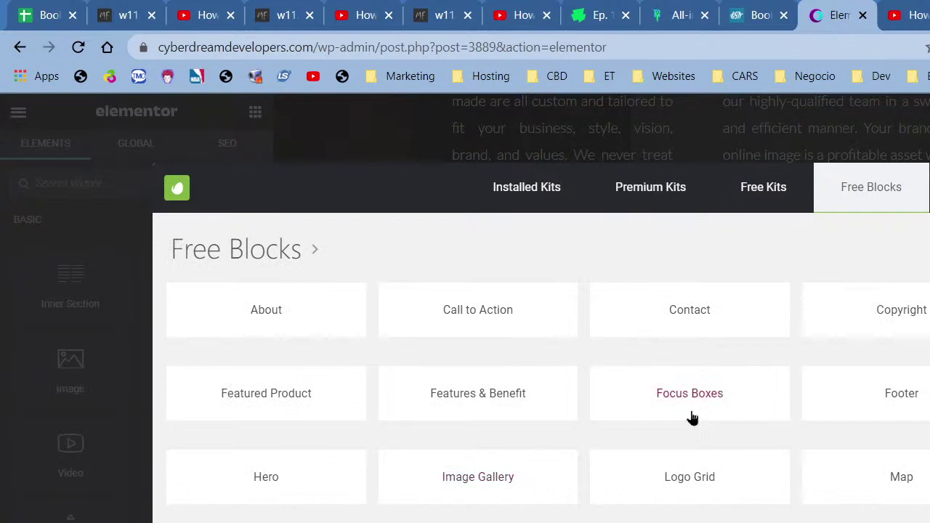
pyautogui.click(691, 413)
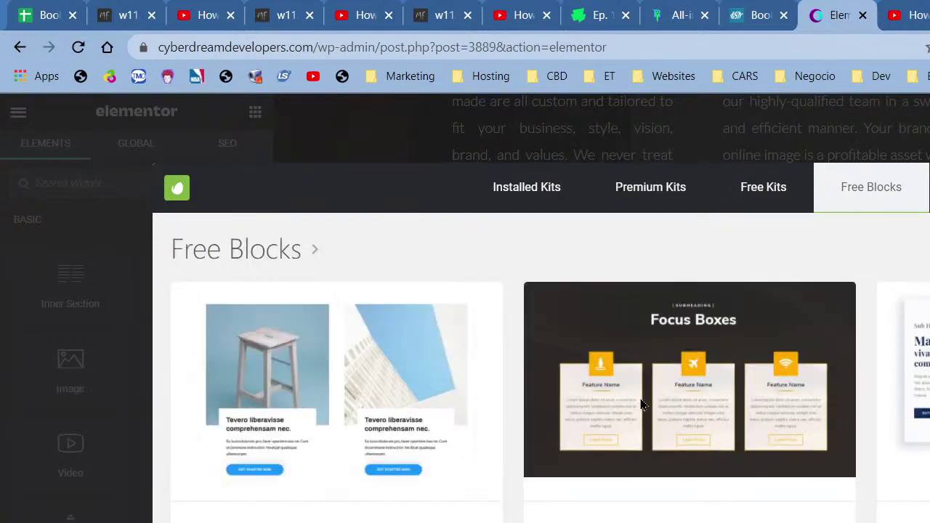
pyautogui.scroll(-5, 680, 396)
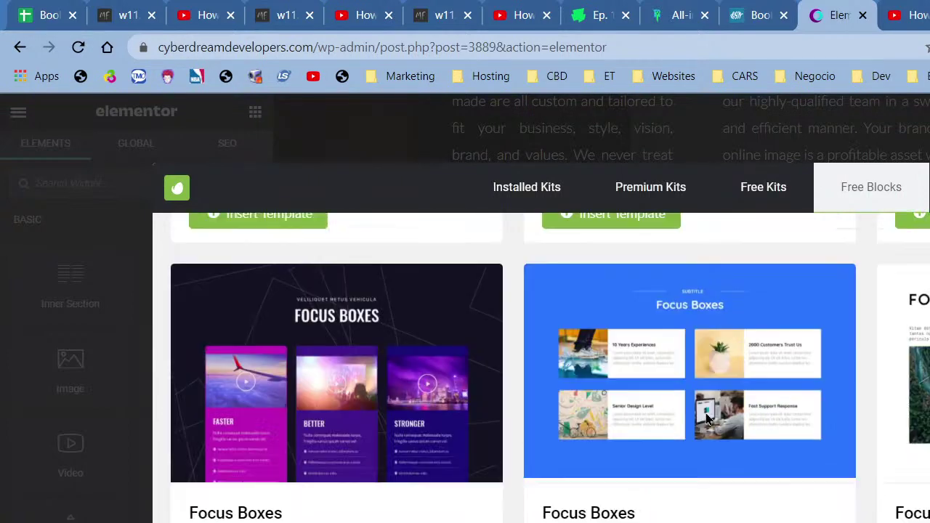
pyautogui.scroll(-3, 708, 418)
pyautogui.scroll(8, 709, 419)
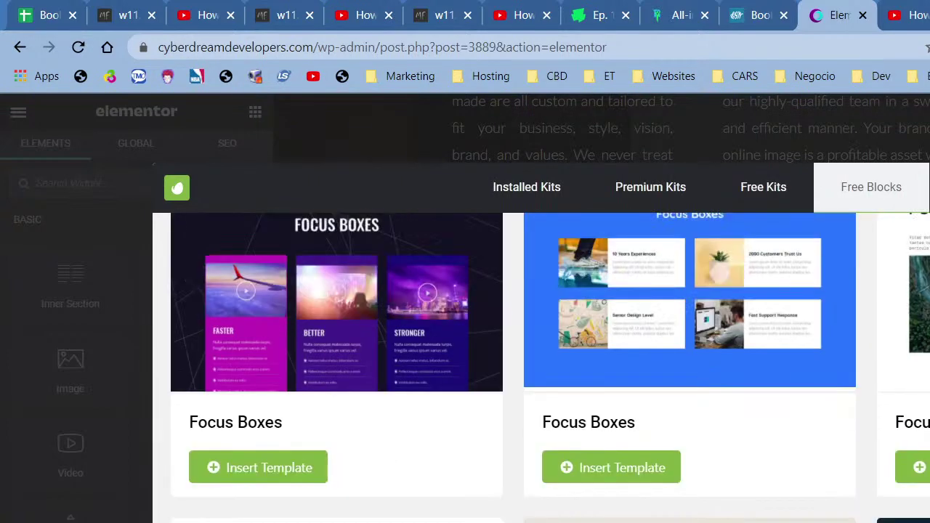
pyautogui.scroll(-8, 662, 430)
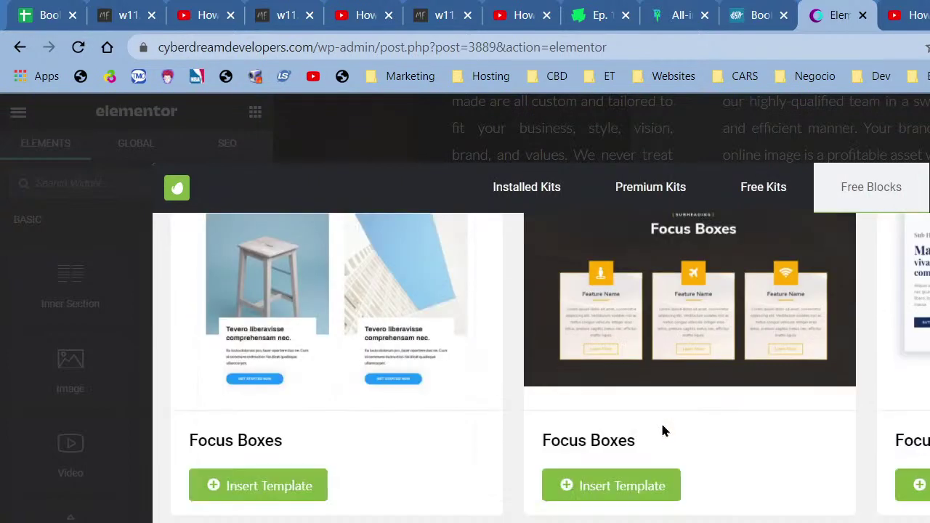
pyautogui.scroll(-5, 541, 367)
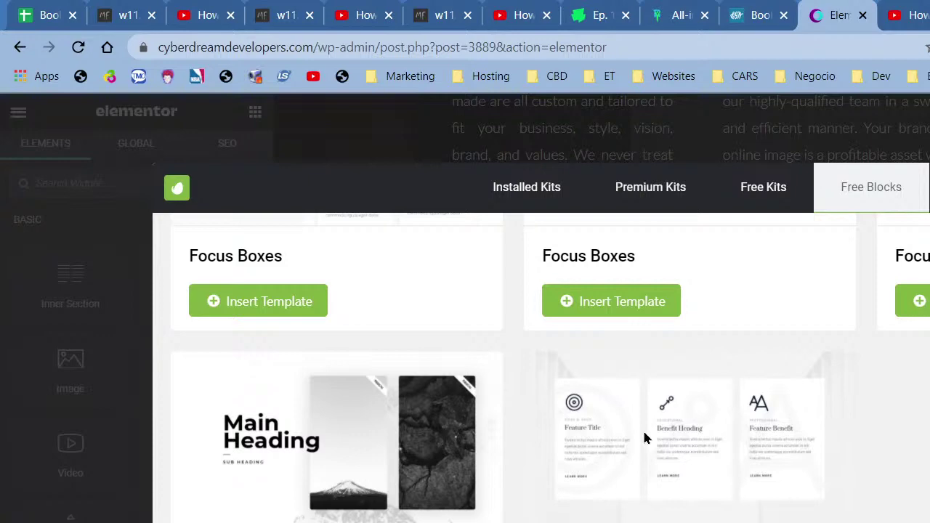
pyautogui.scroll(1, 627, 491)
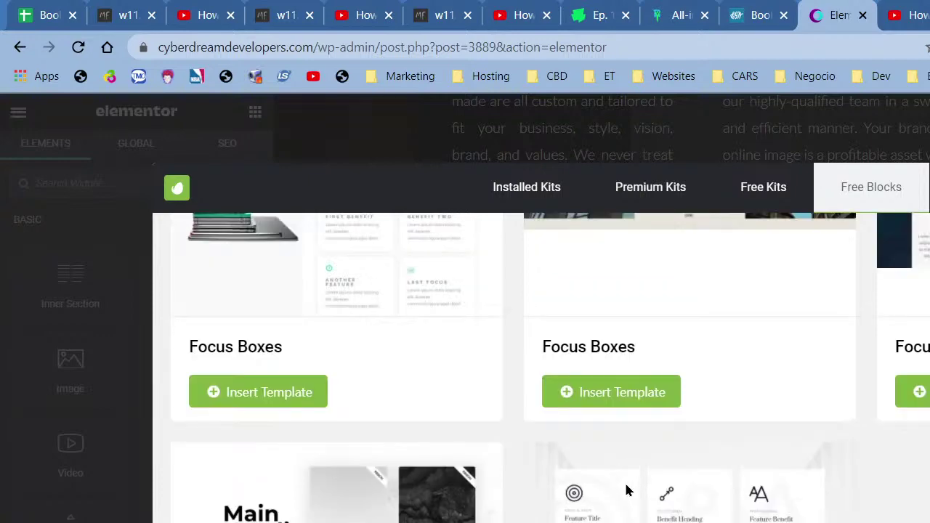
pyautogui.scroll(-4, 615, 500)
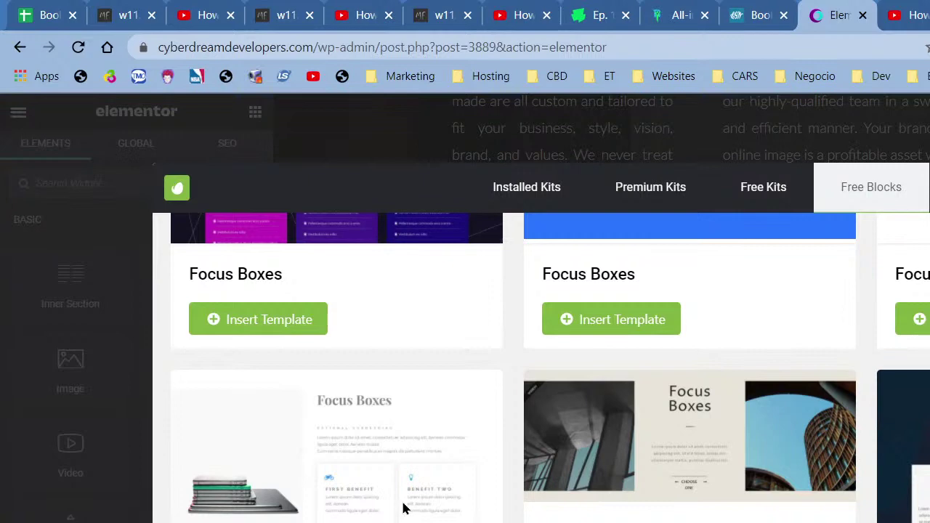
pyautogui.scroll(-1, 405, 511)
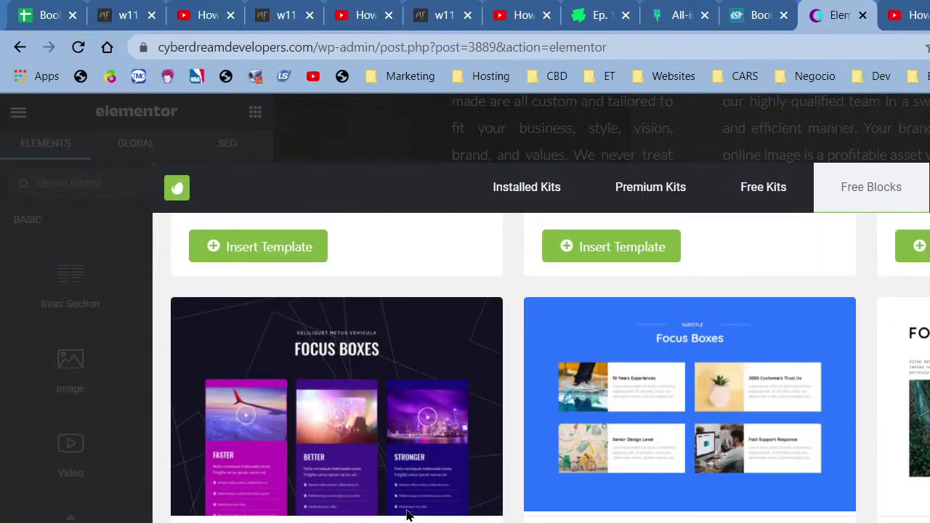
pyautogui.scroll(-2, 411, 517)
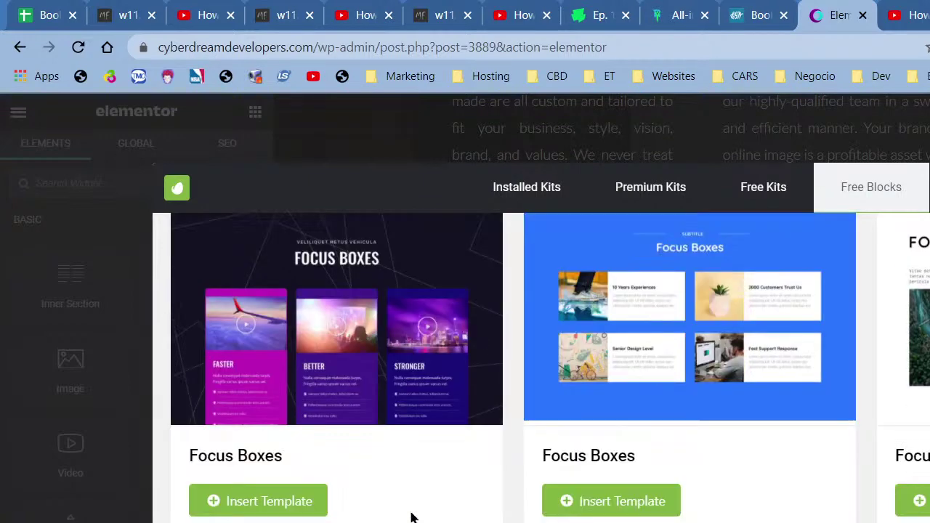
pyautogui.scroll(2, 411, 516)
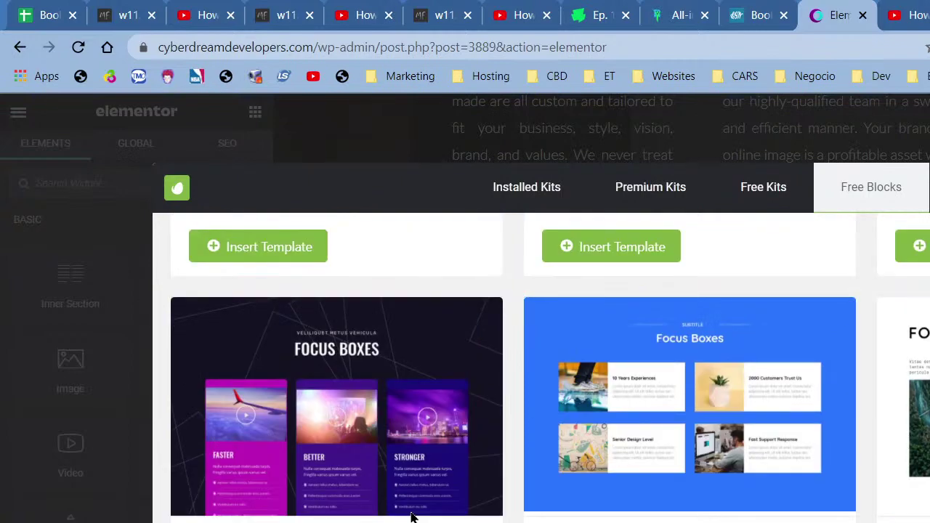
pyautogui.scroll(4, 411, 516)
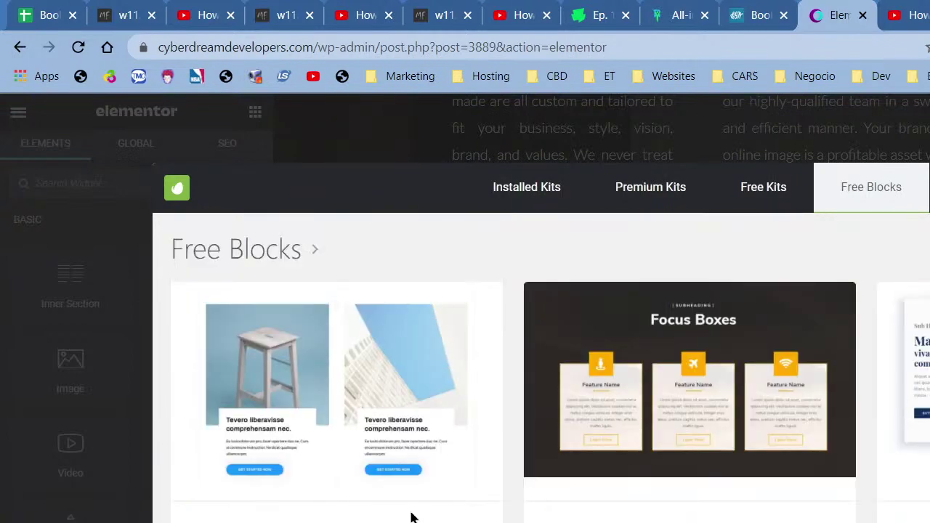
pyautogui.scroll(-5, 411, 517)
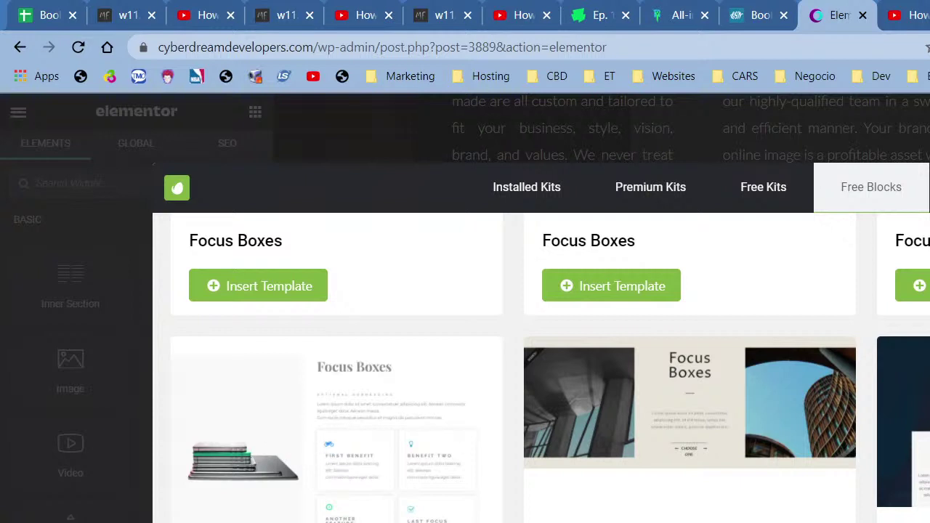
# Step: Open undraw.co in a new browser tab and go to its collection of open-source illustrations
pyautogui.hotkey('ctrl', 't')
pyautogui.write('u')
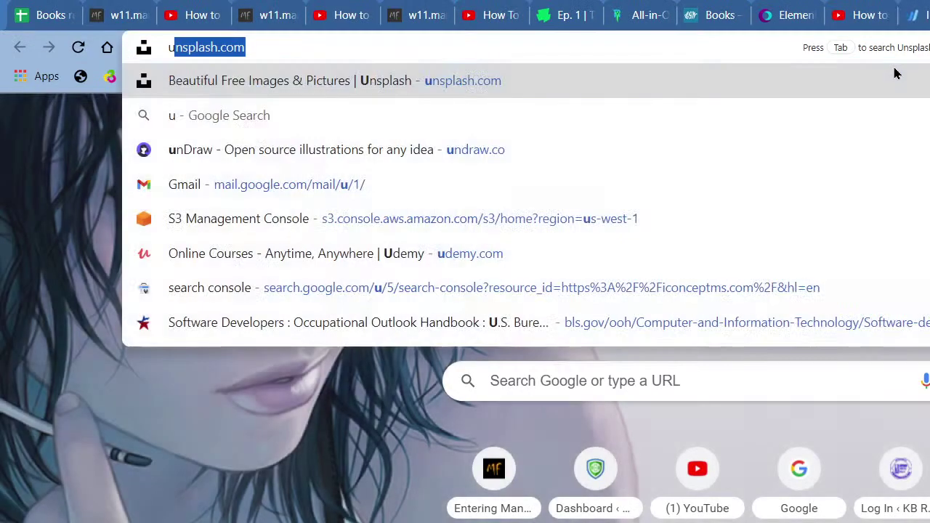
pyautogui.write('ndraw.co')
pyautogui.press('Return')
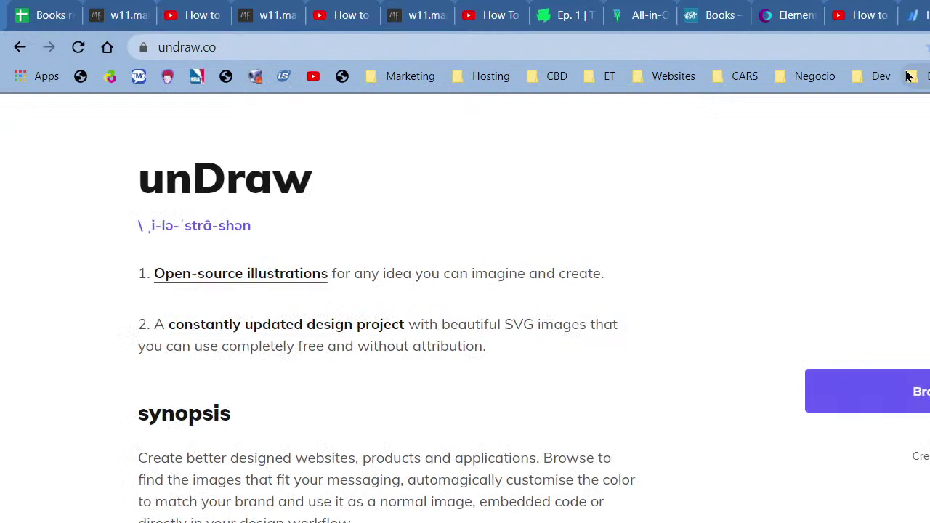
pyautogui.click(843, 391)
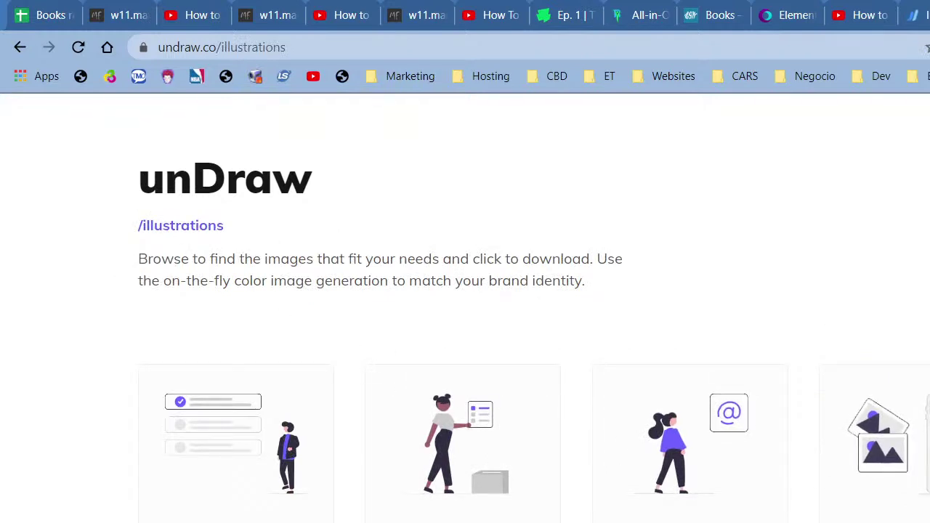
pyautogui.scroll(-1, 790, 463)
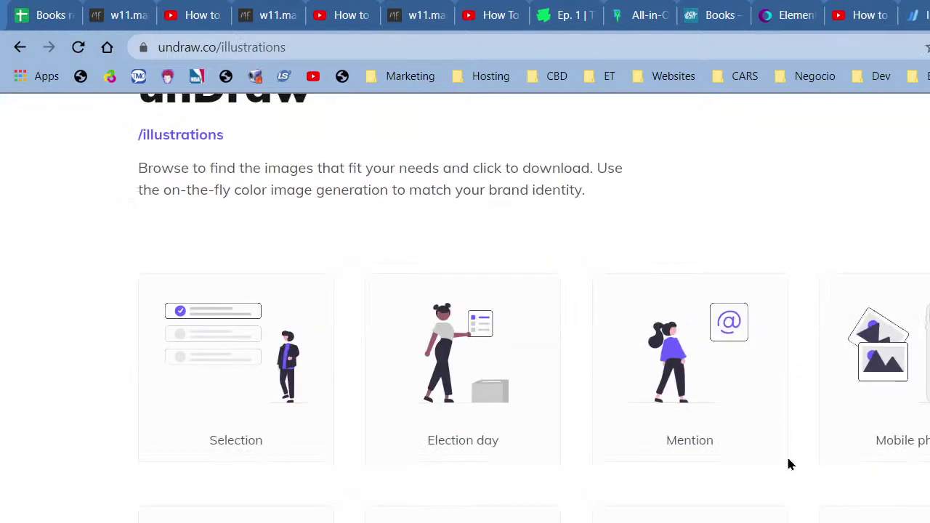
pyautogui.scroll(1, 787, 463)
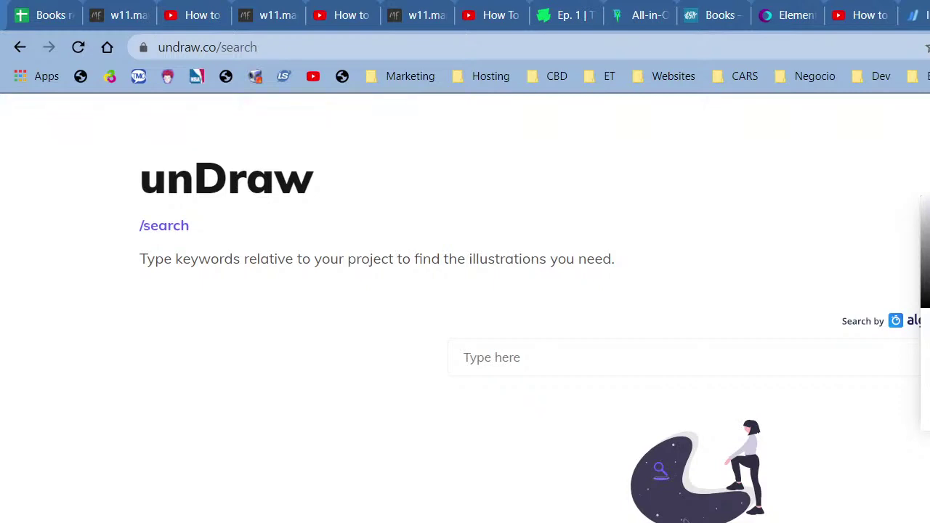
# Step: Search the unDraw illustrations for "website" and look through the matching images
pyautogui.click(644, 372)
pyautogui.write('website')
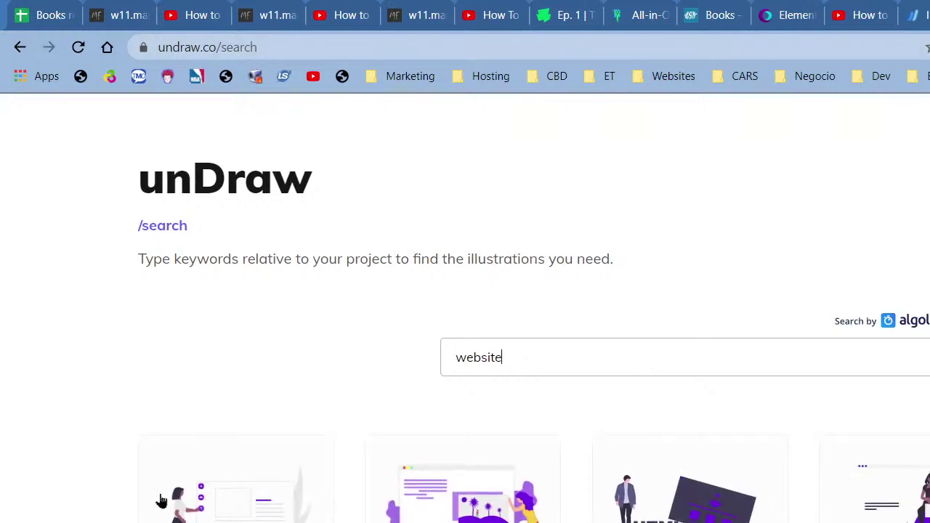
pyautogui.scroll(-6, 664, 496)
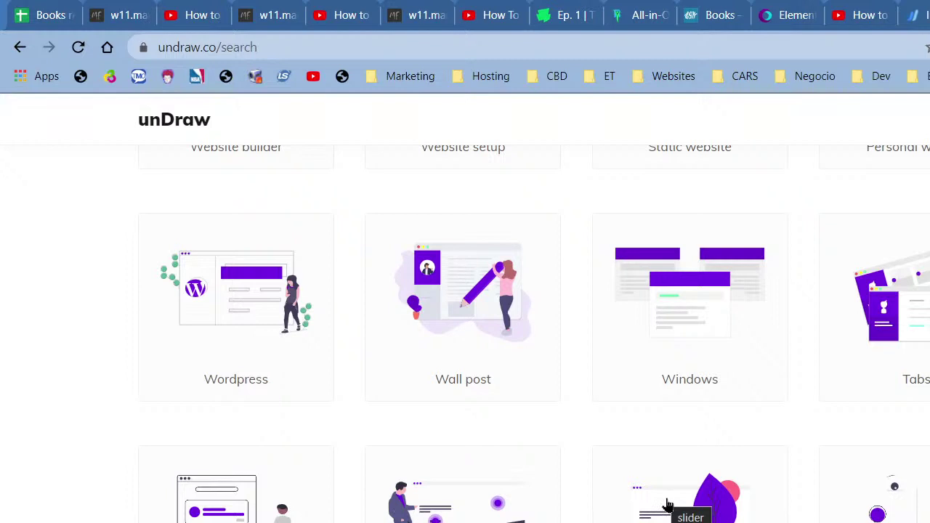
pyautogui.scroll(-3, 774, 319)
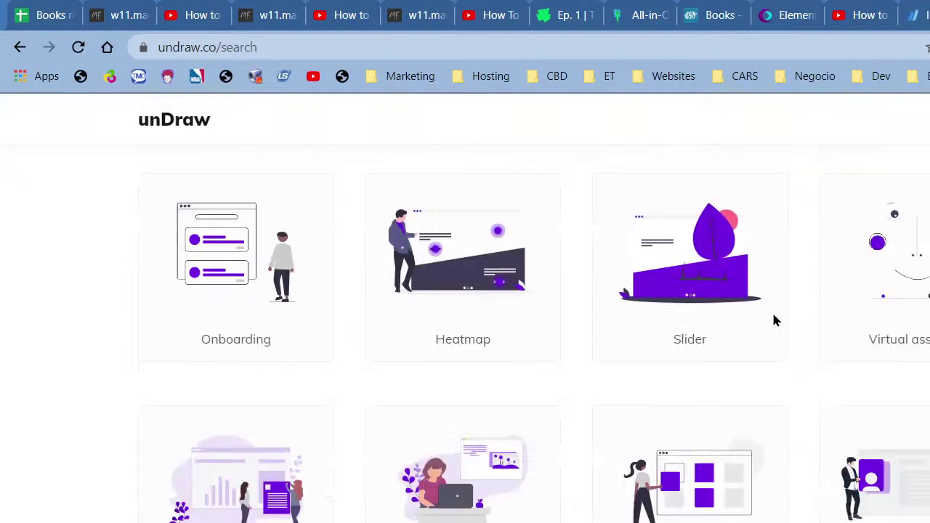
# Step: Look through more of the "website" illustrations on unDraw and check them against the Focus Boxes templates in Elementor
pyautogui.scroll(-3, 774, 320)
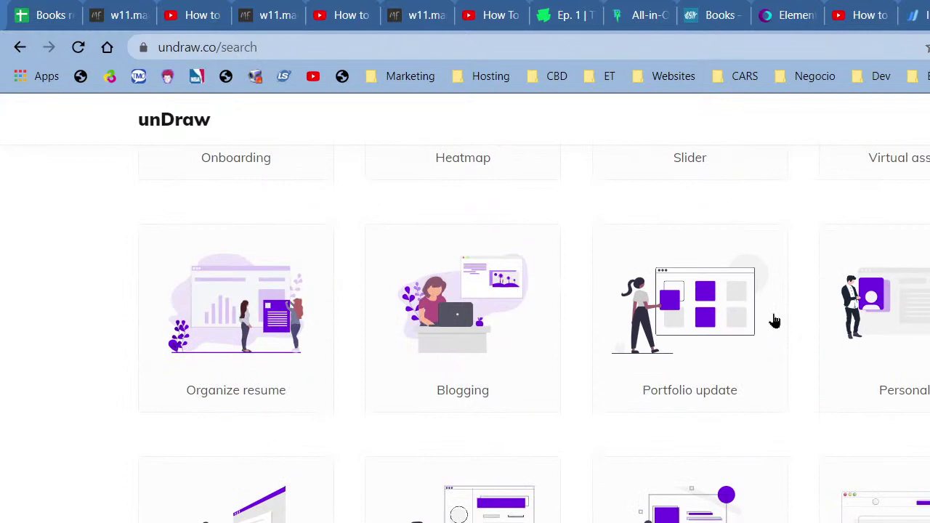
pyautogui.scroll(-3, 773, 321)
pyautogui.scroll(4, 772, 320)
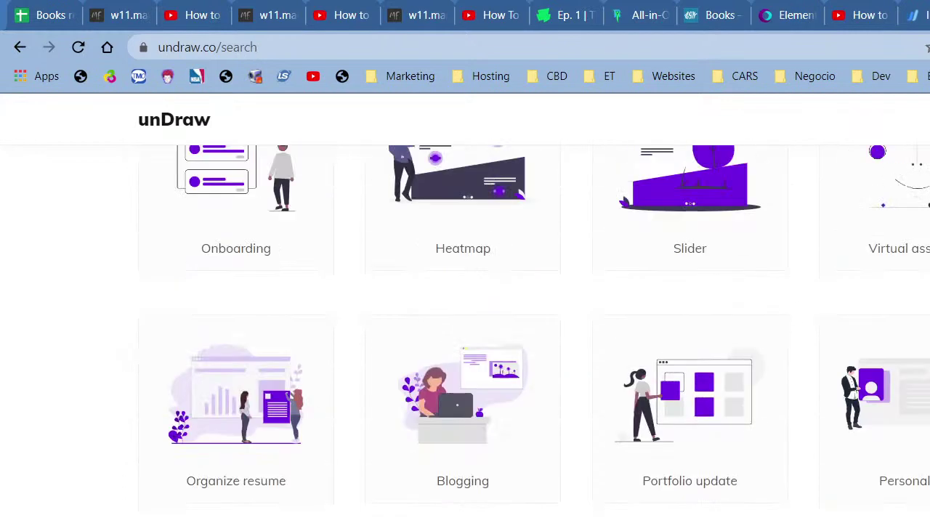
pyautogui.click(819, 7)
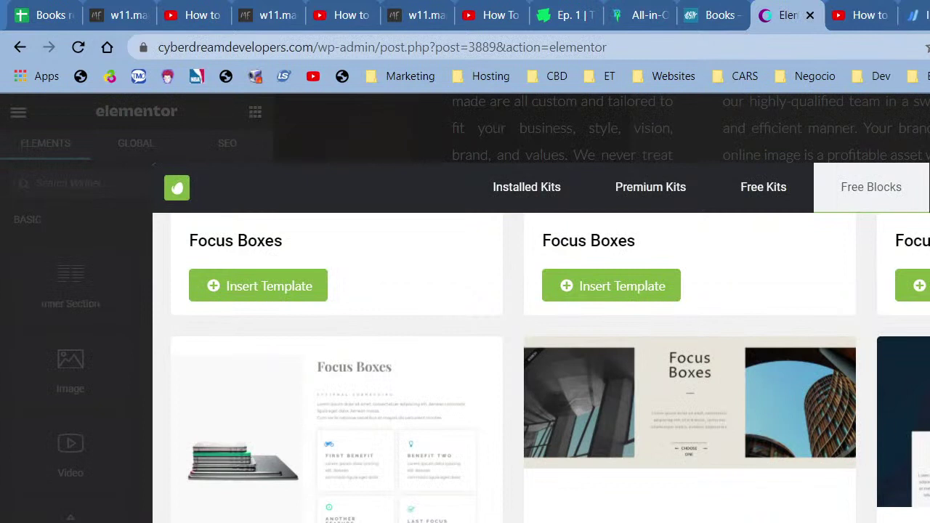
pyautogui.scroll(-1, 426, 445)
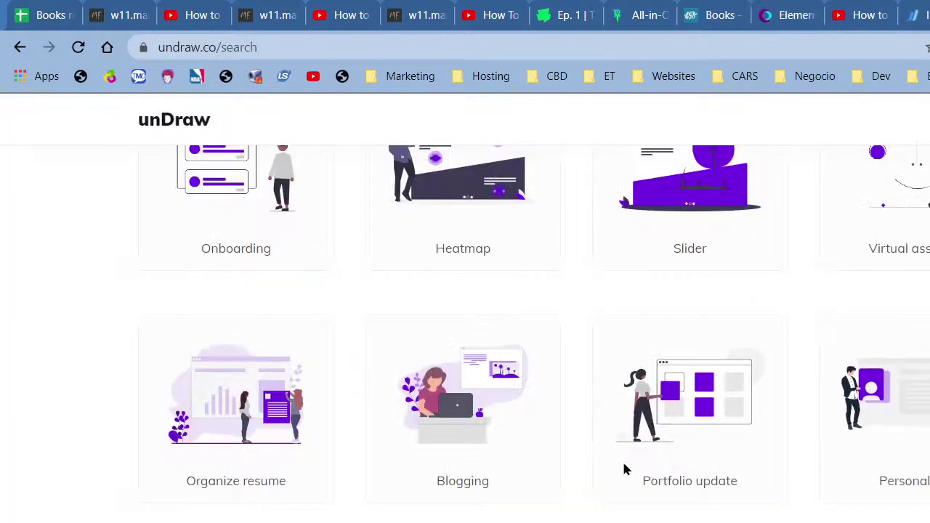
# Step: Examine the rest of the "website" illustrations on unDraw for images that suit the landing page sections
pyautogui.scroll(3, 420, 439)
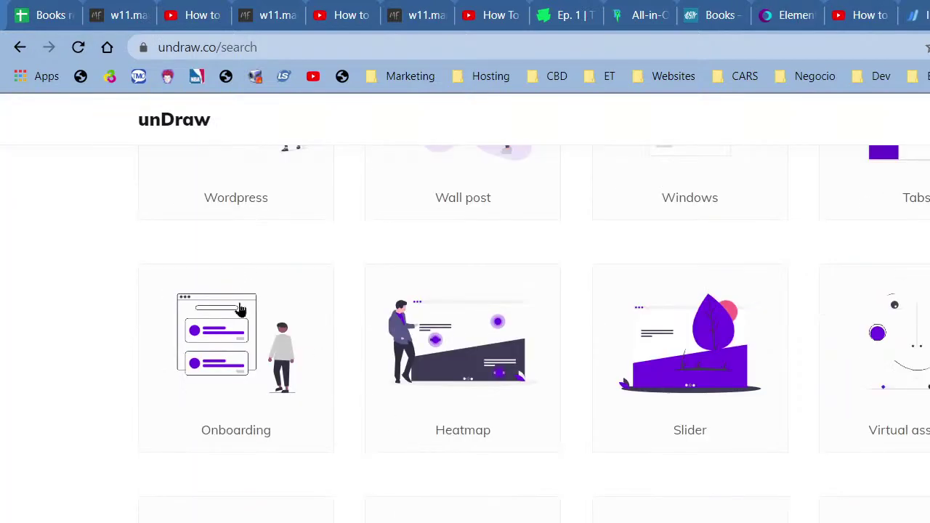
pyautogui.scroll(3, 876, 331)
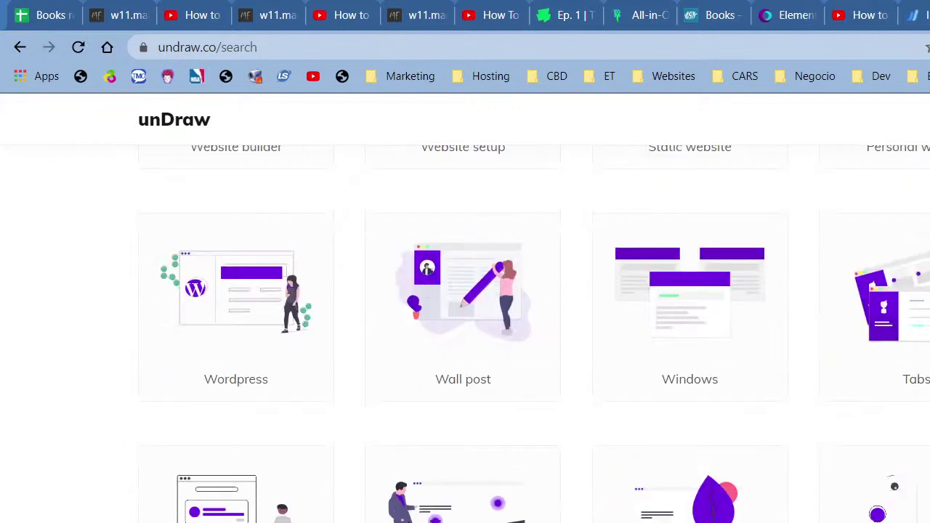
pyautogui.scroll(1, 465, 308)
pyautogui.scroll(-3, 465, 308)
pyautogui.scroll(7, 465, 308)
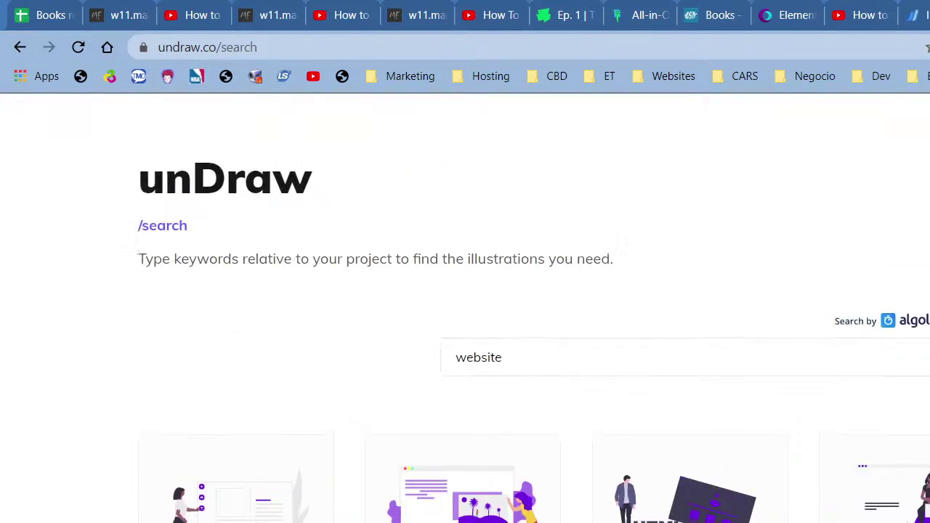
pyautogui.scroll(-15, 465, 308)
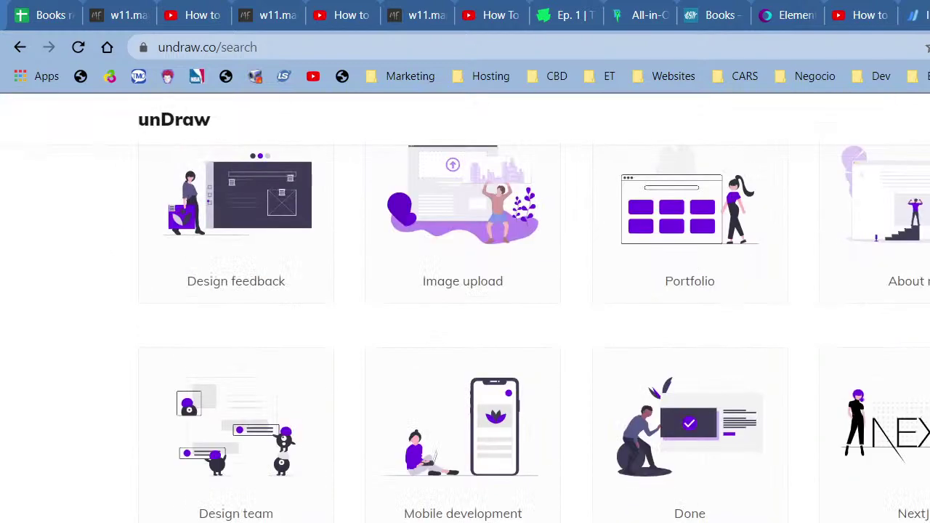
pyautogui.scroll(-2, 465, 308)
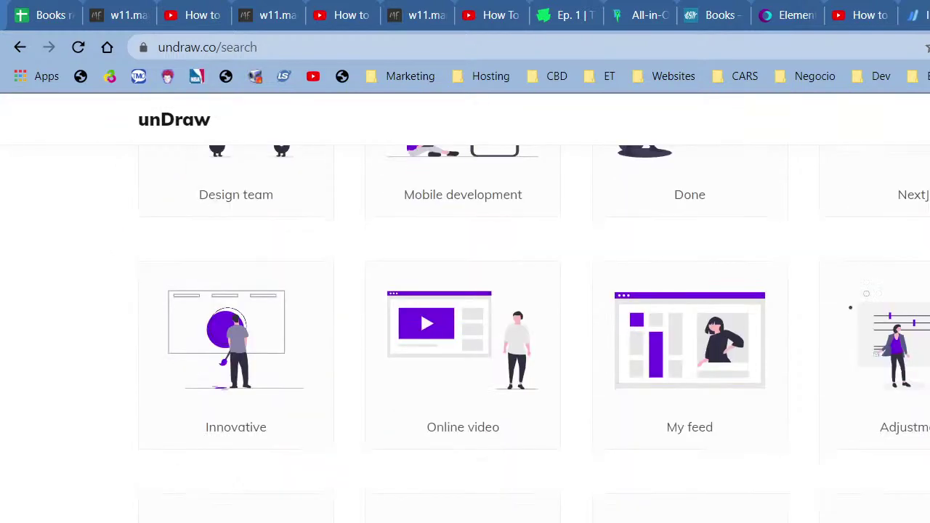
pyautogui.scroll(-10, 465, 308)
# Step: Switch back to the Elementor page and open the Focus Boxes category of the Free Blocks library
pyautogui.click(797, 9)
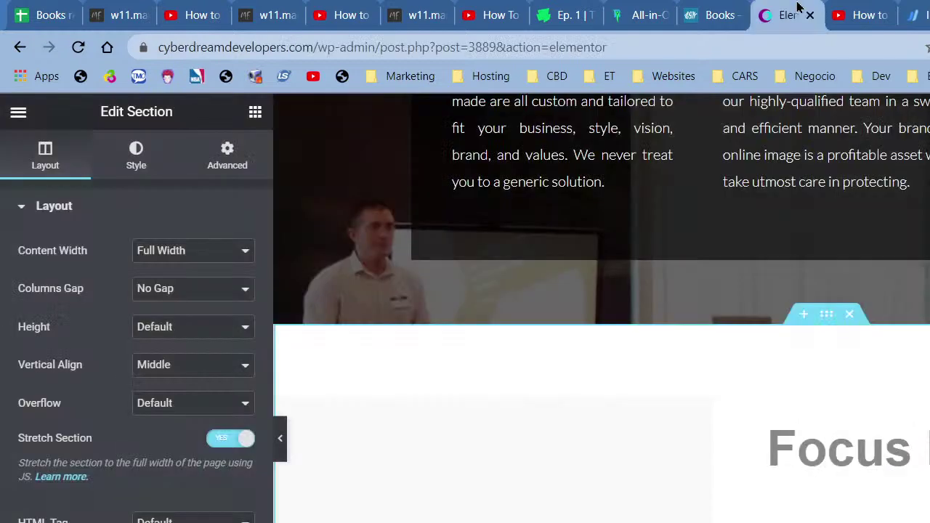
pyautogui.scroll(-4, 702, 455)
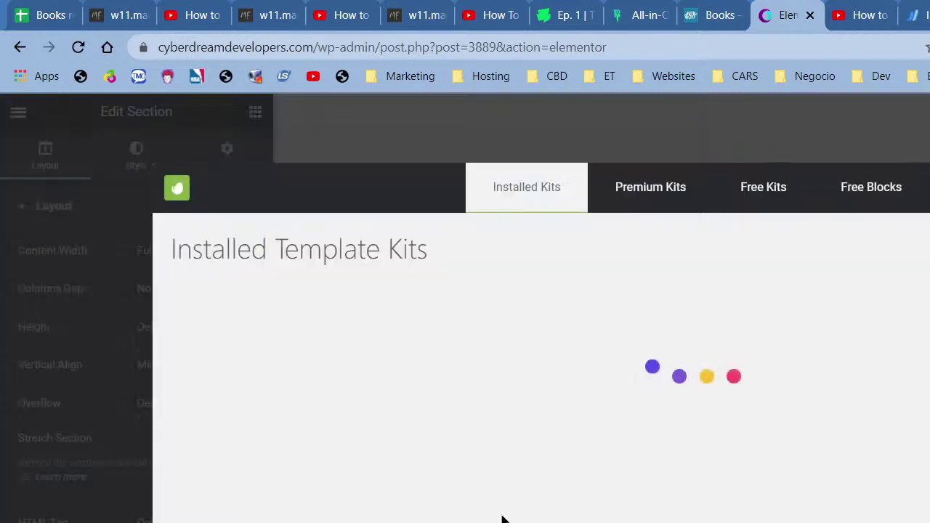
pyautogui.click(871, 187)
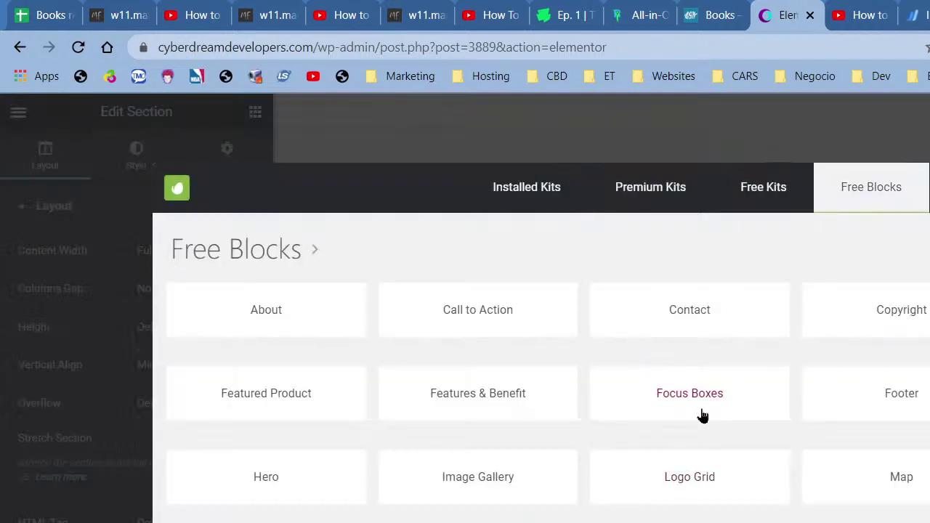
pyautogui.click(700, 414)
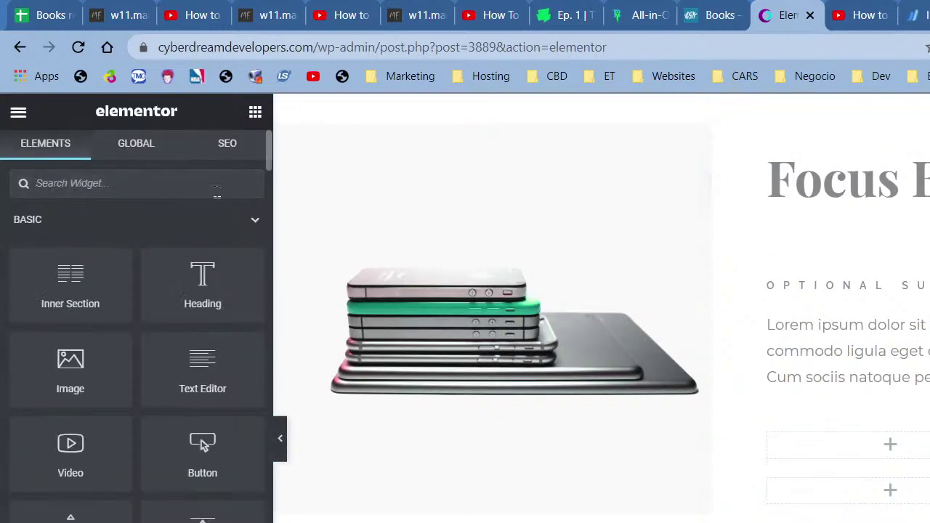
# Step: Find the Icon Box widget by searching for "icon" and add it to the first empty slot of the Focus Boxes section
pyautogui.write('ic')
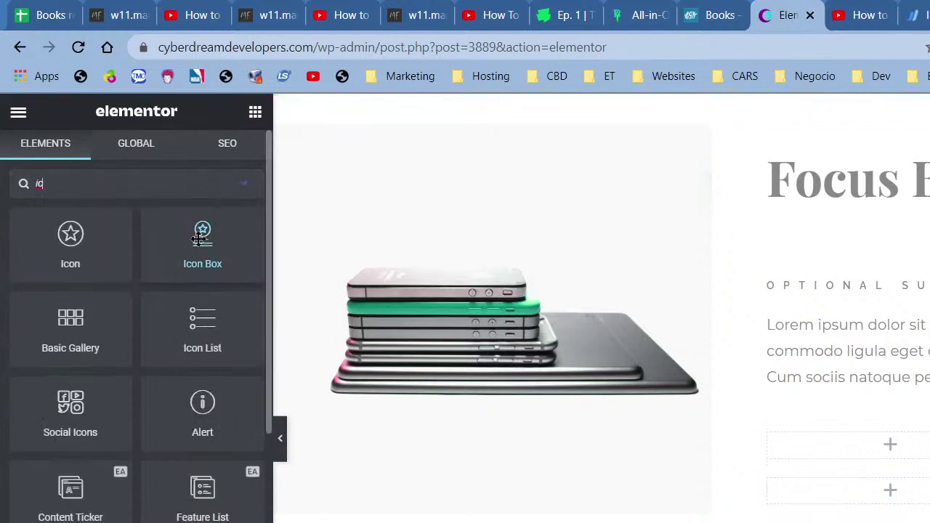
pyautogui.write('on')
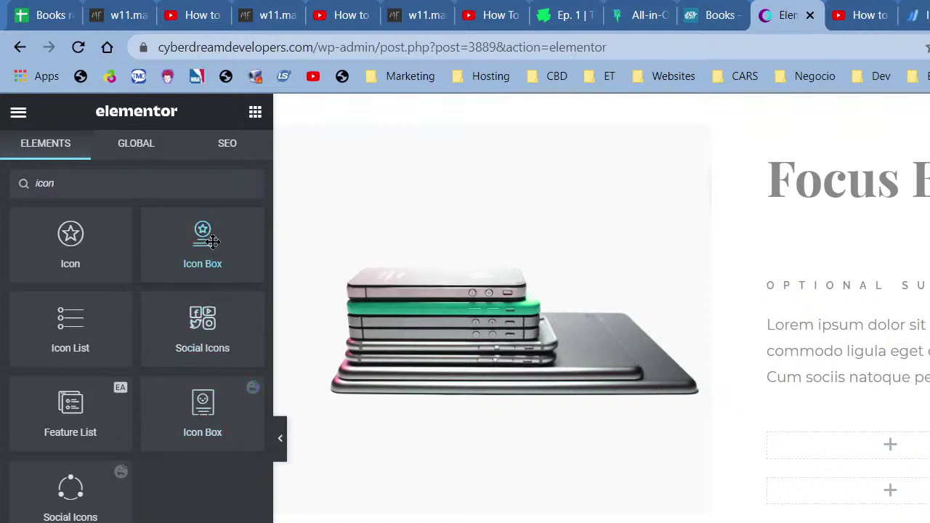
pyautogui.moveTo(207, 244); pyautogui.dragTo(864, 453)
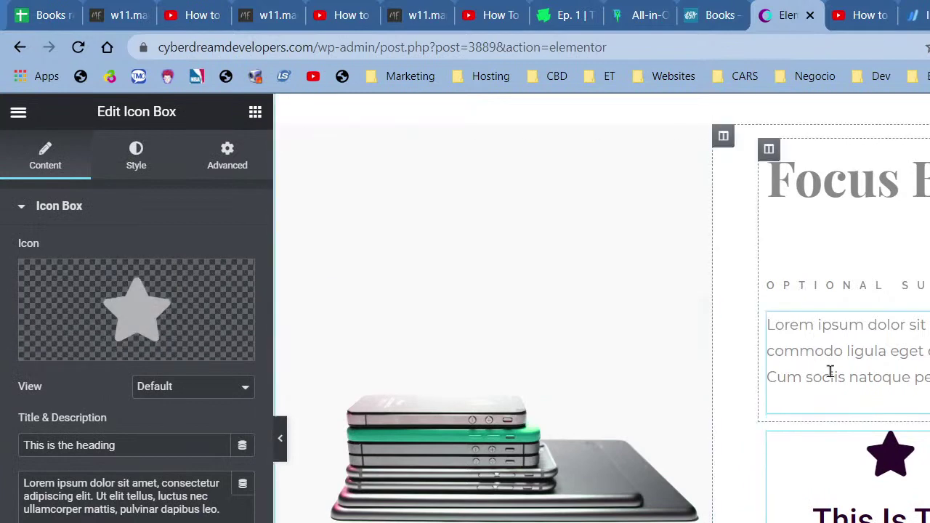
# Step: Compare the new Focus Boxes section and its icon box with the existing Cyber Grow benefits section above it
pyautogui.scroll(-4, 850, 453)
pyautogui.scroll(4, 851, 444)
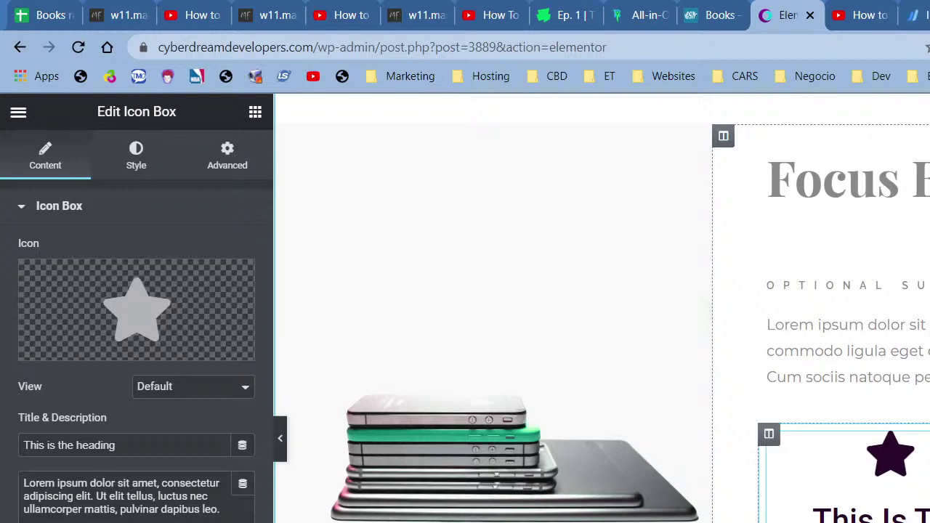
pyautogui.scroll(-1, 601, 305)
pyautogui.scroll(-2, 861, 247)
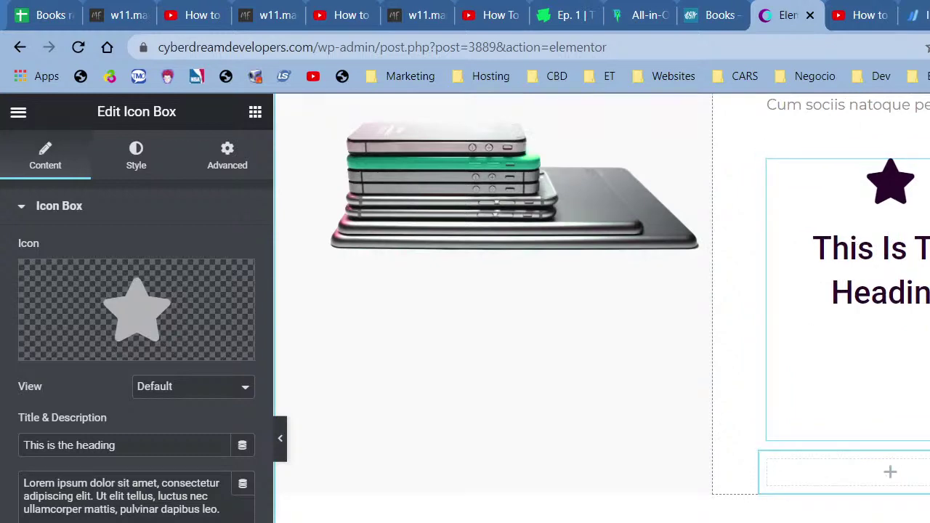
pyautogui.scroll(-10, 809, 409)
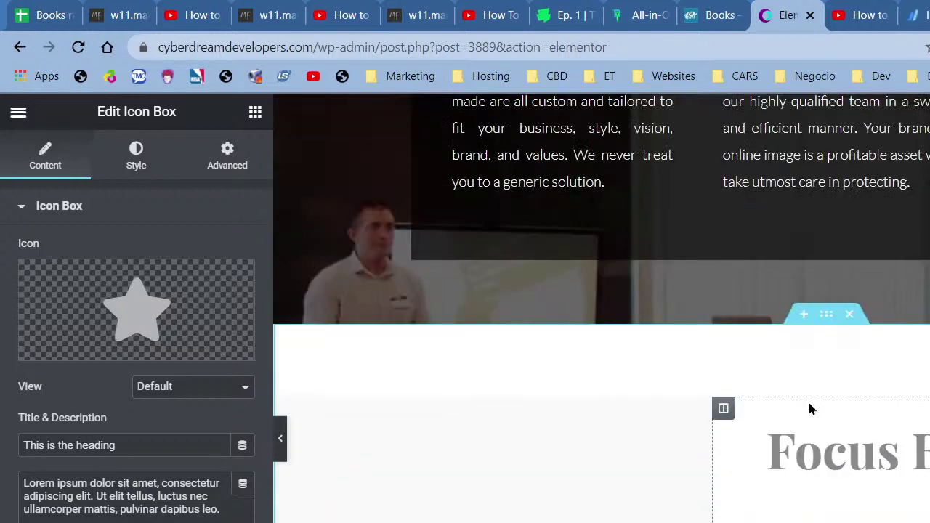
pyautogui.scroll(5, 572, 292)
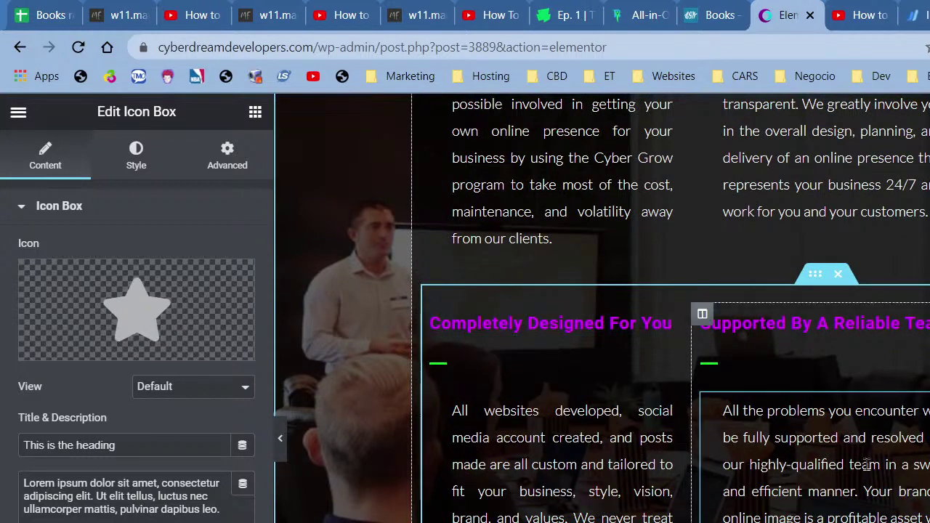
pyautogui.scroll(-5, 857, 467)
pyautogui.scroll(-4, 601, 308)
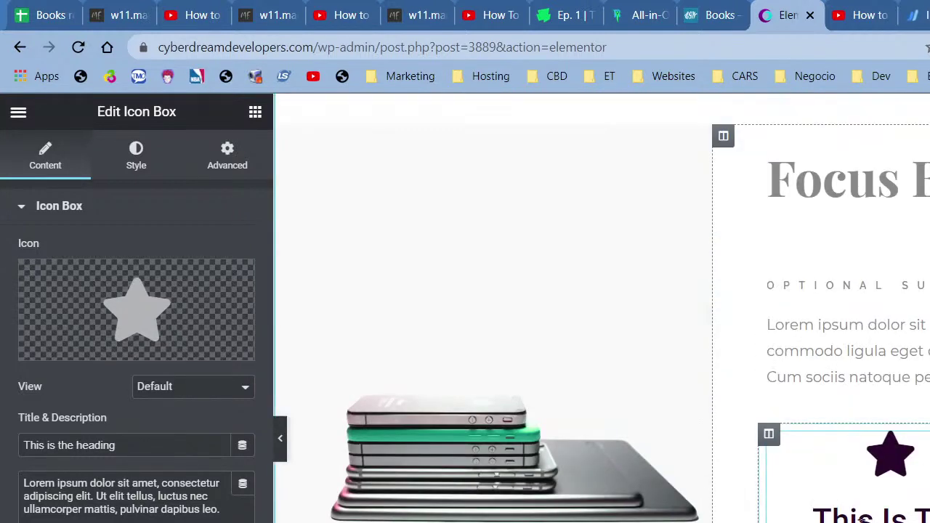
# Step: Copy the "Low risk, high reward" heading from the dark benefits section and use it as the new icon box's title
pyautogui.scroll(9, 860, 518)
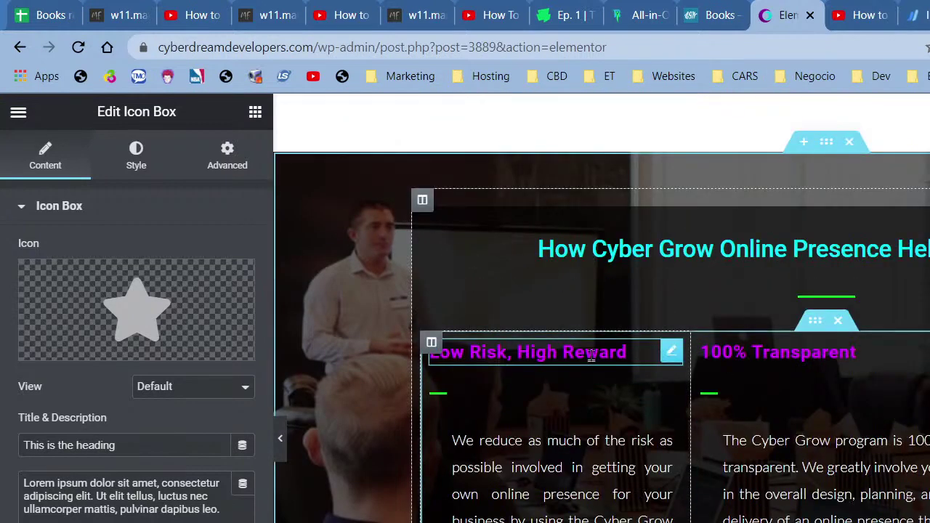
pyautogui.click(591, 354)
pyautogui.click(213, 314)
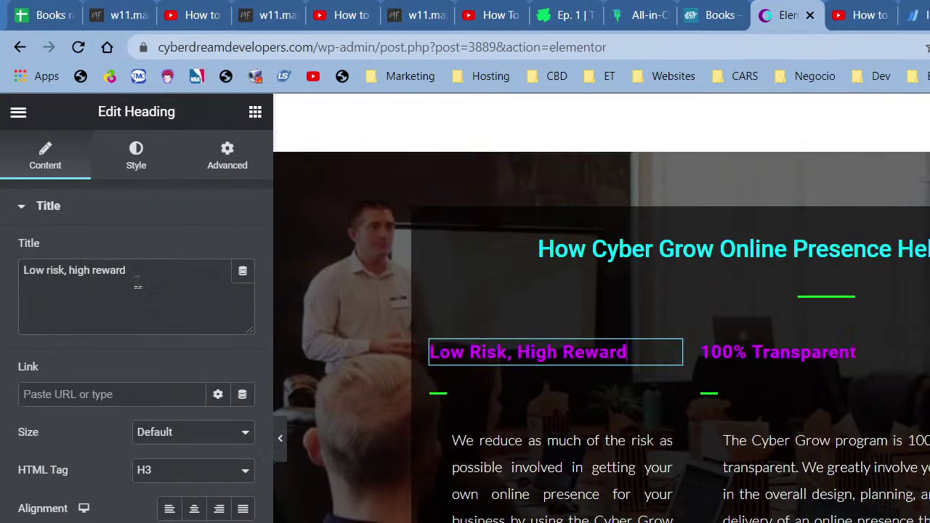
pyautogui.hotkey('ctrl', 'a')
pyautogui.hotkey('ctrl', 'c')
pyautogui.scroll(-12, 820, 492)
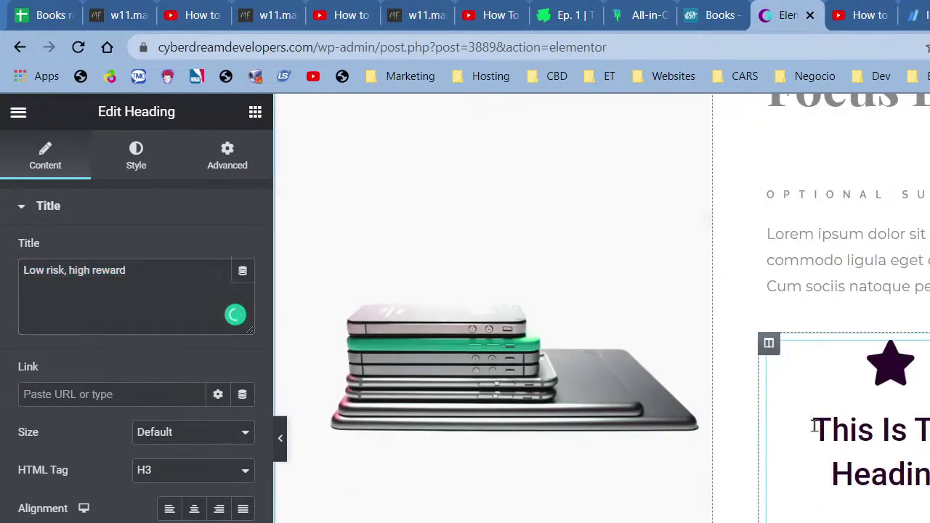
pyautogui.click(818, 429)
pyautogui.tripleClick(131, 447)
pyautogui.hotkey('ctrl', 'v')
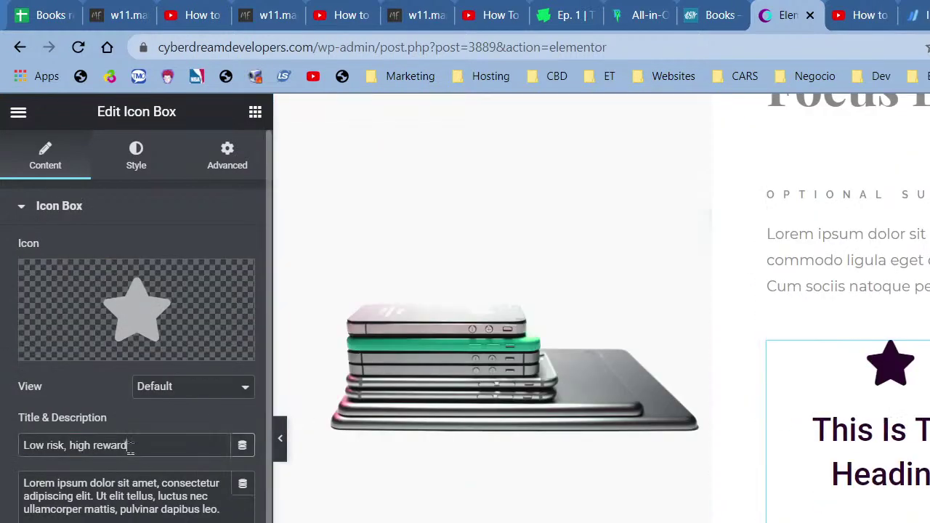
# Step: Replace the icon box's placeholder description with the "We reduce as much of the risk as possible" paragraph copied from the benefits section
pyautogui.scroll(-5, 609, 504)
pyautogui.scroll(10, 609, 504)
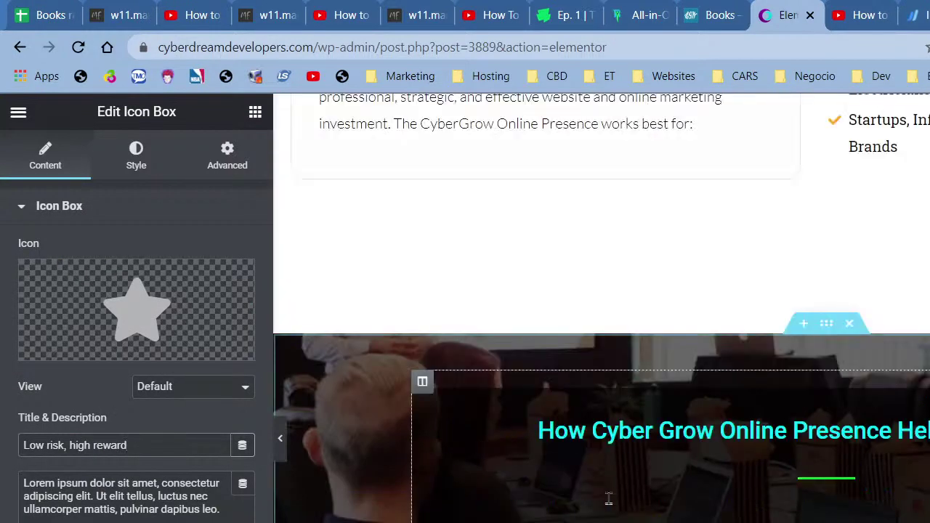
pyautogui.scroll(-5, 609, 498)
pyautogui.click(554, 390)
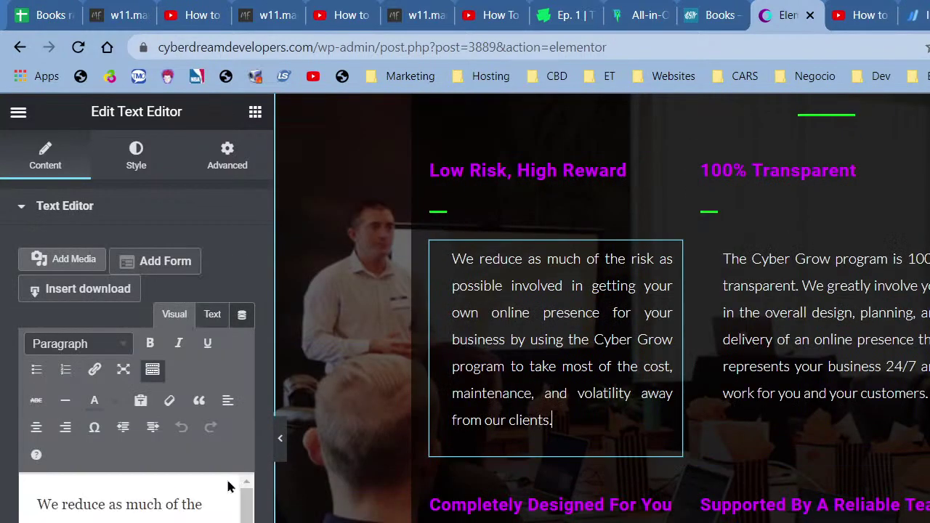
pyautogui.click(232, 482)
pyautogui.hotkey('ctrl', 'a')
pyautogui.scroll(-10, 601, 291)
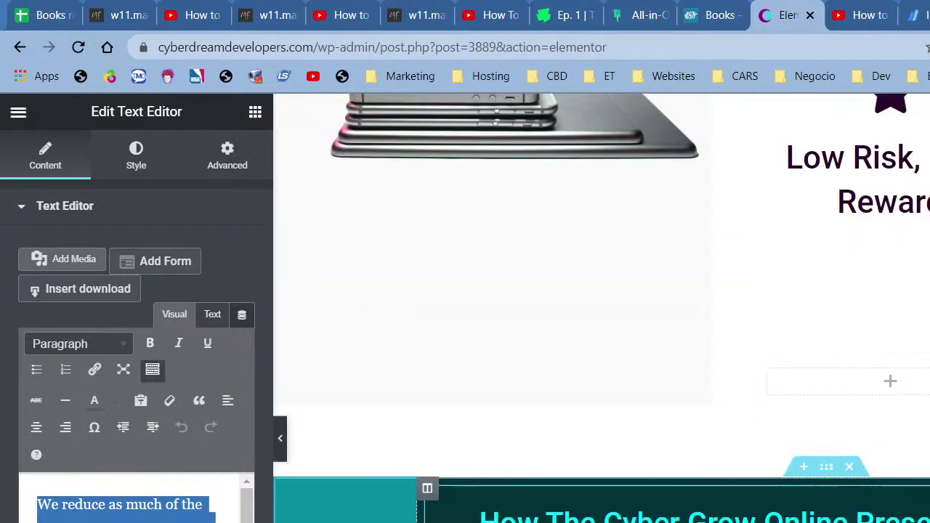
pyautogui.click(880, 207)
pyautogui.tripleClick(155, 514)
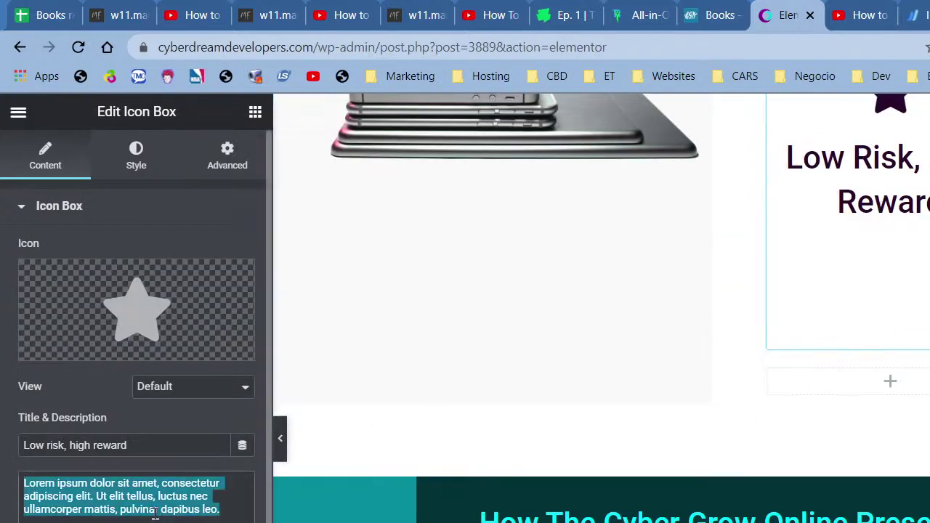
pyautogui.hotkey('ctrl', 'v')
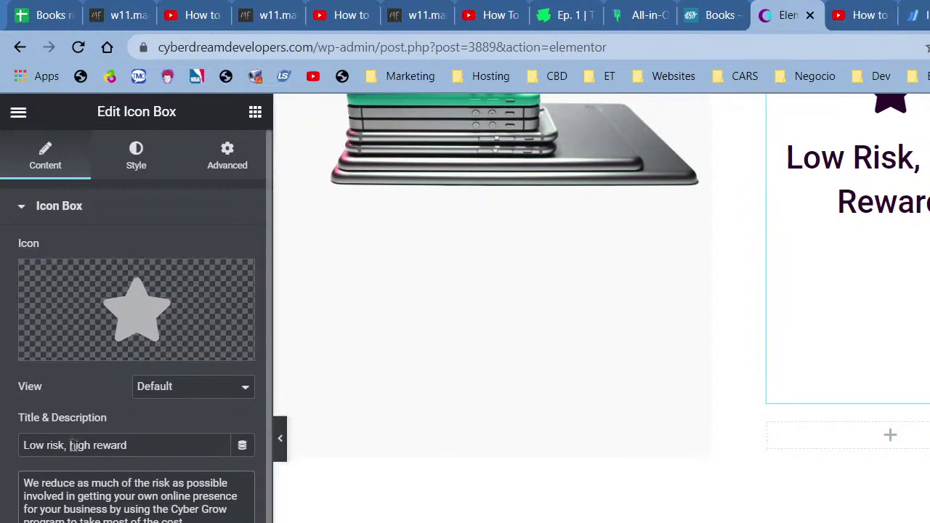
pyautogui.click(62, 344)
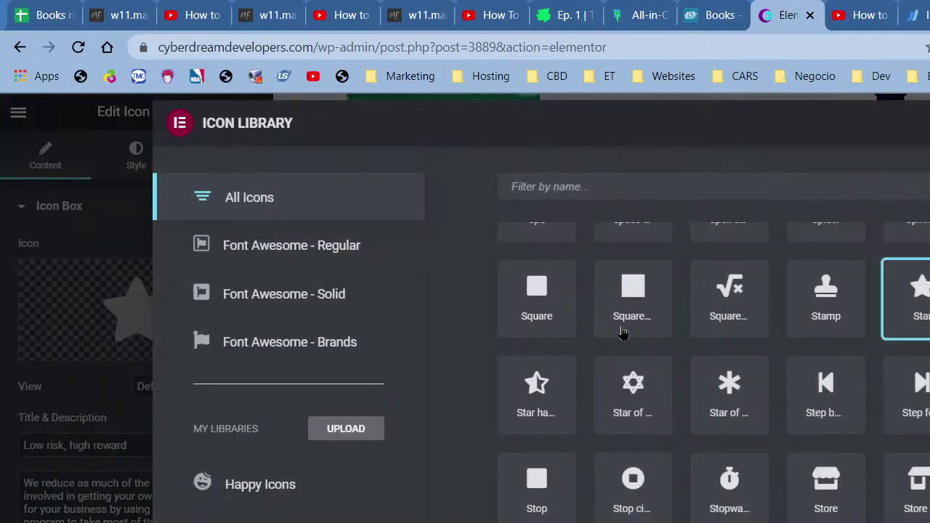
pyautogui.press('Escape')
pyautogui.scroll(10, 810, 432)
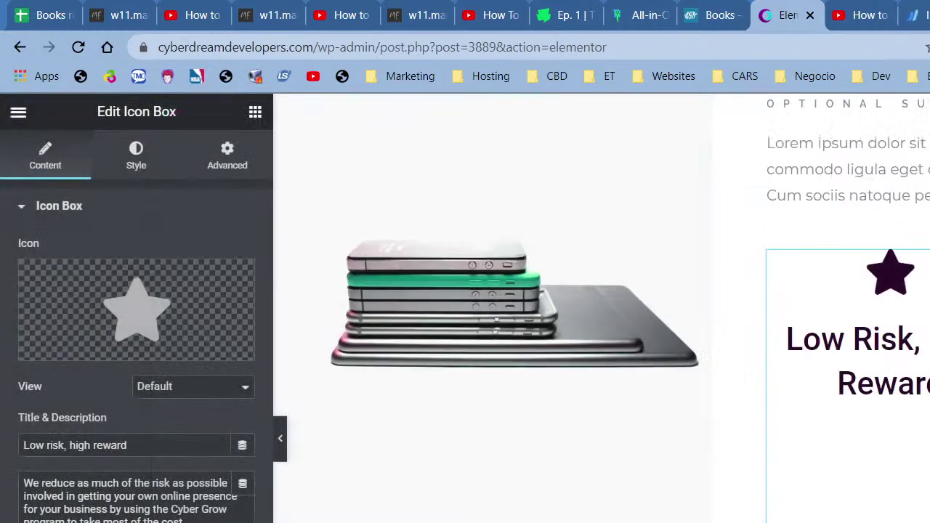
pyautogui.scroll(5, 758, 155)
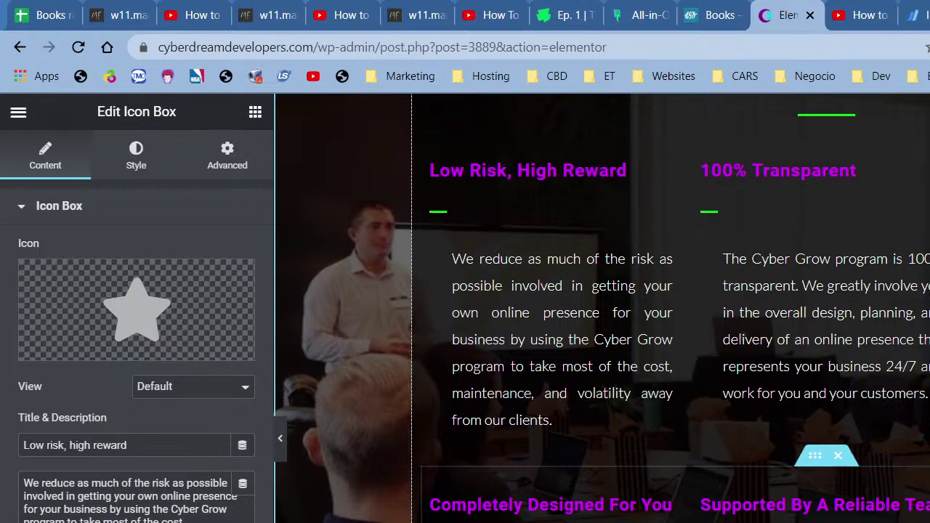
# Step: Replace the "Low risk, high reward" icon box's star with the dollar sign icon, found by searching the icon library for "dolla"
pyautogui.scroll(-5, 702, 492)
pyautogui.click(228, 325)
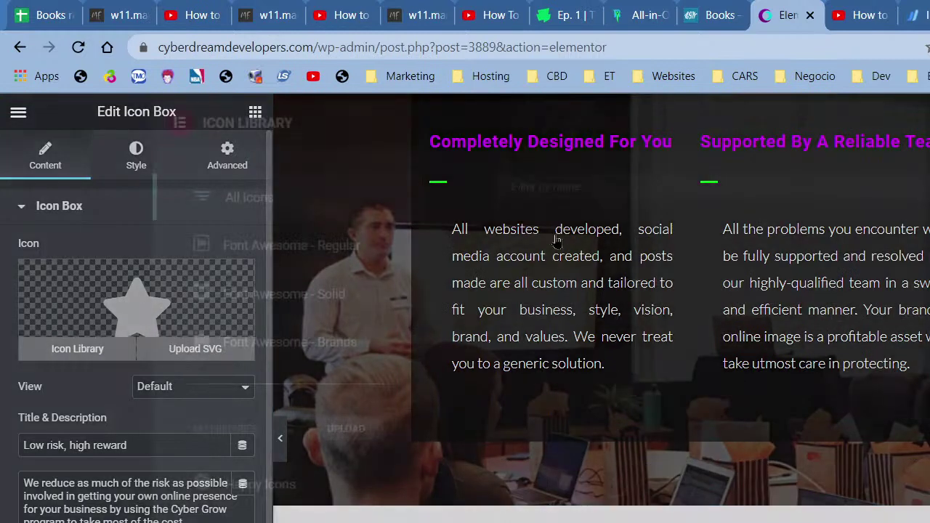
pyautogui.write('d')
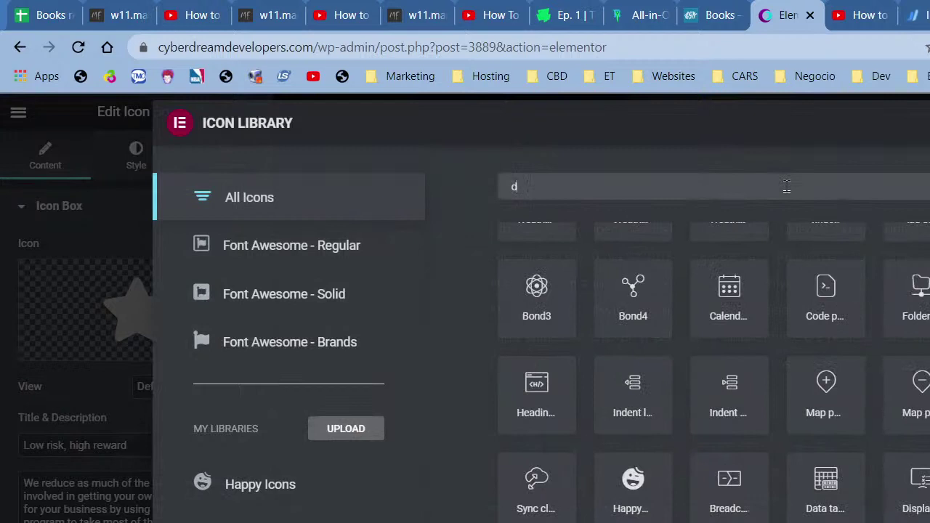
pyautogui.write('olla')
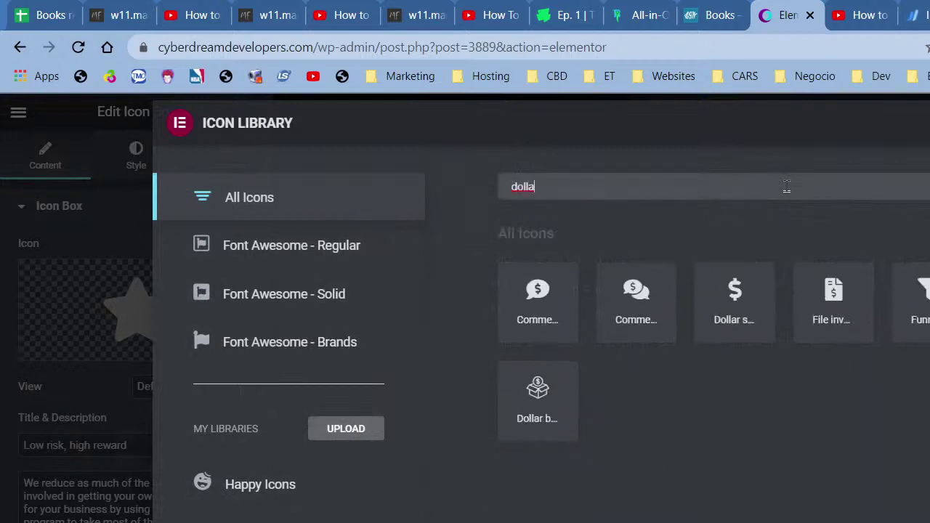
pyautogui.click(749, 293)
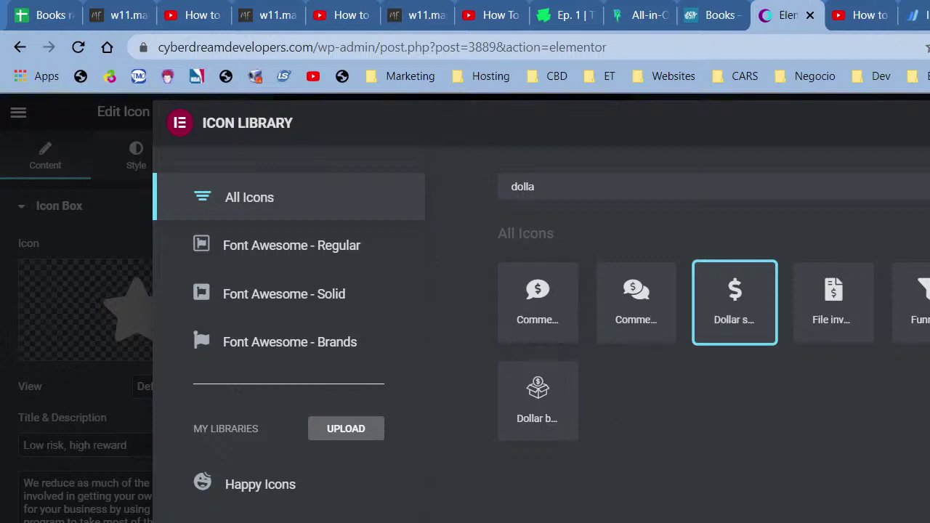
pyautogui.press('Return')
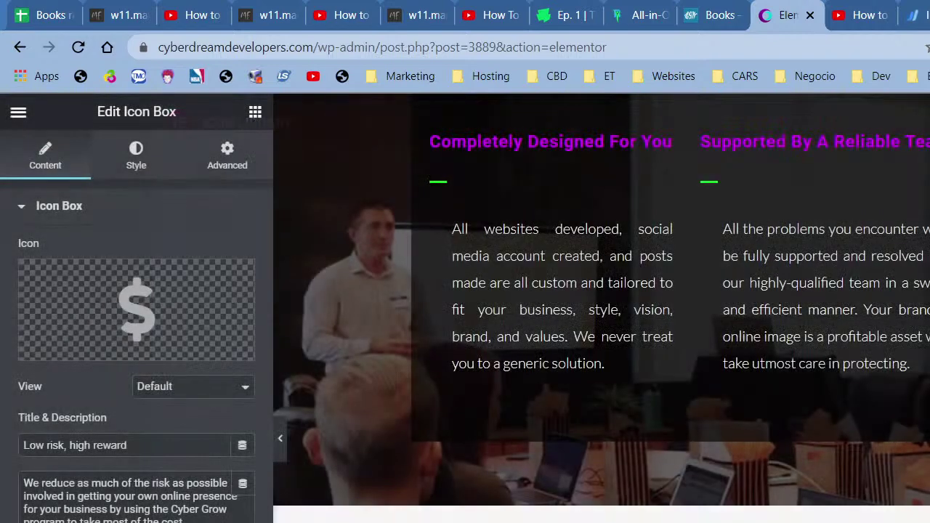
# Step: Set the icon box's content alignment to justified, comparing it with left alignment in the Focus Boxes section
pyautogui.scroll(-5, 601, 308)
pyautogui.scroll(-1, 890, 520)
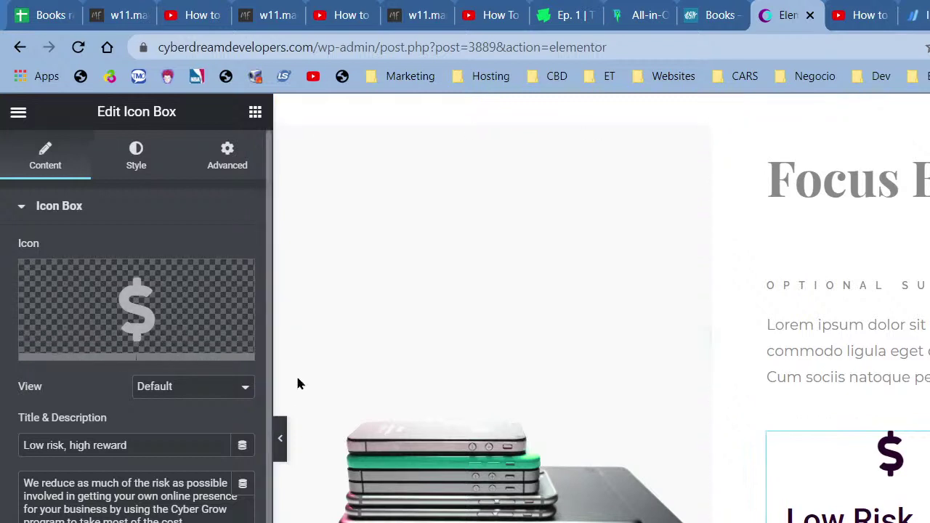
pyautogui.click(131, 161)
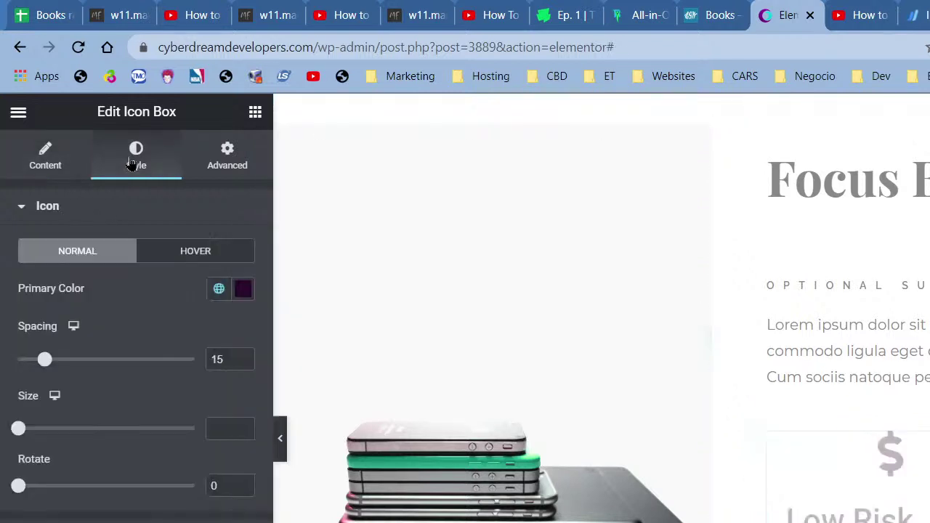
pyautogui.click(58, 521)
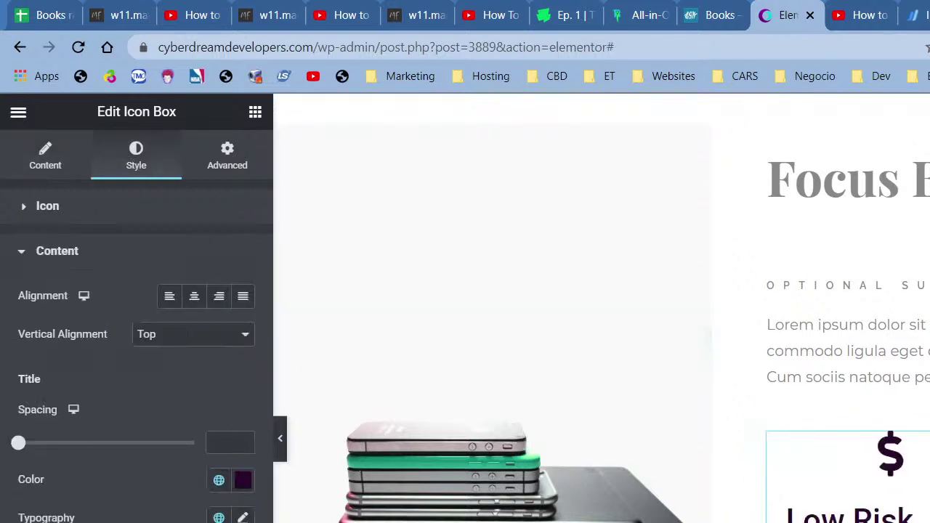
pyautogui.click(219, 479)
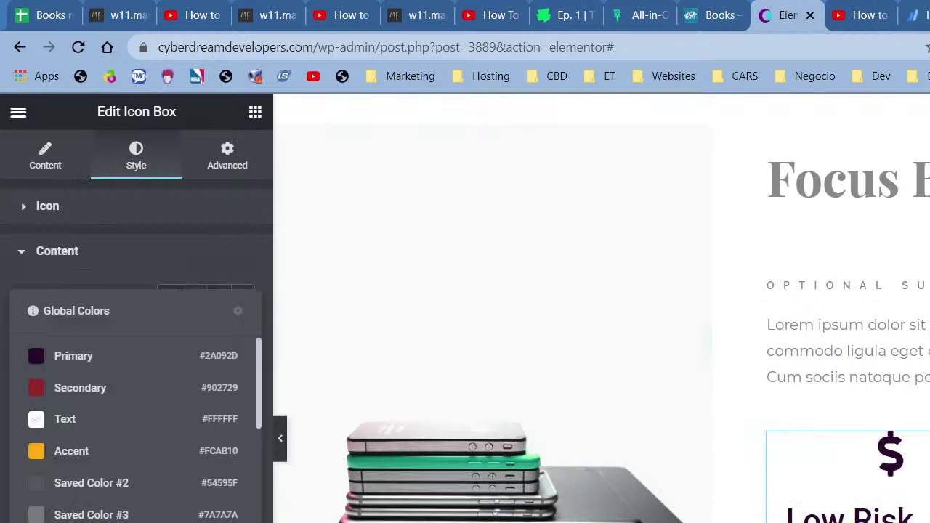
pyautogui.press('Escape')
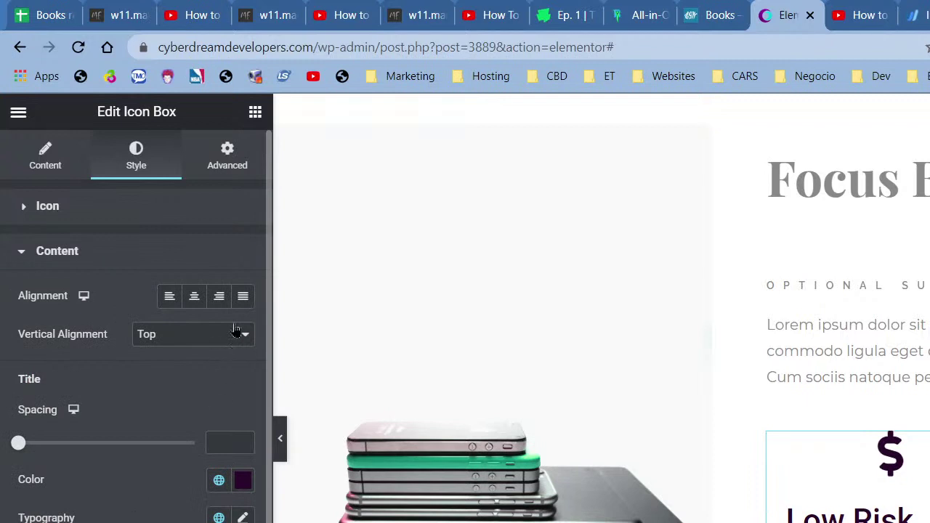
pyautogui.click(244, 296)
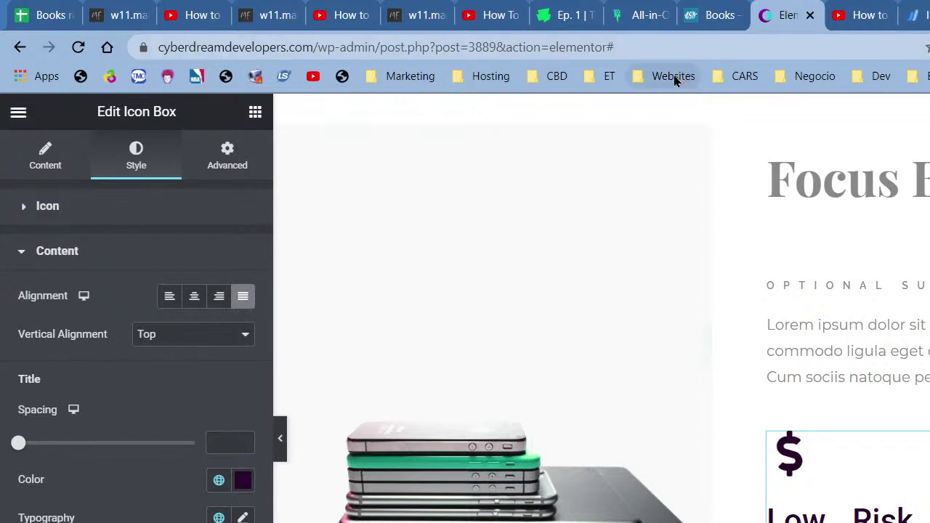
pyautogui.click(166, 298)
pyautogui.click(242, 299)
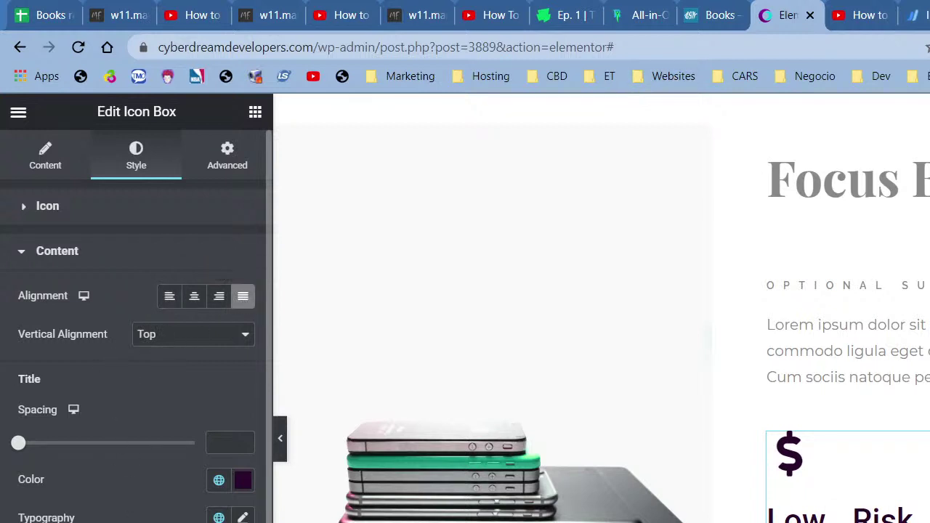
# Step: Try Montserrat as the font family for the icon box's description
pyautogui.scroll(-5, 136, 327)
pyautogui.click(243, 292)
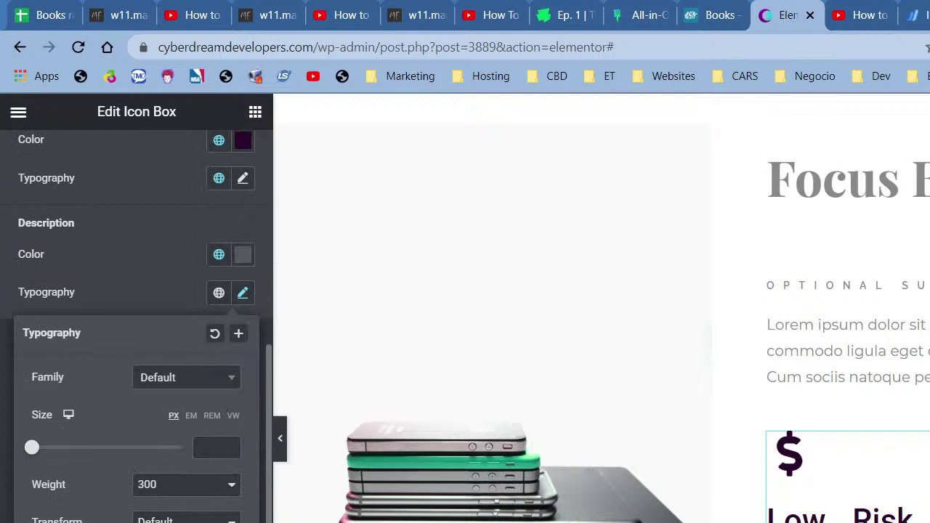
pyautogui.click(196, 386)
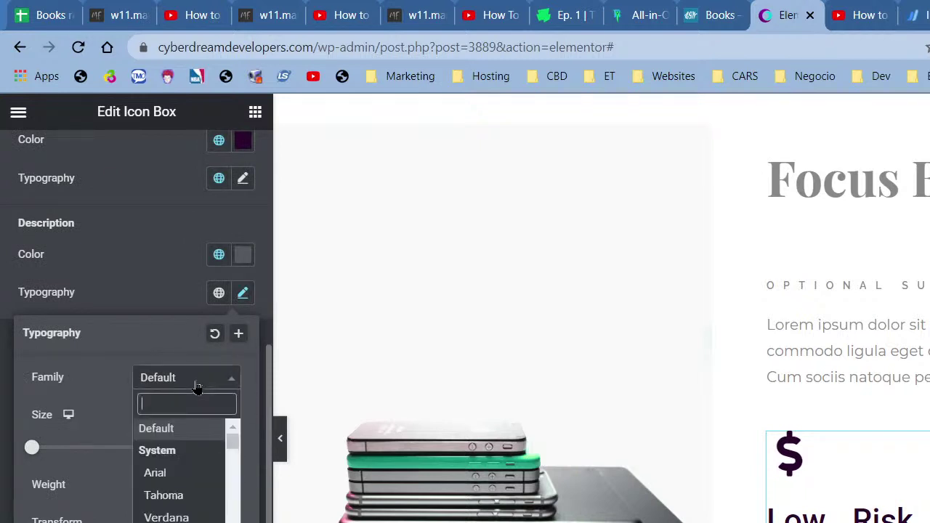
pyautogui.write('montse')
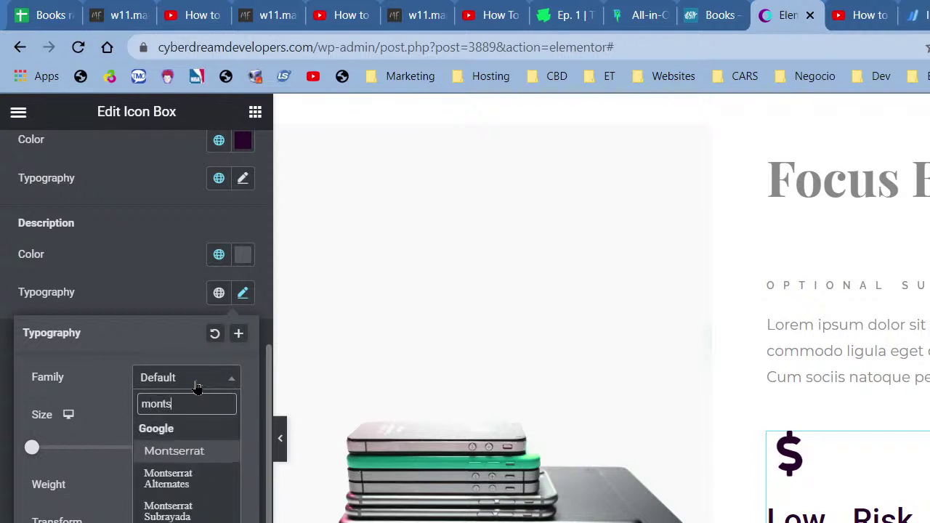
pyautogui.click(202, 452)
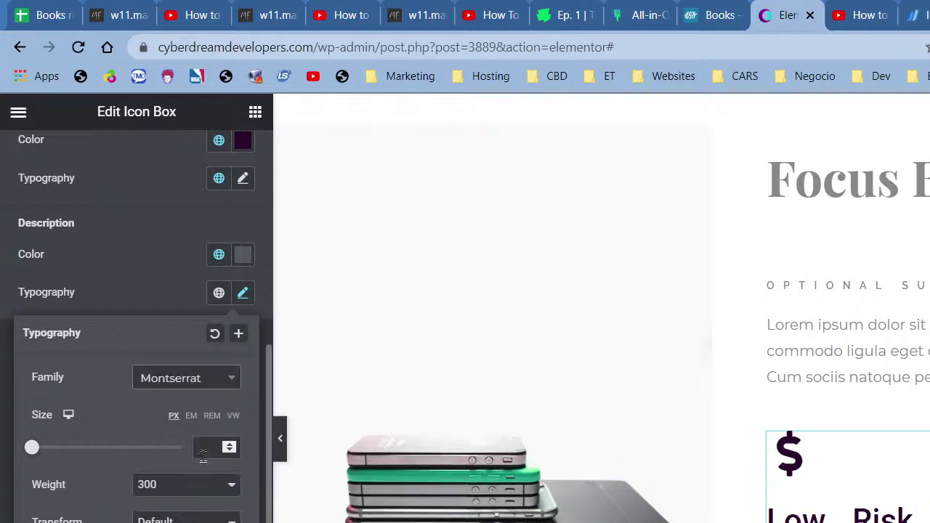
# Step: Set the font family of the icon box's description to Lato
pyautogui.click(178, 381)
pyautogui.write('lato')
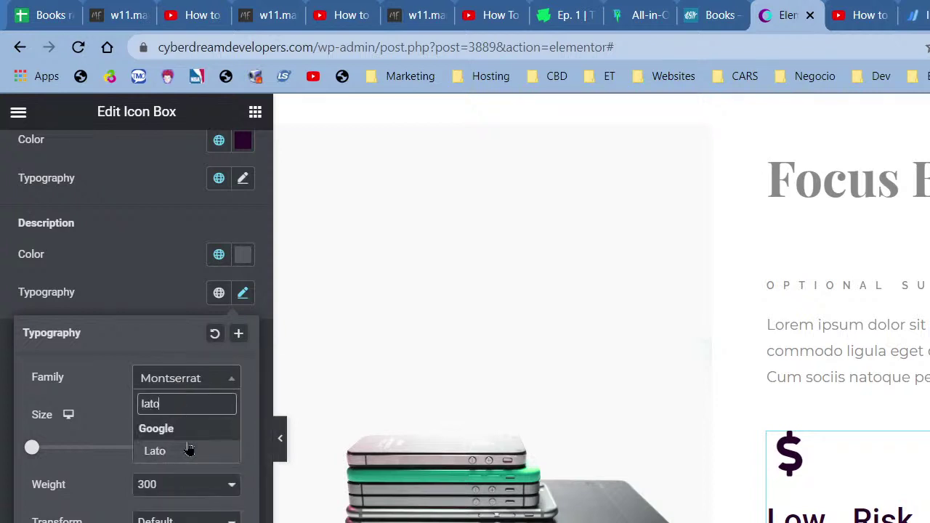
pyautogui.click(188, 450)
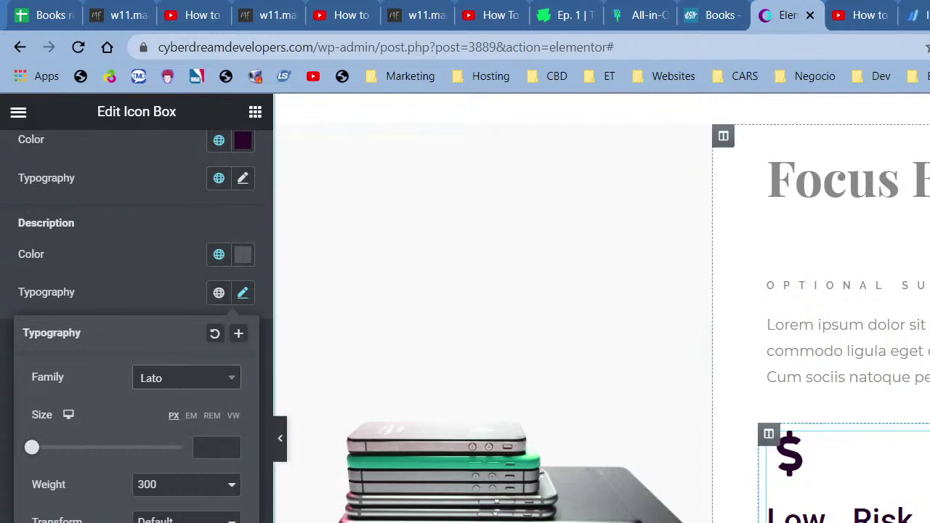
pyautogui.click(182, 290)
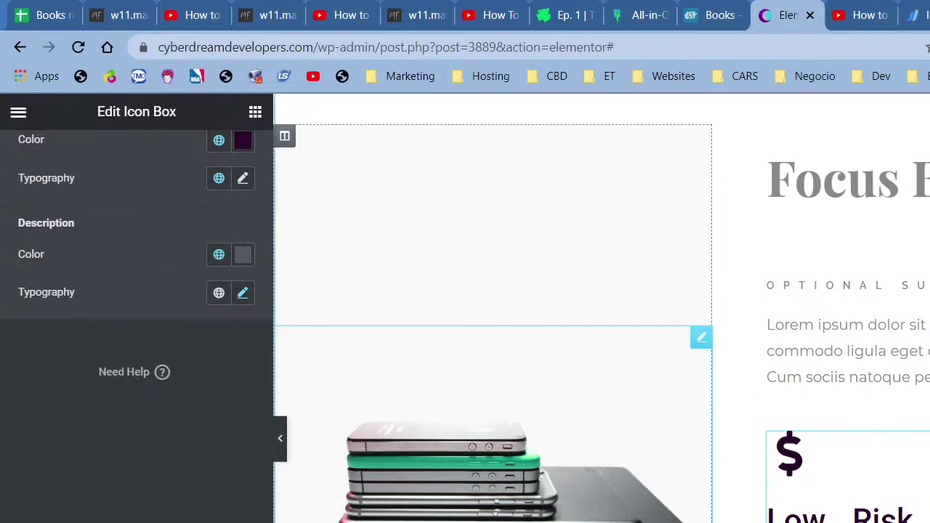
# Step: Apply the Primary global color to the icon box's title and check its custom color setting
pyautogui.scroll(5, 224, 275)
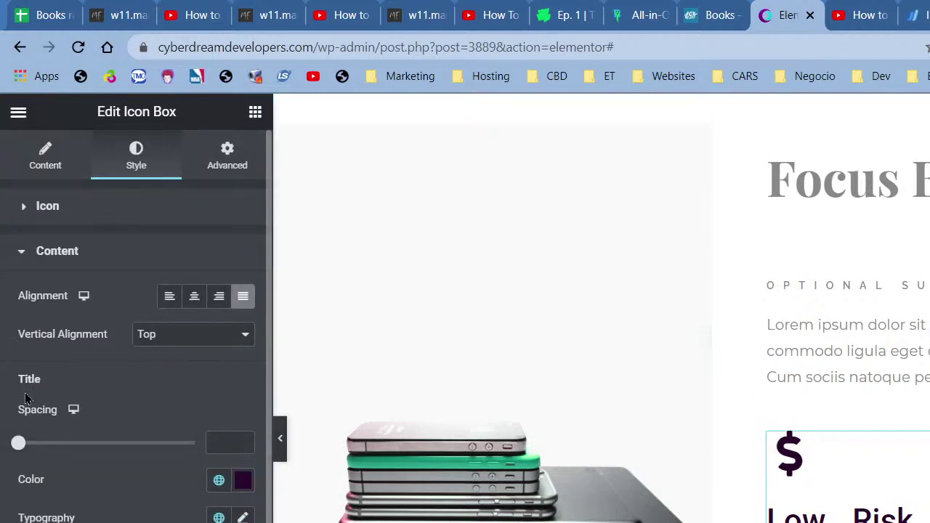
pyautogui.click(218, 481)
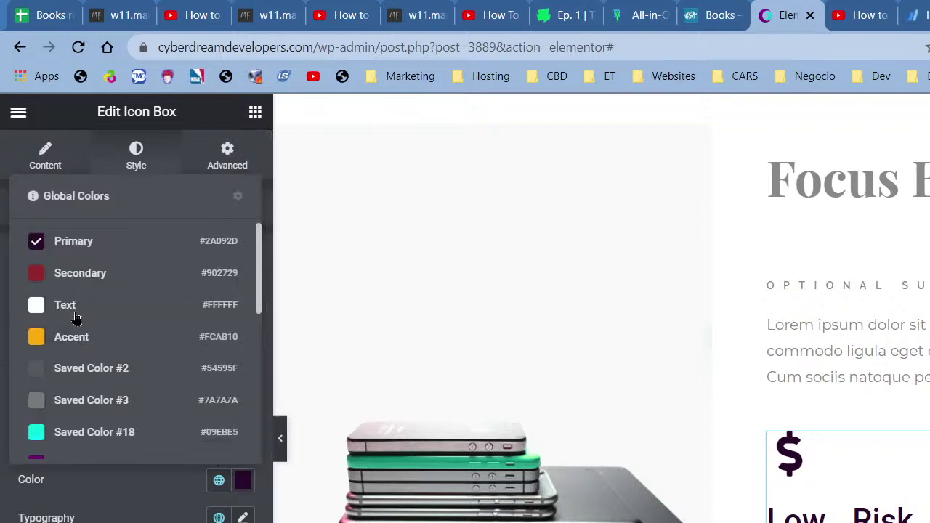
pyautogui.click(67, 243)
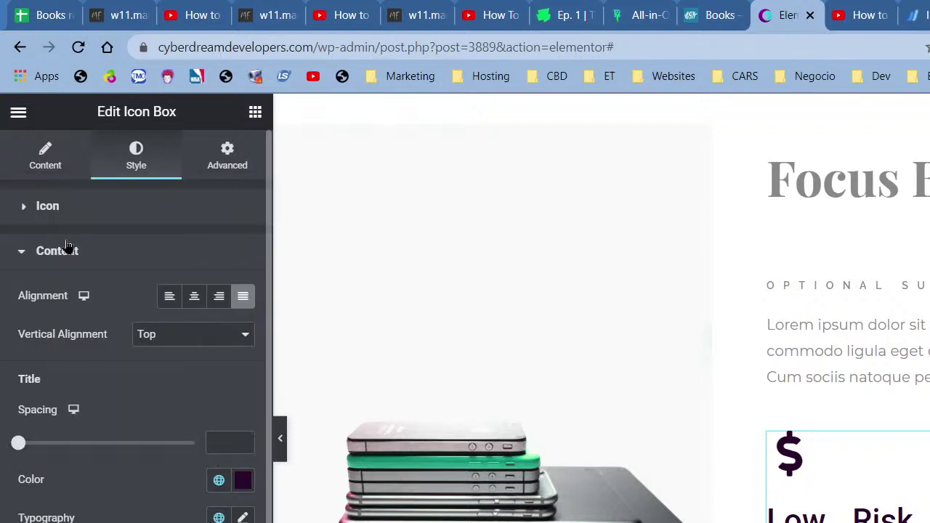
pyautogui.click(244, 484)
pyautogui.click(244, 483)
pyautogui.press('Escape')
# Step: Try several Roboto variants as the icon box title's font family, including Roboto, Roboto Condensed and Roboto Mono
pyautogui.click(193, 522)
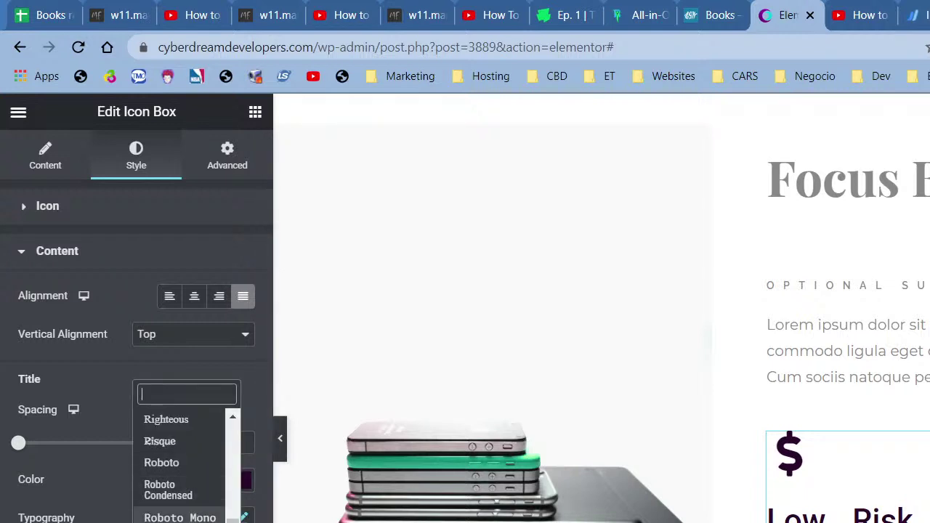
pyautogui.press('Escape')
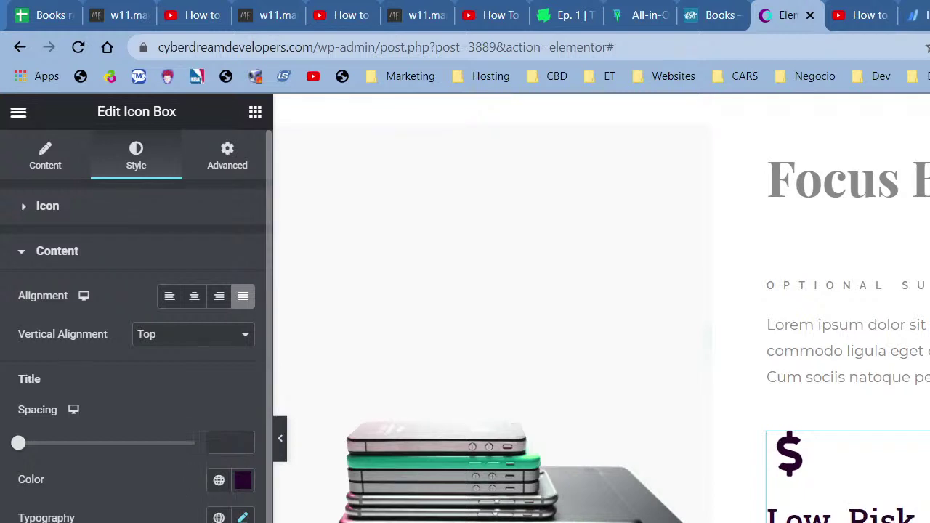
pyautogui.click(190, 520)
pyautogui.scroll(2, 188, 479)
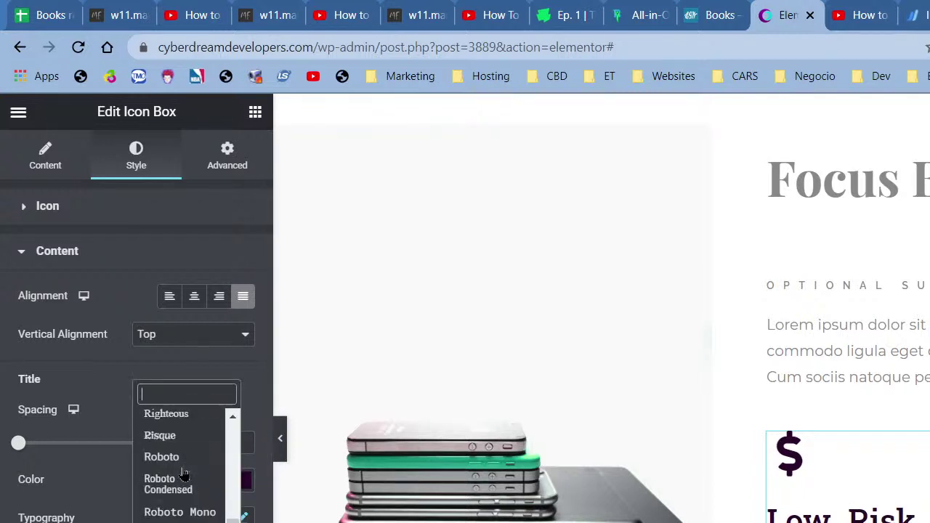
pyautogui.click(190, 465)
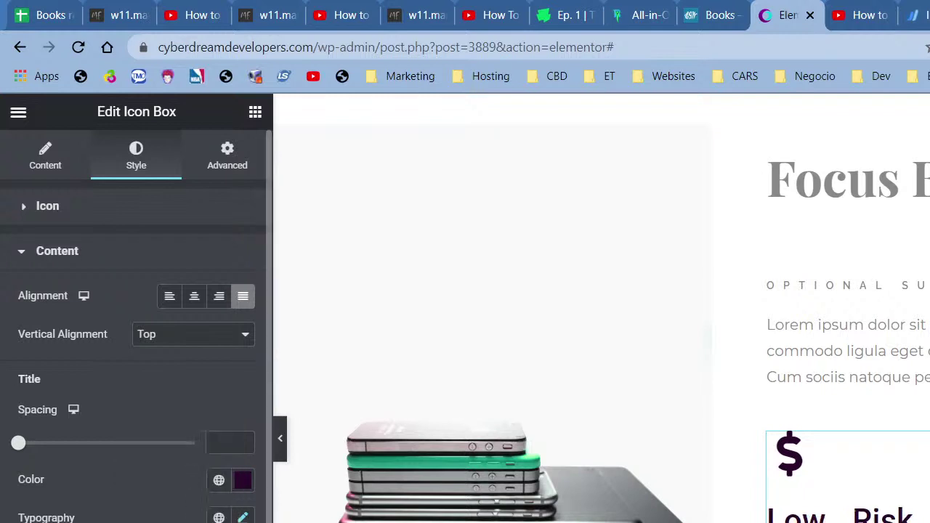
pyautogui.click(181, 518)
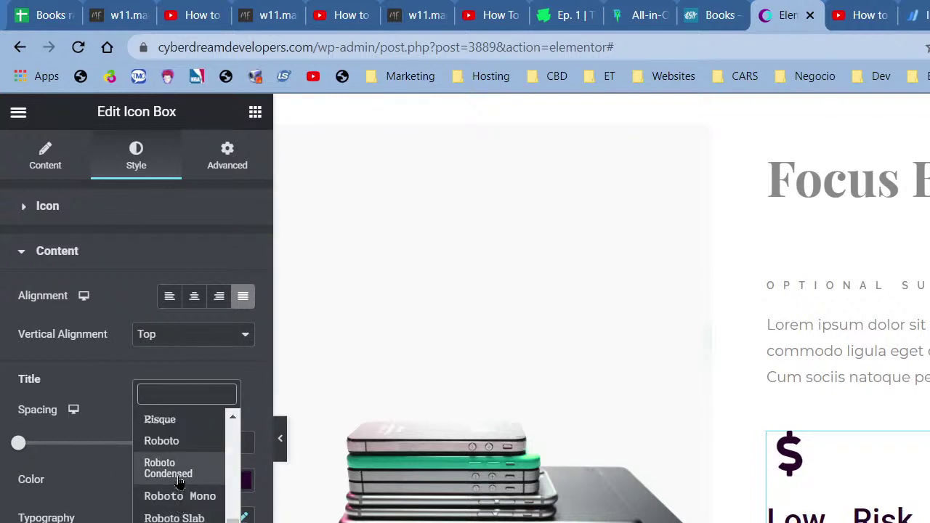
pyautogui.click(178, 482)
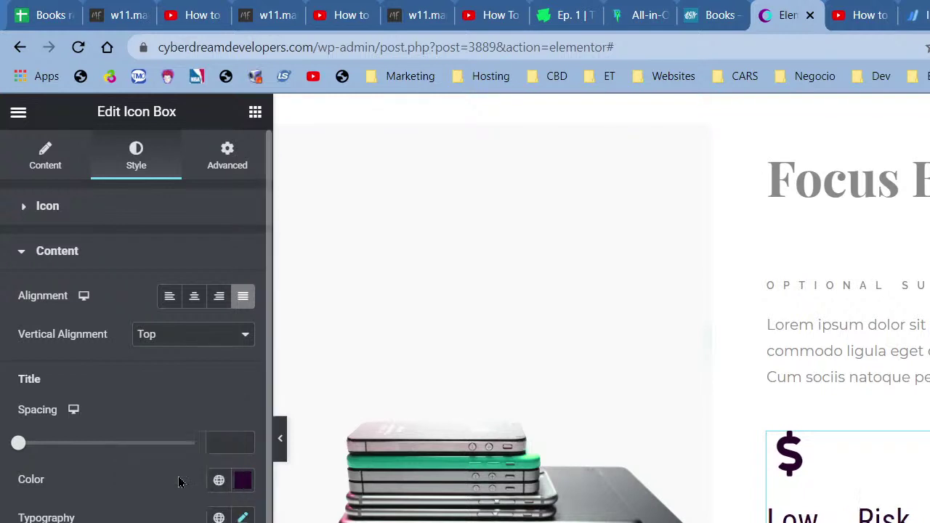
pyautogui.click(185, 518)
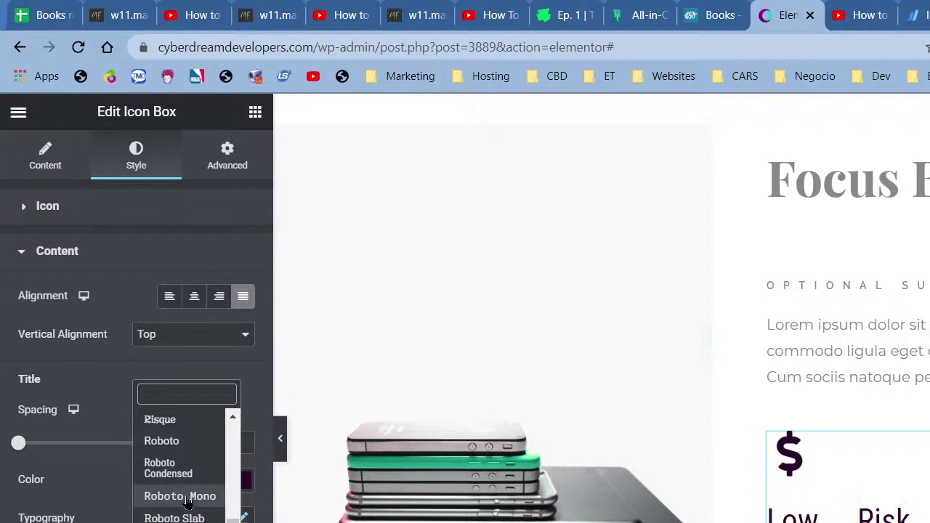
pyautogui.click(187, 497)
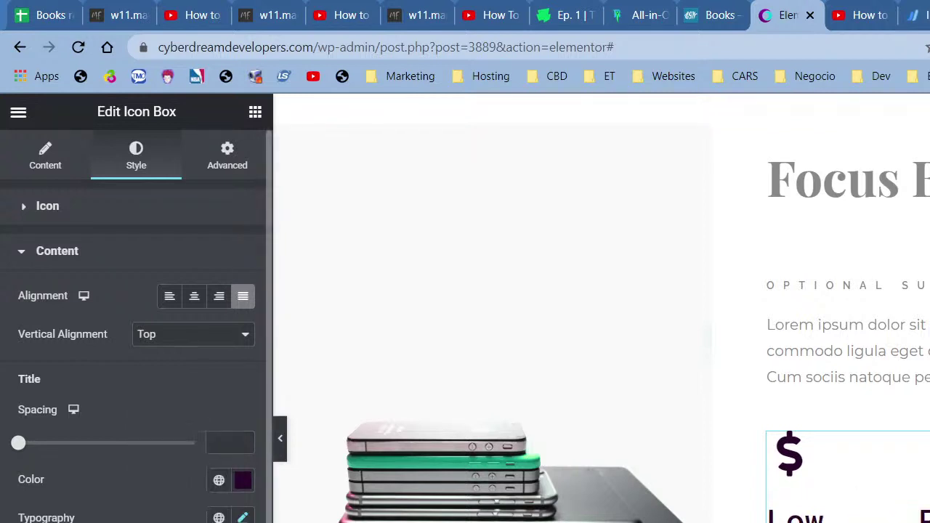
# Step: Set the font family of the icon box's title to Roboto
pyautogui.click(185, 518)
pyautogui.scroll(2, 182, 465)
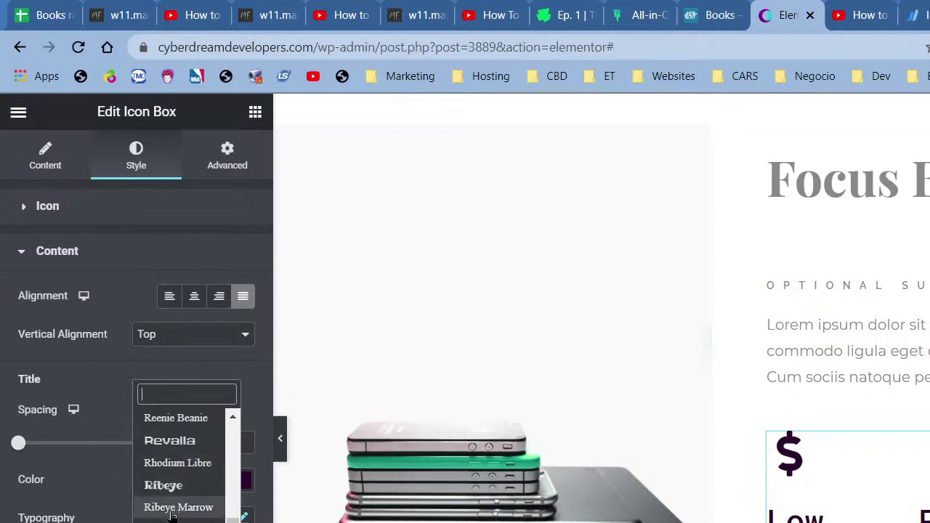
pyautogui.scroll(-1, 185, 509)
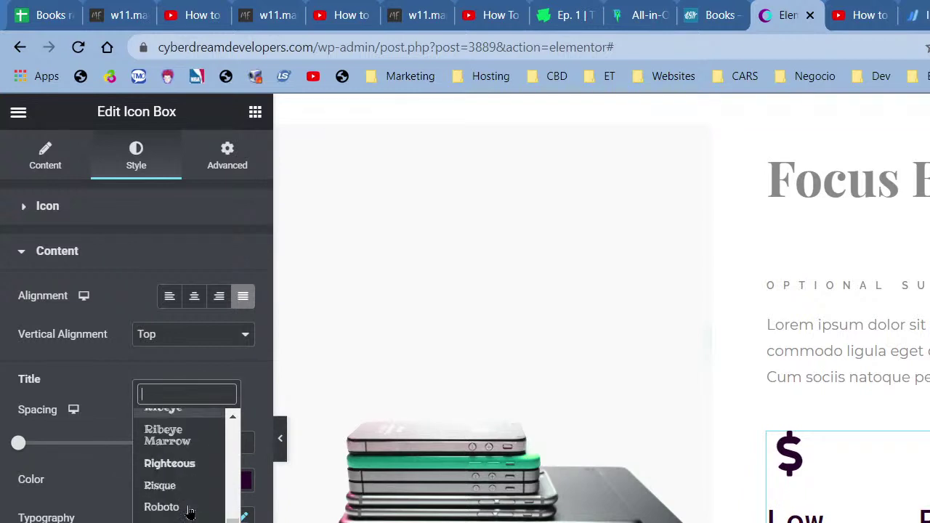
pyautogui.click(188, 509)
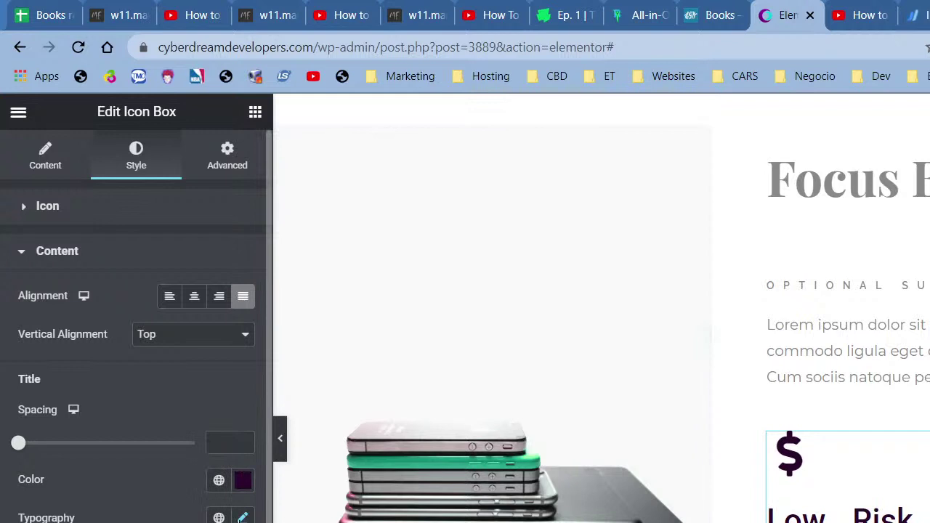
# Step: Try font weights 400 and 600 on the icon box's title and return it to 500
pyautogui.scroll(-3, 137, 327)
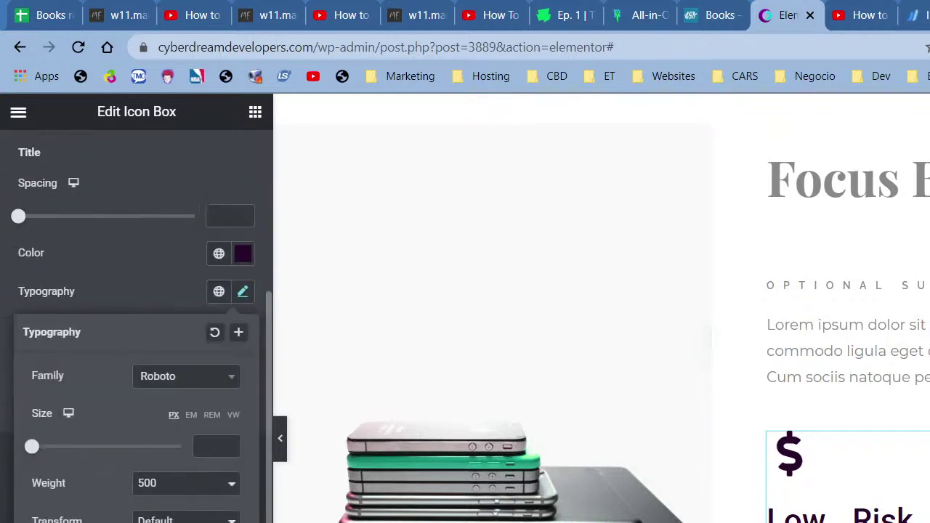
pyautogui.click(162, 483)
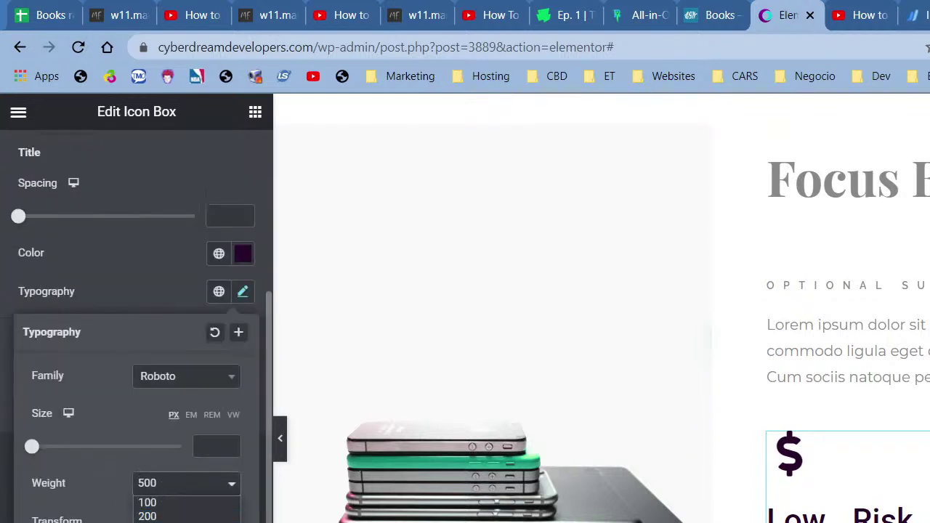
pyautogui.click(165, 522)
pyautogui.click(168, 482)
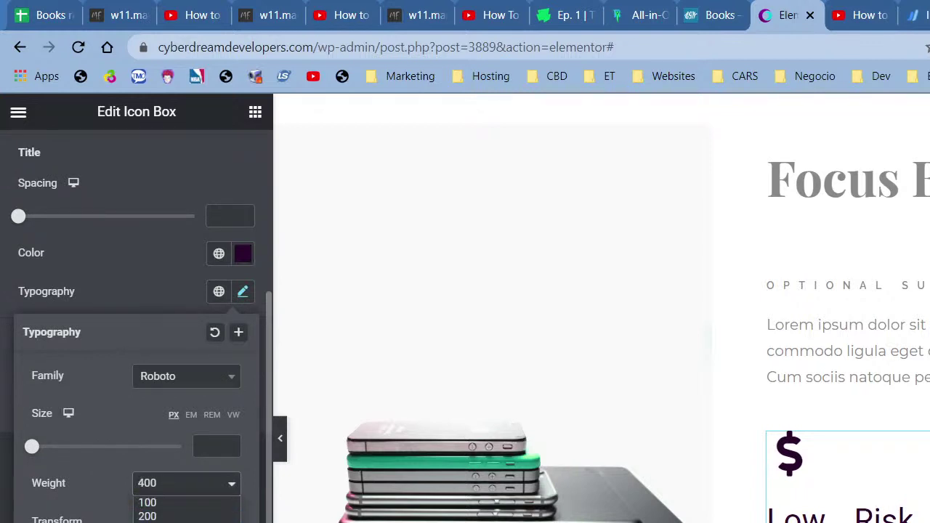
pyautogui.press('Down')
pyautogui.press('Down')
pyautogui.press('Return')
pyautogui.press('space')
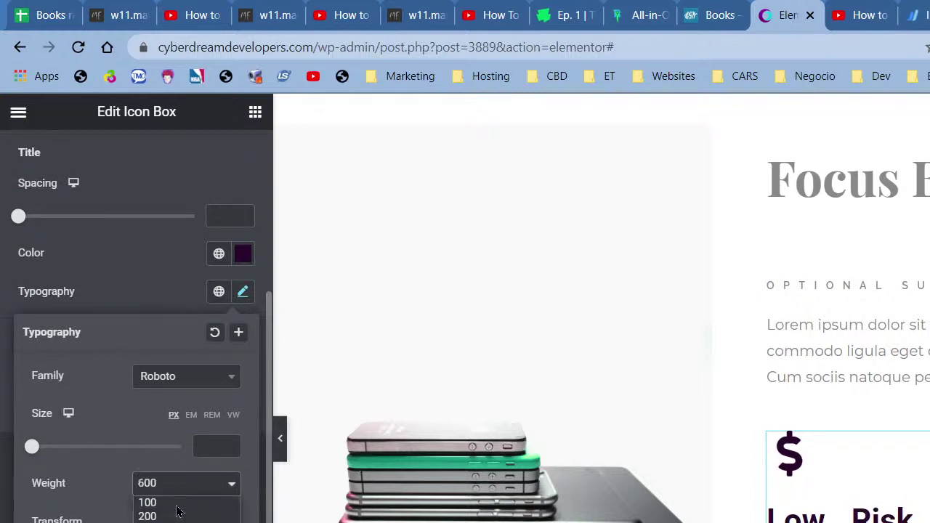
pyautogui.press('Up')
pyautogui.press('Up')
pyautogui.press('Return')
pyautogui.click(175, 490)
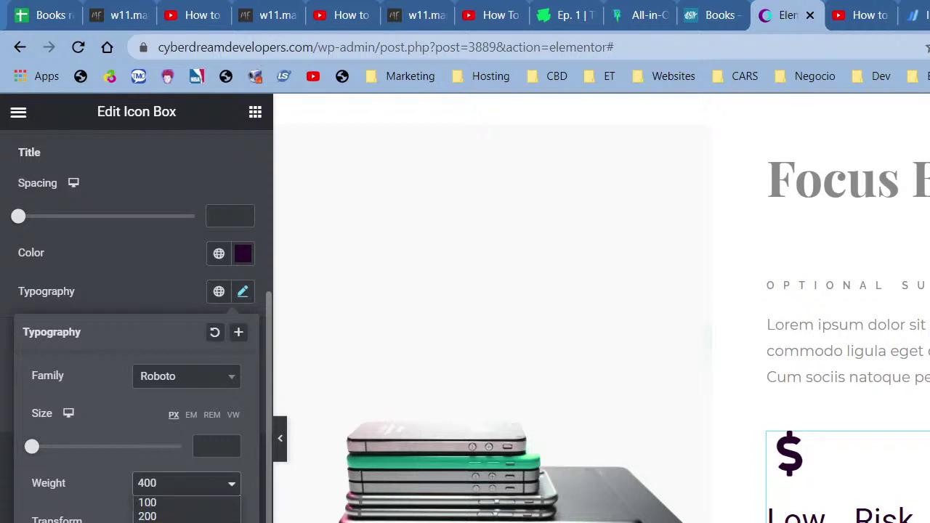
pyautogui.press('Down')
pyautogui.press('Return')
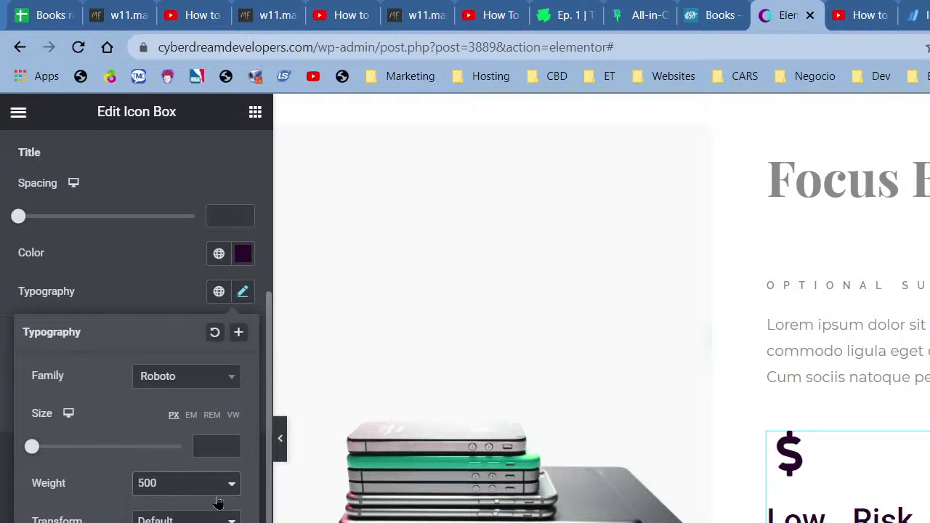
# Step: Set the font size of the icon box's title to 18 px
pyautogui.click(230, 443)
pyautogui.click(230, 444)
pyautogui.click(229, 443)
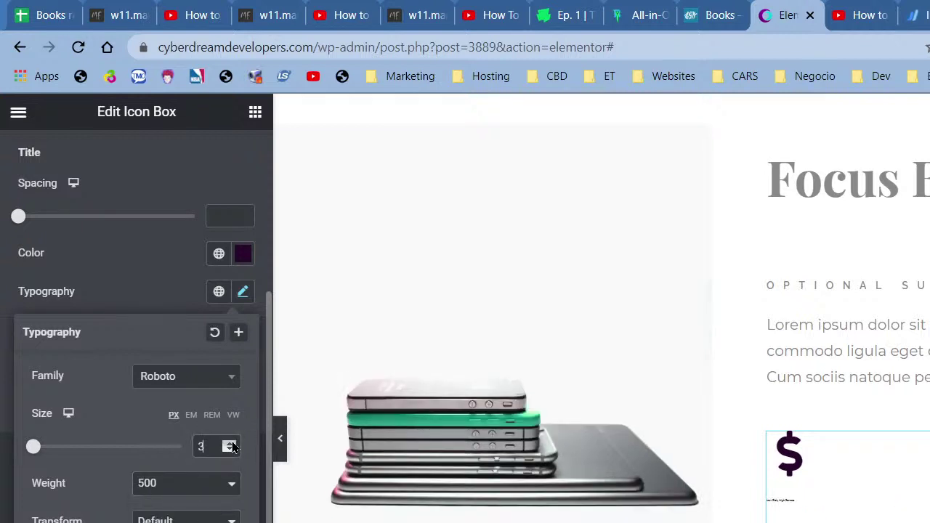
pyautogui.click(230, 443)
pyautogui.click(230, 443)
pyautogui.click(230, 443)
pyautogui.click(230, 443)
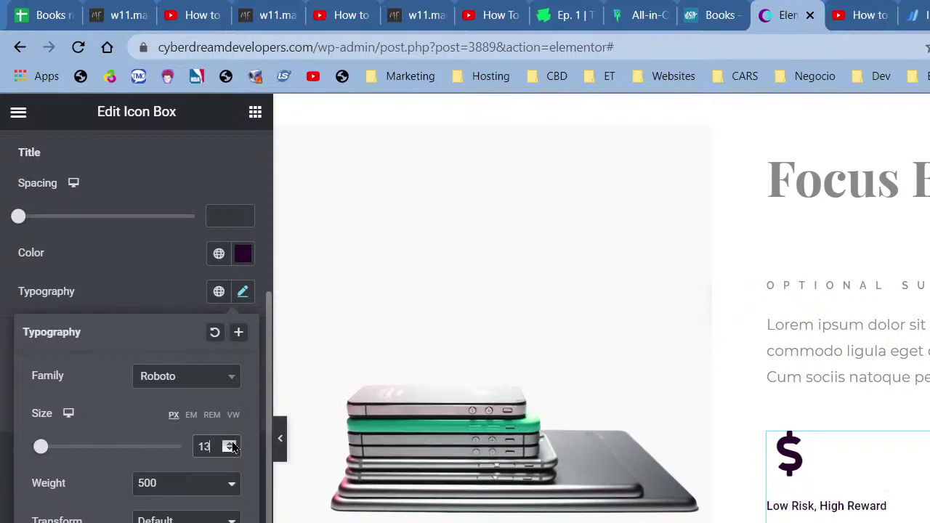
pyautogui.click(230, 444)
pyautogui.click(230, 443)
pyautogui.click(230, 443)
pyautogui.click(230, 444)
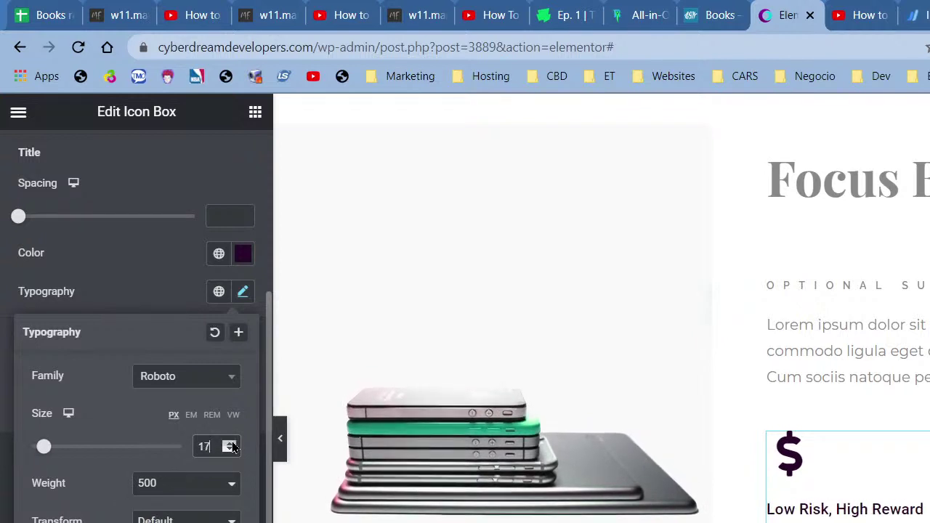
pyautogui.click(229, 443)
pyautogui.click(229, 443)
pyautogui.click(229, 450)
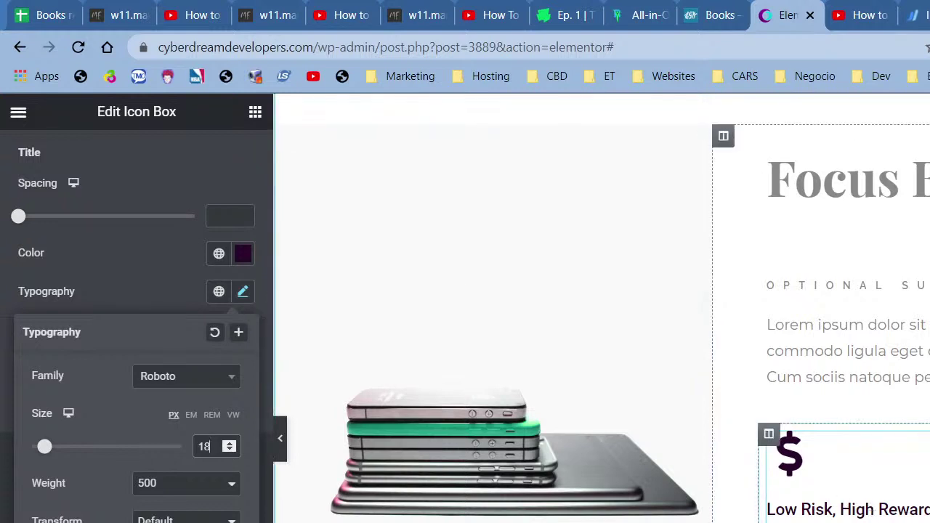
pyautogui.click(894, 514)
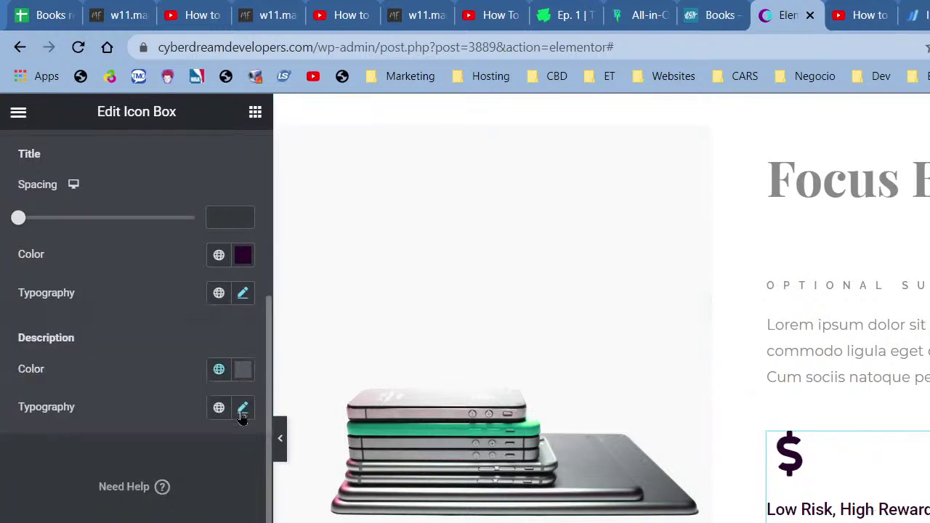
# Step: Check the typography settings of the icon box's description
pyautogui.click(243, 410)
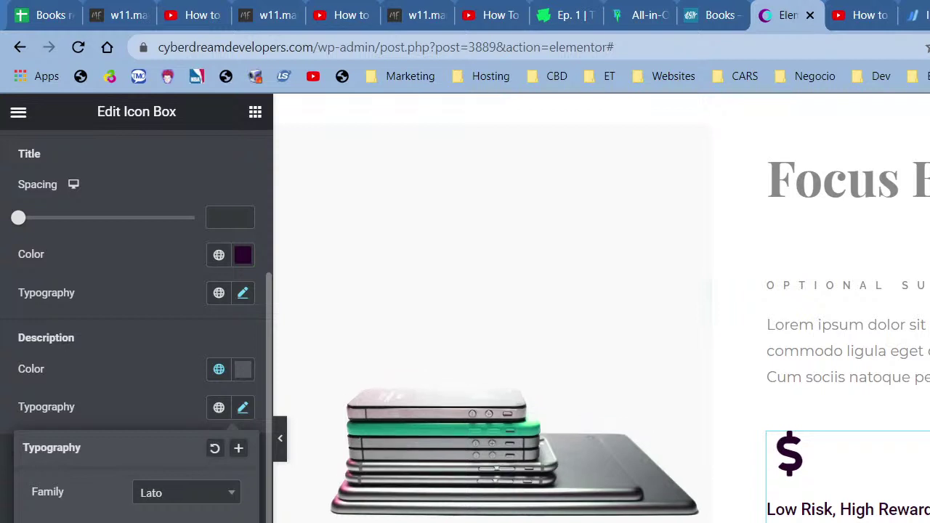
pyautogui.moveTo(269, 418); pyautogui.dragTo(250, 414)
pyautogui.click(250, 414)
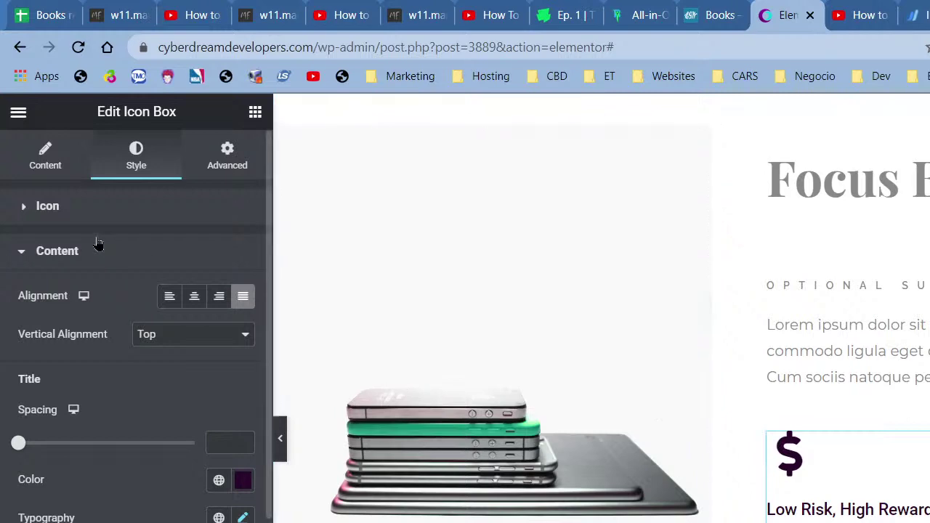
# Step: Open the icon's style settings and examine the icon and heading colors used in the page's other sections
pyautogui.click(100, 214)
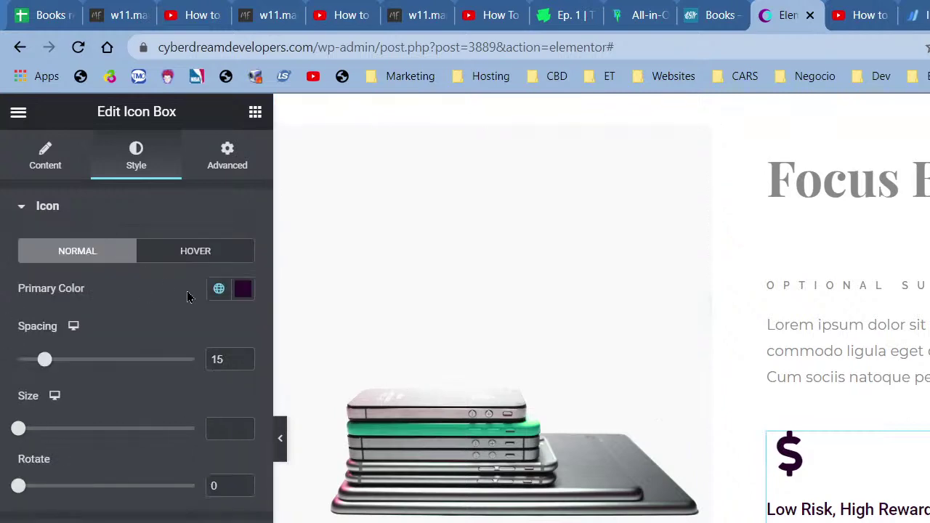
pyautogui.scroll(3, 785, 467)
pyautogui.scroll(-2, 788, 520)
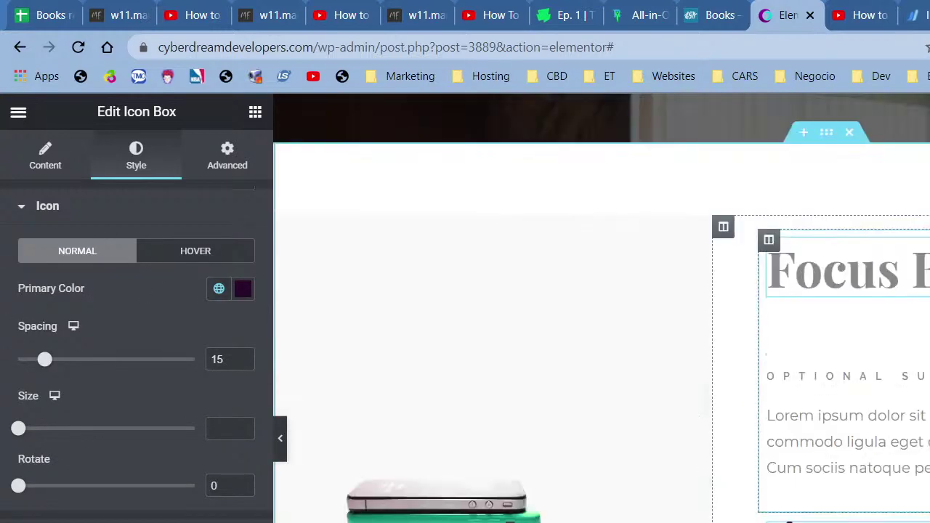
pyautogui.scroll(-2, 783, 465)
pyautogui.scroll(2, 783, 461)
pyautogui.scroll(-8, 784, 469)
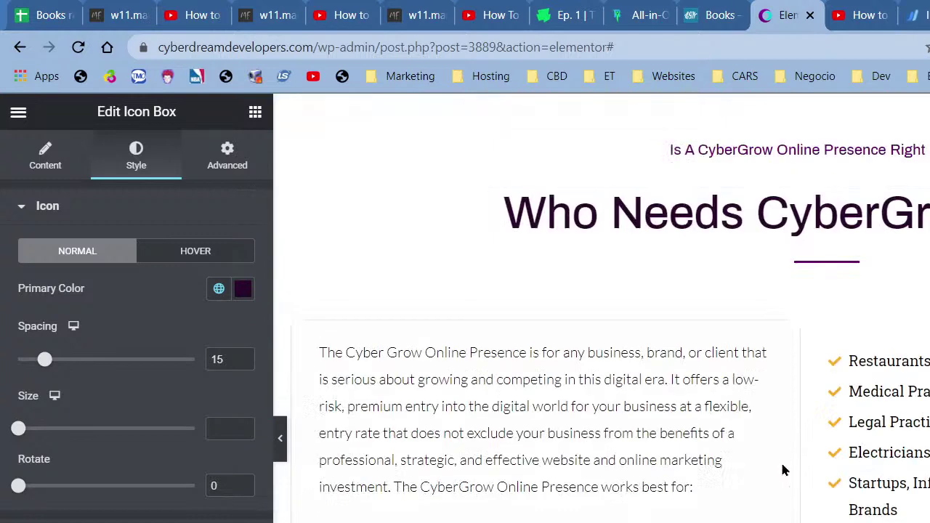
pyautogui.scroll(1, 783, 470)
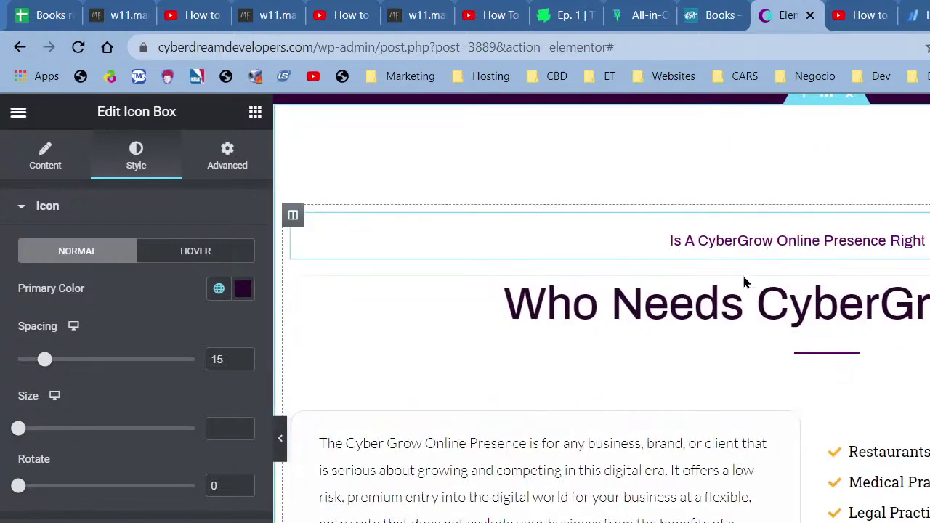
pyautogui.click(839, 514)
pyautogui.scroll(15, 836, 515)
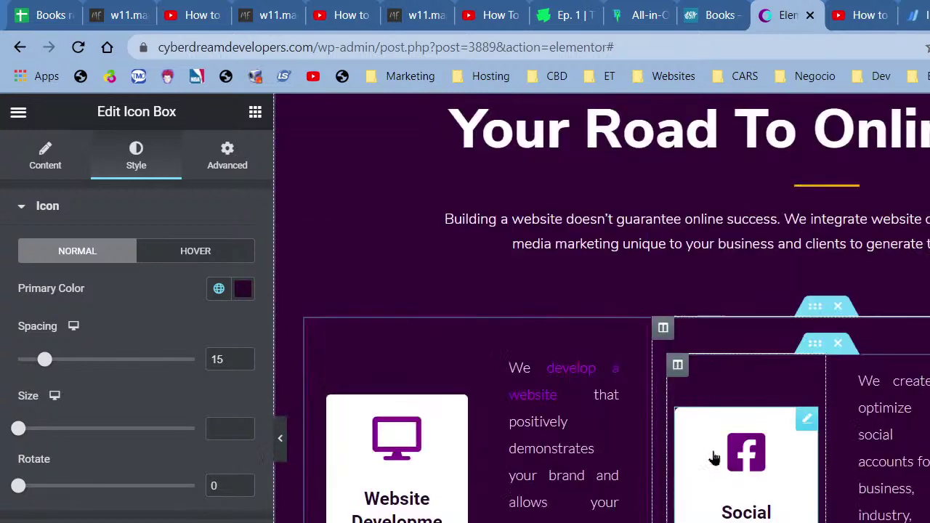
pyautogui.scroll(6, 529, 311)
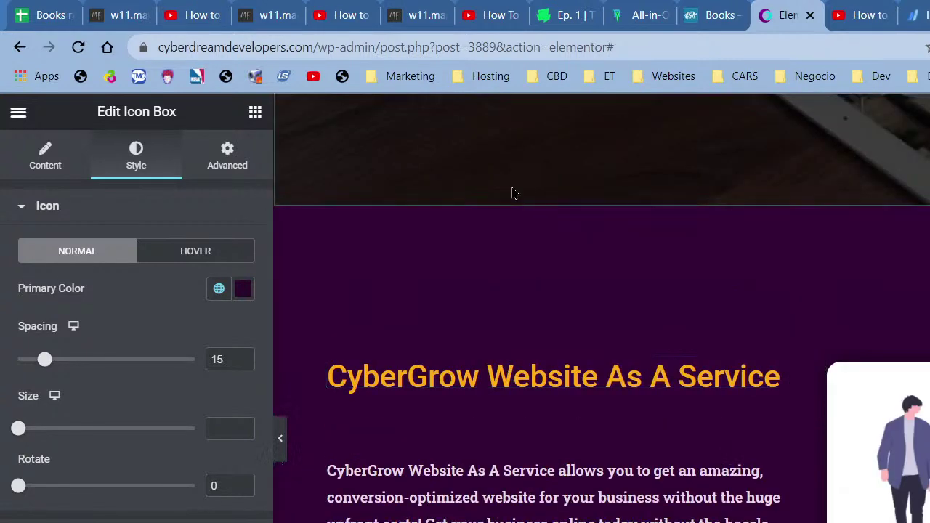
pyautogui.scroll(-6, 560, 307)
pyautogui.scroll(-15, 570, 378)
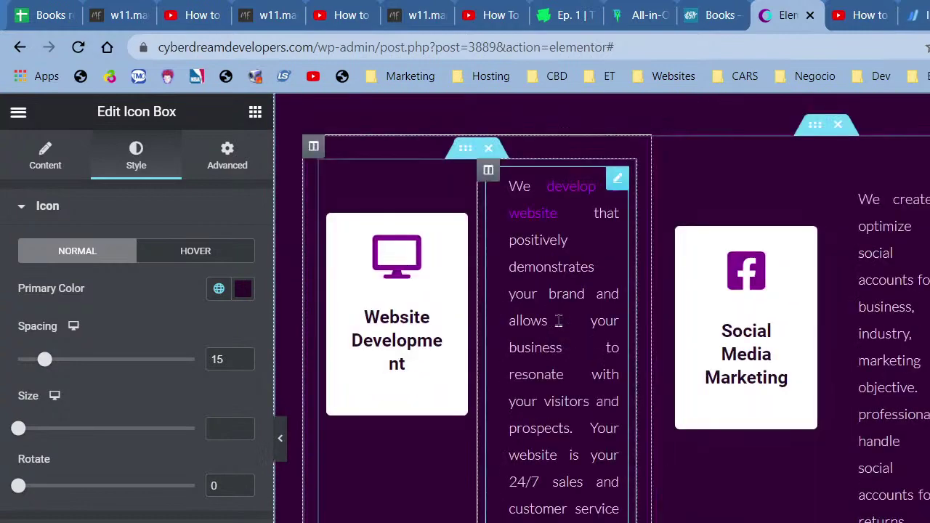
pyautogui.scroll(-10, 575, 449)
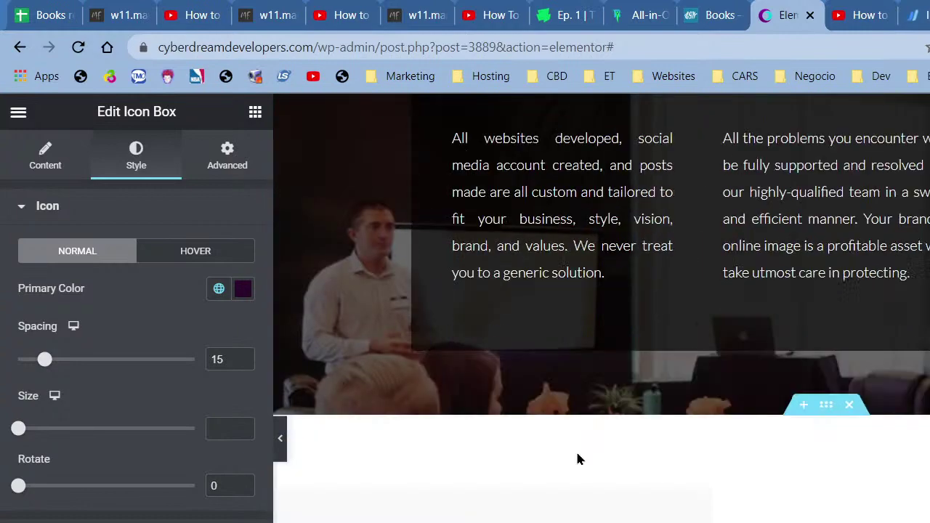
# Step: Try the Secondary, Primary and Saved Color #21 global colors as the dollar icon's primary color
pyautogui.click(217, 291)
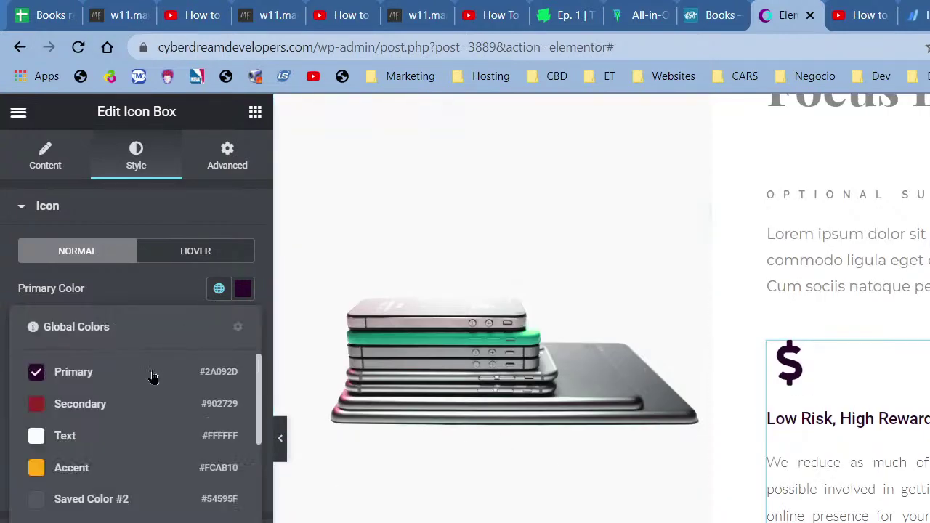
pyautogui.click(121, 405)
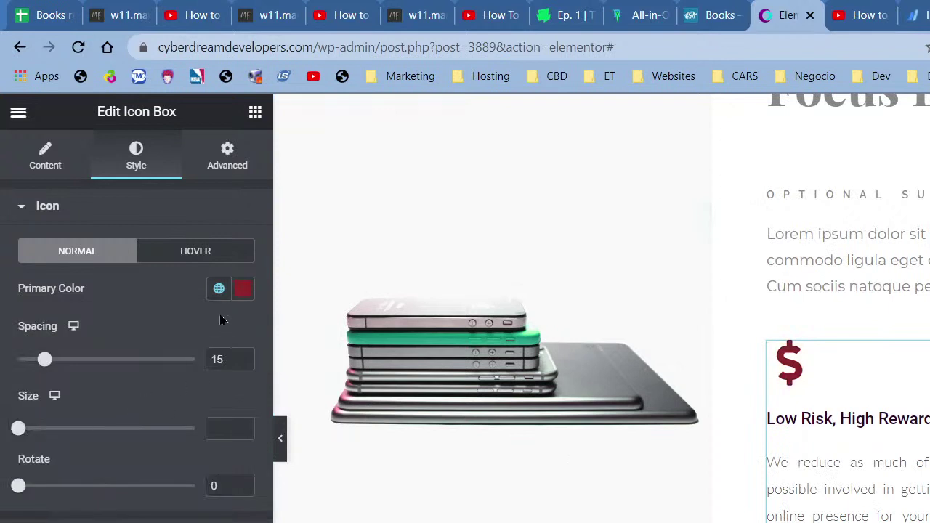
pyautogui.click(217, 291)
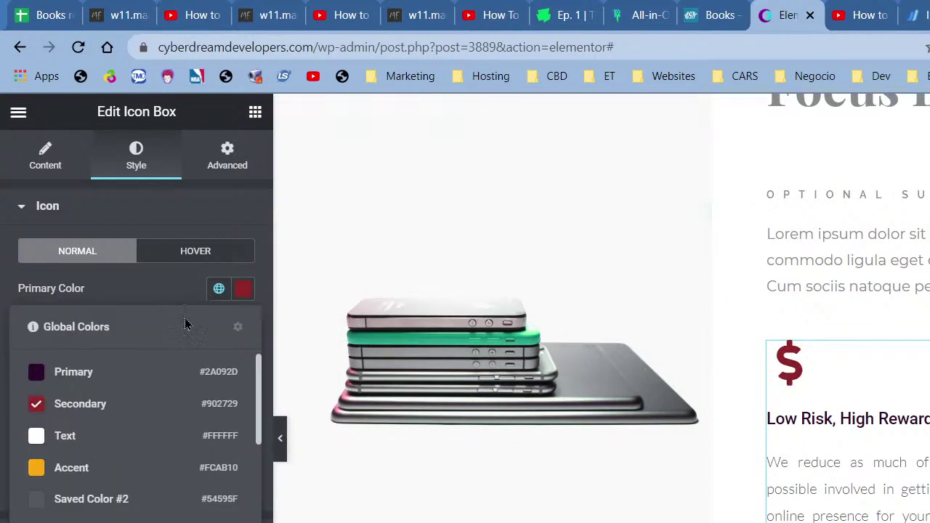
pyautogui.click(105, 372)
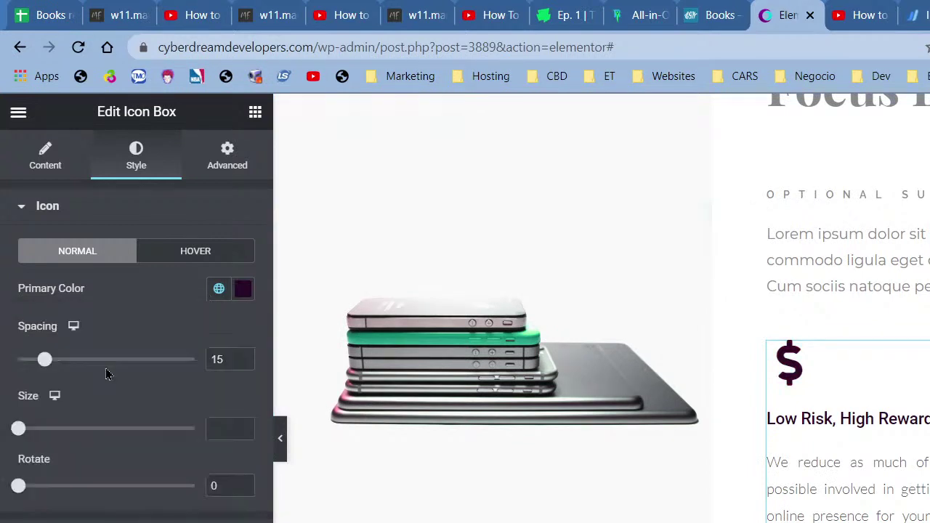
pyautogui.click(218, 288)
pyautogui.scroll(-5, 137, 458)
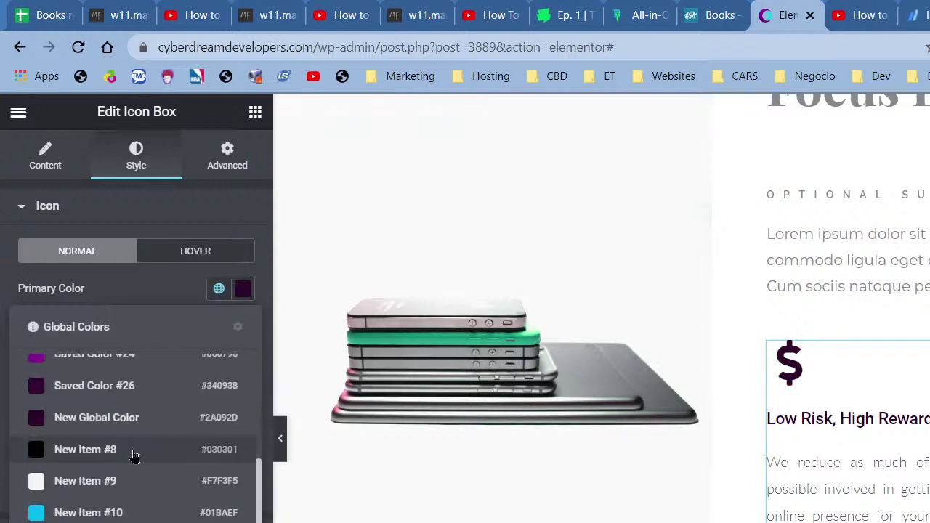
pyautogui.scroll(1, 139, 410)
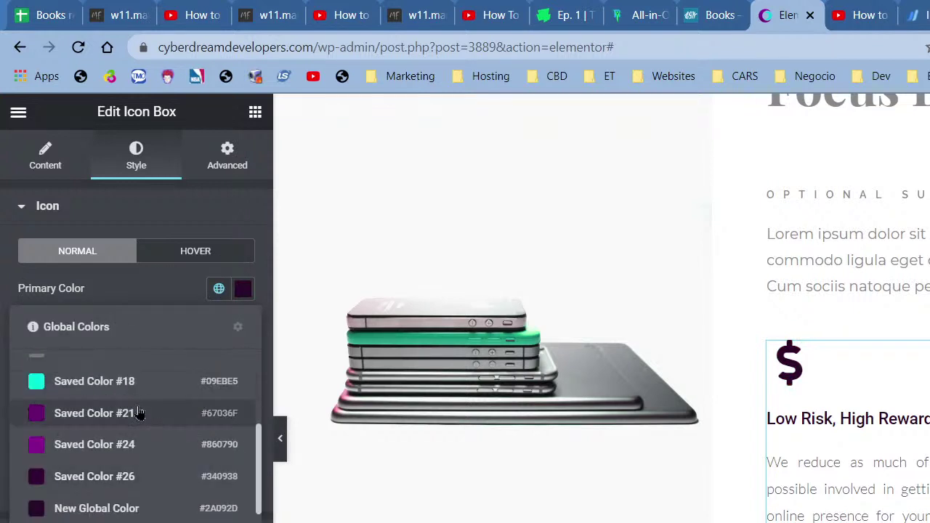
pyautogui.click(139, 412)
# Step: Set the dollar icon's normal primary color to the purple global color Saved Color #24
pyautogui.click(218, 289)
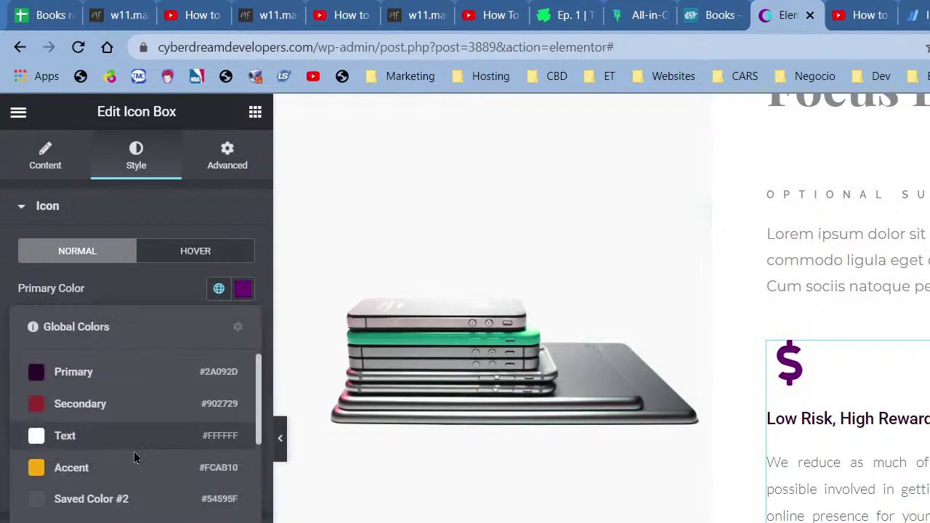
pyautogui.scroll(-2, 134, 447)
pyautogui.click(135, 521)
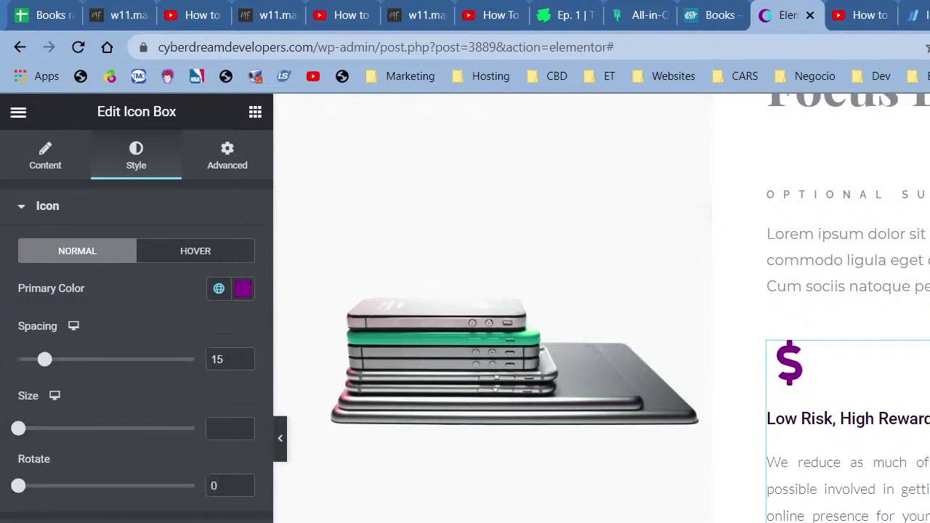
# Step: Try the Accent global color as the dollar icon's primary color on hover
pyautogui.click(183, 259)
pyautogui.click(219, 289)
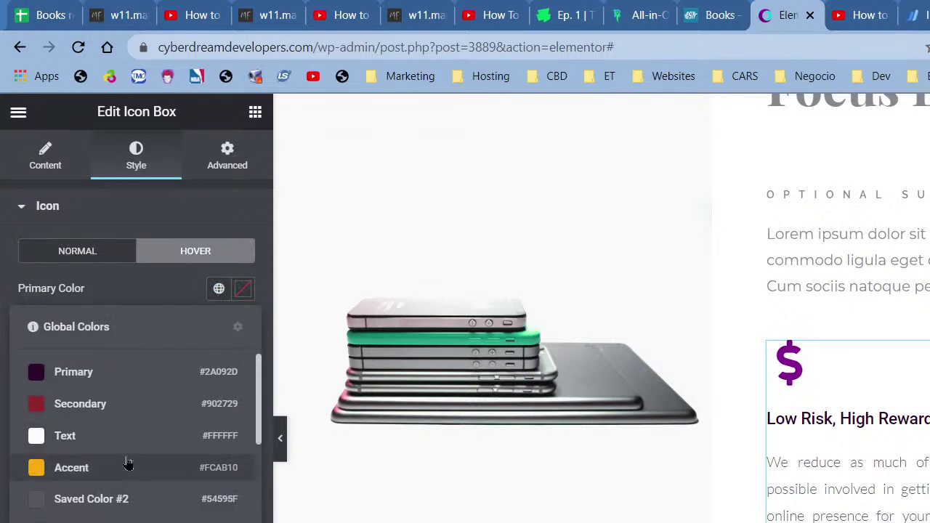
pyautogui.click(127, 467)
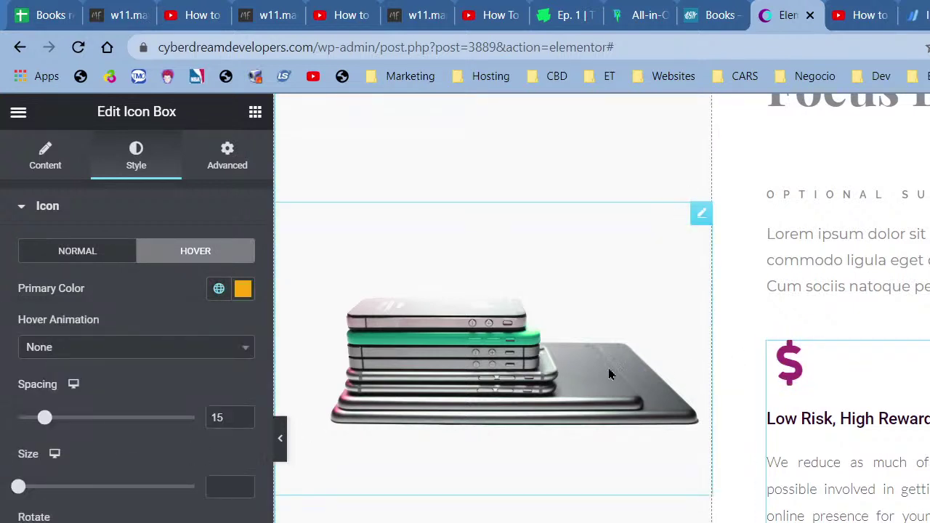
# Step: Set the dollar icon's hover animation to Pulse Grow and its hover color to the light blue global color New Item #10
pyautogui.click(172, 347)
pyautogui.click(85, 464)
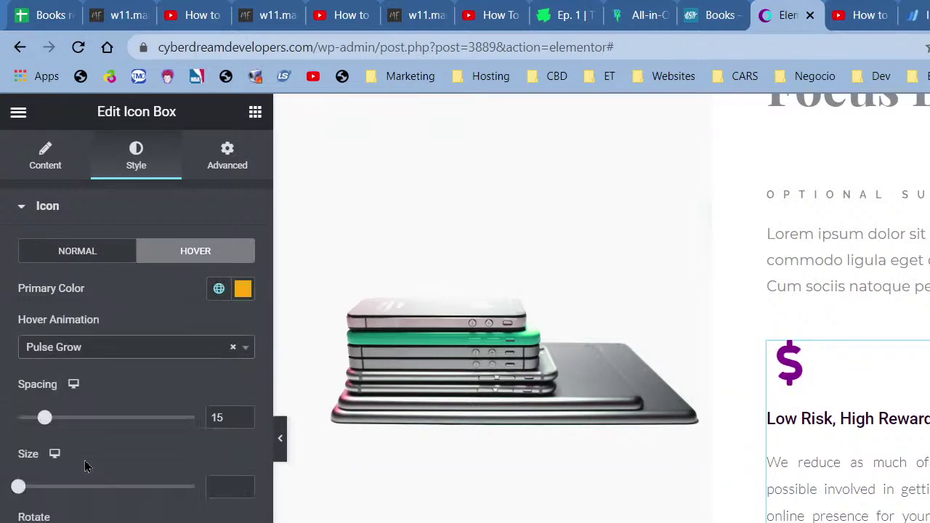
pyautogui.click(219, 288)
pyautogui.scroll(-5, 166, 479)
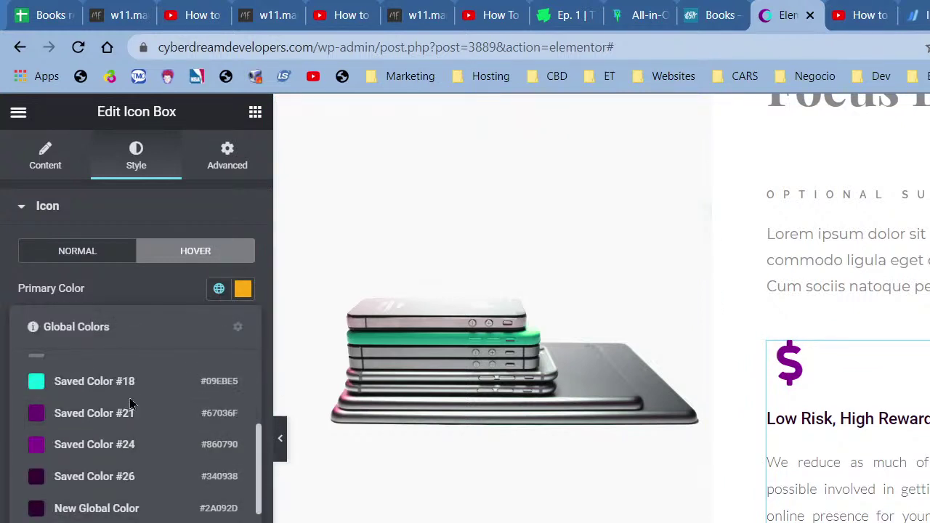
pyautogui.scroll(-5, 131, 414)
pyautogui.click(124, 432)
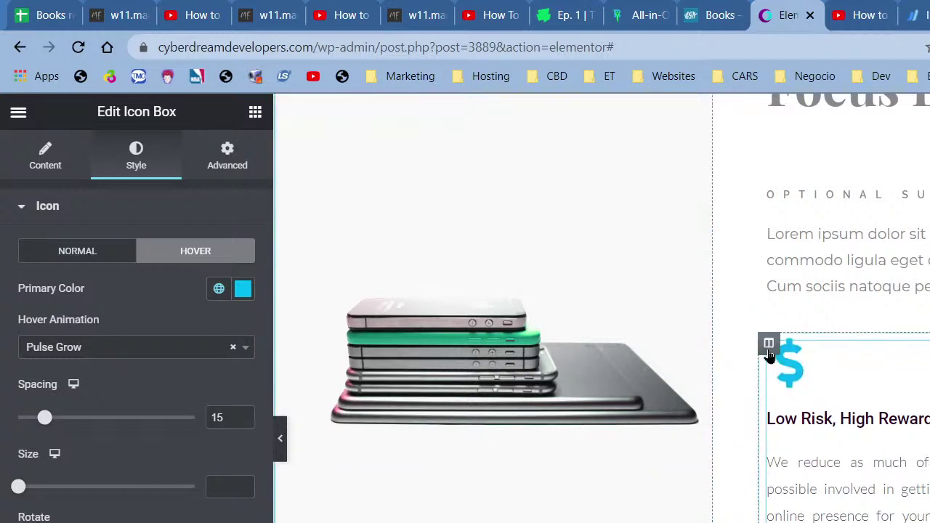
# Step: Browse the Focus Boxes designs among the free template blocks
pyautogui.rightClick(772, 351)
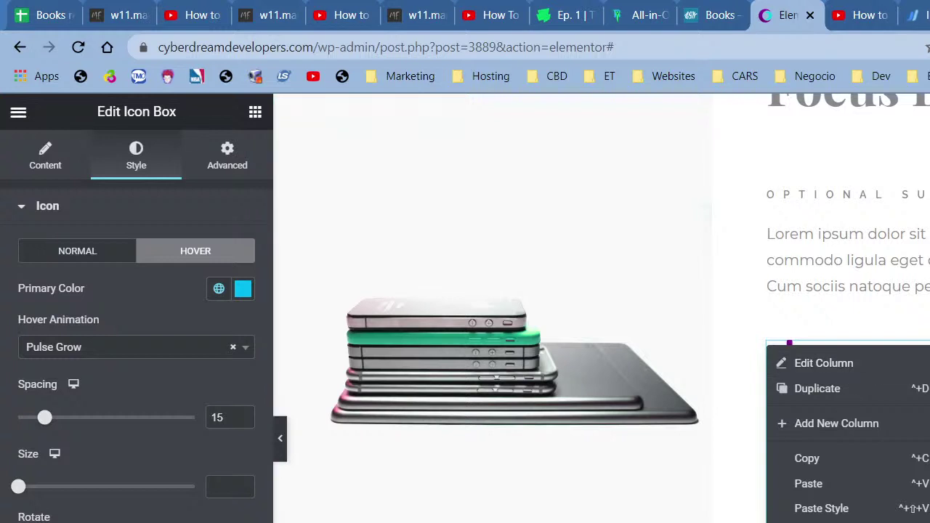
pyautogui.press('Escape')
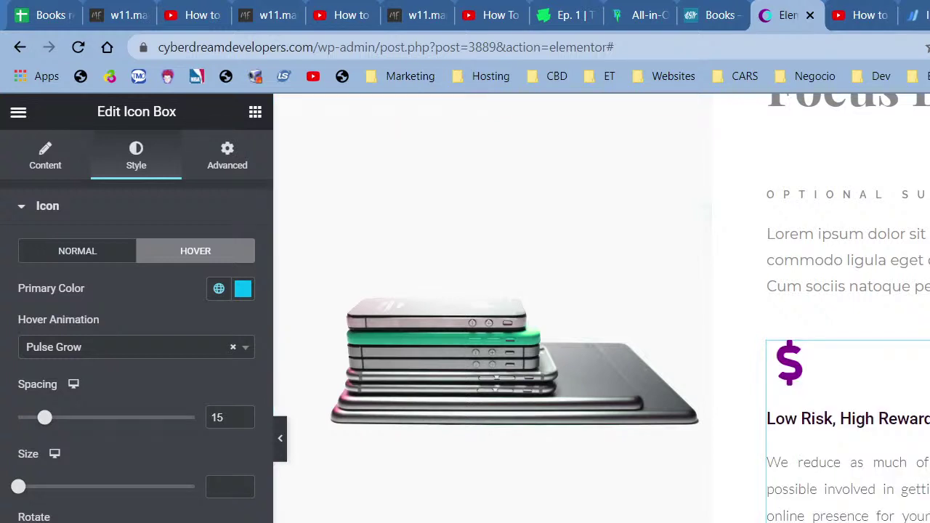
pyautogui.scroll(-3, 602, 309)
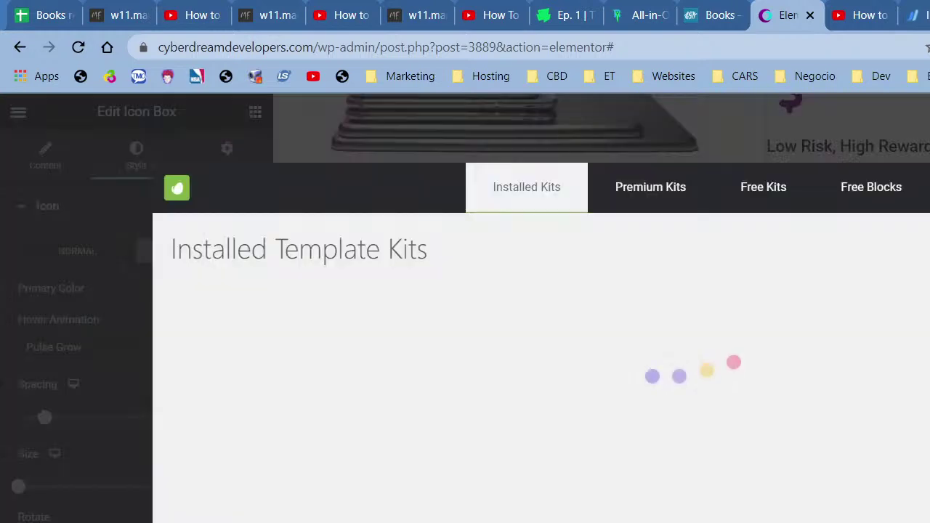
pyautogui.click(841, 207)
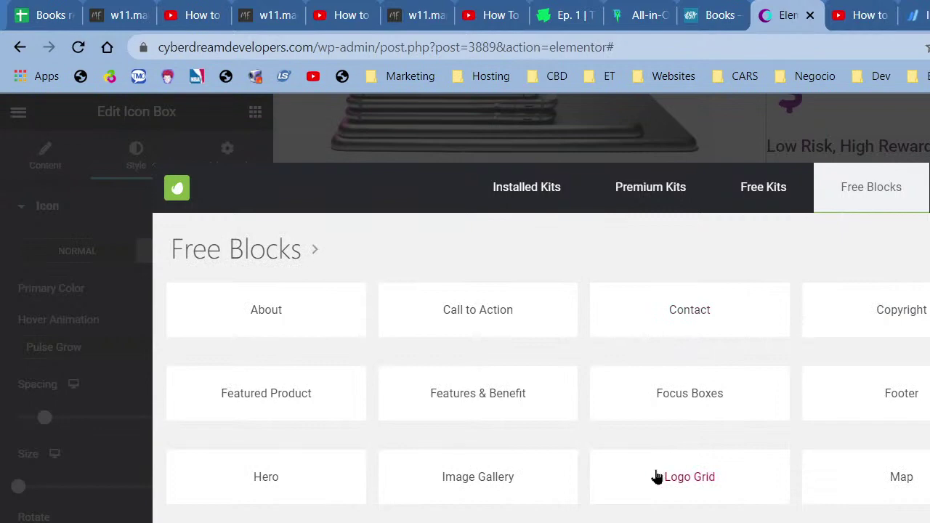
pyautogui.click(677, 408)
pyautogui.scroll(-4, 633, 518)
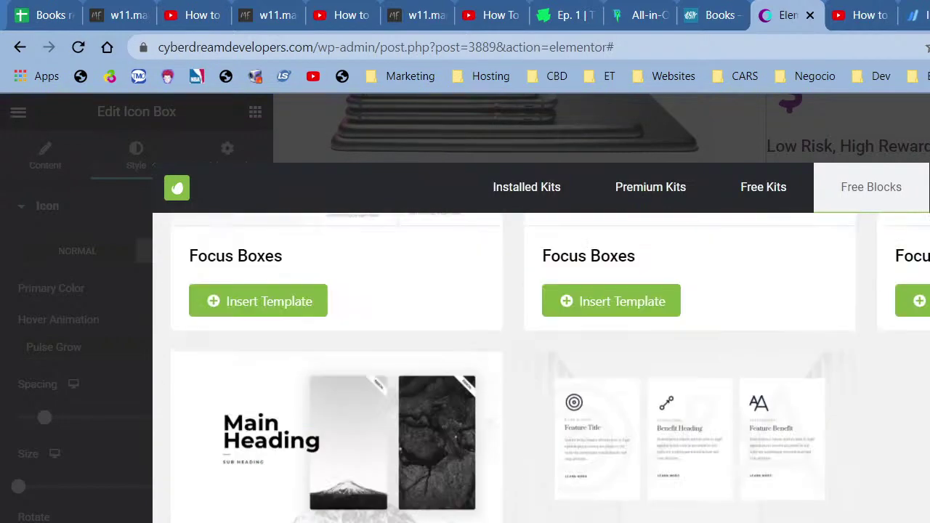
pyautogui.scroll(-1, 541, 368)
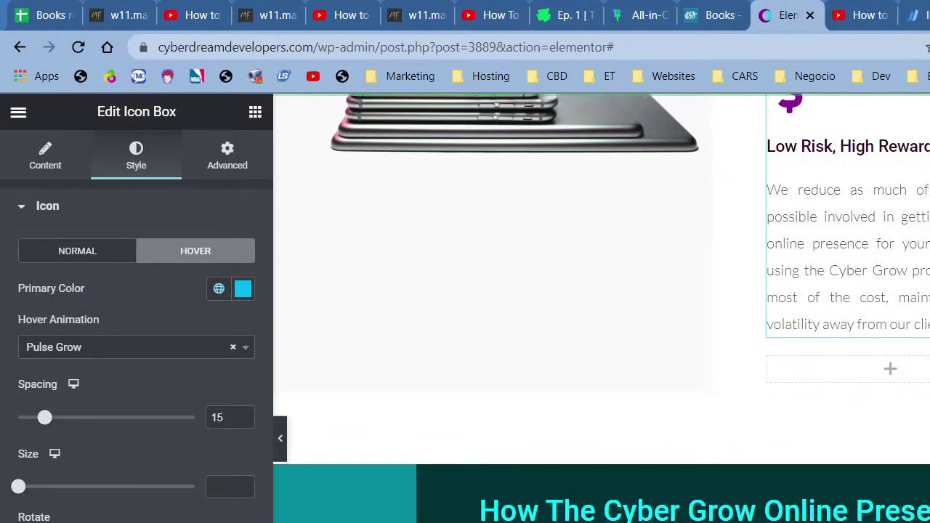
# Step: Give the Low Risk, High Reward column a solid 1 px border in a grey global color with rounded corners
pyautogui.scroll(3, 622, 225)
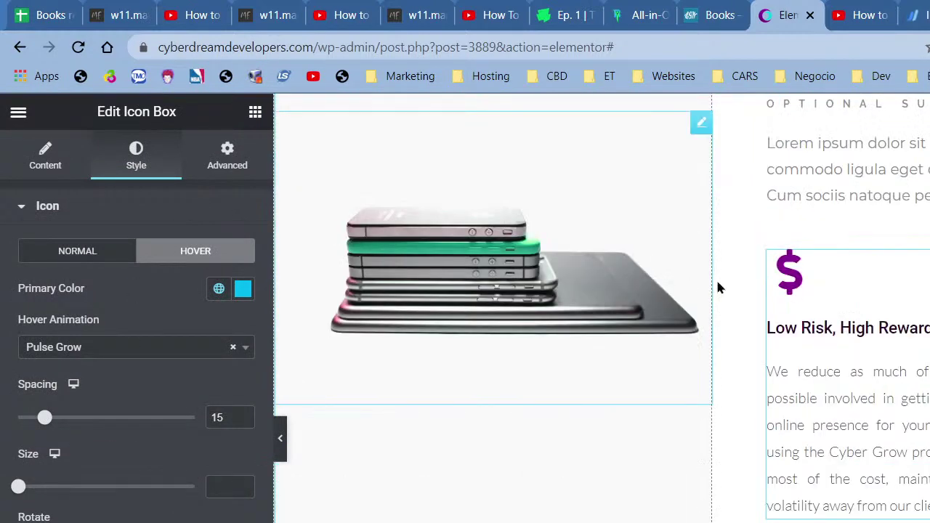
pyautogui.rightClick(769, 251)
pyautogui.click(783, 280)
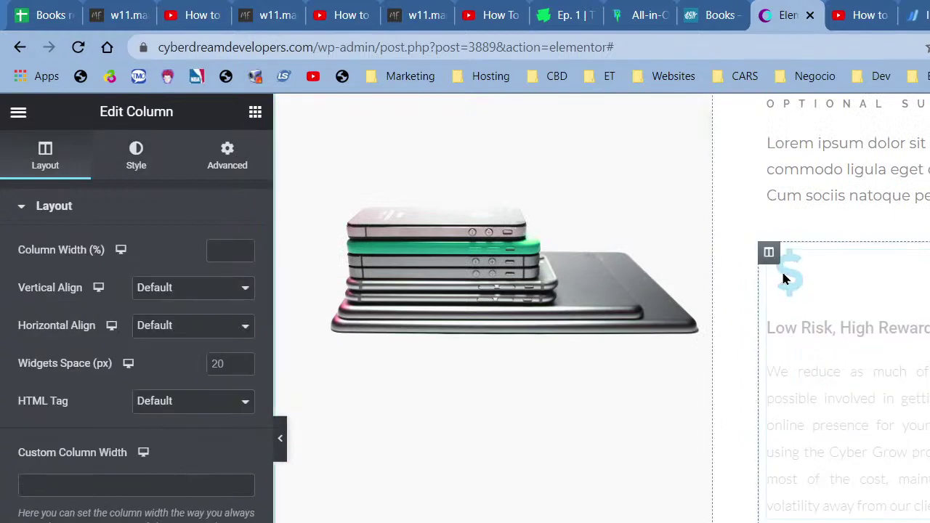
pyautogui.click(151, 158)
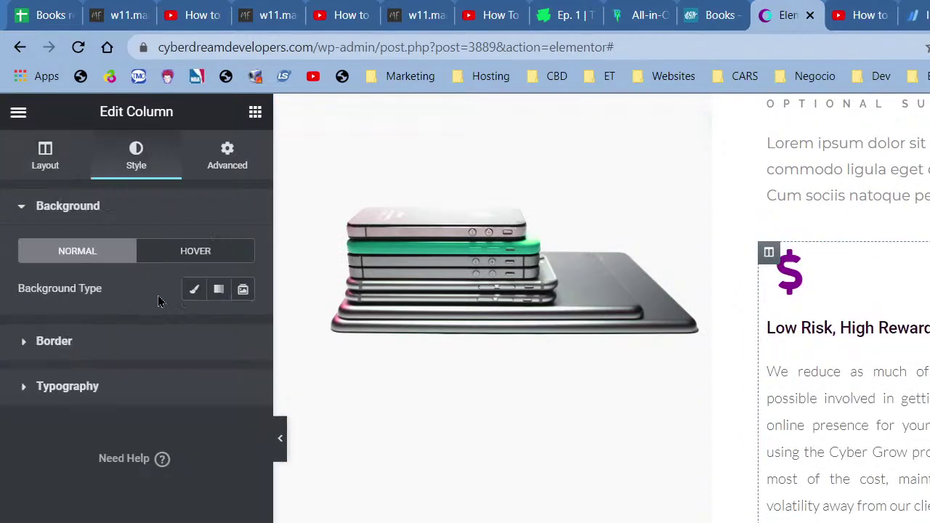
pyautogui.click(115, 353)
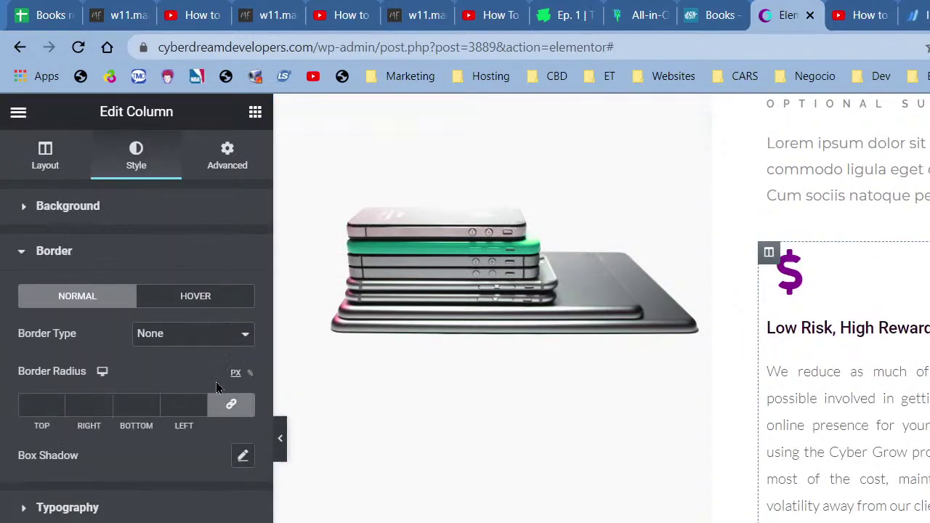
pyautogui.click(231, 342)
pyautogui.click(218, 367)
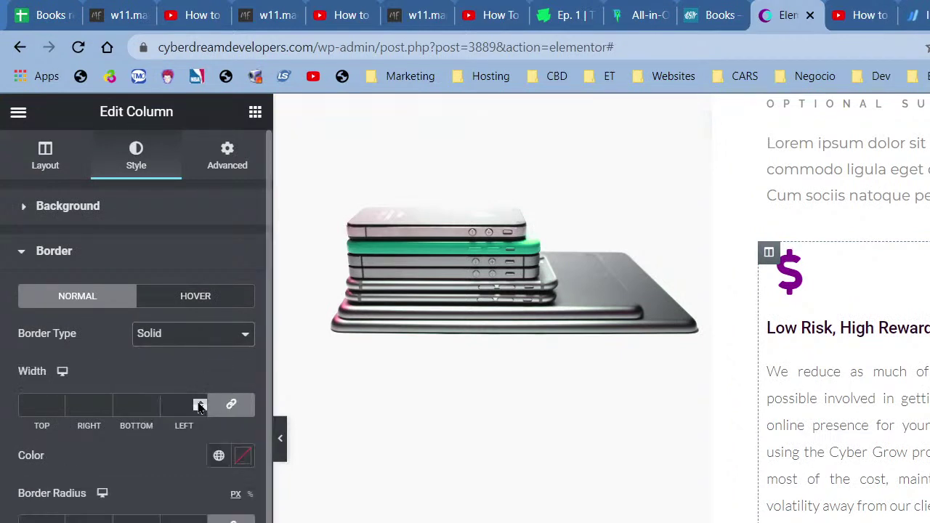
pyautogui.click(217, 455)
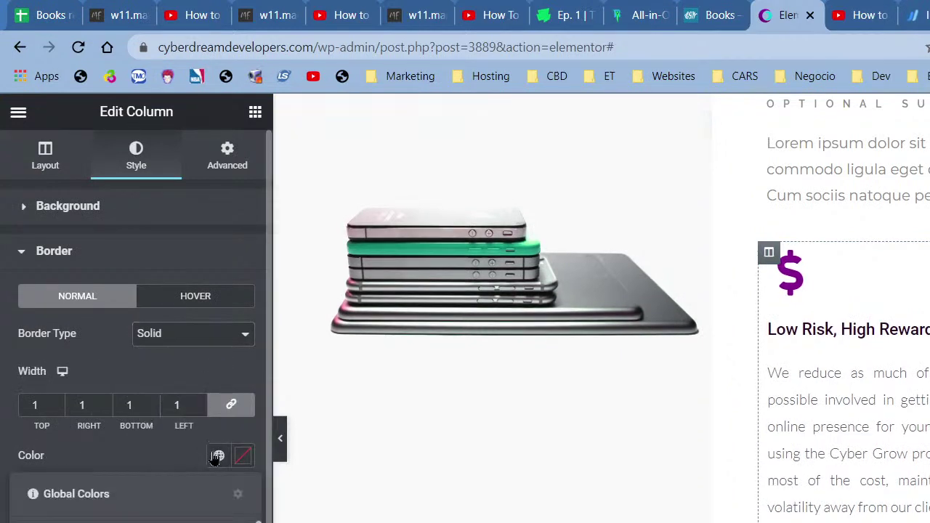
pyautogui.click(109, 520)
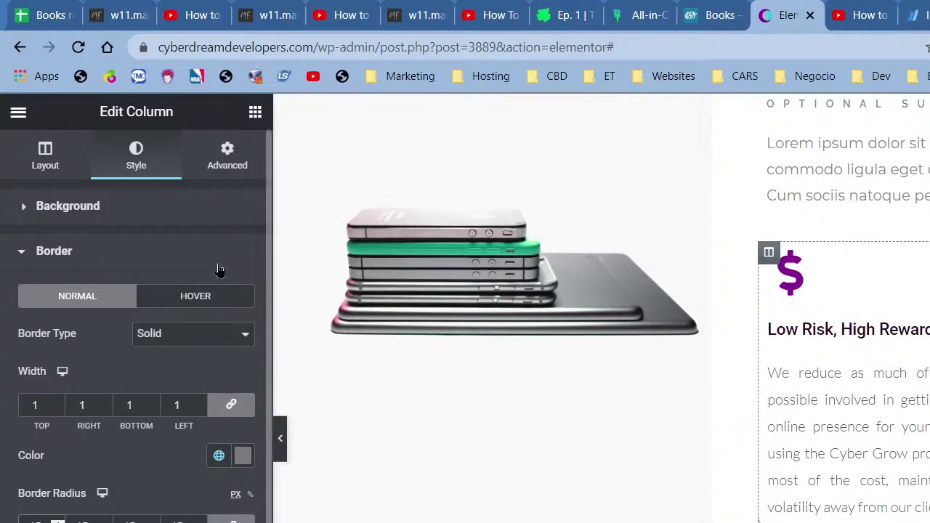
# Step: Set the Low Risk, High Reward column's margin to 3 px on all sides and preview the box at full width
pyautogui.click(227, 178)
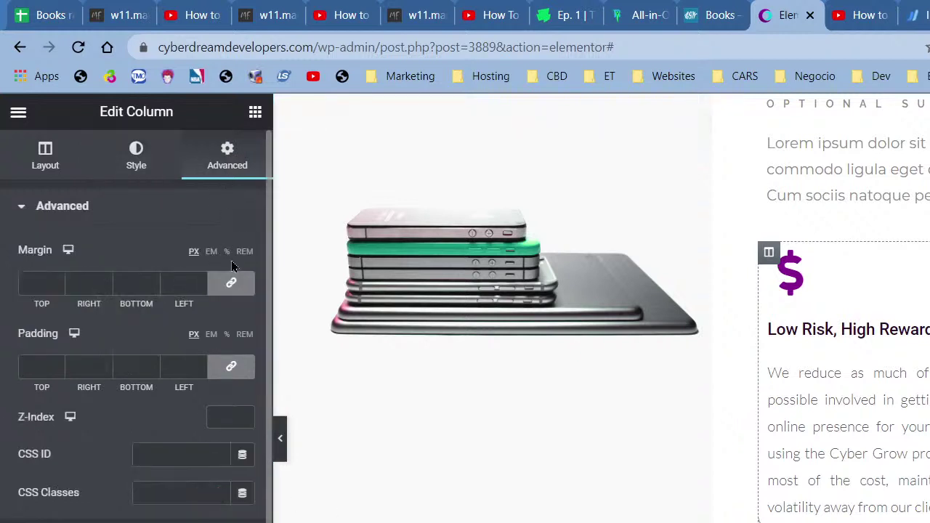
pyautogui.click(201, 282)
pyautogui.click(201, 282)
pyautogui.click(200, 284)
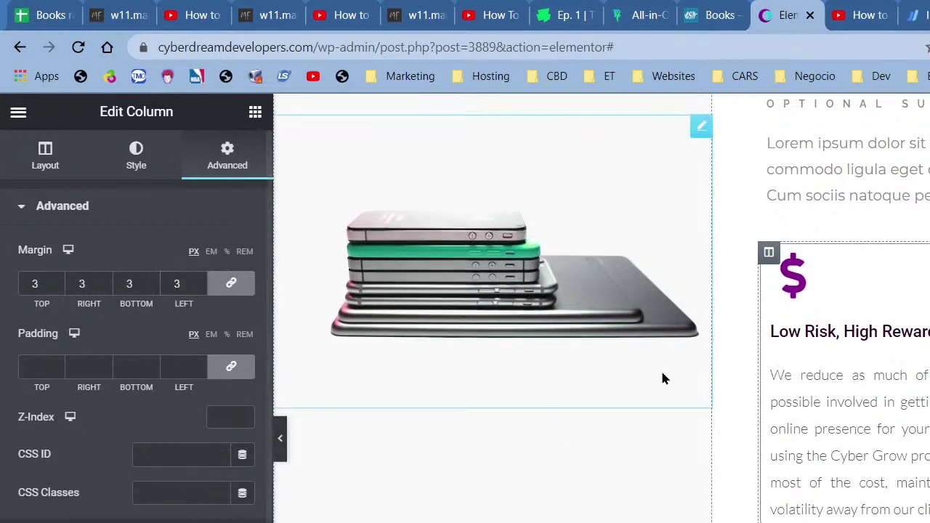
pyautogui.click(281, 441)
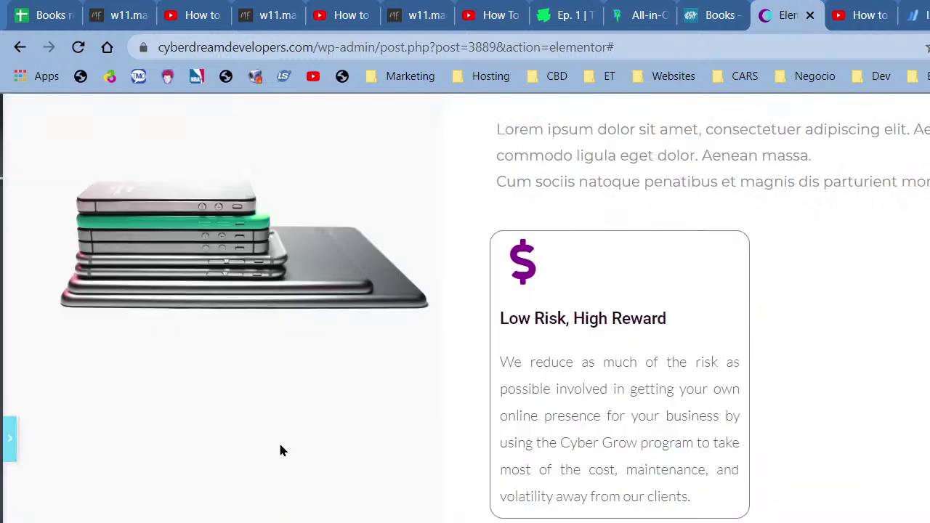
pyautogui.click(4, 438)
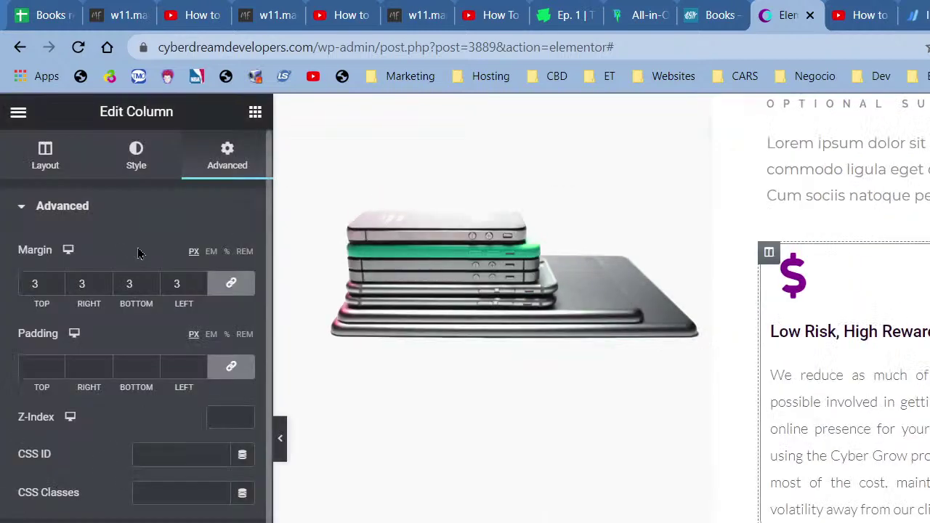
# Step: Add a box shadow to the Low Risk, High Reward column and preview the result
pyautogui.click(143, 175)
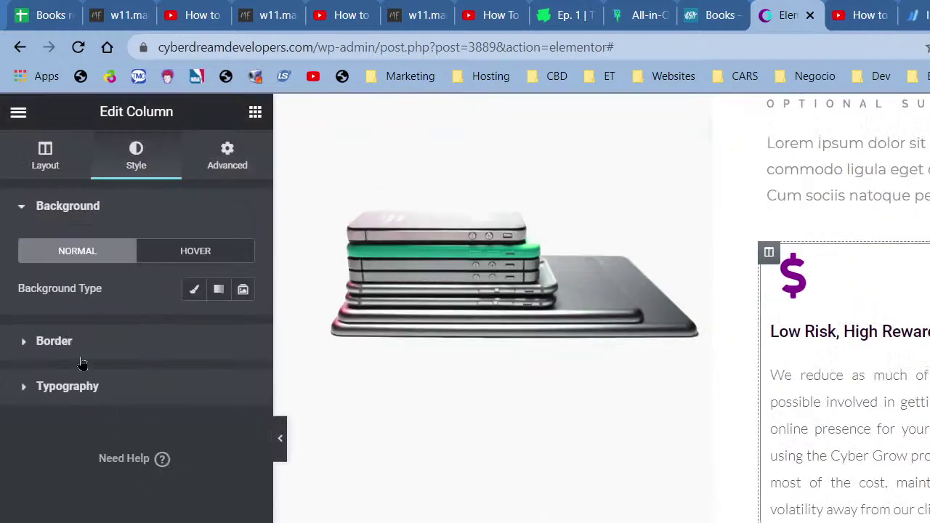
pyautogui.click(78, 348)
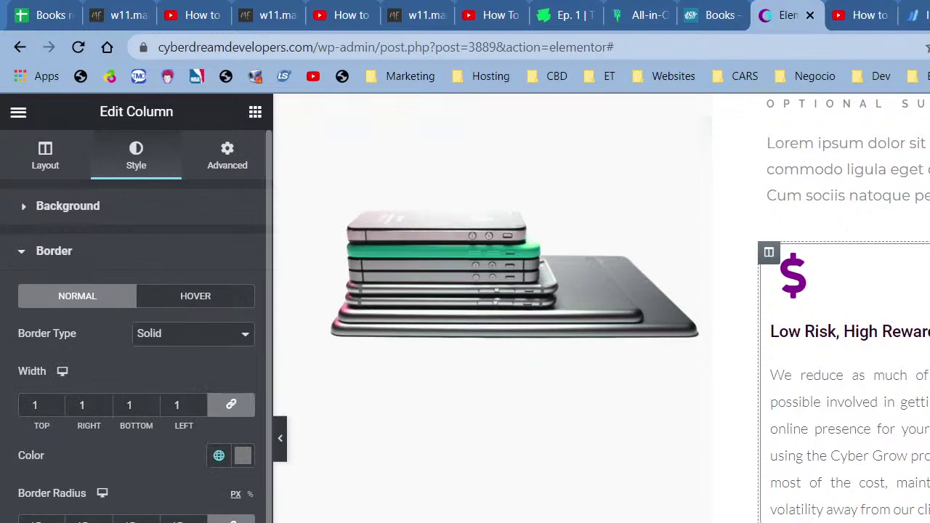
pyautogui.click(285, 456)
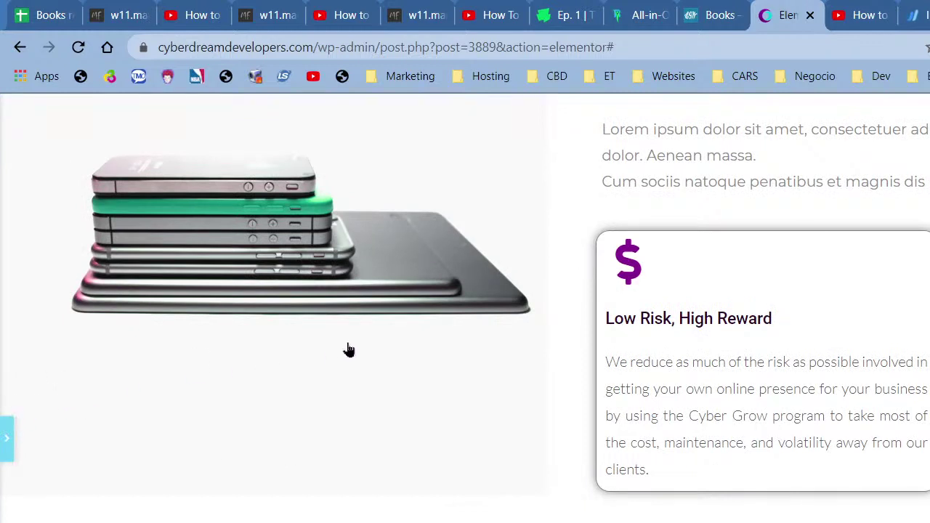
pyautogui.click(627, 337)
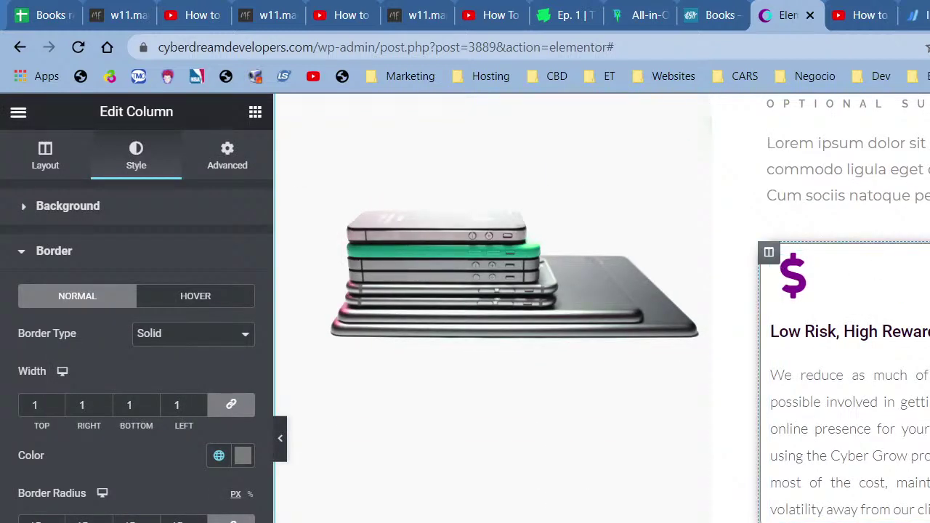
# Step: Duplicate the Low Risk, High Reward column, and duplicate the inner section that holds it
pyautogui.rightClick(768, 255)
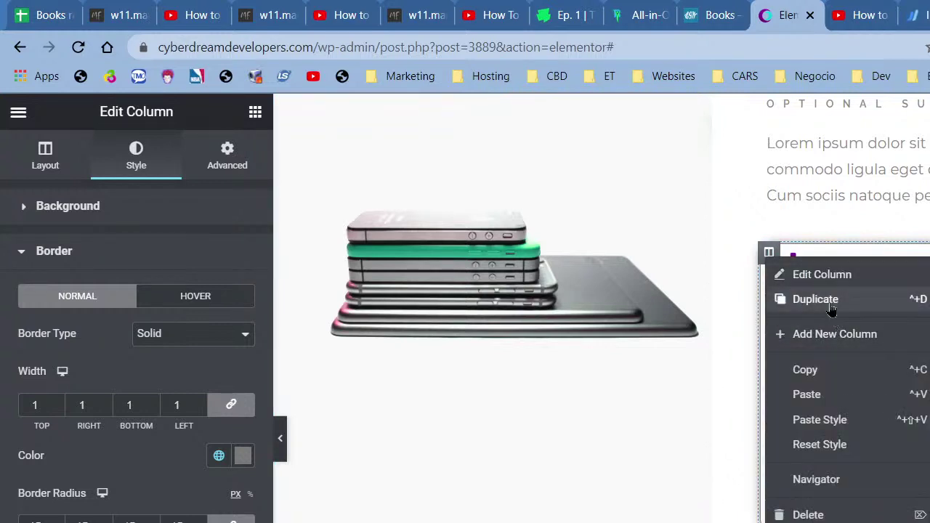
pyautogui.click(833, 308)
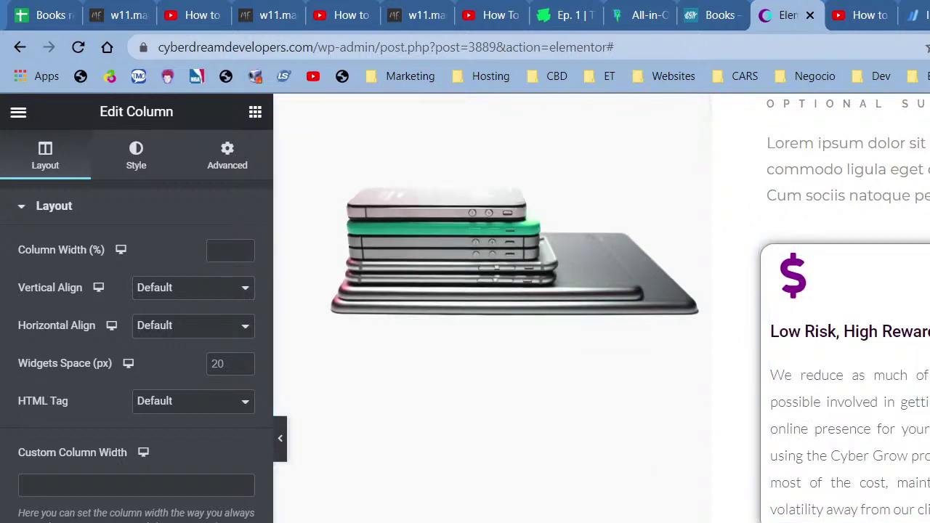
pyautogui.hotkey('ctrl', 'd')
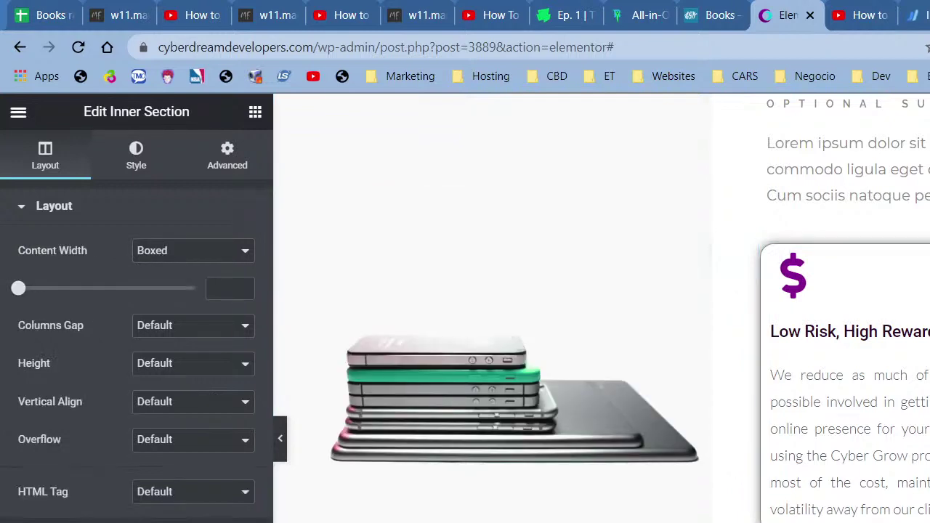
# Step: Delete the Lorem ipsum text block and the empty widget between the Focus Boxes heading and the optional subheading
pyautogui.click(911, 187)
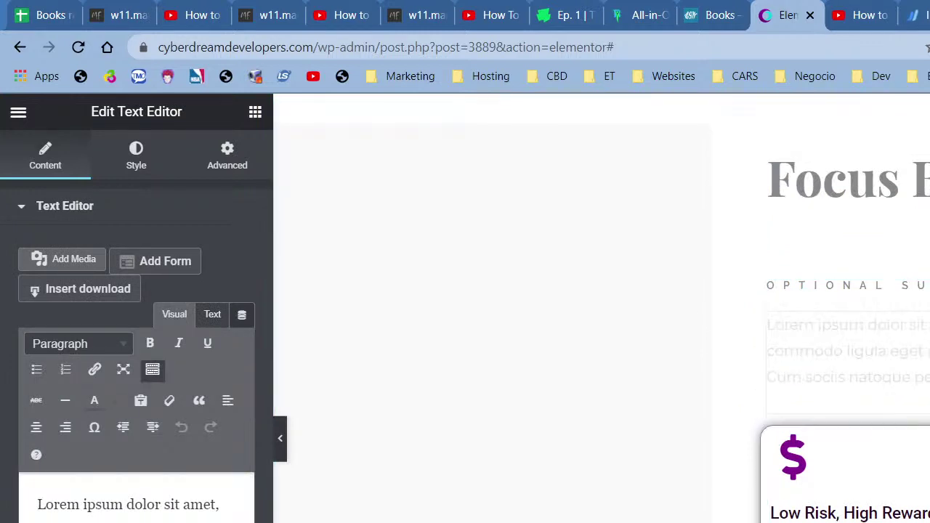
pyautogui.press('Delete')
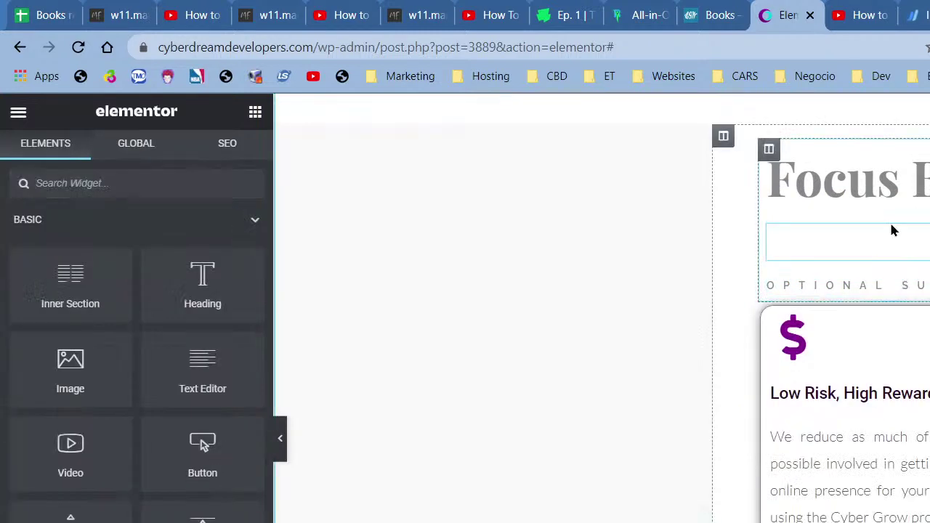
pyautogui.rightClick(894, 238)
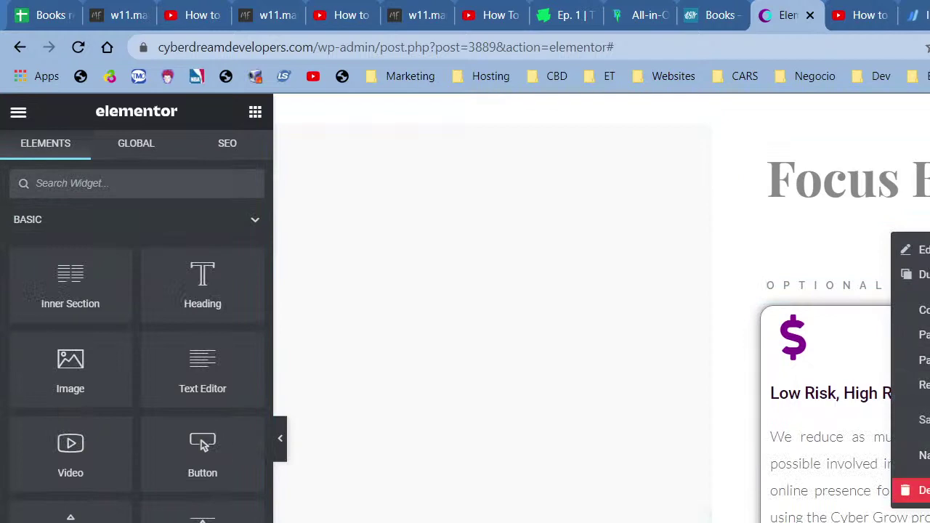
pyautogui.click(908, 490)
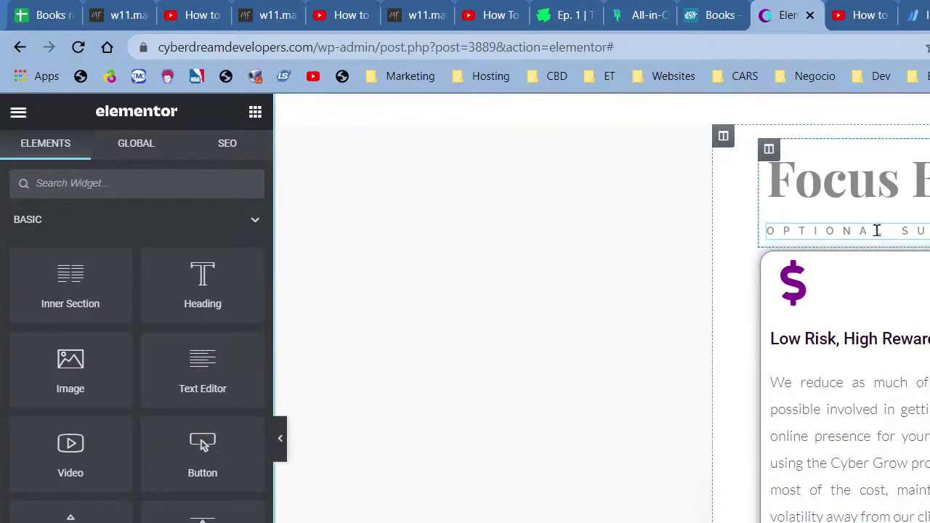
# Step: Replace the optional subheading with "How Cyber Grow Online Presence helps your business", copied from the old dark section's heading
pyautogui.scroll(-5, 829, 259)
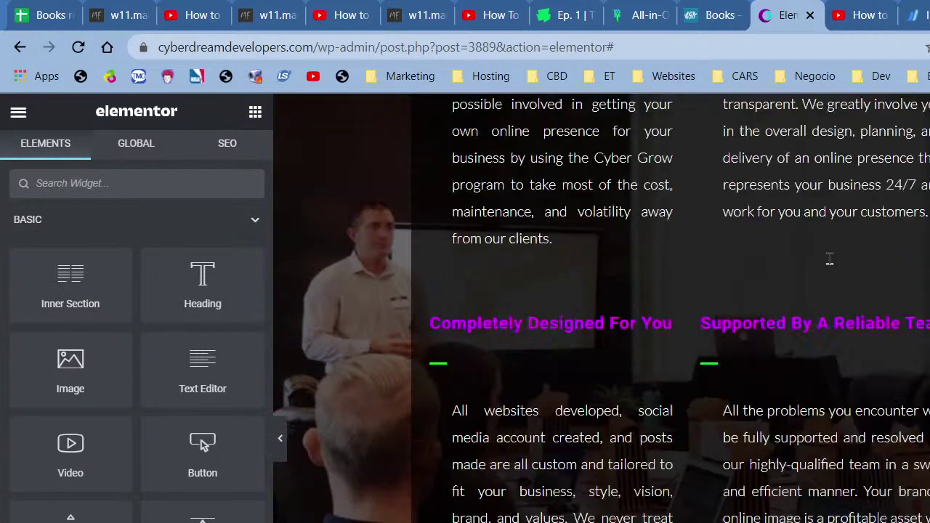
pyautogui.scroll(6, 829, 259)
pyautogui.click(511, 398)
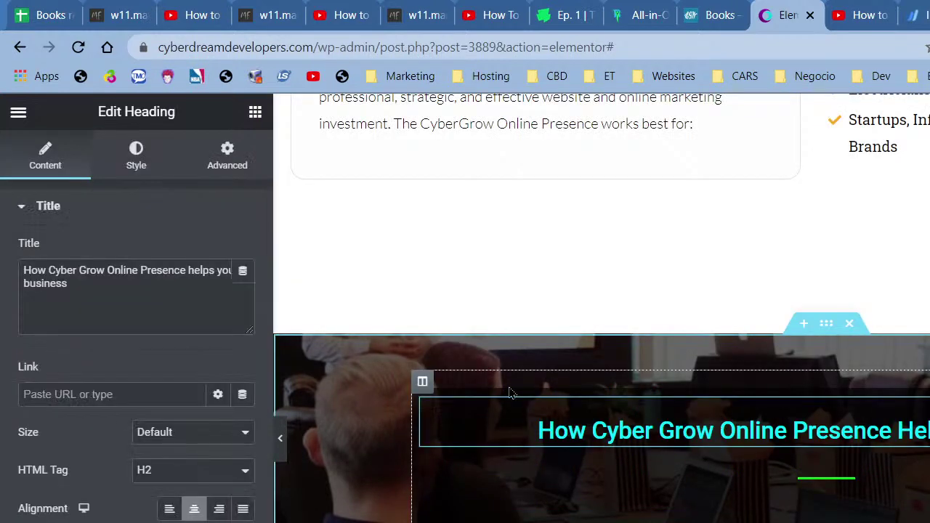
pyautogui.tripleClick(54, 282)
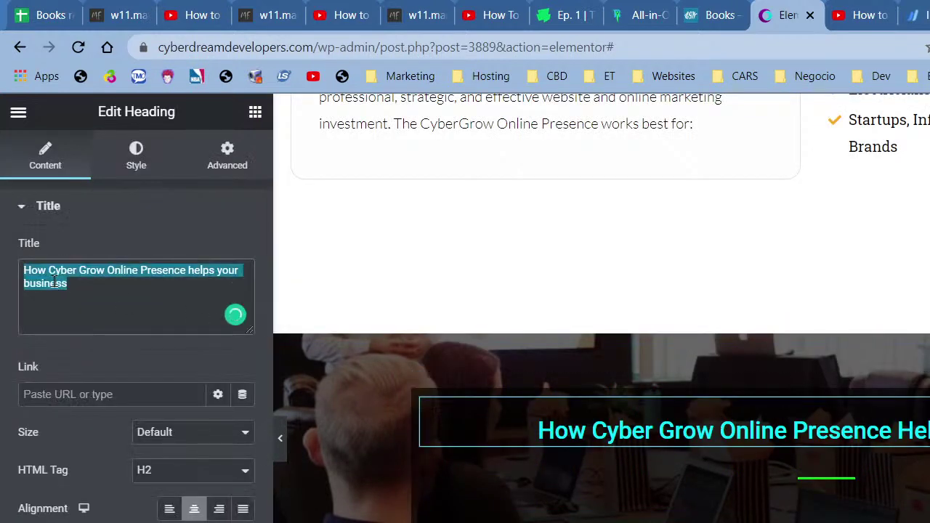
pyautogui.rightClick(54, 282)
pyautogui.click(95, 347)
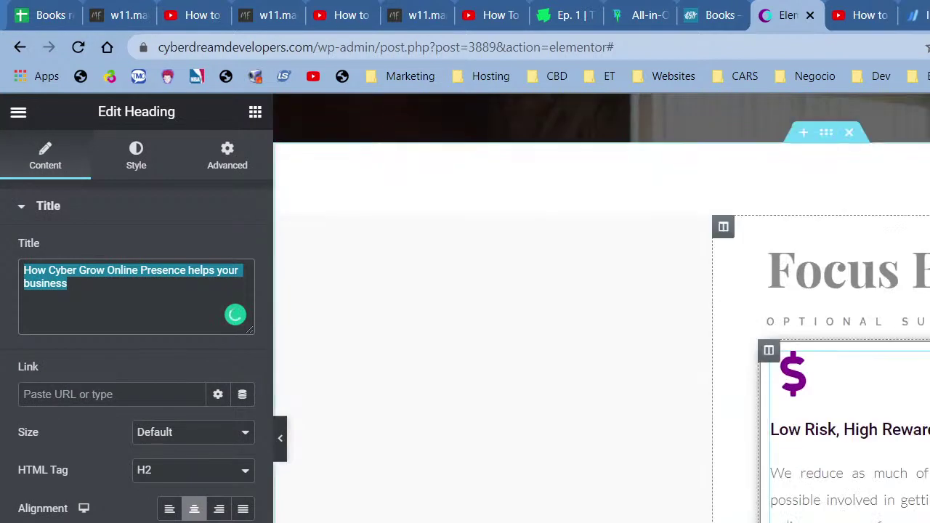
pyautogui.click(872, 322)
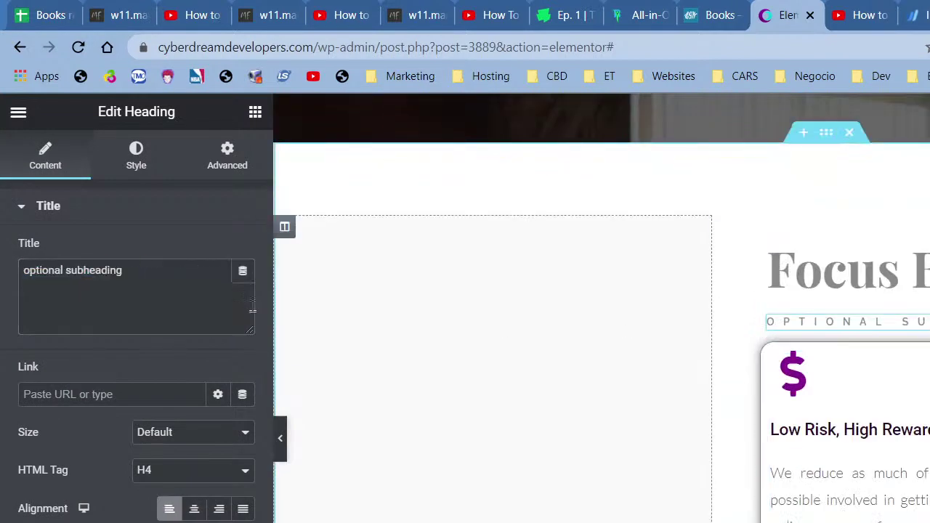
pyautogui.tripleClick(177, 318)
pyautogui.hotkey('ctrl', 'v')
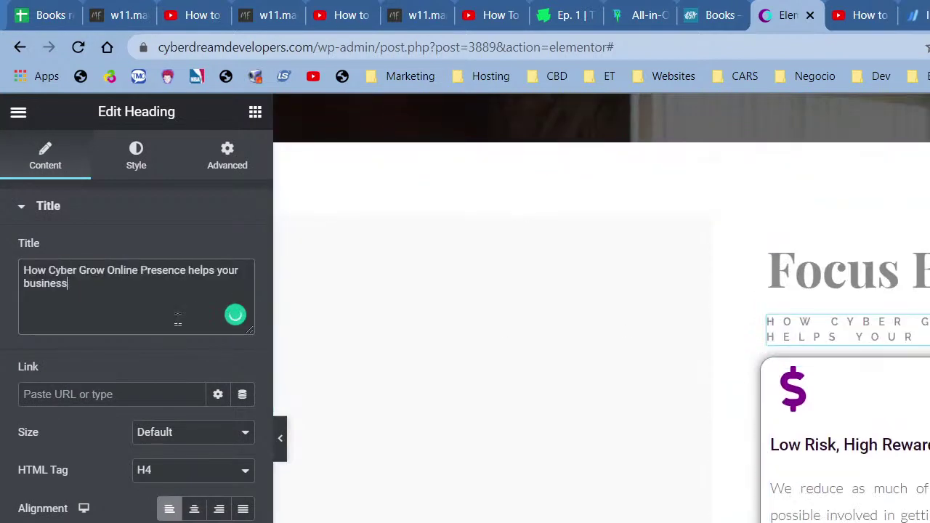
# Step: Set the font family of the "How Cyber Grow Online Presence helps your business" subheading to Roboto Slab
pyautogui.click(145, 166)
pyautogui.click(242, 291)
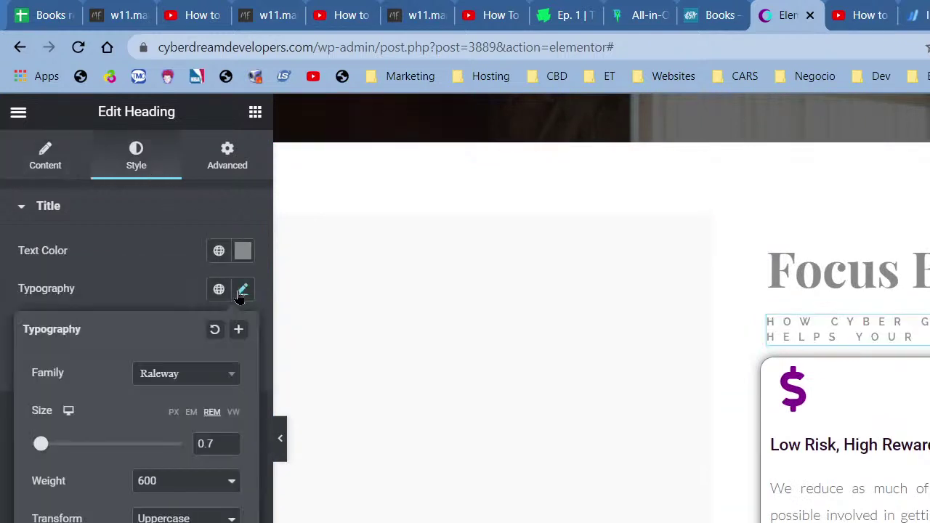
pyautogui.click(183, 385)
pyautogui.write('r')
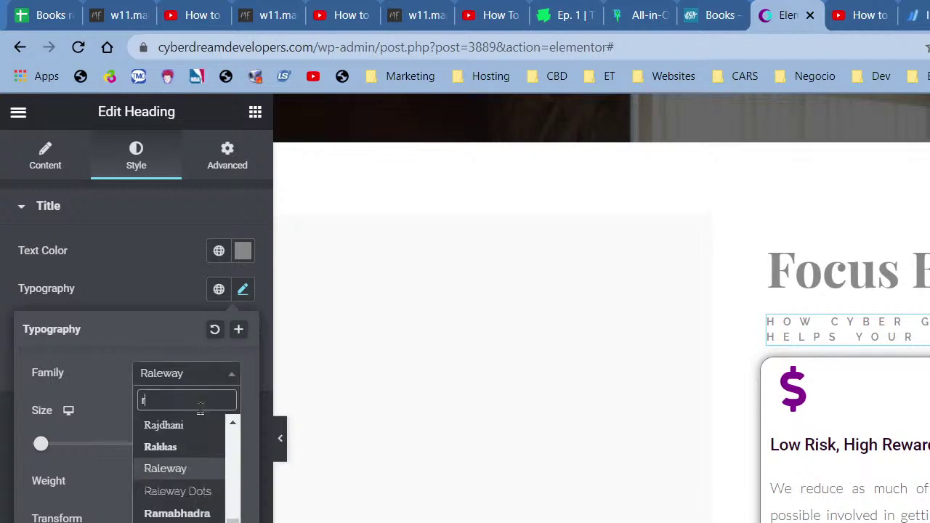
pyautogui.write('o')
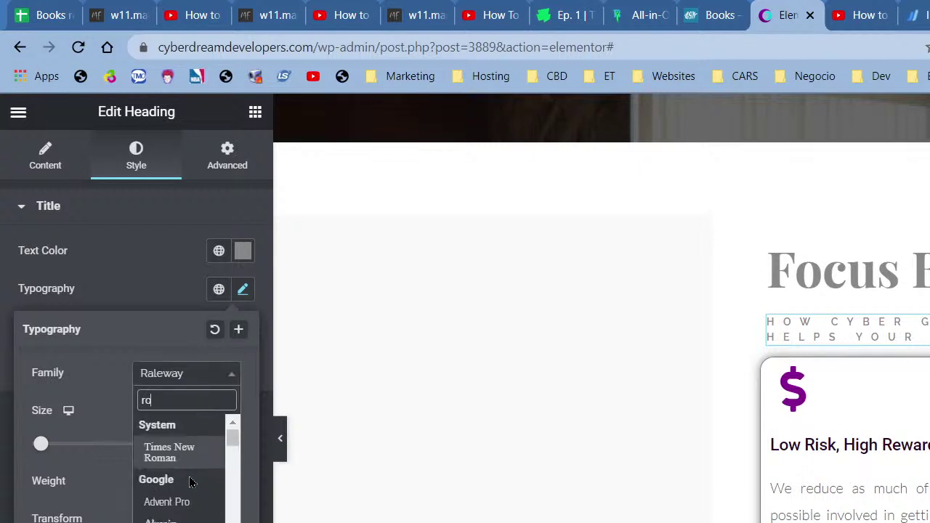
pyautogui.write('b')
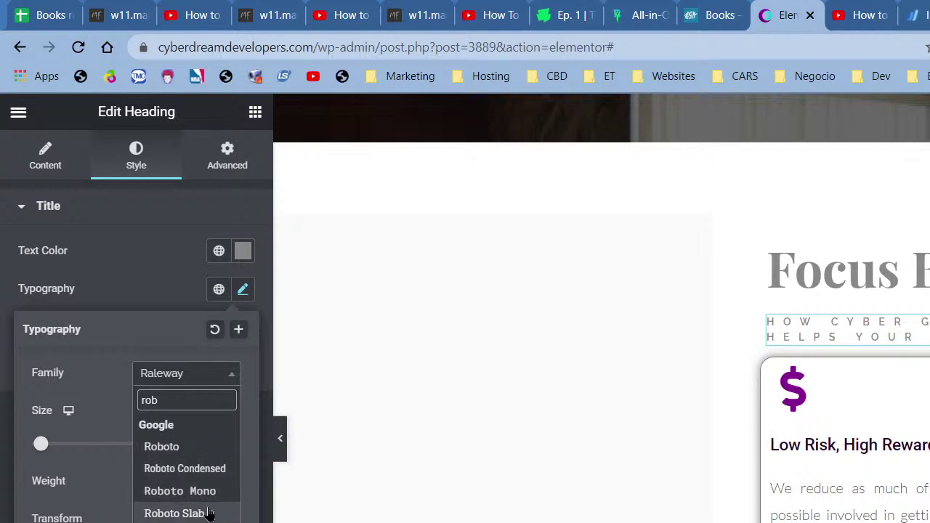
pyautogui.click(208, 513)
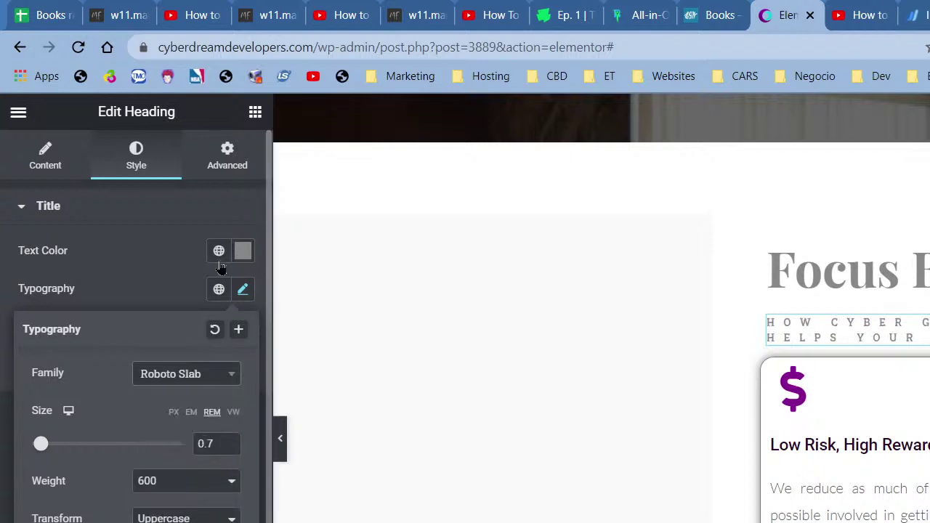
# Step: Apply the global color Saved Color #21 (#67036F) to the subheading's text
pyautogui.click(220, 262)
pyautogui.scroll(-2, 116, 436)
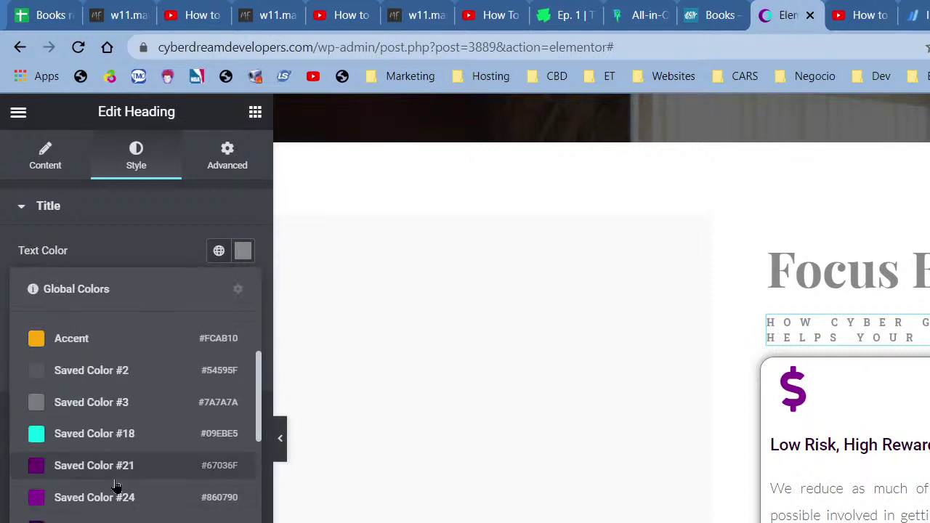
pyautogui.click(114, 478)
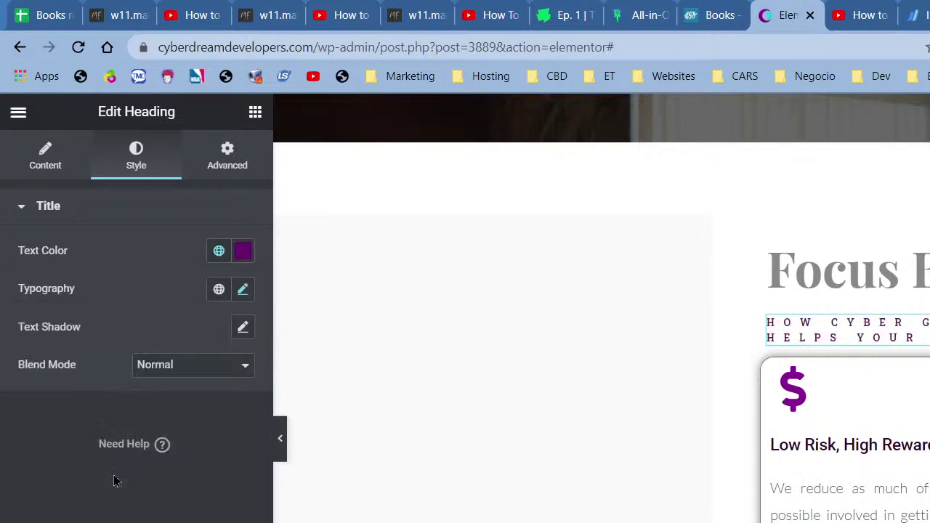
# Step: Set the subheading's font size to 12 px and its text transform to Default, and preview it without the editing panel
pyautogui.click(243, 292)
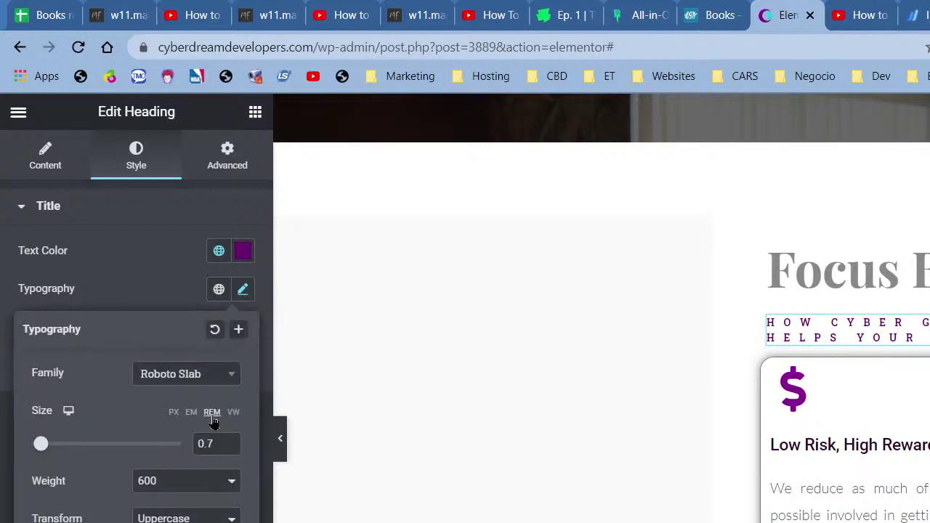
pyautogui.click(174, 412)
pyautogui.click(229, 441)
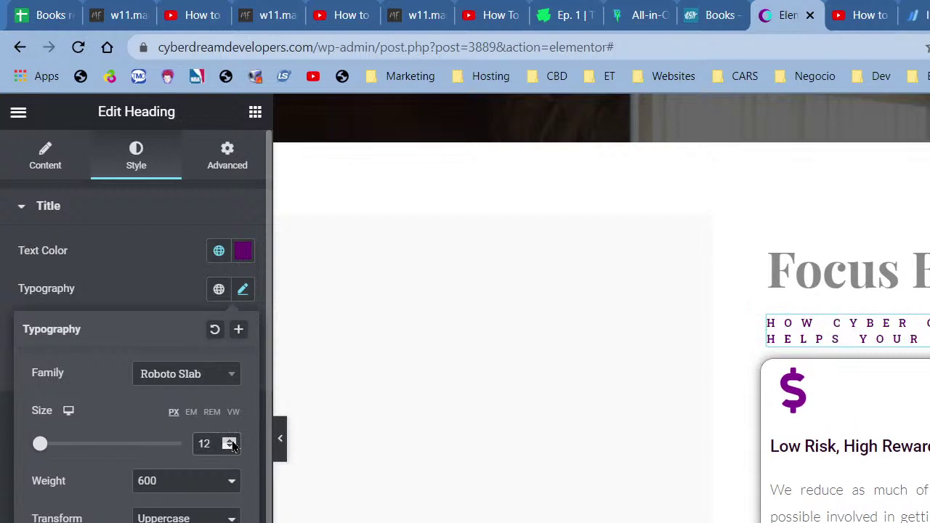
pyautogui.click(229, 441)
pyautogui.click(229, 440)
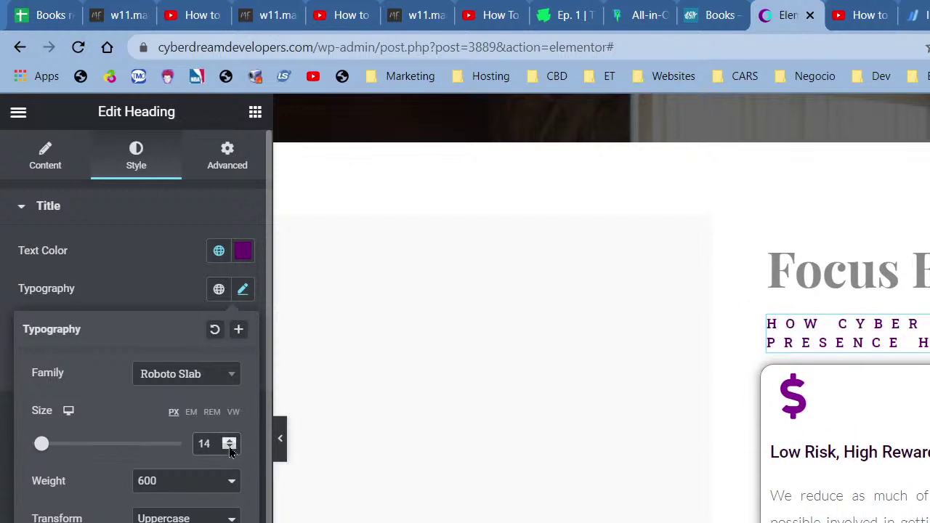
pyautogui.click(230, 448)
pyautogui.click(230, 448)
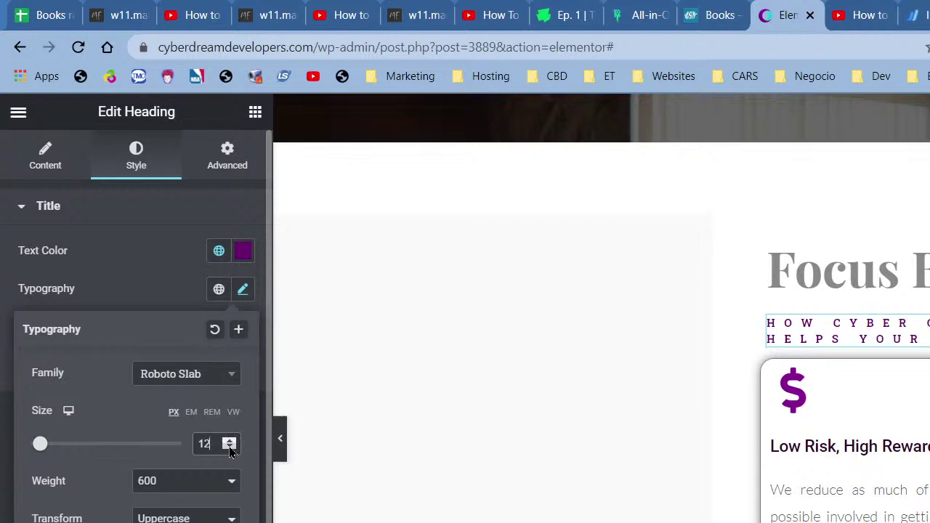
pyautogui.click(198, 517)
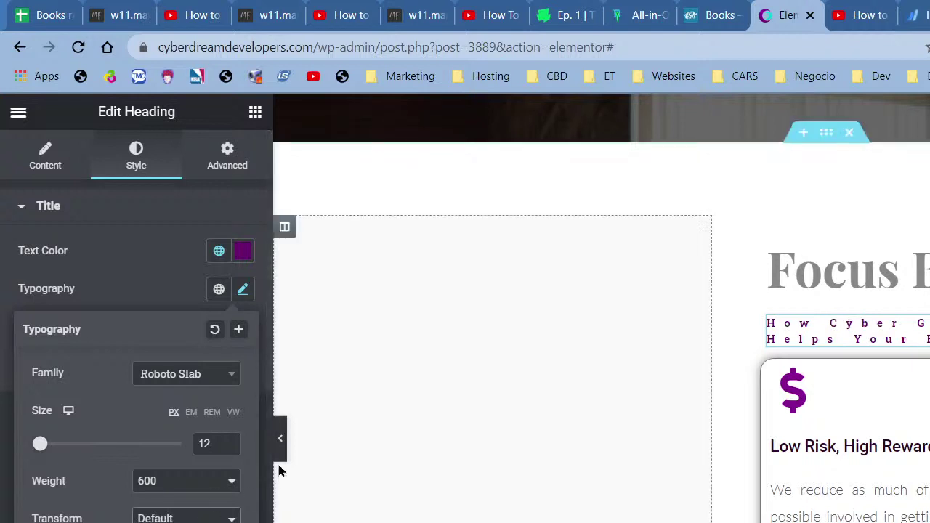
pyautogui.click(282, 444)
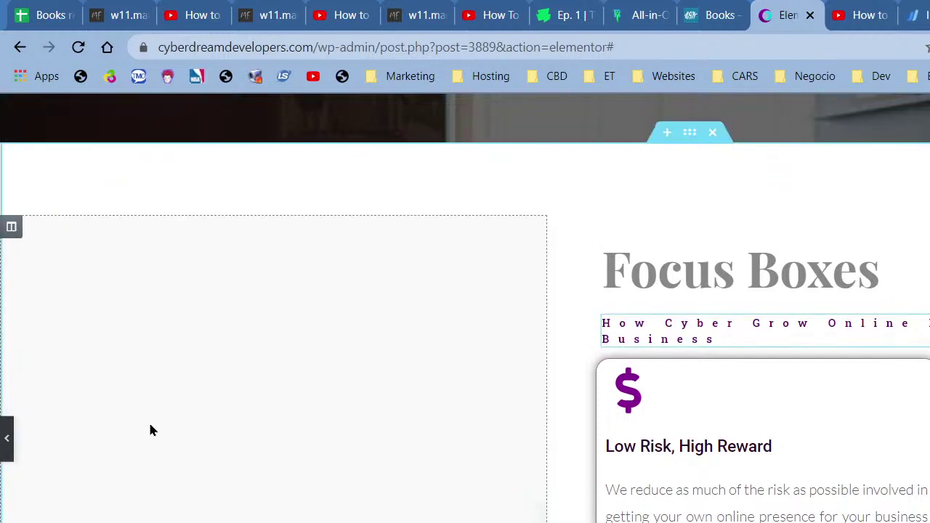
# Step: Change the subheading's font family to Roboto and its size to 14 px
pyautogui.click(6, 438)
pyautogui.click(243, 291)
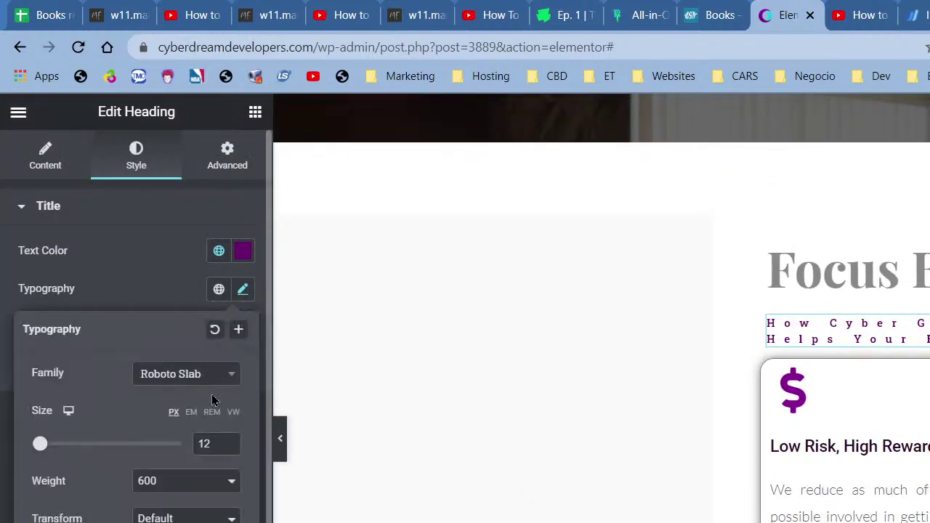
pyautogui.click(202, 375)
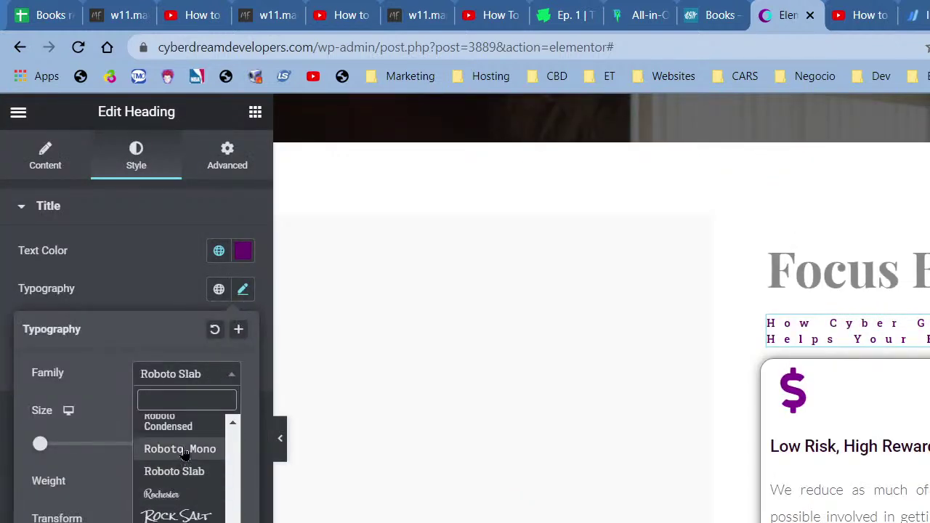
pyautogui.scroll(1, 182, 473)
pyautogui.click(185, 486)
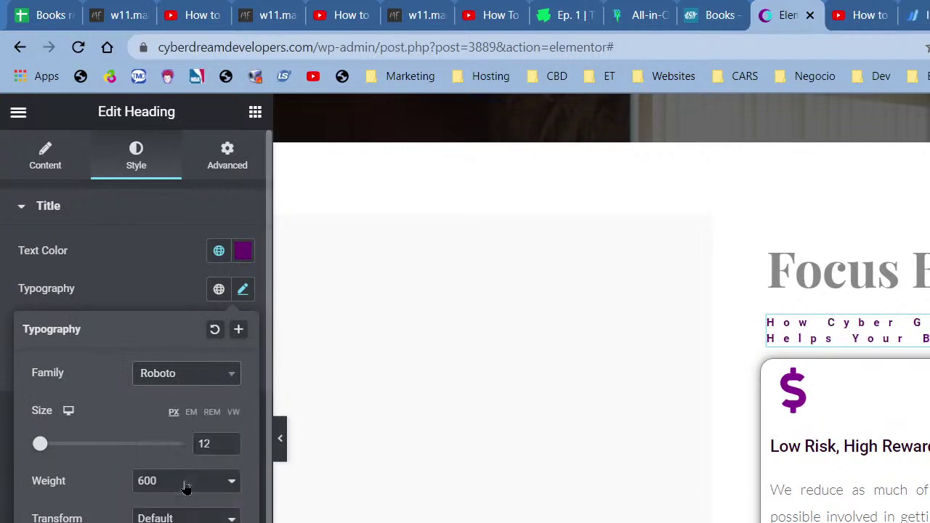
pyautogui.click(230, 441)
pyautogui.click(229, 441)
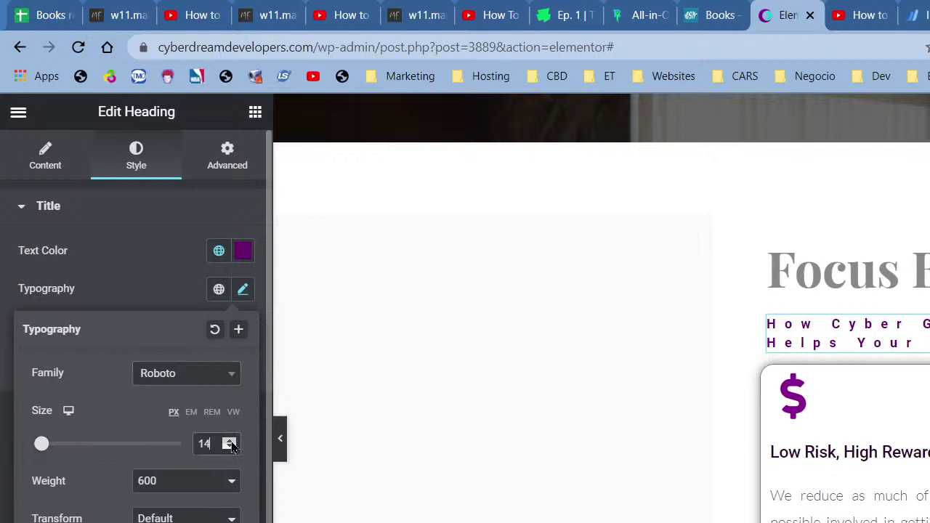
# Step: Reduce the subheading's letter spacing so the characters sit close together
pyautogui.click(911, 293)
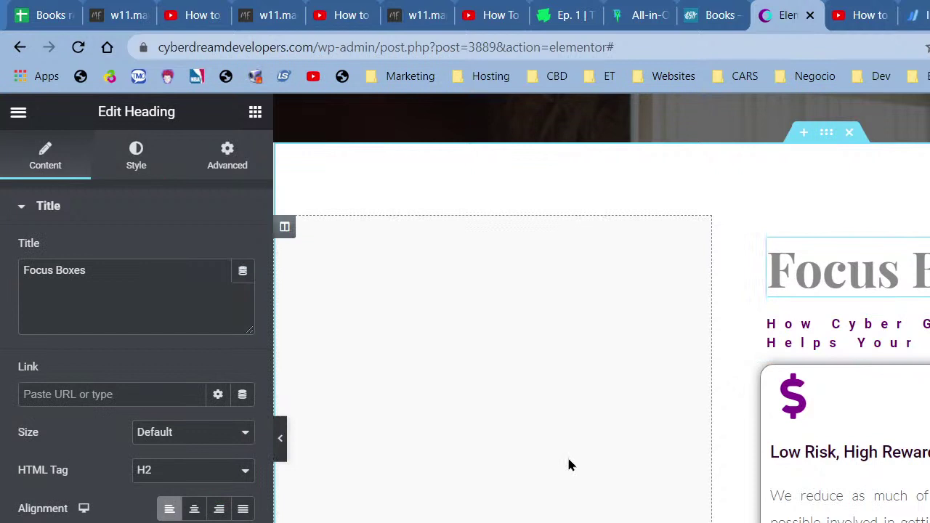
pyautogui.click(803, 325)
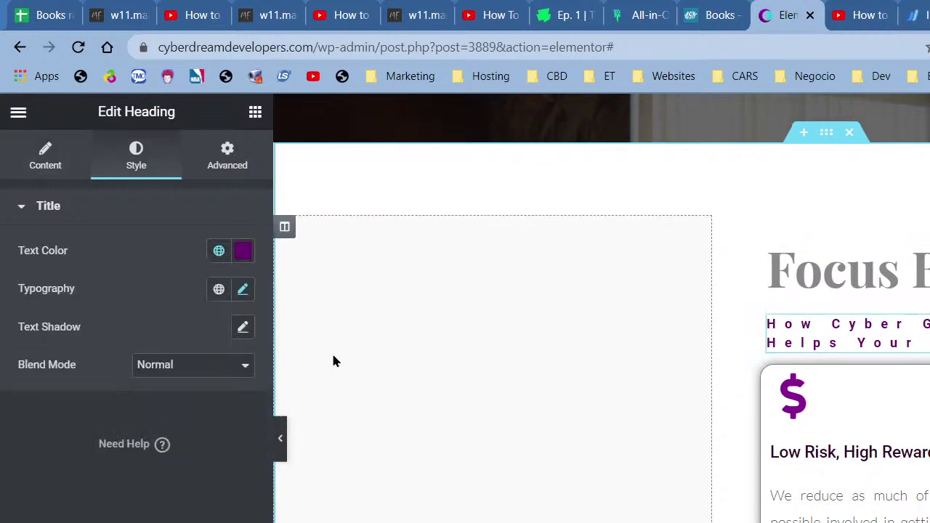
pyautogui.click(244, 290)
pyautogui.scroll(-1, 118, 518)
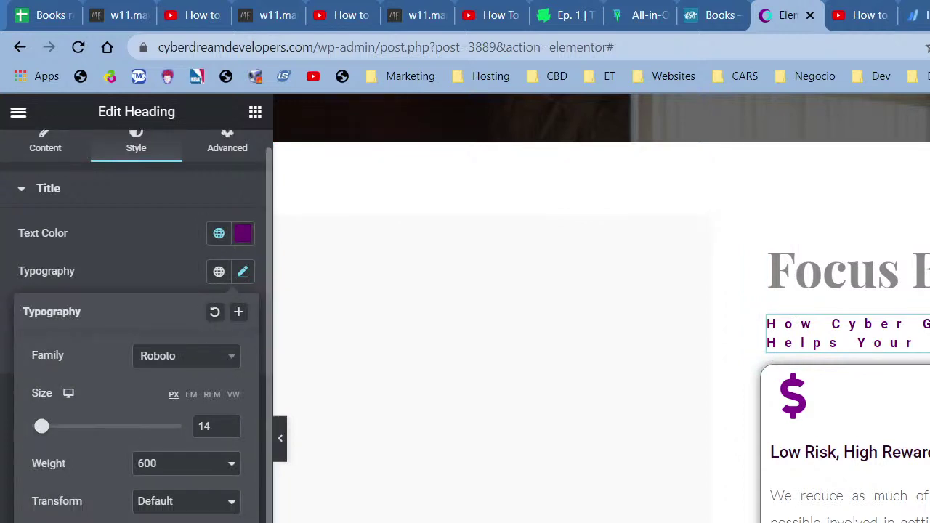
pyautogui.moveTo(168, 522); pyautogui.dragTo(89, 522)
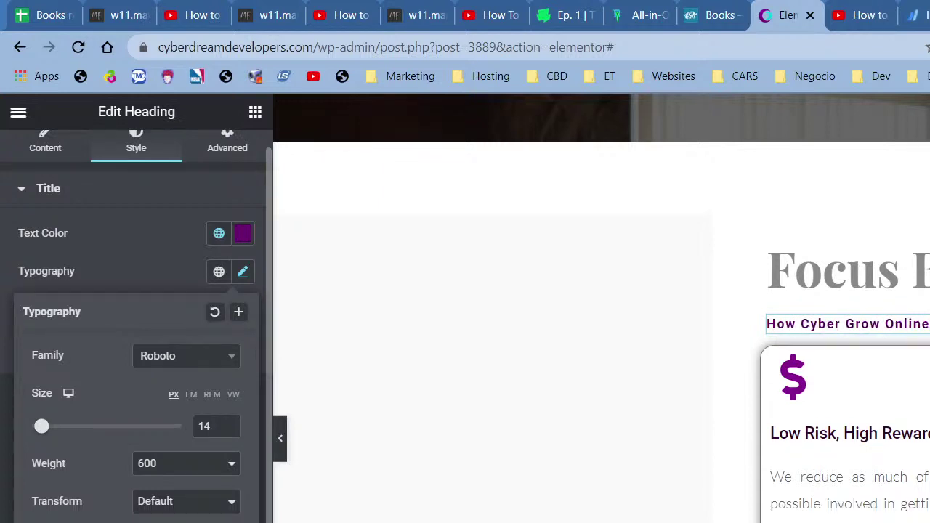
# Step: Set the subheading's font family to Roboto Slab and its size to 16 px
pyautogui.click(199, 368)
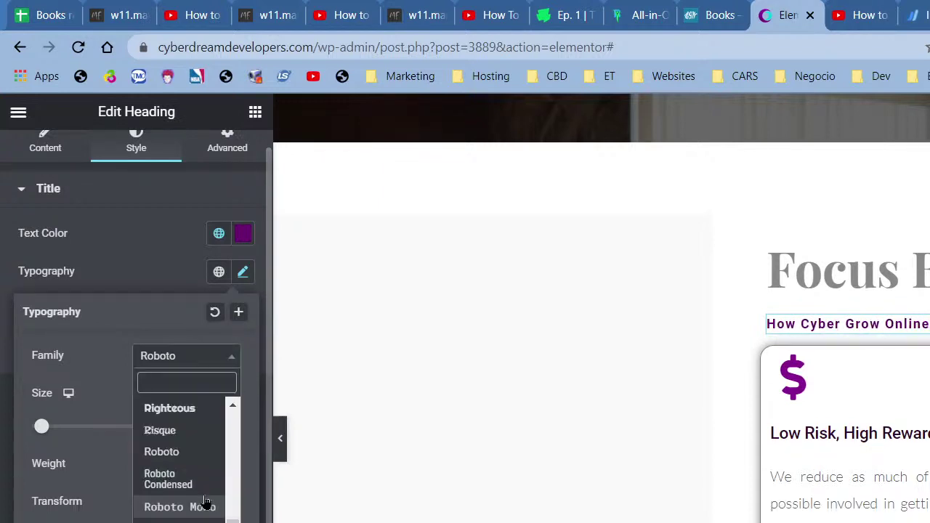
pyautogui.click(185, 522)
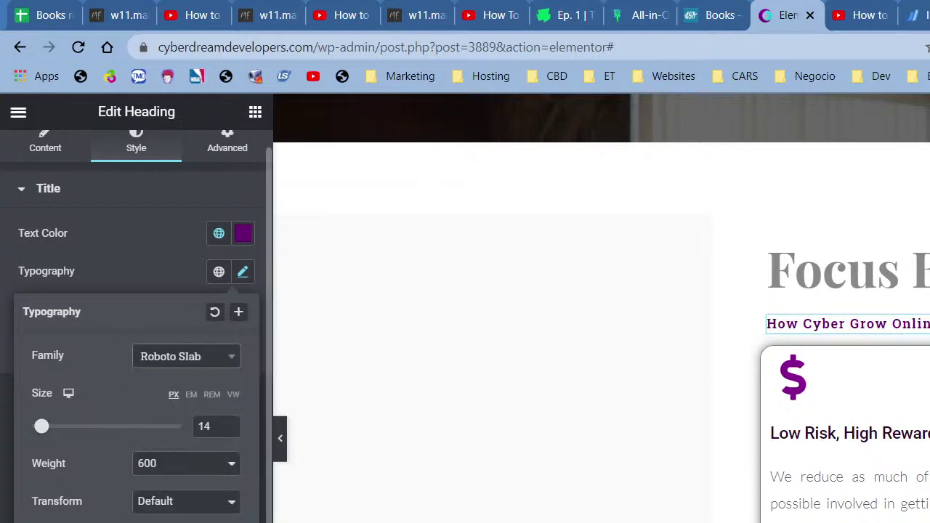
pyautogui.click(230, 426)
pyautogui.click(229, 426)
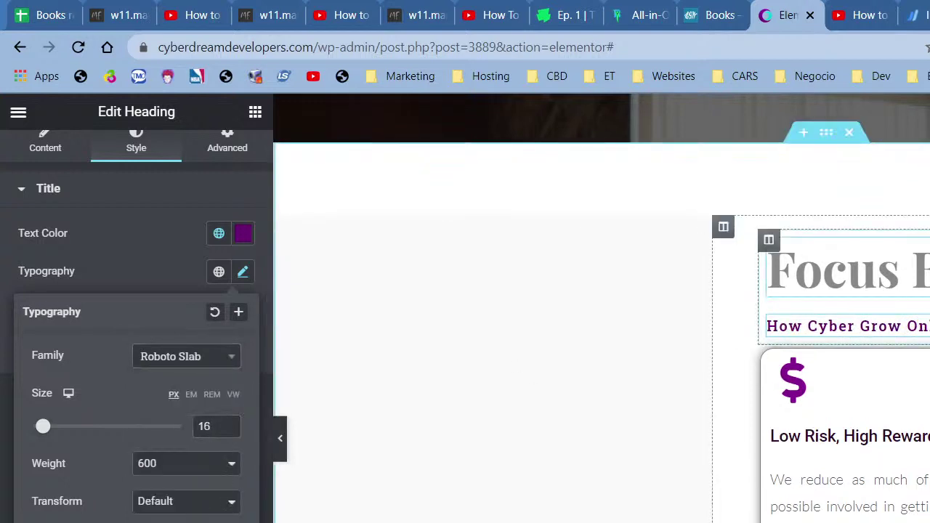
# Step: Open the Focus Boxes heading for editing and select its whole title text
pyautogui.click(921, 272)
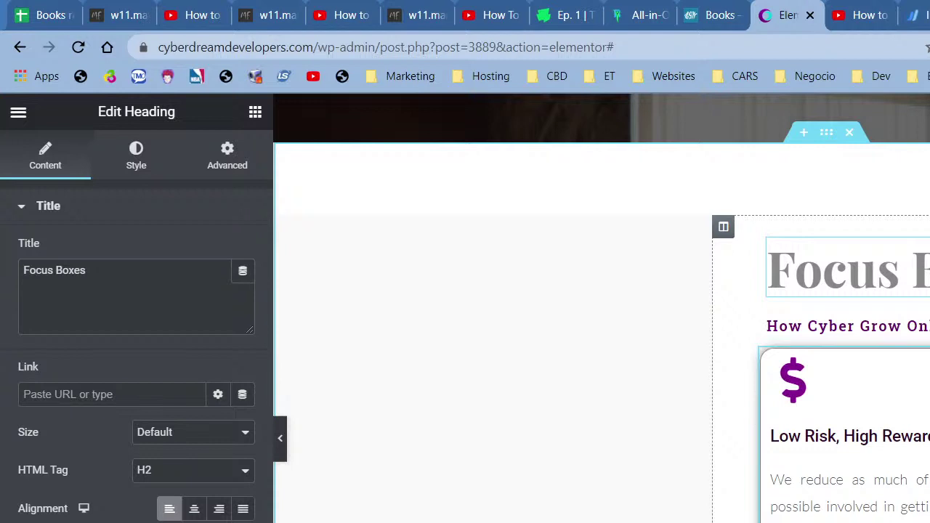
pyautogui.scroll(-1, 603, 306)
pyautogui.tripleClick(155, 284)
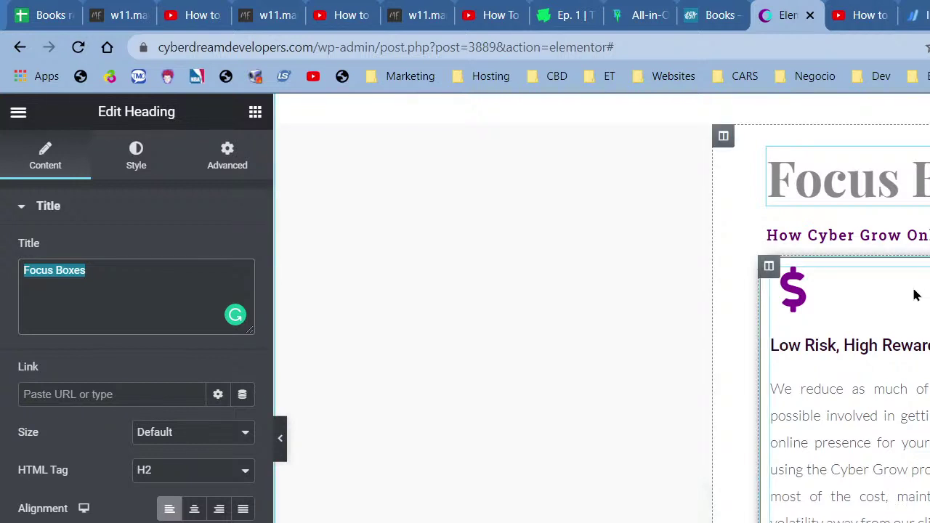
# Step: In a new browser tab, look up Google's search suggestions for "grow your business online"
pyautogui.hotkey('ctrl', 't')
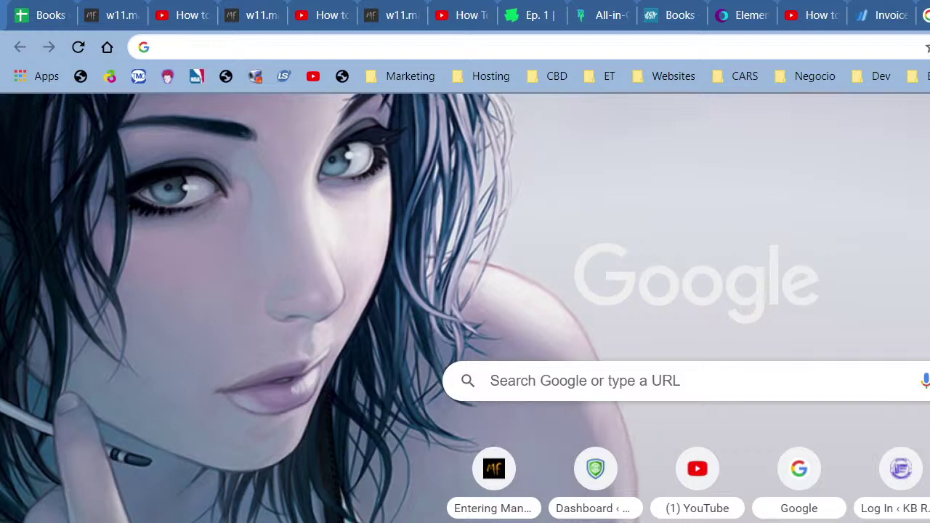
pyautogui.write('grow yo')
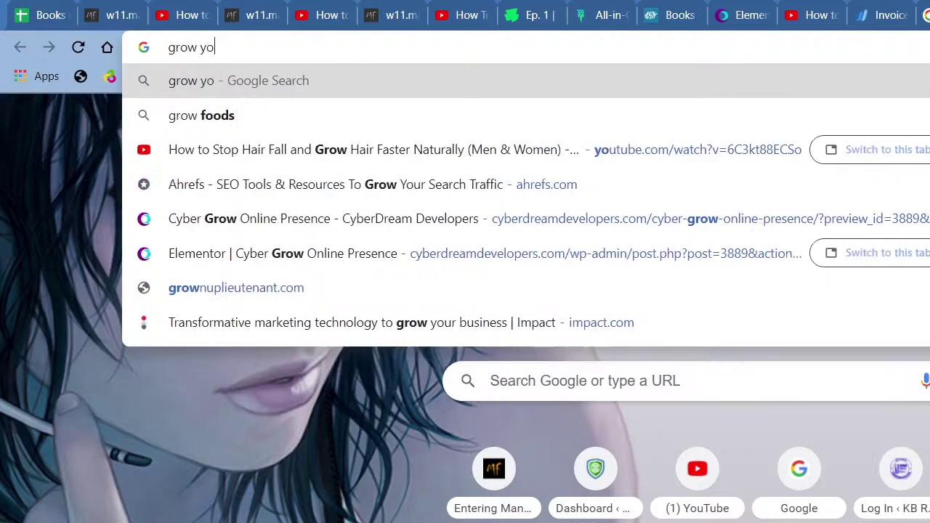
pyautogui.write('ur busine')
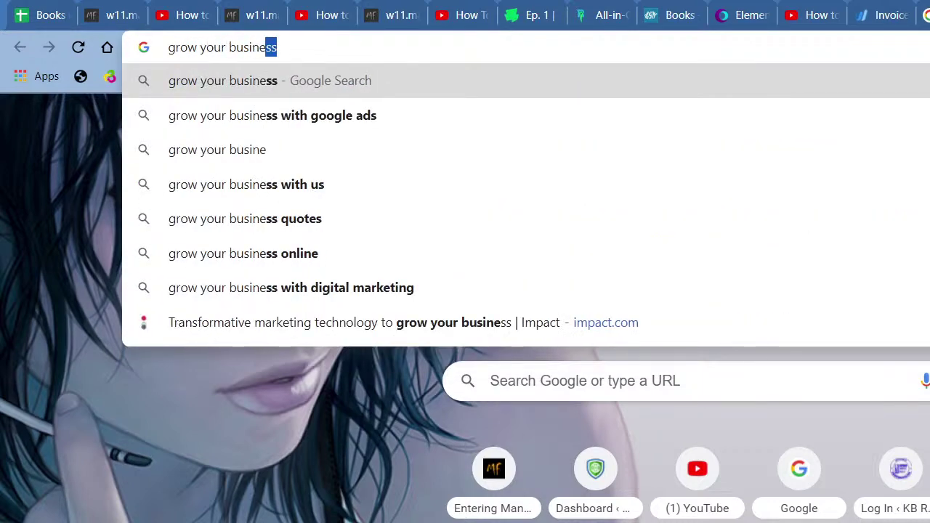
pyautogui.write('ss online')
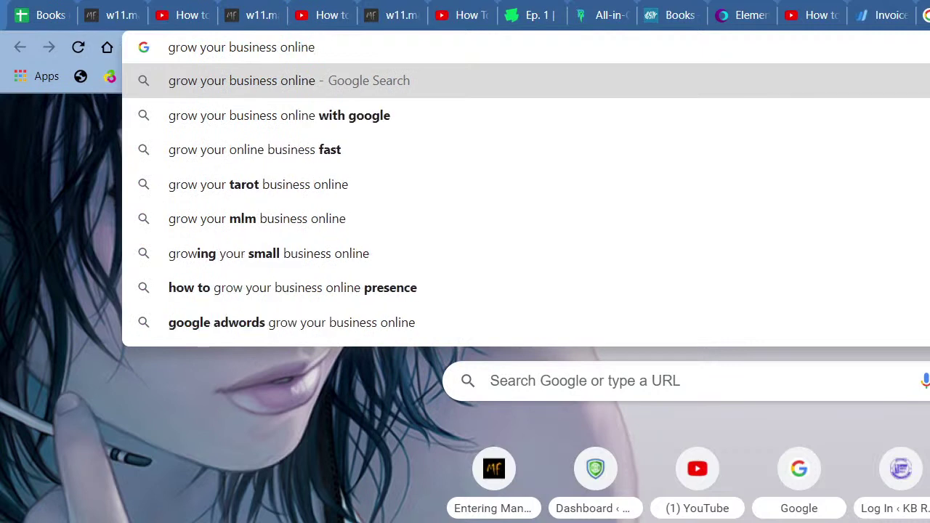
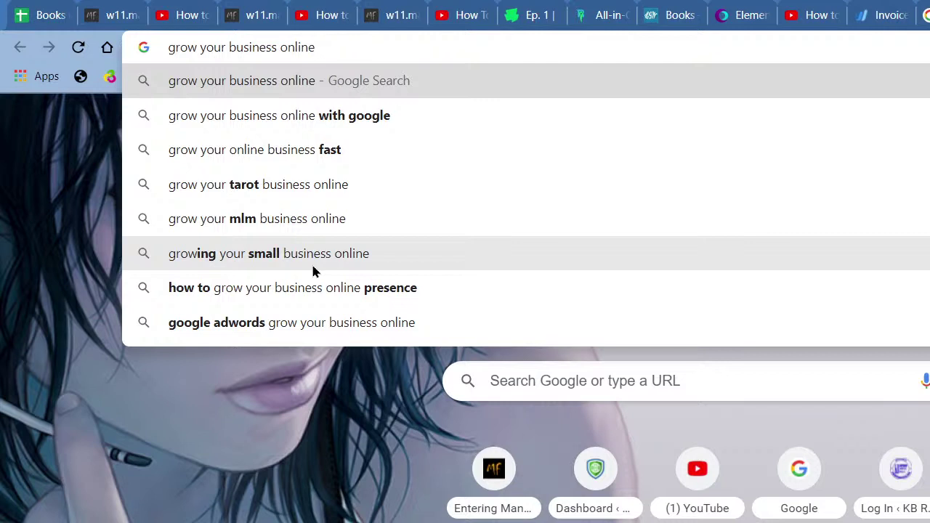
# Step: Return to the Elementor editor and replace the Focus Boxes title with "Growing Your Small Business Online With CyberGrow WaaS"
pyautogui.click(741, 15)
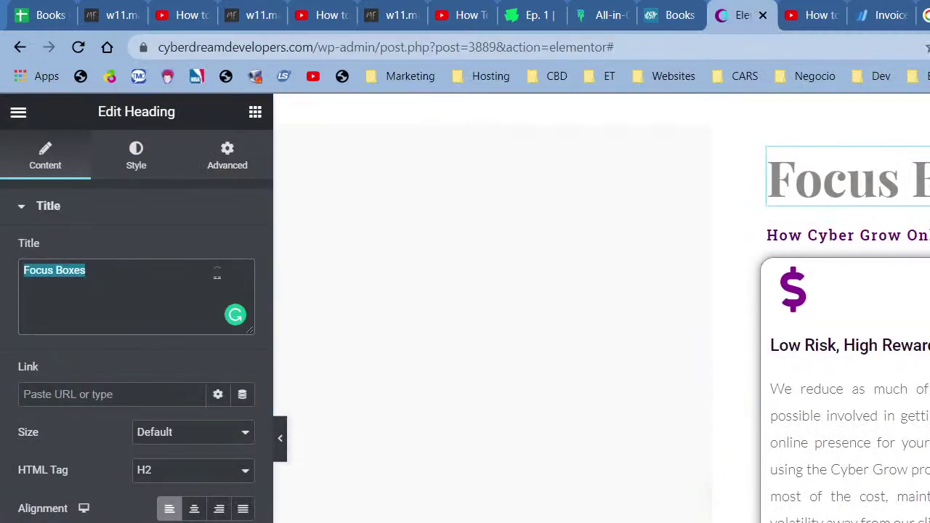
pyautogui.write('Growing Y')
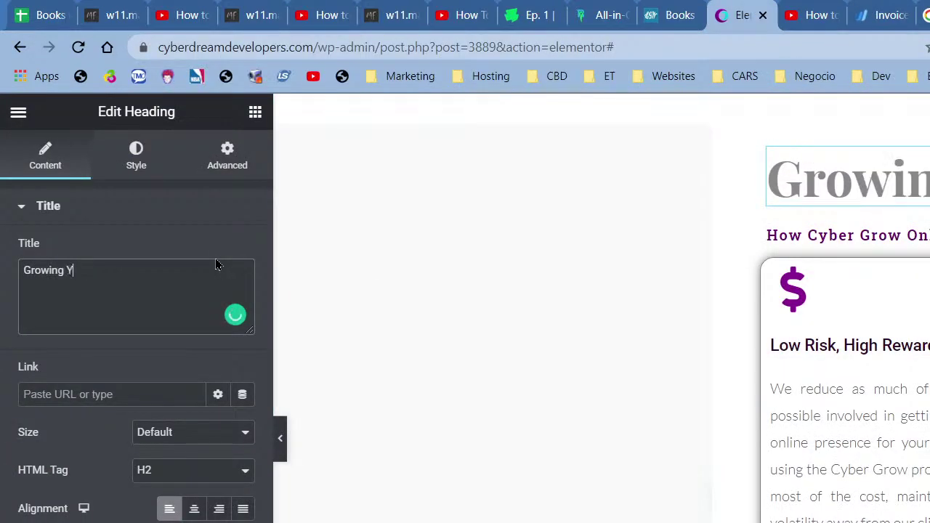
pyautogui.write('our Small')
pyautogui.press('BackSpace')
pyautogui.press('BackSpace')
pyautogui.press('BackSpace')
pyautogui.write('mall B')
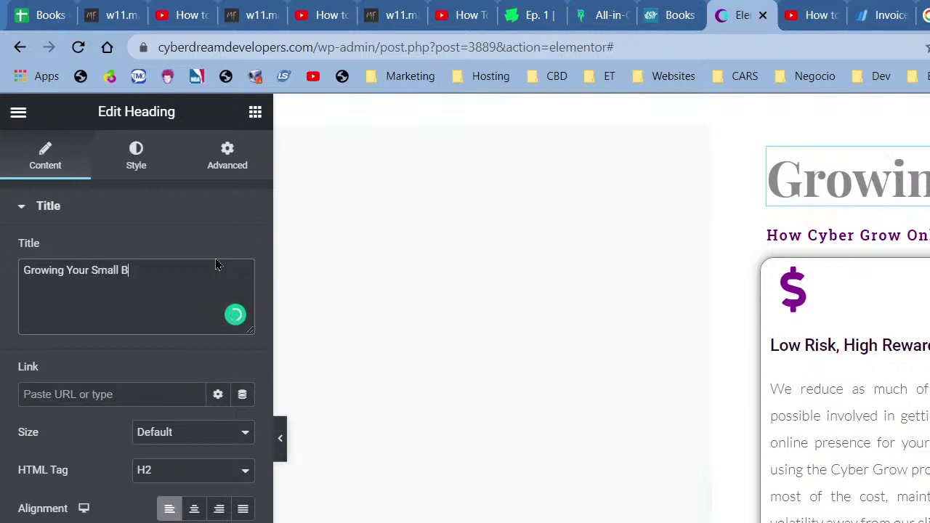
pyautogui.write('usiness O')
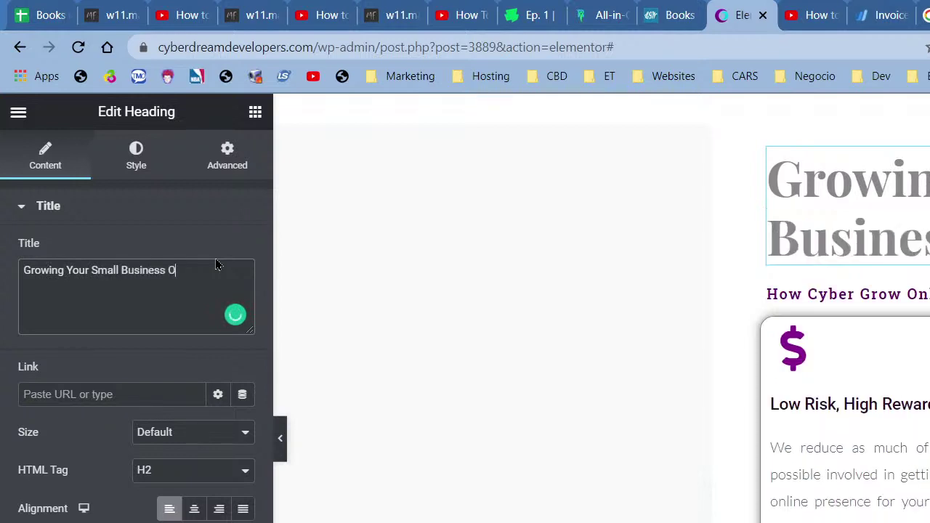
pyautogui.write('nline With CyberGrow WaaS')
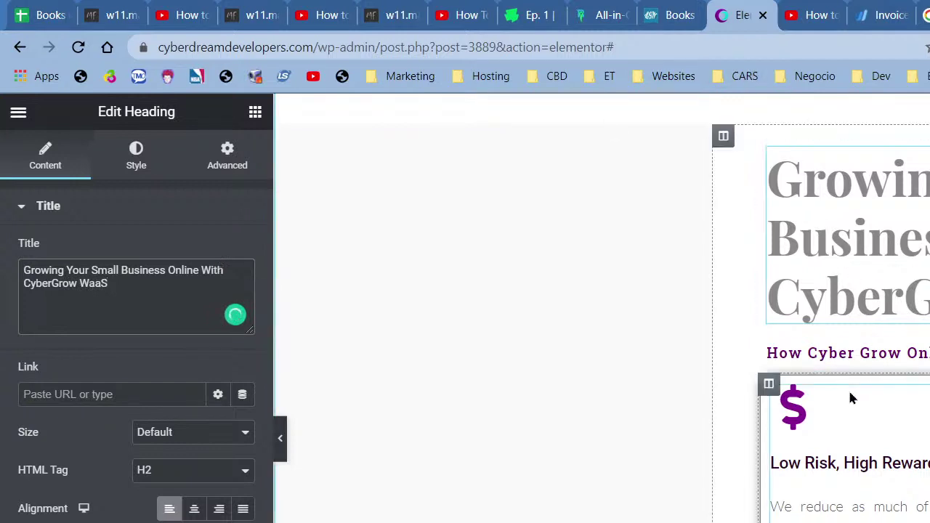
# Step: Add an empty single-column section directly above the benefits section
pyautogui.scroll(4, 865, 307)
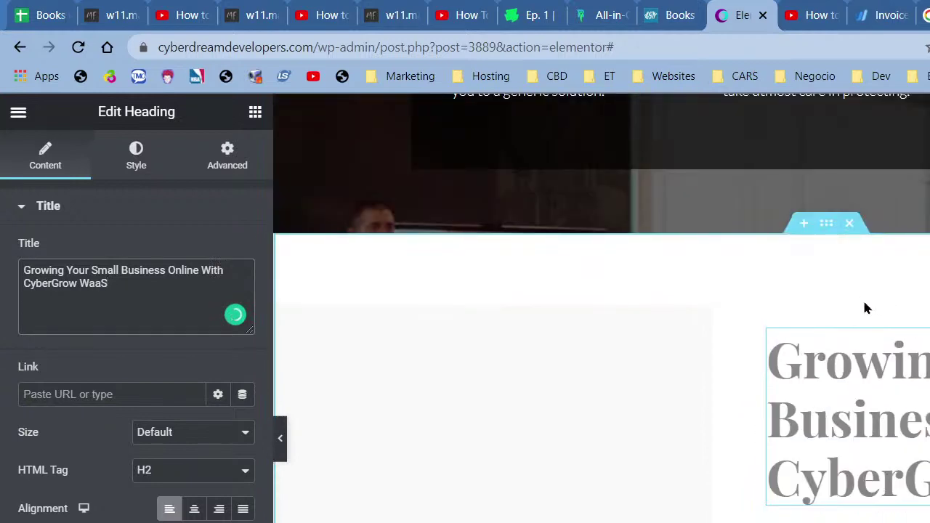
pyautogui.scroll(-3, 601, 308)
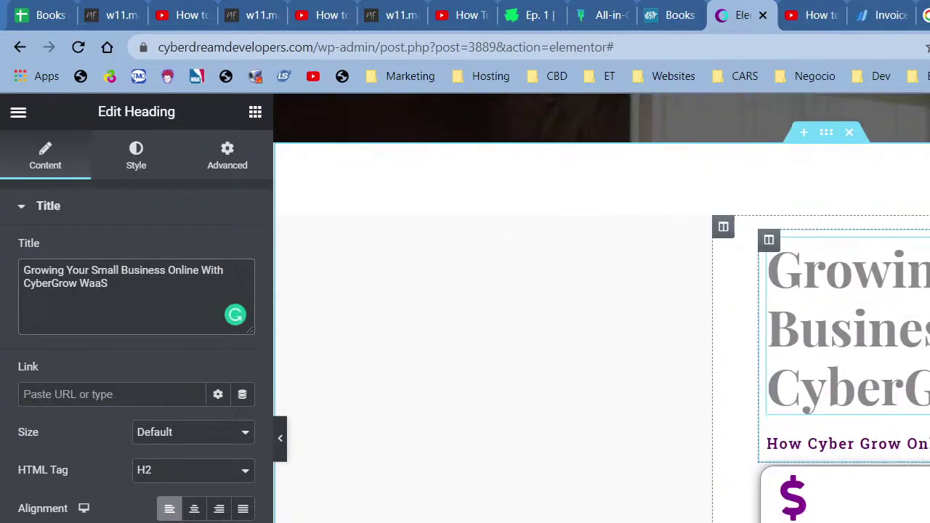
pyautogui.scroll(-6, 602, 308)
pyautogui.scroll(2, 602, 309)
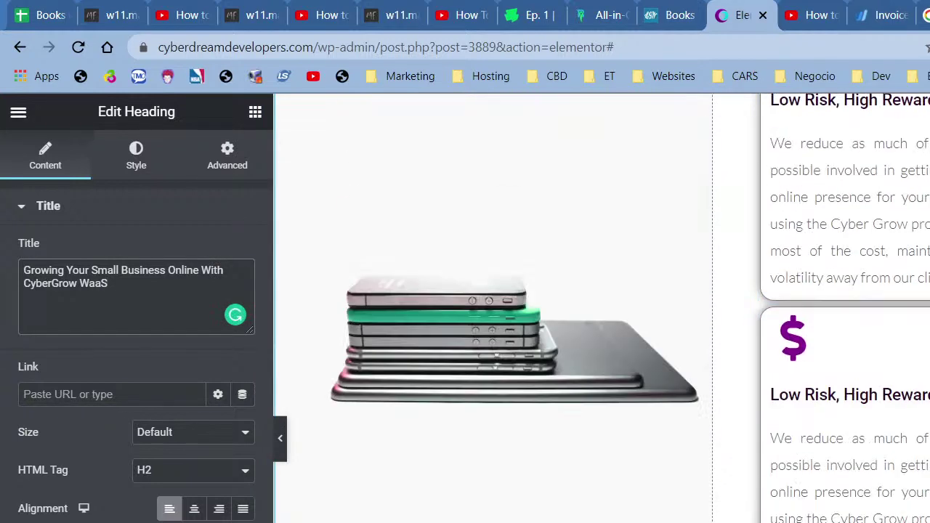
pyautogui.scroll(5, 897, 399)
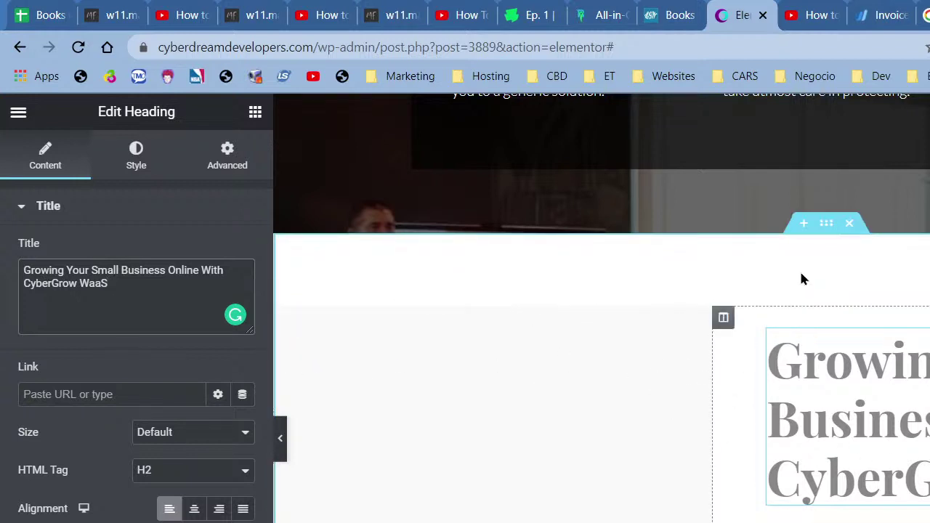
pyautogui.click(803, 224)
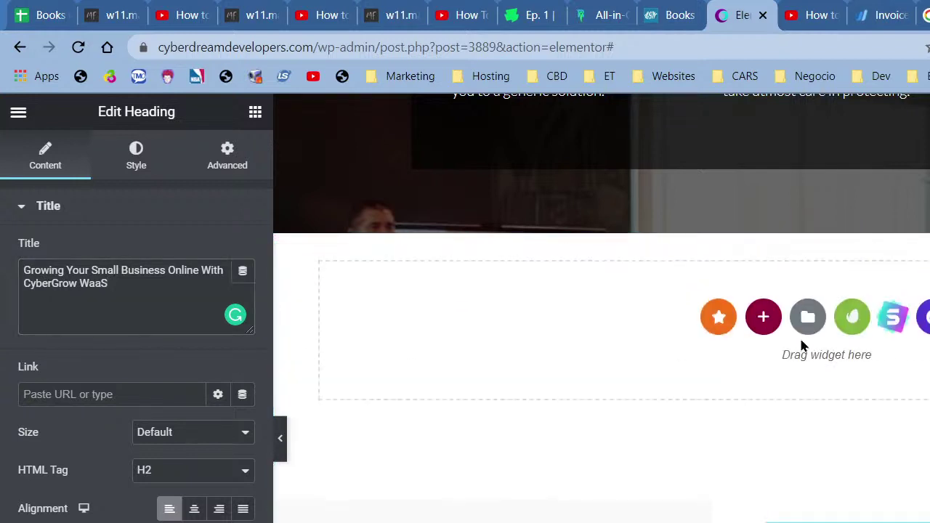
pyautogui.click(763, 320)
pyautogui.click(596, 379)
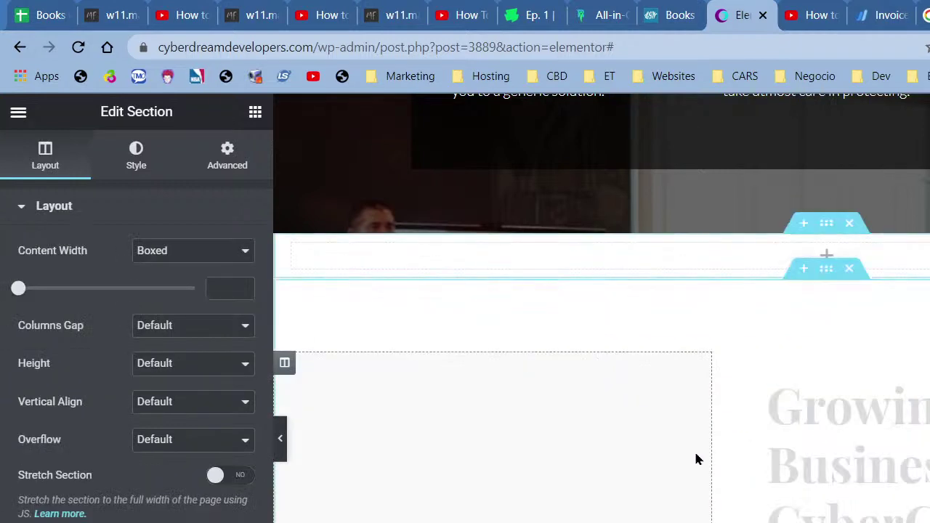
# Step: Unlink the new section's margins and set the top margin to 30 px and the bottom margin to 20 px
pyautogui.rightClick(839, 229)
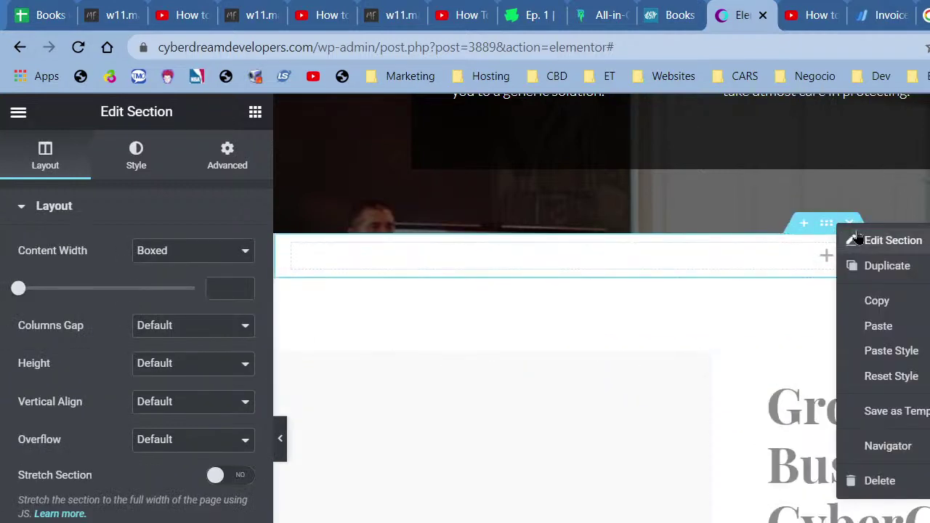
pyautogui.click(854, 239)
pyautogui.click(251, 158)
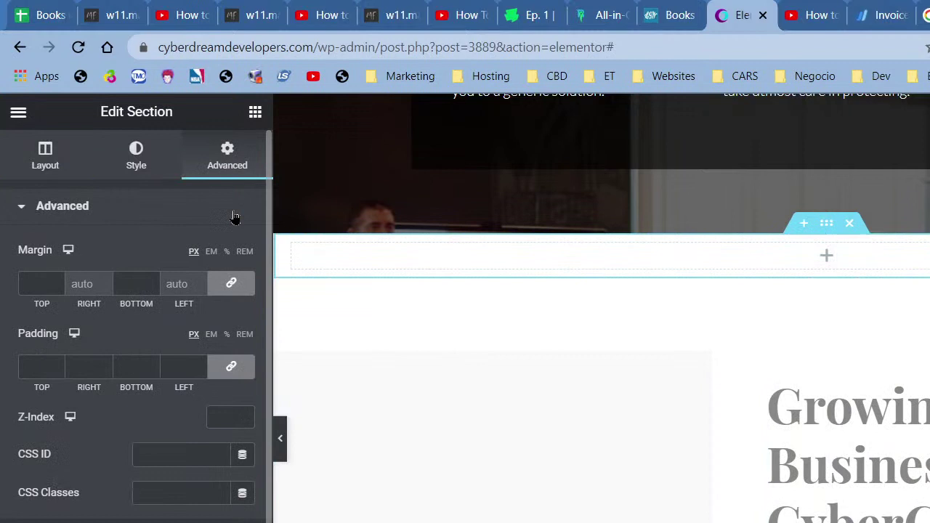
pyautogui.click(229, 285)
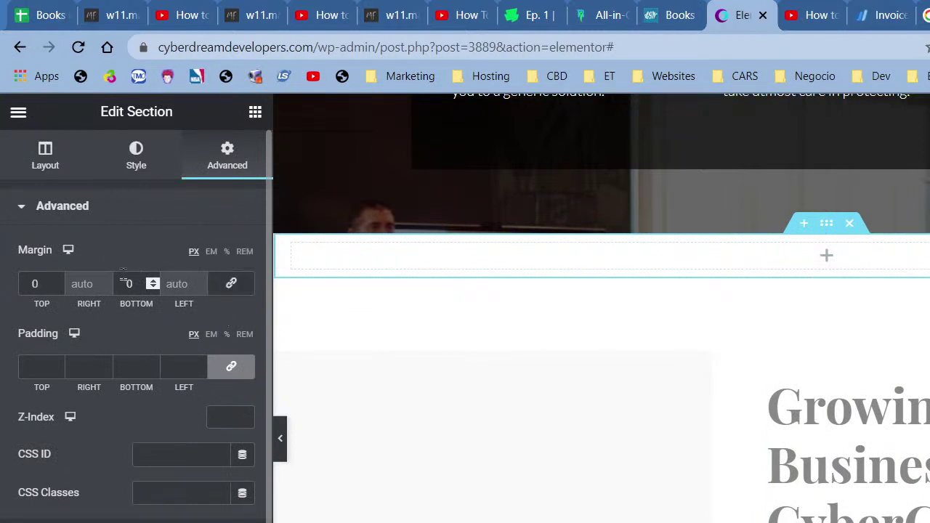
pyautogui.click(121, 282)
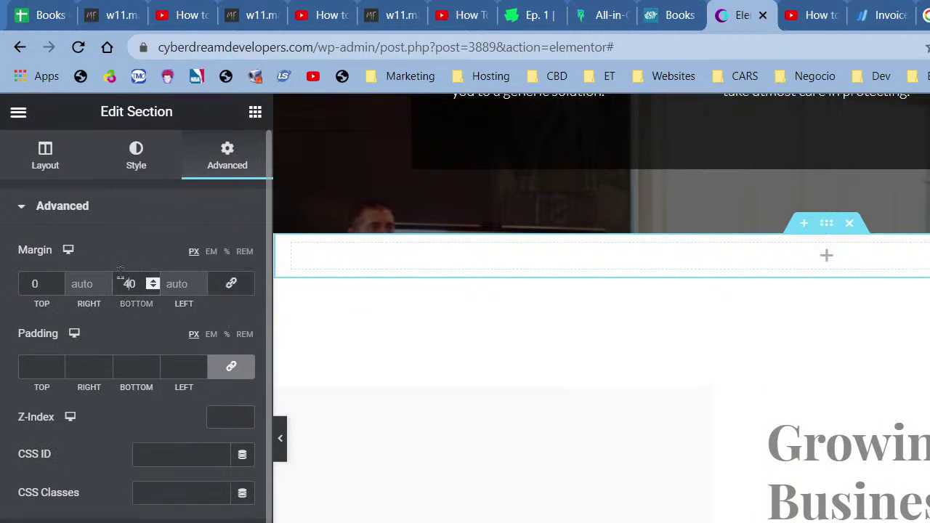
pyautogui.write('4')
pyautogui.press('BackSpace')
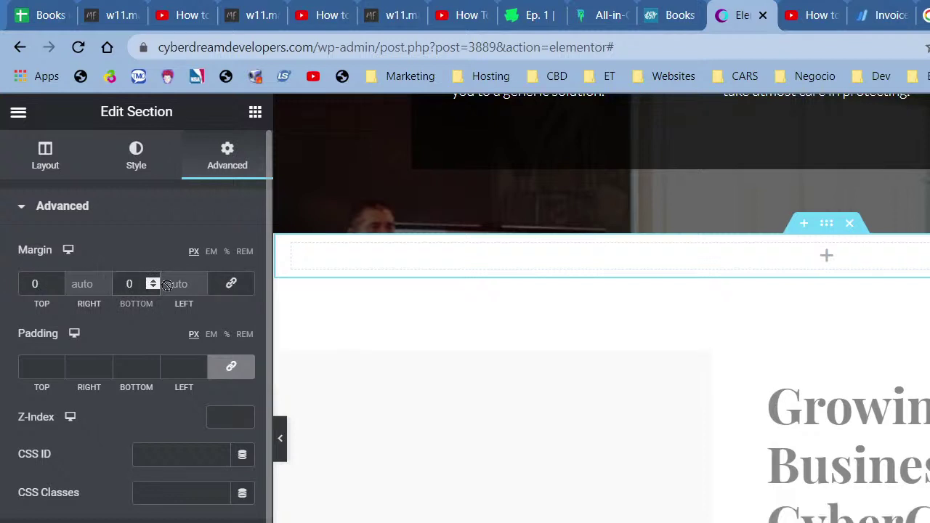
pyautogui.write('2')
pyautogui.click(29, 284)
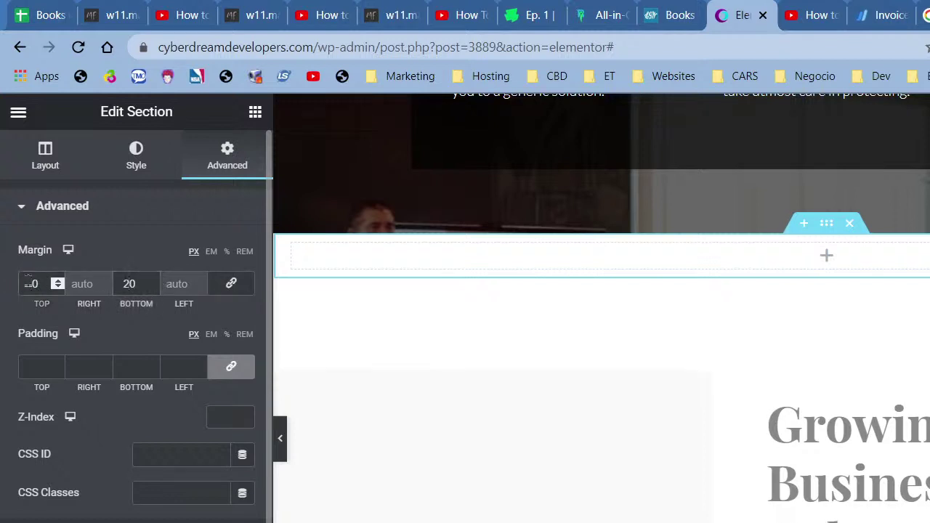
pyautogui.write('3')
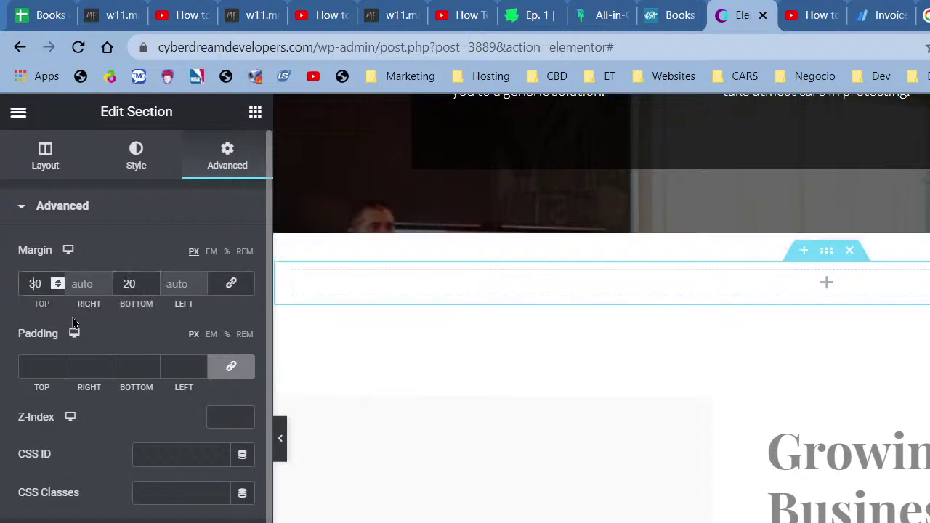
# Step: Unlink the new section's padding values and set the top padding to 40 px
pyautogui.click(233, 366)
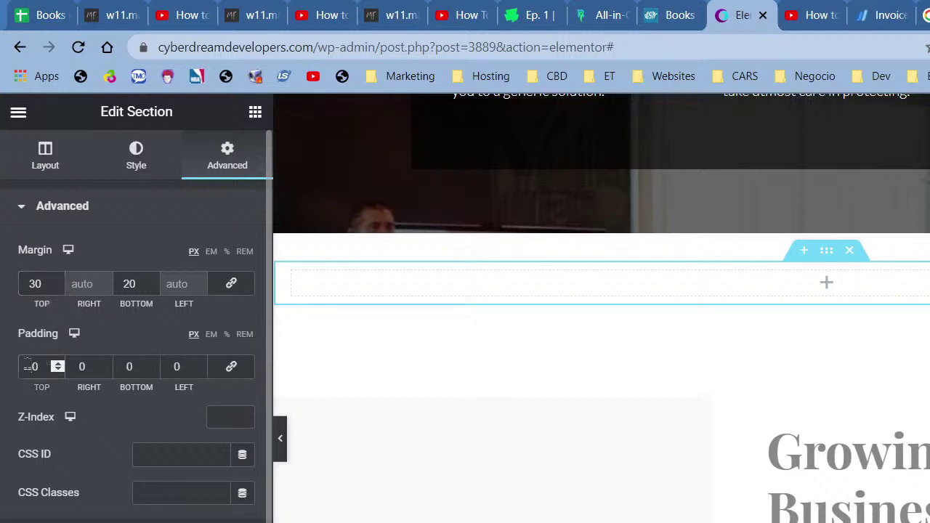
pyautogui.click(27, 367)
pyautogui.write('4')
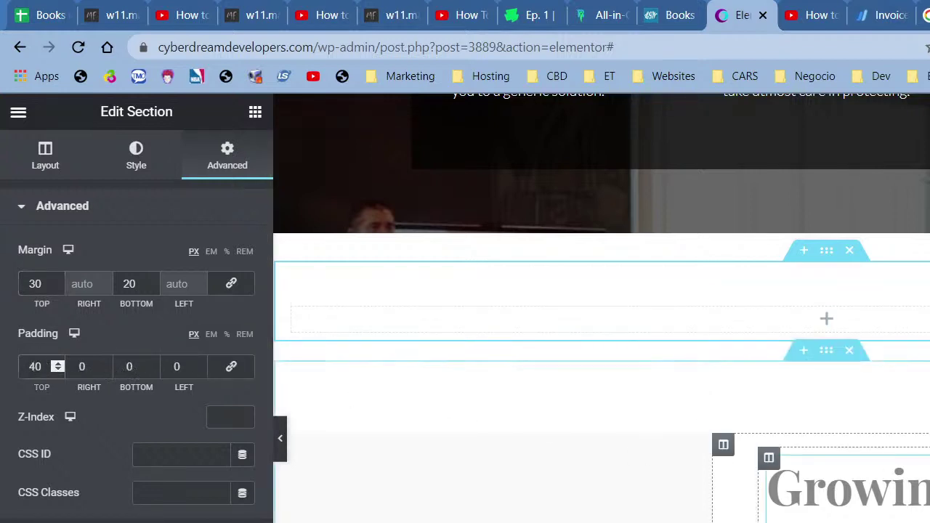
# Step: Move the main heading and its subheading from the benefits section into the new section and center both
pyautogui.moveTo(842, 467); pyautogui.dragTo(831, 328)
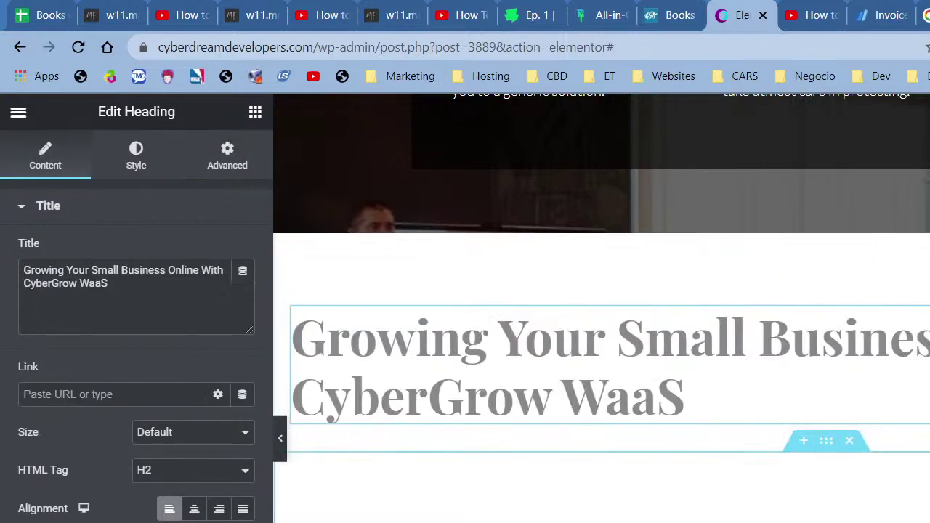
pyautogui.moveTo(826, 440); pyautogui.dragTo(778, 446)
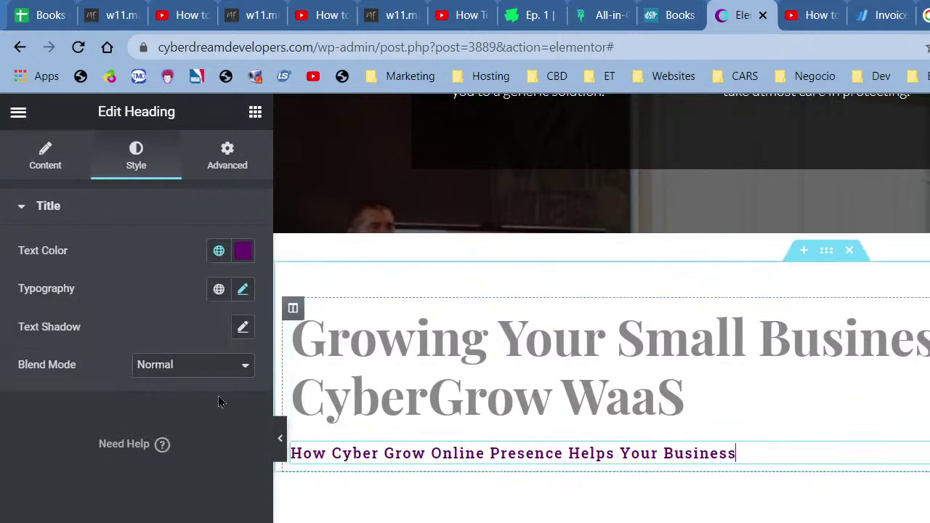
pyautogui.click(65, 160)
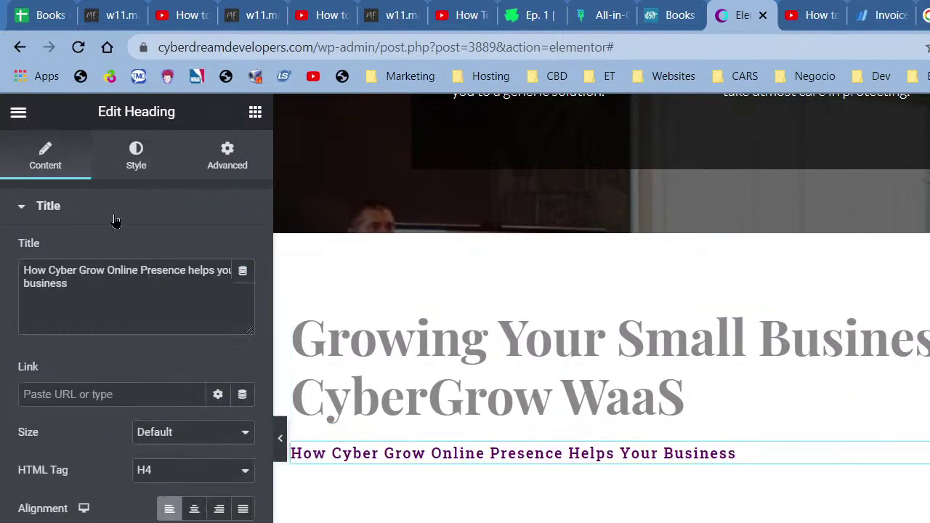
pyautogui.click(194, 508)
pyautogui.click(672, 392)
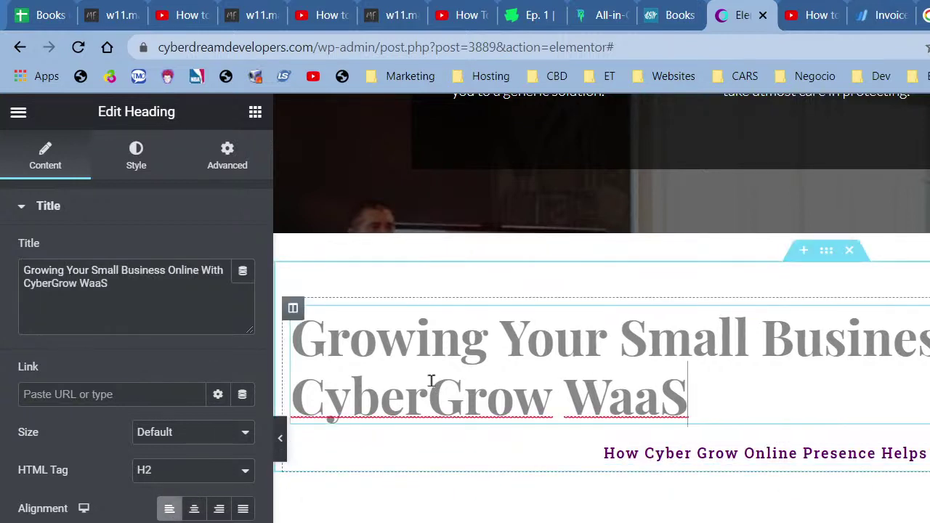
pyautogui.click(186, 511)
# Step: Change the main heading's font family to Lato
pyautogui.click(145, 163)
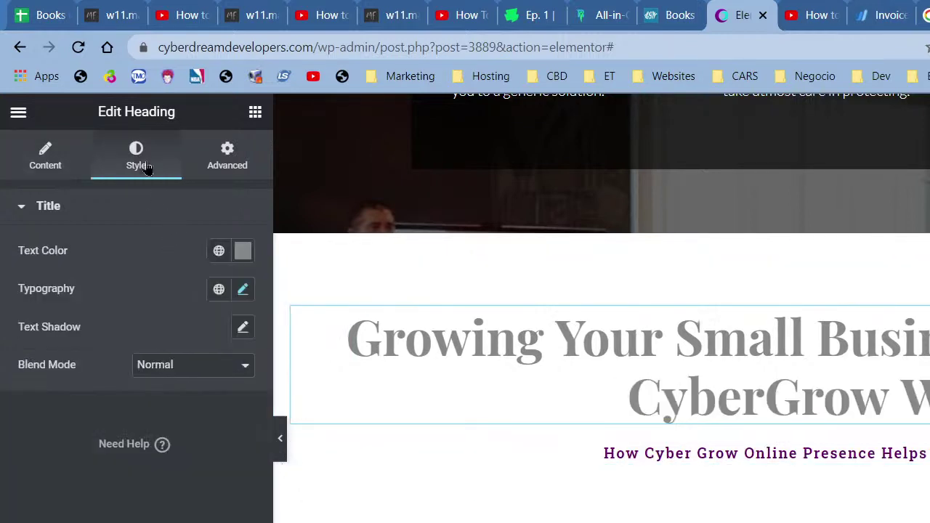
pyautogui.click(243, 289)
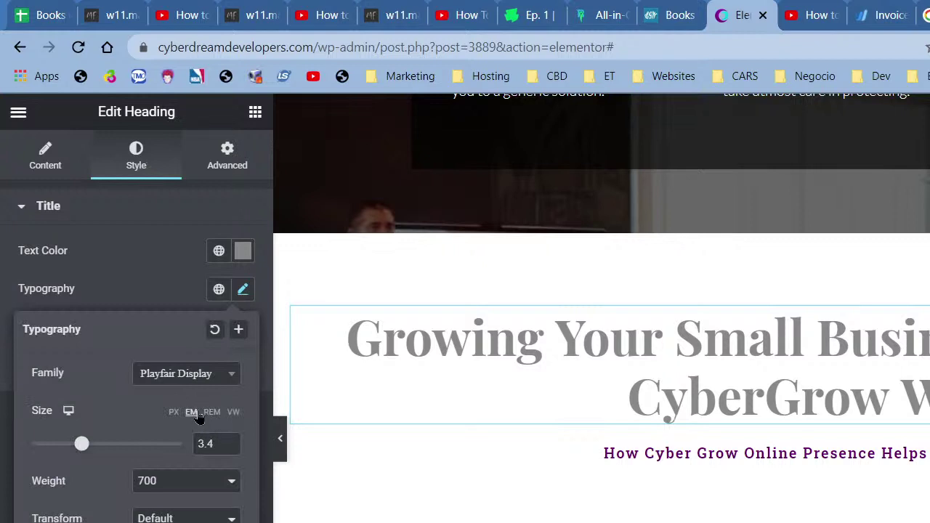
pyautogui.click(193, 388)
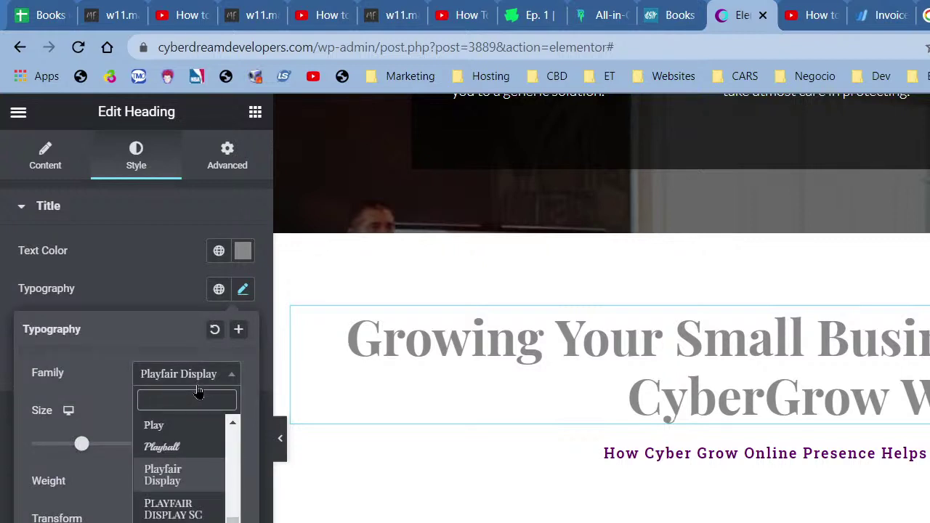
pyautogui.write('lato')
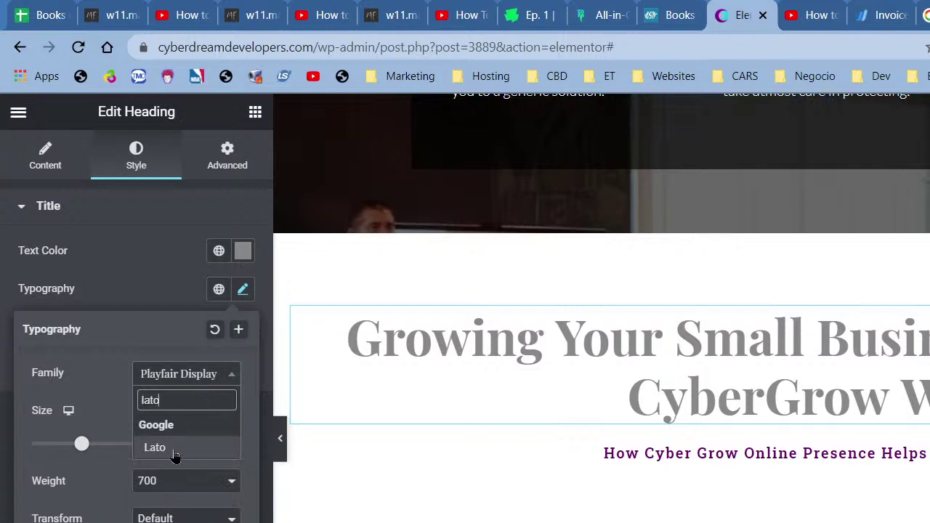
pyautogui.click(177, 454)
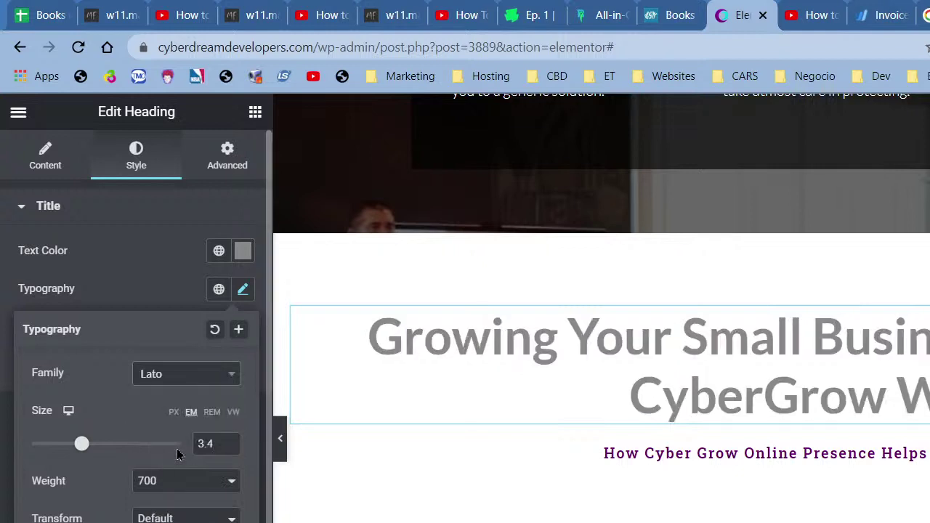
# Step: Switch the main heading's font size unit to pixels and set the size to 32 px
pyautogui.click(174, 412)
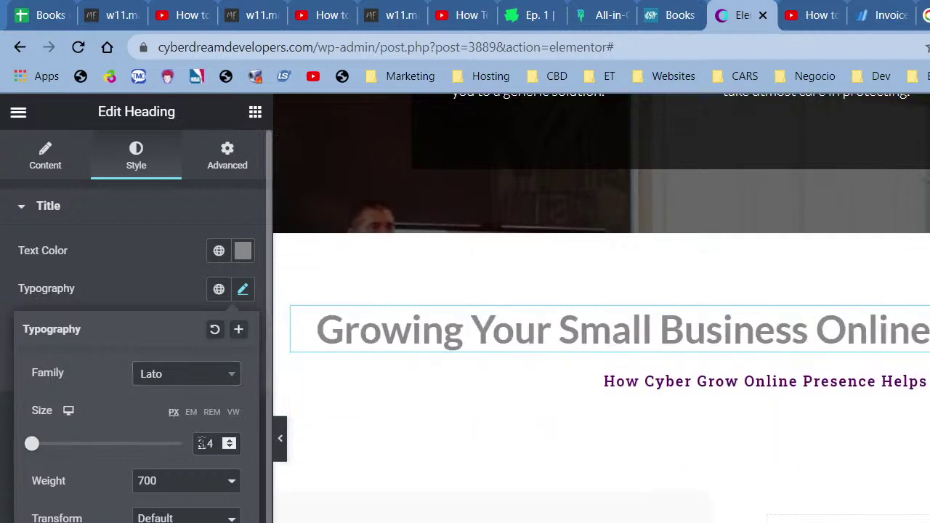
pyautogui.moveTo(216, 444); pyautogui.dragTo(185, 444)
pyautogui.write('24')
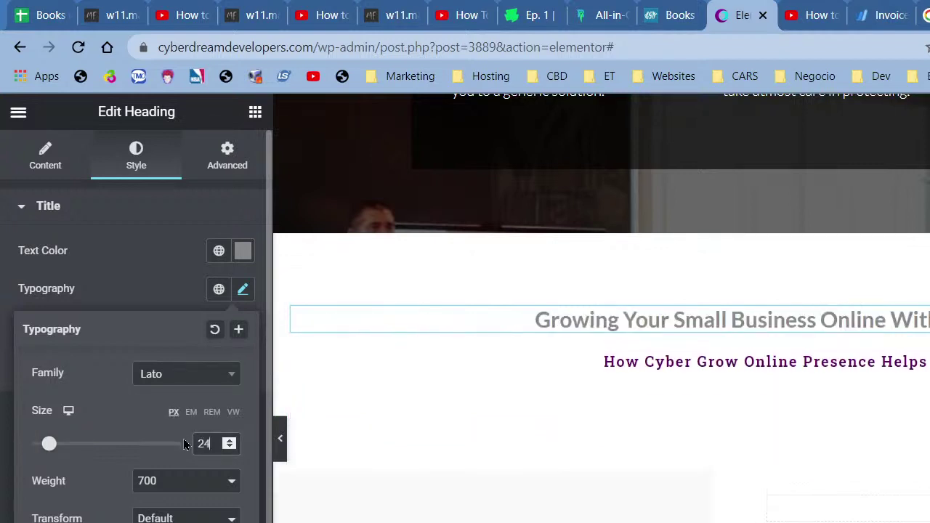
pyautogui.click(229, 442)
pyautogui.click(229, 442)
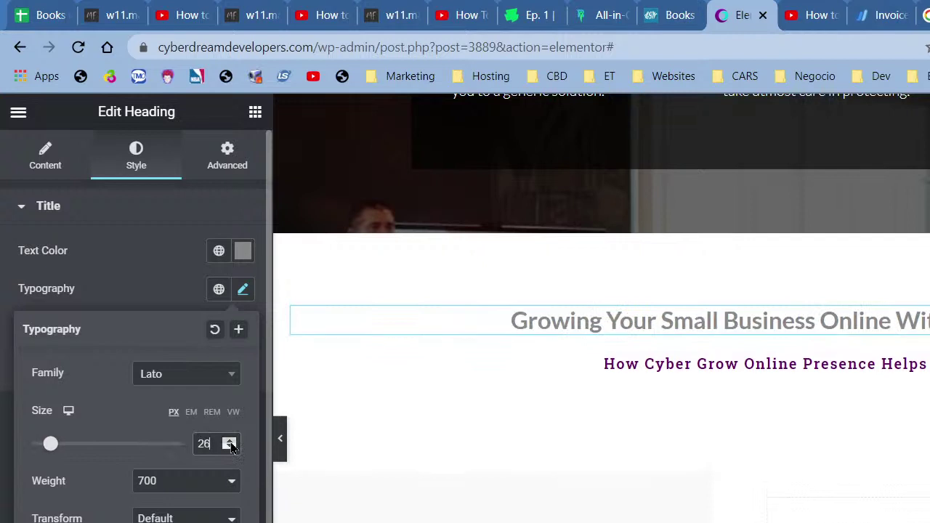
pyautogui.click(229, 441)
pyautogui.click(230, 442)
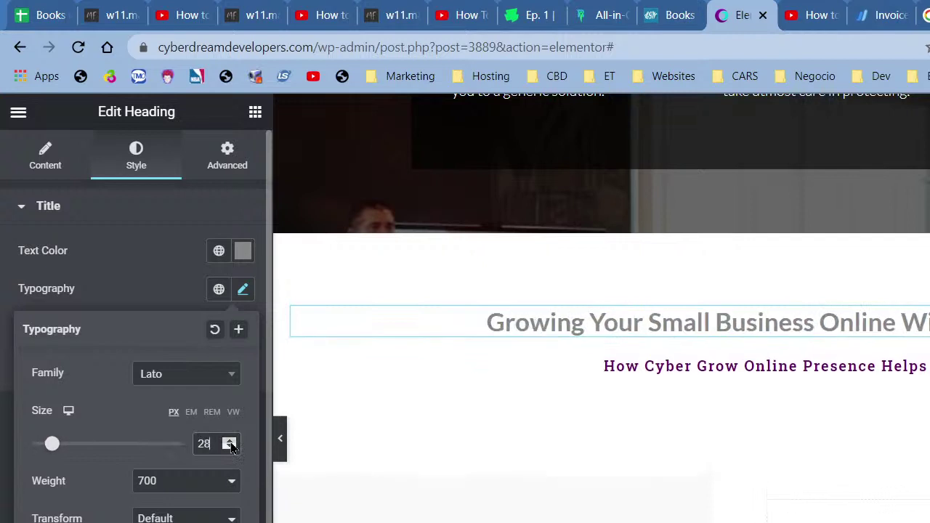
pyautogui.click(231, 445)
pyautogui.click(231, 444)
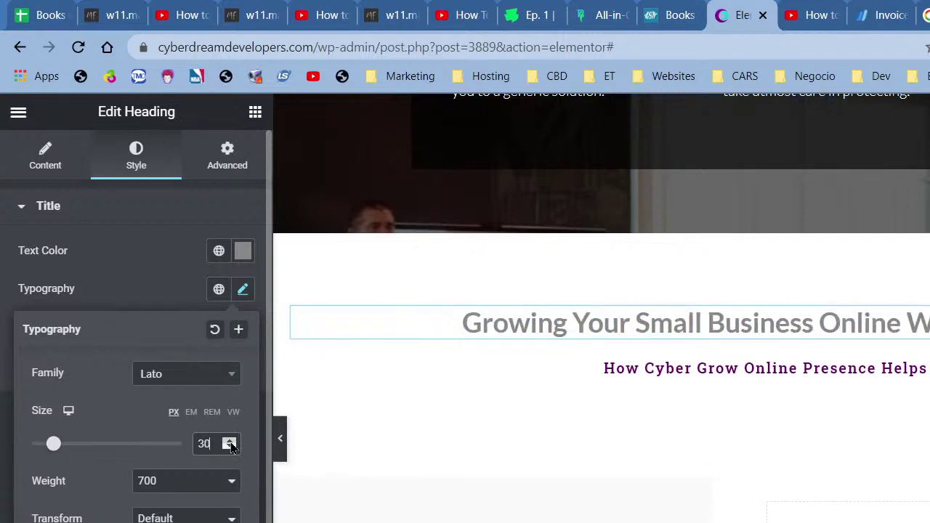
pyautogui.click(230, 442)
pyautogui.click(231, 442)
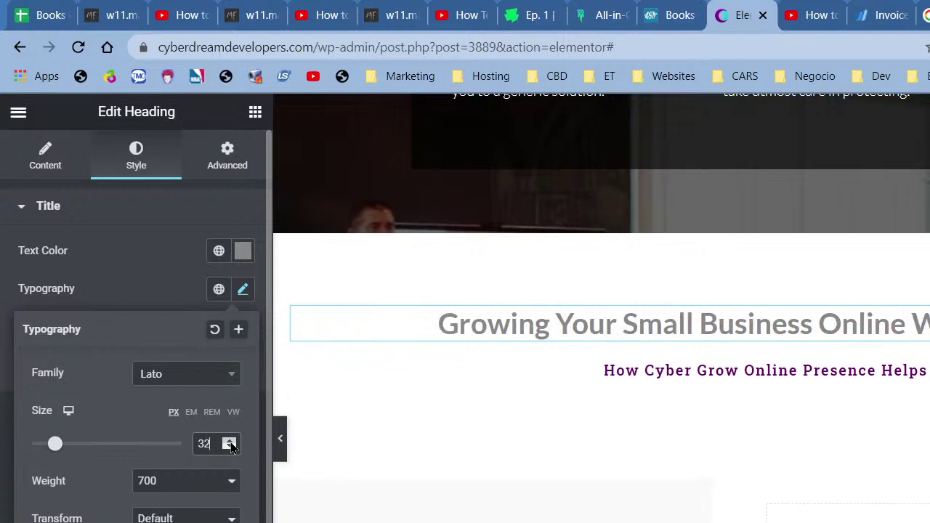
# Step: Set the font size of the subheading under the main heading to 18 px
pyautogui.click(615, 368)
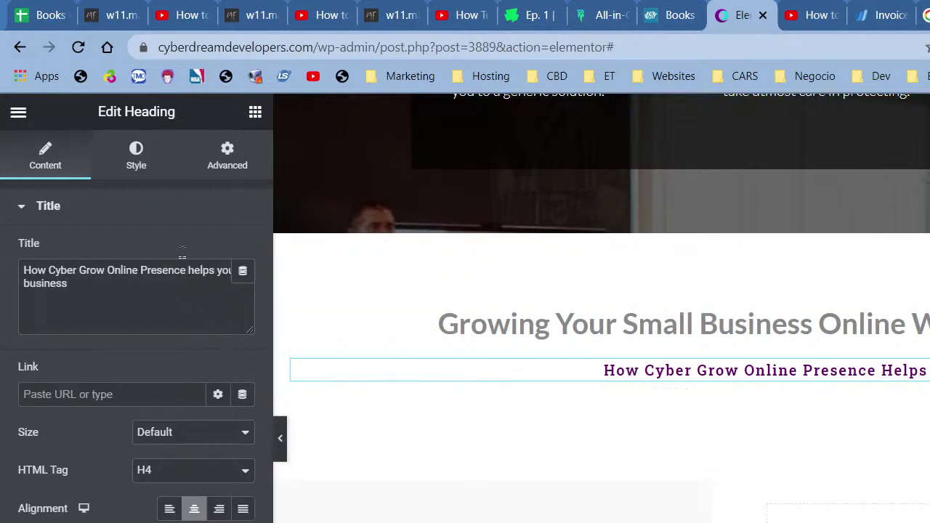
pyautogui.click(136, 159)
pyautogui.click(243, 290)
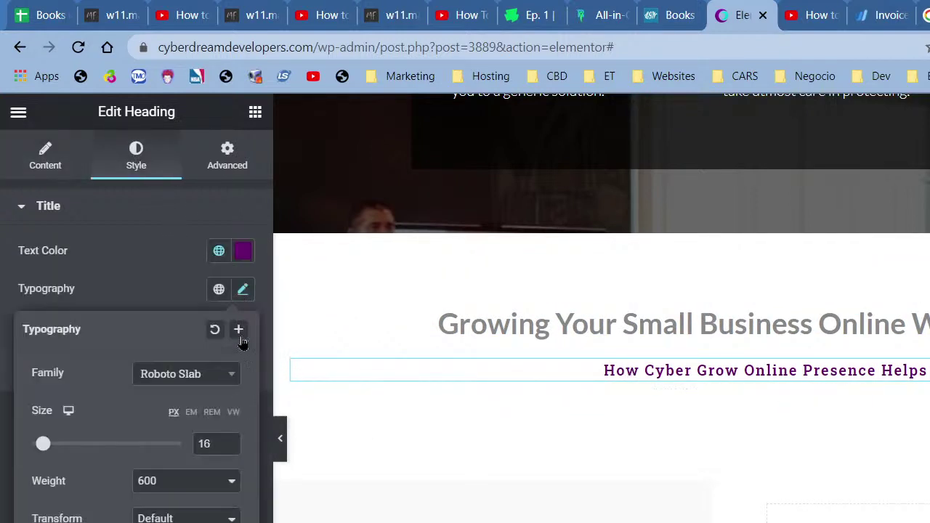
pyautogui.click(231, 441)
pyautogui.click(230, 441)
pyautogui.click(230, 441)
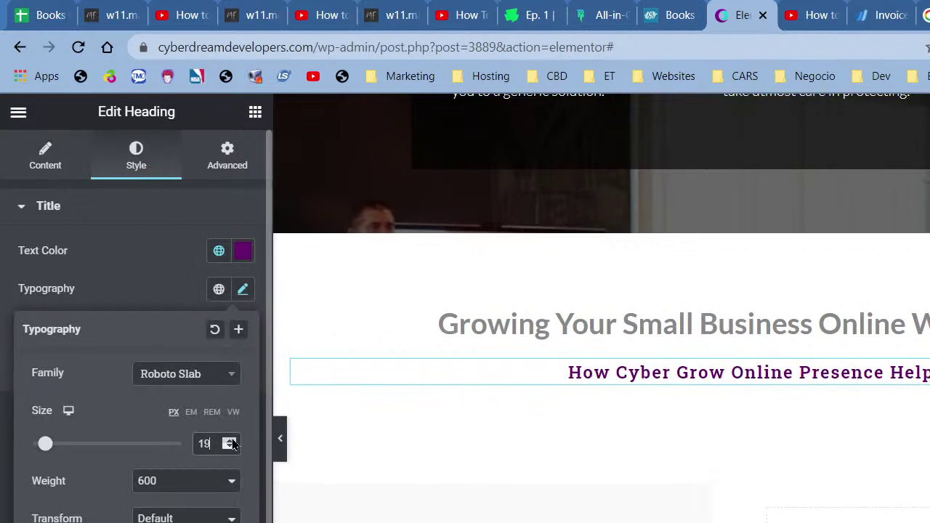
pyautogui.click(230, 441)
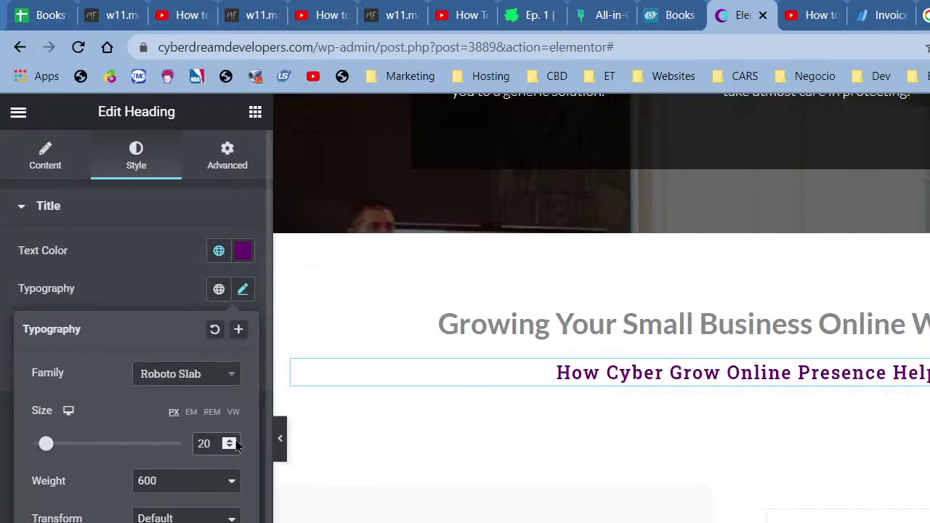
pyautogui.click(230, 440)
pyautogui.click(230, 447)
pyautogui.click(230, 446)
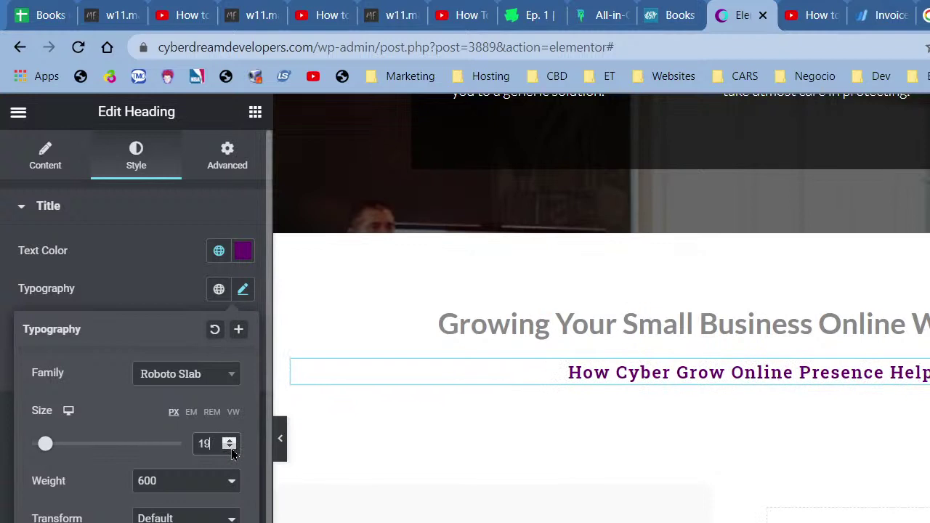
pyautogui.click(230, 447)
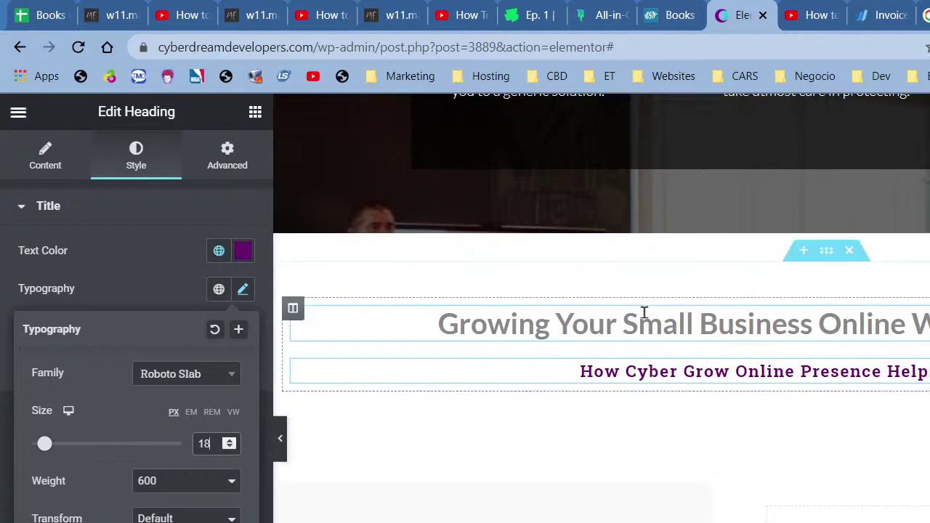
# Step: Change the main heading's text color to the global Primary color
pyautogui.click(519, 314)
pyautogui.click(219, 251)
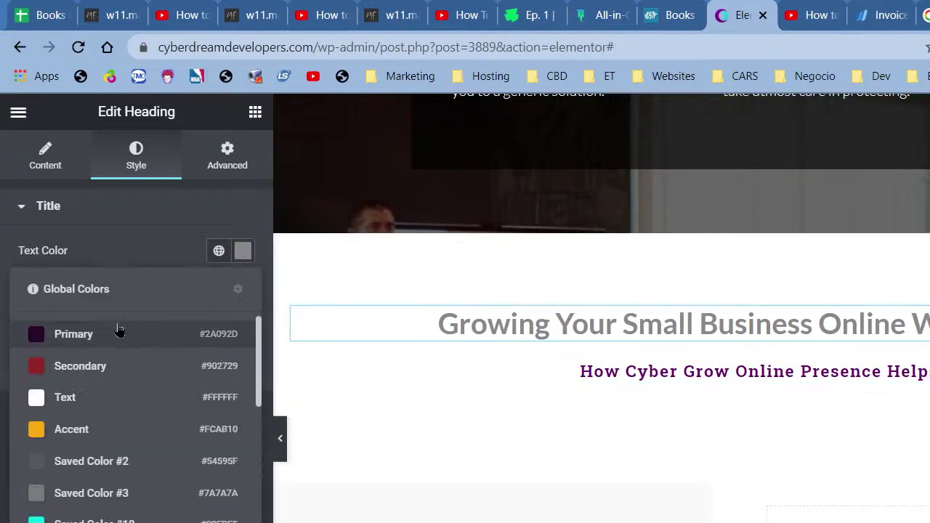
pyautogui.click(120, 331)
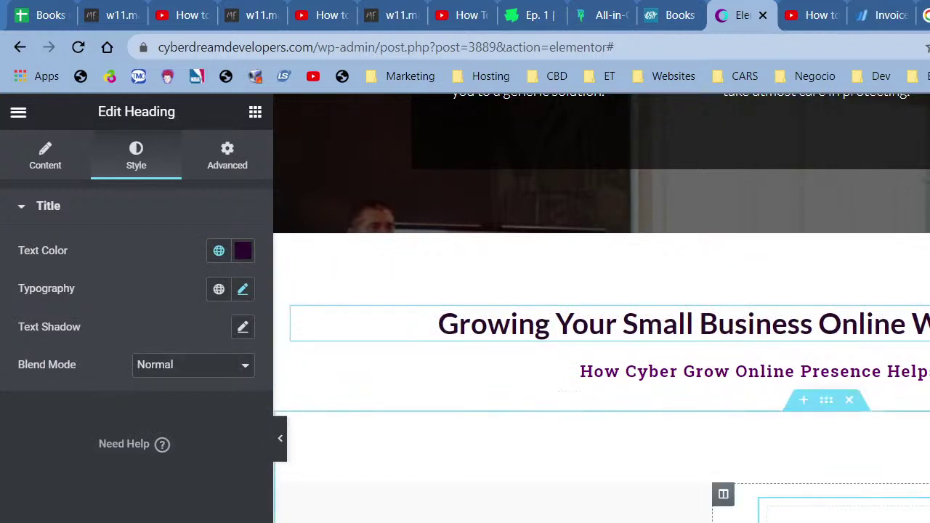
# Step: Remove the box shadow from the border styling of the first icon box's column
pyautogui.scroll(-5, 422, 498)
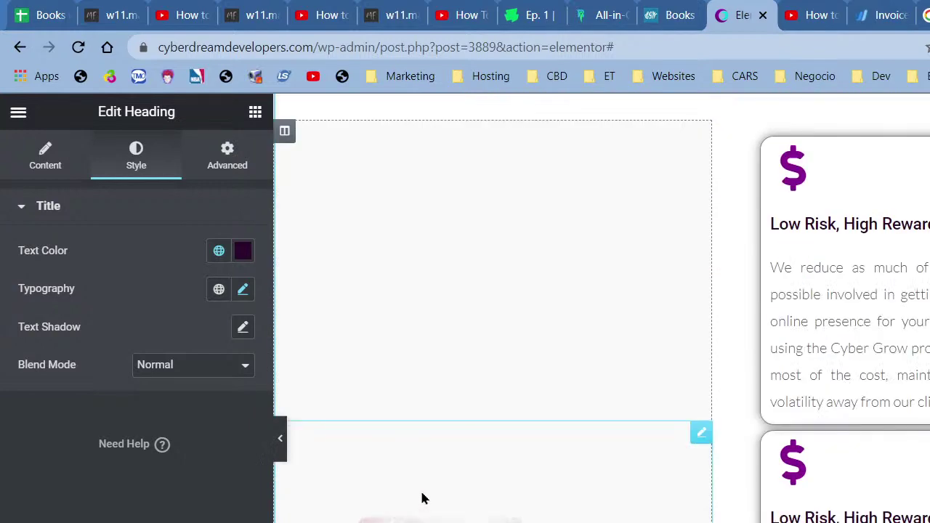
pyautogui.scroll(-5, 429, 450)
pyautogui.scroll(5, 500, 472)
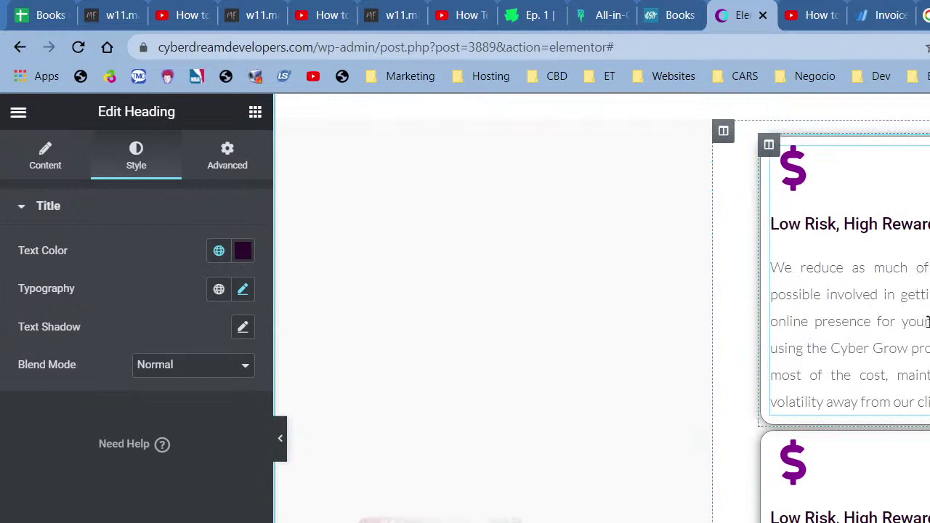
pyautogui.click(280, 447)
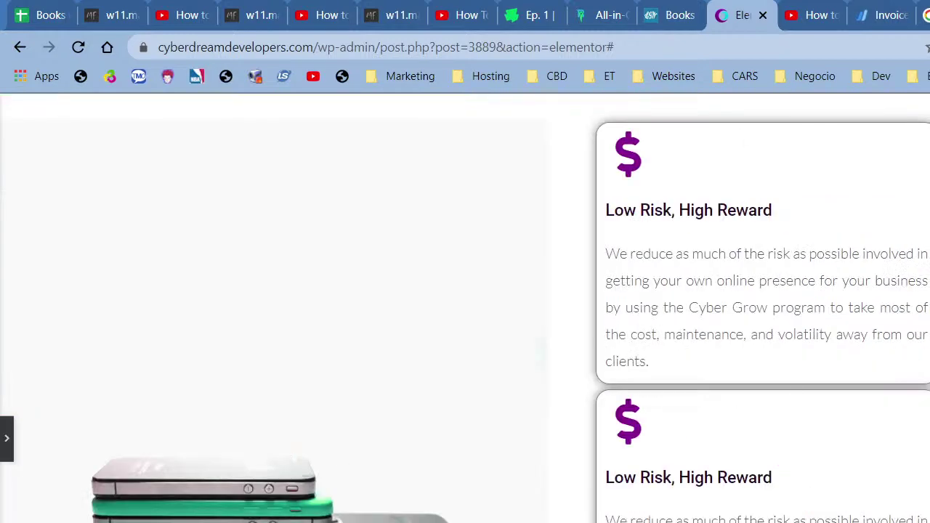
pyautogui.scroll(-4, 465, 305)
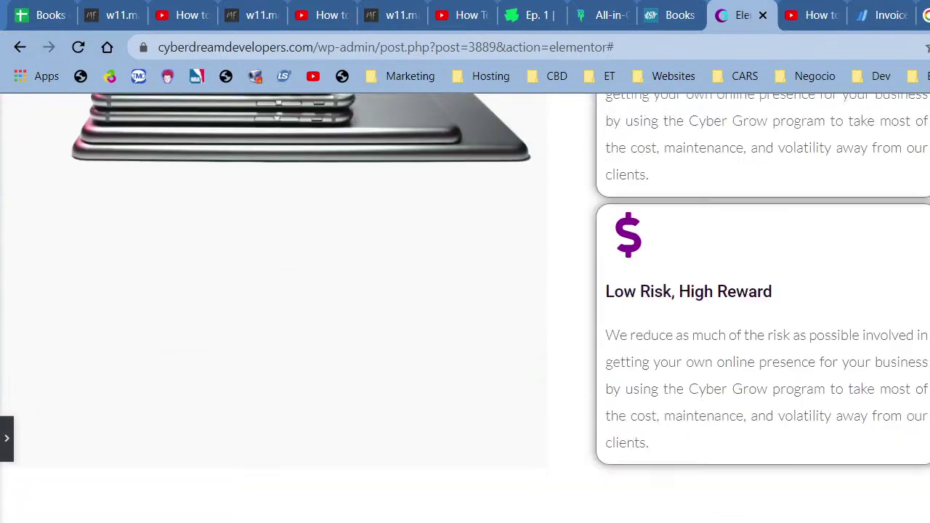
pyautogui.scroll(4, 465, 305)
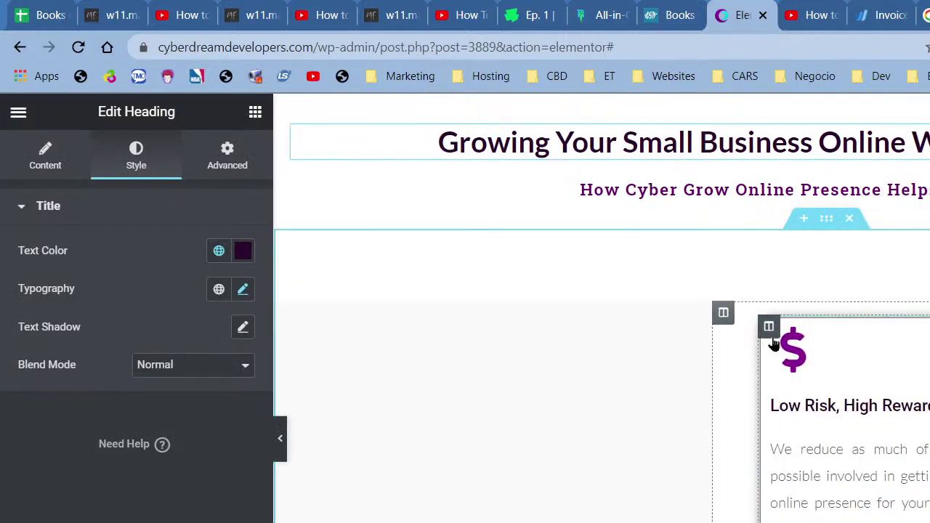
pyautogui.rightClick(772, 336)
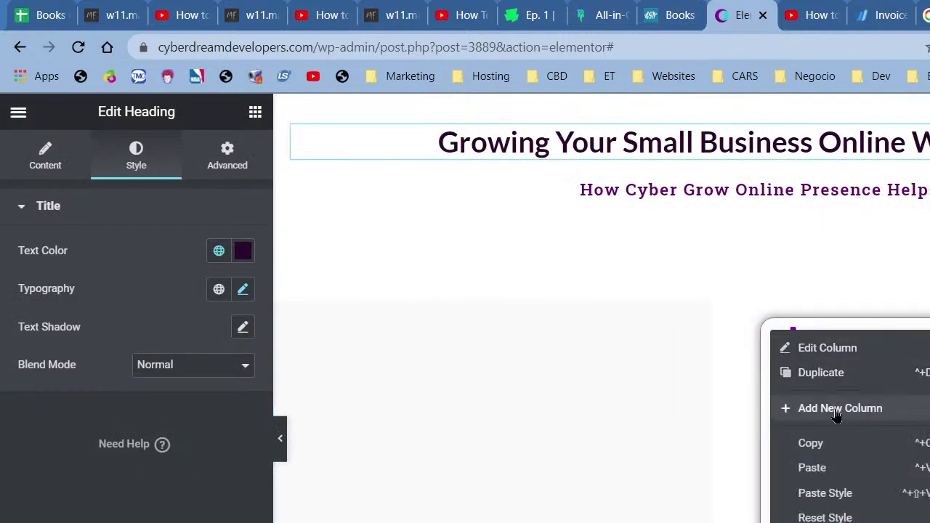
pyautogui.click(832, 350)
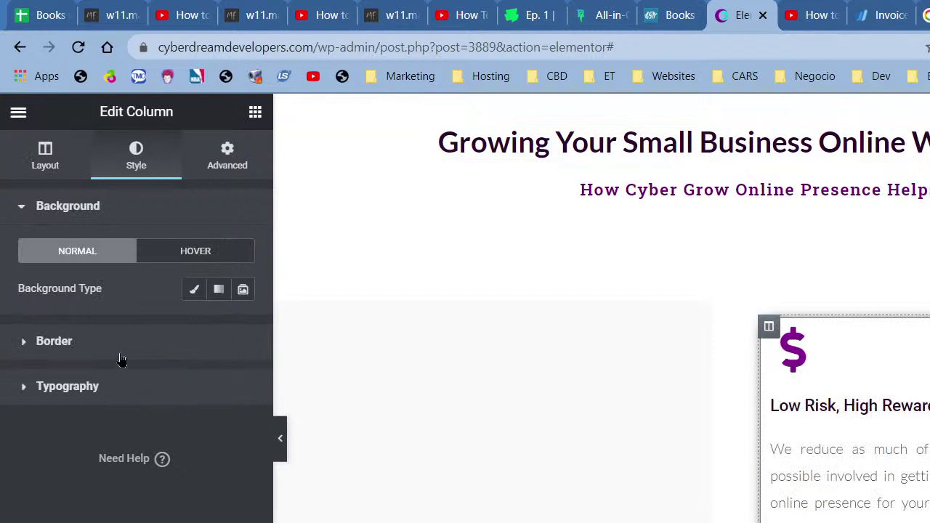
pyautogui.click(122, 359)
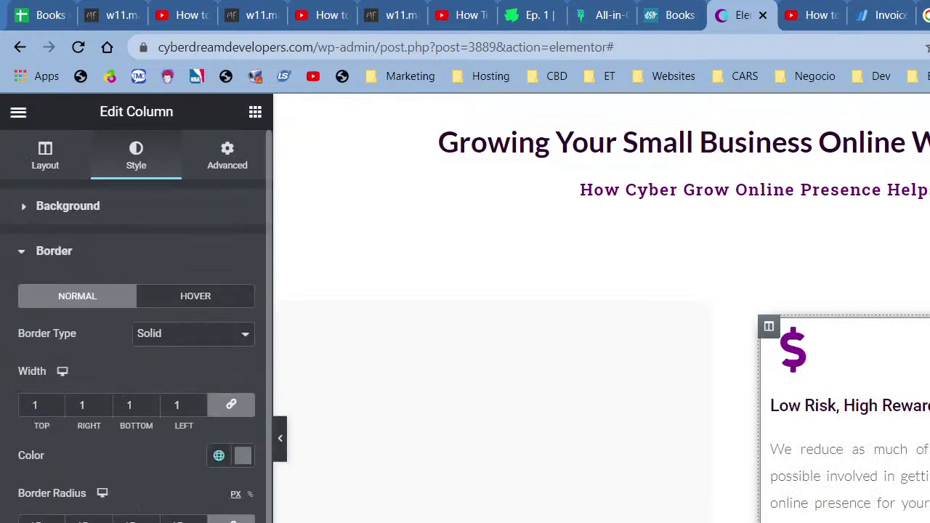
pyautogui.click(284, 454)
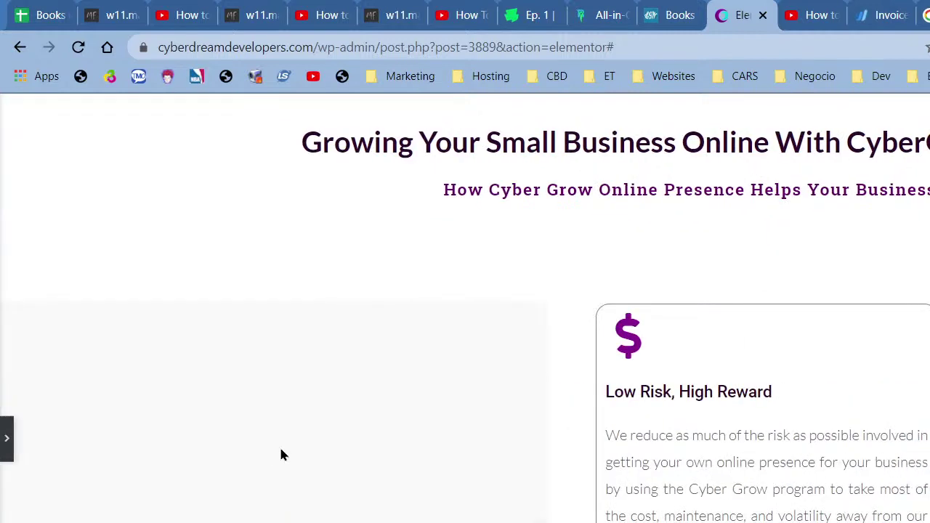
pyautogui.click(4, 423)
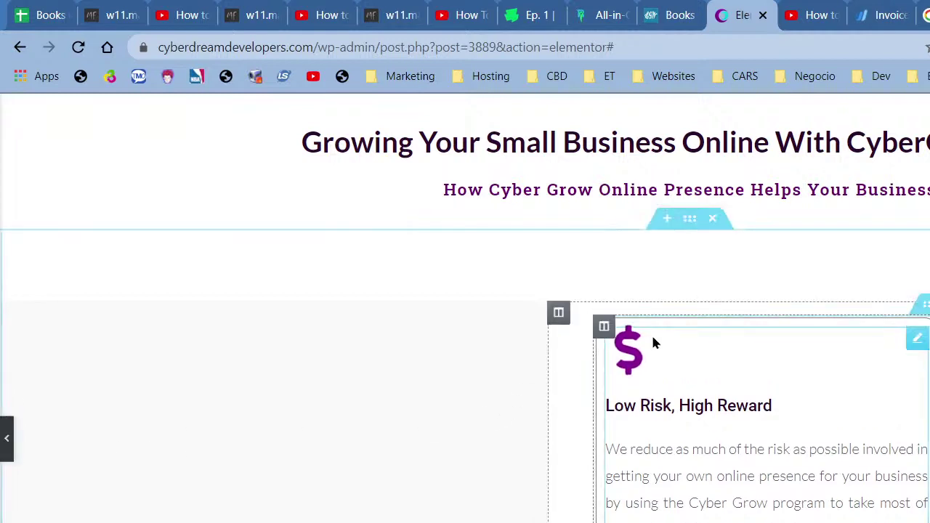
# Step: Copy the first icon box's column and paste its style onto the icon box column below it
pyautogui.click(607, 329)
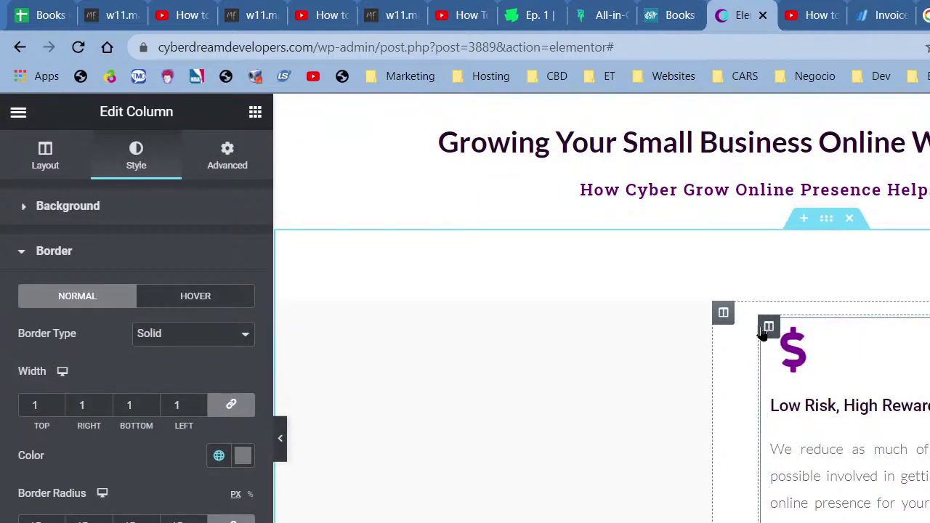
pyautogui.rightClick(764, 329)
pyautogui.click(822, 435)
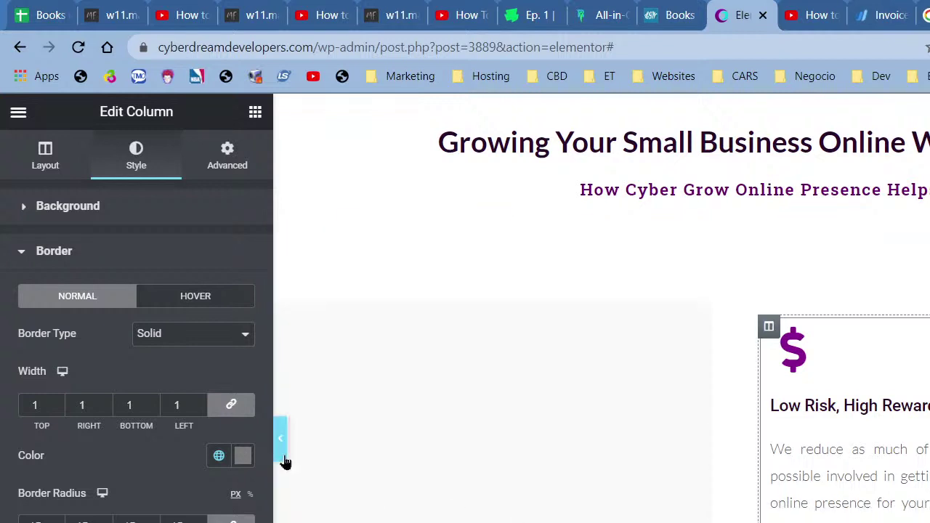
pyautogui.click(283, 459)
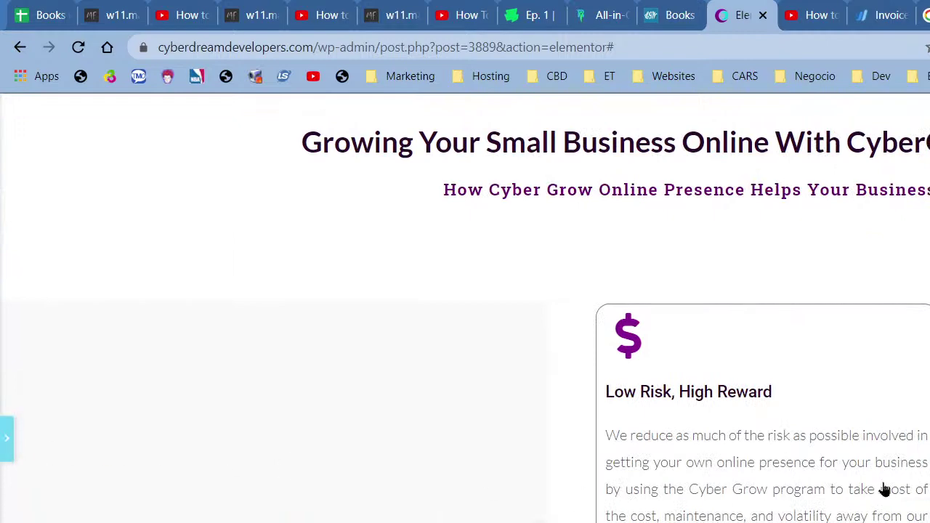
pyautogui.scroll(-4, 882, 482)
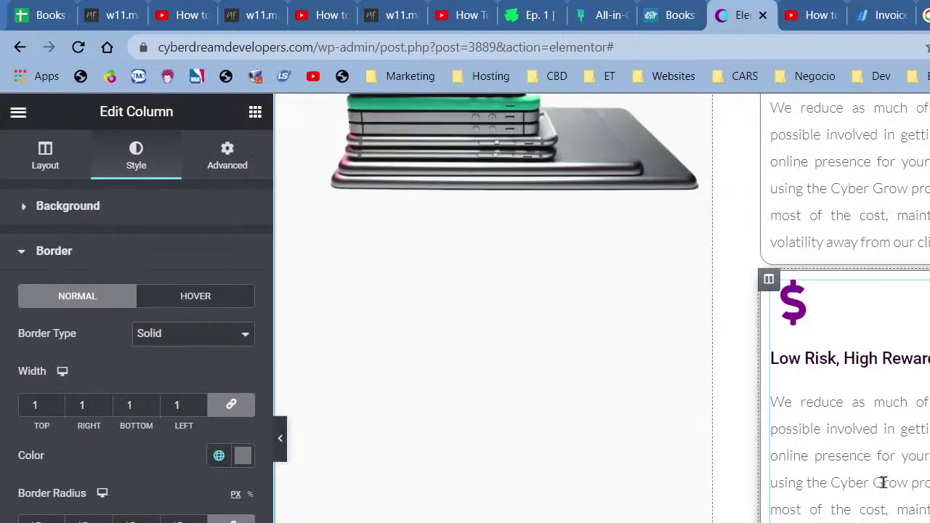
pyautogui.rightClick(768, 279)
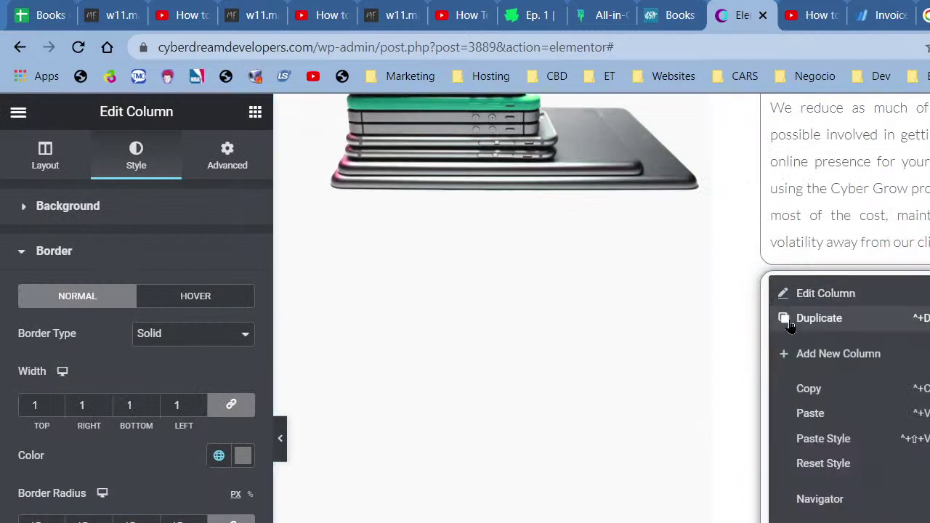
pyautogui.click(823, 438)
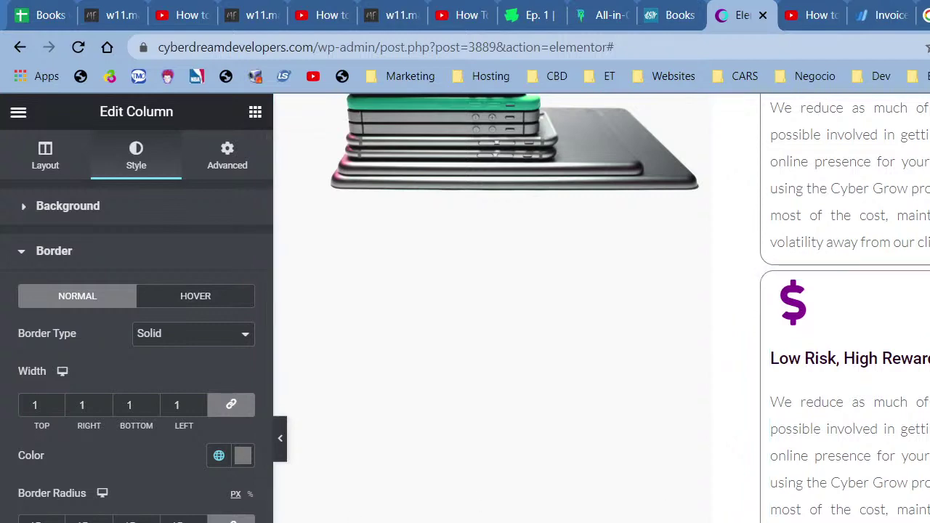
# Step: Copy the "100% Transparent" title text from the old dark benefits section
pyautogui.scroll(10, 563, 252)
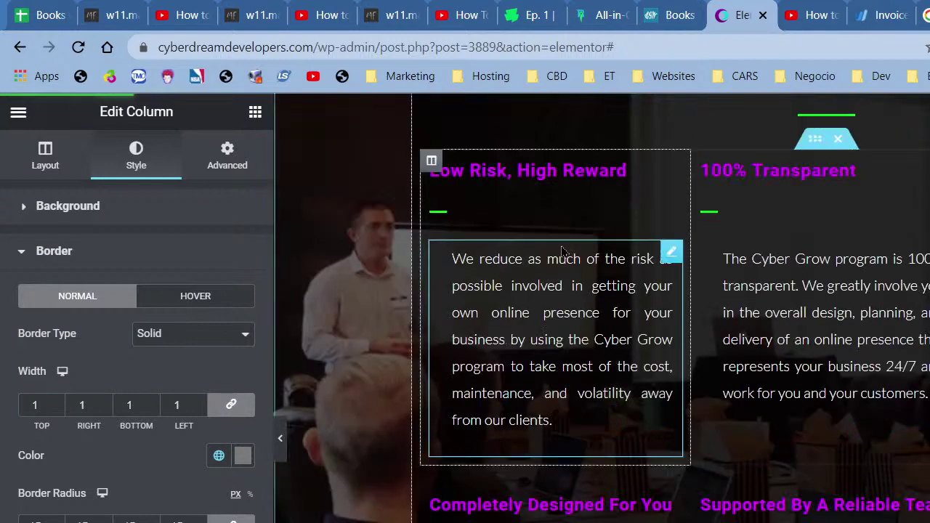
pyautogui.scroll(-6, 571, 253)
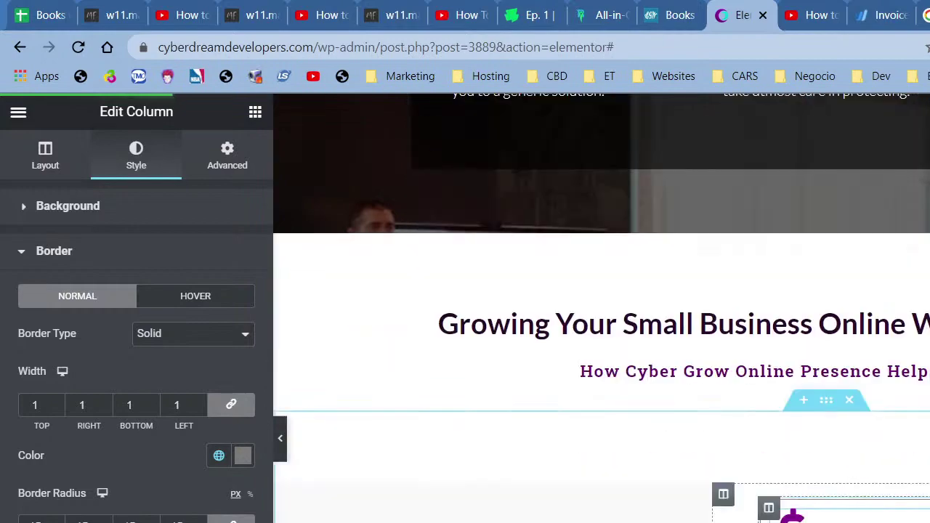
pyautogui.scroll(10, 819, 263)
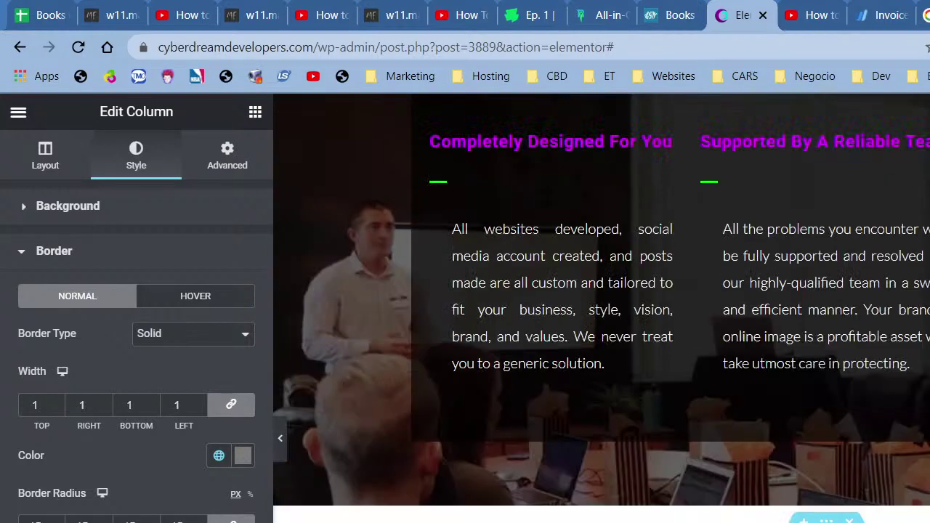
pyautogui.click(819, 263)
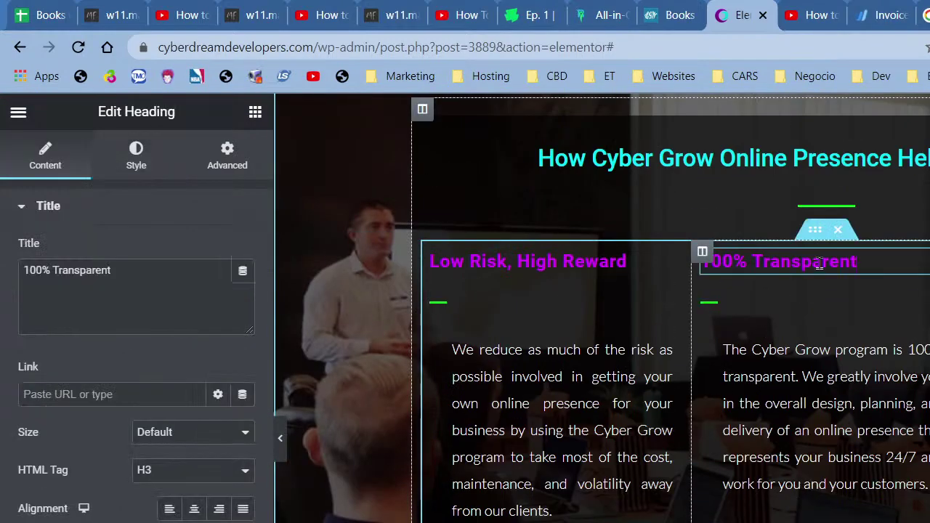
pyautogui.tripleClick(819, 263)
pyautogui.hotkey('ctrl', 'c')
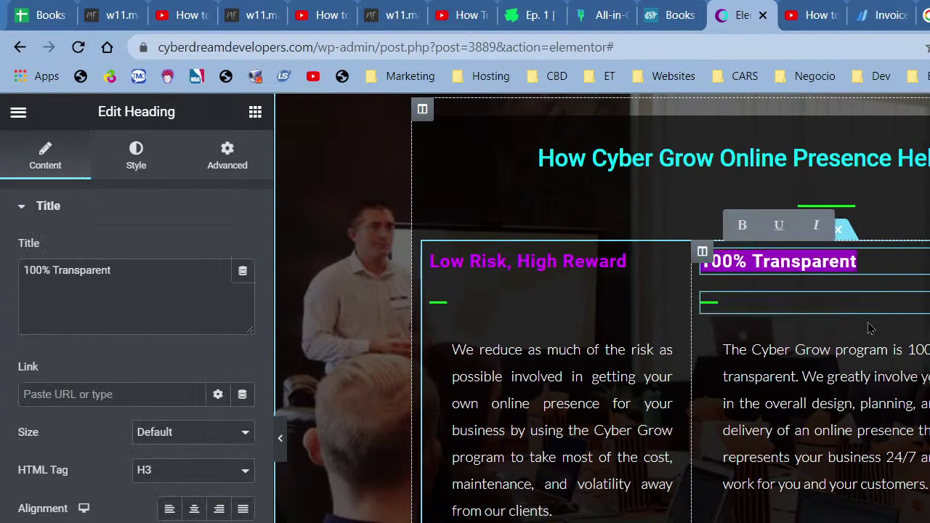
pyautogui.scroll(-10, 819, 263)
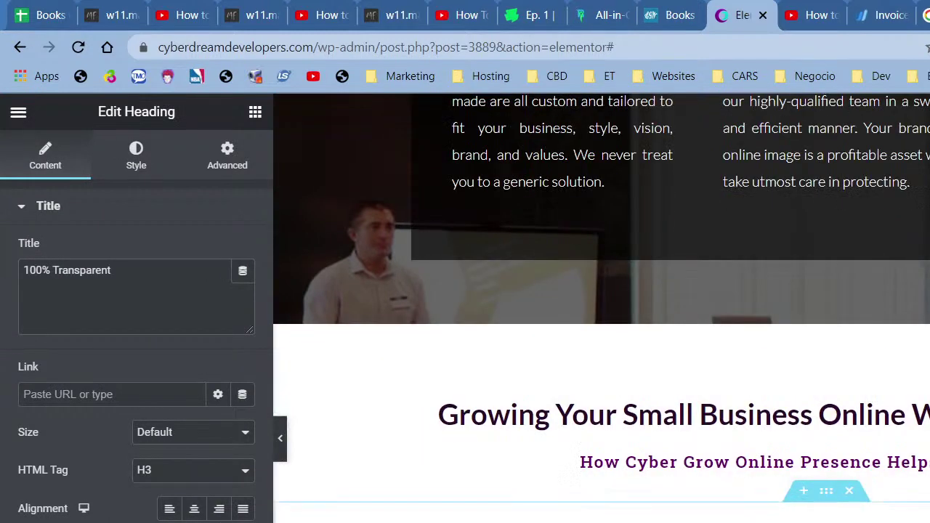
pyautogui.scroll(-4, 602, 308)
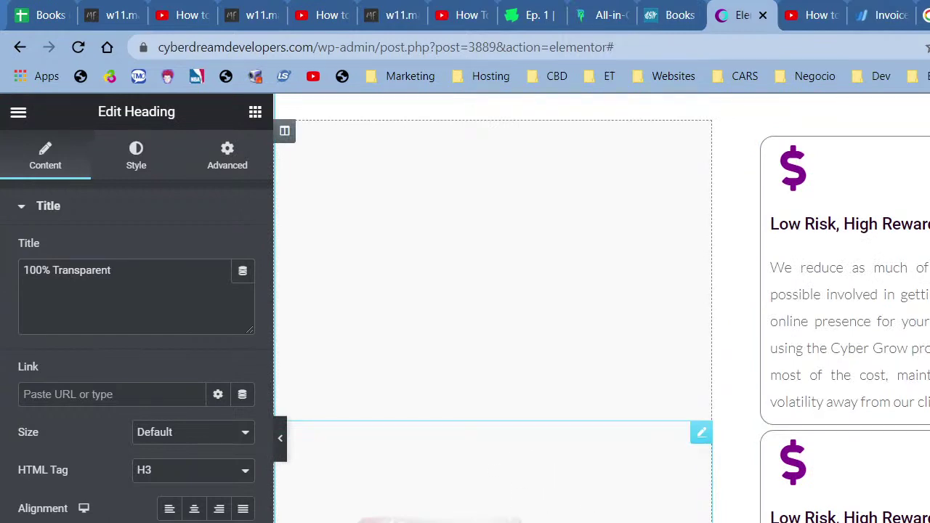
# Step: Switch to the unDraw site and look through its website-themed illustrations for one suited to the benefits section
pyautogui.hotkey('ctrl', '9')
pyautogui.scroll(15, 578, 471)
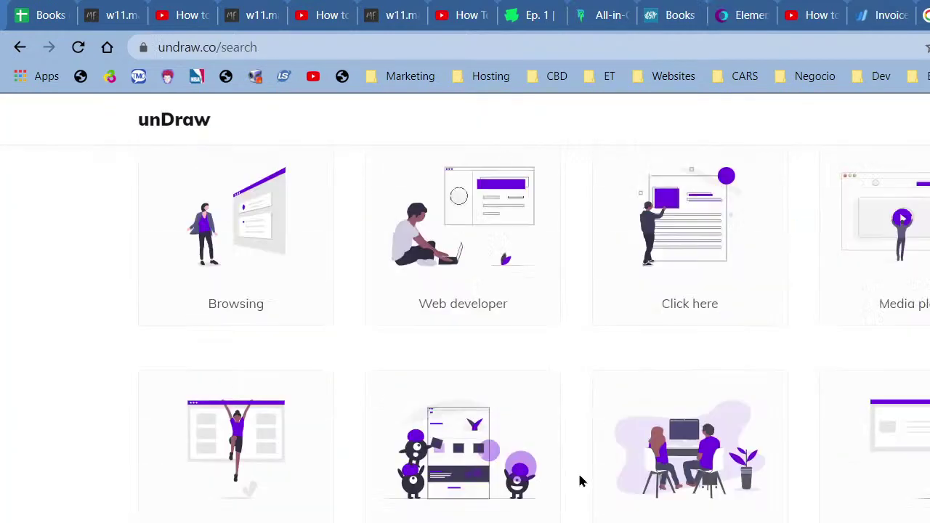
pyautogui.scroll(1, 578, 481)
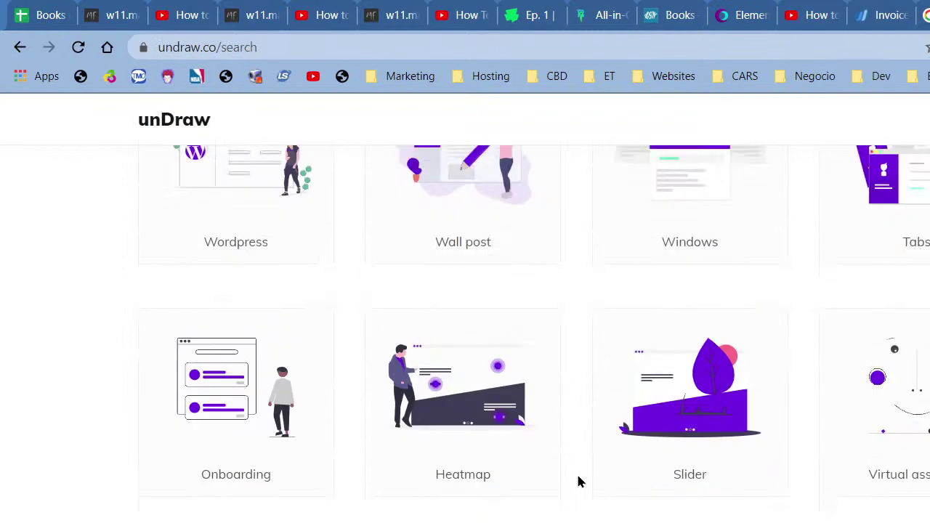
pyautogui.scroll(8, 578, 481)
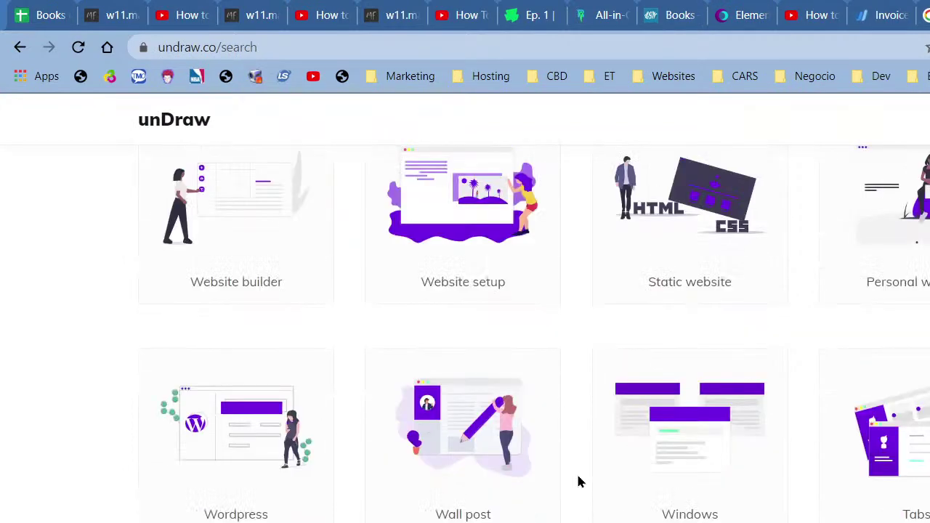
pyautogui.scroll(-15, 579, 481)
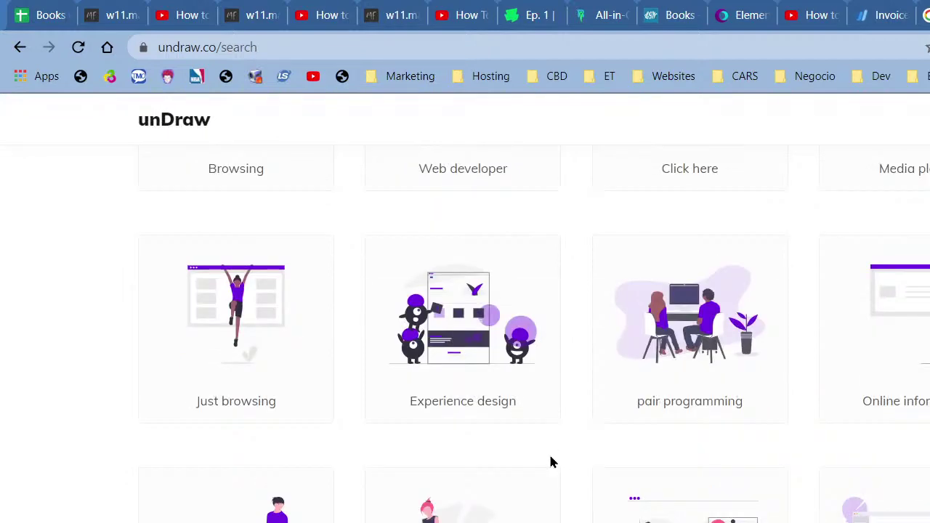
pyautogui.scroll(-8, 550, 461)
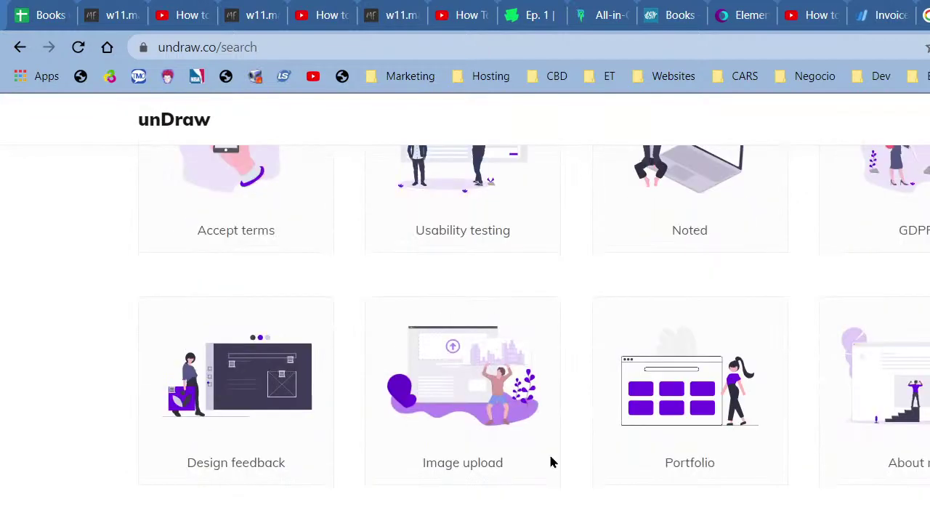
pyautogui.scroll(-2, 550, 461)
pyautogui.scroll(-1, 550, 461)
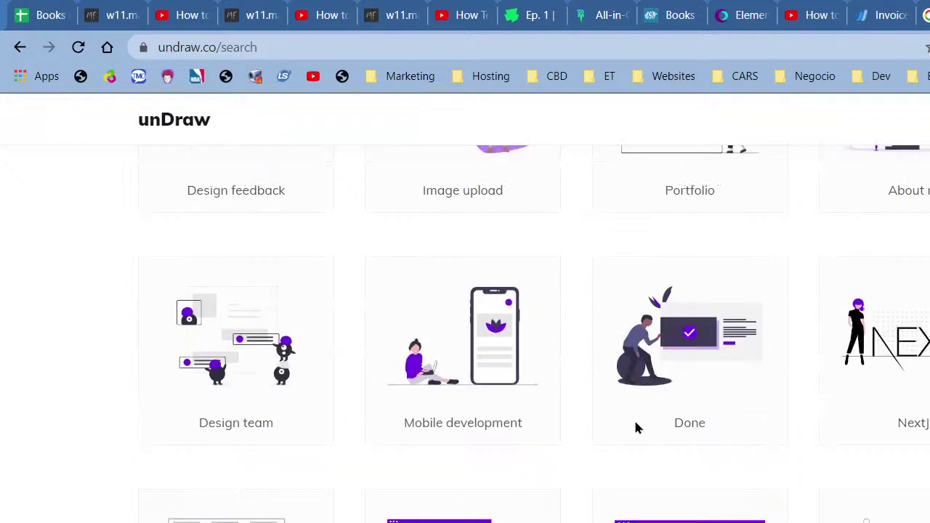
# Step: Return to the Elementor editor and replace the second icon box's title with the copied text "100% Transparent"
pyautogui.click(769, 7)
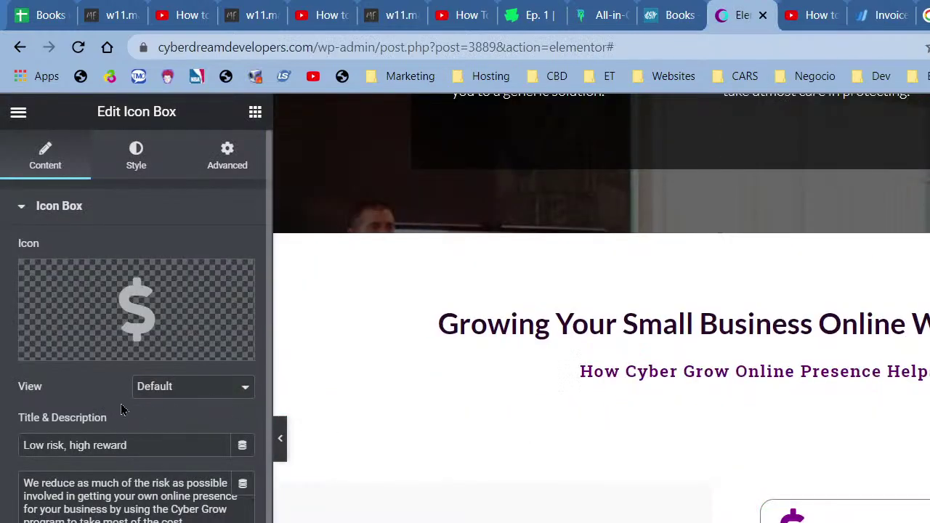
pyautogui.click(142, 442)
pyautogui.hotkey('ctrl', 'a')
pyautogui.hotkey('ctrl', 'v')
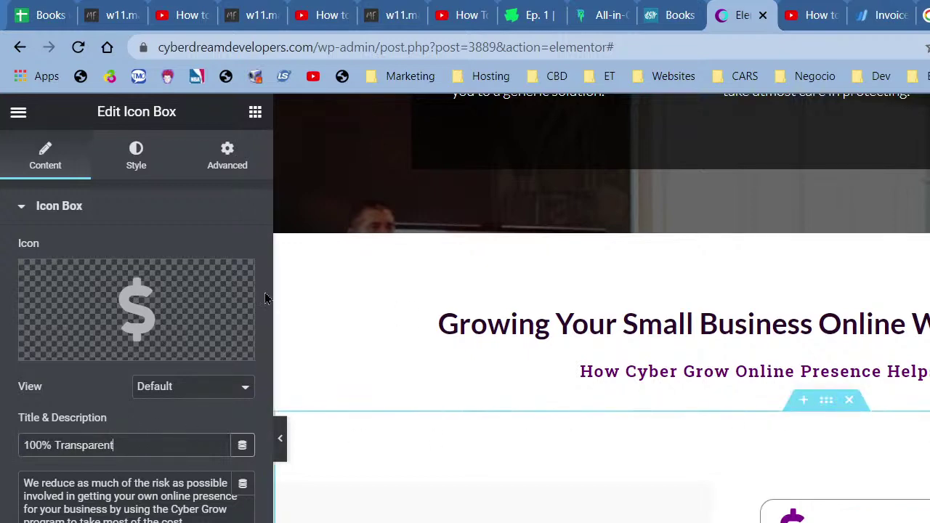
# Step: Open the description text under "100% Transparent" in the old dark benefits section for editing
pyautogui.scroll(5, 927, 343)
pyautogui.scroll(4, 903, 382)
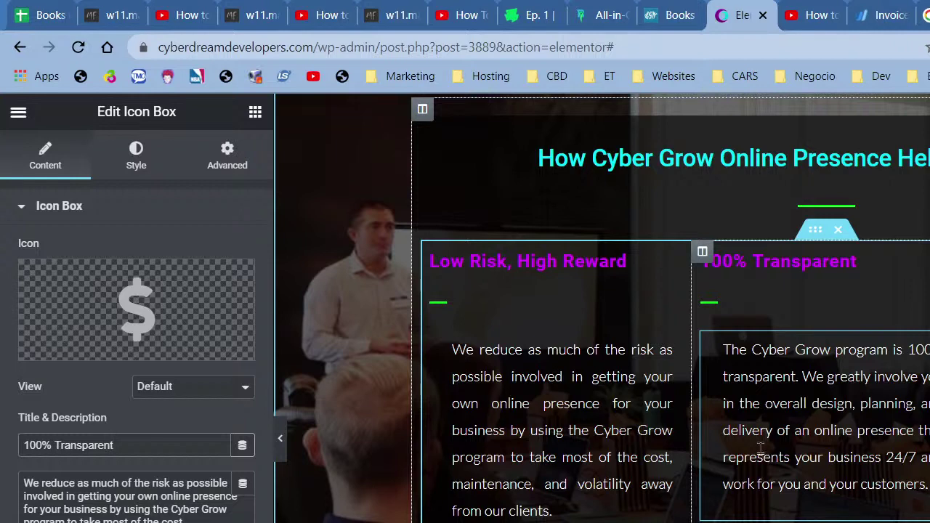
pyautogui.click(223, 517)
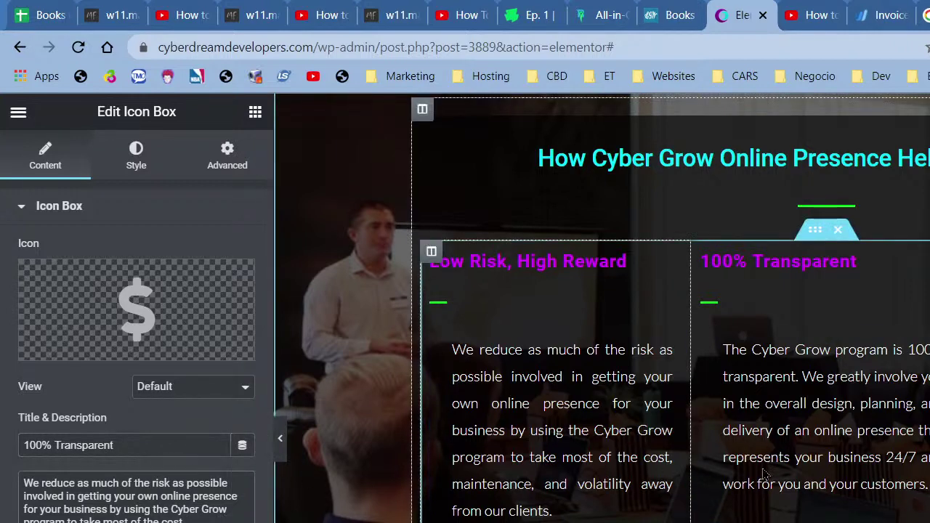
pyautogui.click(923, 484)
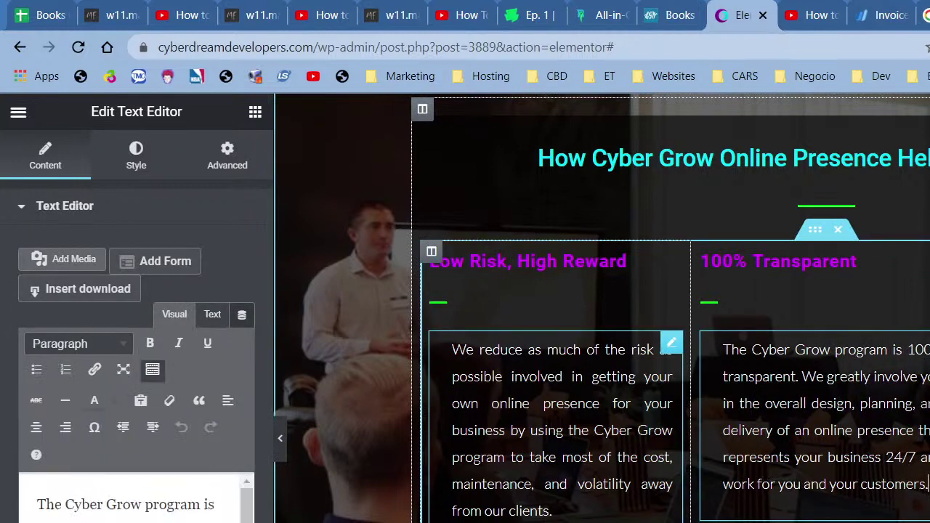
# Step: Replace the 100% Transparent icon box's description with the paragraph copied from the old section's 100% Transparent column
pyautogui.click(228, 479)
pyautogui.hotkey('ctrl', 'a')
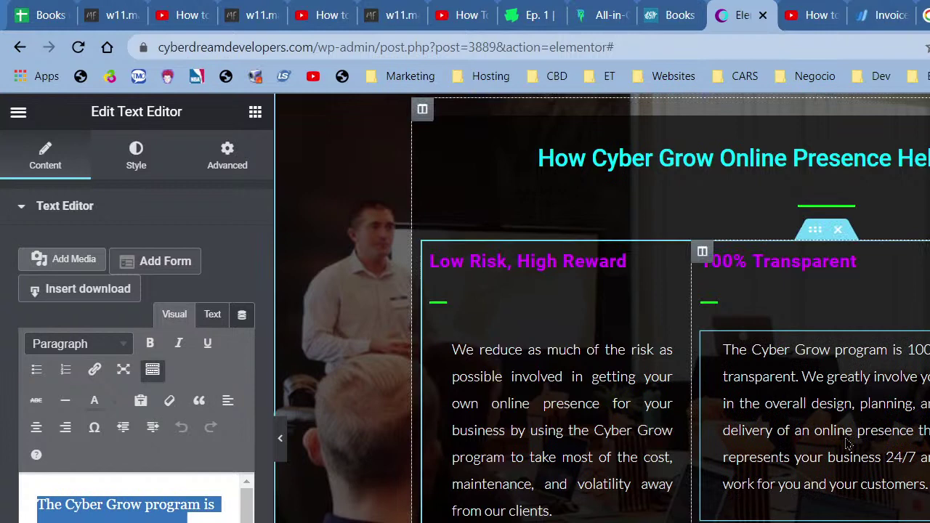
pyautogui.scroll(-7, 849, 443)
pyautogui.click(927, 497)
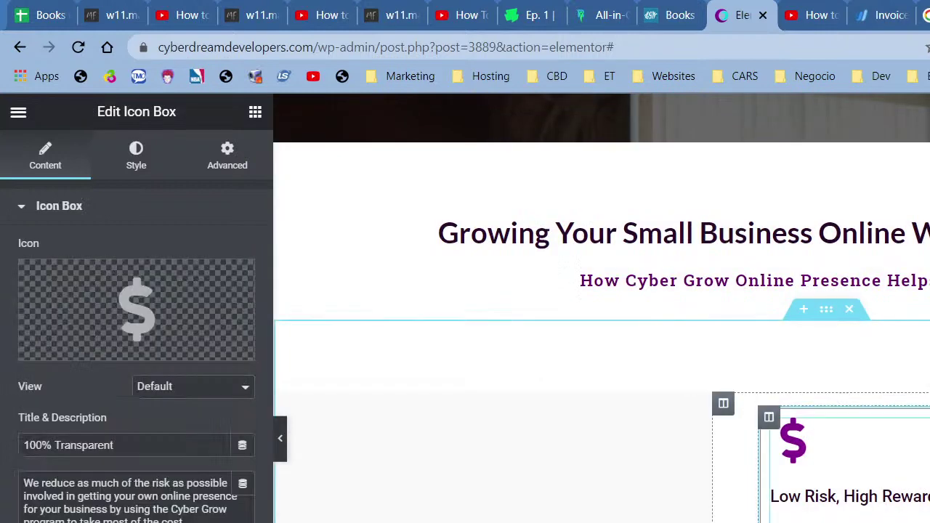
pyautogui.click(130, 509)
pyautogui.hotkey('ctrl', 'a')
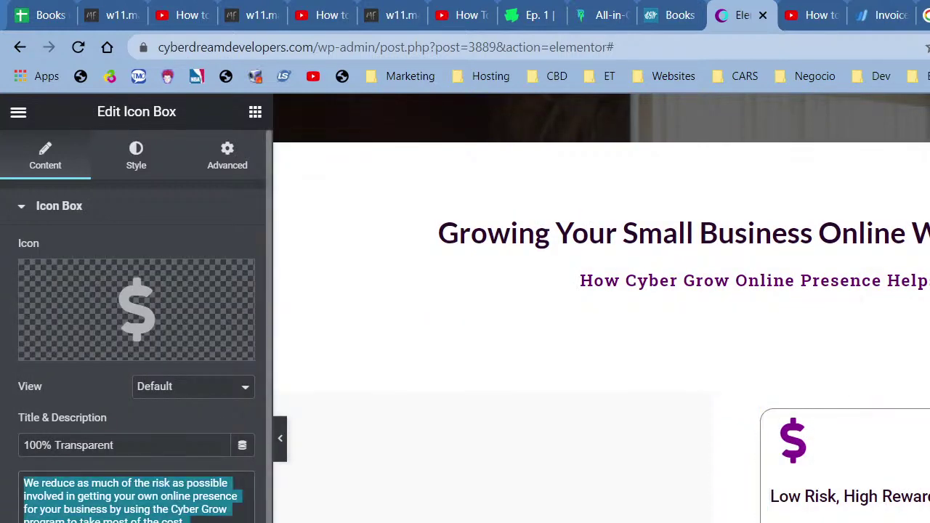
pyautogui.hotkey('ctrl', 'v')
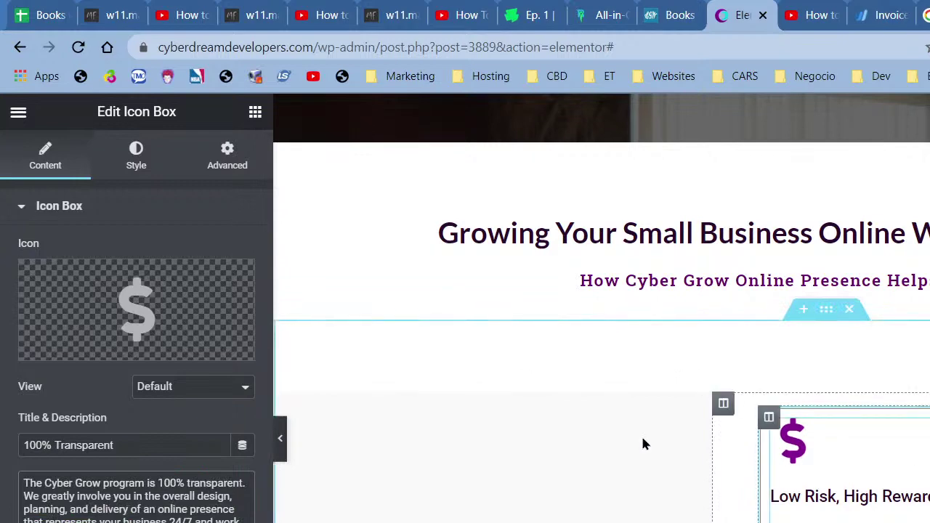
# Step: Search the icon library for "hand" and change the 100% Transparent box's icon to the handshake
pyautogui.click(187, 306)
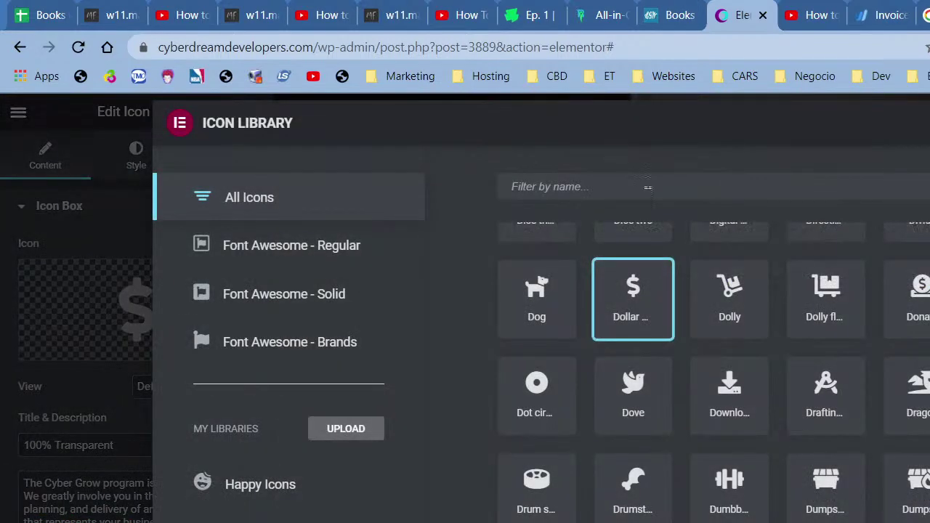
pyautogui.click(654, 191)
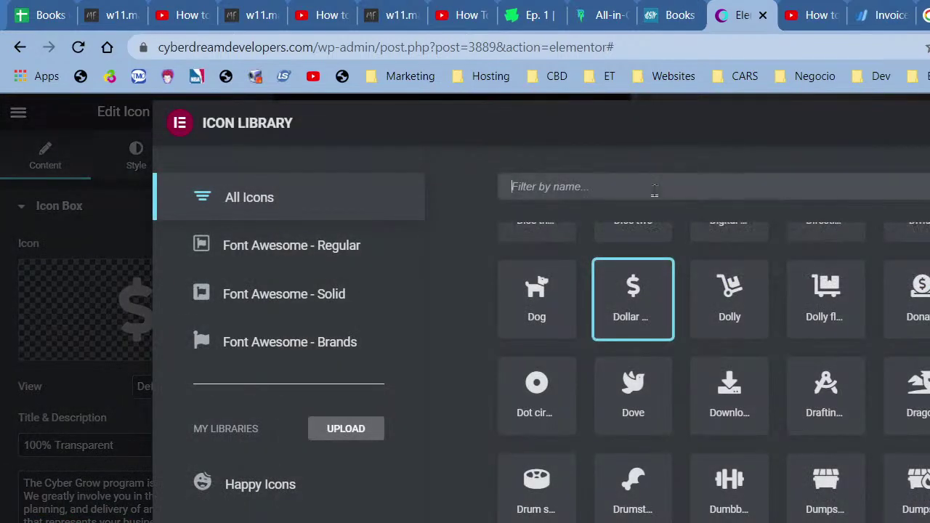
pyautogui.write('ha')
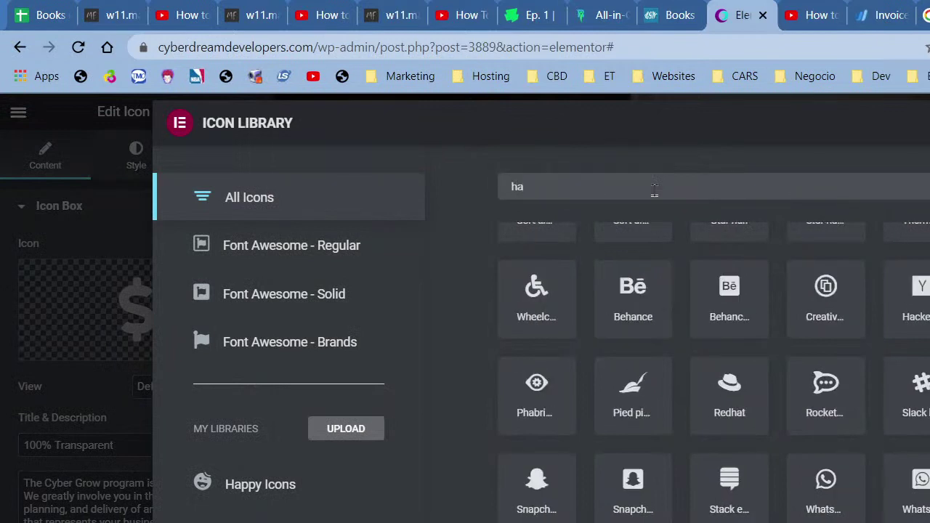
pyautogui.write('nd')
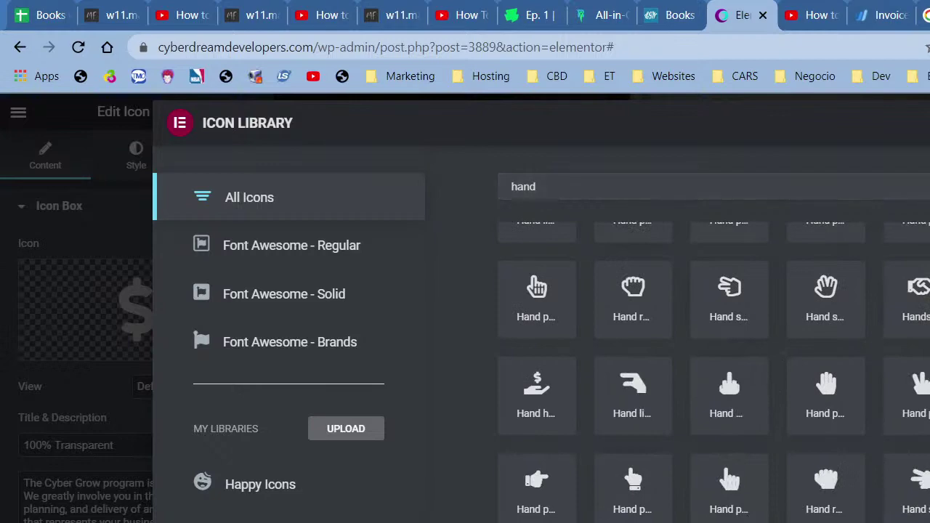
pyautogui.click(929, 522)
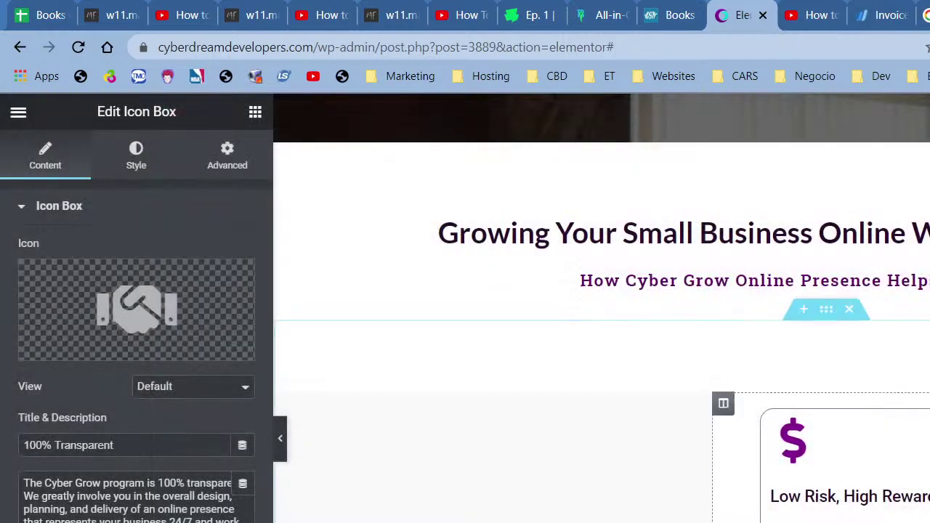
# Step: Copy the old section's heading "No Hidden Fees or Hassle" into the title of the next icon box, below Low Risk, High Reward
pyautogui.scroll(-3, 923, 415)
pyautogui.scroll(-1, 882, 498)
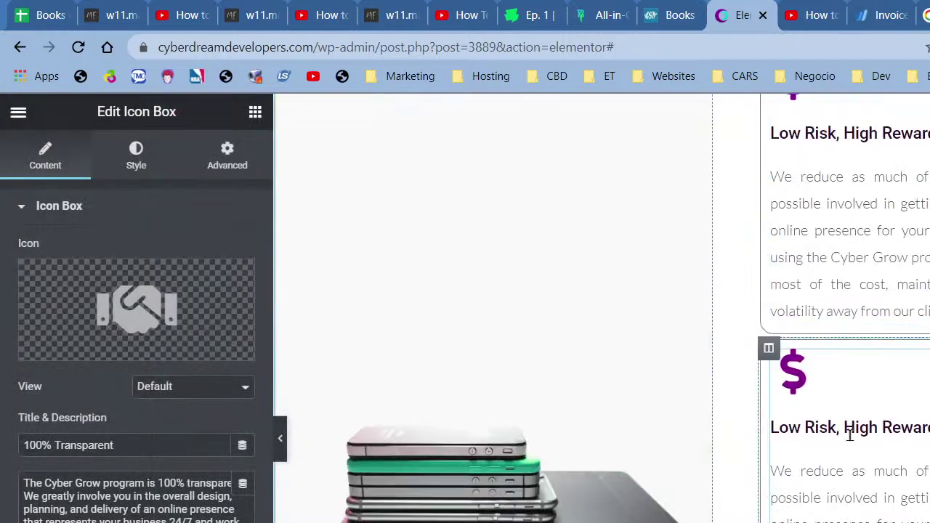
pyautogui.scroll(-5, 828, 421)
pyautogui.scroll(3, 802, 413)
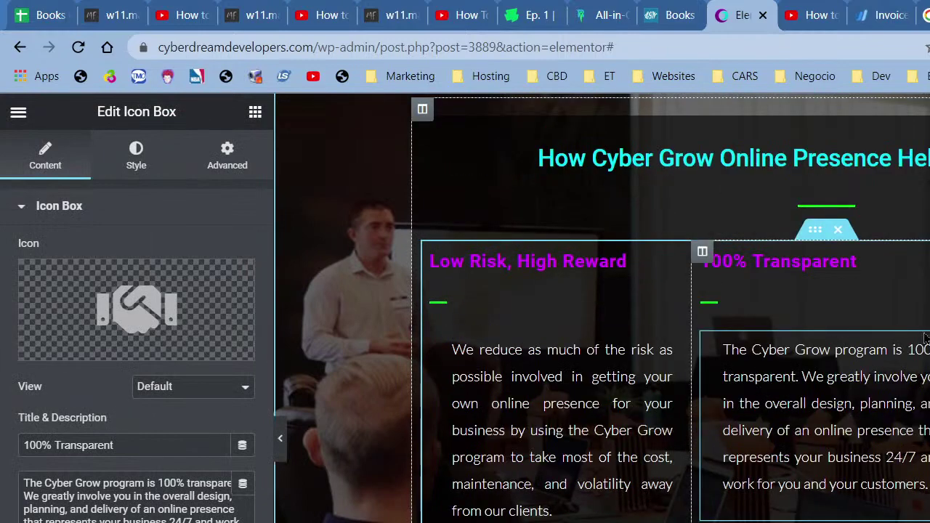
pyautogui.click(785, 293)
pyautogui.doubleClick(133, 270)
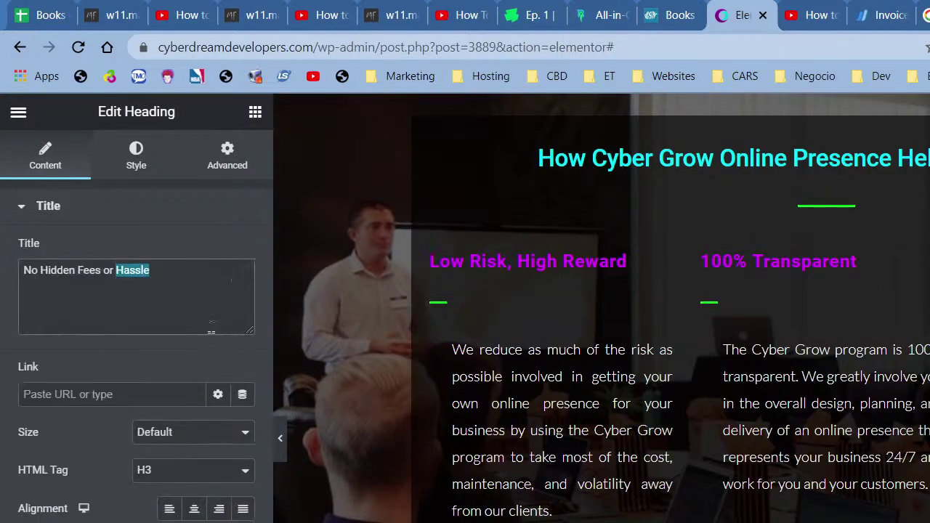
pyautogui.hotkey('ctrl', 'a')
pyautogui.hotkey('ctrl', 'c')
pyautogui.scroll(-10, 877, 497)
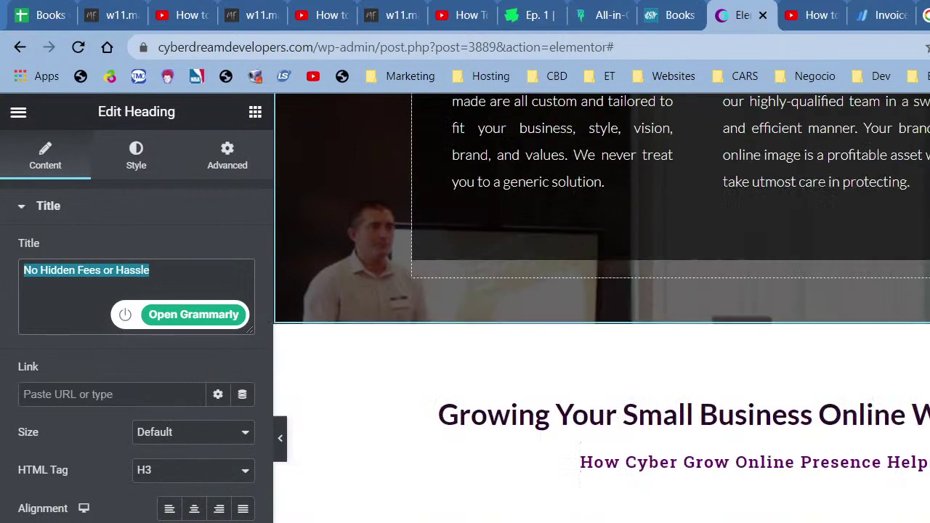
pyautogui.click(835, 514)
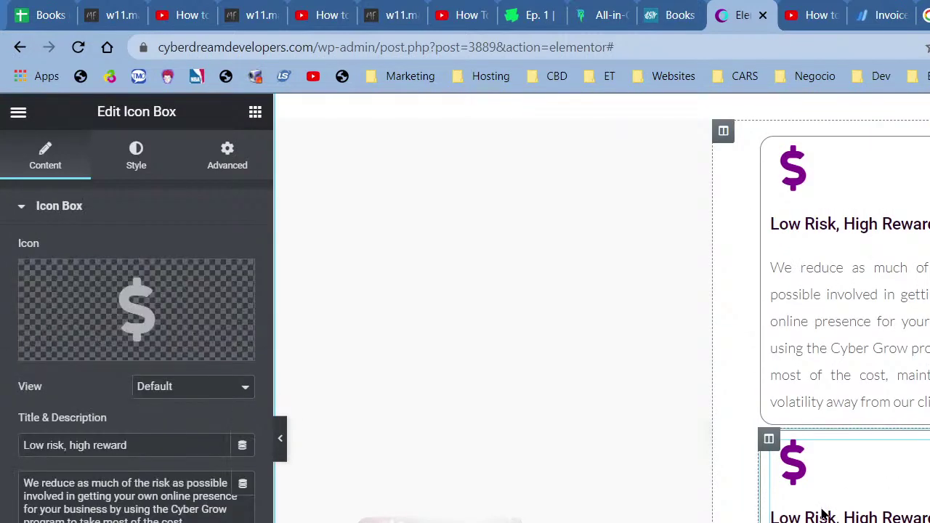
pyautogui.click(210, 450)
pyautogui.hotkey('ctrl', 'a')
pyautogui.hotkey('ctrl', 'v')
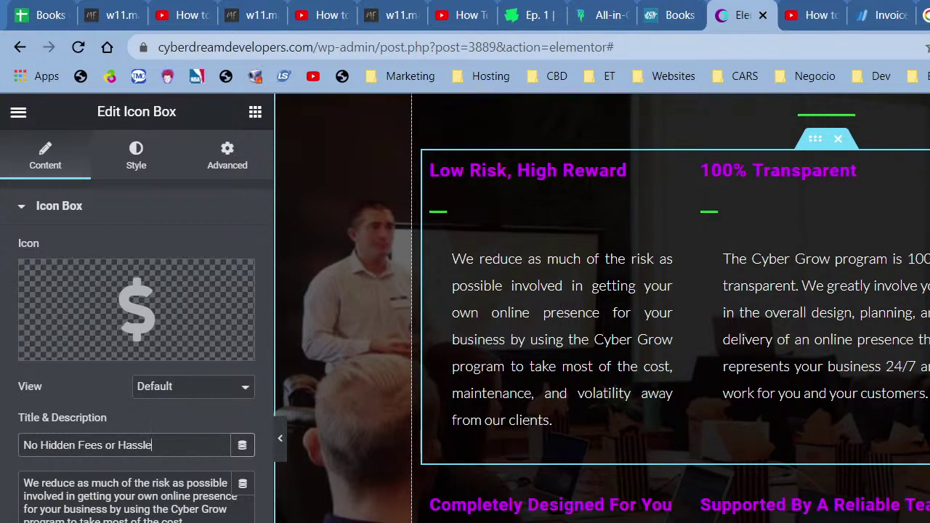
# Step: Replace the No Hidden Fees or Hassle box's description with the old section's paragraph starting "All fees involved in the Cyber Grow Online Presence program"
pyautogui.click(556, 349)
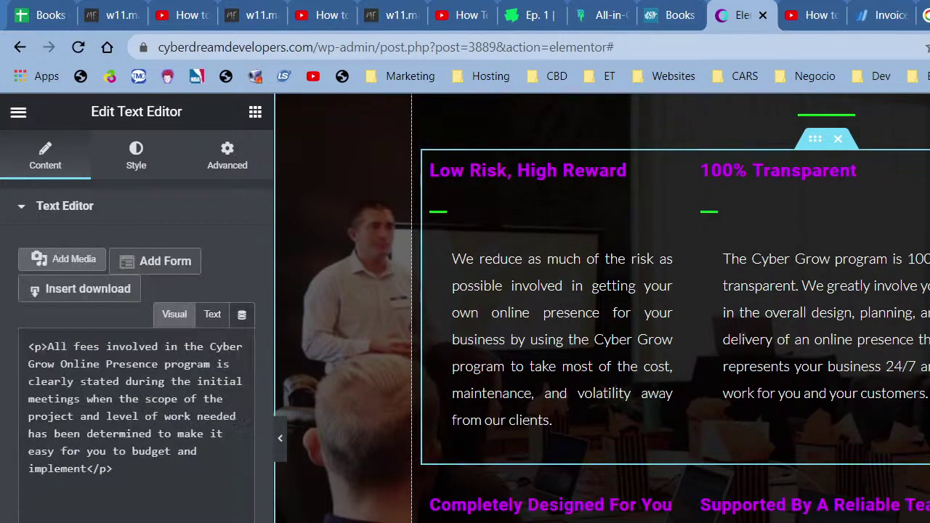
pyautogui.click(109, 509)
pyautogui.hotkey('ctrl', 'a')
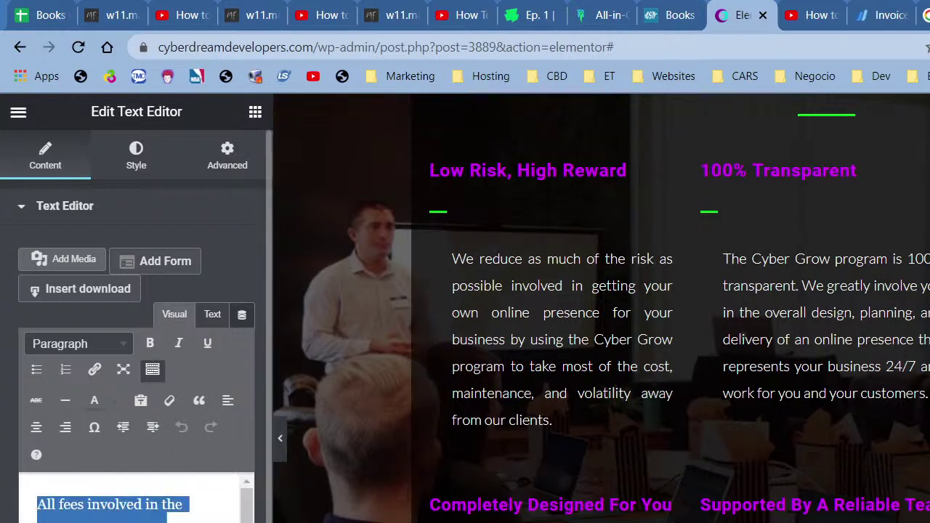
pyautogui.scroll(-10, 601, 308)
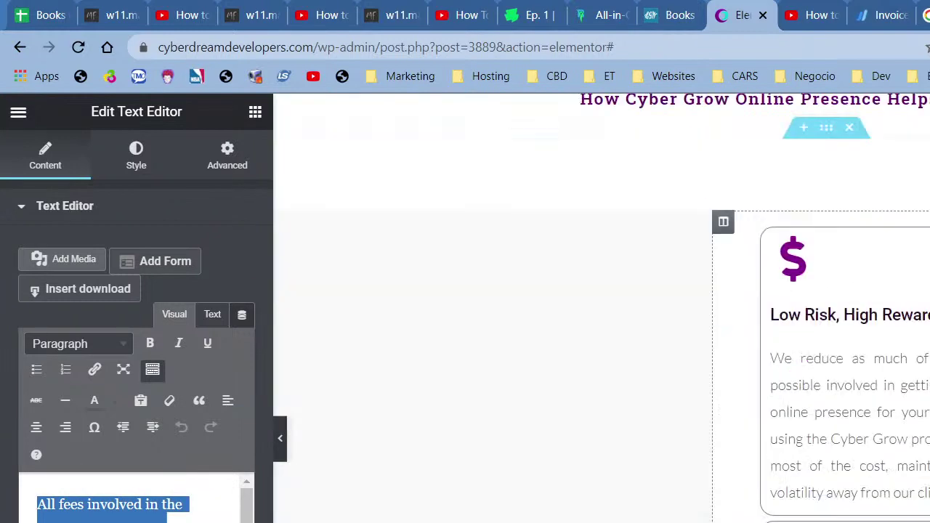
pyautogui.scroll(-5, 866, 366)
pyautogui.click(865, 365)
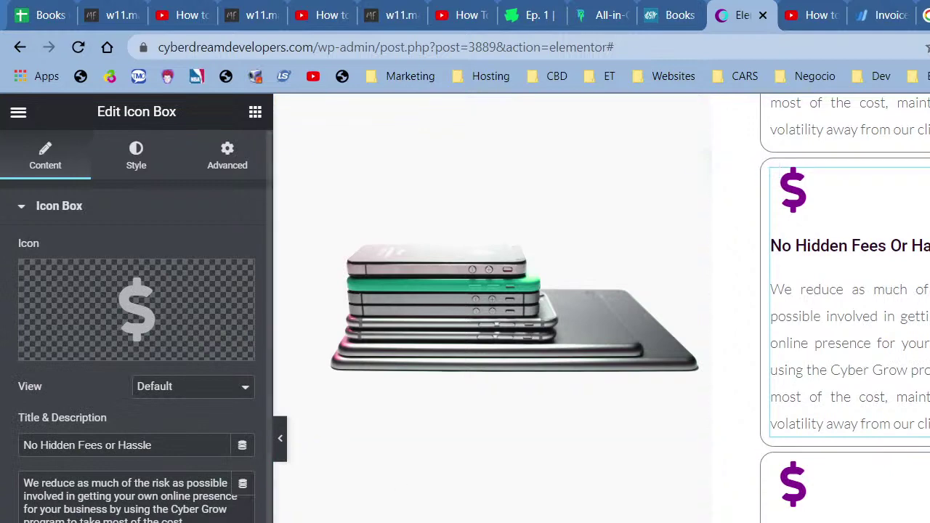
pyautogui.click(130, 502)
pyautogui.hotkey('ctrl', 'a')
pyautogui.hotkey('ctrl', 'v')
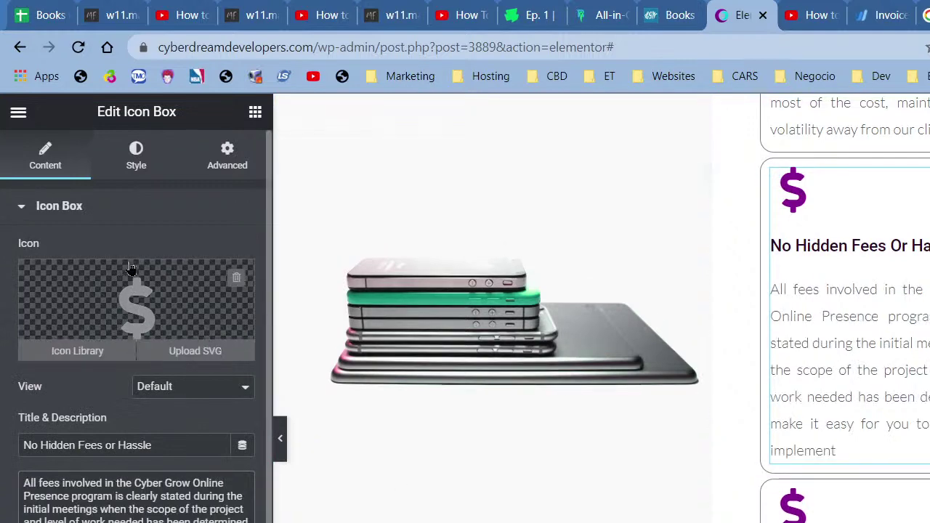
# Step: Search the icon library for "smi" and set the outlined Smile icon on the No Hidden Fees or Hassle box
pyautogui.click(130, 266)
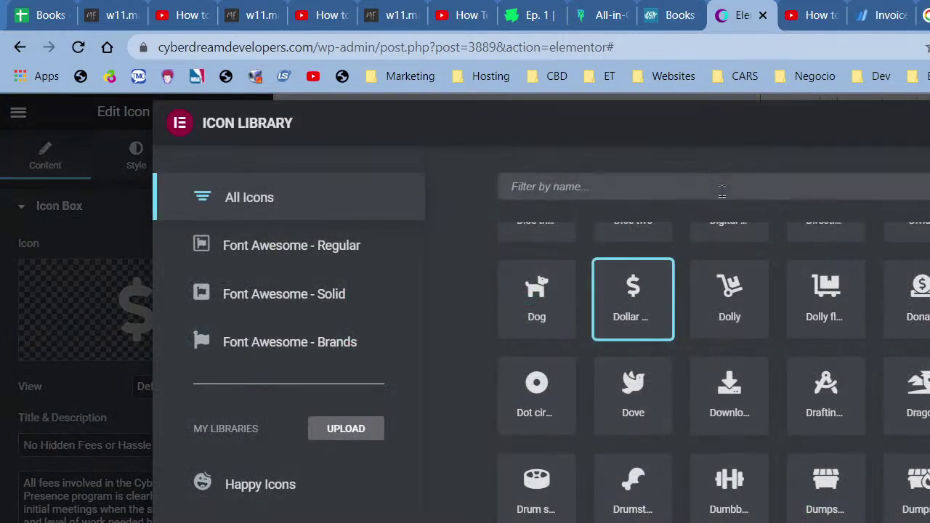
pyautogui.click(722, 190)
pyautogui.write('smi')
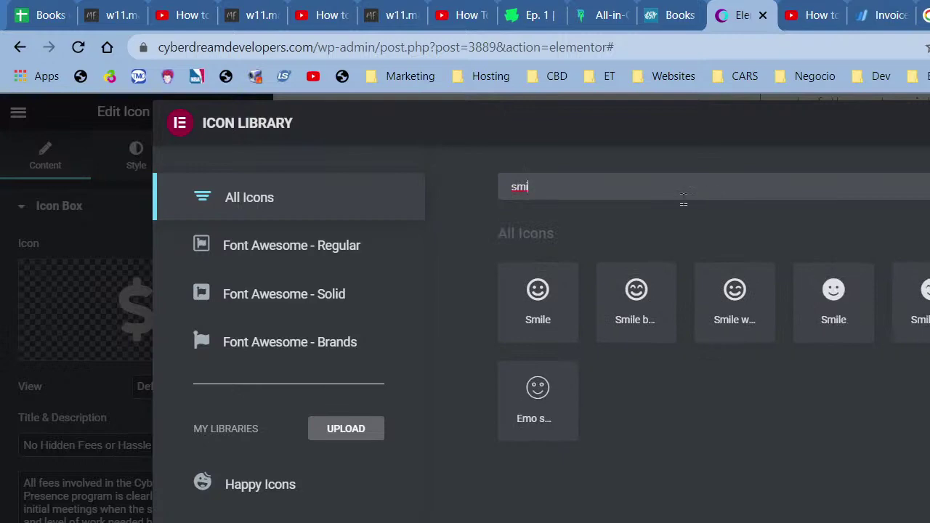
pyautogui.click(550, 287)
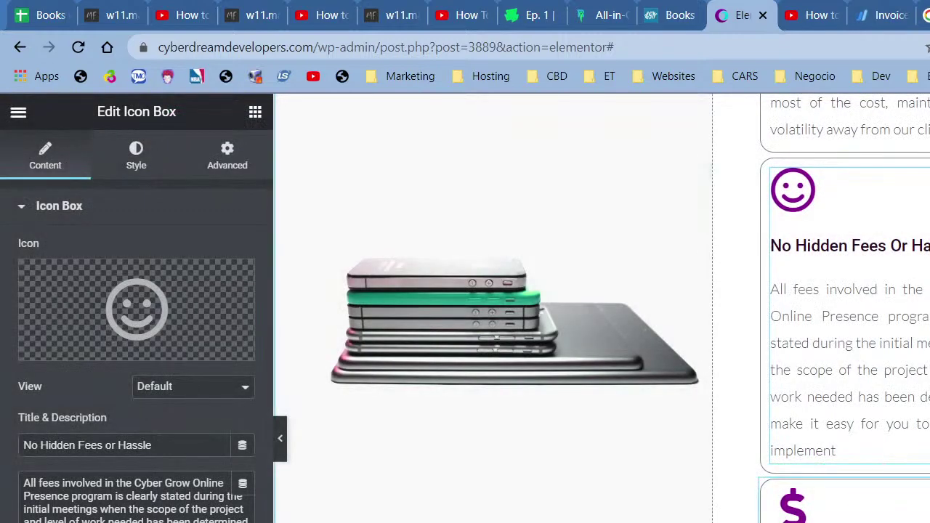
# Step: Copy the old section's heading "Completely Designed for you" into the title of the next unedited icon box
pyautogui.scroll(1, 603, 308)
pyautogui.scroll(15, 603, 308)
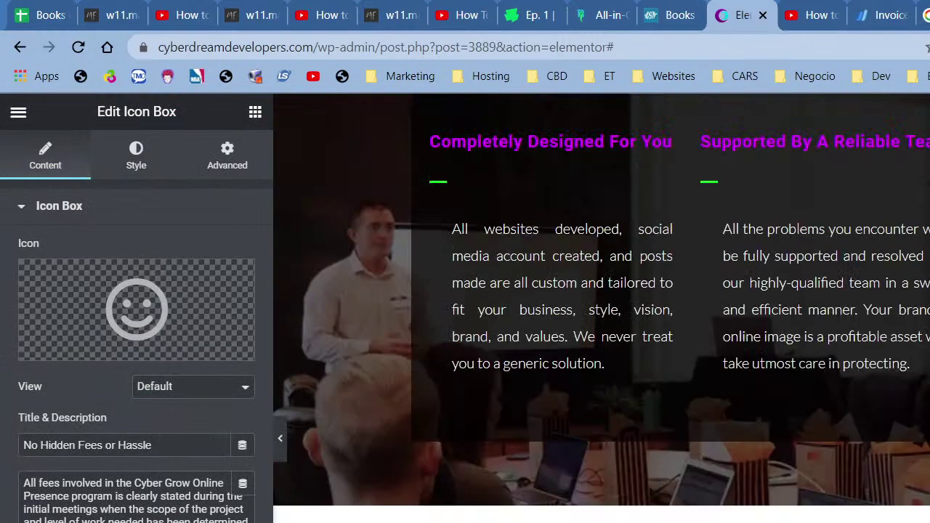
pyautogui.scroll(-1, 531, 505)
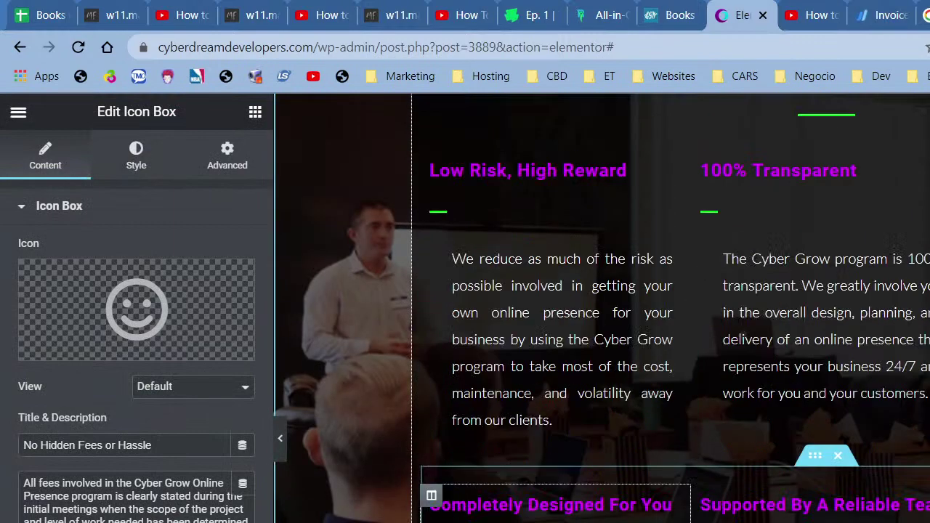
pyautogui.click(514, 507)
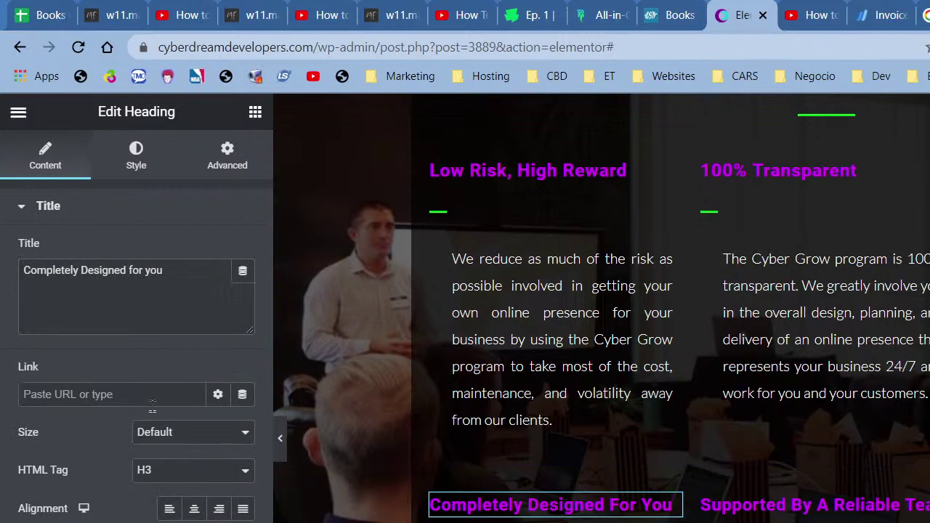
pyautogui.click(159, 327)
pyautogui.hotkey('ctrl', 'a')
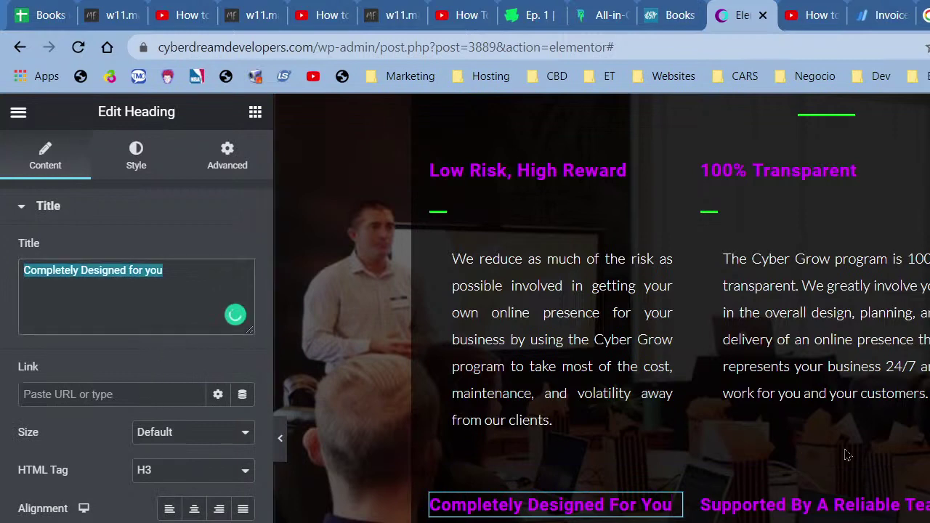
pyautogui.scroll(-4, 847, 456)
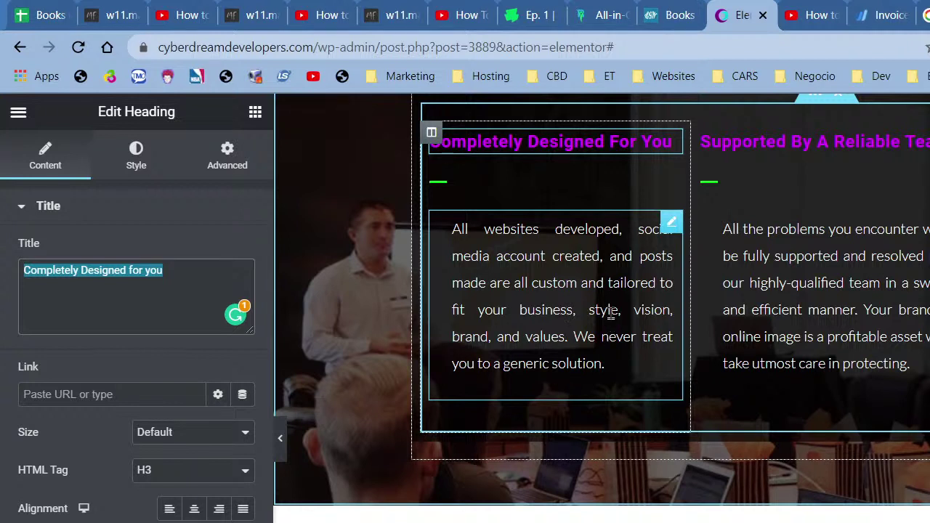
pyautogui.scroll(-10, 605, 301)
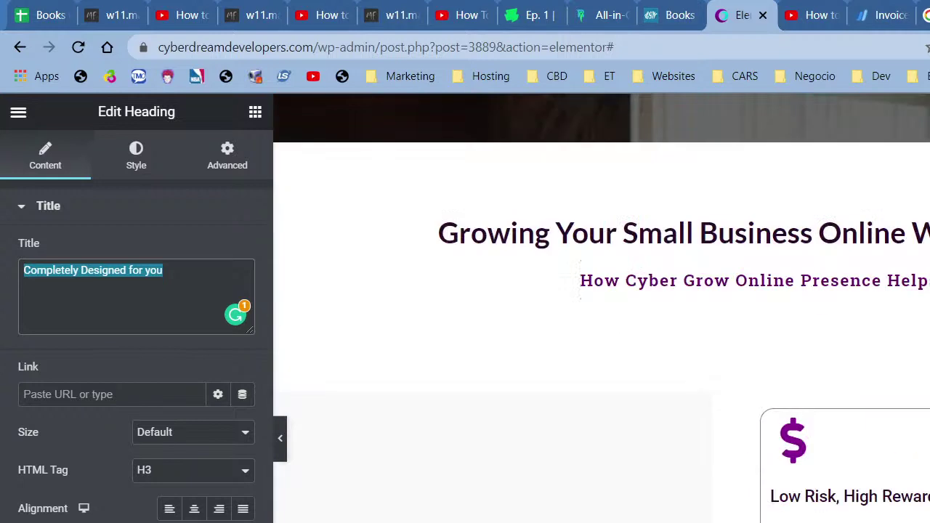
pyautogui.scroll(-3, 606, 301)
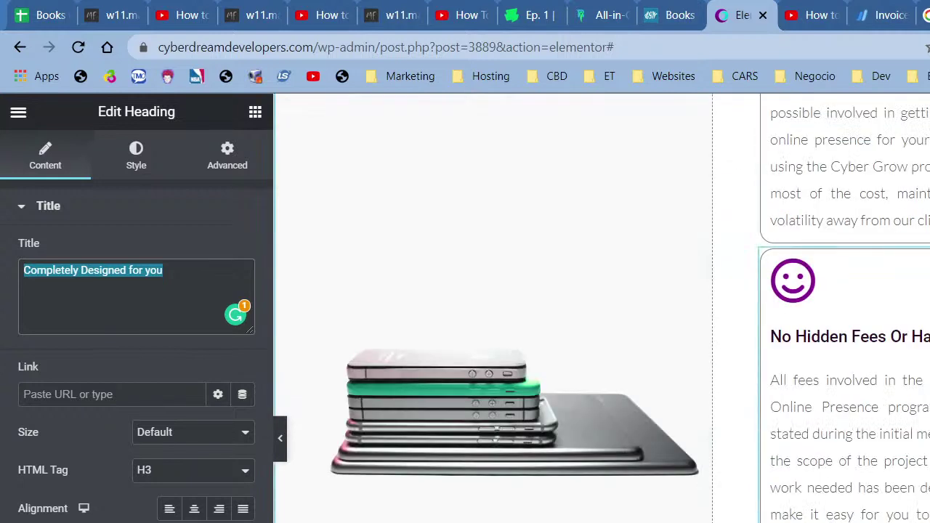
pyautogui.click(842, 182)
pyautogui.click(185, 447)
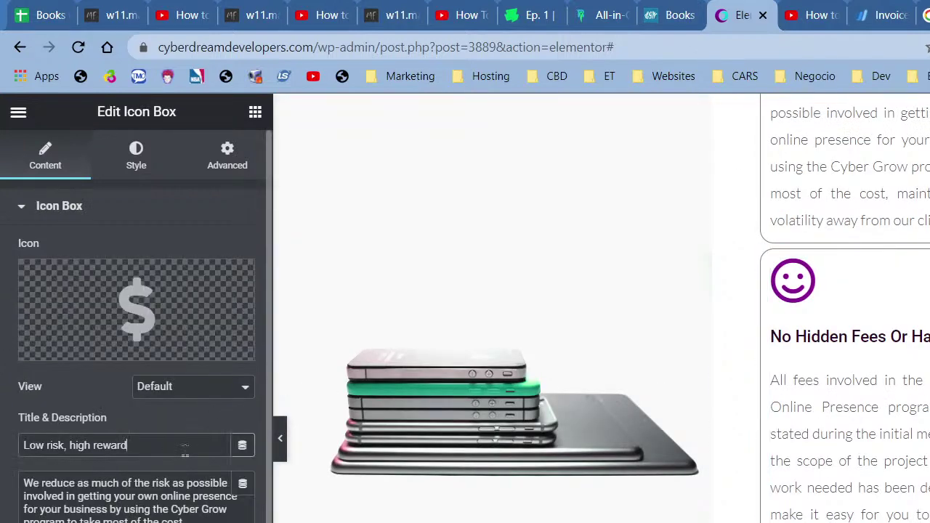
pyautogui.hotkey('ctrl', 'a')
pyautogui.write('Completely Designed for you')
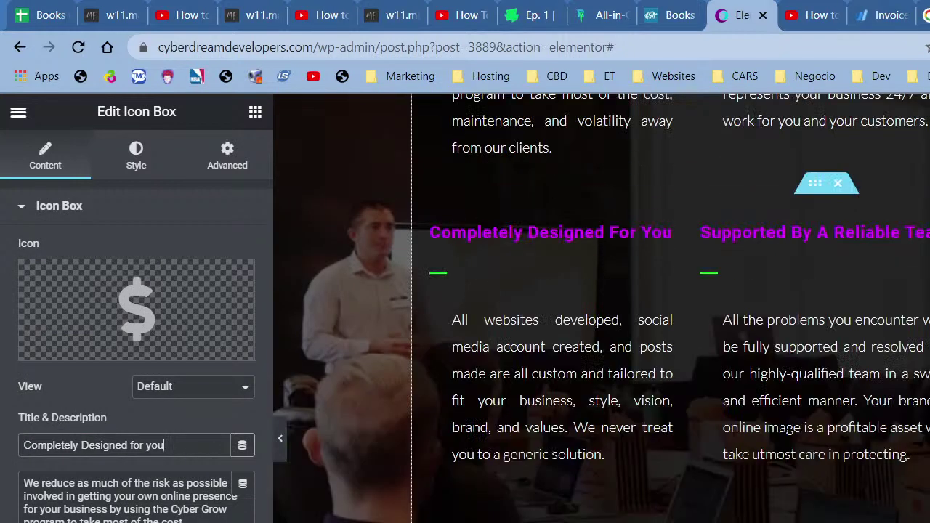
# Step: Reword the icon box's title to "Completely Tailored for you"
pyautogui.doubleClick(97, 446)
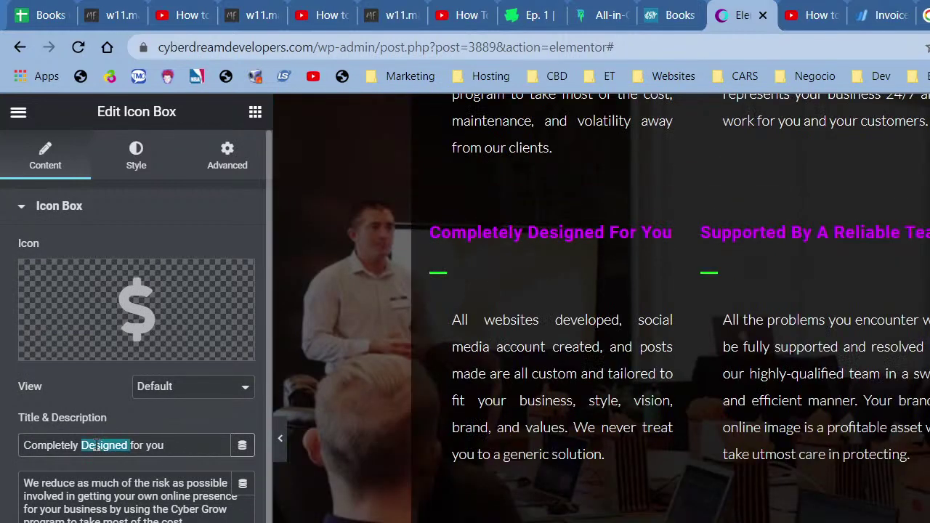
pyautogui.write('Deve')
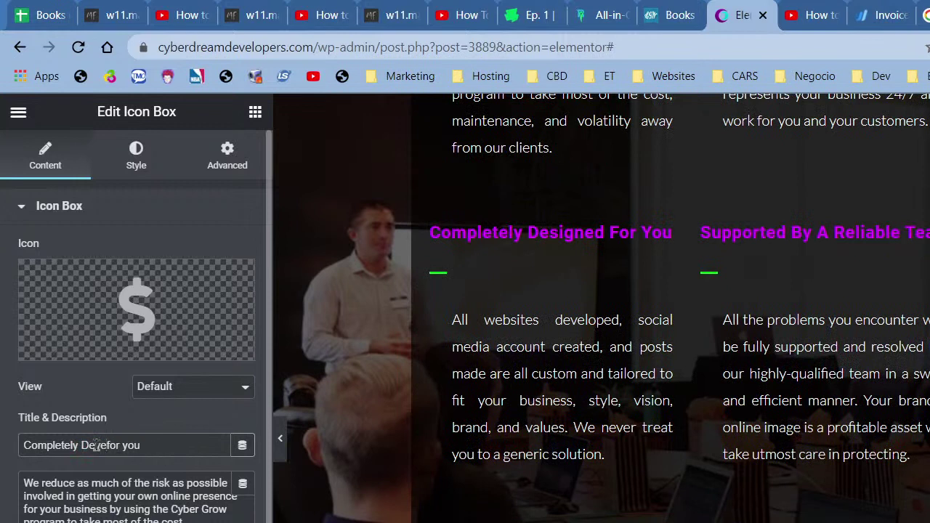
pyautogui.press('BackSpace')
pyautogui.press('BackSpace')
pyautogui.press('BackSpace')
pyautogui.press('BackSpace')
pyautogui.write('Tailored')
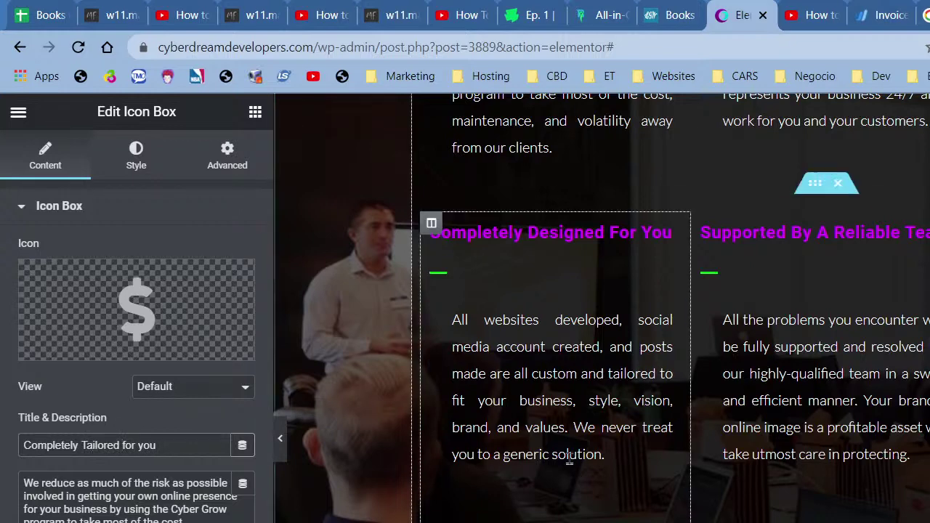
# Step: Replace the Completely Tailored for you box's description with the old section's paragraph starting "All websites developed, social media account created"
pyautogui.click(603, 454)
pyautogui.tripleClick(175, 519)
pyautogui.hotkey('ctrl', 'c')
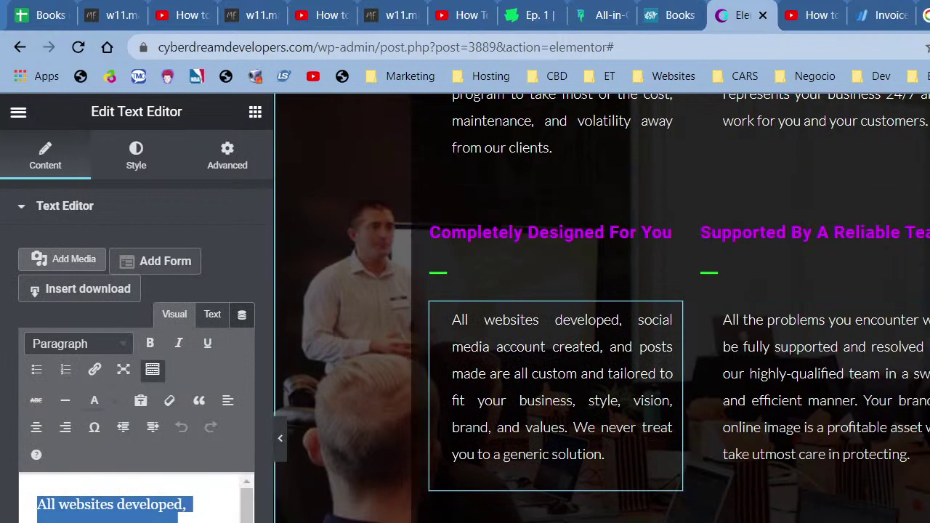
pyautogui.scroll(-3, 602, 308)
pyautogui.scroll(-2, 601, 308)
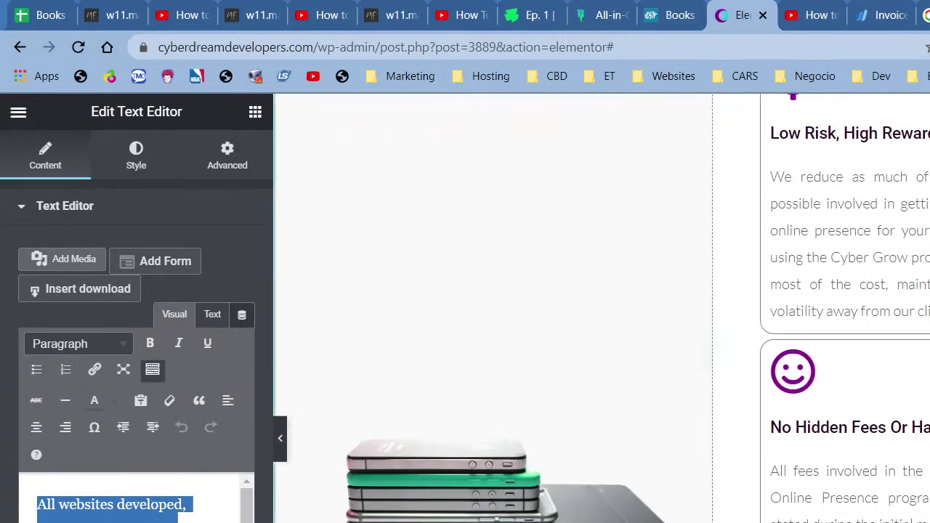
pyautogui.scroll(-4, 494, 305)
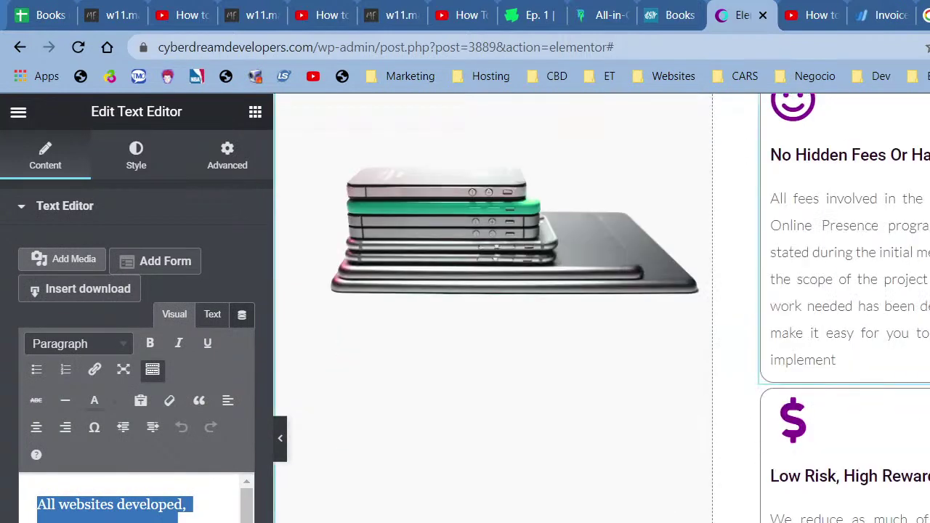
pyautogui.click(814, 405)
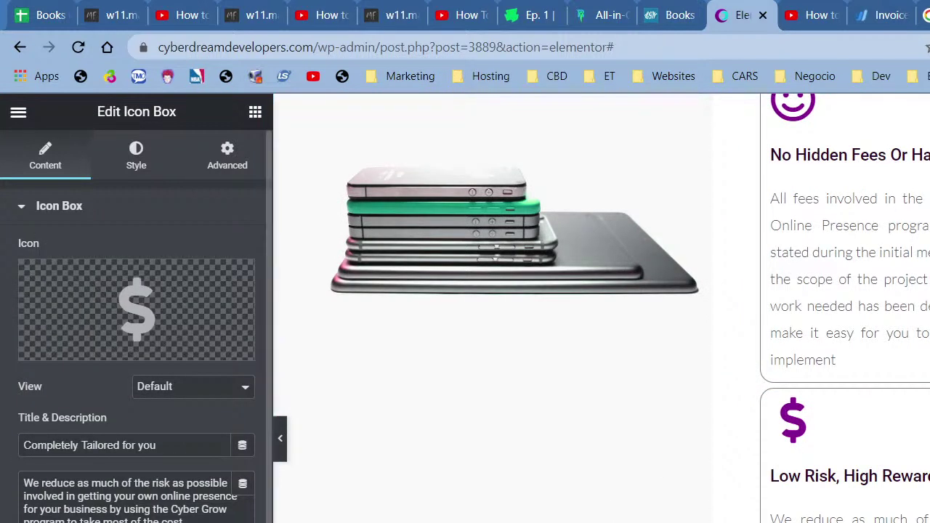
pyautogui.click(131, 501)
pyautogui.hotkey('ctrl', 'a')
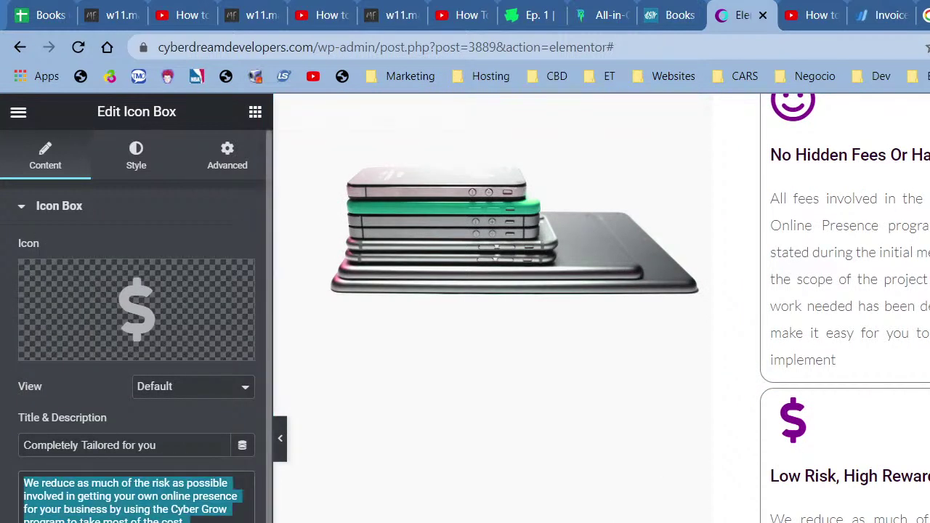
pyautogui.hotkey('ctrl', 'v')
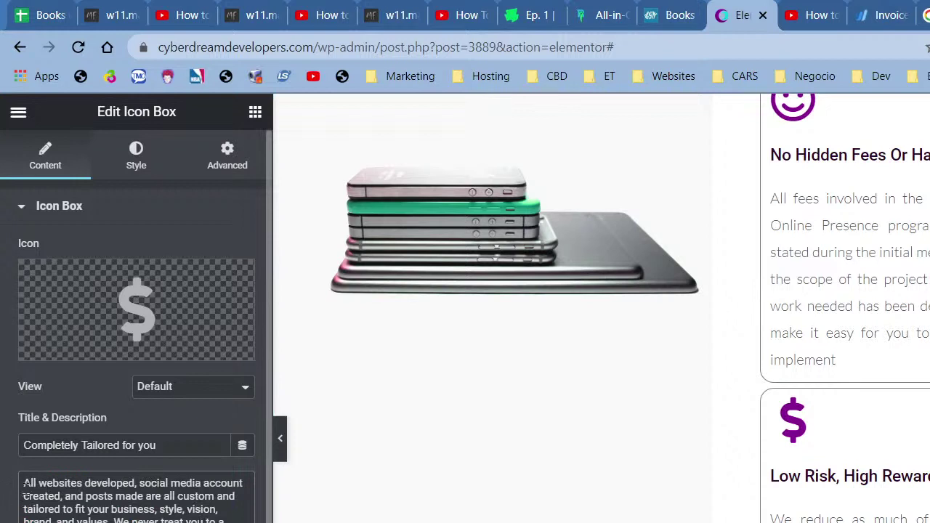
# Step: Reword the start of the box's description to "All website copy, social media accounts created"
pyautogui.click(243, 487)
pyautogui.write('s')
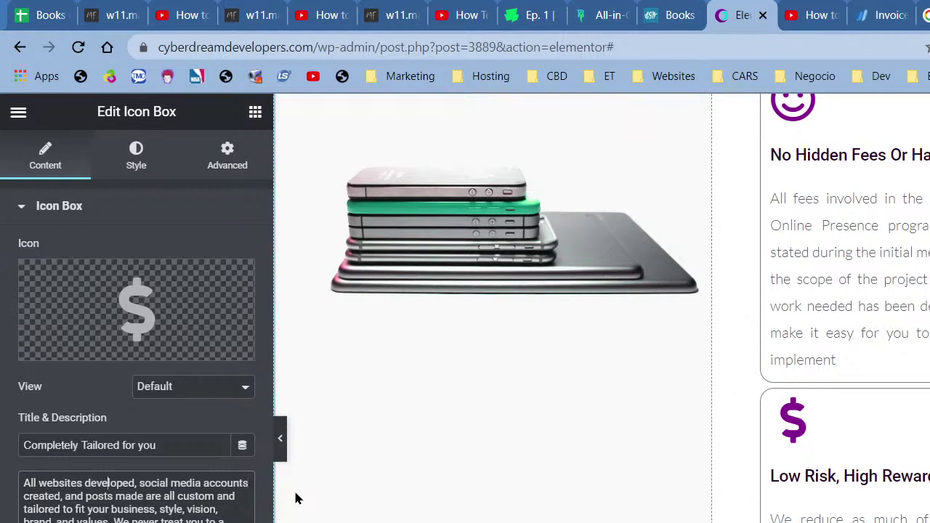
pyautogui.press('BackSpace')
pyautogui.press('BackSpace')
pyautogui.press('BackSpace')
pyautogui.press('BackSpace')
pyautogui.press('BackSpace')
pyautogui.press('BackSpace')
pyautogui.press('BackSpace')
pyautogui.press('BackSpace')
pyautogui.press('BackSpace')
pyautogui.press('BackSpace')
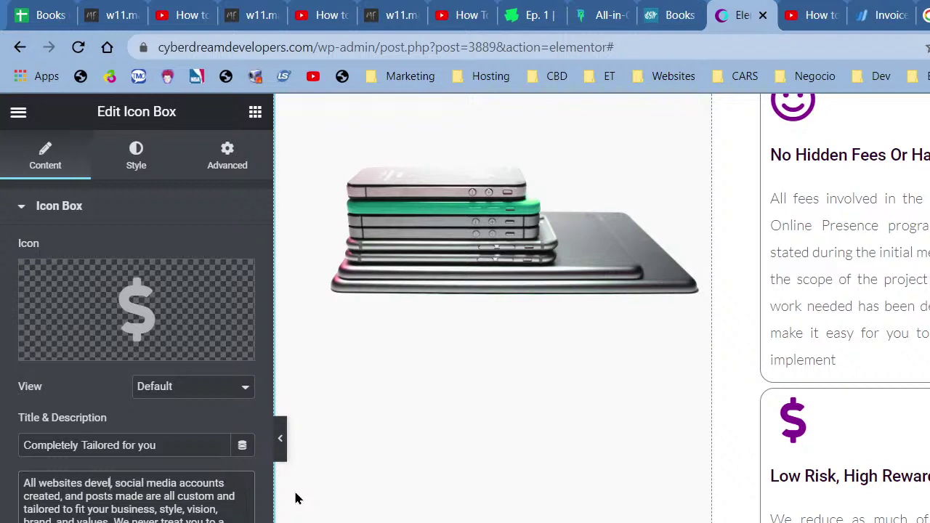
pyautogui.press('BackSpace')
pyautogui.write('copy')
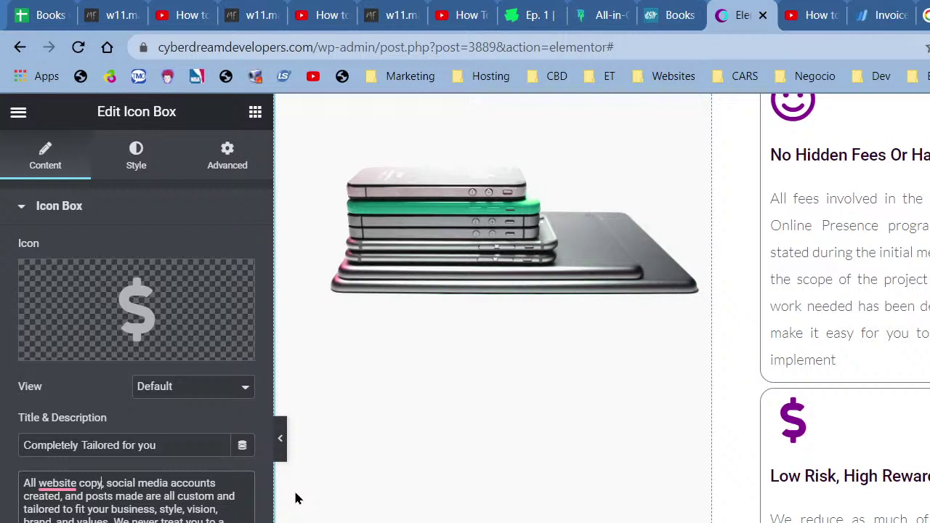
pyautogui.write('right')
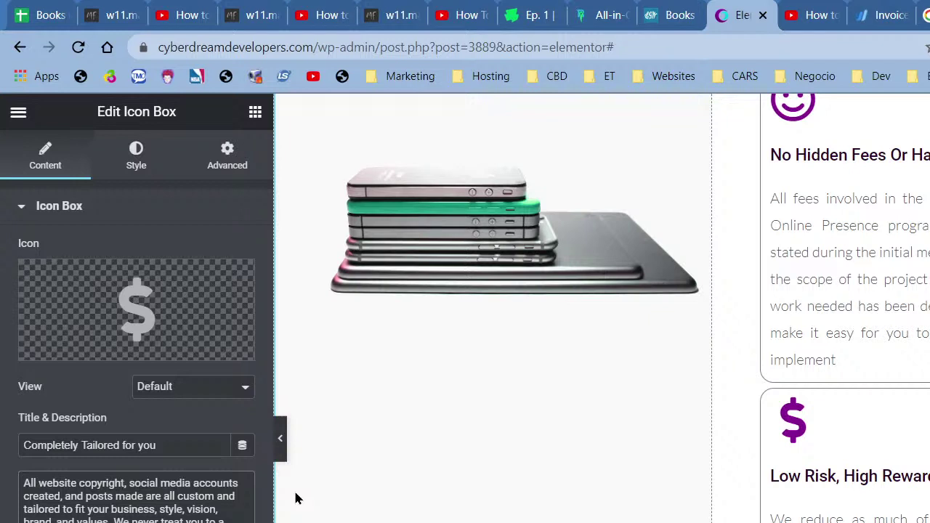
pyautogui.press('BackSpace')
pyautogui.press('BackSpace')
pyautogui.press('BackSpace')
pyautogui.press('BackSpace')
pyautogui.press('BackSpace')
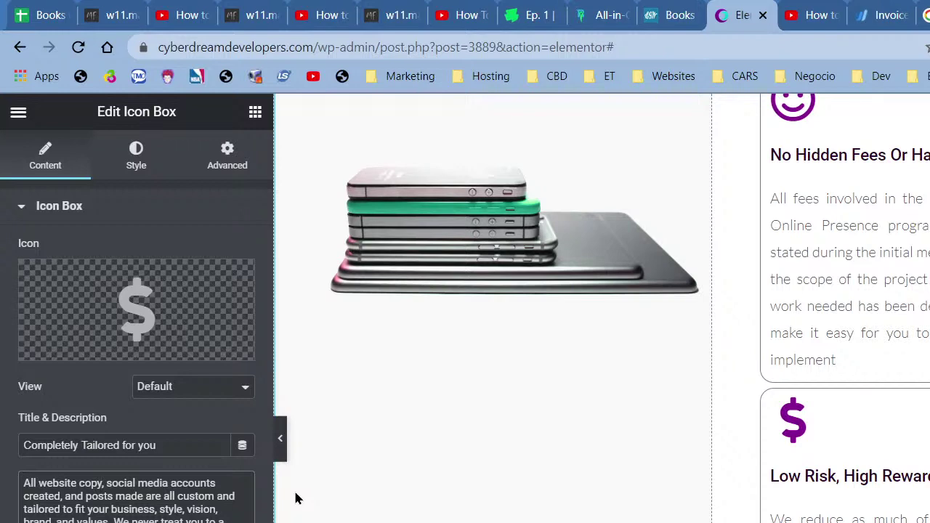
# Step: Check the search suggestions for "copyri", "copywrite" and "copywriting" in a new browser tab to compare the spellings
pyautogui.hotkey('ctrl', 't')
pyautogui.write('grow your business online')
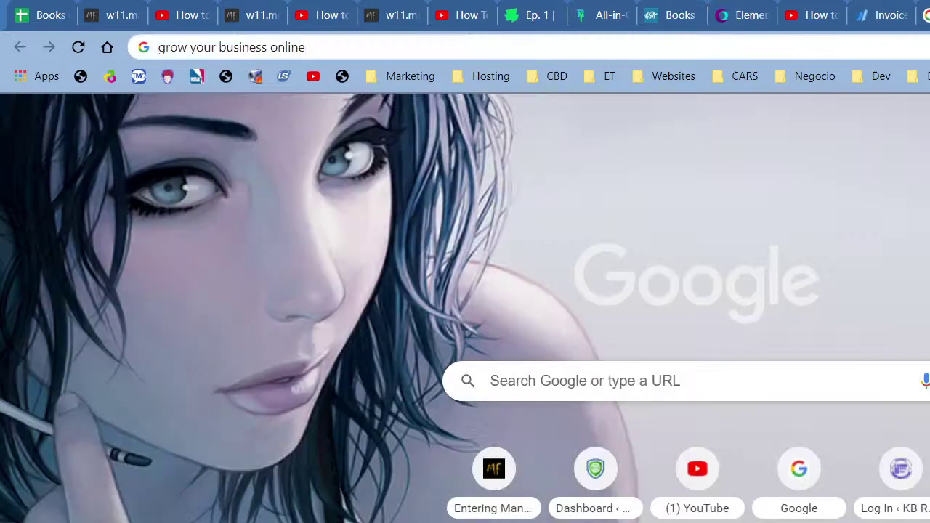
pyautogui.hotkey('ctrl', 'a')
pyautogui.write('copy')
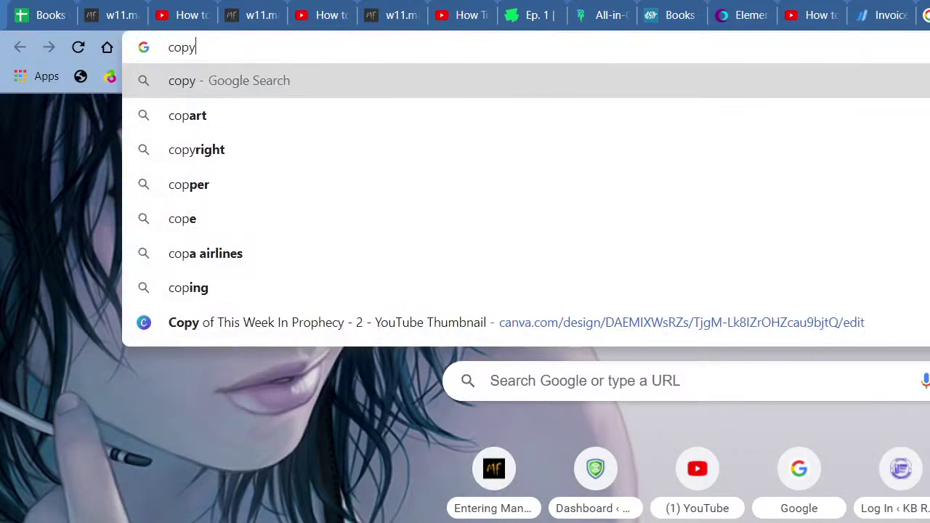
pyautogui.write('ri')
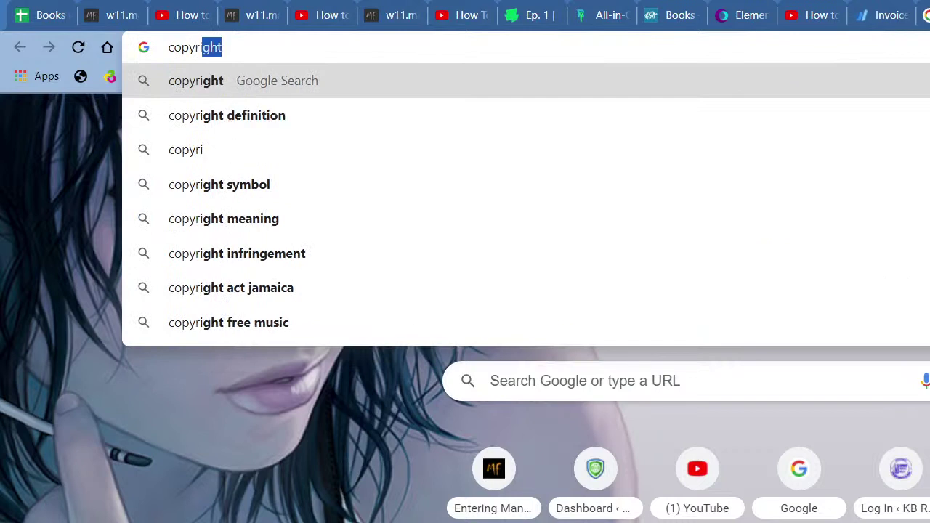
pyautogui.press('BackSpace')
pyautogui.press('BackSpace')
pyautogui.press('BackSpace')
pyautogui.write('wr')
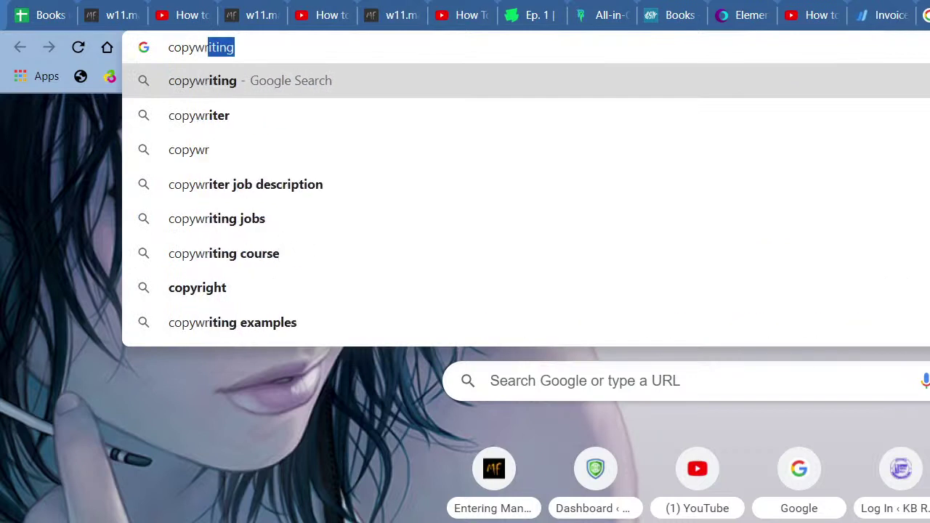
pyautogui.write('ite')
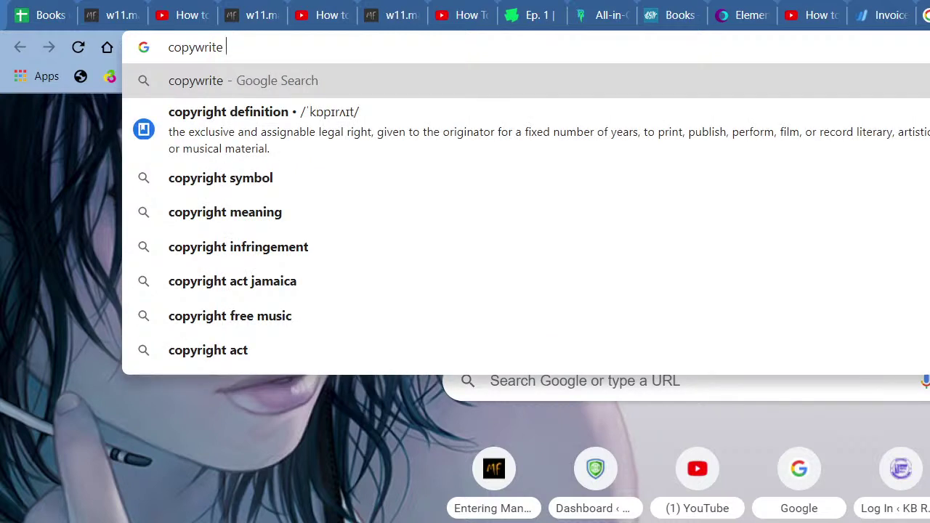
pyautogui.press('BackSpace')
pyautogui.press('BackSpace')
pyautogui.write('ing')
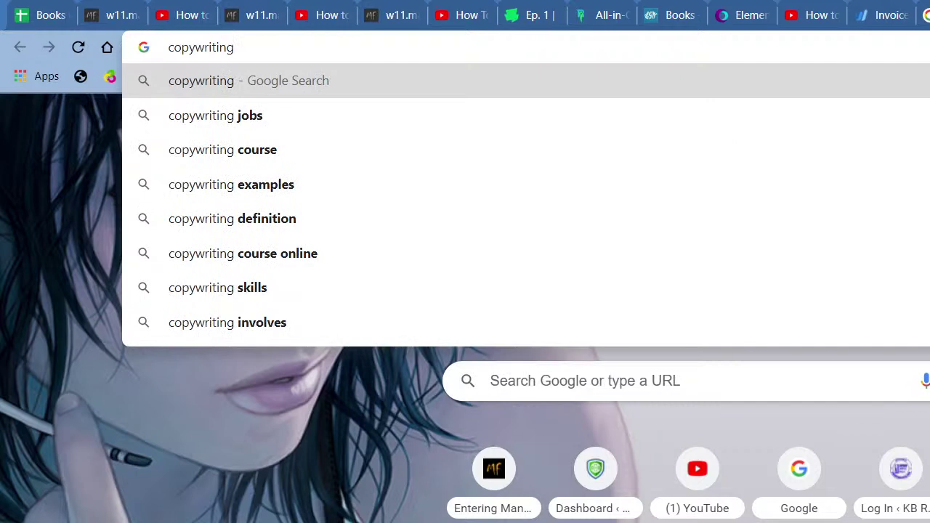
pyautogui.press('BackSpace')
pyautogui.press('BackSpace')
pyautogui.press('BackSpace')
pyautogui.press('BackSpace')
pyautogui.press('BackSpace')
pyautogui.press('BackSpace')
pyautogui.press('BackSpace')
pyautogui.press('BackSpace')
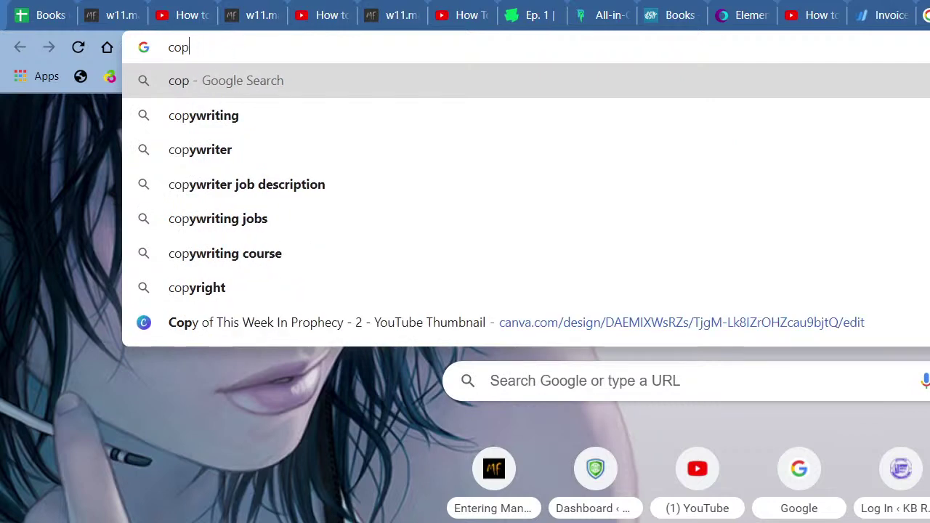
pyautogui.press('BackSpace')
pyautogui.press('BackSpace')
pyautogui.press('BackSpace')
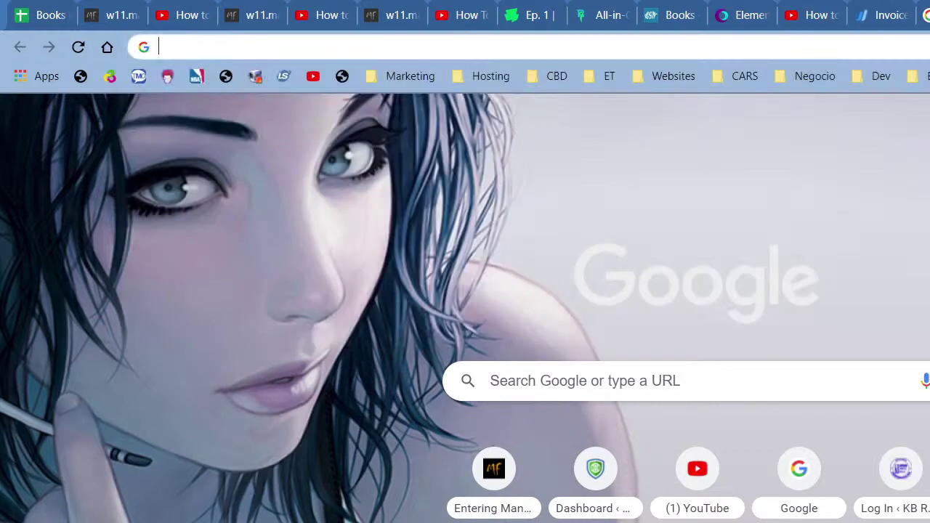
# Step: Search Google for "copywrite" and examine the definition and the copyright-or-copywrite answer
pyautogui.write('cop')
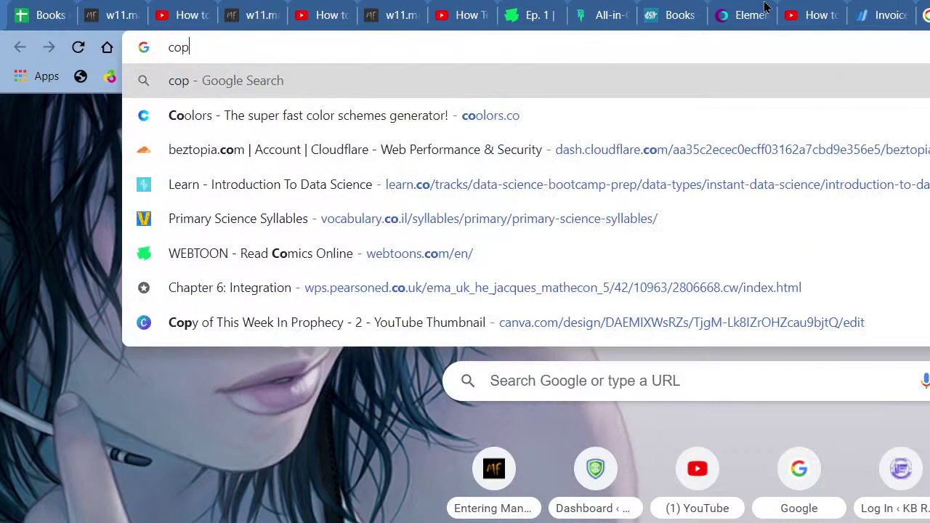
pyautogui.write('ywrite')
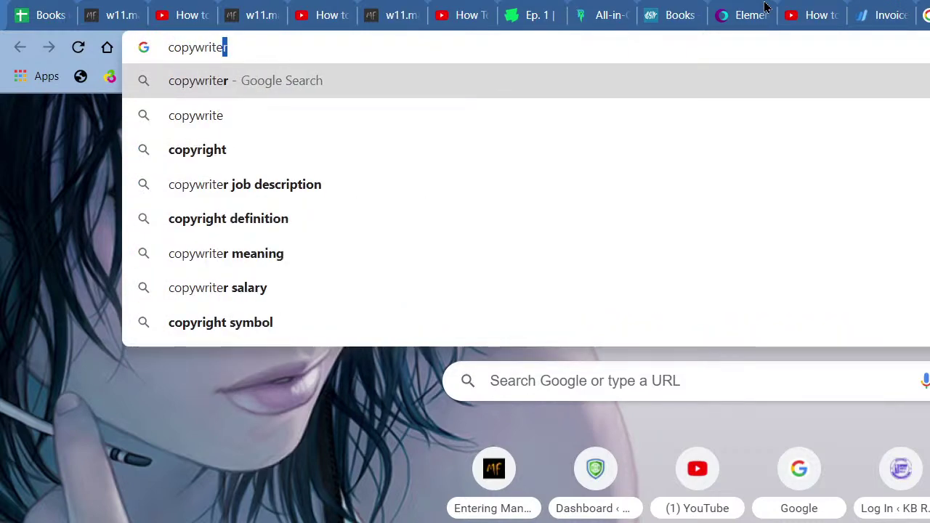
pyautogui.press('Return')
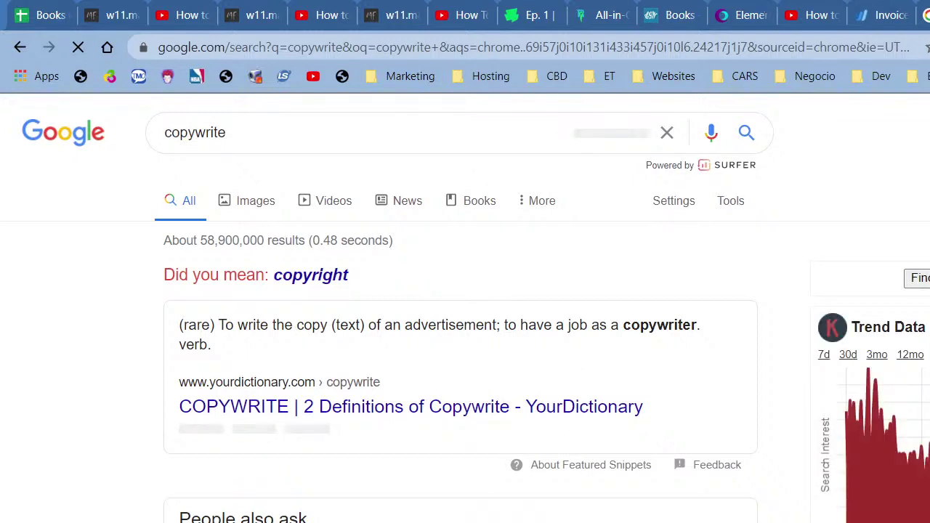
pyautogui.scroll(-1, 465, 313)
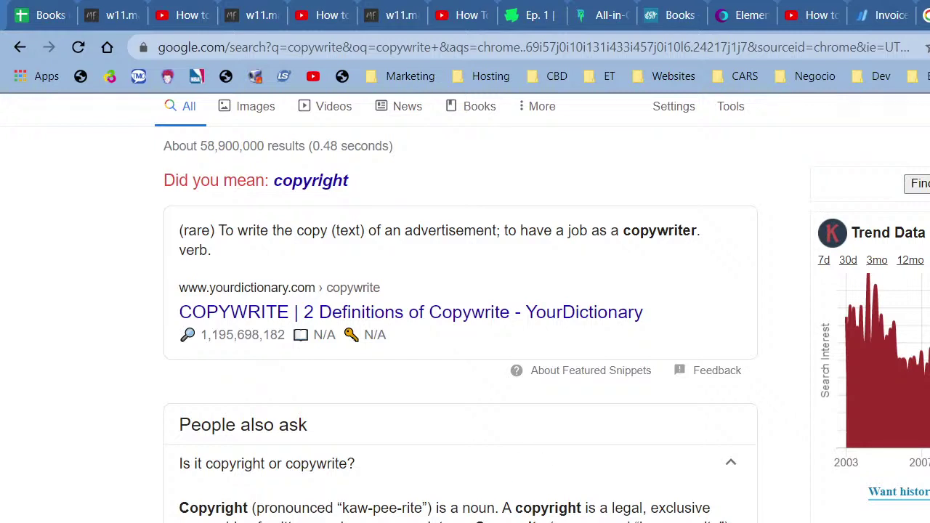
# Step: Return to the Elementor page, search the icon library for "pen" and set the fountain pen icon on the Completely Tailored for you box
pyautogui.click(766, 9)
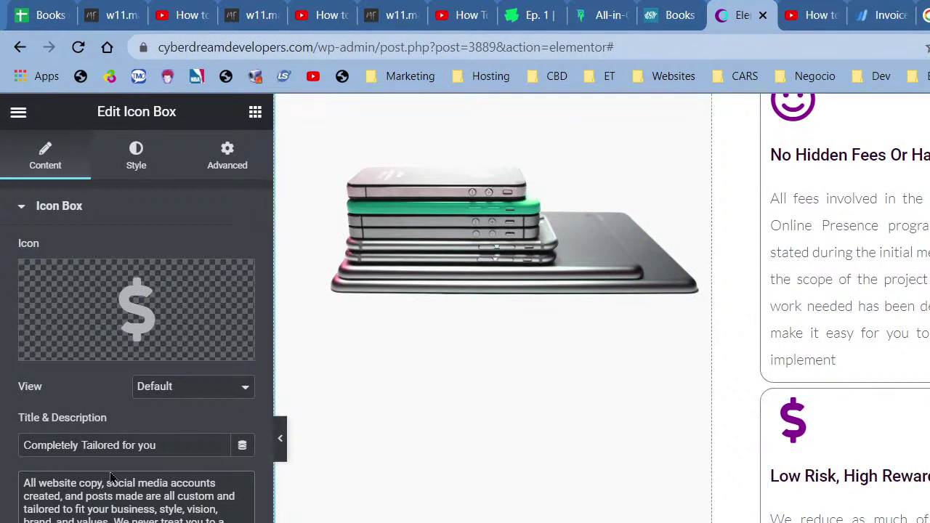
pyautogui.click(153, 317)
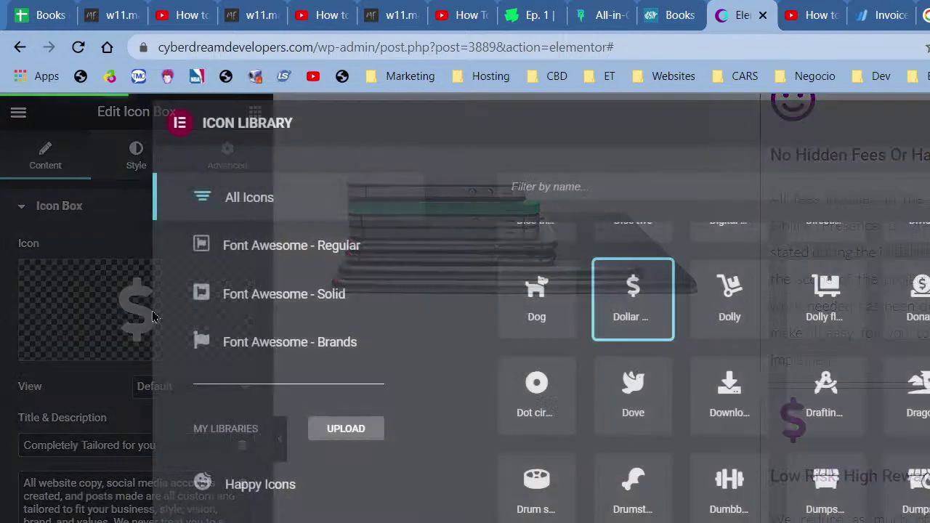
pyautogui.click(830, 194)
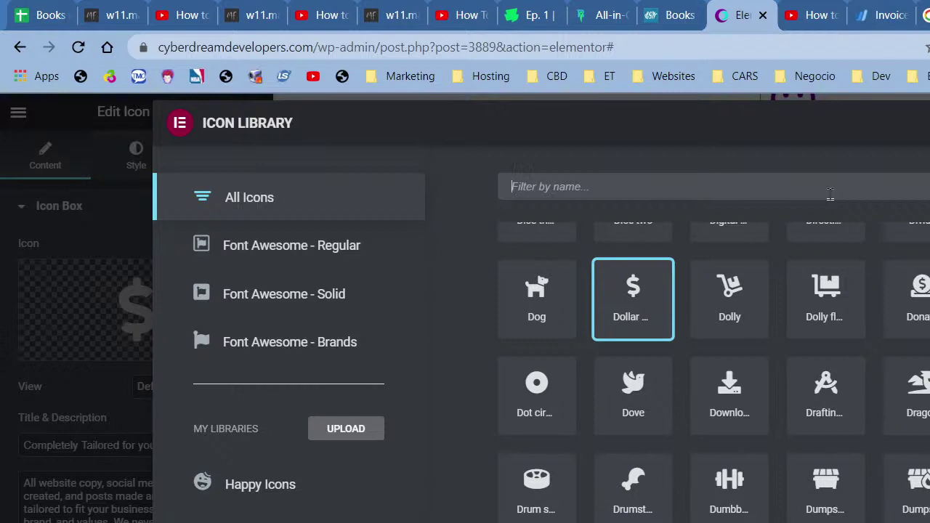
pyautogui.write('pen')
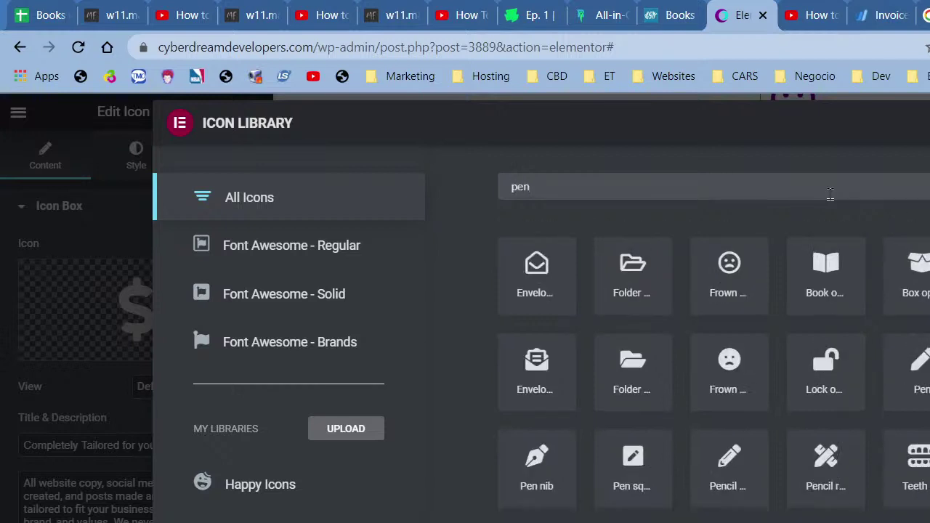
pyautogui.click(884, 360)
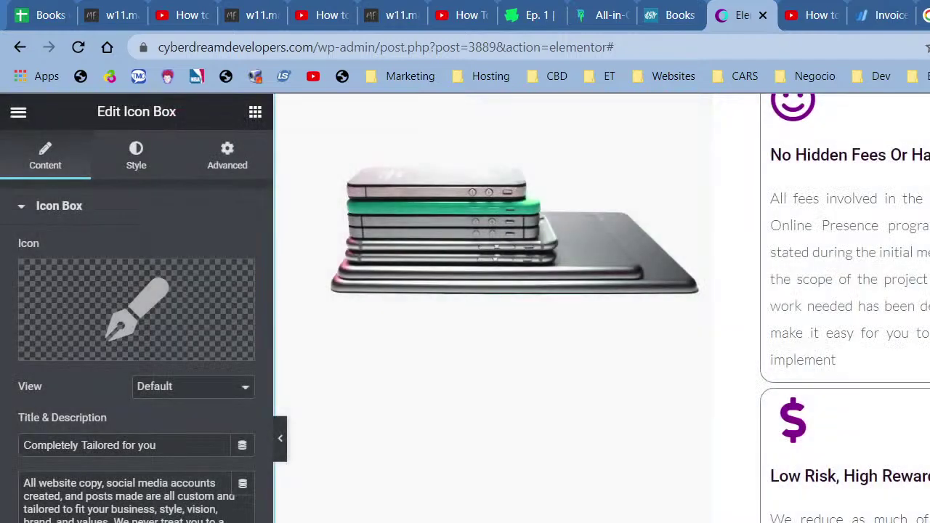
# Step: Try to copy the old "Supported by a reliable team" heading into the title of the duplicated Low risk, high reward icon box
pyautogui.scroll(10, 773, 498)
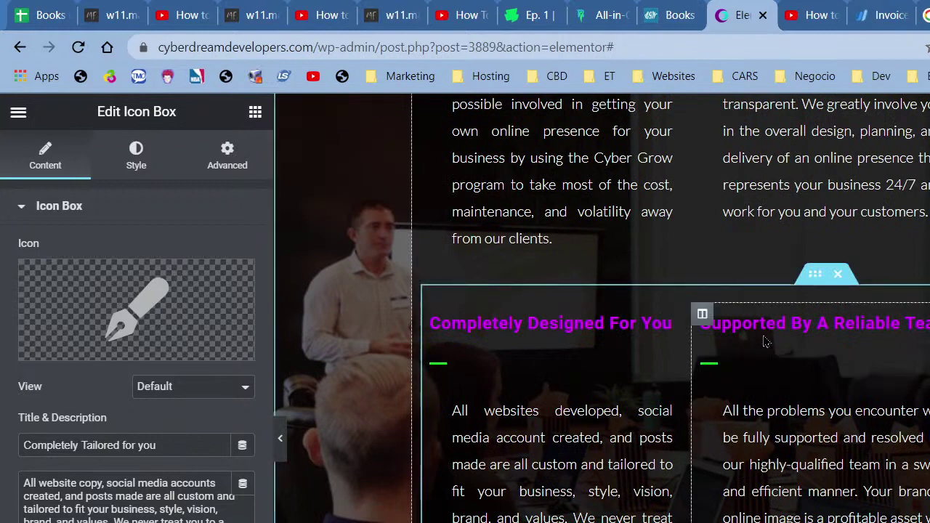
pyautogui.click(765, 342)
pyautogui.tripleClick(135, 340)
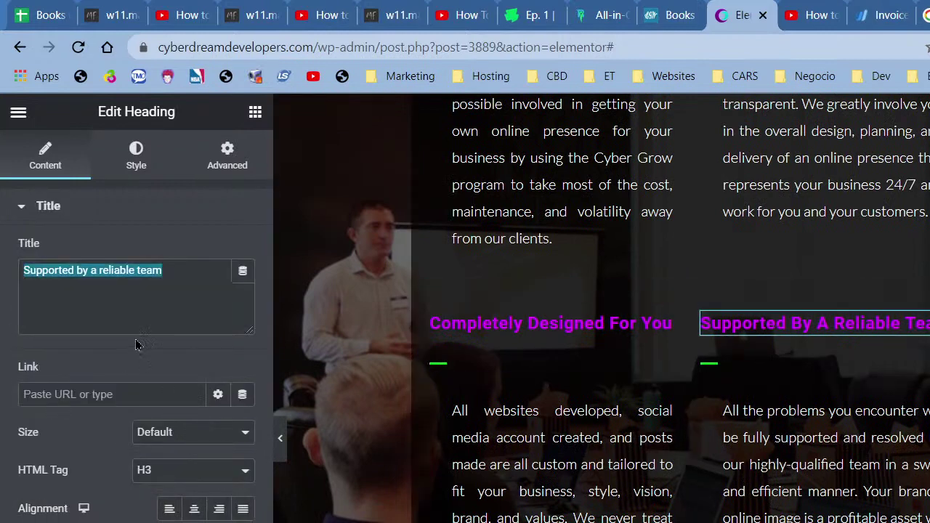
pyautogui.scroll(-5, 857, 498)
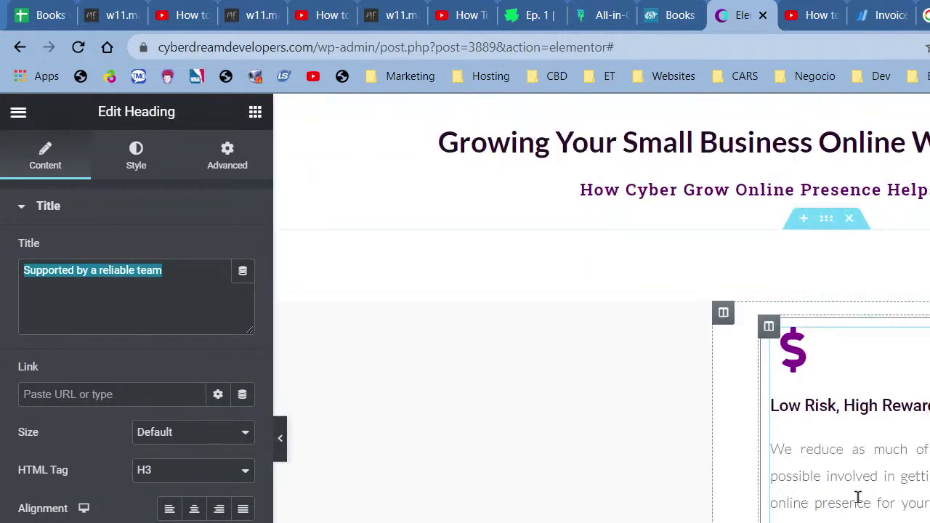
pyautogui.scroll(-5, 857, 497)
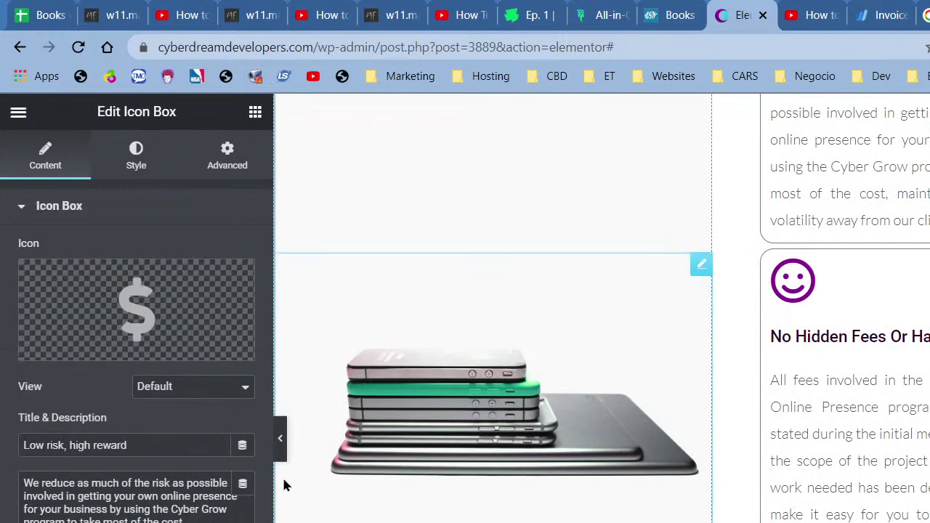
pyautogui.tripleClick(157, 446)
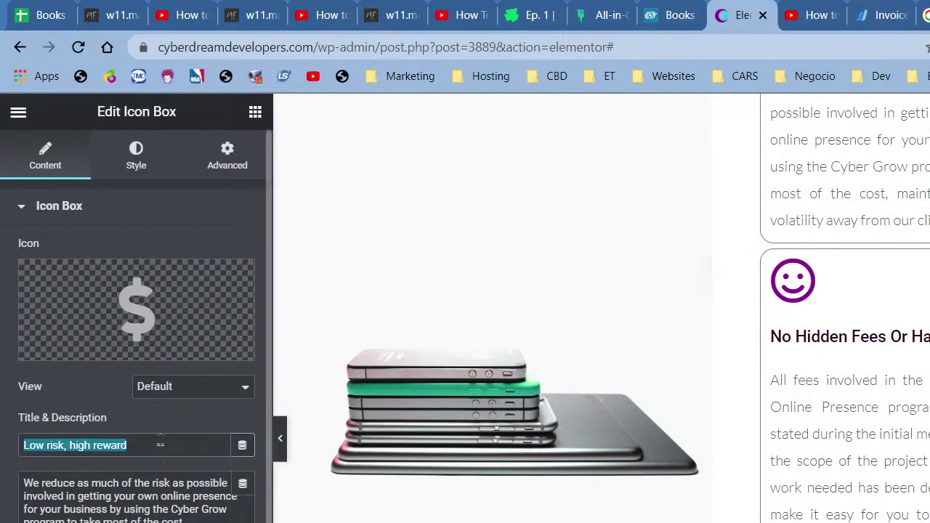
pyautogui.hotkey('ctrl', 'v')
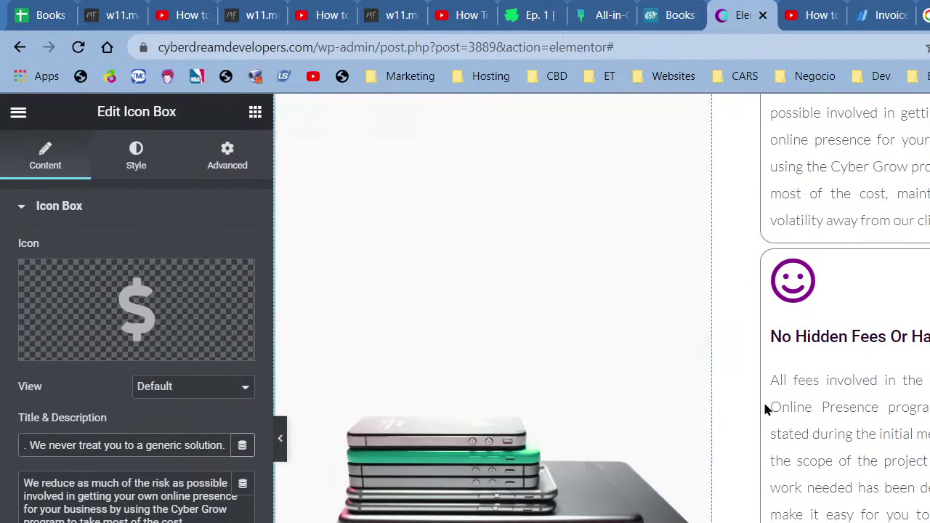
# Step: Copy the old "Supported by a reliable team" heading again and replace the duplicated dollar-icon box's title with it
pyautogui.scroll(9, 768, 409)
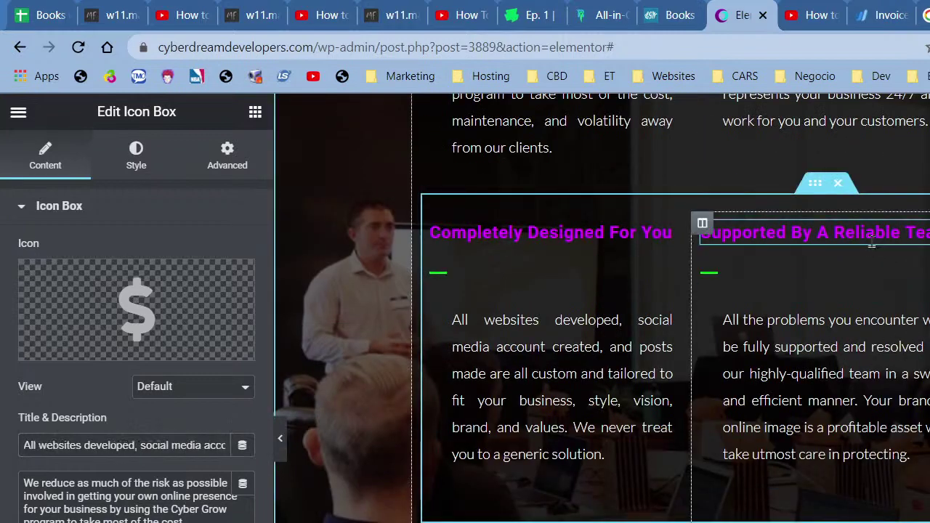
pyautogui.click(874, 240)
pyautogui.click(147, 320)
pyautogui.hotkey('ctrl', 'a')
pyautogui.hotkey('ctrl', 'c')
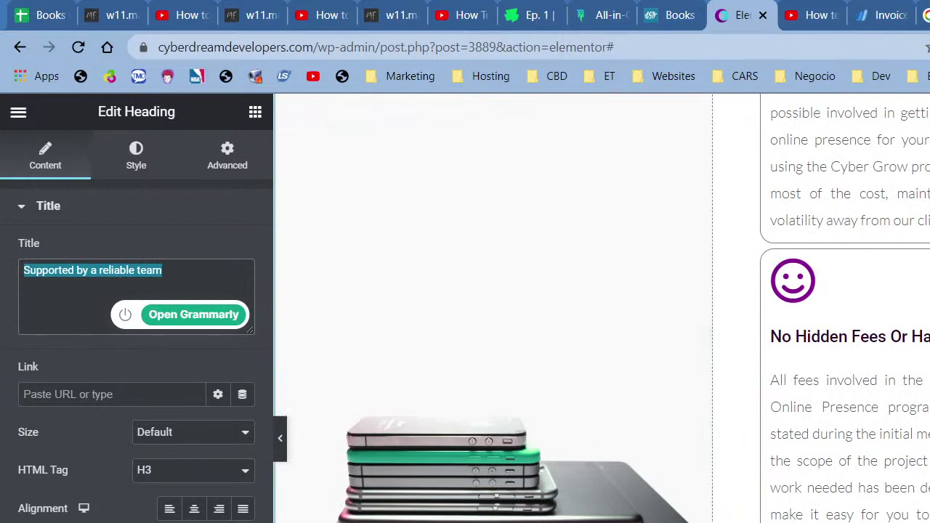
pyautogui.click(843, 167)
pyautogui.click(135, 453)
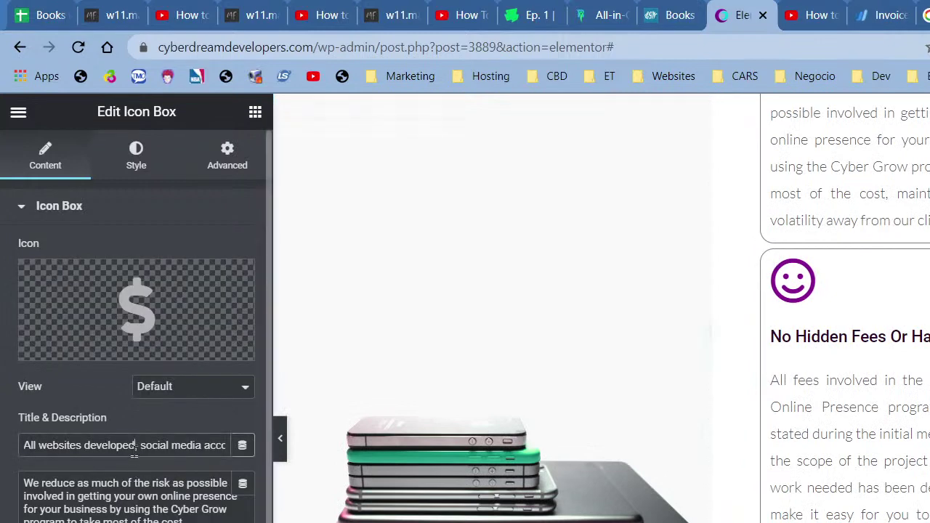
pyautogui.hotkey('ctrl', 'a')
pyautogui.hotkey('ctrl', 'v')
# Step: Replace that box's description with the old section's paragraph starting "All the problems you encounter"
pyautogui.scroll(12, 836, 502)
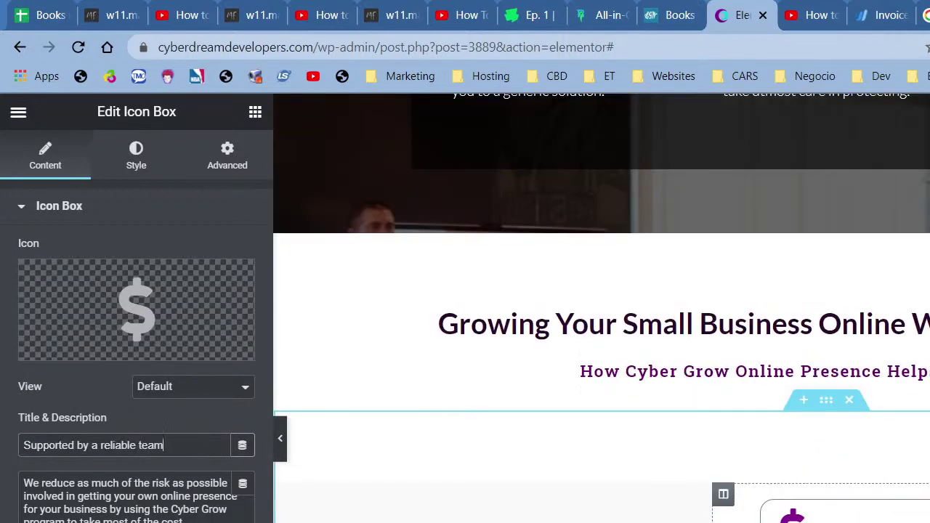
pyautogui.click(836, 503)
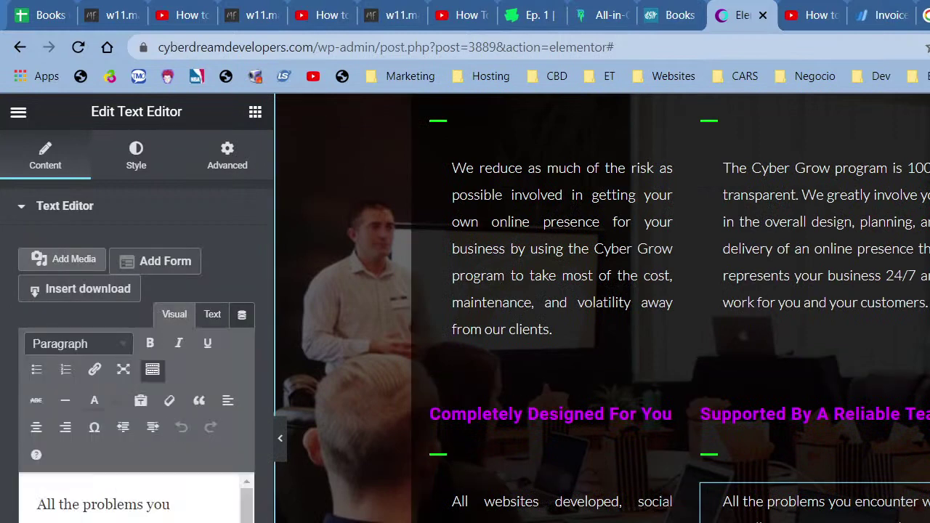
pyautogui.hotkey('ctrl', 'a')
pyautogui.scroll(-15, 856, 507)
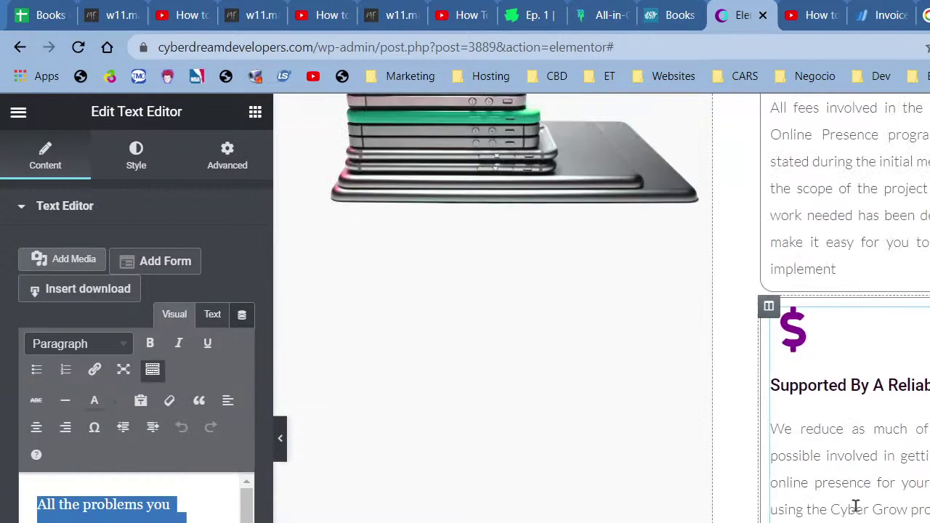
pyautogui.click(760, 506)
pyautogui.hotkey('ctrl', 'a')
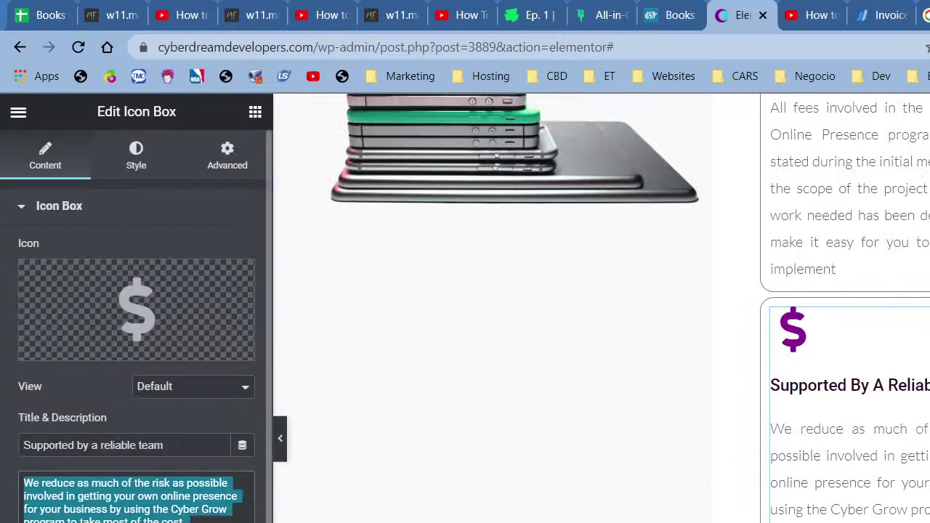
pyautogui.hotkey('ctrl', 'v')
# Step: Search the icon library for "head" and "supp" and set the outlined Support headset icon on the Supported by a reliable team box
pyautogui.click(87, 346)
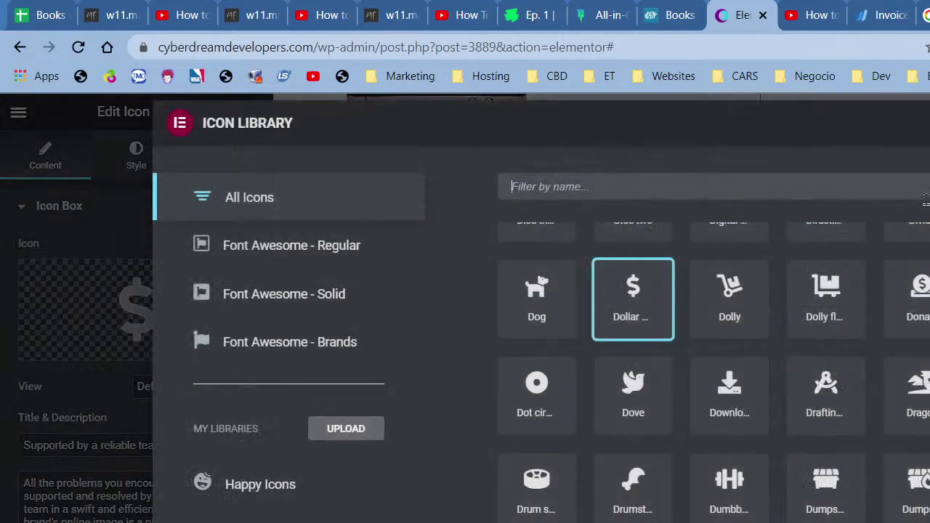
pyautogui.write('head')
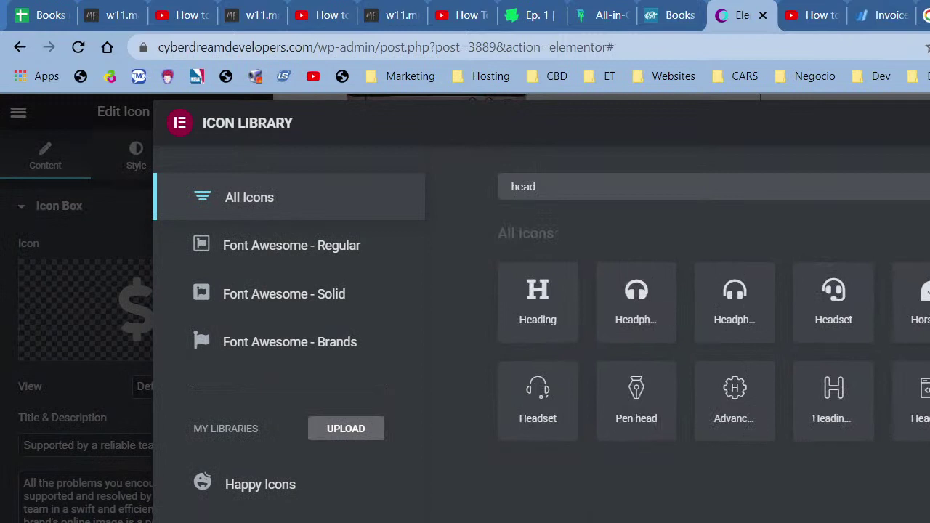
pyautogui.click(833, 306)
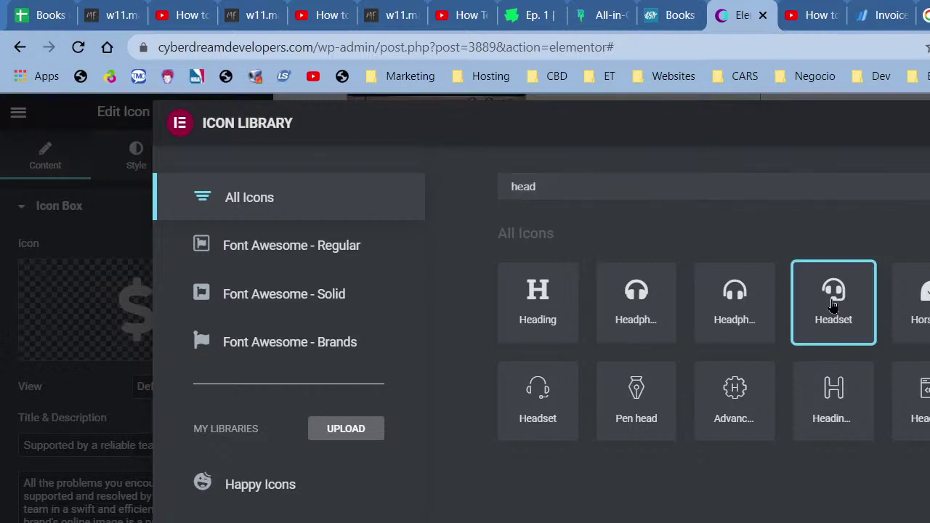
pyautogui.doubleClick(813, 200)
pyautogui.write('s')
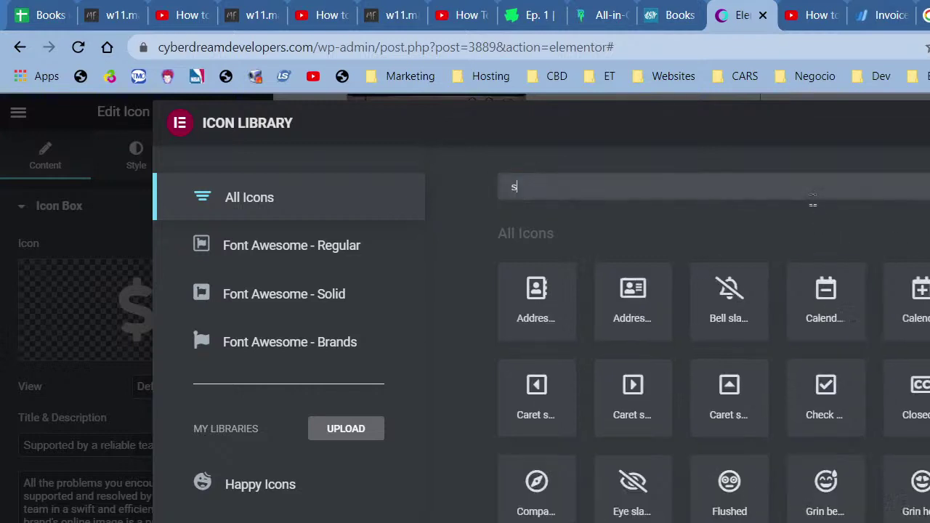
pyautogui.write('up')
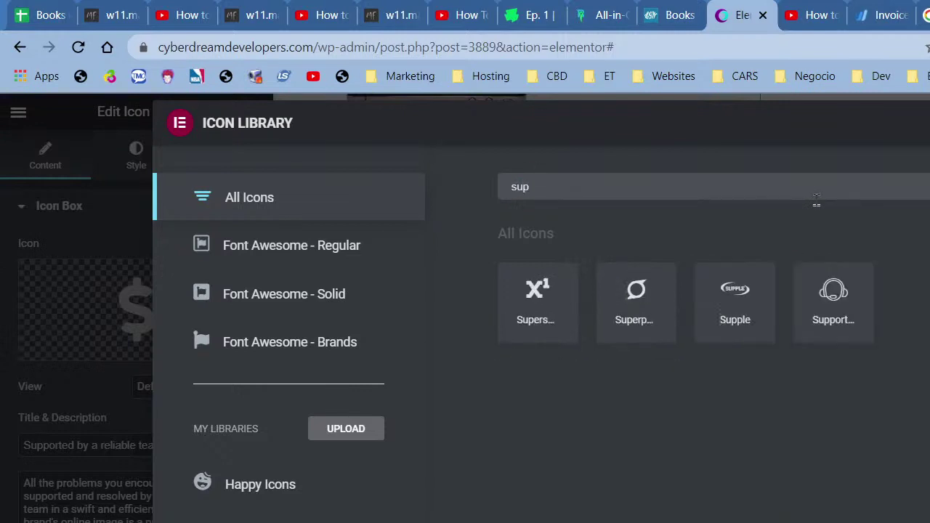
pyautogui.write('p')
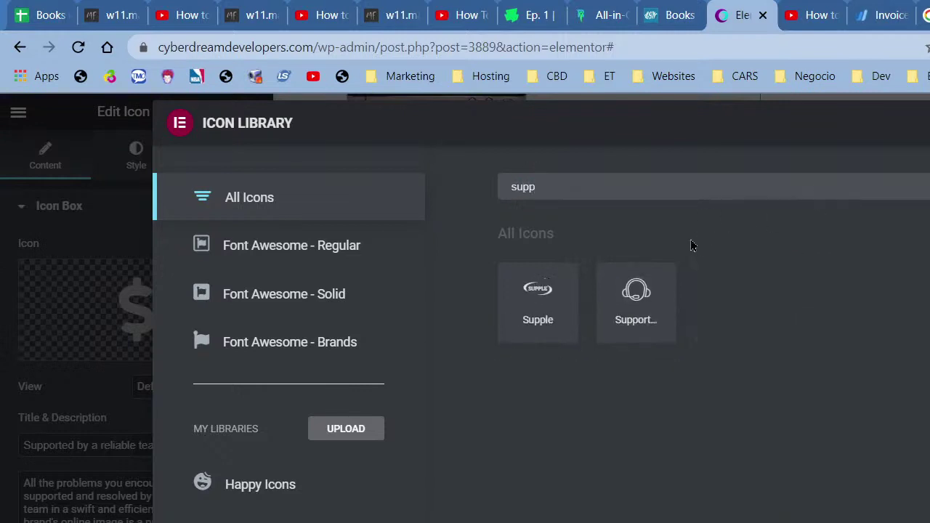
pyautogui.click(662, 279)
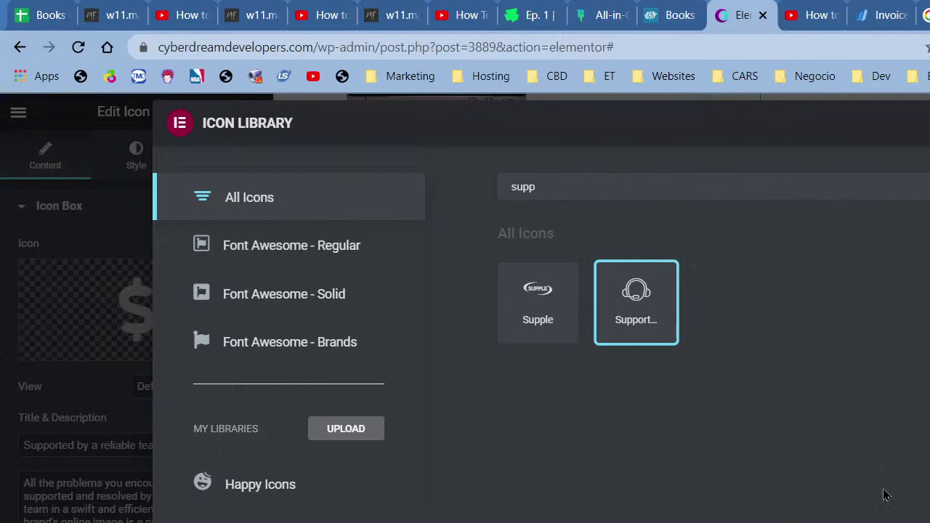
pyautogui.press('Return')
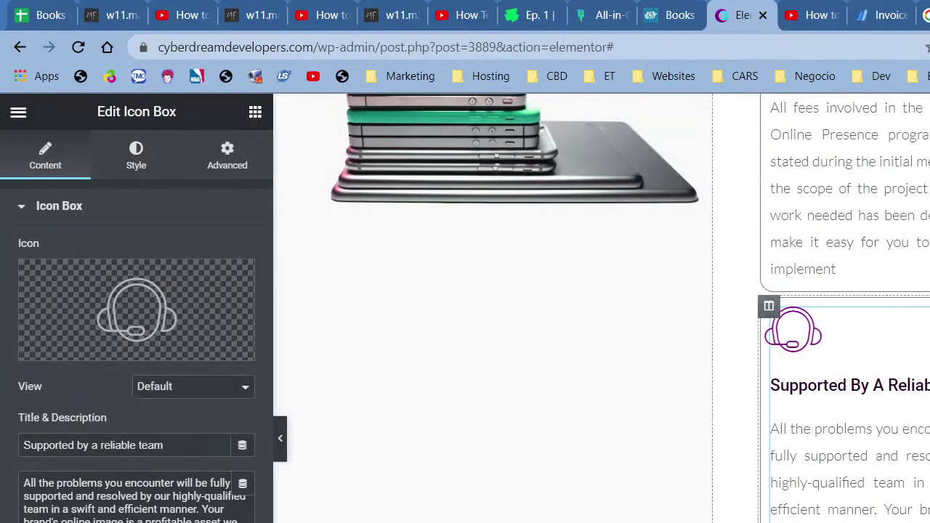
# Step: Copy the old "Optimized to meet your end goal" heading into the title of the remaining duplicated Low risk, high reward box
pyautogui.scroll(1, 814, 461)
pyautogui.scroll(2, 804, 425)
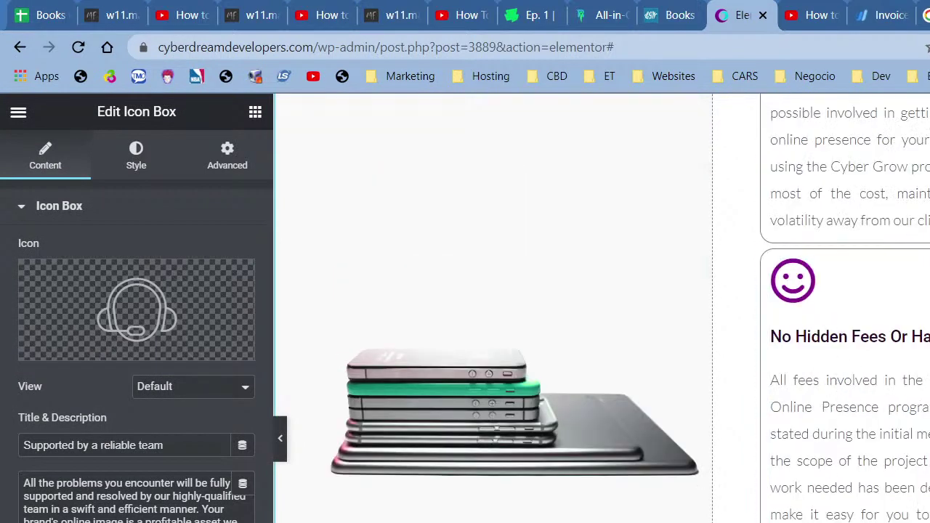
pyautogui.click(849, 167)
pyautogui.scroll(10, 849, 174)
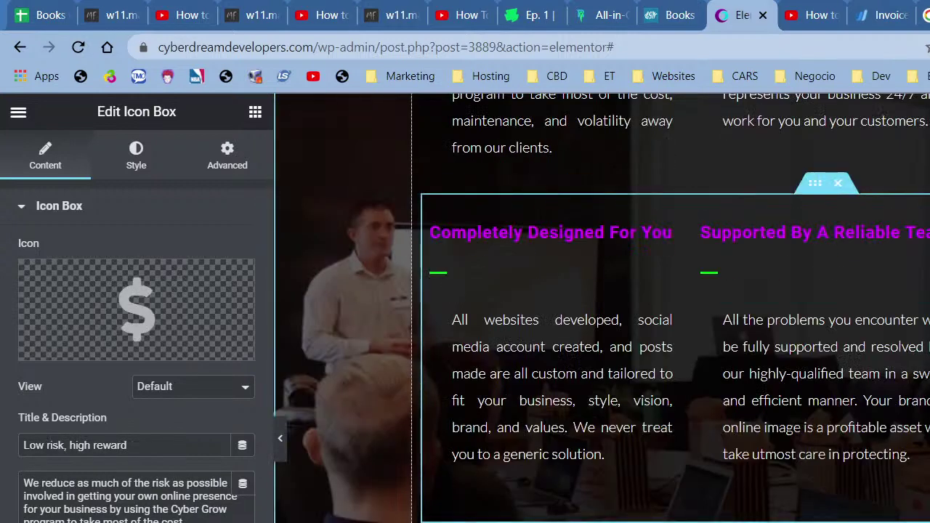
pyautogui.click(864, 236)
pyautogui.click(137, 270)
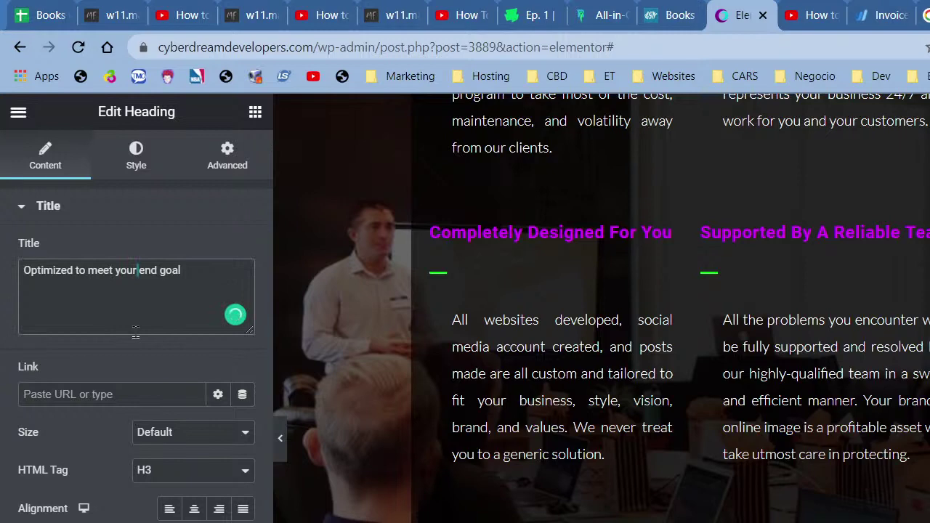
pyautogui.hotkey('ctrl', 'a')
pyautogui.hotkey('ctrl', 'c')
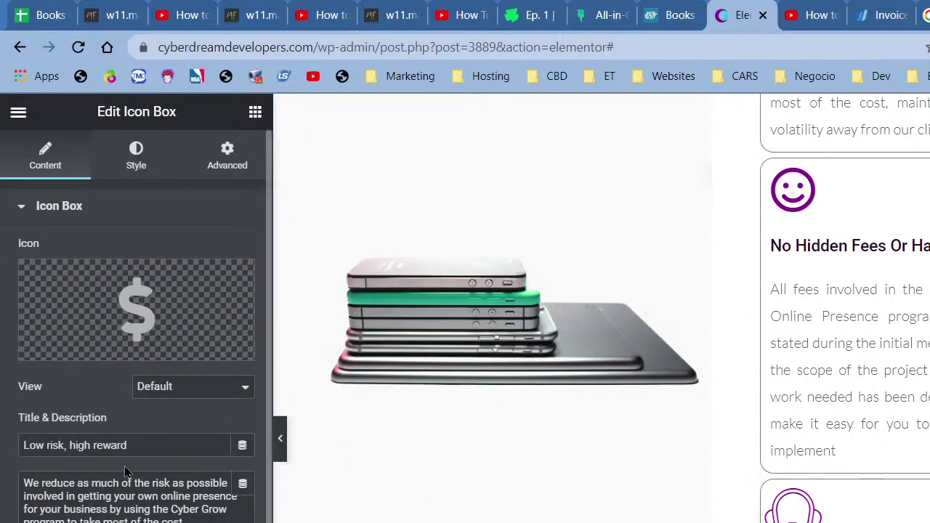
pyautogui.click(143, 444)
pyautogui.hotkey('ctrl', 'a')
pyautogui.hotkey('ctrl', 'v')
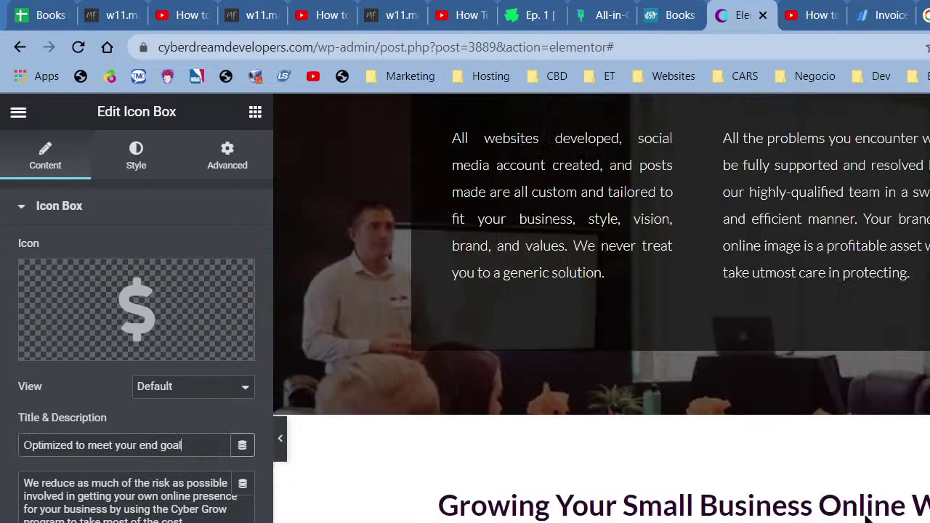
# Step: Replace the Optimized to meet your end goal box's description with the old paragraph starting "Your end goal forms the cornerstone"
pyautogui.click(927, 240)
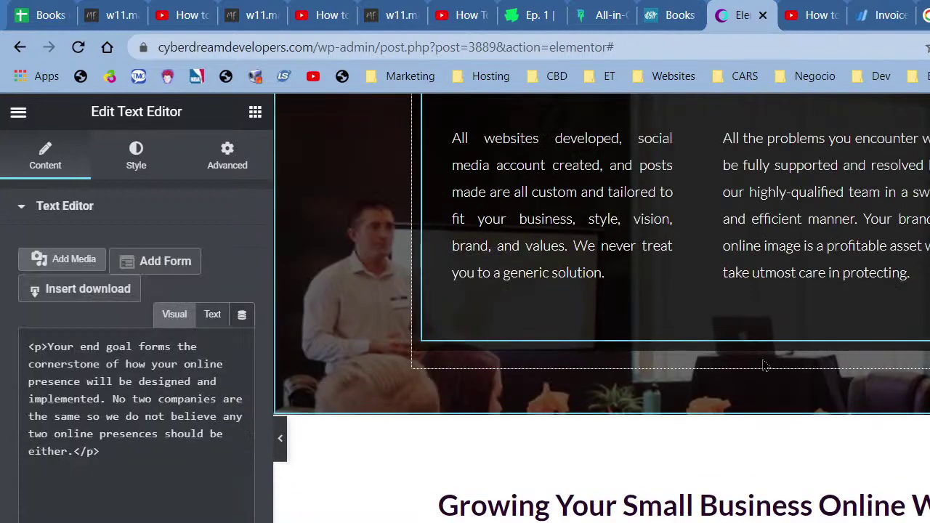
pyautogui.doubleClick(124, 519)
pyautogui.hotkey('ctrl', 'a')
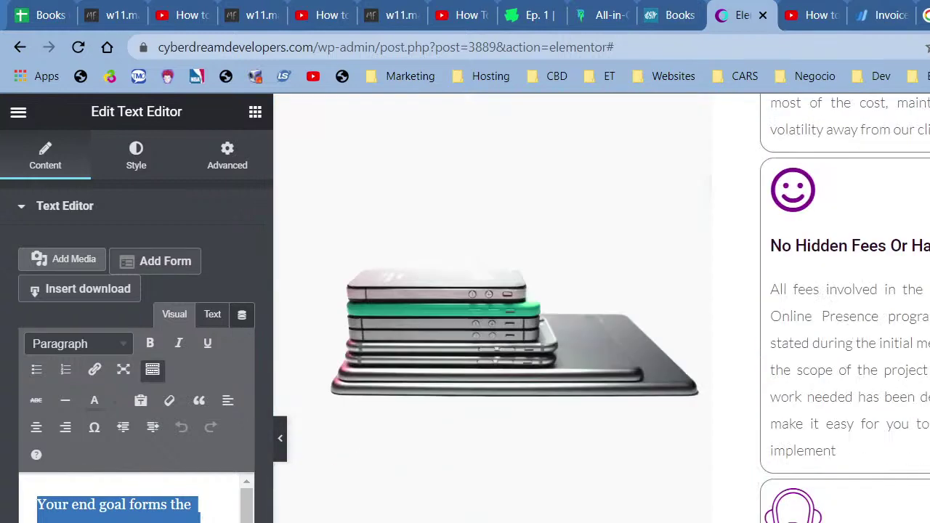
pyautogui.click(927, 429)
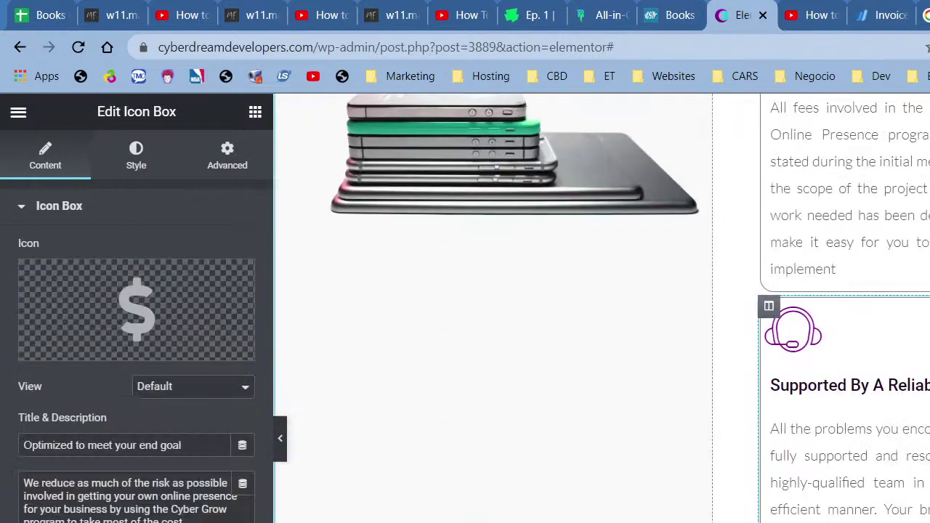
pyautogui.click(131, 505)
pyautogui.hotkey('ctrl', 'a')
pyautogui.hotkey('ctrl', 'v')
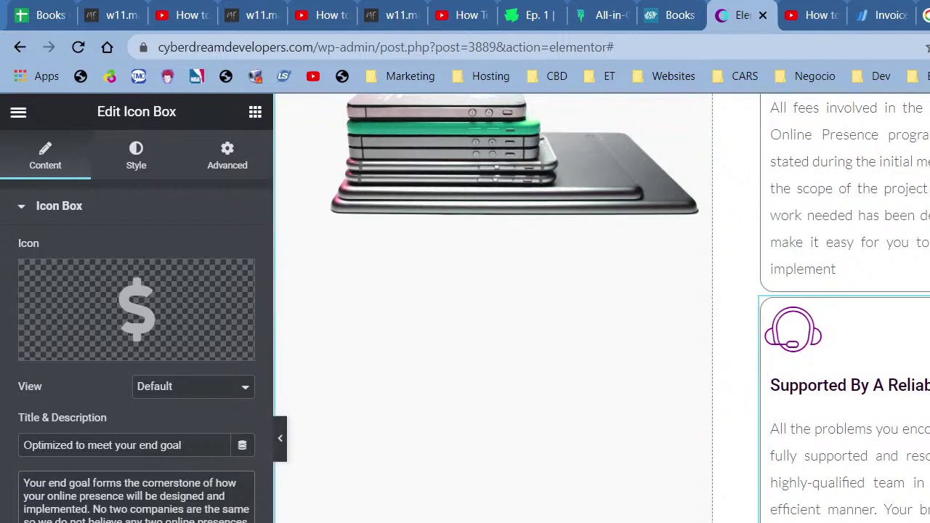
# Step: Open the icon library for the Optimized to meet your end goal box and search it for "profi" and "cas"
pyautogui.click(62, 346)
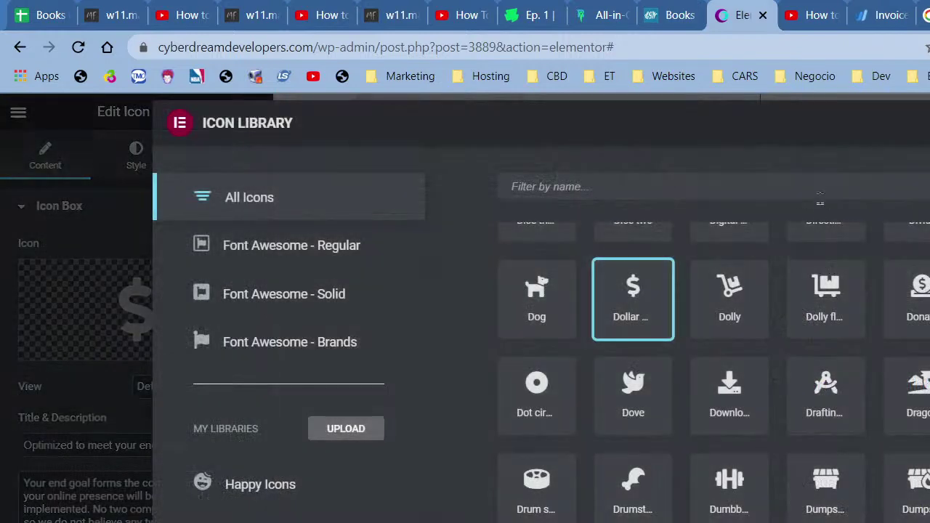
pyautogui.click(820, 194)
pyautogui.write('prod')
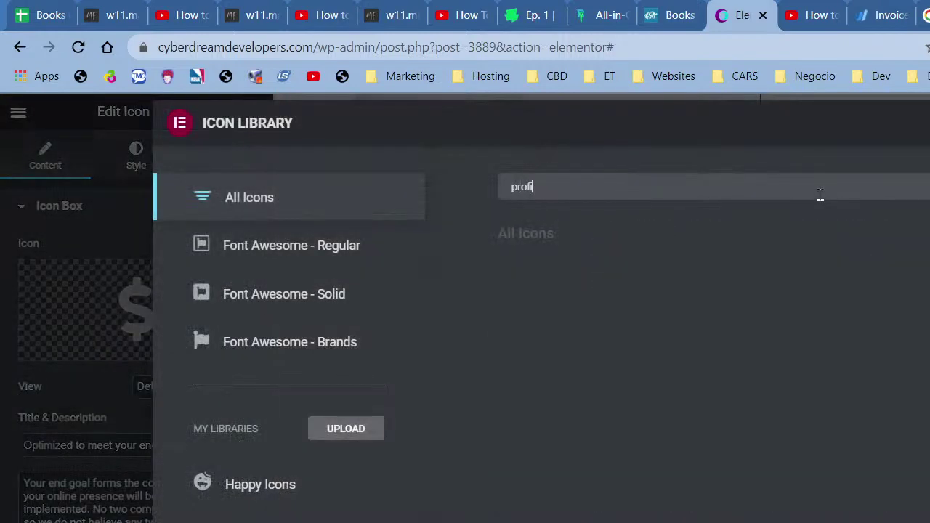
pyautogui.press('BackSpace')
pyautogui.press('BackSpace')
pyautogui.press('BackSpace')
pyautogui.press('BackSpace')
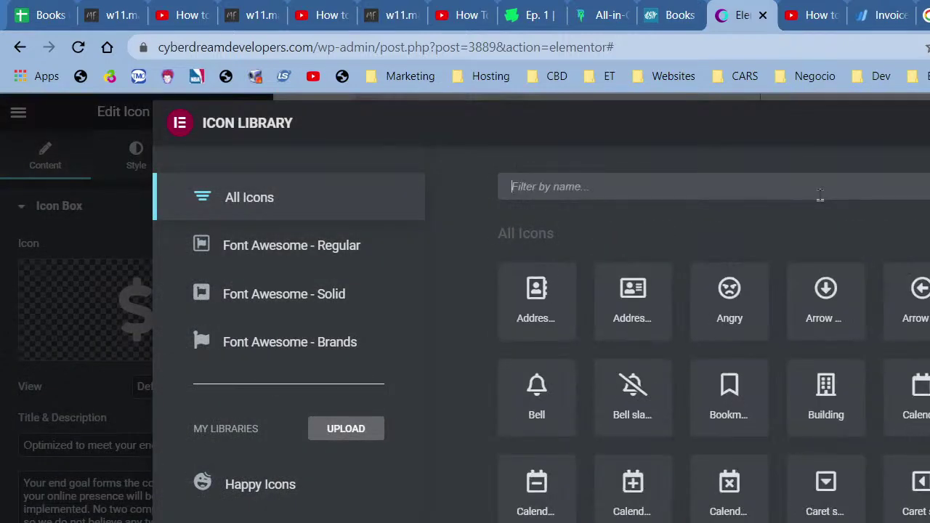
pyautogui.write('cash')
pyautogui.press('BackSpace')
pyautogui.press('BackSpace')
pyautogui.press('BackSpace')
pyautogui.press('BackSpace')
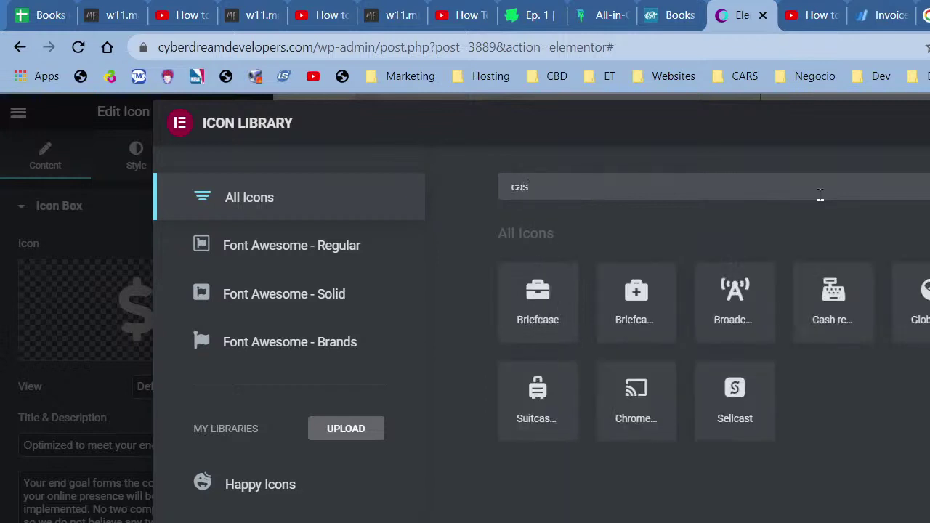
pyautogui.write('an')
pyautogui.press('BackSpace')
pyautogui.press('BackSpace')
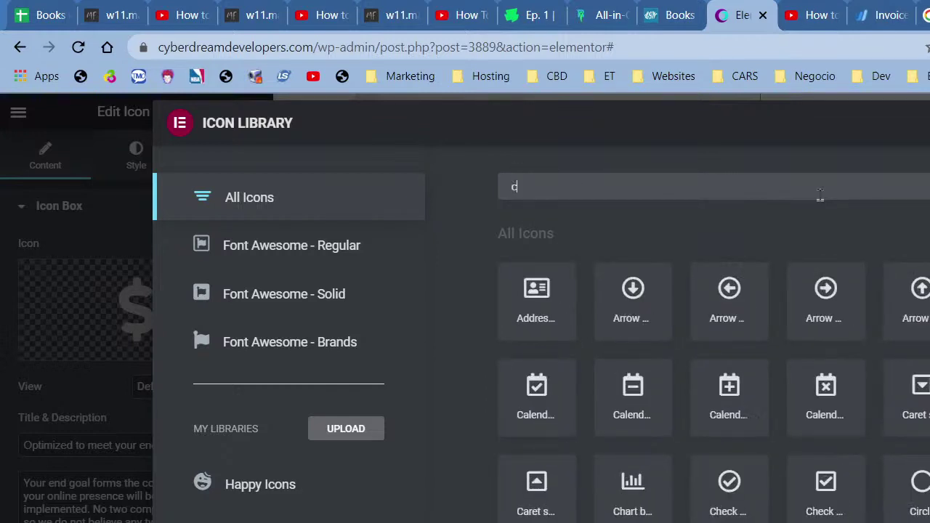
# Step: Filter the icon library by "chart" and insert the Chart line icon into the Optimized to meet your end goal box
pyautogui.write('chart')
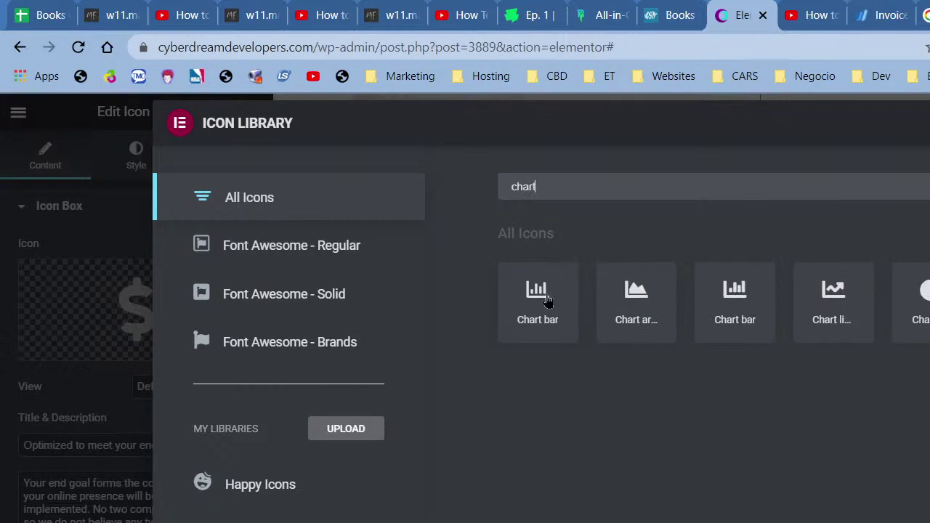
pyautogui.click(862, 305)
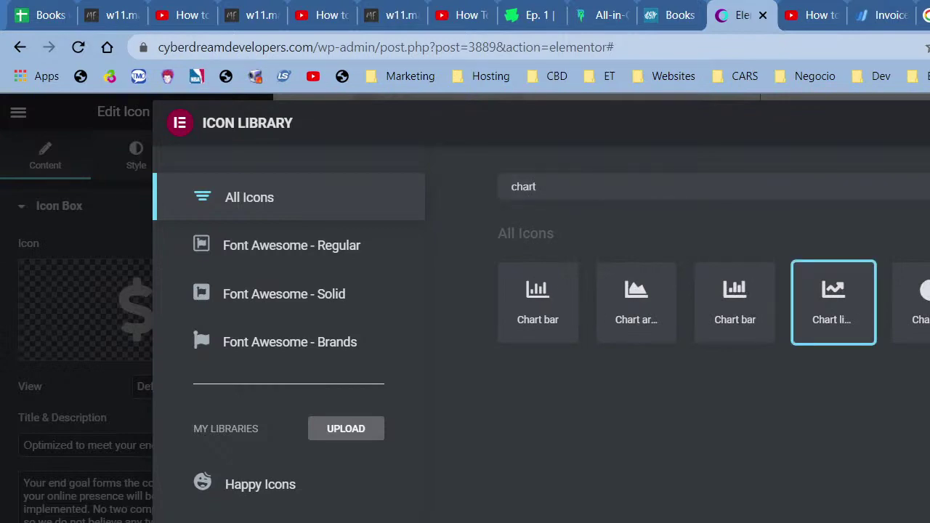
pyautogui.click(929, 522)
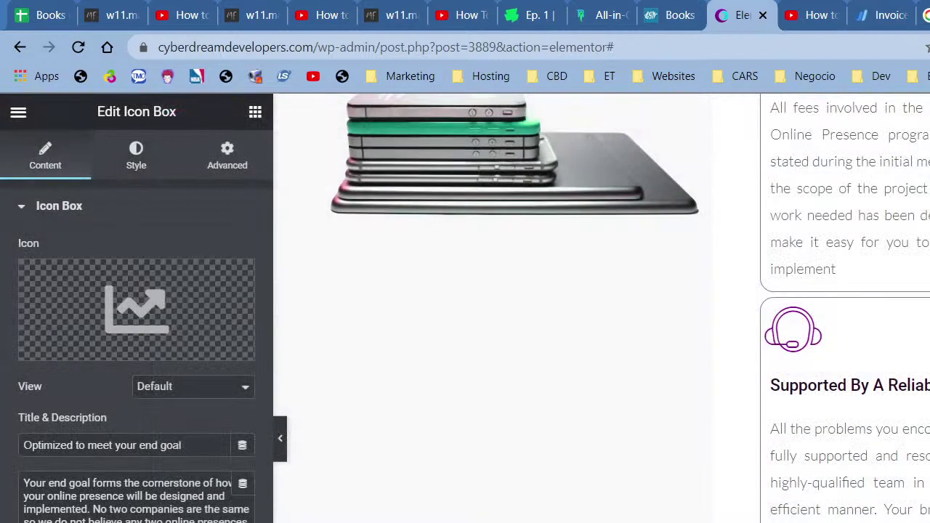
# Step: Hide the editing panel and review the benefits section's icon boxes alongside the stacked-devices image
pyautogui.click(293, 444)
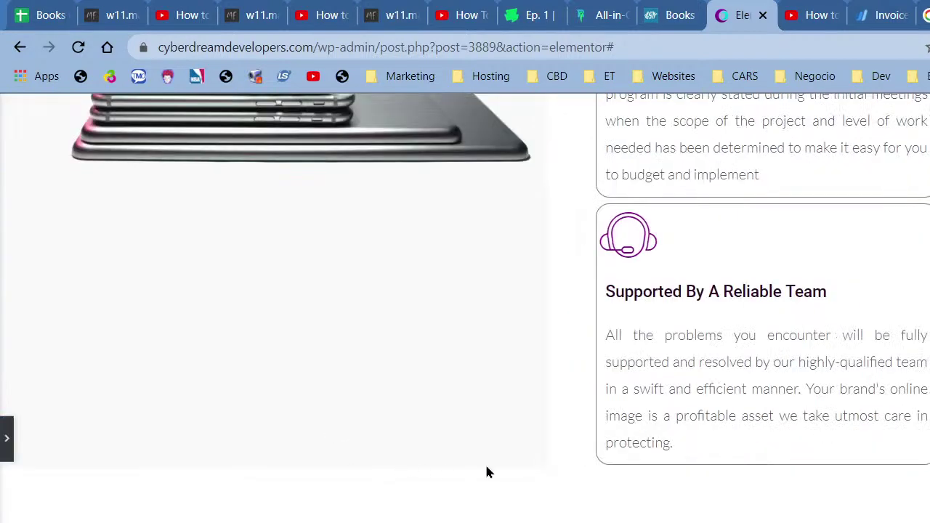
pyautogui.scroll(6, 487, 396)
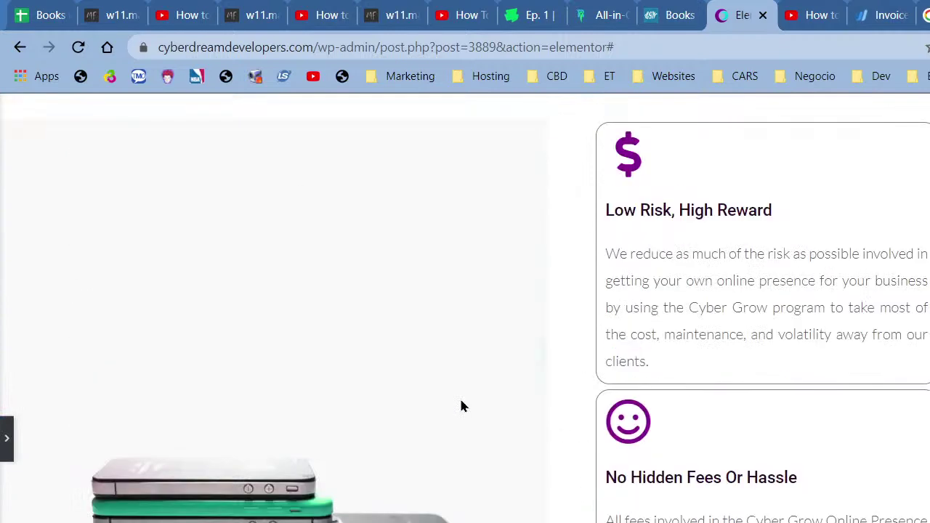
pyautogui.scroll(-2, 460, 407)
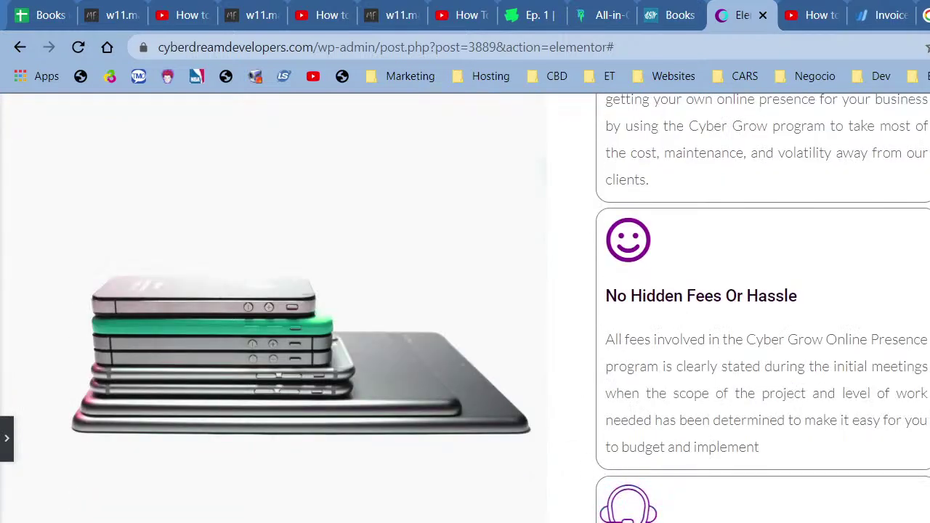
pyautogui.scroll(5, 388, 509)
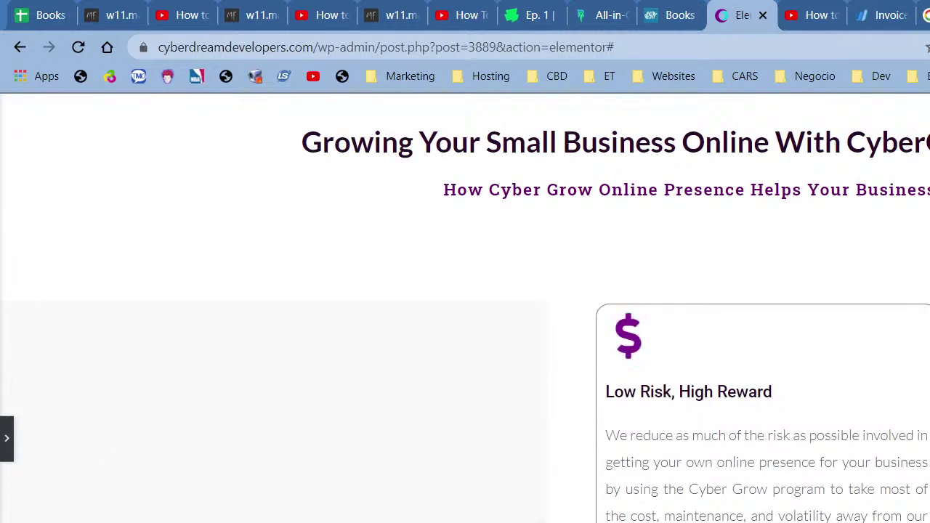
pyautogui.scroll(-4, 465, 305)
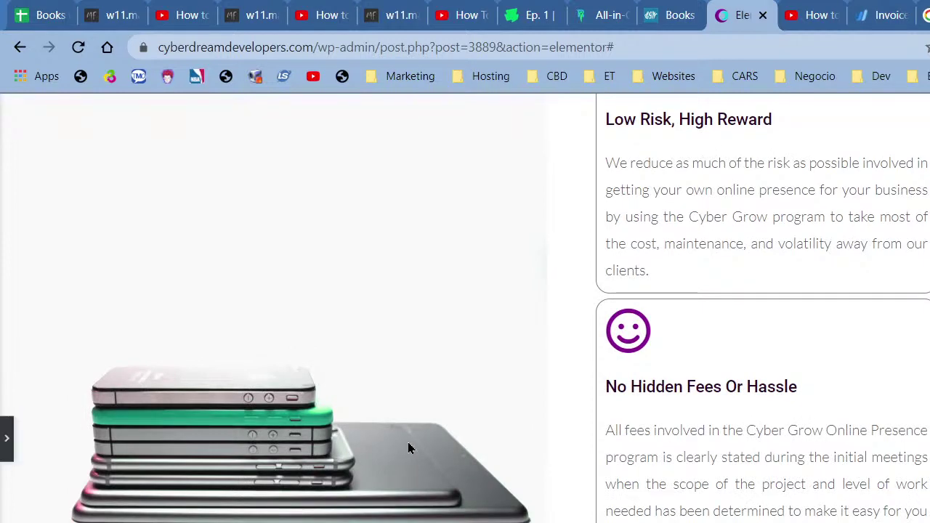
pyautogui.scroll(-1, 408, 447)
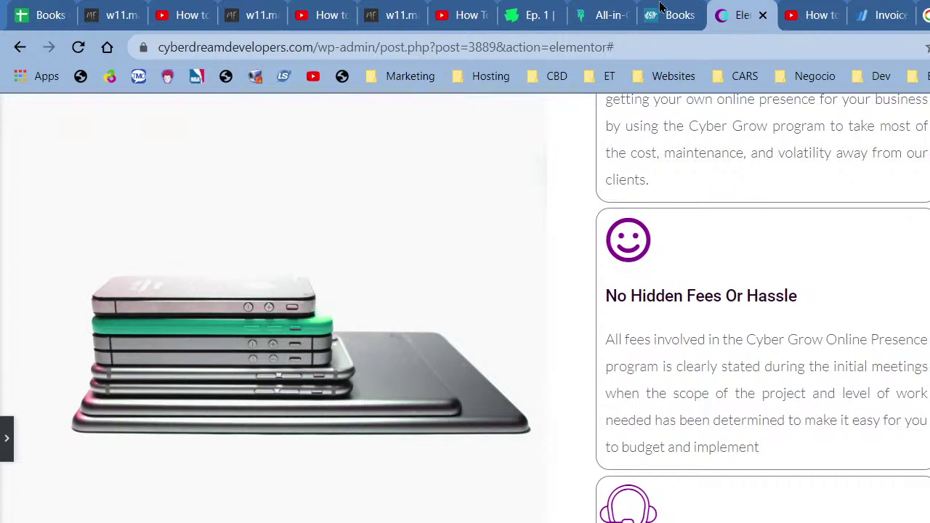
pyautogui.scroll(5, 793, 467)
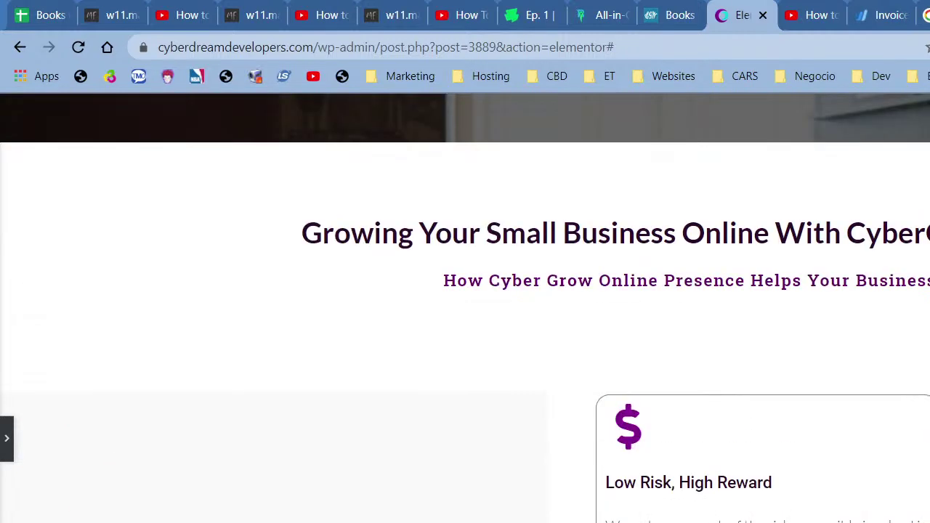
# Step: Switch to unDraw and look through the "website" illustrations for an image that suits the benefits section
pyautogui.click(927, 14)
pyautogui.scroll(-3, 860, 252)
pyautogui.scroll(1, 662, 345)
pyautogui.scroll(5, 662, 344)
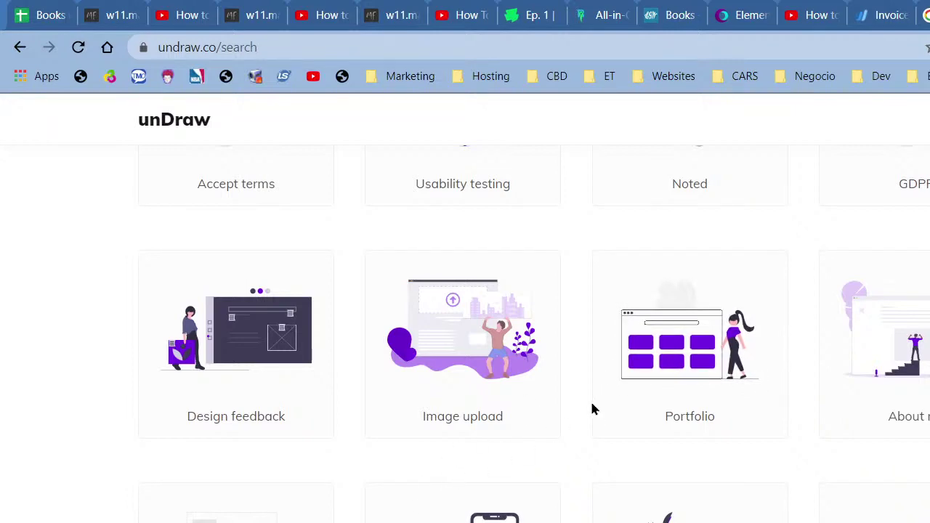
pyautogui.scroll(1, 592, 410)
pyautogui.scroll(2, 592, 411)
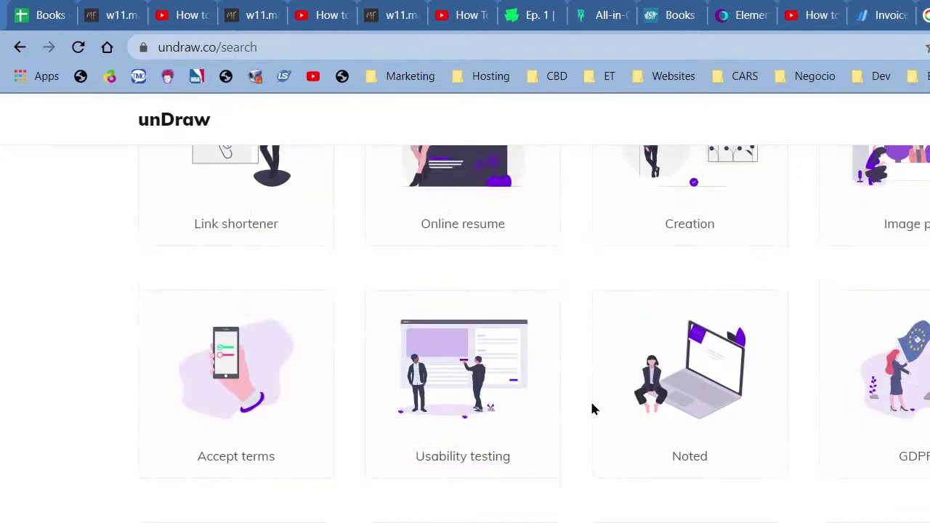
pyautogui.scroll(9, 592, 410)
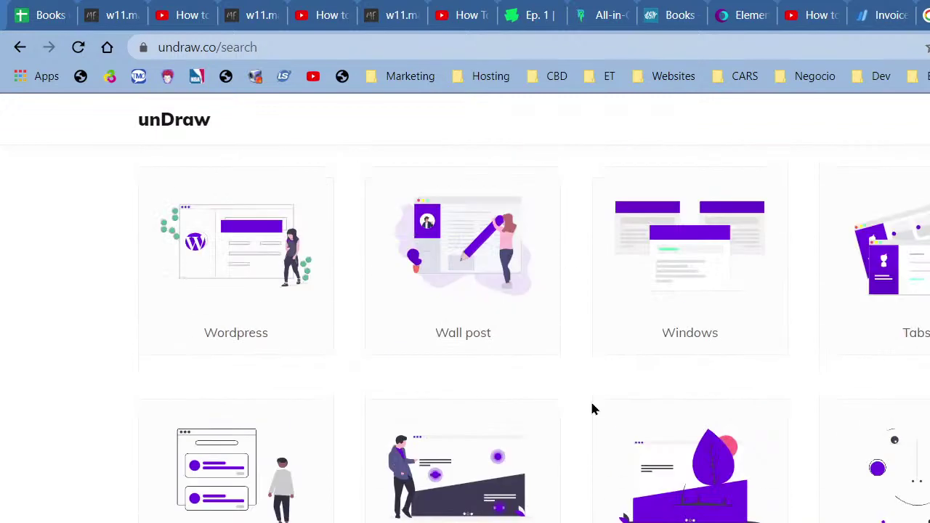
pyautogui.scroll(5, 592, 409)
pyautogui.scroll(-2, 229, 446)
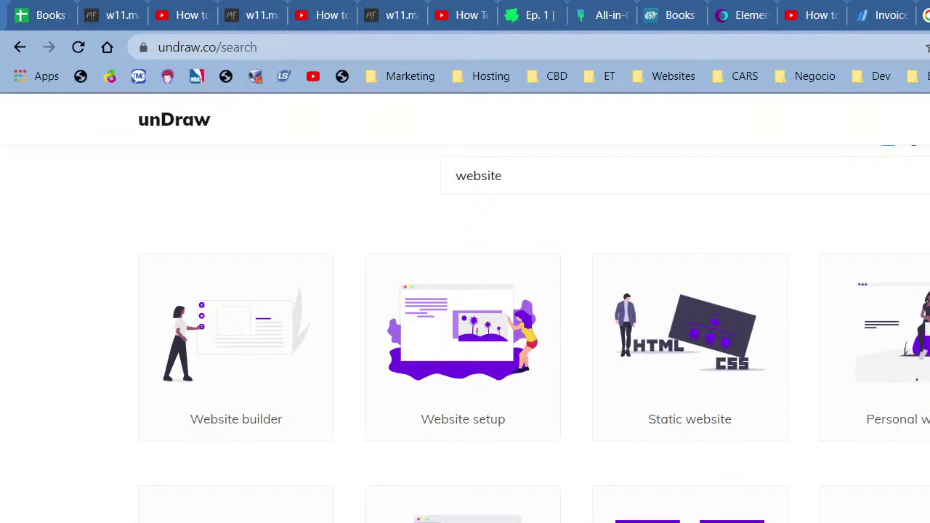
pyautogui.scroll(-2, 465, 327)
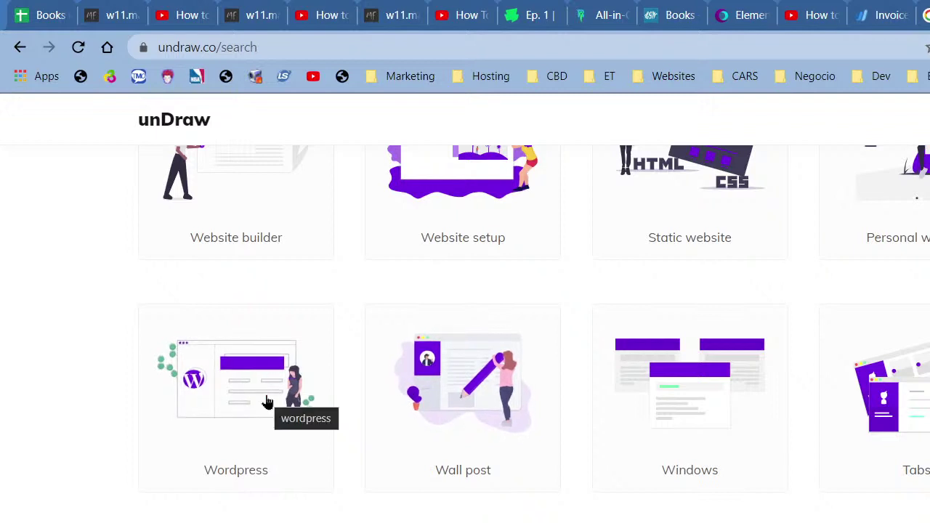
pyautogui.scroll(-2, 268, 402)
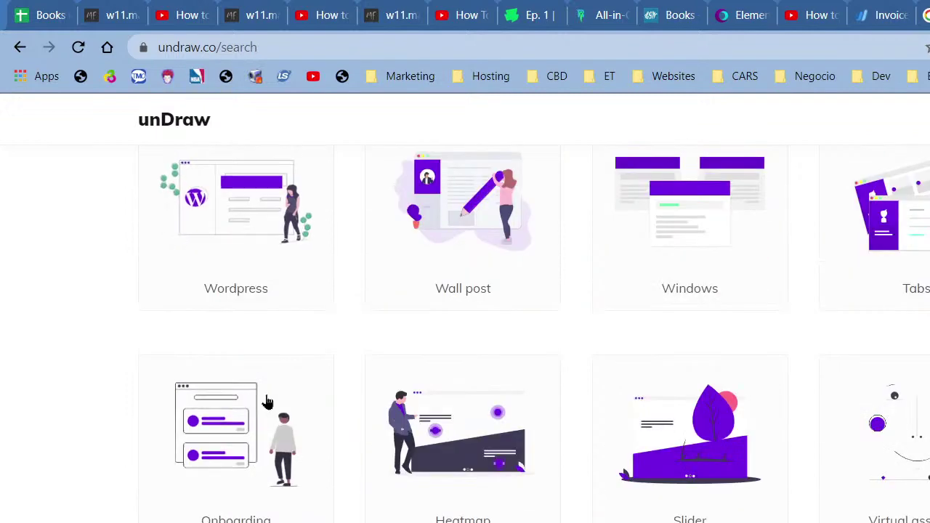
pyautogui.scroll(-1, 494, 462)
pyautogui.scroll(-2, 546, 473)
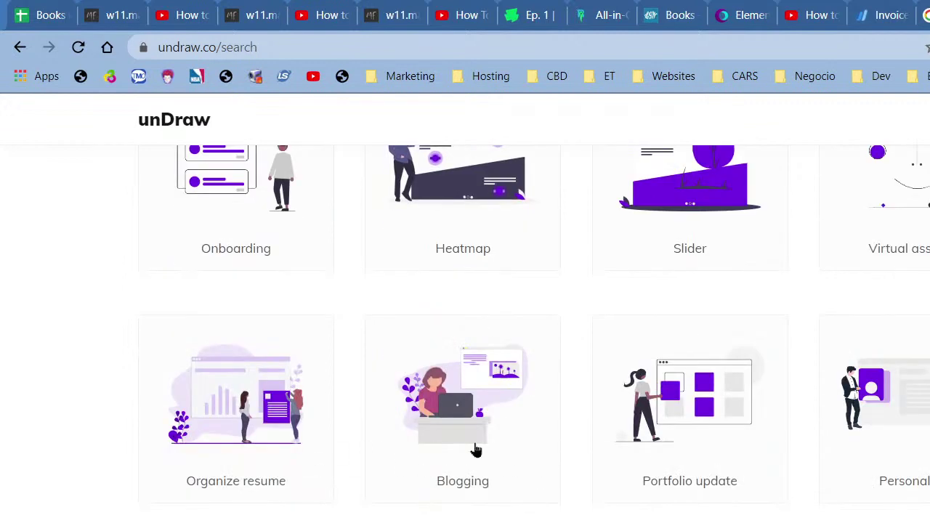
pyautogui.scroll(-3, 463, 327)
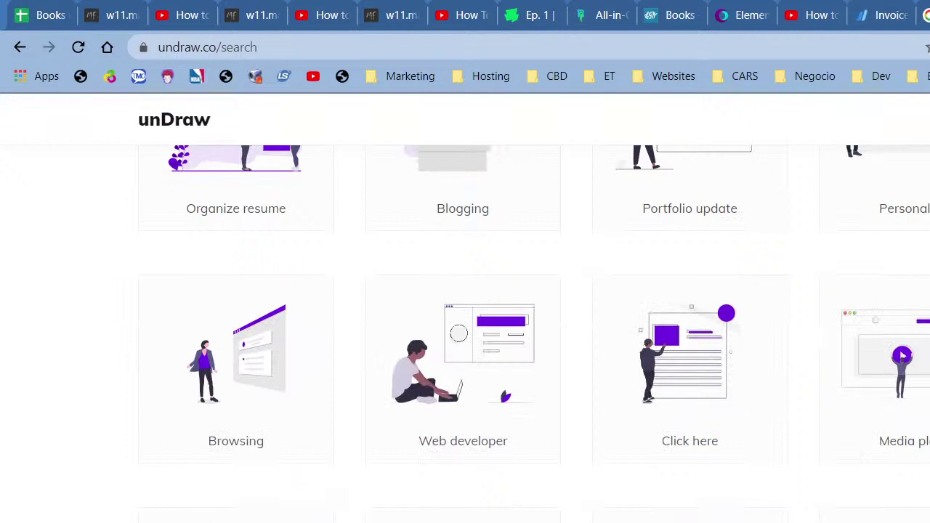
pyautogui.scroll(-2, 465, 327)
pyautogui.scroll(-3, 465, 327)
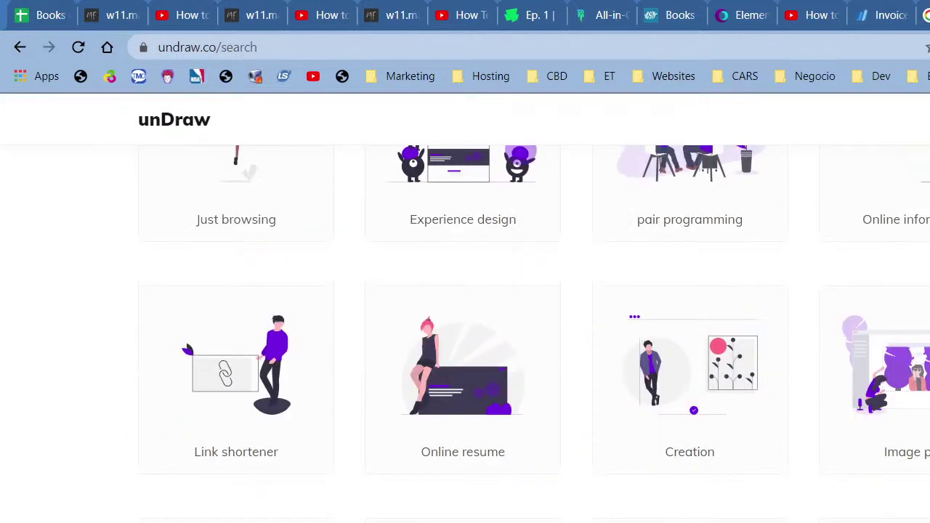
pyautogui.scroll(3, 919, 460)
pyautogui.scroll(-7, 920, 461)
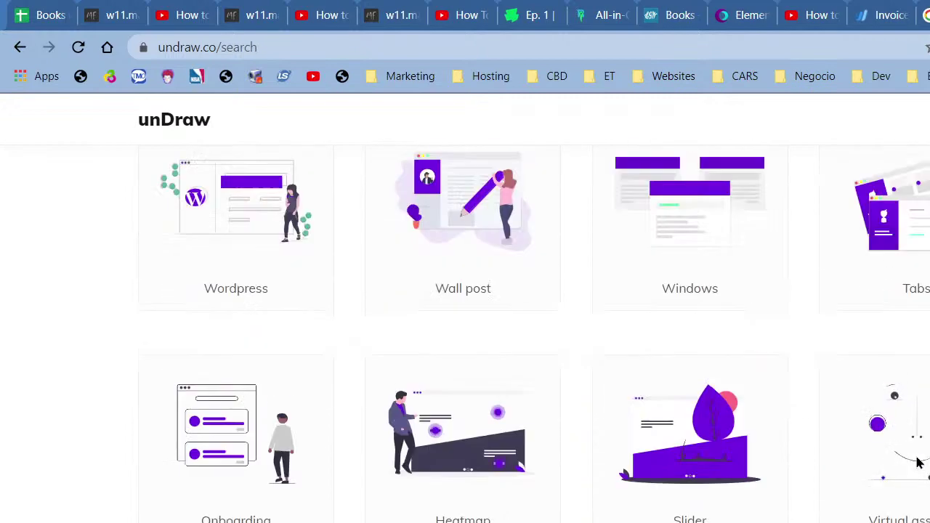
pyautogui.scroll(10, 917, 463)
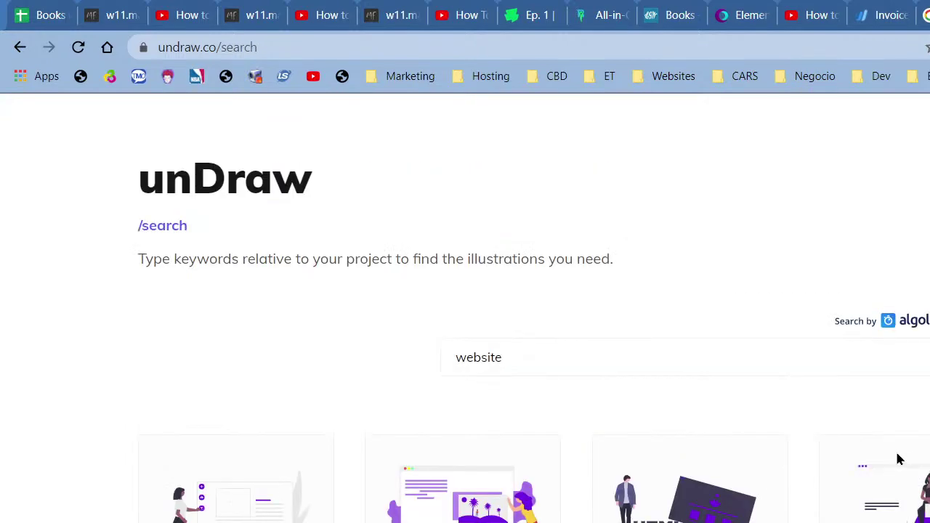
pyautogui.scroll(-5, 285, 512)
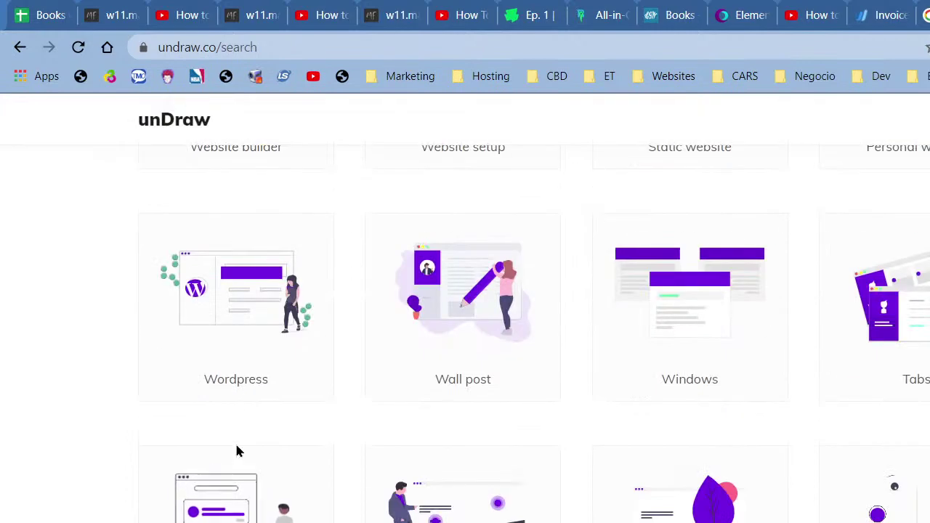
# Step: Download the Wordpress illustration as a PNG, saving it in a new folder named Images inside CBD Redesign
pyautogui.click(255, 332)
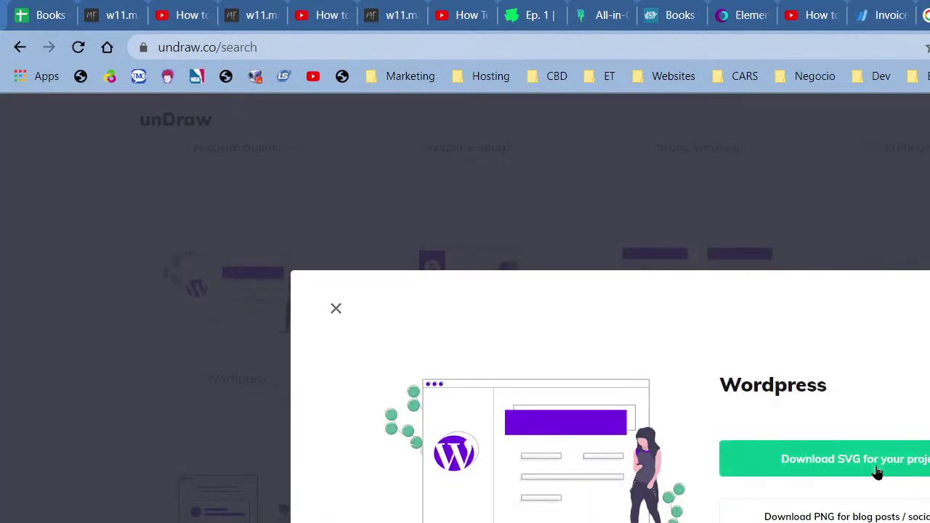
pyautogui.click(874, 515)
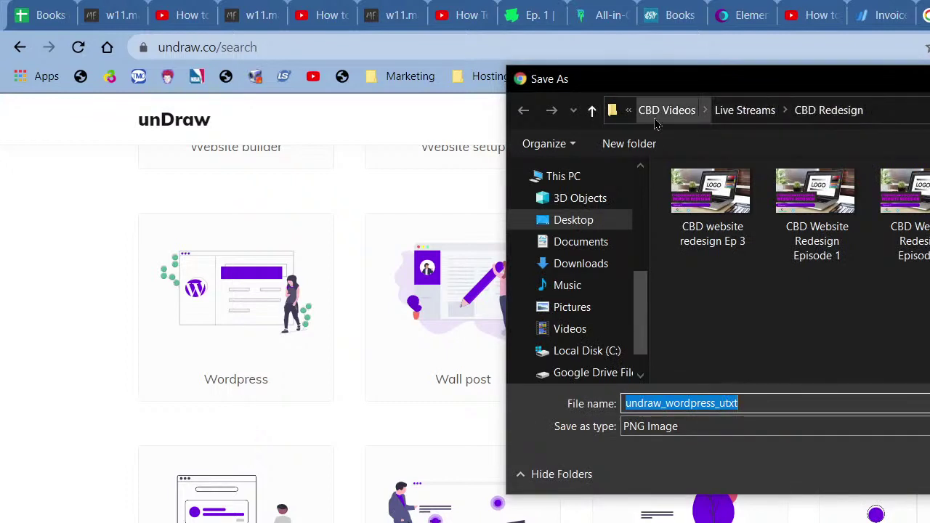
pyautogui.click(610, 144)
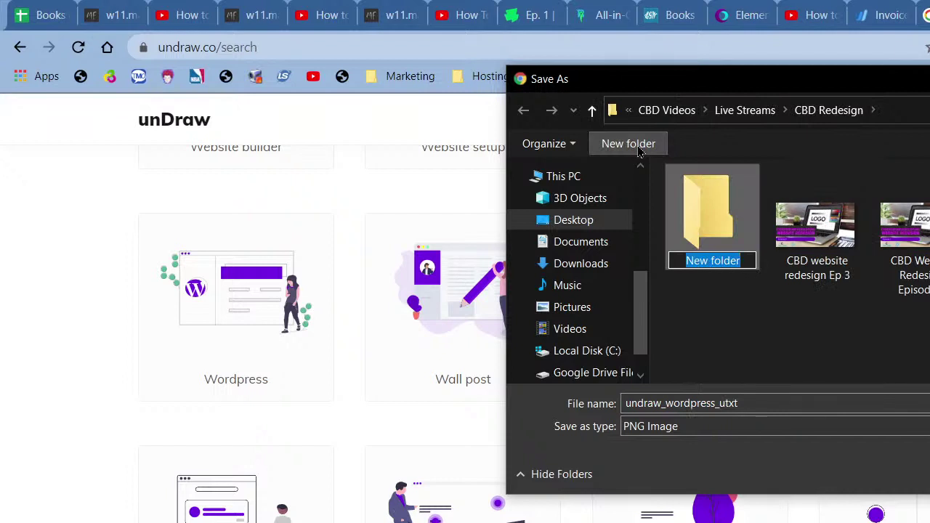
pyautogui.write('Images')
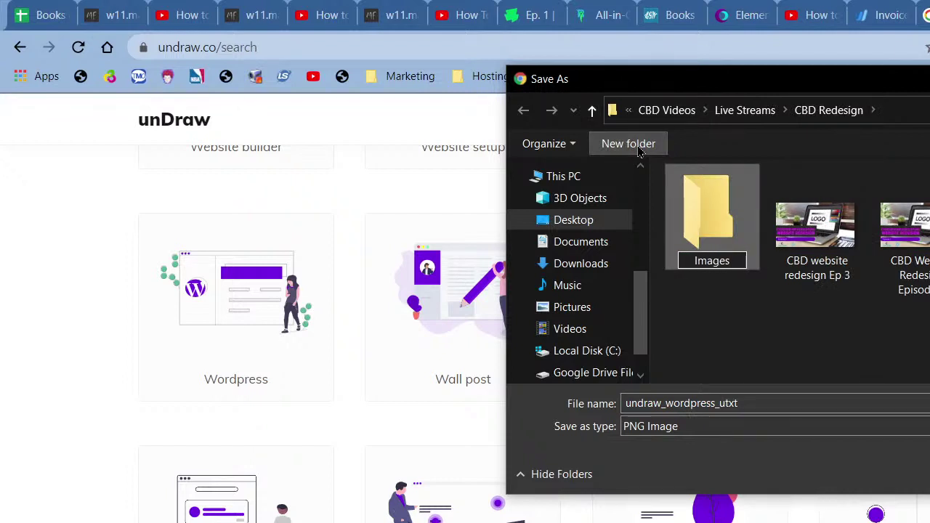
pyautogui.press('Return')
pyautogui.press('Return')
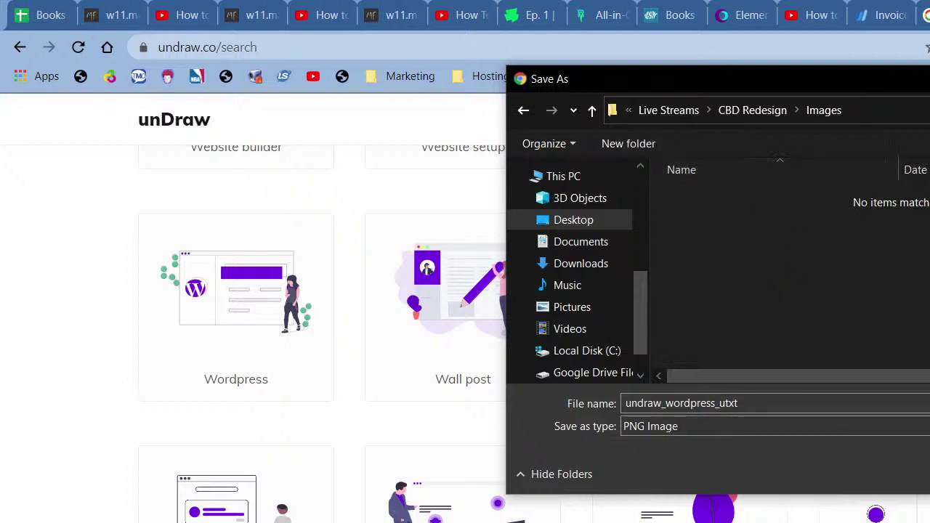
pyautogui.press('Return')
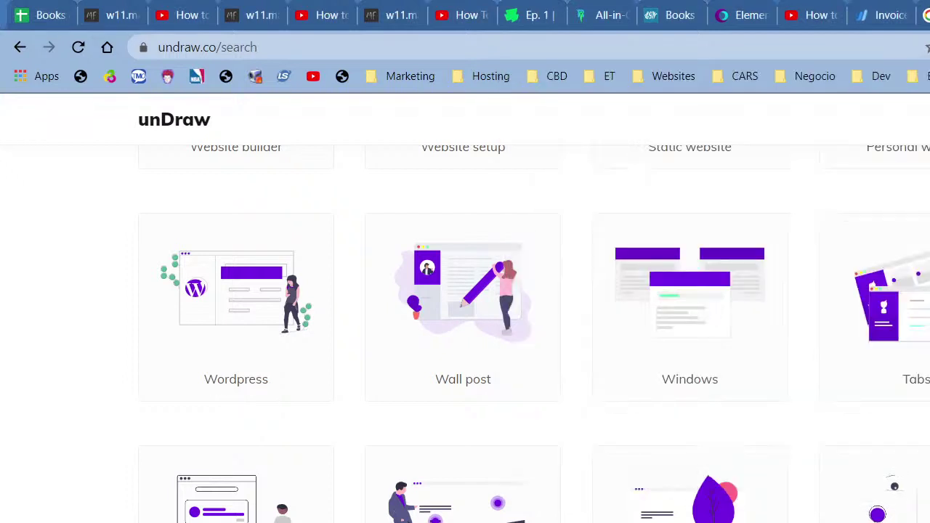
# Step: Switch to the Elementor editor and replace the benefits section's stacked-devices image with an upload of the downloaded Wordpress illustration
pyautogui.click(753, 9)
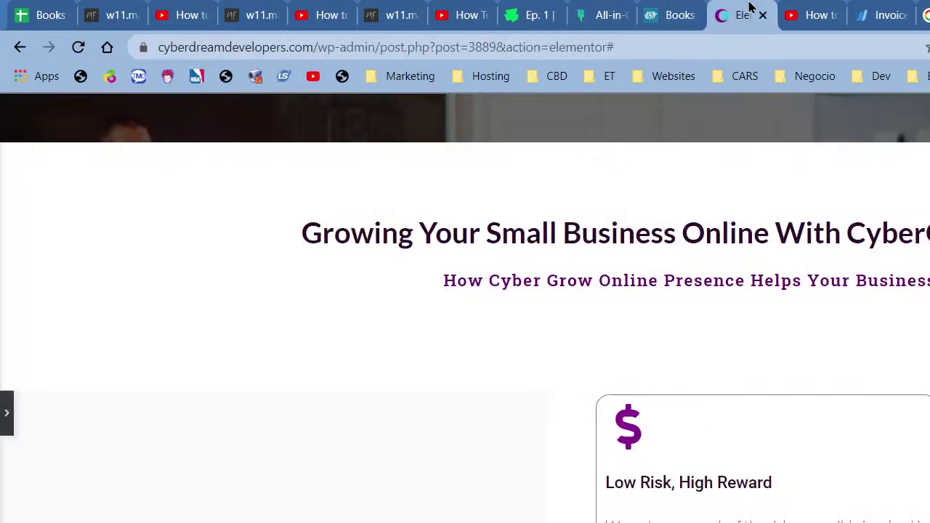
pyautogui.scroll(-5, 436, 465)
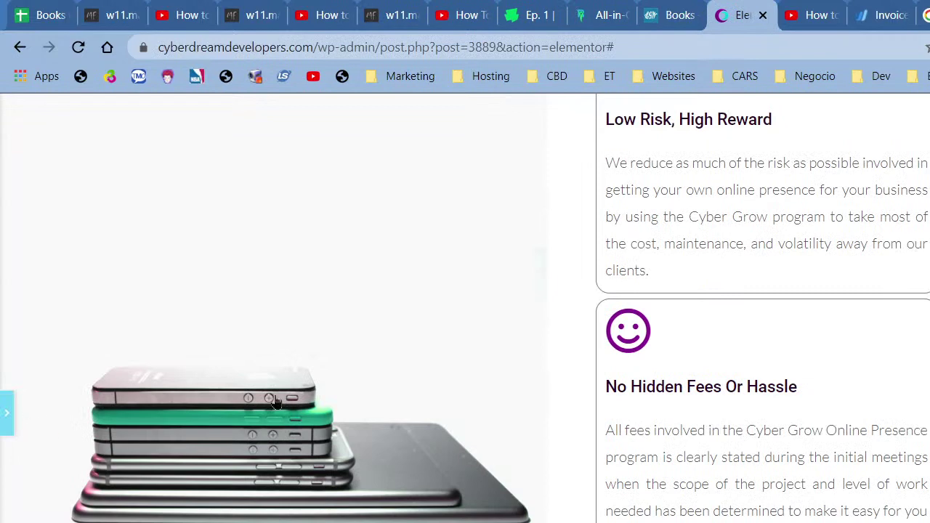
pyautogui.click(395, 427)
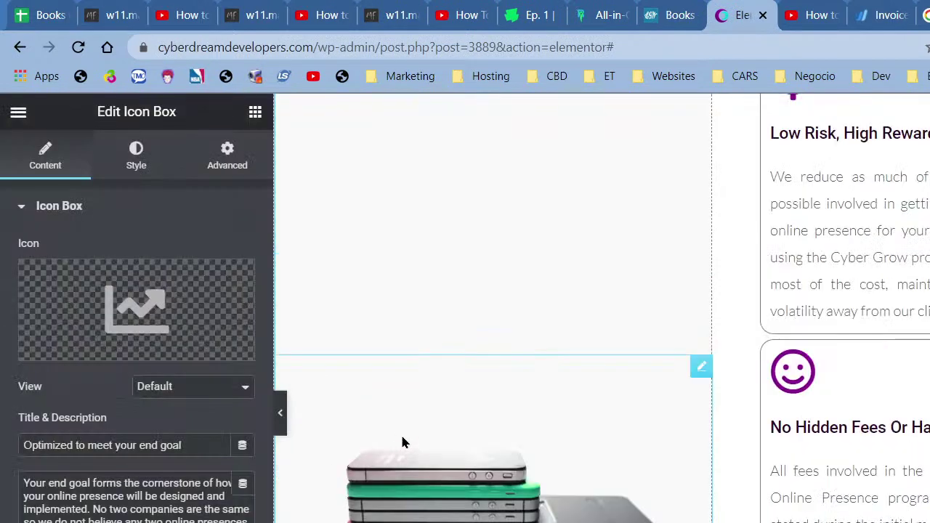
pyautogui.click(444, 423)
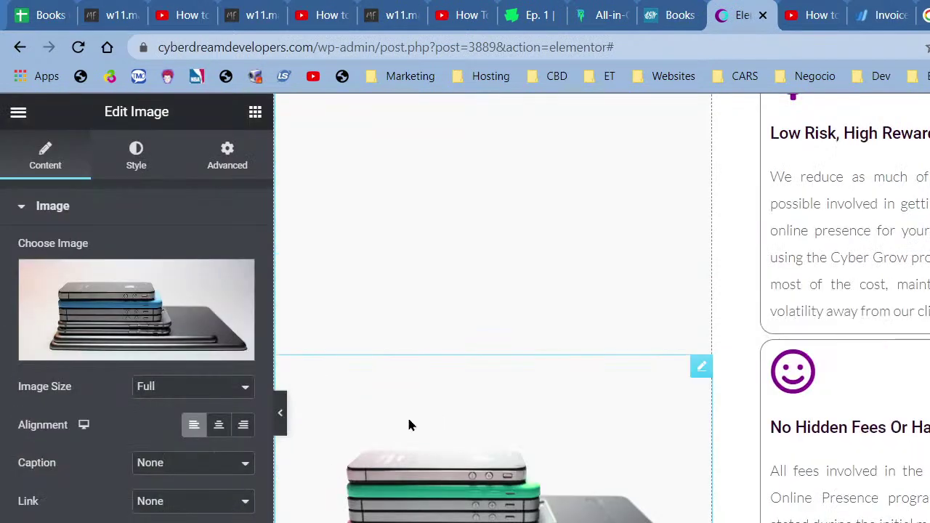
pyautogui.click(73, 311)
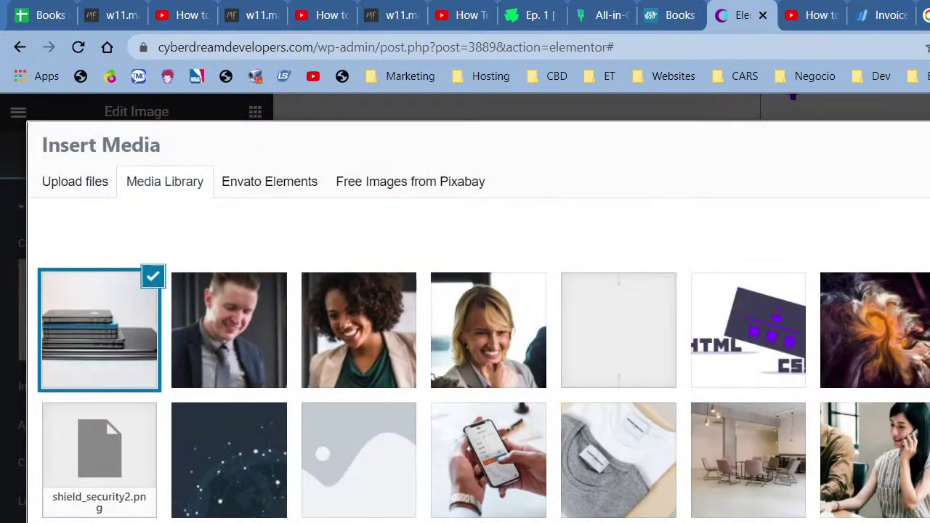
pyautogui.moveTo(218, 522)
pyautogui.mouseDown()
pyautogui.moveTo(210, 512)
pyautogui.moveTo(185, 513)
pyautogui.moveTo(233, 518)
pyautogui.mouseUp()
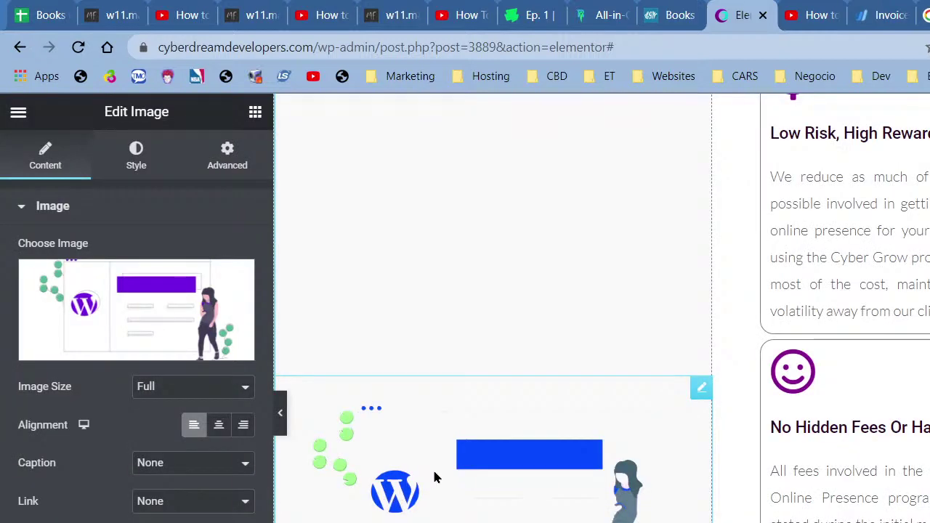
# Step: Try the Custom image size on the Wordpress illustration, glance at the unDraw website results, and restore the image size to Full
pyautogui.click(200, 391)
pyautogui.click(197, 502)
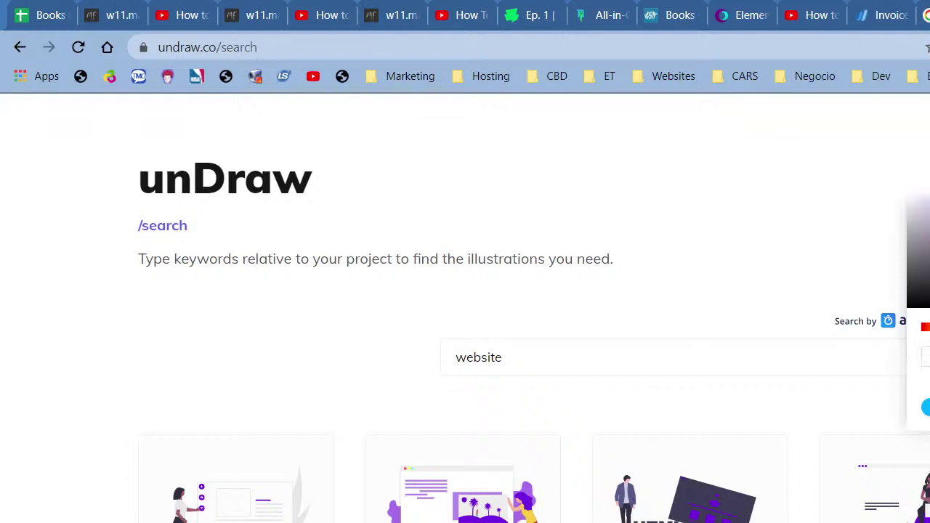
pyautogui.scroll(-5, 356, 411)
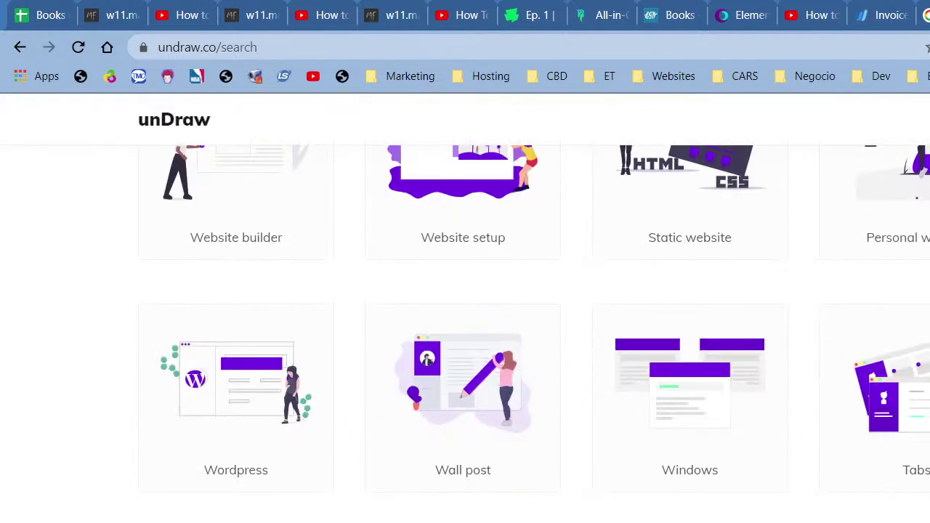
pyautogui.click(742, 15)
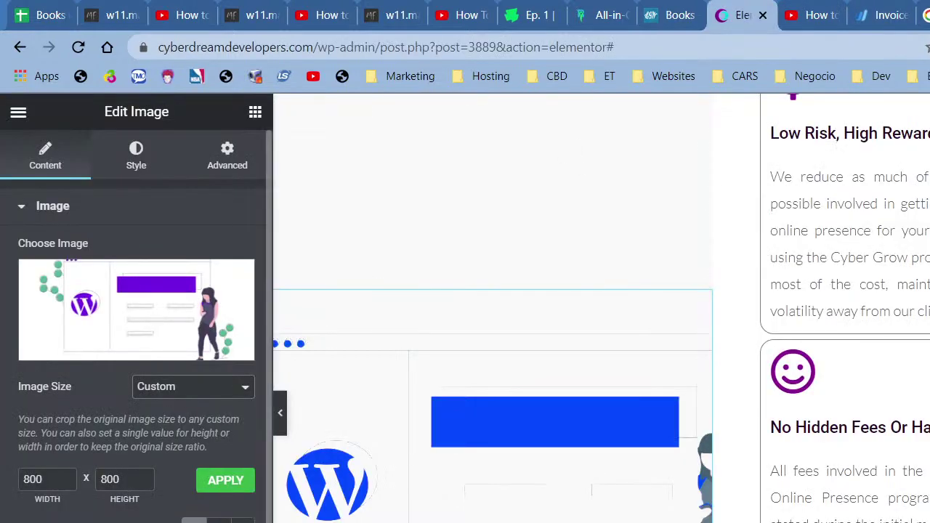
pyautogui.click(145, 395)
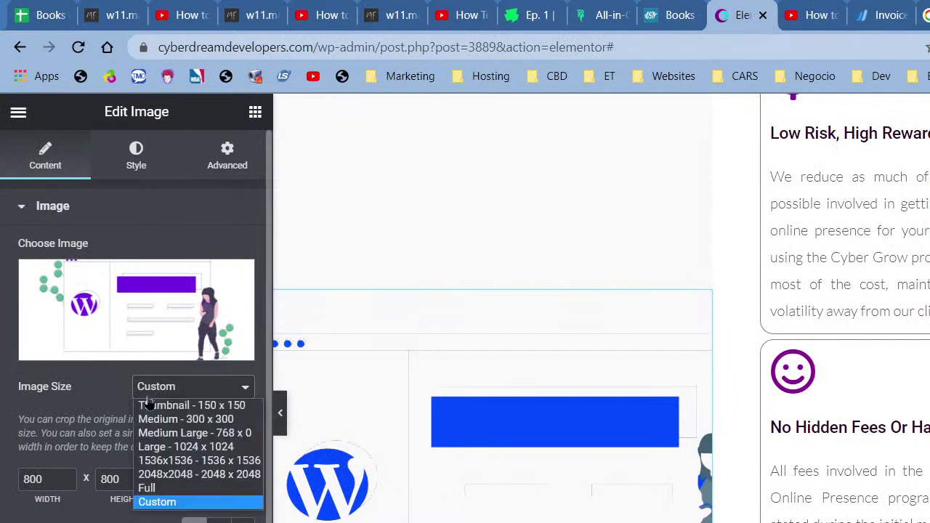
pyautogui.click(143, 489)
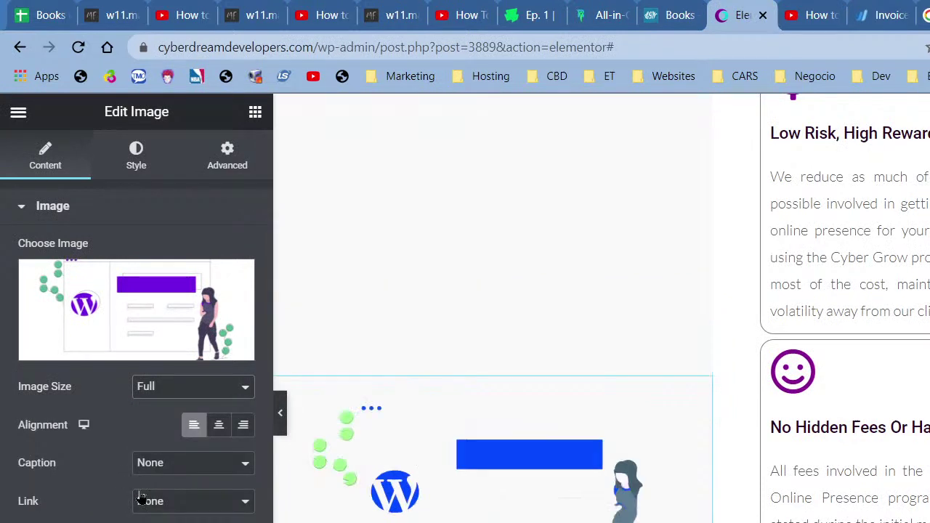
# Step: Replace the illustration's widget with a fresh Image widget holding the Wordpress illustration from the media library
pyautogui.rightClick(466, 448)
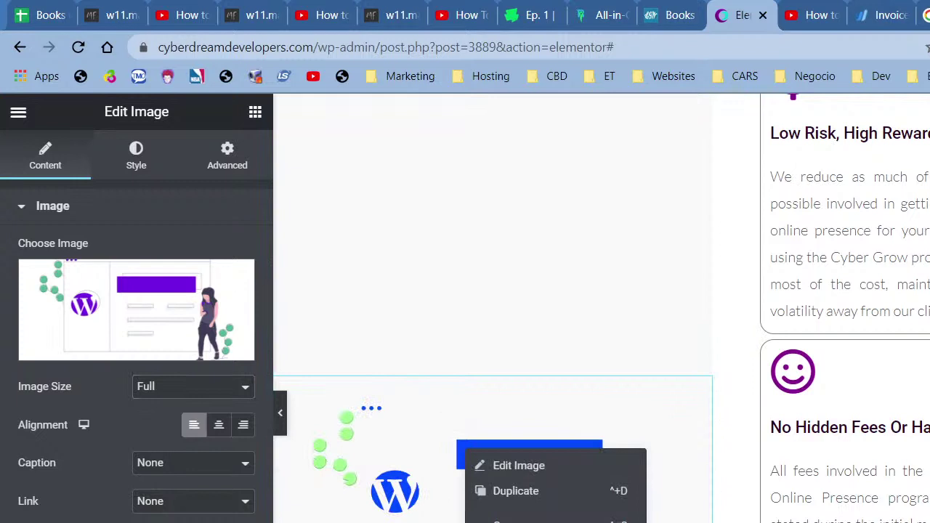
pyautogui.press('Delete')
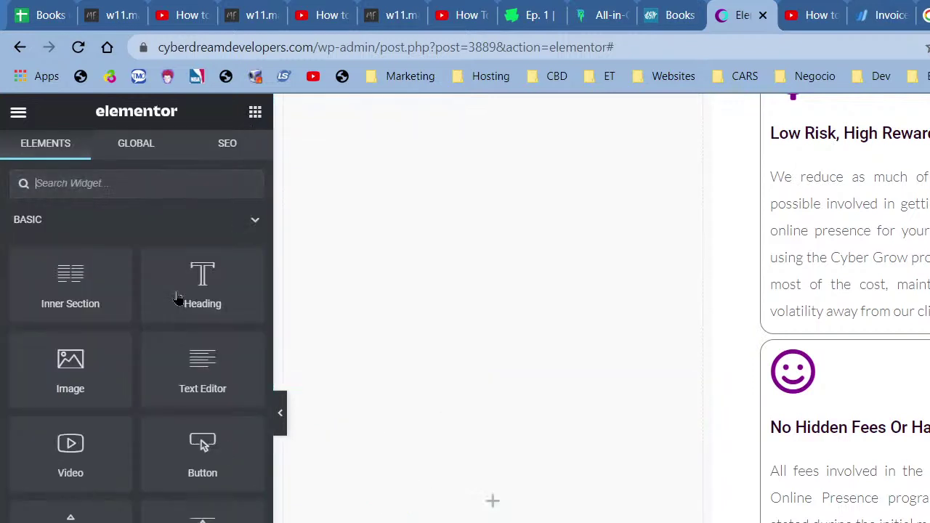
pyautogui.moveTo(73, 377); pyautogui.dragTo(597, 500)
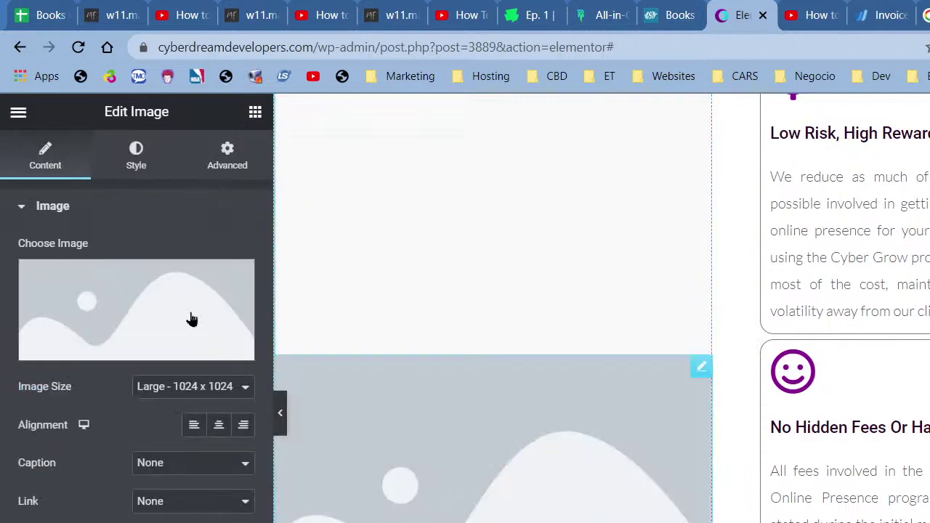
pyautogui.click(160, 298)
pyautogui.click(125, 316)
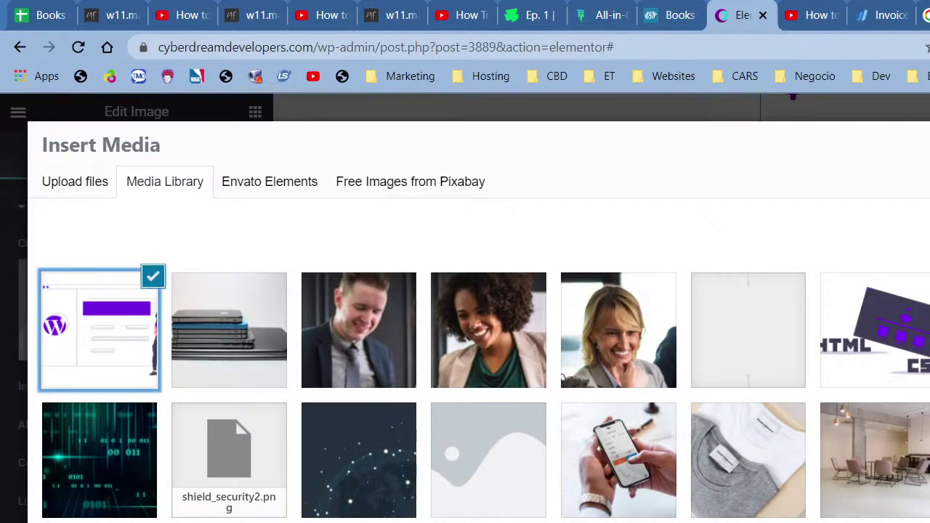
pyautogui.click(929, 522)
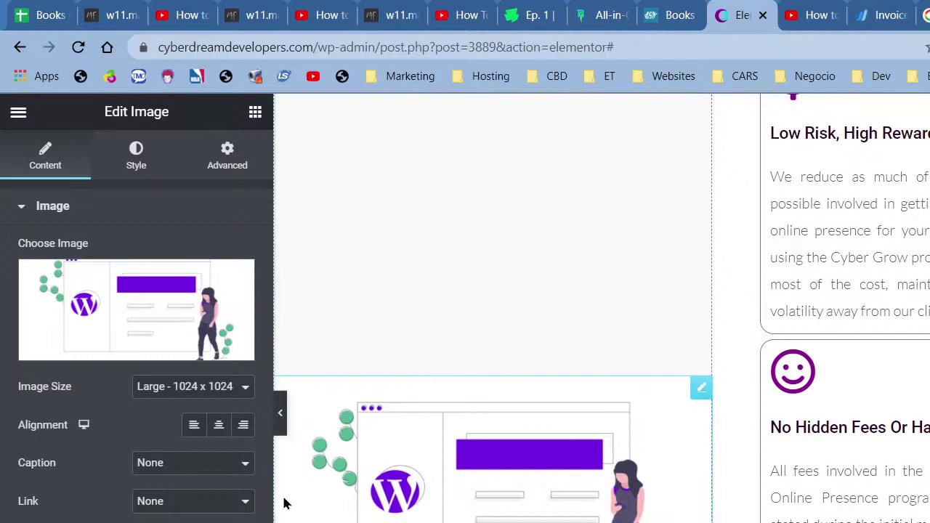
# Step: Delete the illustration's Image widget and put a Spacer widget in its place in the column beside the icon boxes
pyautogui.rightClick(389, 446)
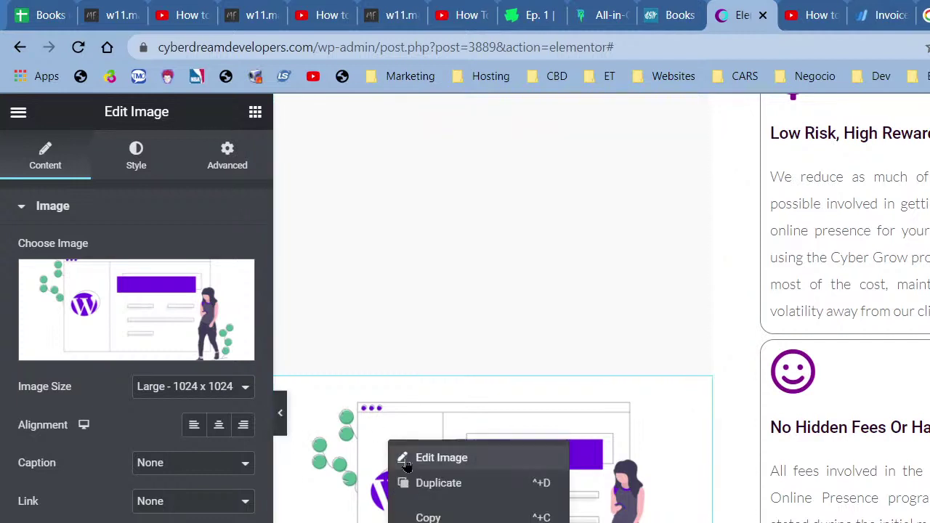
pyautogui.press('Delete')
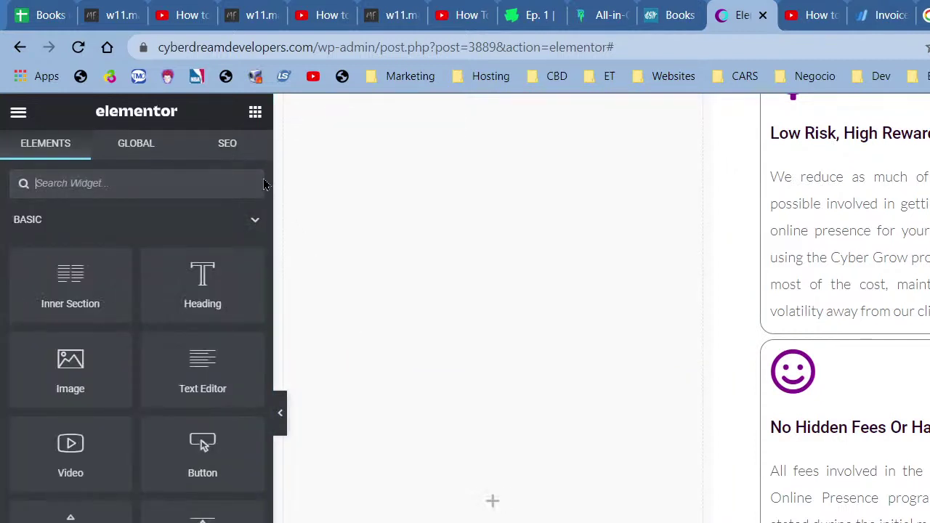
pyautogui.moveTo(212, 493); pyautogui.dragTo(462, 453)
pyautogui.scroll(3, 436, 436)
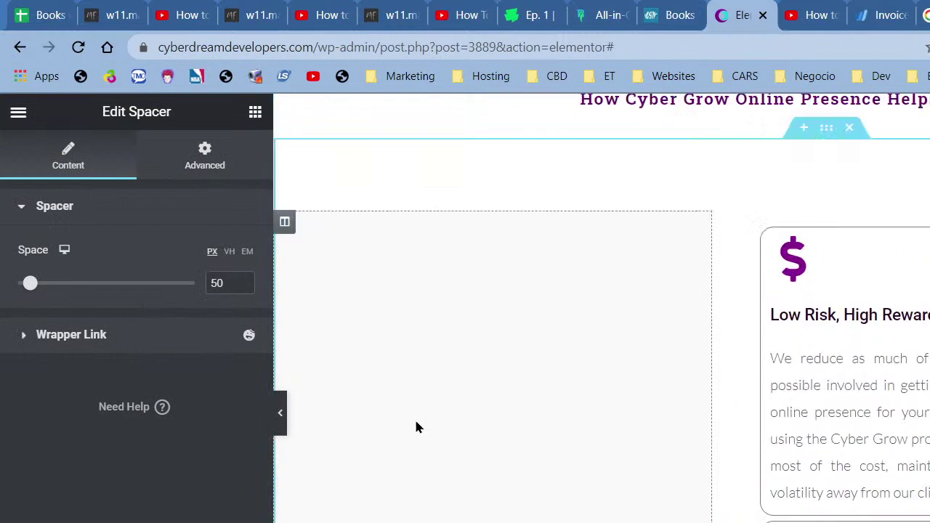
# Step: Set the Wordpress illustration as the background image of the spacer's column
pyautogui.rightClick(284, 222)
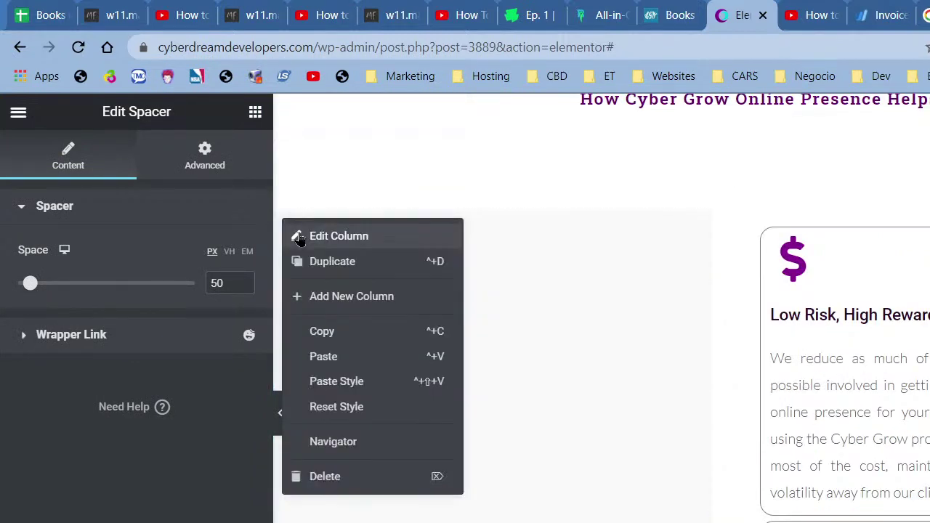
pyautogui.click(297, 236)
pyautogui.click(138, 154)
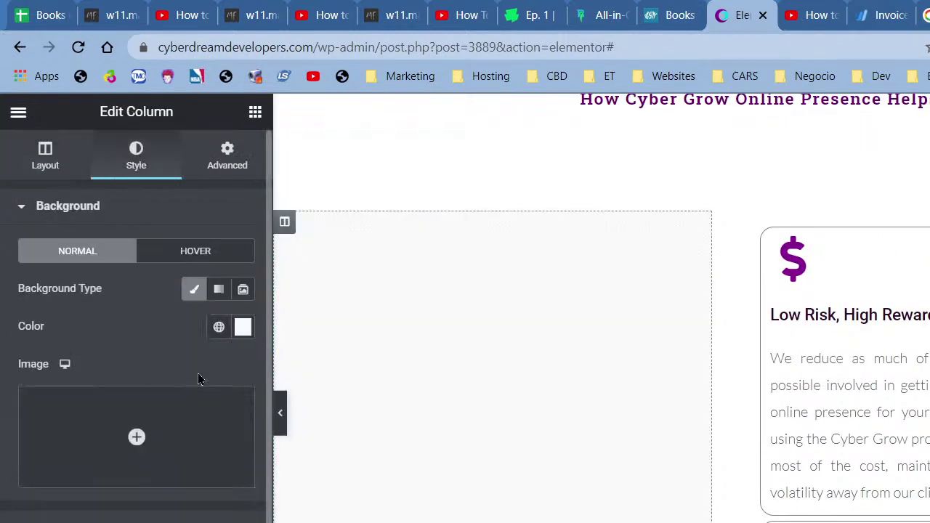
pyautogui.click(225, 409)
pyautogui.click(132, 354)
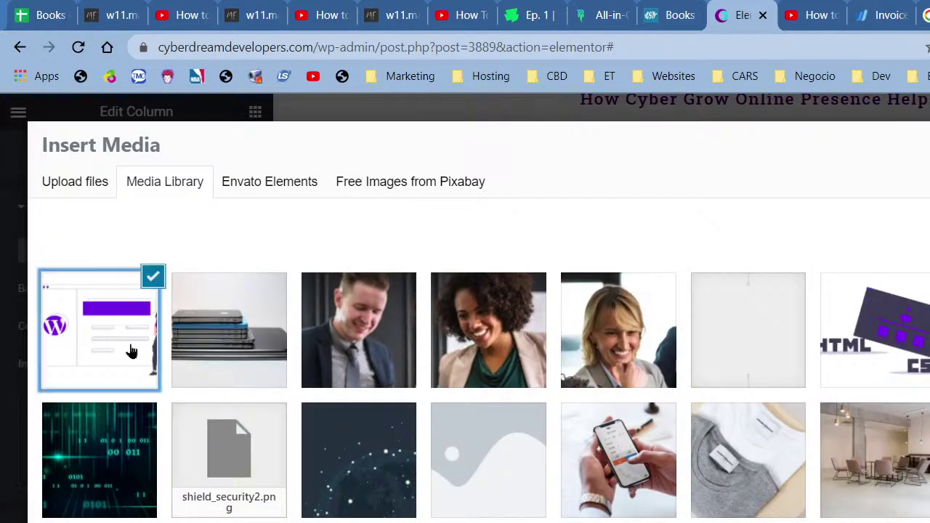
pyautogui.click(923, 516)
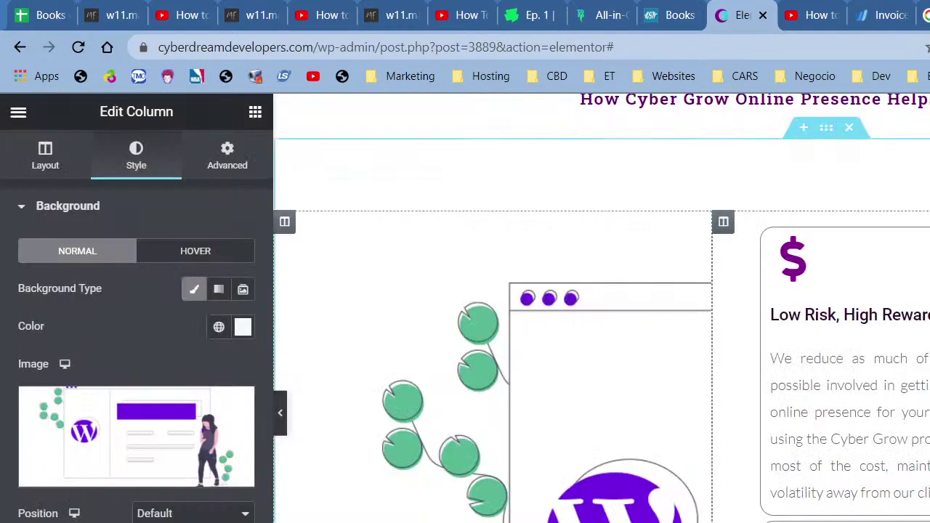
# Step: Try the Center Center and Center Left positions for the column's background image, and check the result with the editing panel hidden
pyautogui.scroll(-3, 541, 518)
pyautogui.scroll(-4, 540, 516)
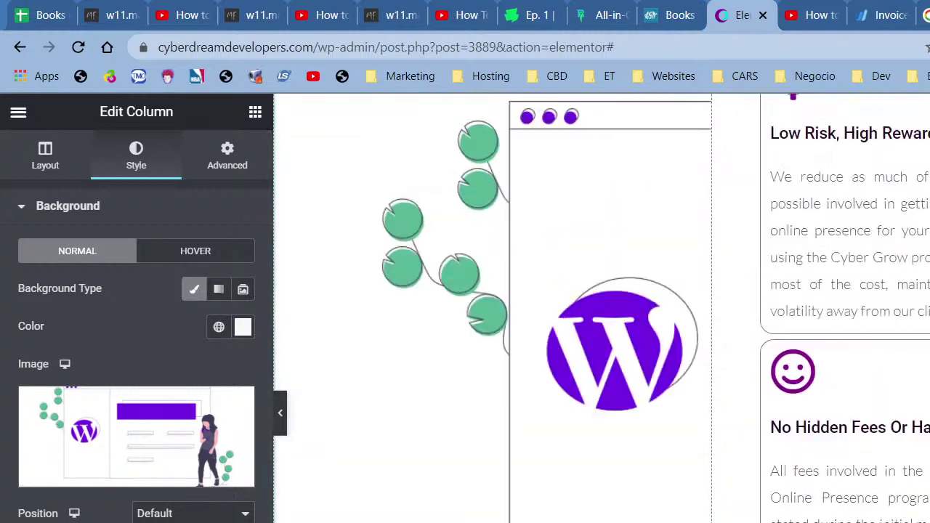
pyautogui.click(193, 513)
pyautogui.scroll(-5, 513, 482)
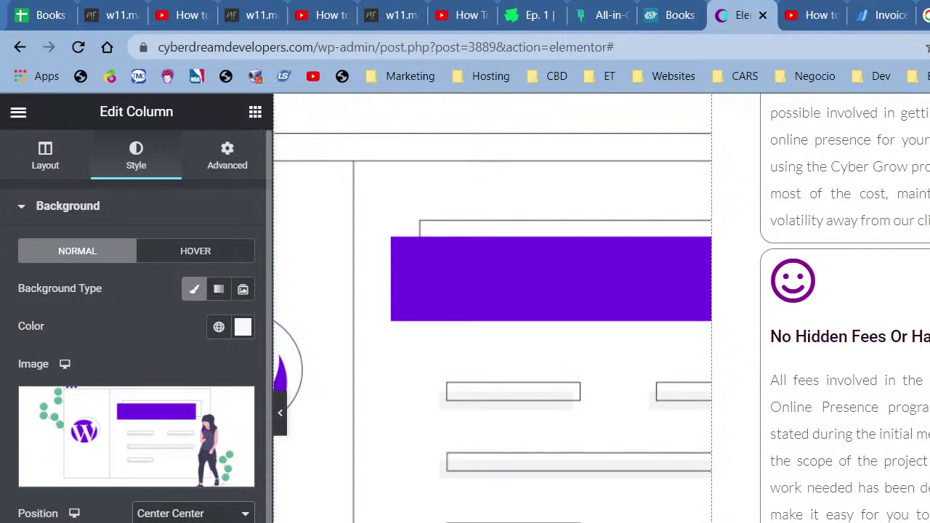
pyautogui.press('Down')
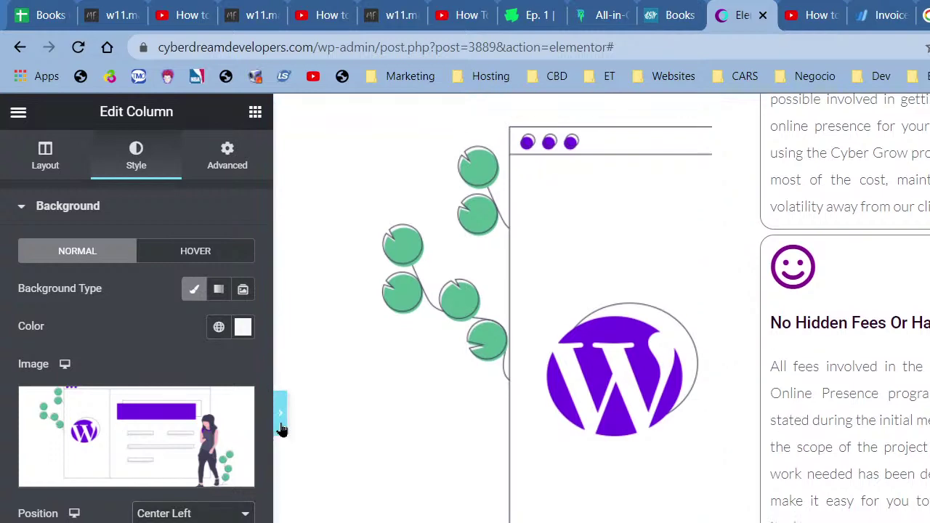
pyautogui.click(282, 429)
pyautogui.scroll(4, 274, 486)
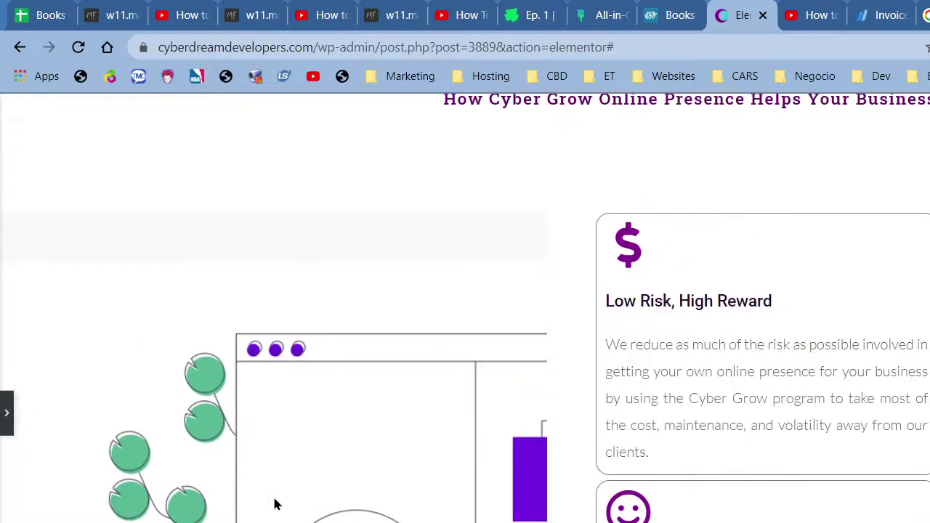
# Step: Scale the background illustration to fill the column, set its position to Top Right, and review it beside the icon boxes
pyautogui.click(11, 432)
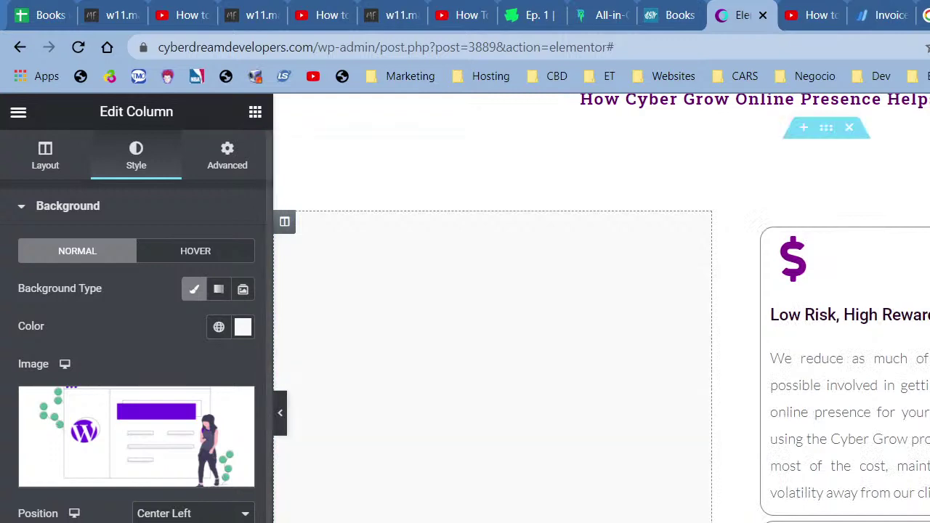
pyautogui.scroll(-4, 601, 308)
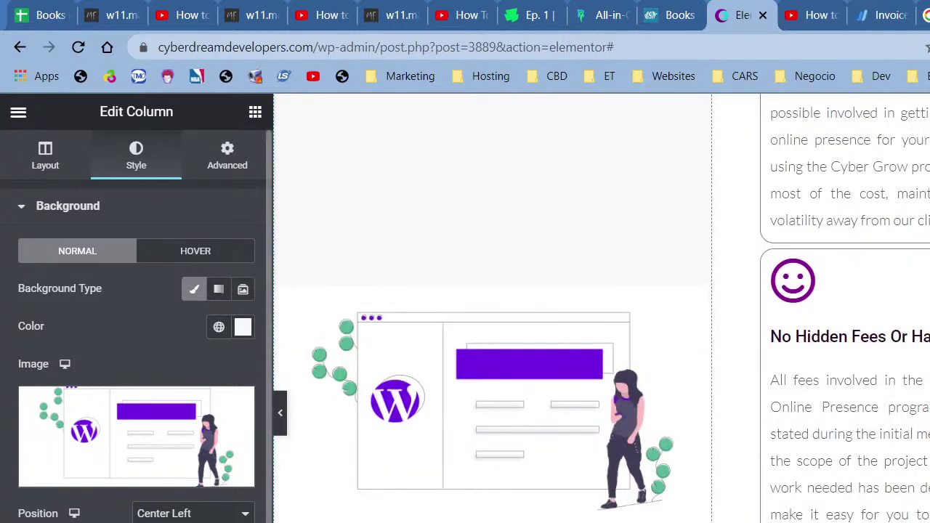
pyautogui.scroll(4, 602, 308)
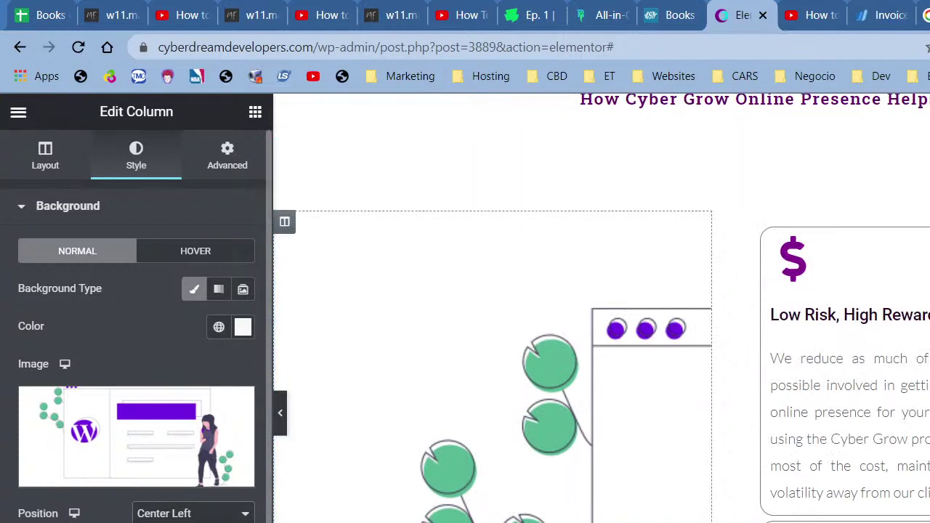
pyautogui.click(193, 514)
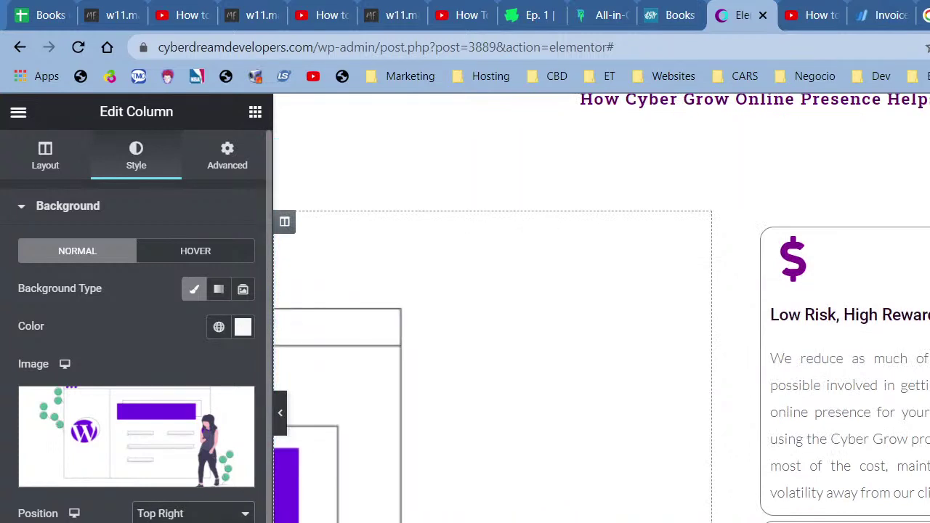
pyautogui.click(284, 425)
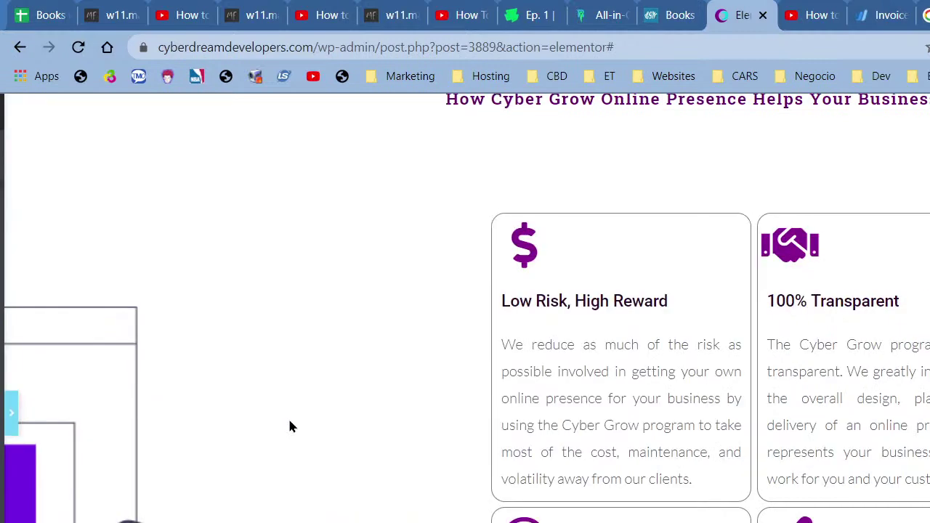
pyautogui.scroll(6, 399, 407)
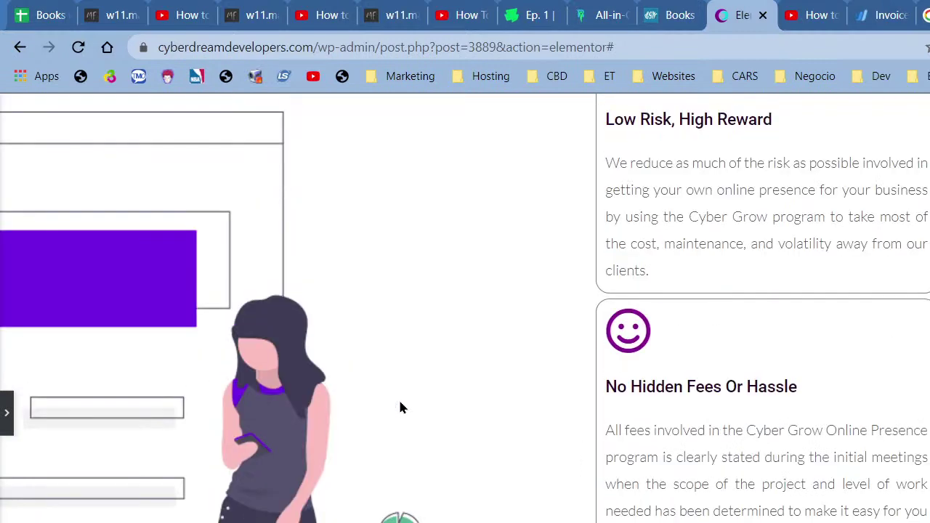
pyautogui.scroll(-4, 400, 408)
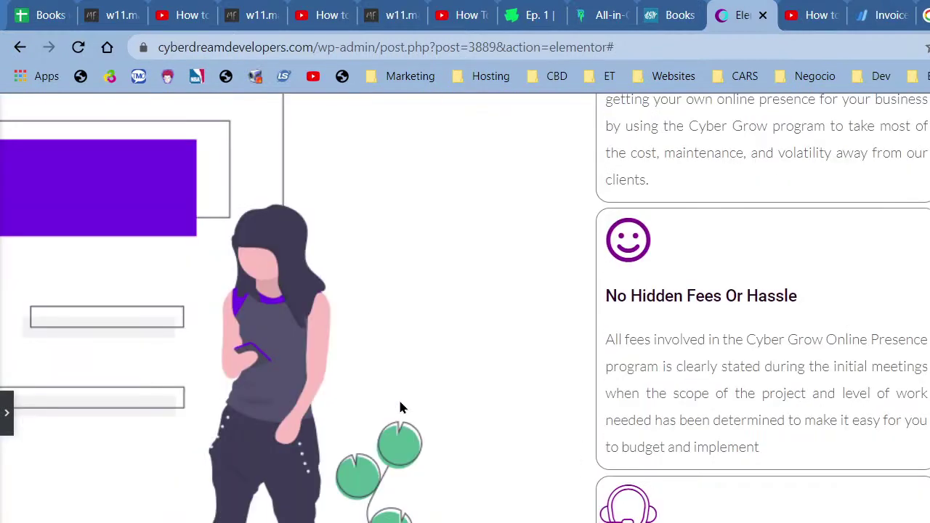
pyautogui.scroll(-2, 534, 327)
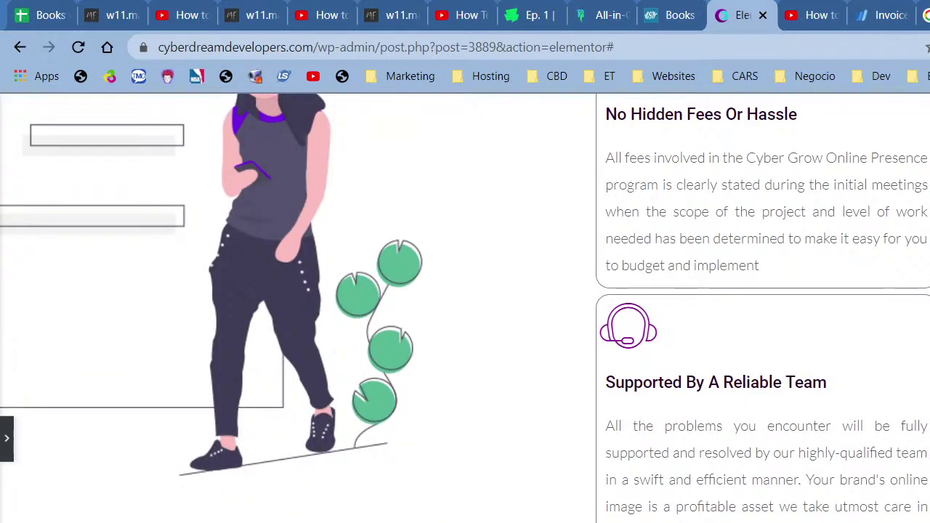
# Step: Narrow the background illustration's column so the icon box columns beside it become wider
pyautogui.scroll(10, 465, 308)
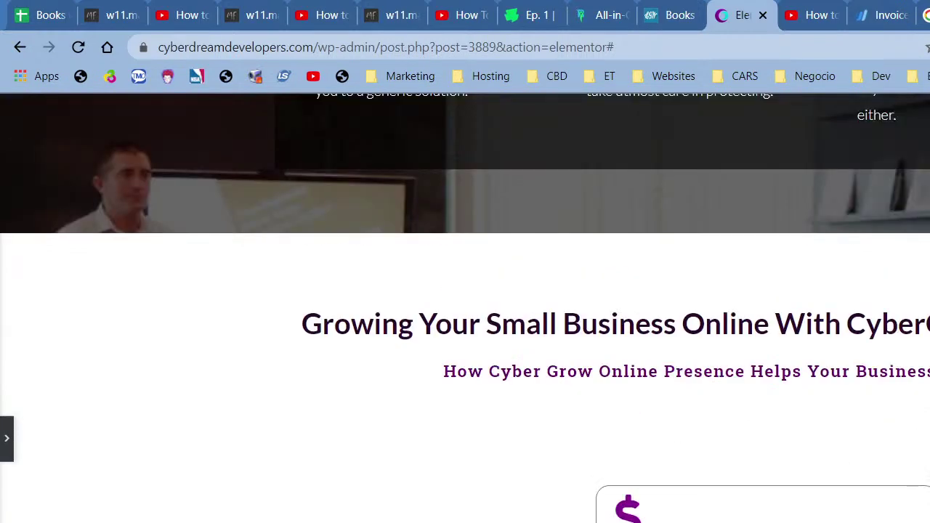
pyautogui.scroll(-4, 465, 308)
pyautogui.scroll(-2, 465, 308)
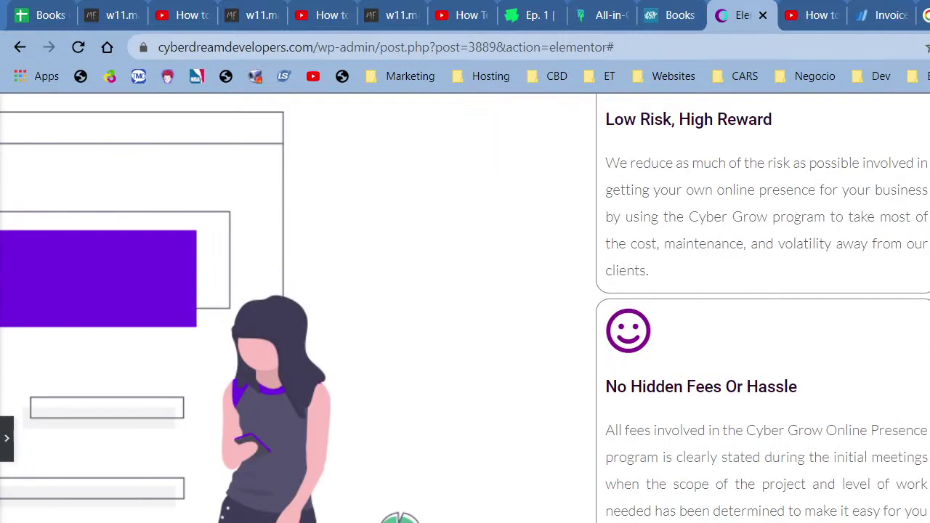
pyautogui.scroll(-2, 465, 308)
pyautogui.scroll(1, 63, 487)
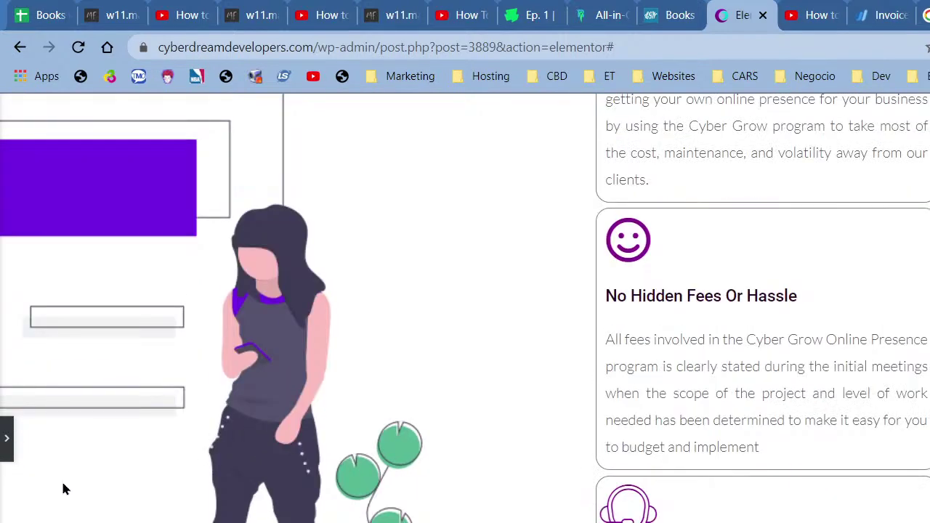
pyautogui.click(3, 454)
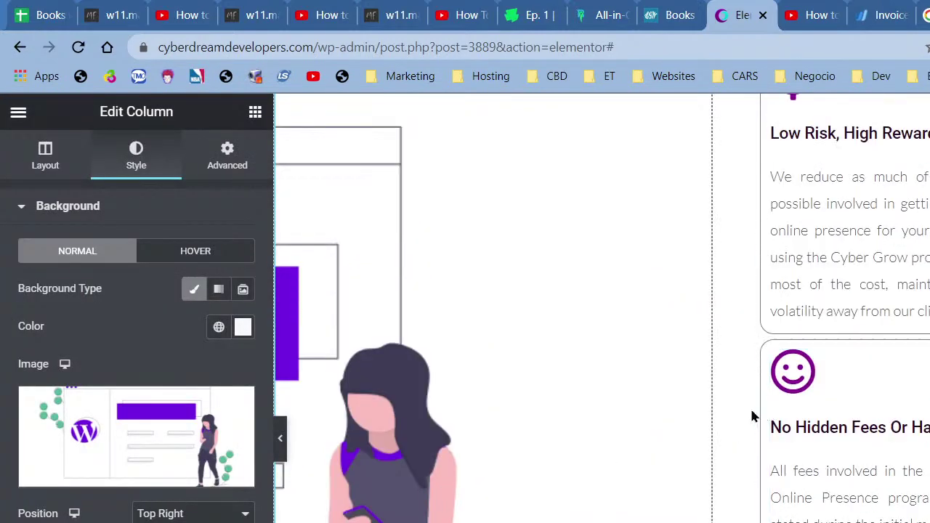
pyautogui.moveTo(704, 408); pyautogui.dragTo(584, 407)
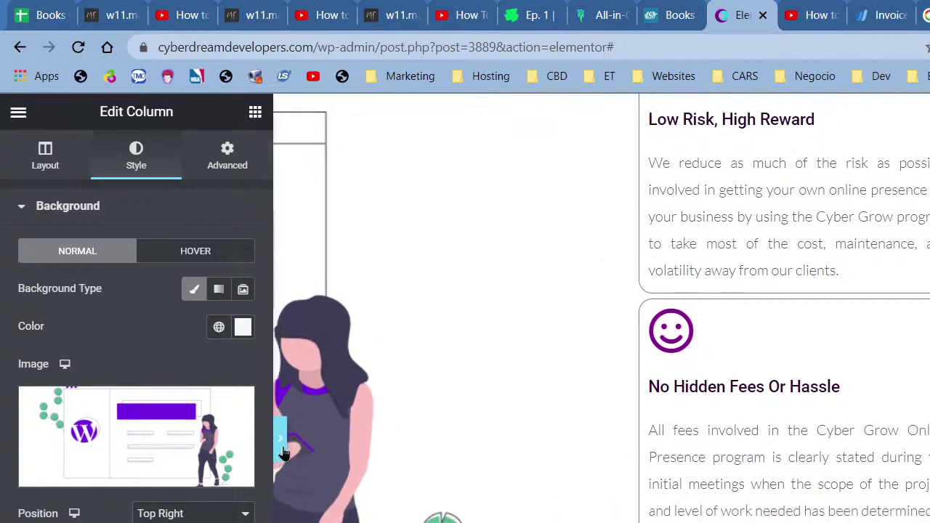
# Step: Hide the editing panel and examine how the Wordpress illustration fits beside the icon boxes in the resized layout
pyautogui.click(282, 440)
pyautogui.scroll(4, 312, 453)
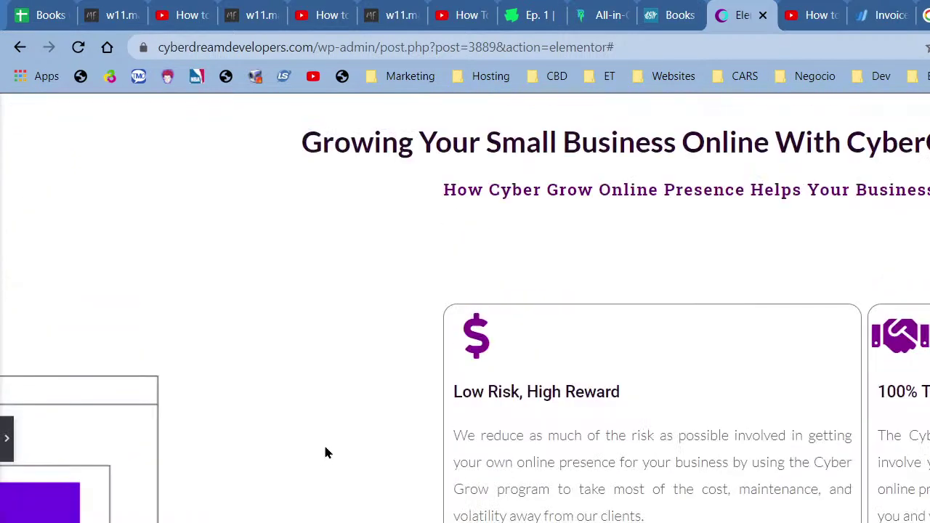
pyautogui.scroll(-4, 326, 452)
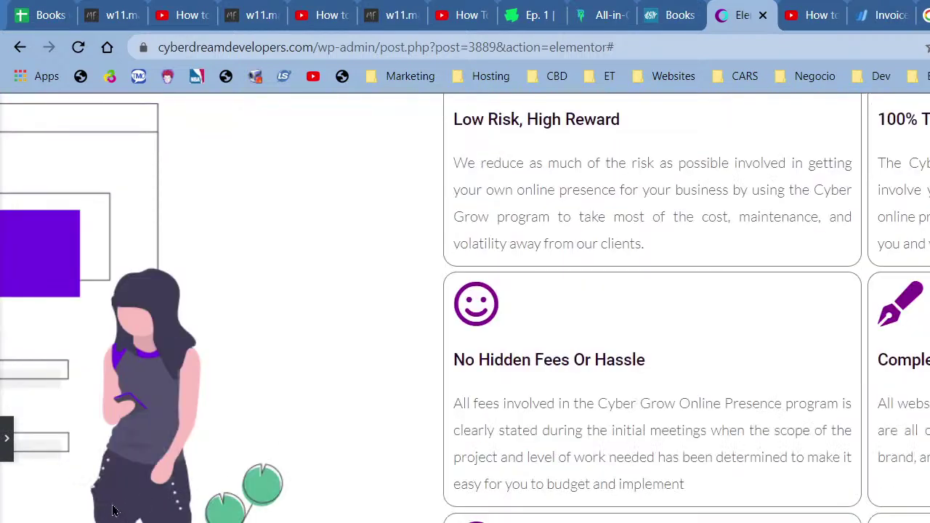
pyautogui.scroll(1, 318, 458)
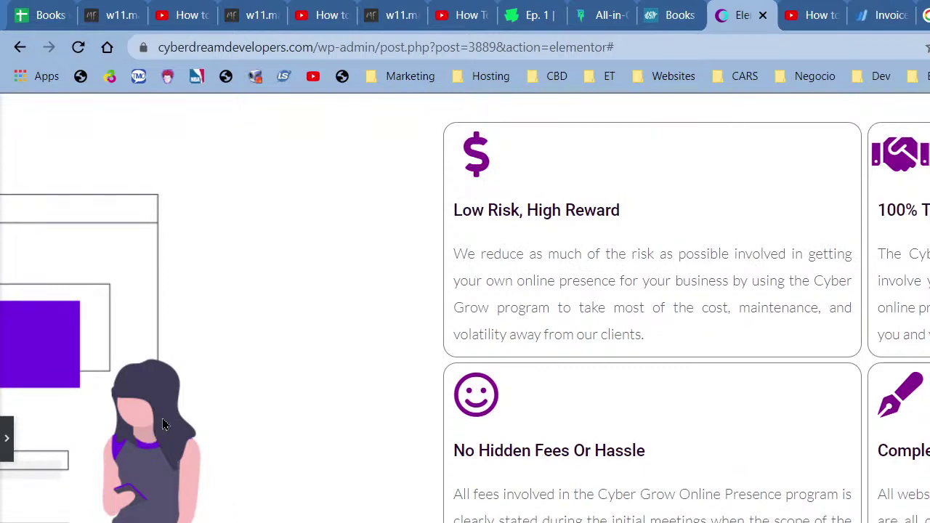
pyautogui.scroll(-4, 165, 419)
pyautogui.scroll(5, 164, 421)
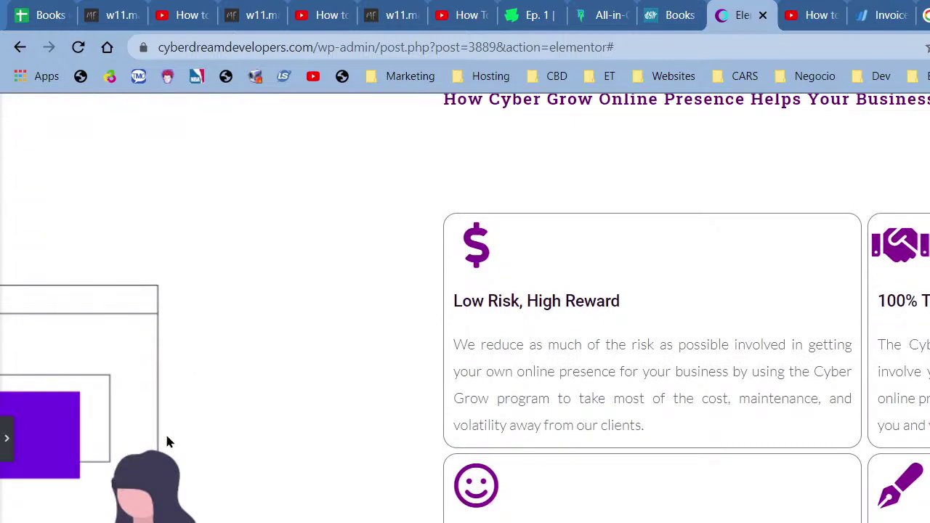
pyautogui.scroll(-2, 167, 440)
pyautogui.scroll(-1, 168, 441)
pyautogui.scroll(1, 168, 441)
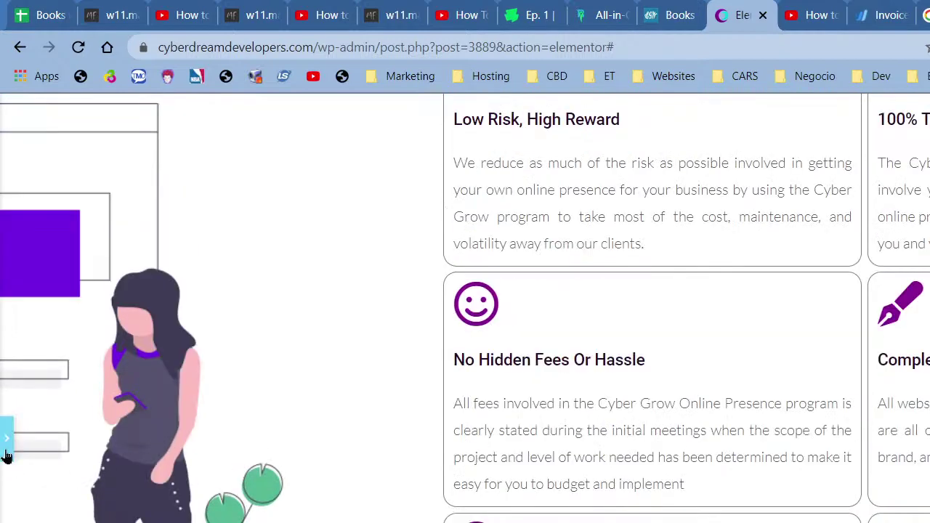
# Step: Try the Center Center position for the Wordpress background image and check it with the editing panel hidden
pyautogui.click(131, 441)
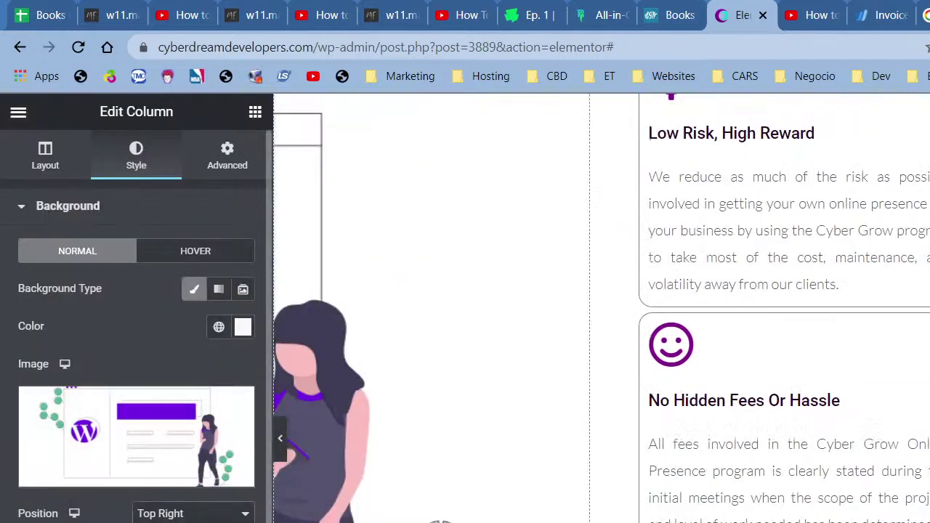
pyautogui.press('c')
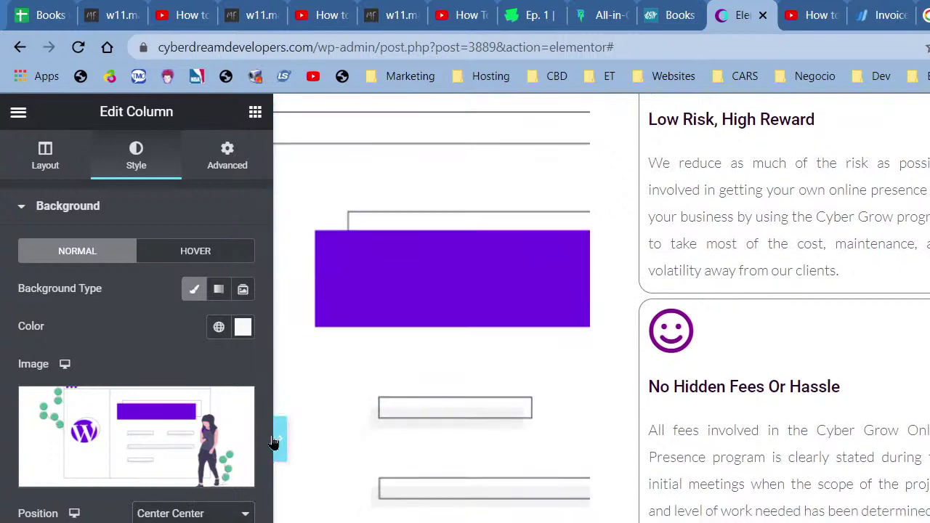
pyautogui.click(281, 441)
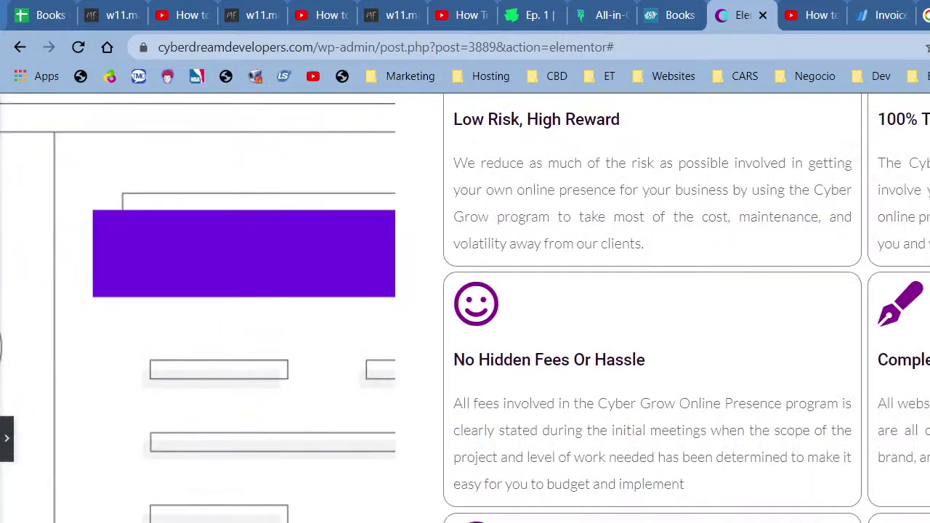
# Step: Switch to the unDraw website results and download the Organize resume illustration as a PNG into the Images folder
pyautogui.click(929, 15)
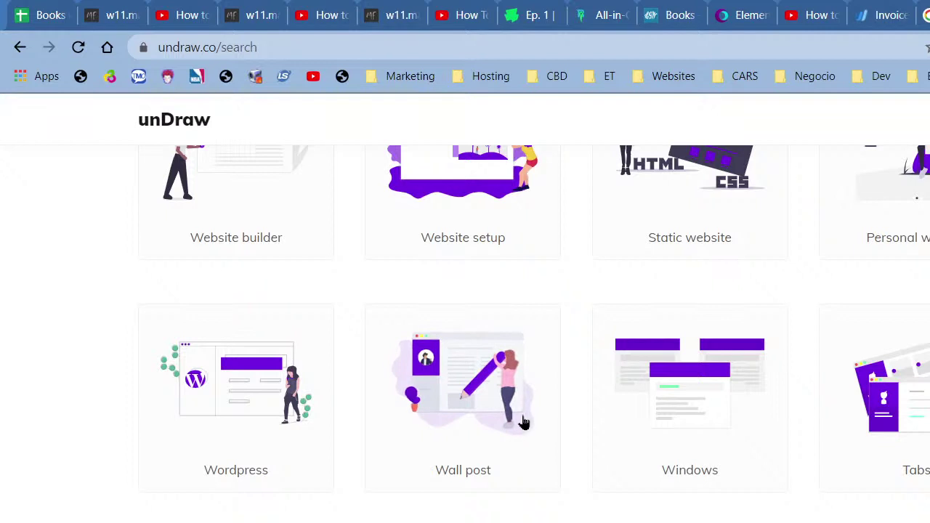
pyautogui.scroll(3, 509, 446)
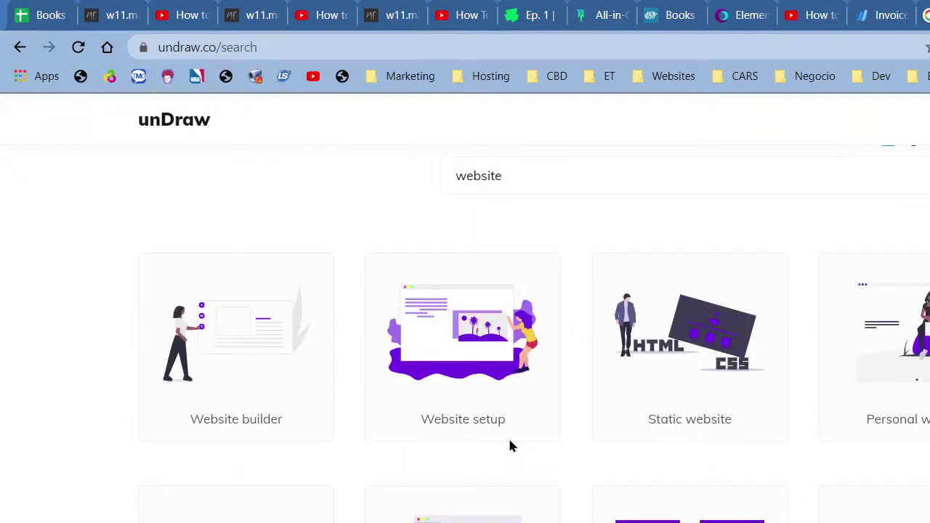
pyautogui.scroll(-7, 509, 446)
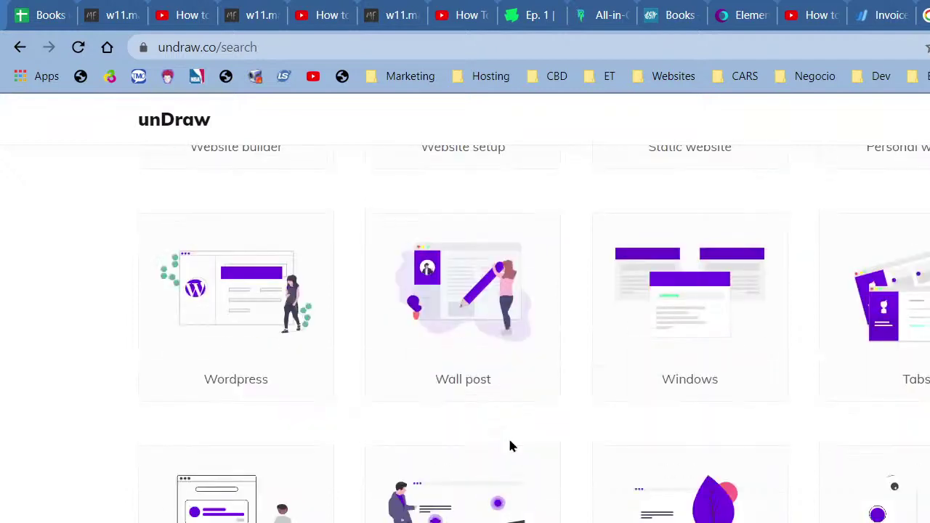
pyautogui.scroll(-2, 511, 447)
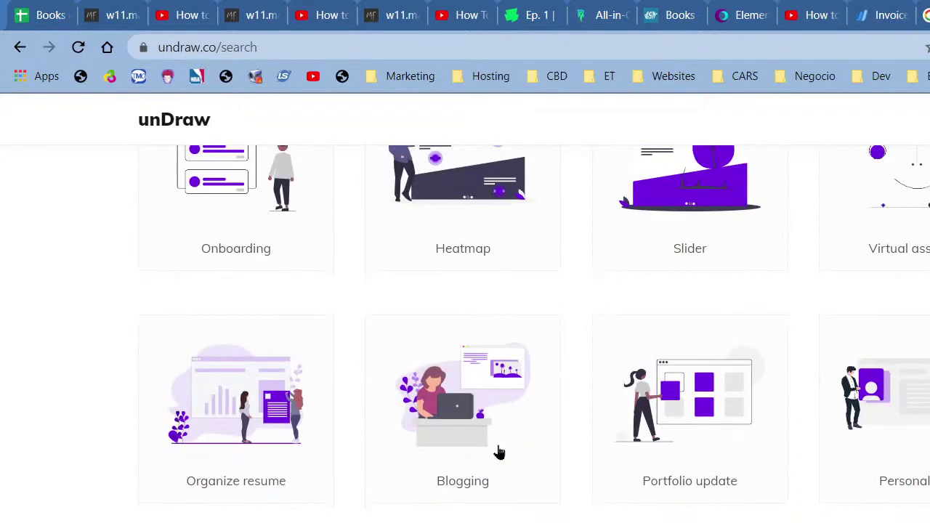
pyautogui.click(243, 429)
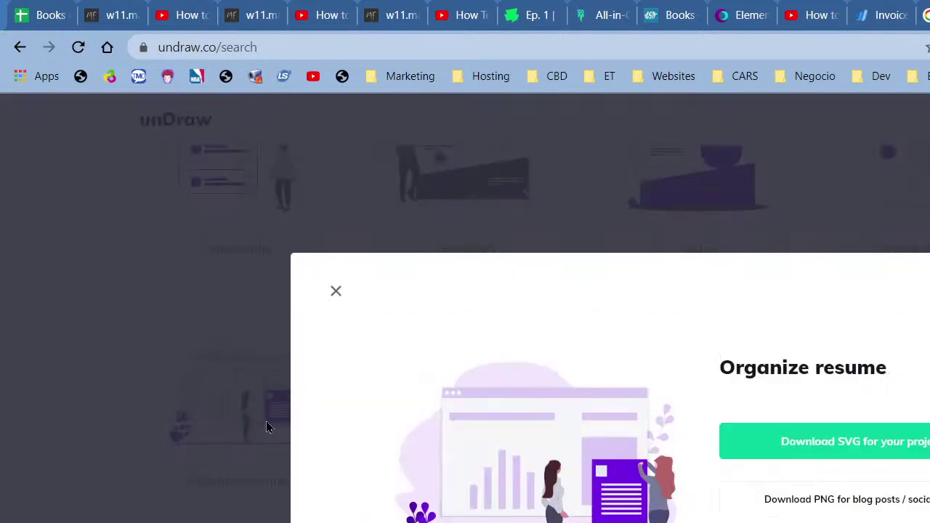
pyautogui.click(913, 501)
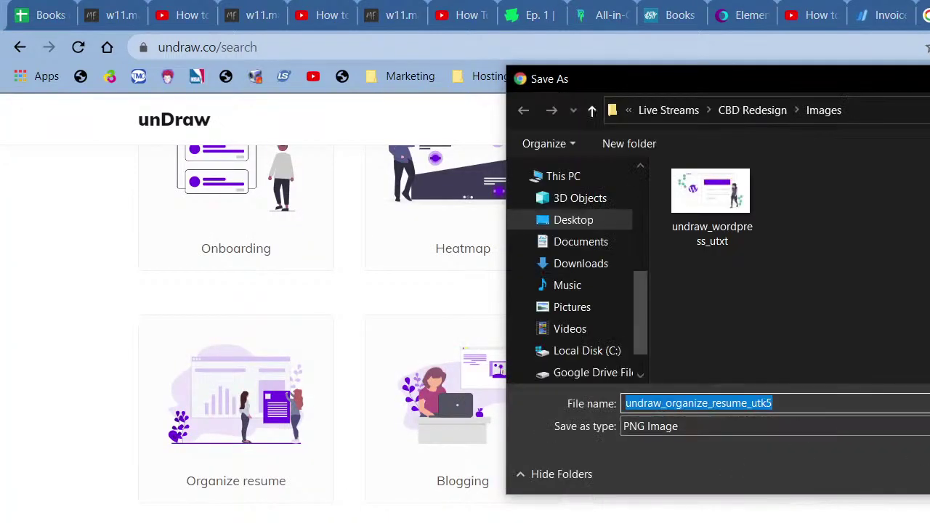
pyautogui.press('Return')
# Step: Return to the Elementor page and upload the Organize resume illustration as the column's new background image
pyautogui.click(769, 9)
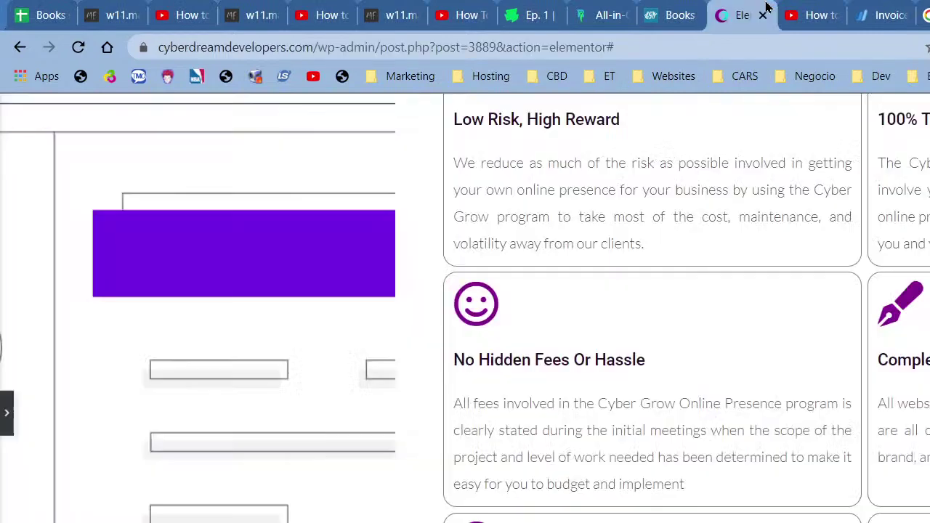
pyautogui.click(5, 425)
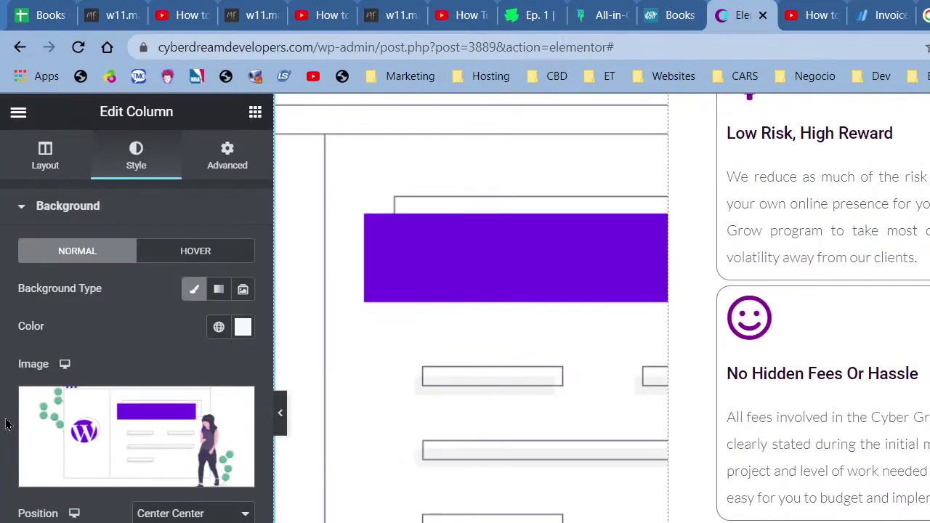
pyautogui.click(139, 411)
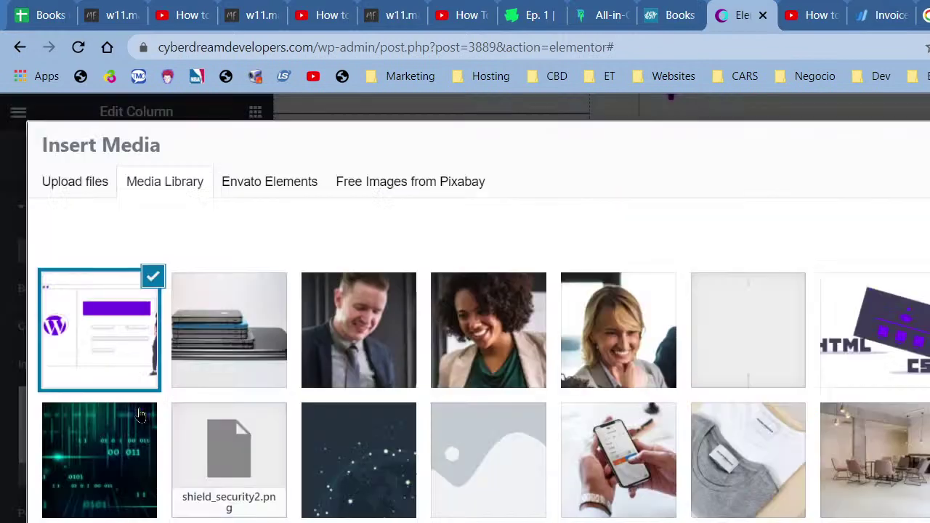
pyautogui.moveTo(124, 522); pyautogui.dragTo(167, 511)
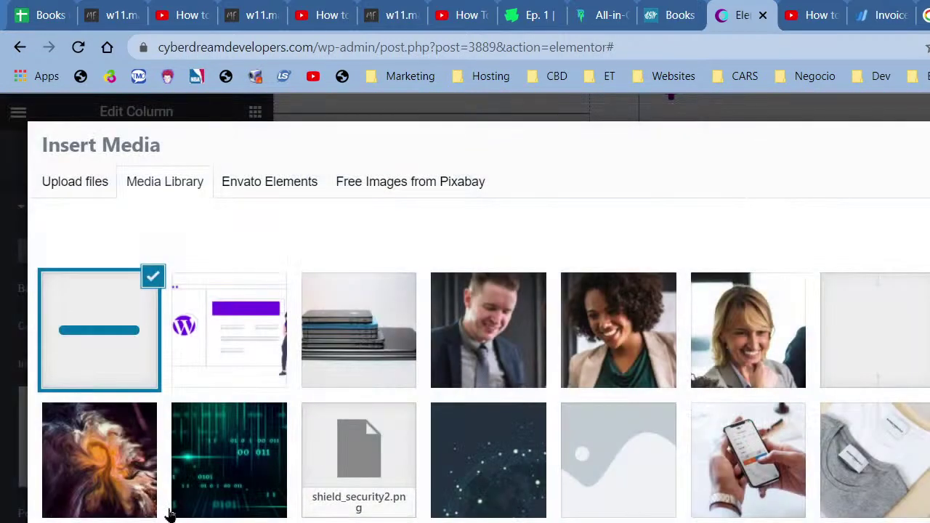
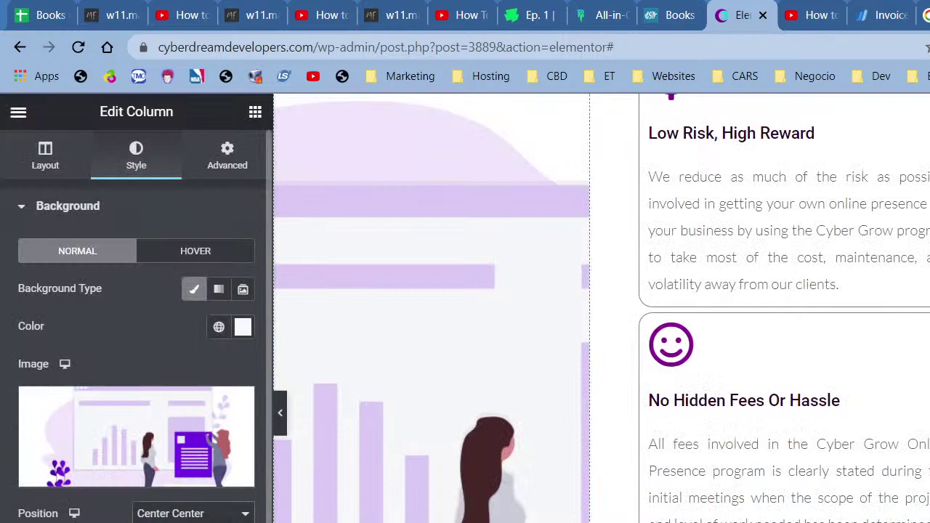
# Step: Set the background image's position to Center Right and review it beside the icon boxes with the editing panel hidden
pyautogui.press('Down')
pyautogui.press('Down')
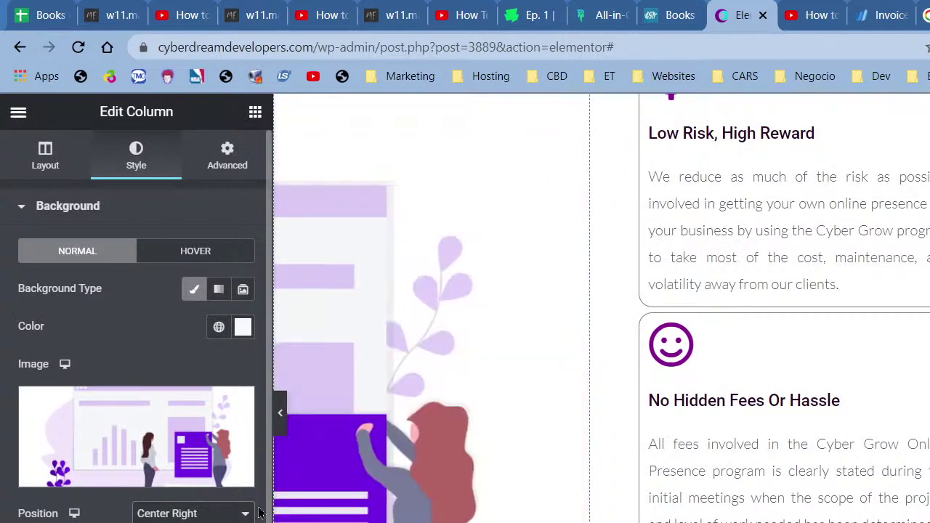
pyautogui.click(284, 416)
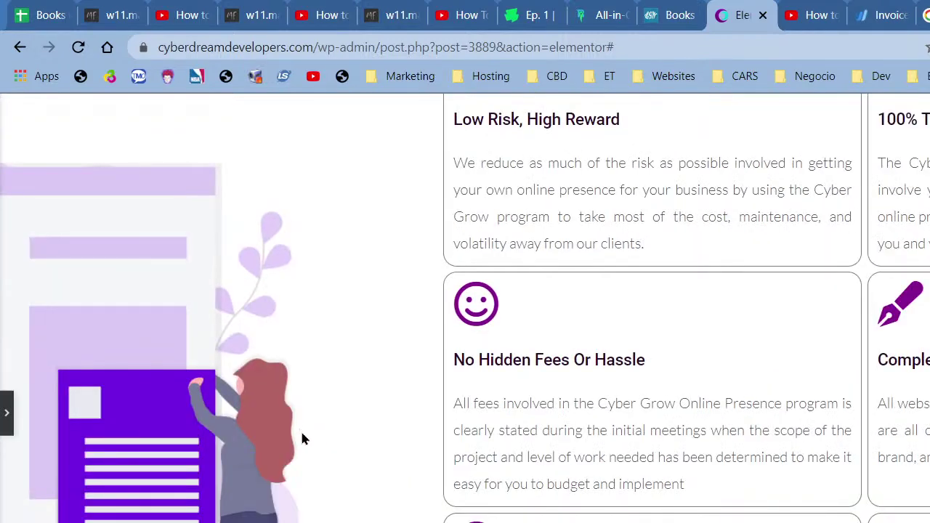
pyautogui.scroll(4, 314, 522)
pyautogui.scroll(-6, 314, 522)
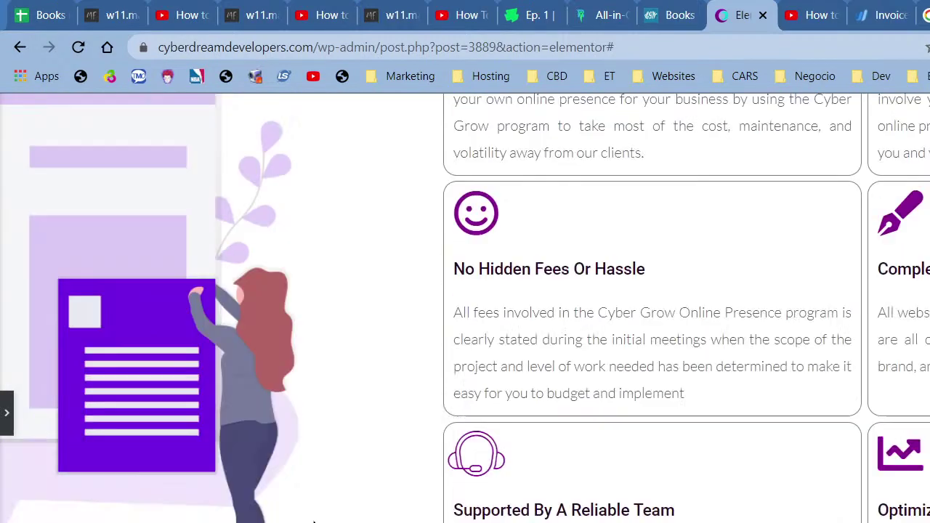
pyautogui.scroll(5, 465, 308)
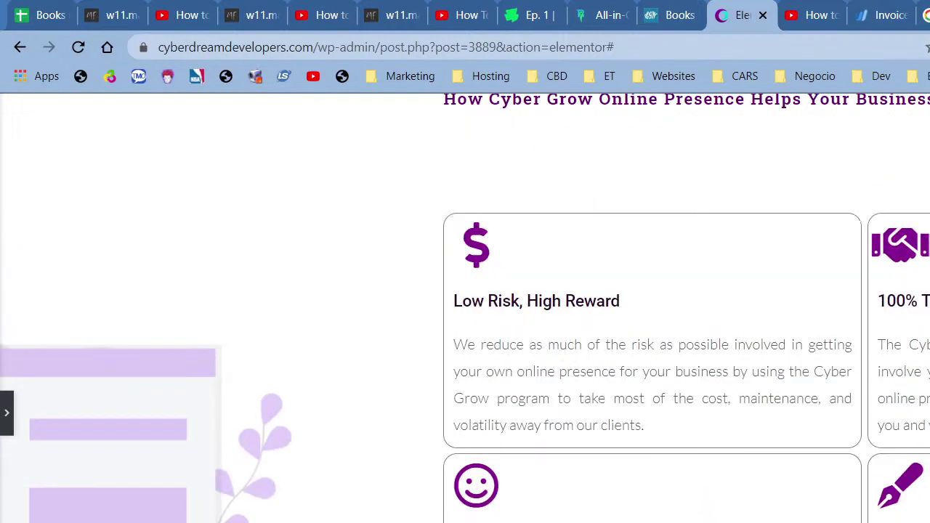
pyautogui.scroll(-3, 465, 308)
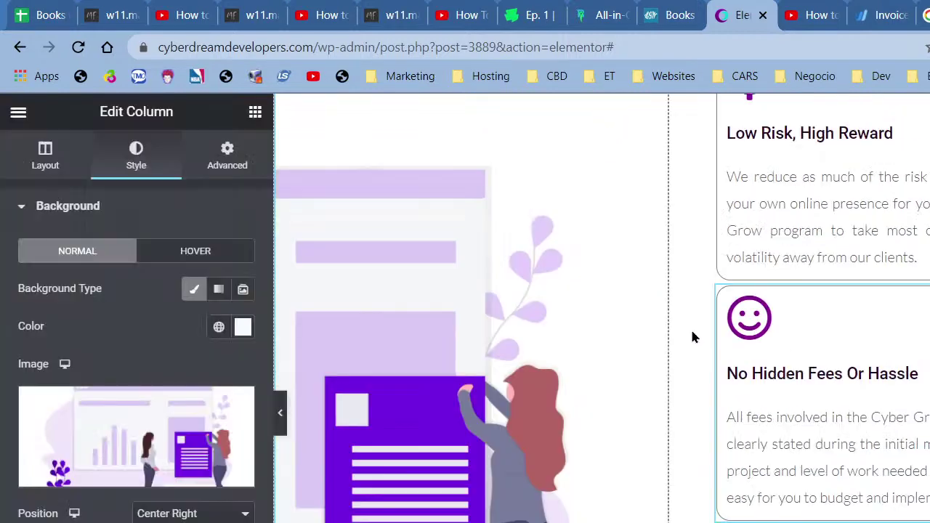
# Step: Set the margin of the column holding the Low Risk, High Reward box to 5 px on all sides
pyautogui.scroll(3, 694, 334)
pyautogui.rightClick(642, 325)
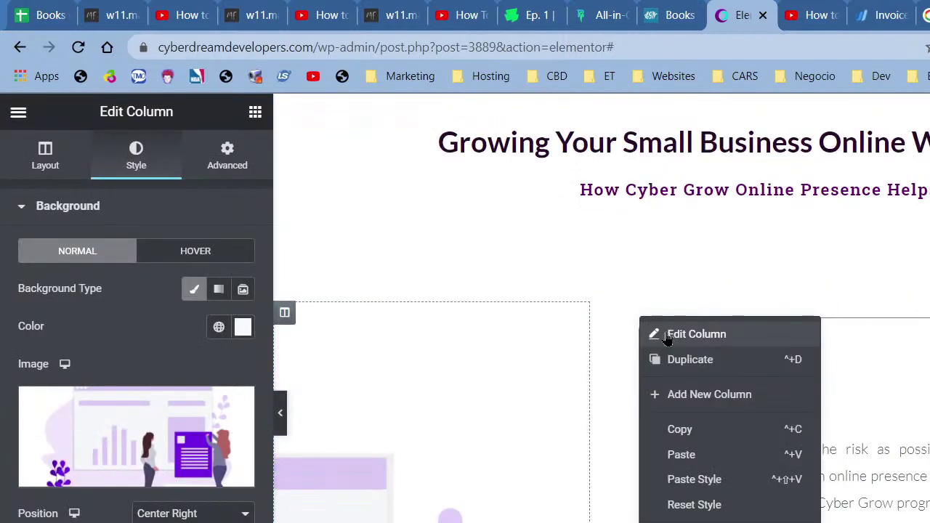
pyautogui.click(473, 357)
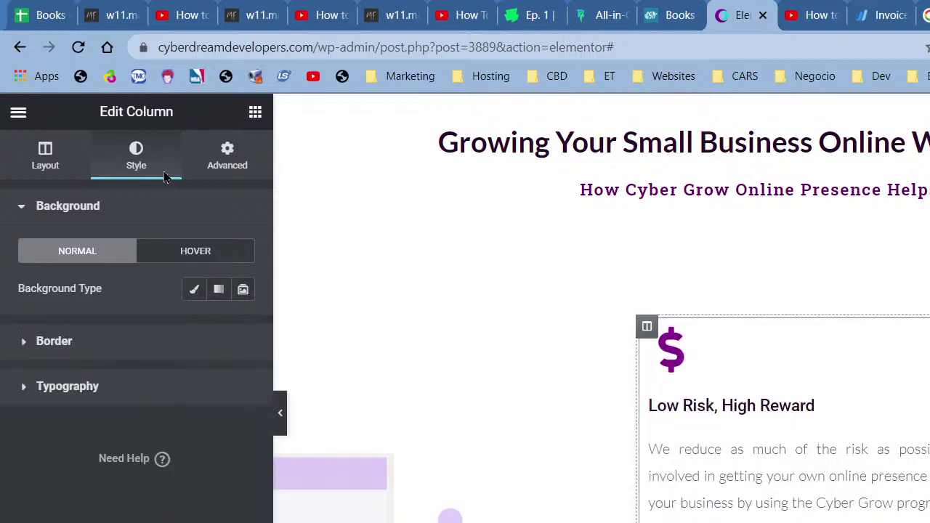
pyautogui.click(216, 154)
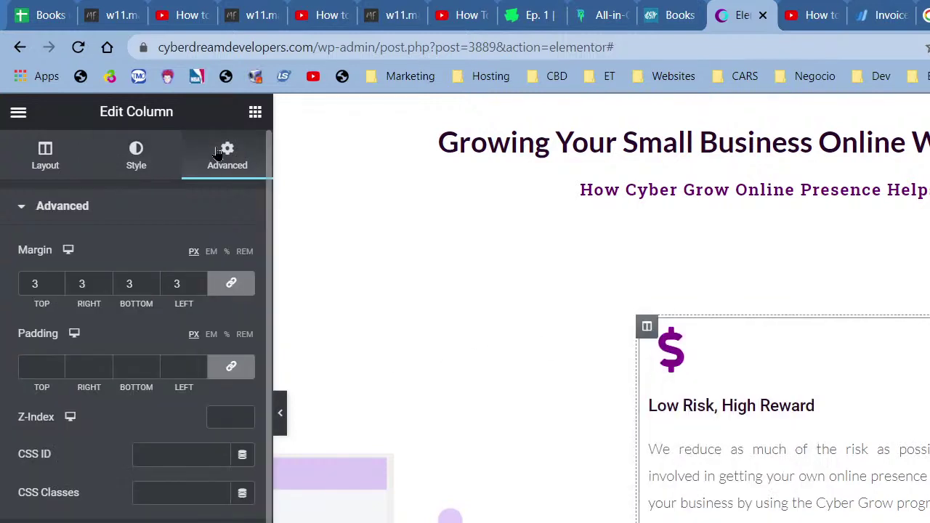
pyautogui.click(200, 282)
pyautogui.click(201, 282)
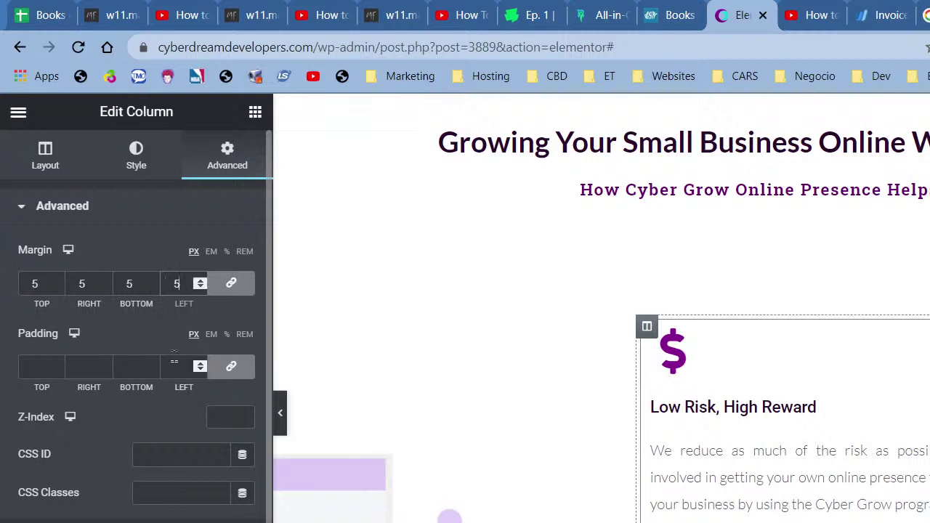
# Step: Try a padding of 5 px on all sides of the Low Risk, High Reward column, and clear it again
pyautogui.click(200, 368)
pyautogui.write('5')
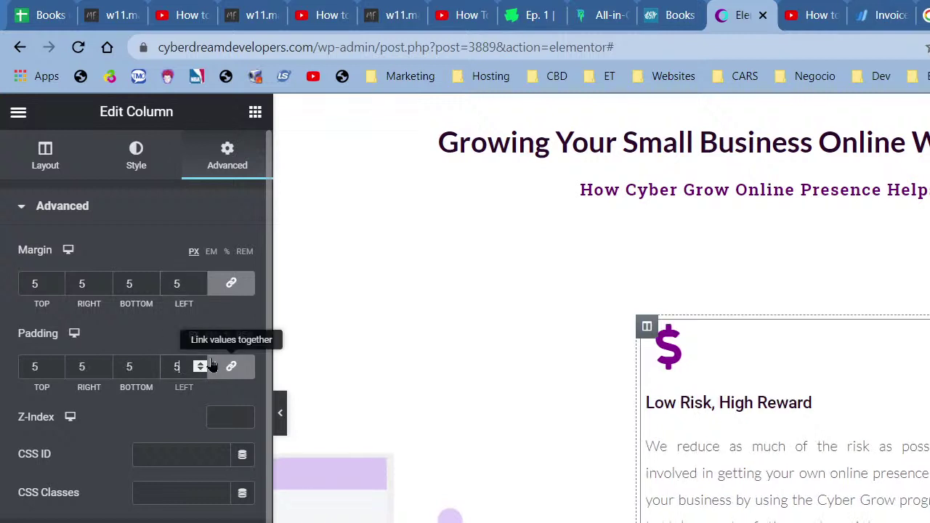
pyautogui.press('BackSpace')
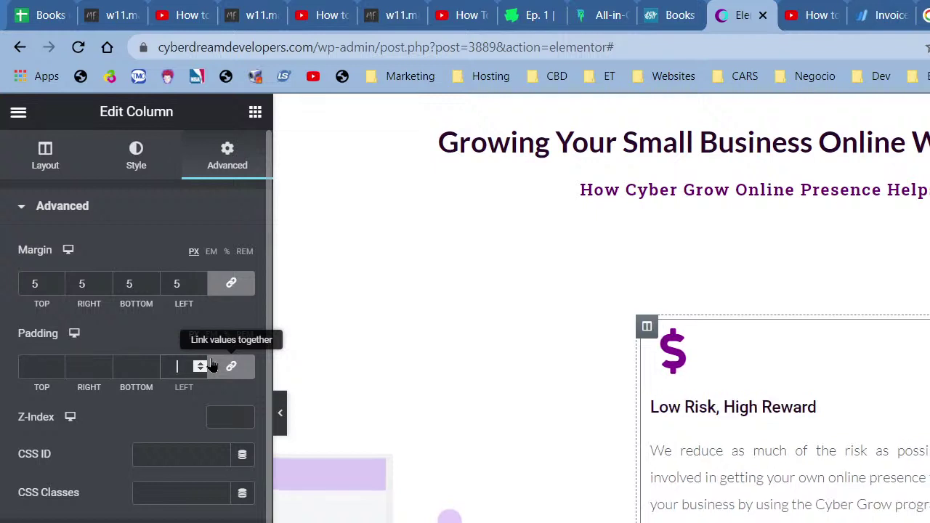
# Step: Set the padding of the Low Risk, High Reward column to 10 px on all sides and copy the column
pyautogui.write('10')
pyautogui.click(281, 412)
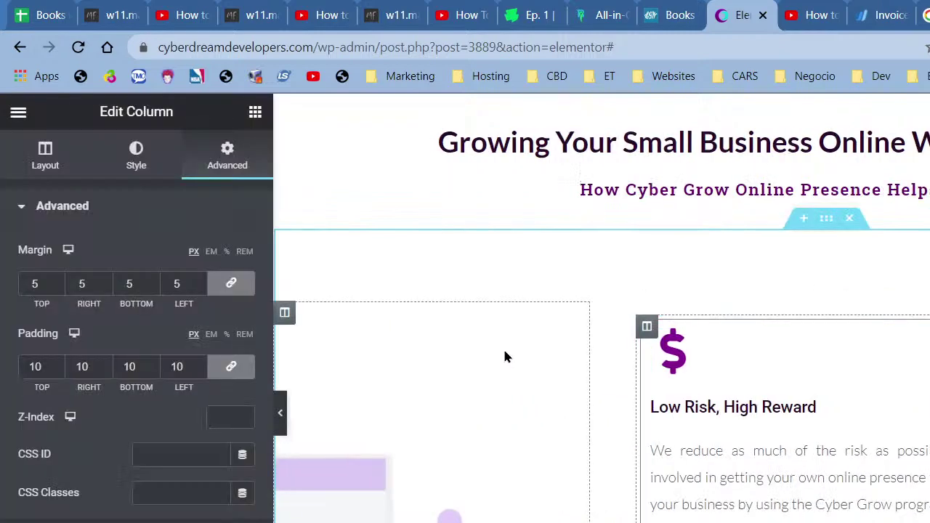
pyautogui.rightClick(646, 327)
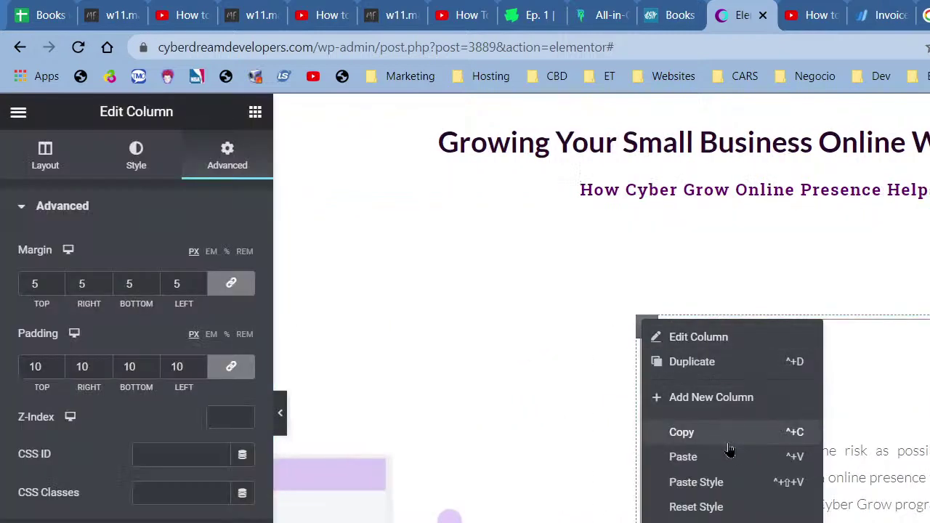
pyautogui.click(748, 435)
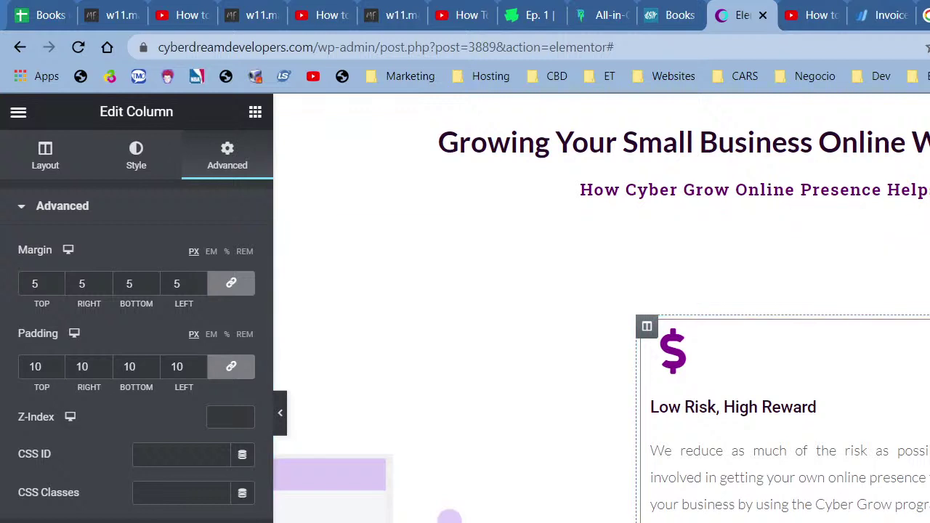
# Step: Paste the copied column's style onto the Supported By A Reliable Team column and review the icon boxes with the editing panel hidden
pyautogui.rightClick(652, 459)
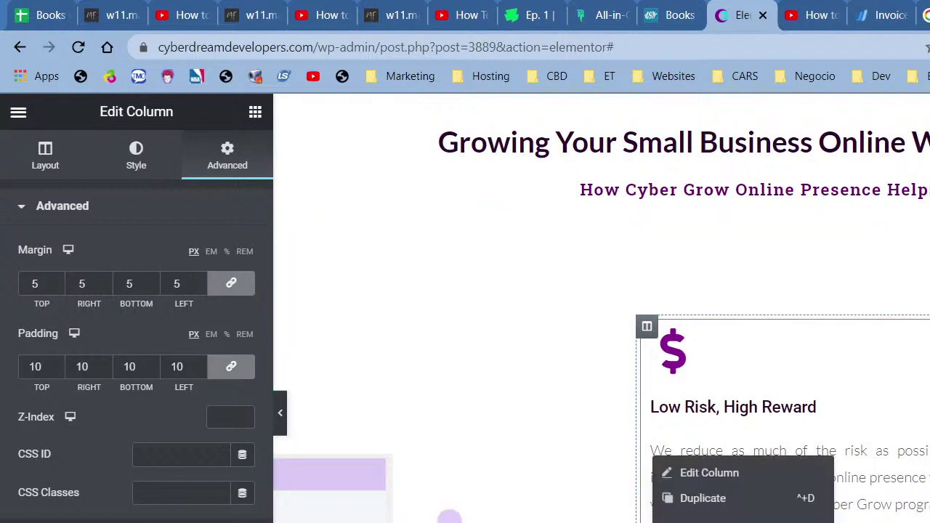
pyautogui.press('Escape')
pyautogui.scroll(-6, 654, 436)
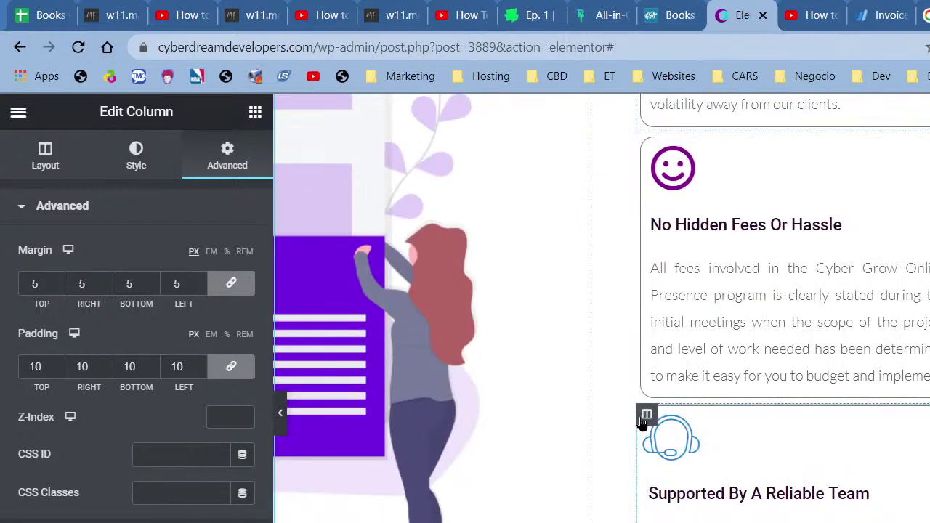
pyautogui.rightClick(642, 422)
pyautogui.click(698, 522)
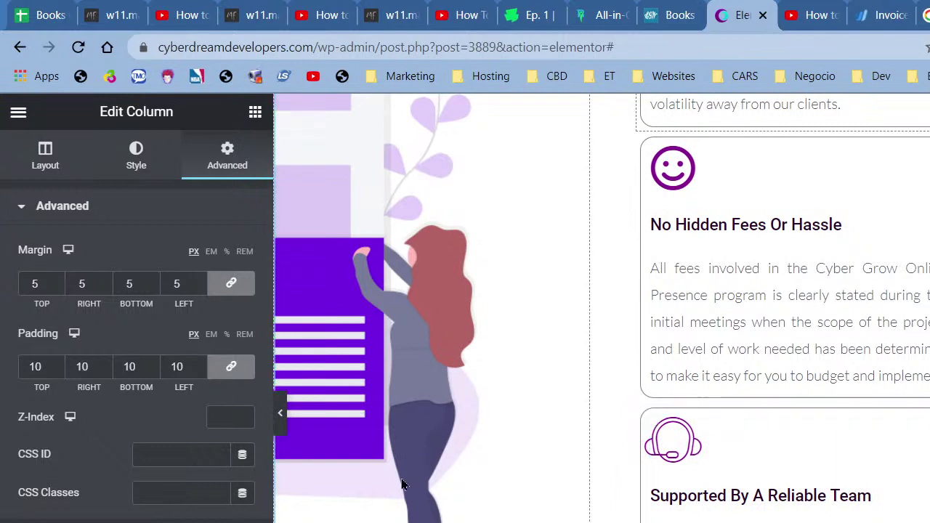
pyautogui.click(287, 430)
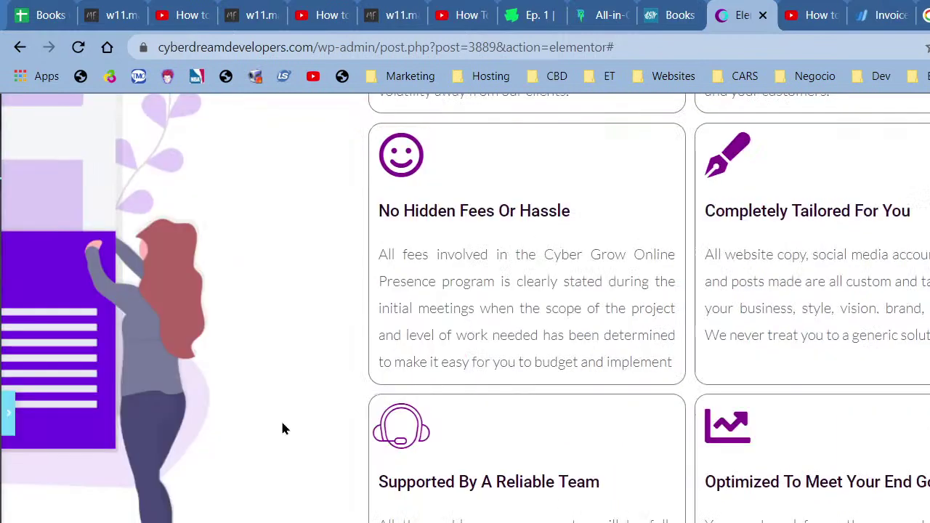
pyautogui.scroll(5, 598, 419)
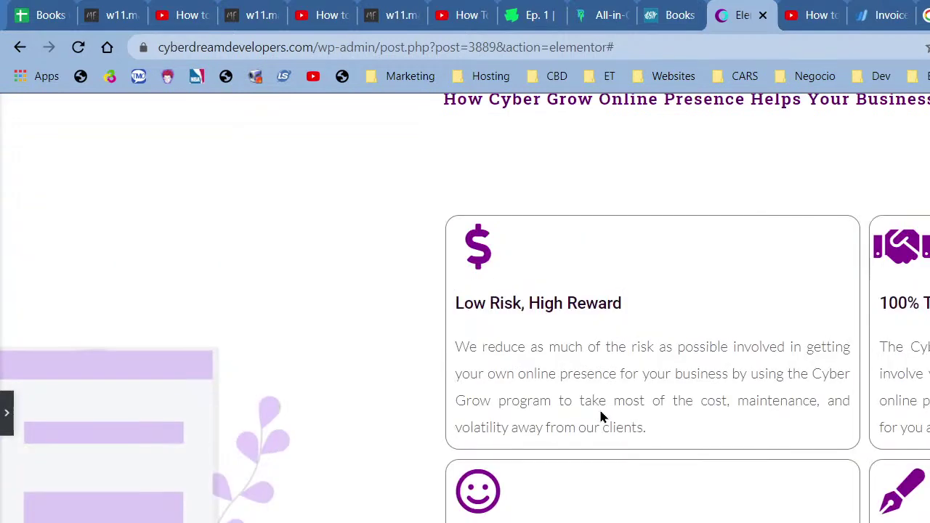
pyautogui.scroll(1, 601, 417)
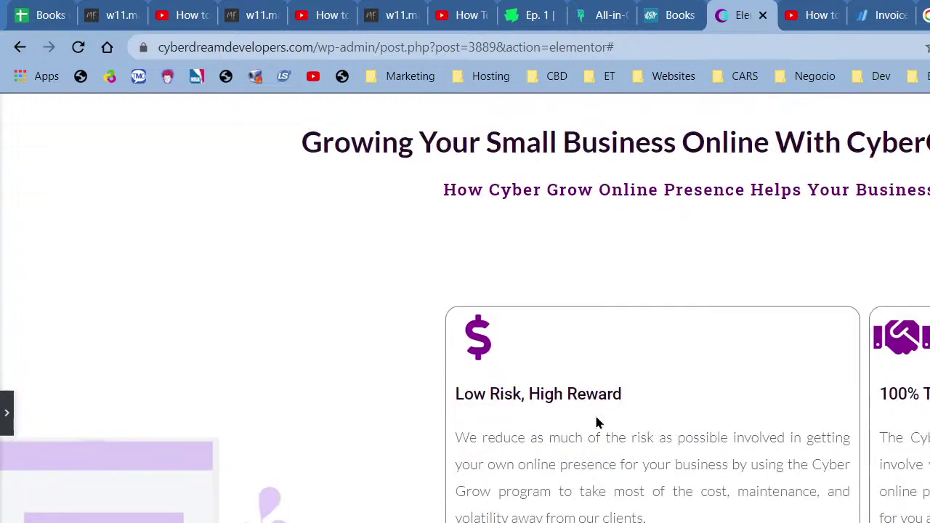
pyautogui.scroll(-1, 596, 423)
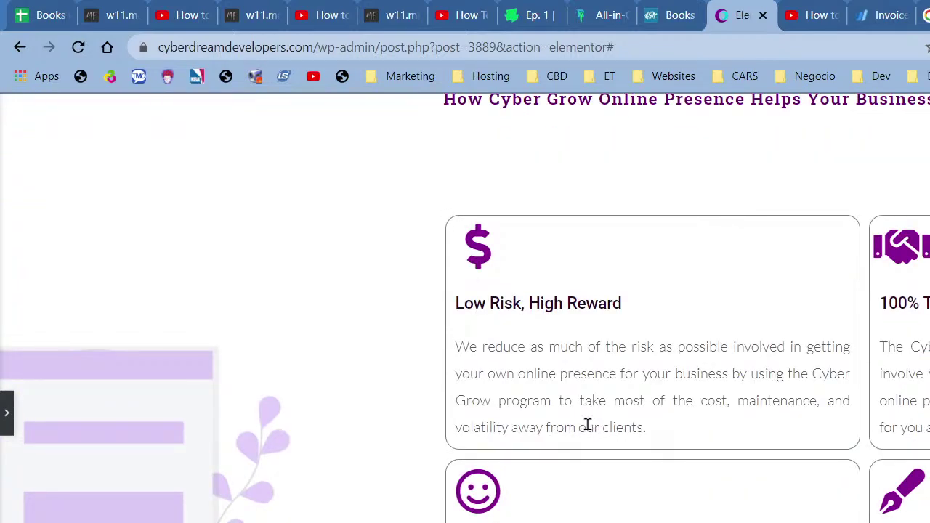
pyautogui.scroll(3, 581, 435)
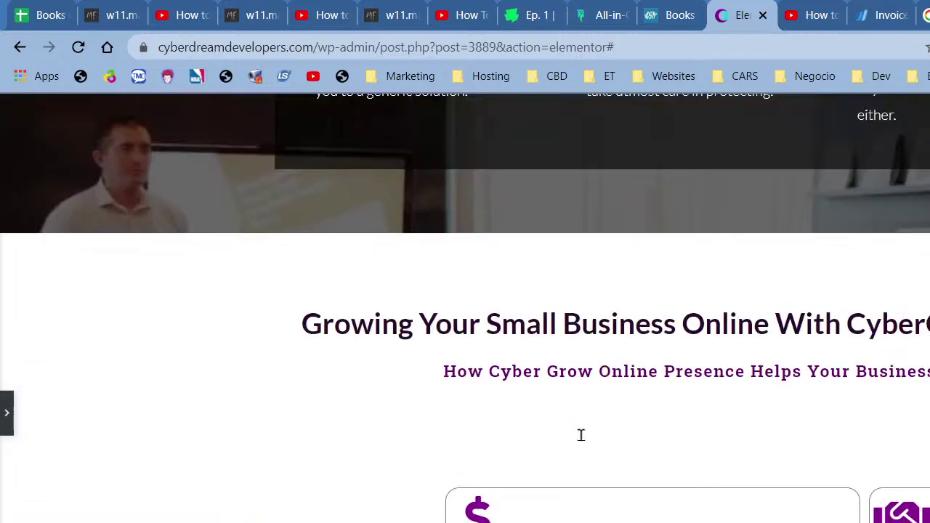
# Step: Set the top margin of the section holding the Growing Your Small Business Online heading to 90 px
pyautogui.click(4, 432)
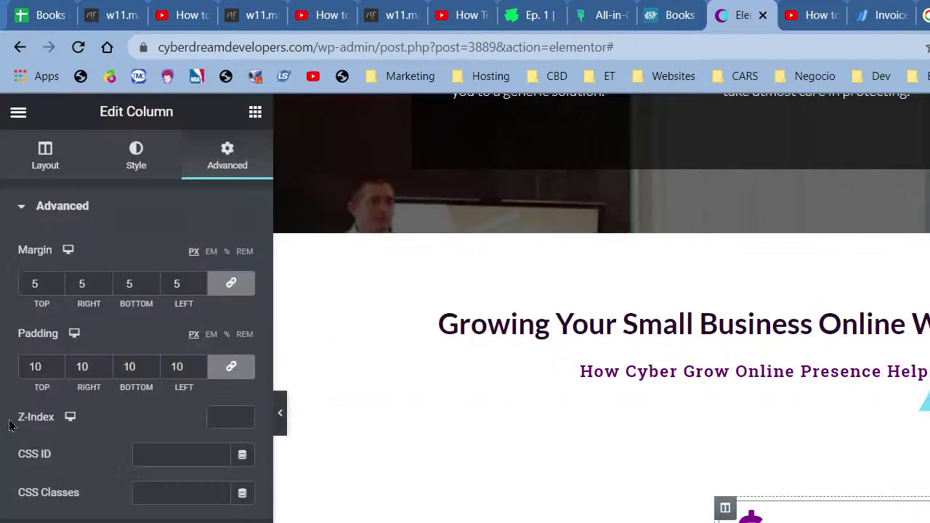
pyautogui.rightClick(829, 254)
pyautogui.click(843, 270)
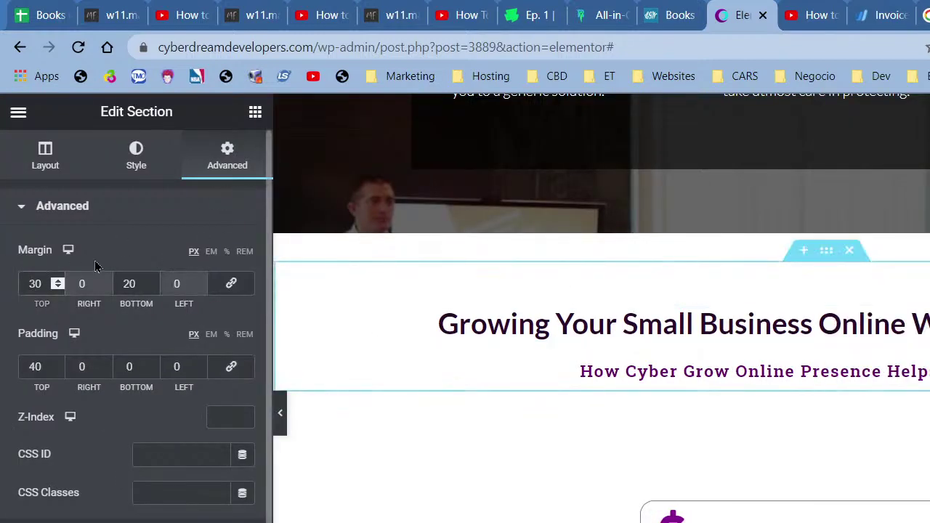
pyautogui.press('Delete')
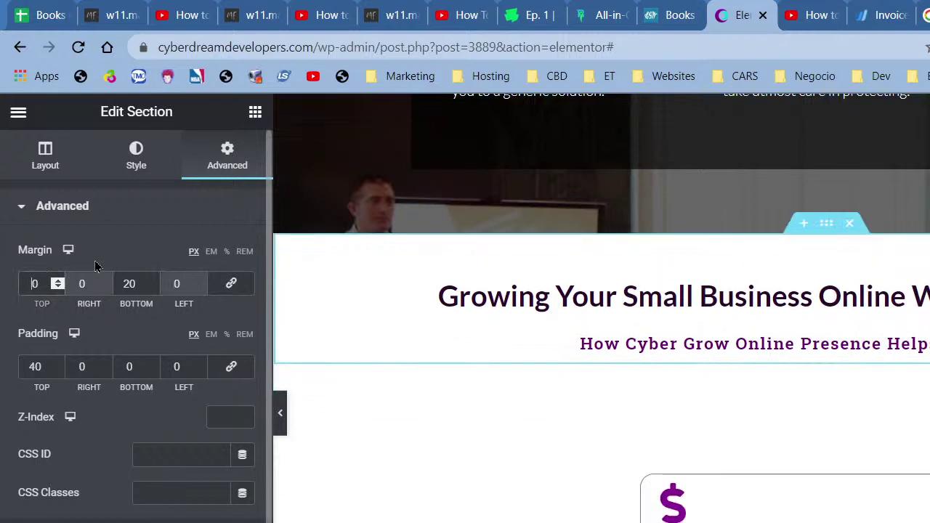
pyautogui.write('6')
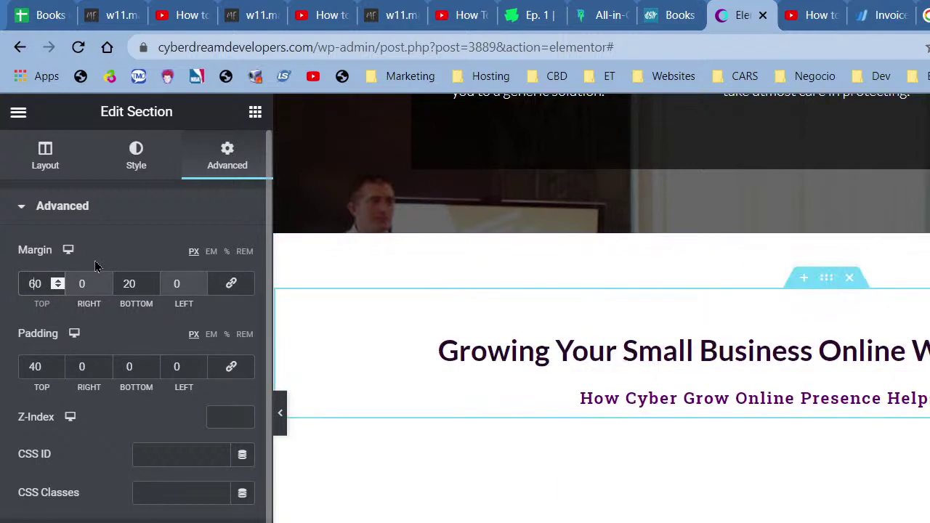
pyautogui.press('BackSpace')
pyautogui.write('9')
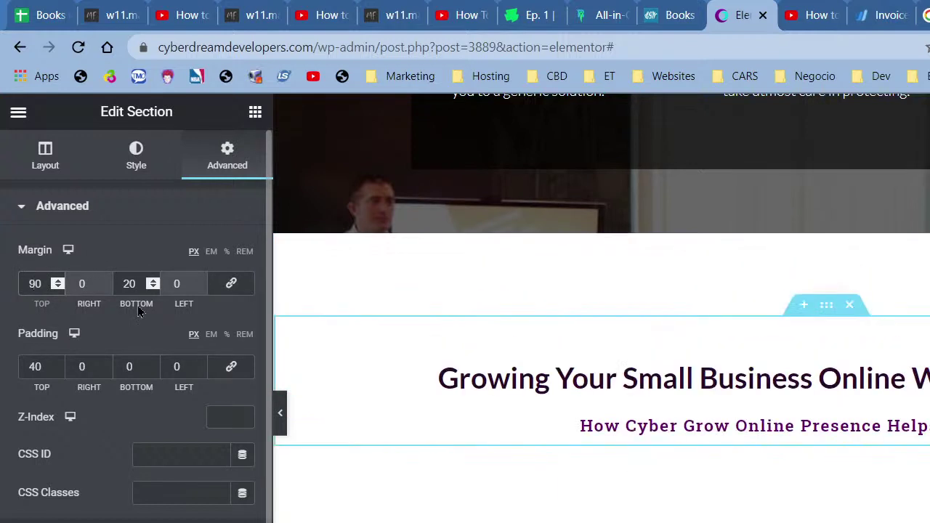
pyautogui.click(557, 372)
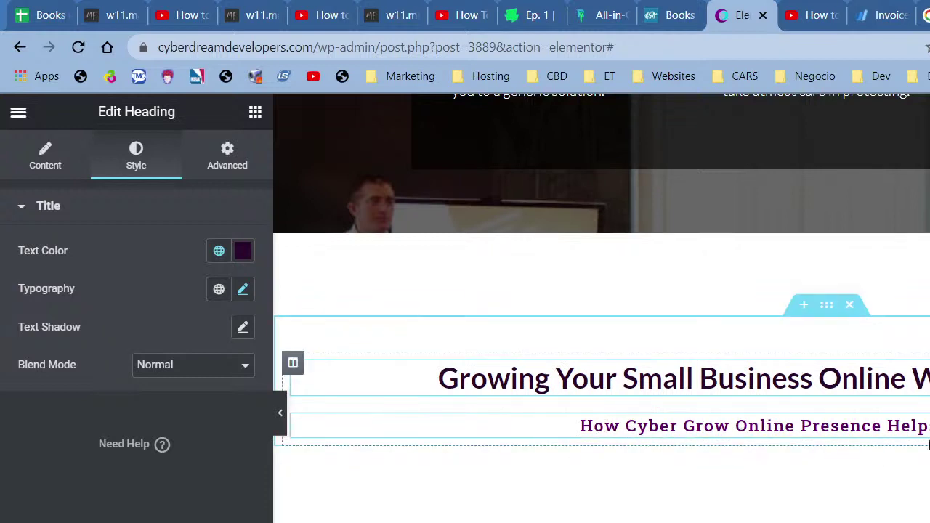
# Step: Delete the old benefits section with the dark photo background above the Growing Your Small Business Online heading
pyautogui.scroll(-6, 725, 488)
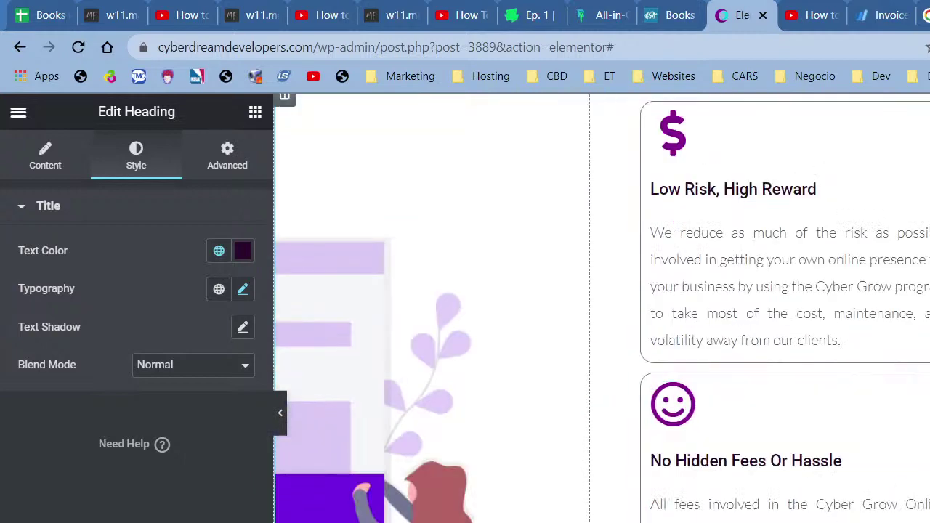
pyautogui.scroll(-3, 602, 309)
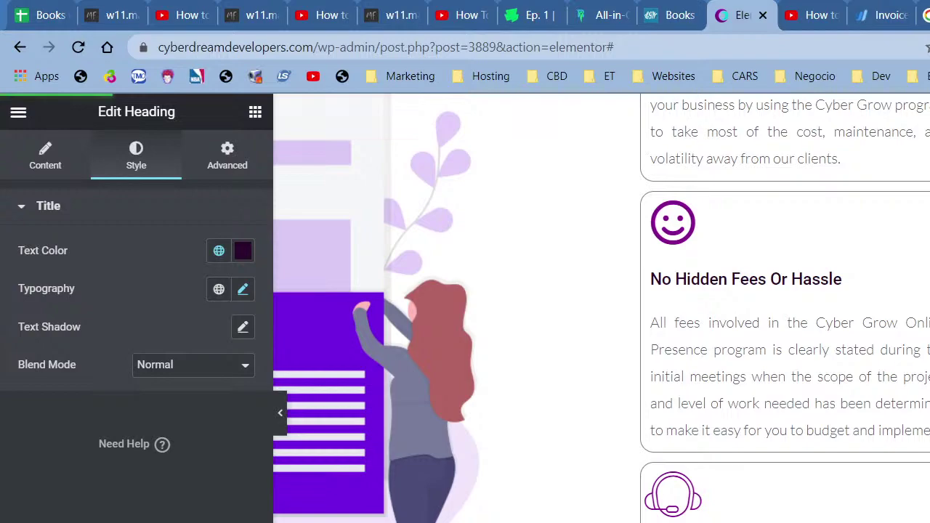
pyautogui.scroll(-5, 602, 308)
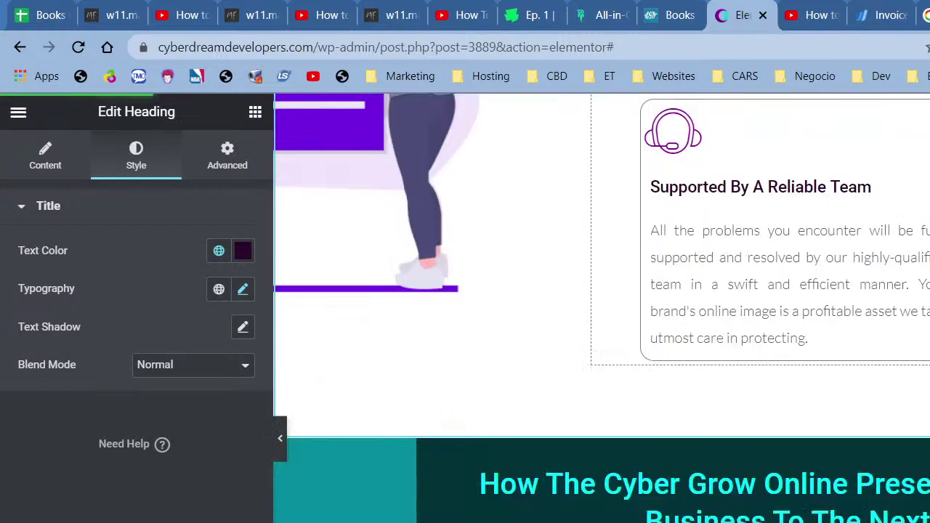
pyautogui.scroll(-15, 601, 308)
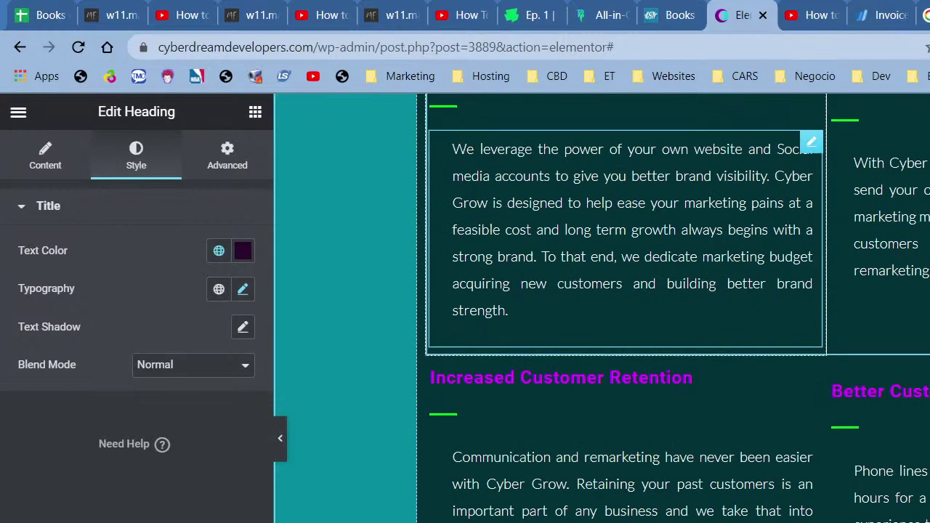
pyautogui.scroll(15, 602, 308)
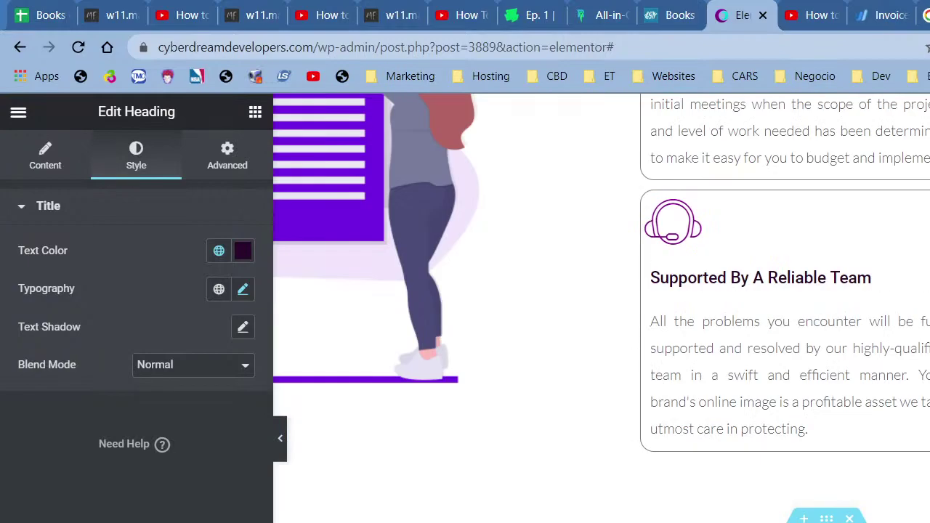
pyautogui.scroll(-6, 602, 308)
pyautogui.scroll(4, 710, 492)
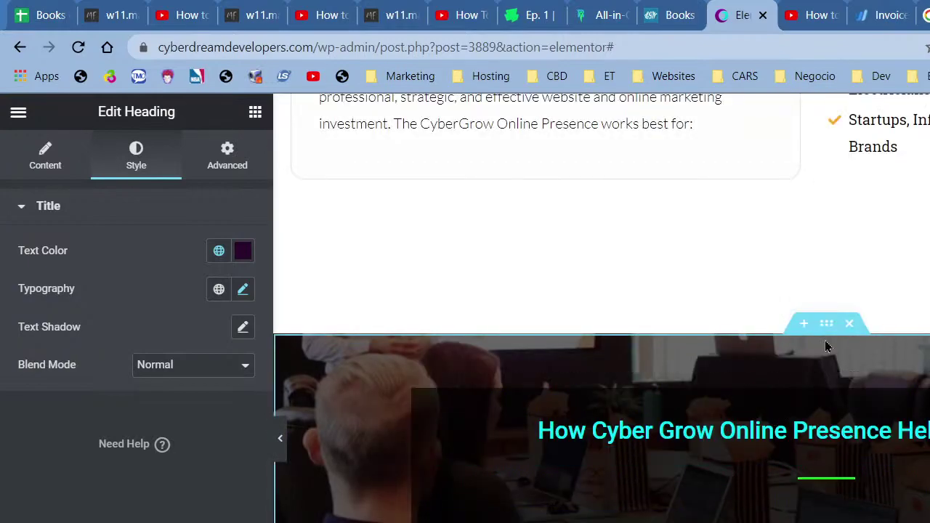
pyautogui.click(847, 325)
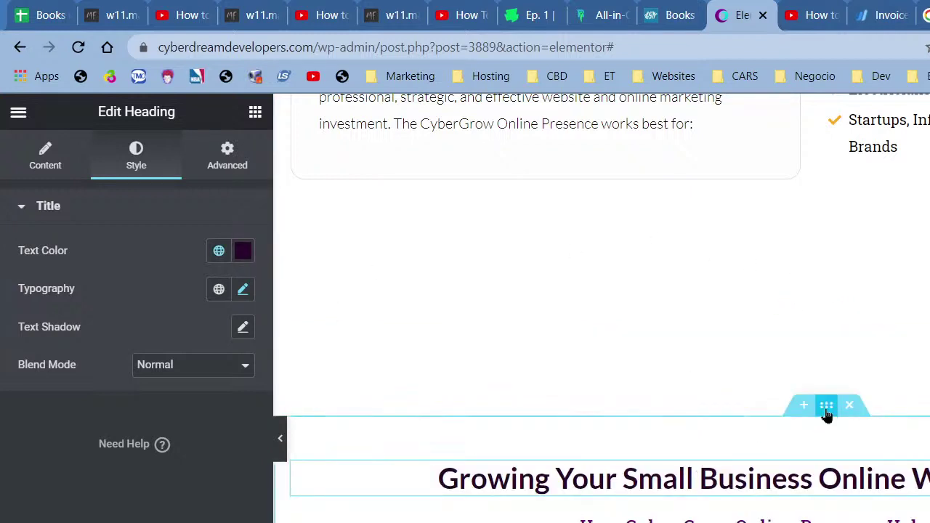
# Step: Set the top margin of the Growing Your Small Business Online heading section to 50 px and check the spacing down the page
pyautogui.rightClick(826, 411)
pyautogui.click(859, 423)
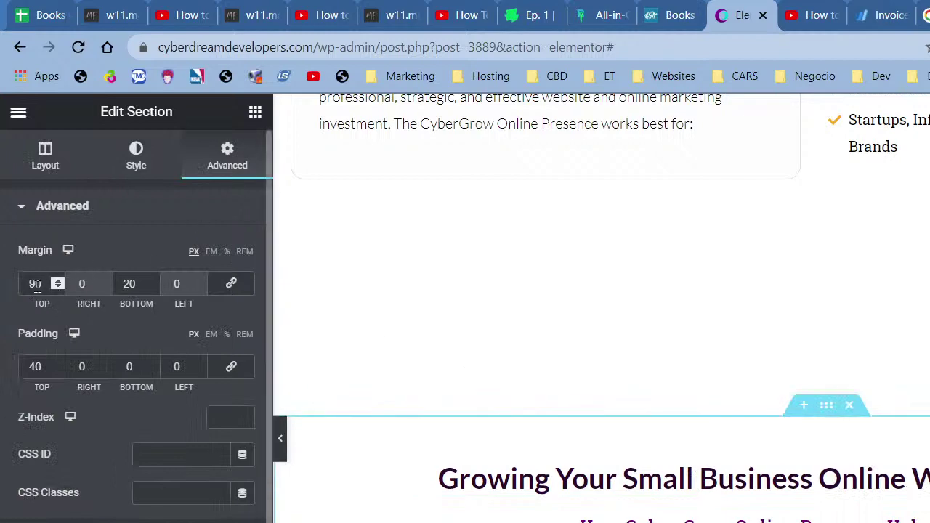
pyautogui.moveTo(36, 288); pyautogui.dragTo(19, 289)
pyautogui.write('5')
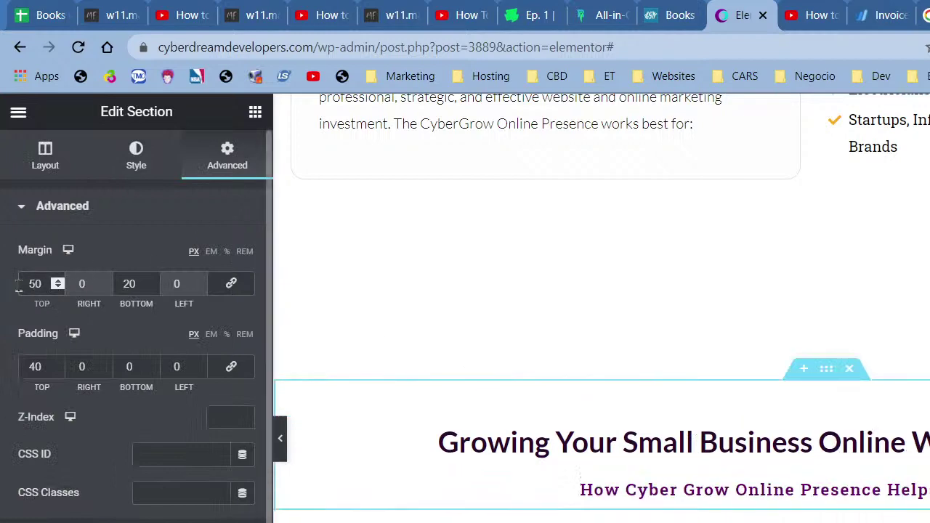
pyautogui.scroll(-10, 753, 461)
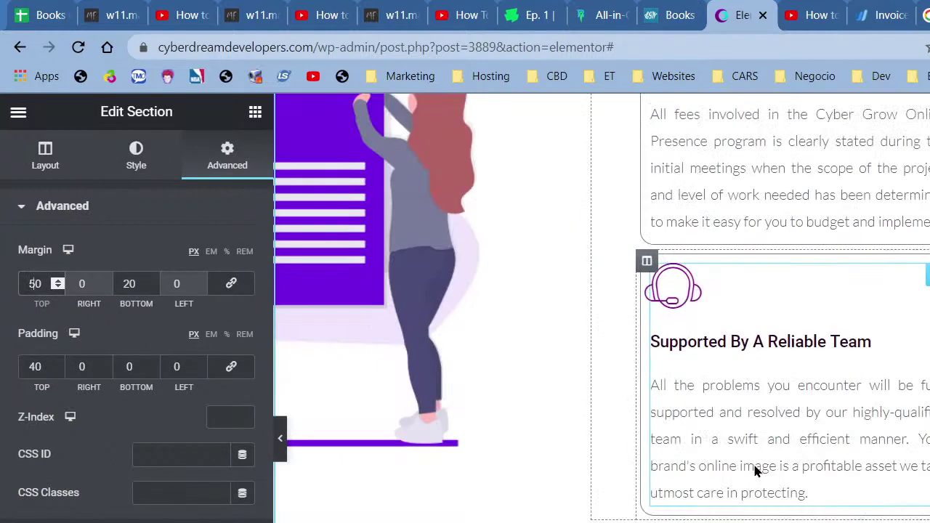
pyautogui.scroll(10, 727, 436)
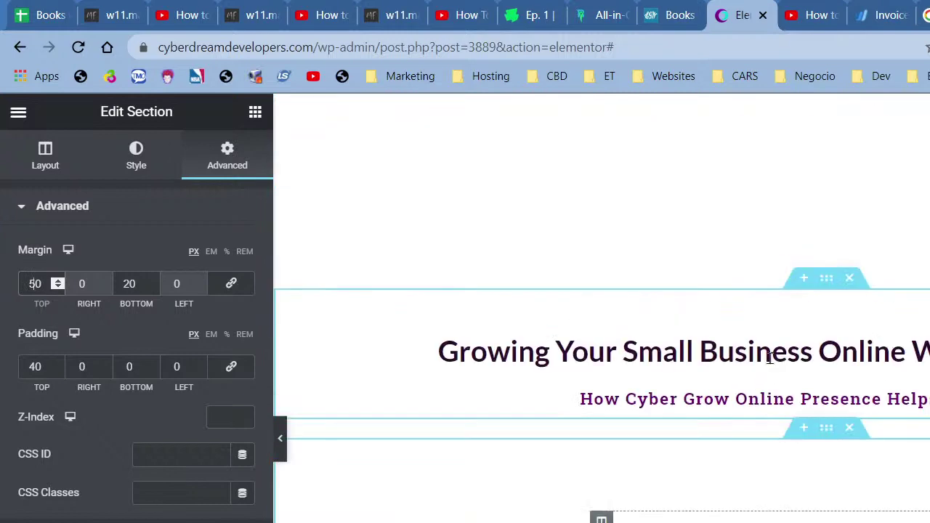
# Step: Set the bottom margin of the section holding the illustration and icon boxes to 60 px and check the gap before the teal section
pyautogui.rightClick(821, 436)
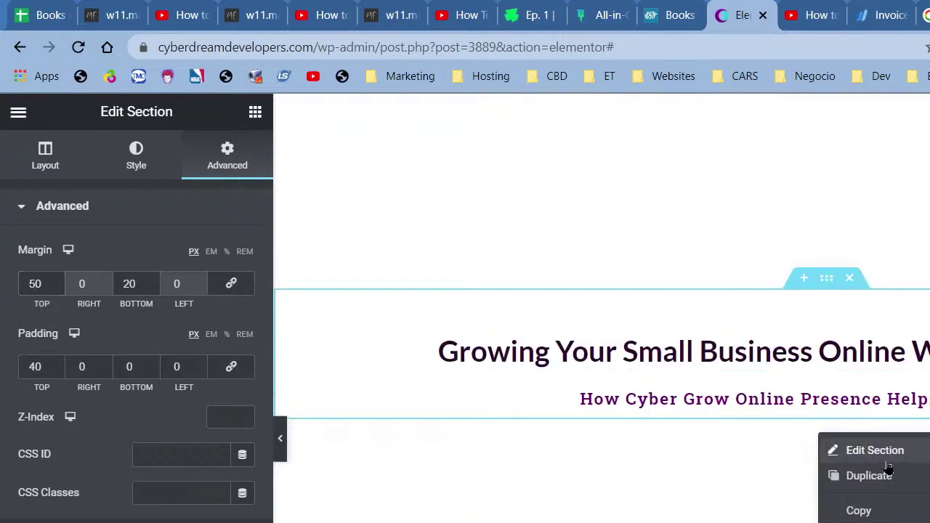
pyautogui.click(874, 451)
pyautogui.click(233, 173)
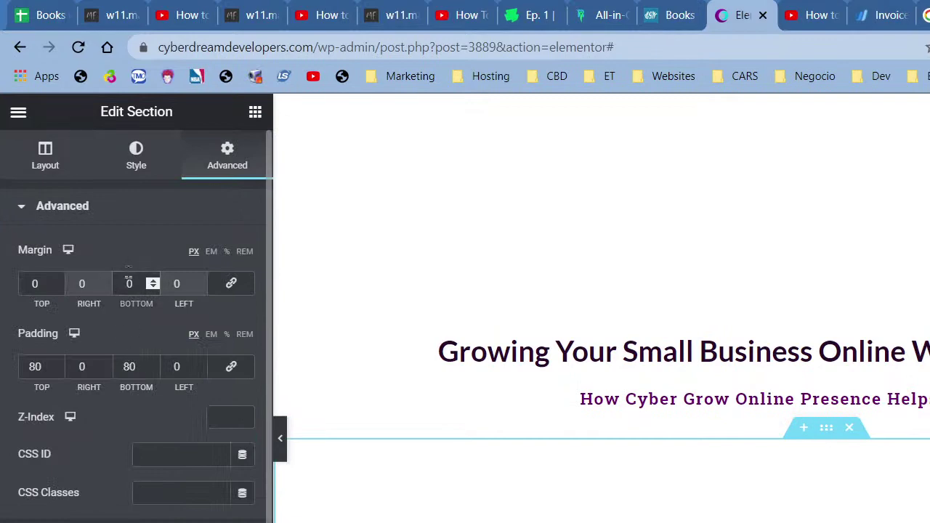
pyautogui.click(129, 283)
pyautogui.write('6')
pyautogui.scroll(-10, 819, 498)
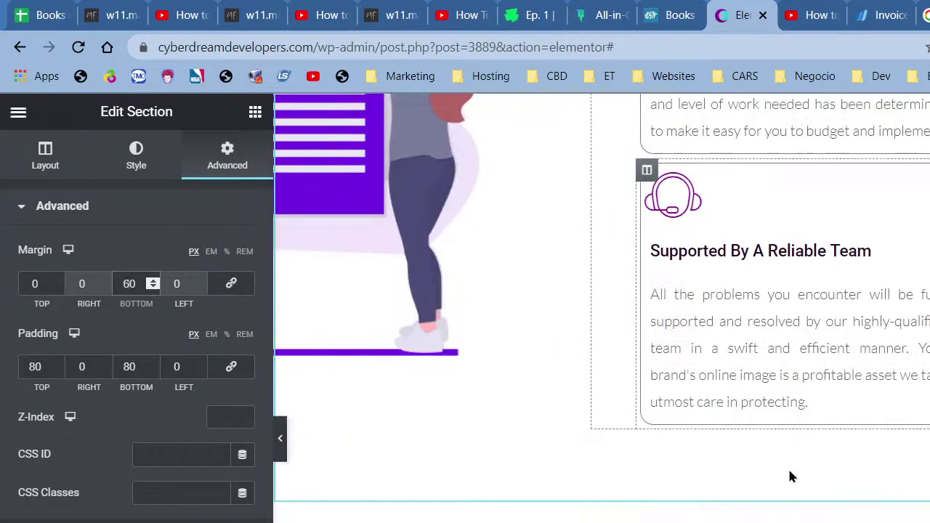
pyautogui.scroll(-1, 730, 494)
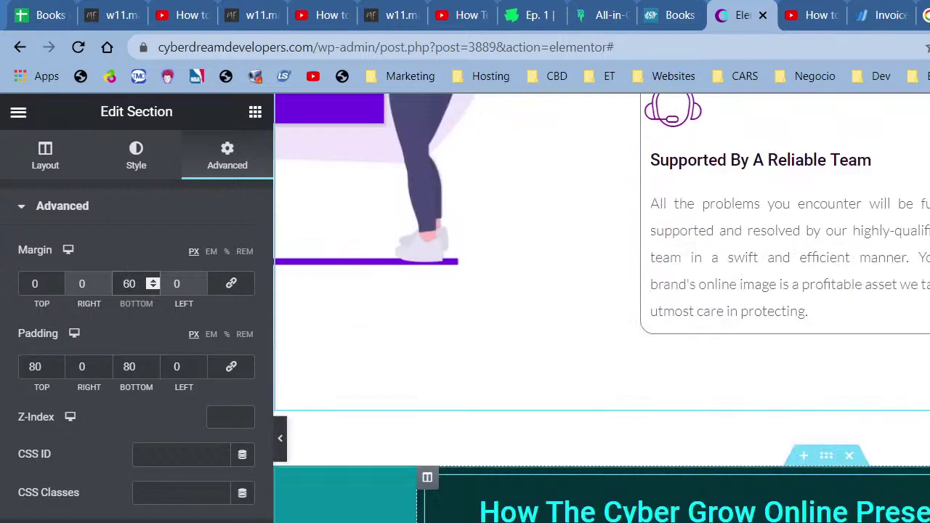
pyautogui.scroll(-2, 399, 509)
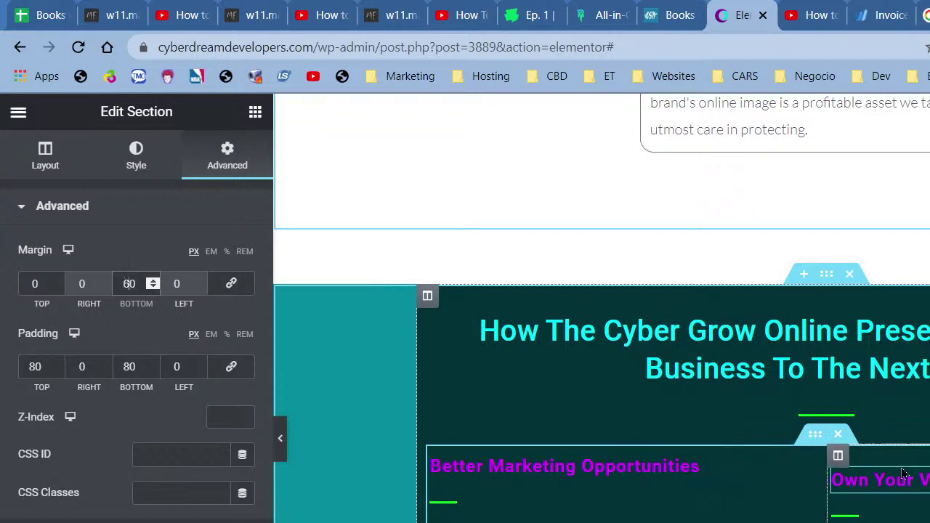
pyautogui.scroll(-1, 788, 512)
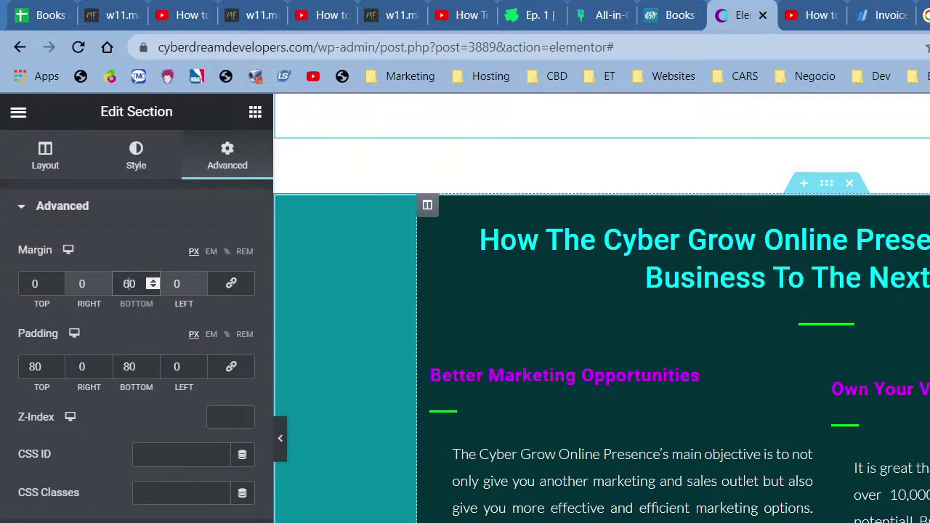
pyautogui.scroll(-8, 602, 308)
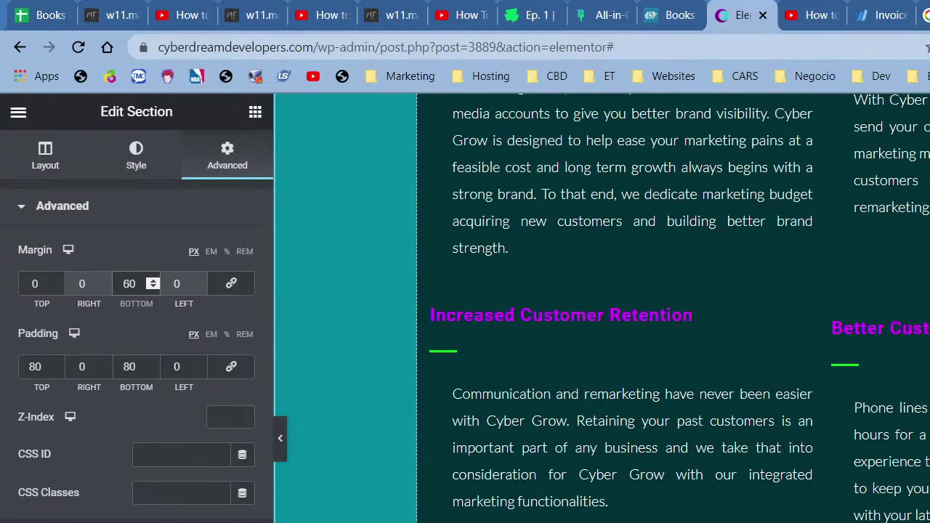
# Step: Review the teal Cyber Grow benefits section and its gap from the illustration and icon boxes section above
pyautogui.scroll(-2, 719, 472)
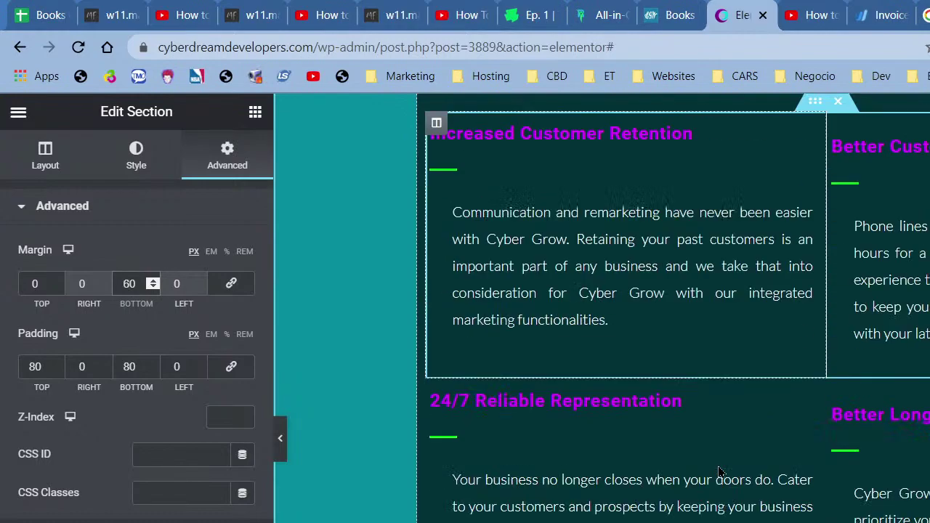
pyautogui.scroll(-4, 720, 472)
pyautogui.scroll(10, 719, 472)
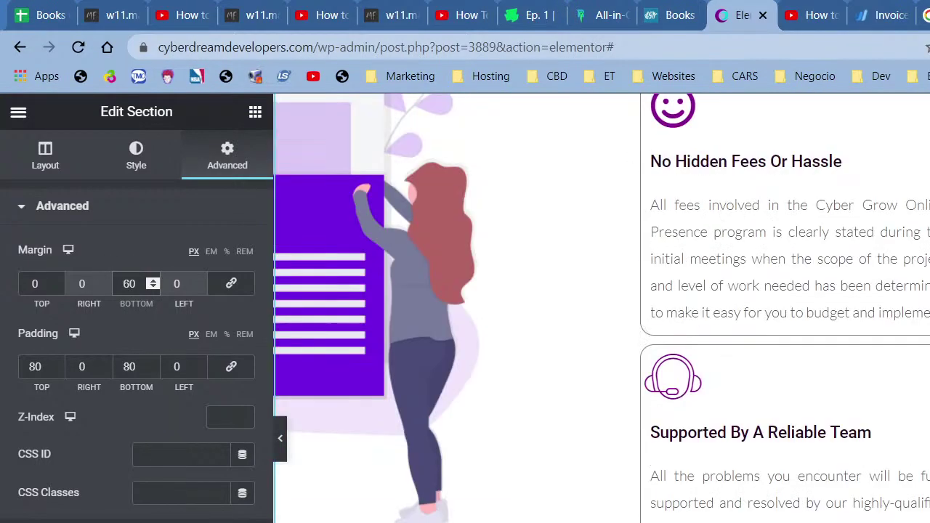
pyautogui.scroll(-10, 602, 308)
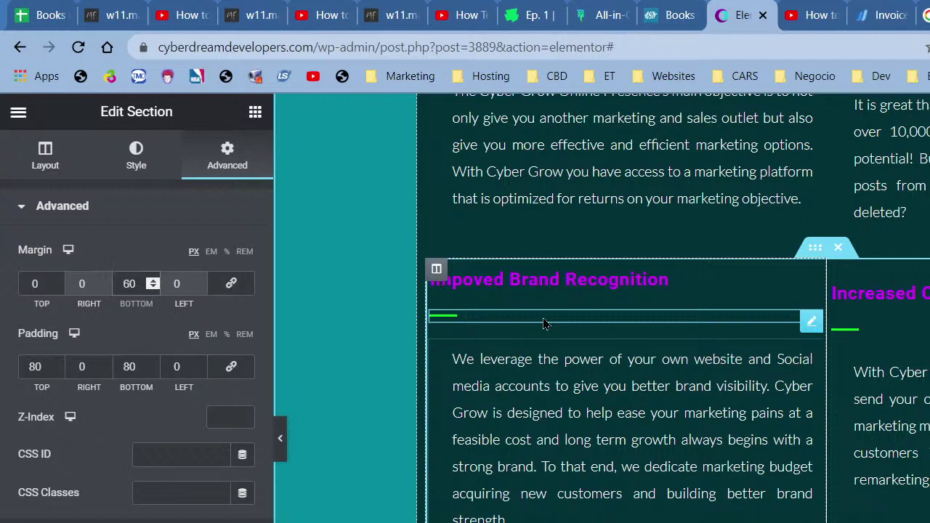
pyautogui.scroll(8, 545, 323)
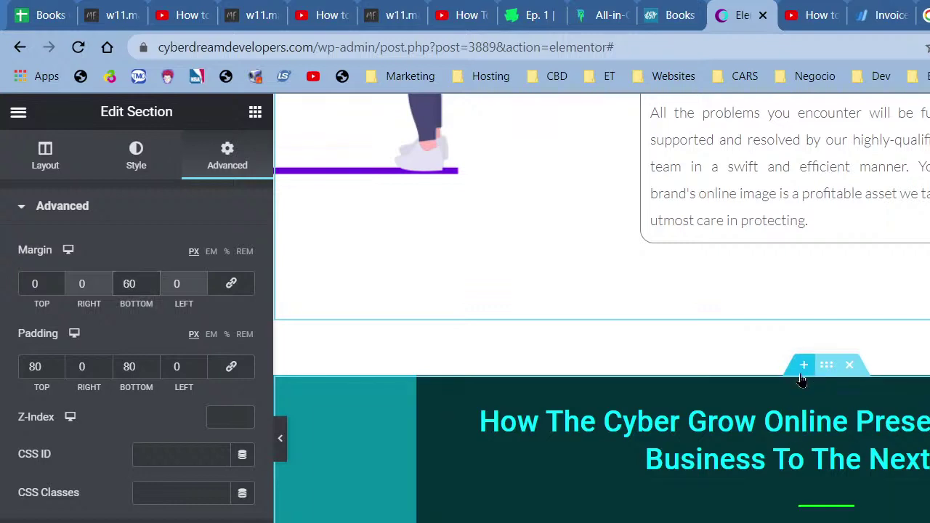
pyautogui.scroll(-12, 810, 458)
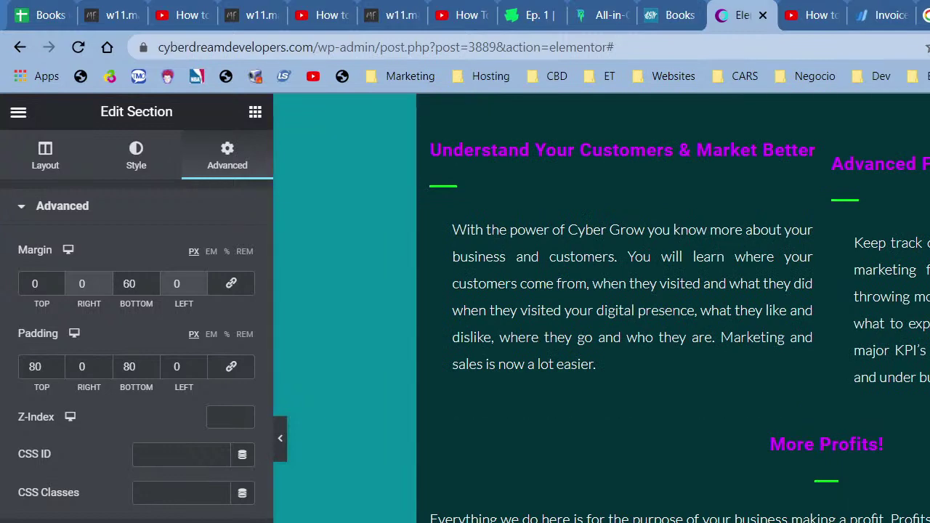
pyautogui.scroll(-5, 856, 389)
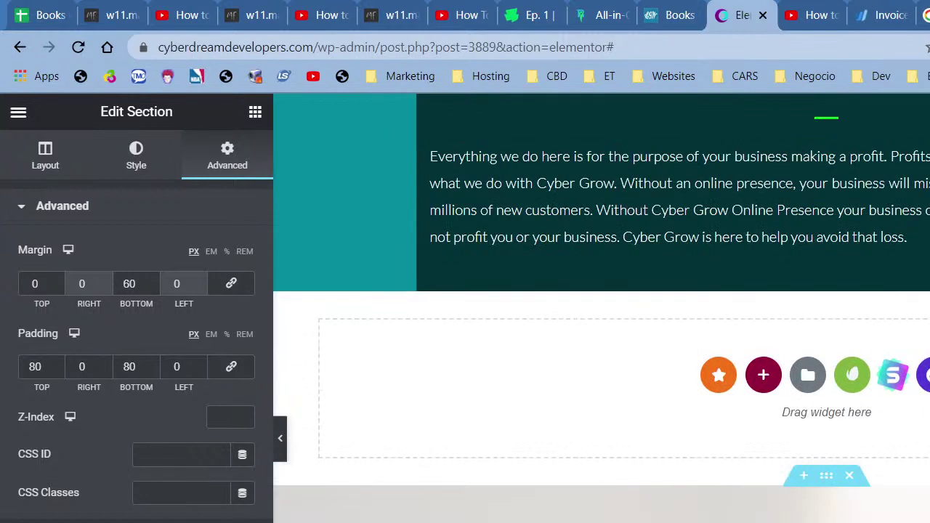
pyautogui.click(853, 375)
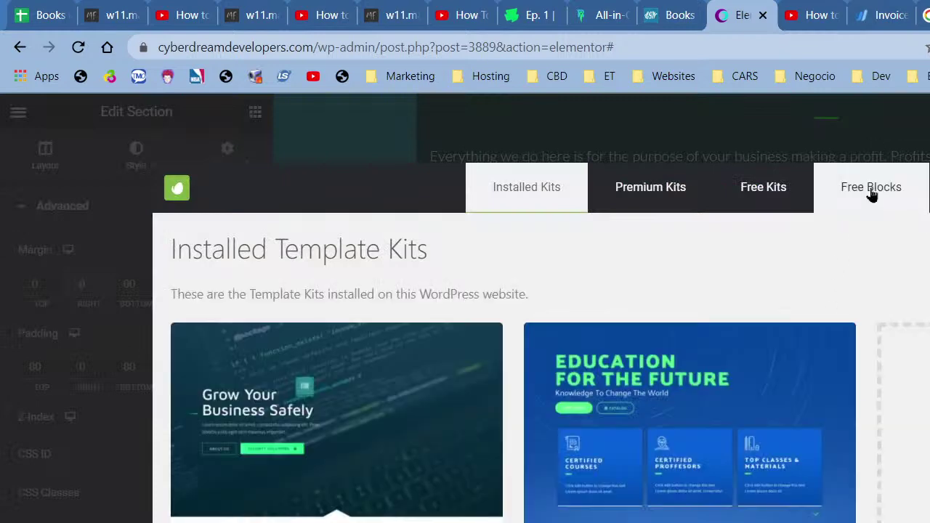
pyautogui.click(872, 191)
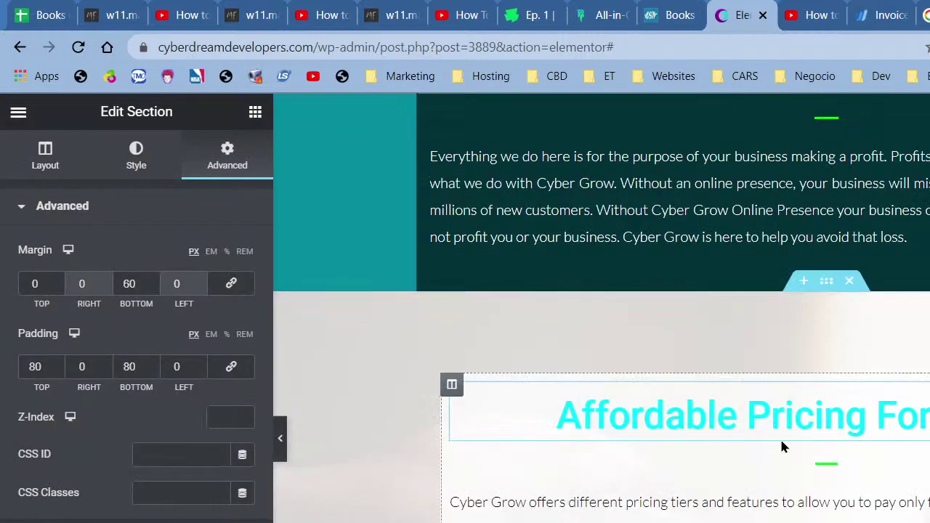
# Step: Add a new section area below the teal benefits section and browse FAQ page templates in the Starter Templates library
pyautogui.click(803, 281)
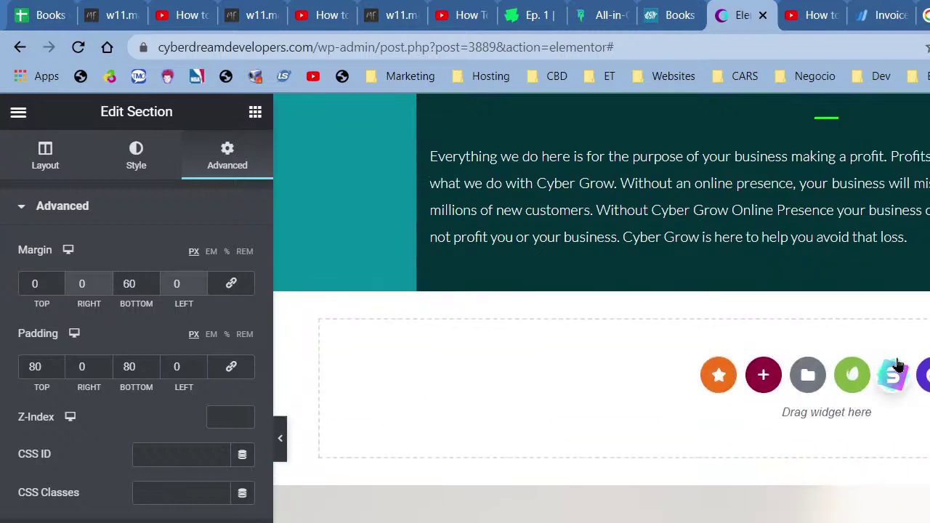
pyautogui.click(895, 372)
pyautogui.click(899, 365)
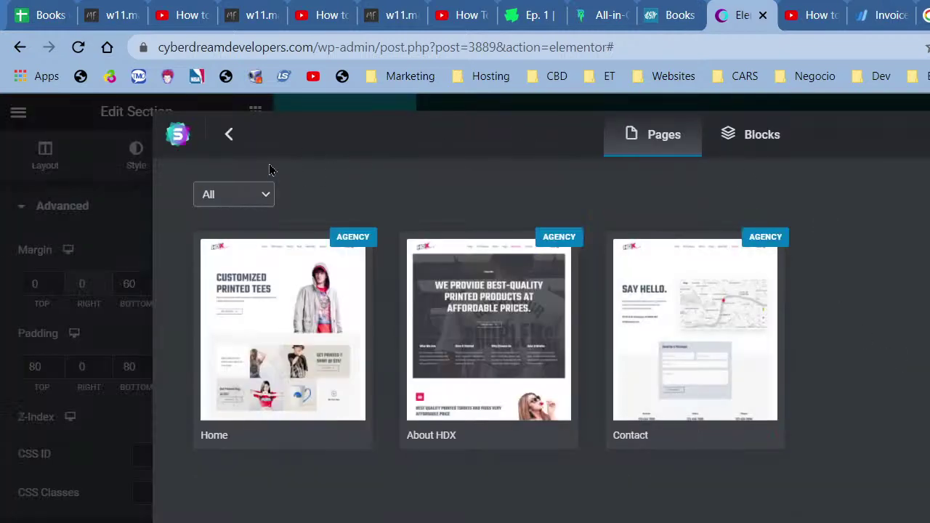
pyautogui.click(231, 135)
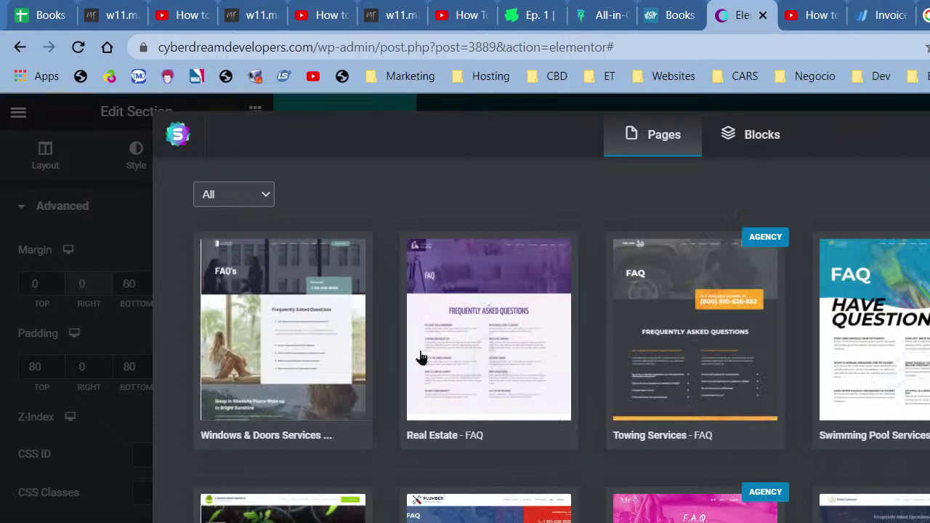
# Step: Preview the Windows & Doors Services FAQ page template and import it below the teal benefits section
pyautogui.click(341, 363)
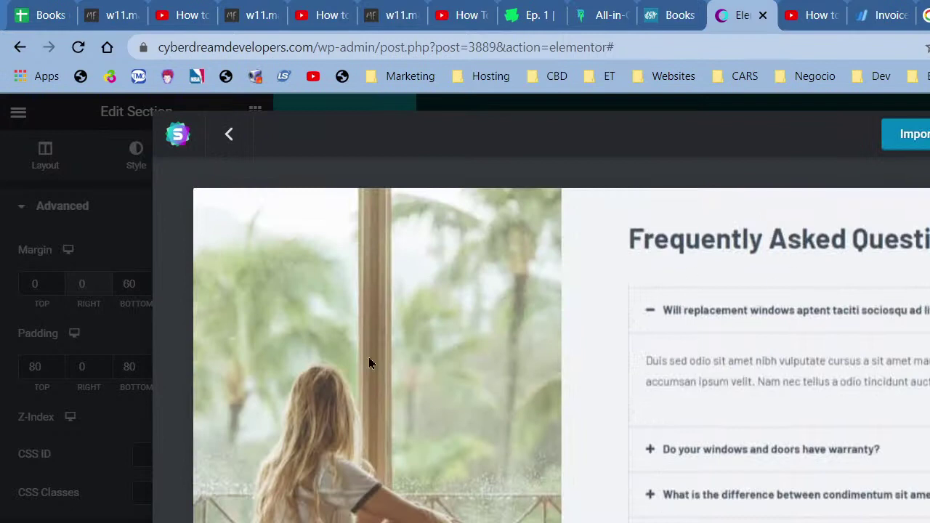
pyautogui.scroll(-5, 716, 457)
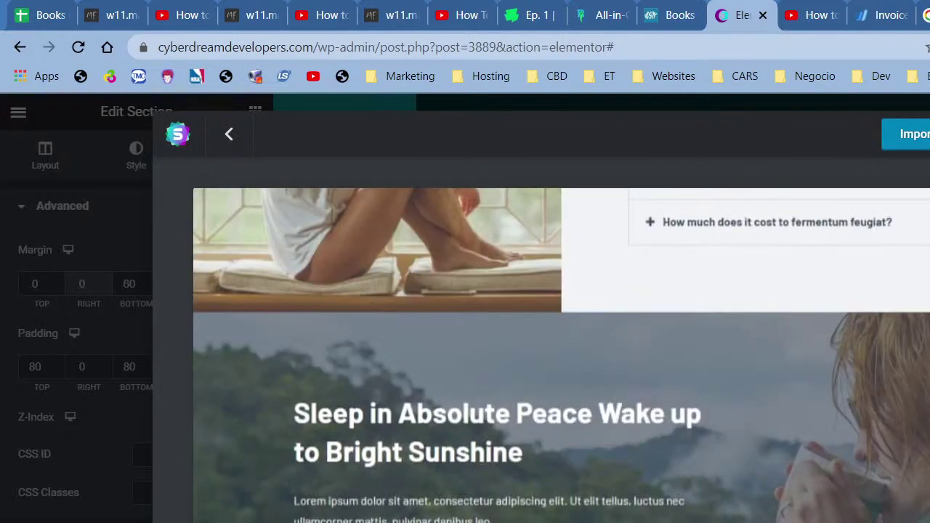
pyautogui.scroll(9, 715, 457)
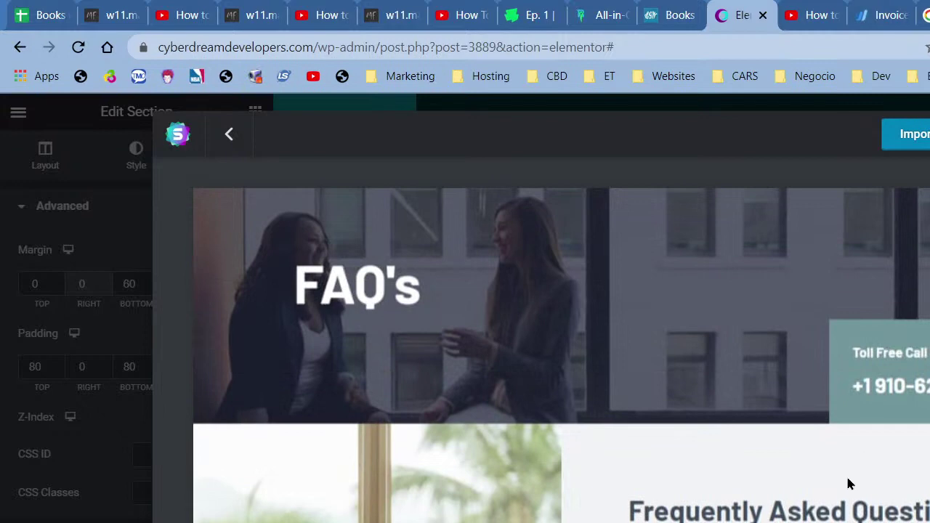
pyautogui.scroll(-3, 846, 473)
pyautogui.click(912, 134)
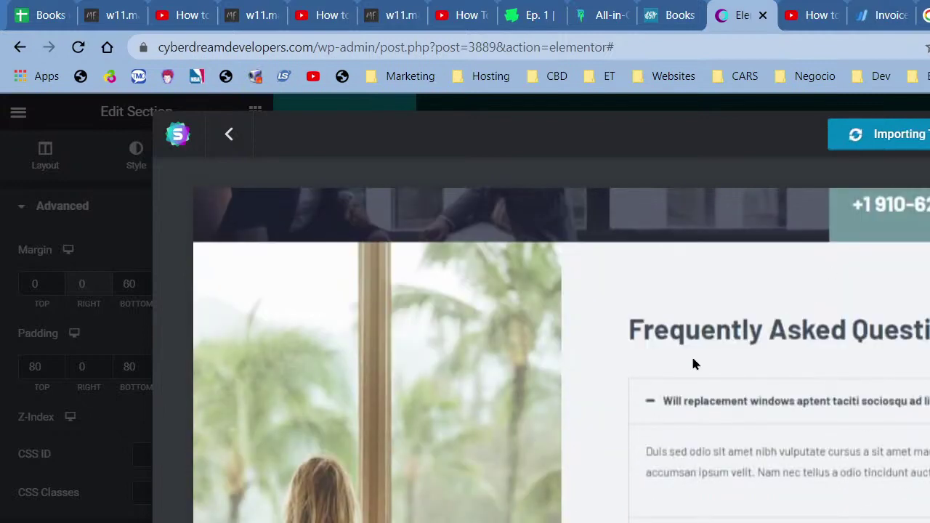
pyautogui.scroll(-6, 693, 363)
pyautogui.scroll(5, 810, 225)
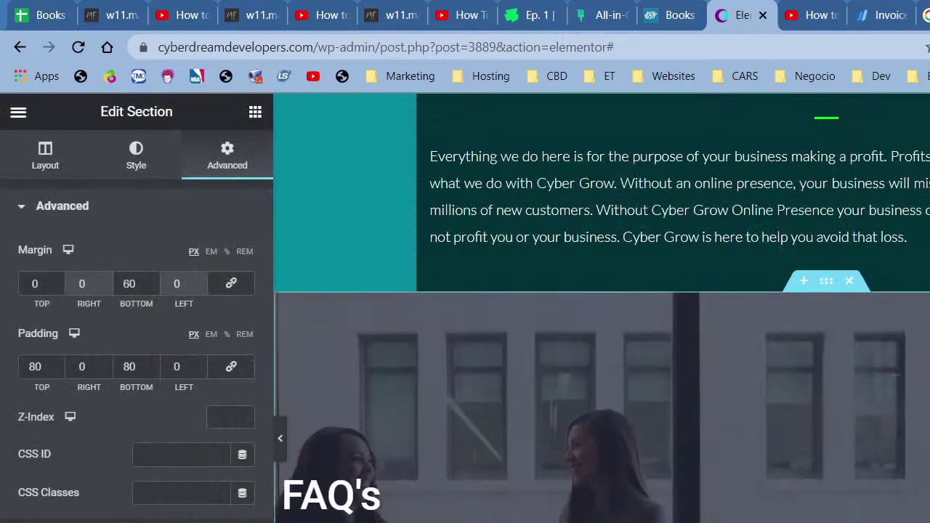
# Step: Delete the imported FAQ's banner and the Sleep in Absolute Peace section, keeping the Frequently Asked Questions section
pyautogui.moveTo(856, 305)
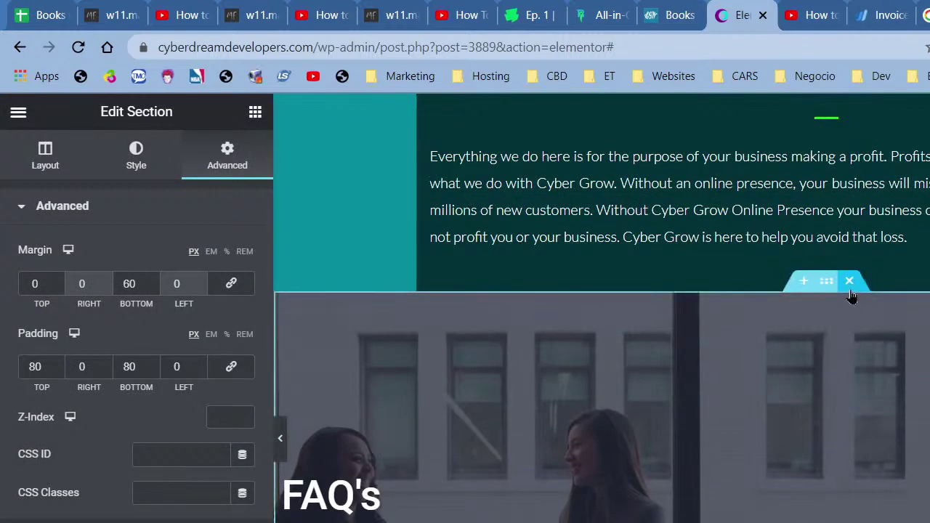
pyautogui.scroll(-8, 847, 343)
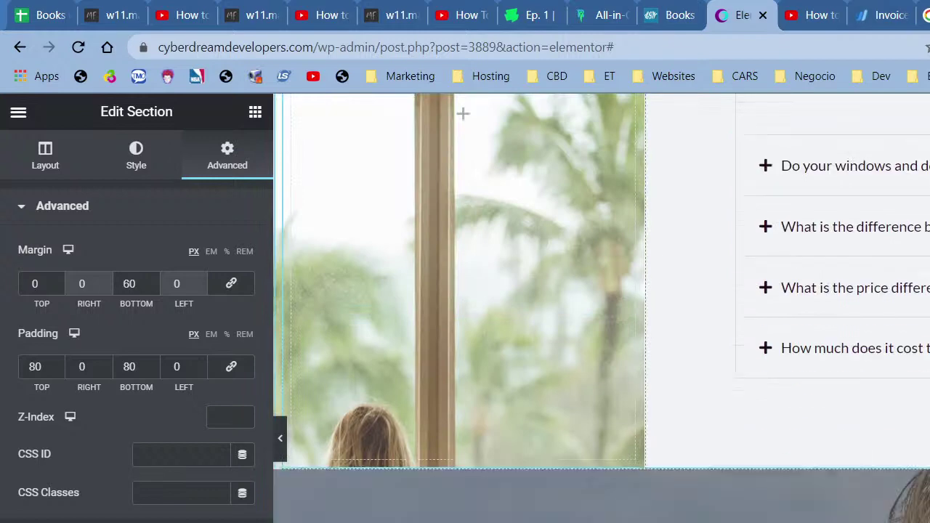
pyautogui.moveTo(851, 481)
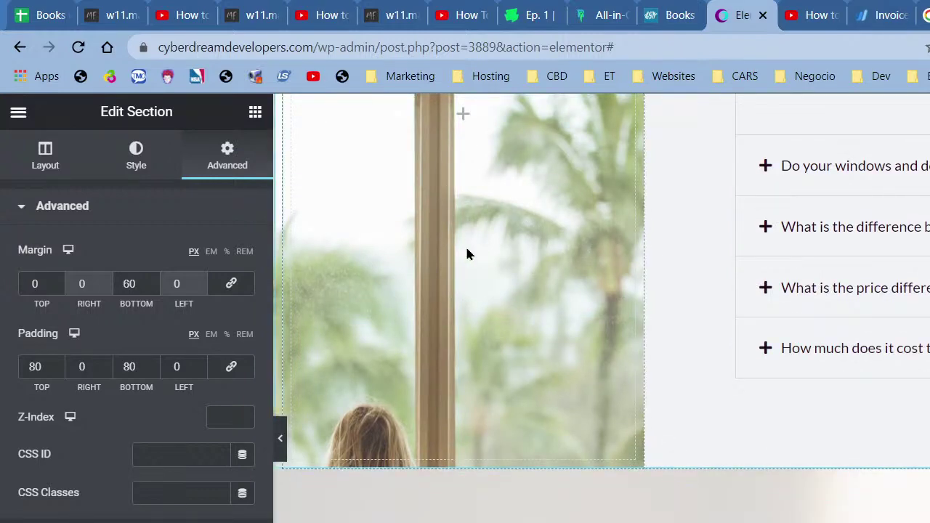
# Step: Review the page from the Your Road To Online section down to the imported Frequently Asked Questions section
pyautogui.scroll(10, 467, 254)
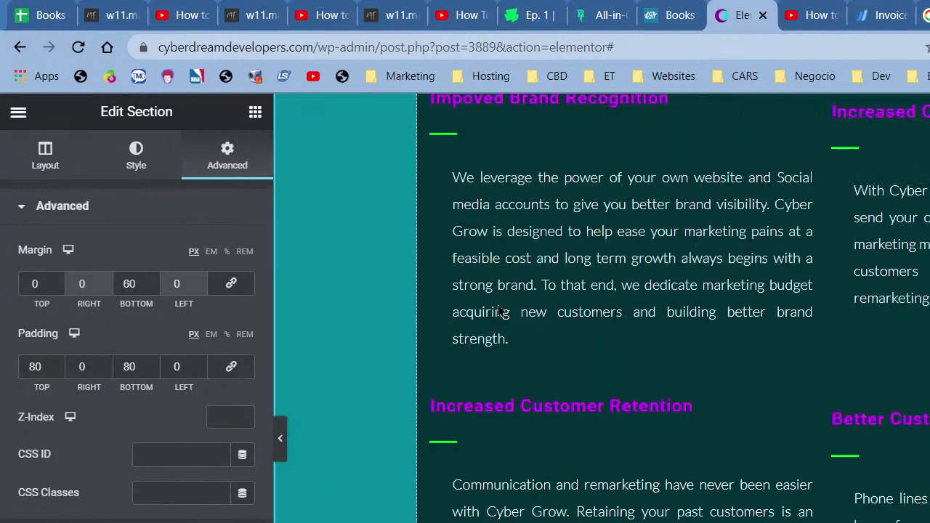
pyautogui.scroll(10, 498, 311)
pyautogui.scroll(10, 498, 311)
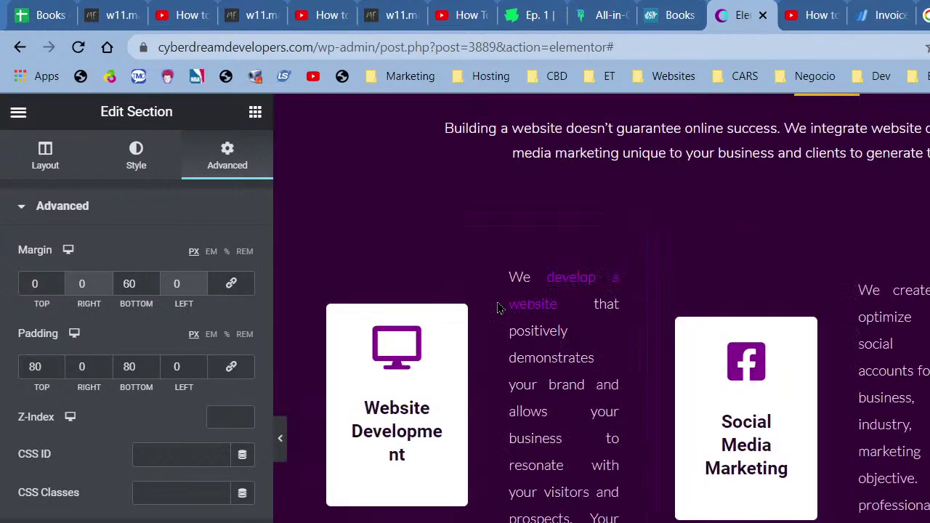
pyautogui.scroll(-3, 399, 290)
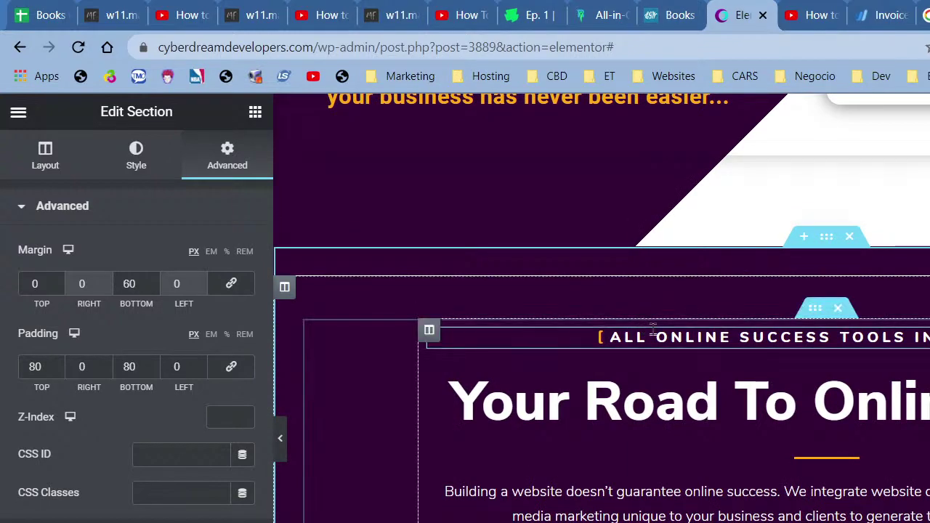
pyautogui.scroll(-15, 866, 332)
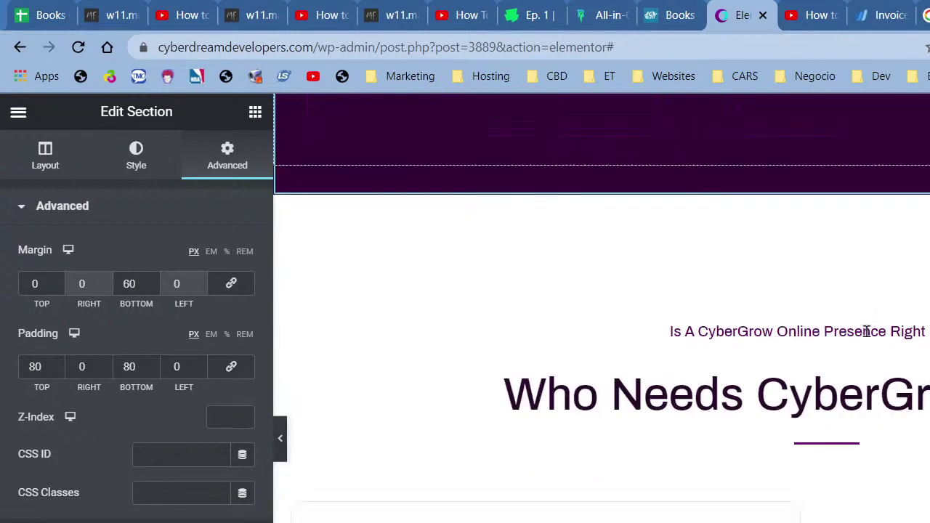
pyautogui.scroll(-15, 867, 331)
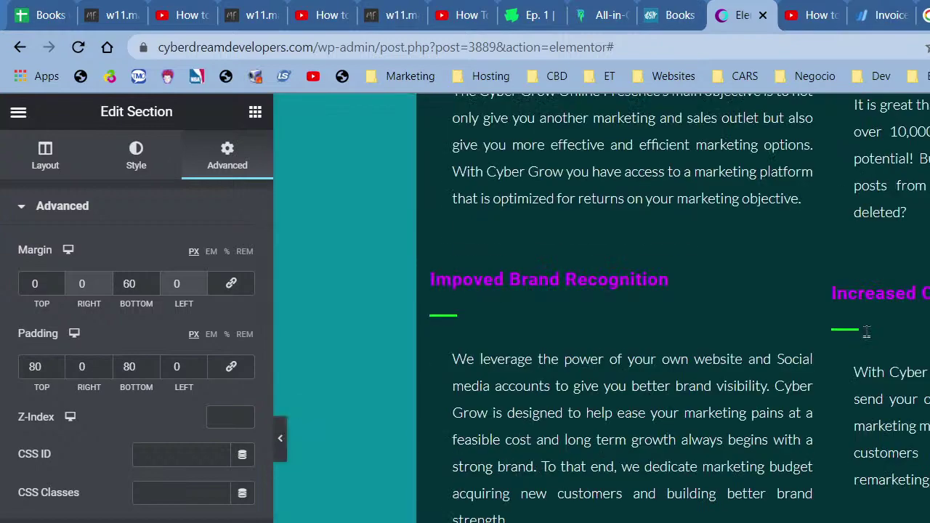
pyautogui.scroll(-8, 866, 332)
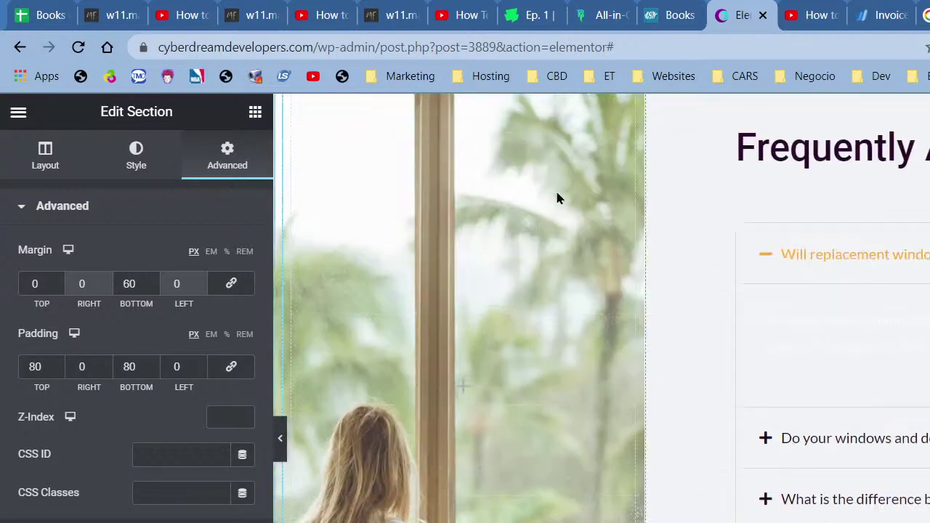
pyautogui.scroll(3, 560, 218)
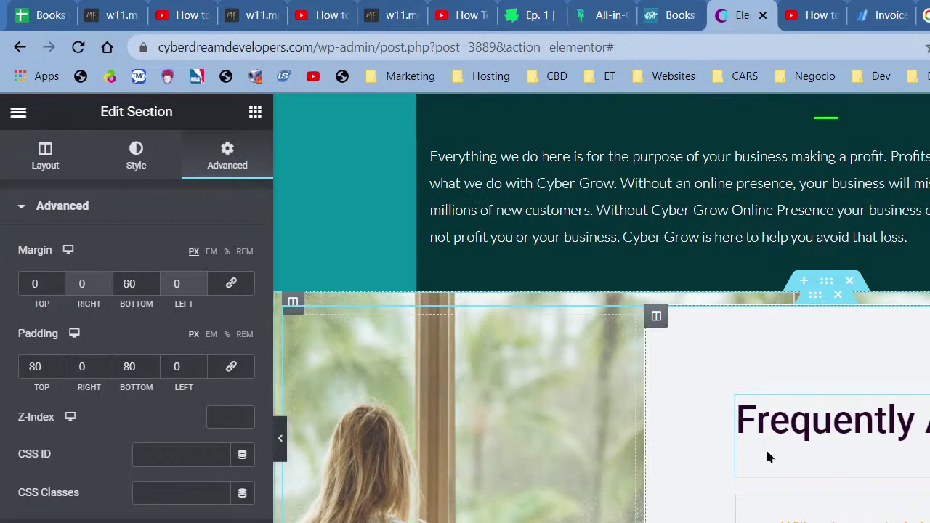
# Step: Read through the benefit items in the teal section up to its How The Cyber Grow Online Presence heading
pyautogui.scroll(7, 769, 456)
pyautogui.scroll(-3, 768, 457)
pyautogui.scroll(3, 839, 479)
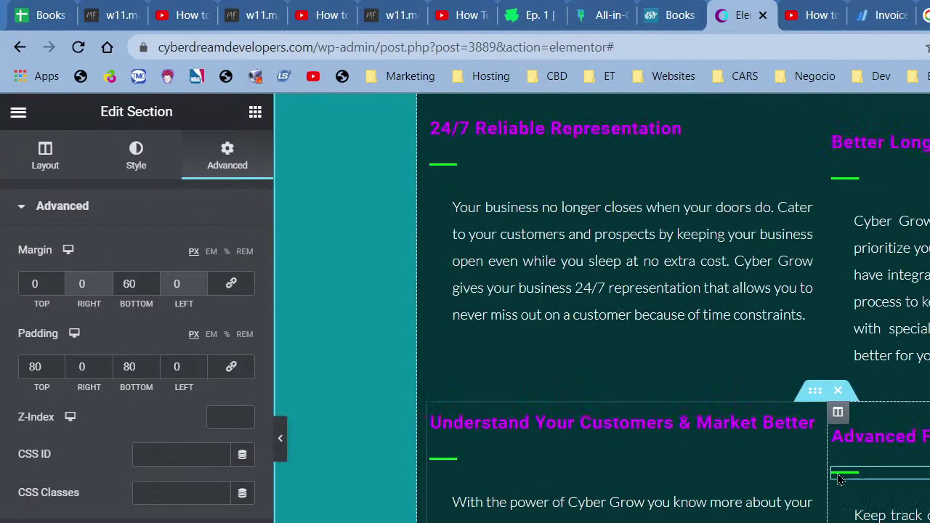
pyautogui.scroll(3, 835, 469)
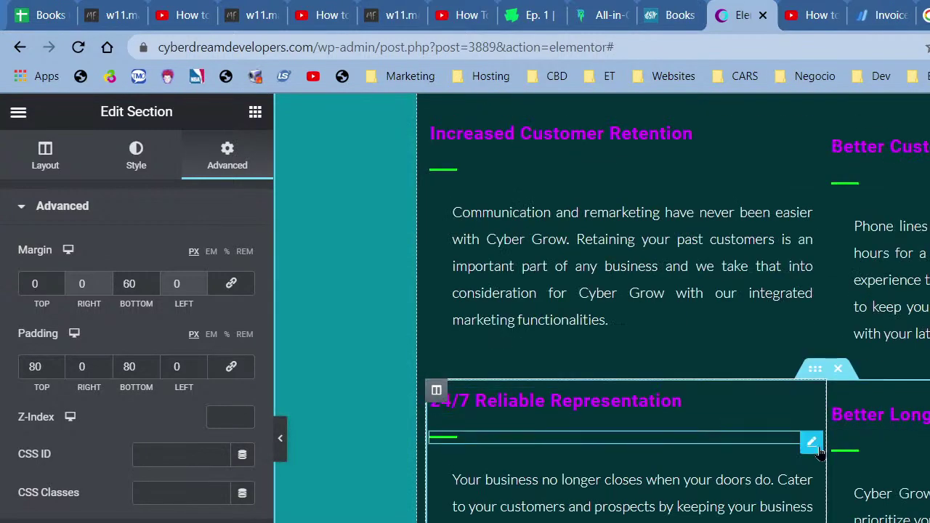
pyautogui.scroll(3, 820, 452)
pyautogui.scroll(5, 724, 398)
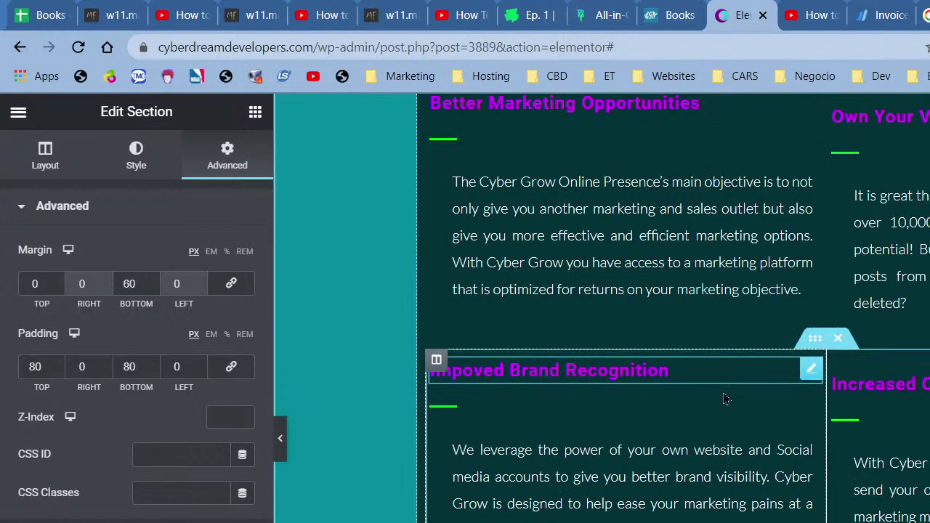
pyautogui.scroll(3, 725, 399)
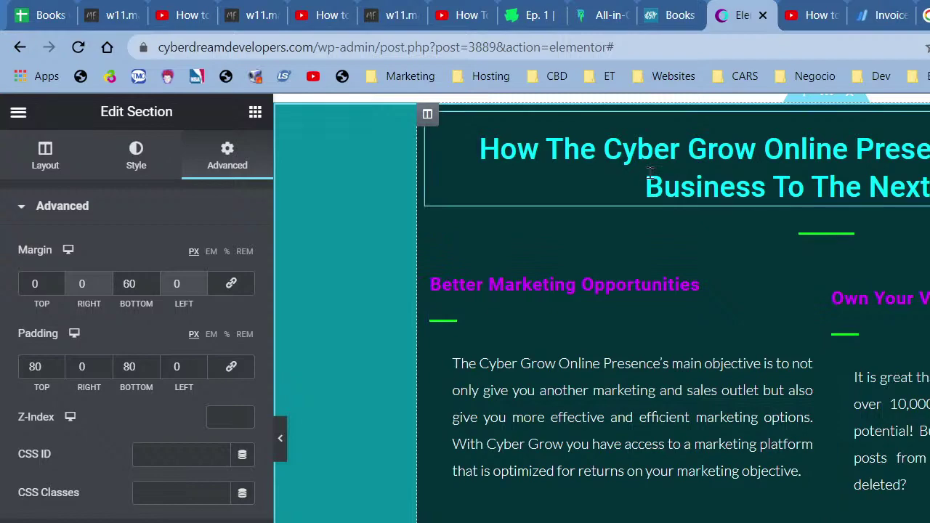
# Step: Examine the pricing and All Our Cyber Grow Website sections, returning to the Frequently Asked Questions section
pyautogui.scroll(-15, 602, 309)
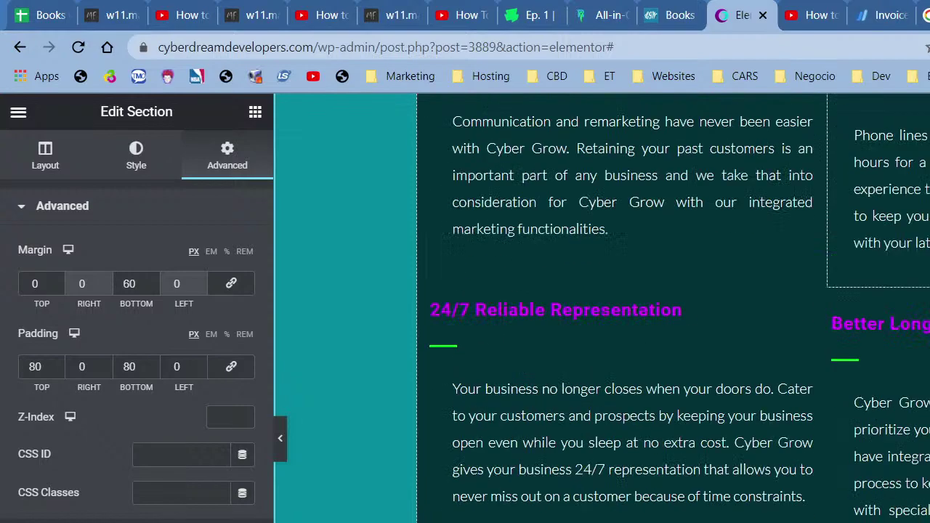
pyautogui.scroll(5, 602, 308)
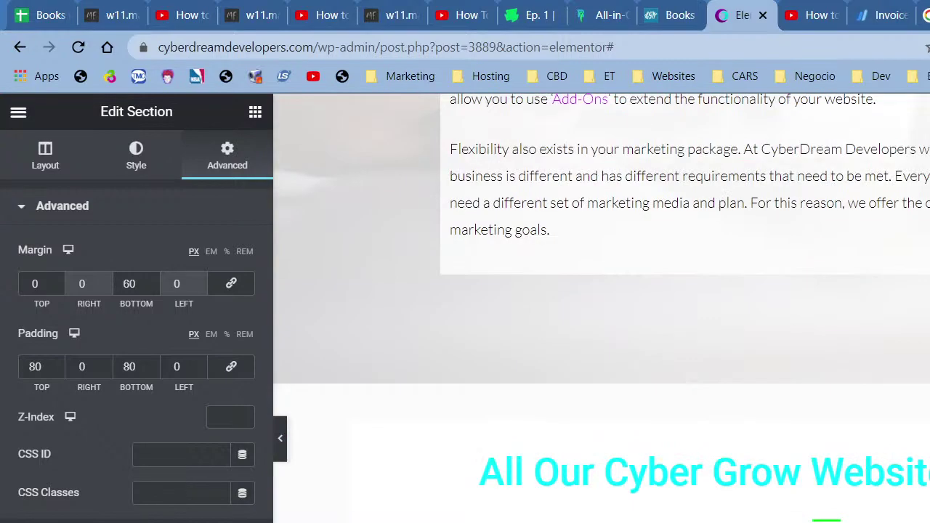
pyautogui.scroll(-5, 602, 308)
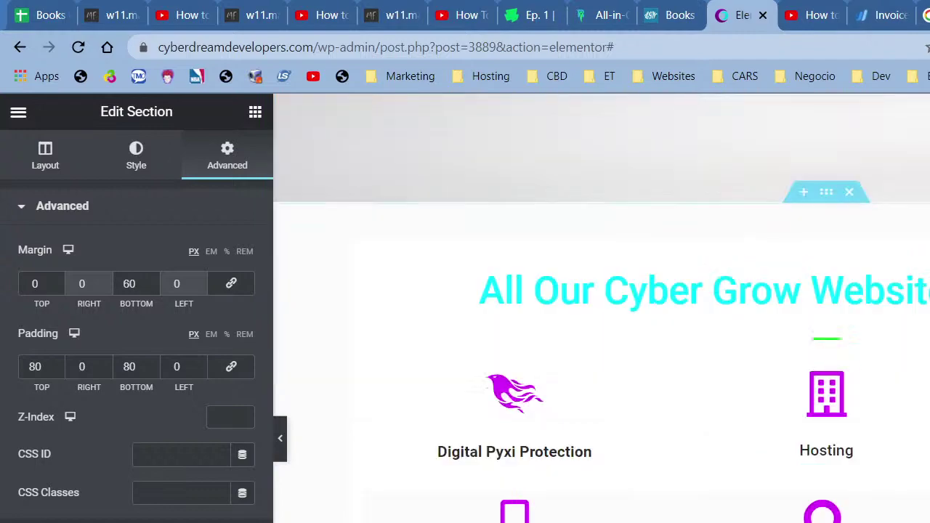
pyautogui.scroll(4, 601, 308)
pyautogui.scroll(4, 463, 205)
pyautogui.scroll(-4, 462, 205)
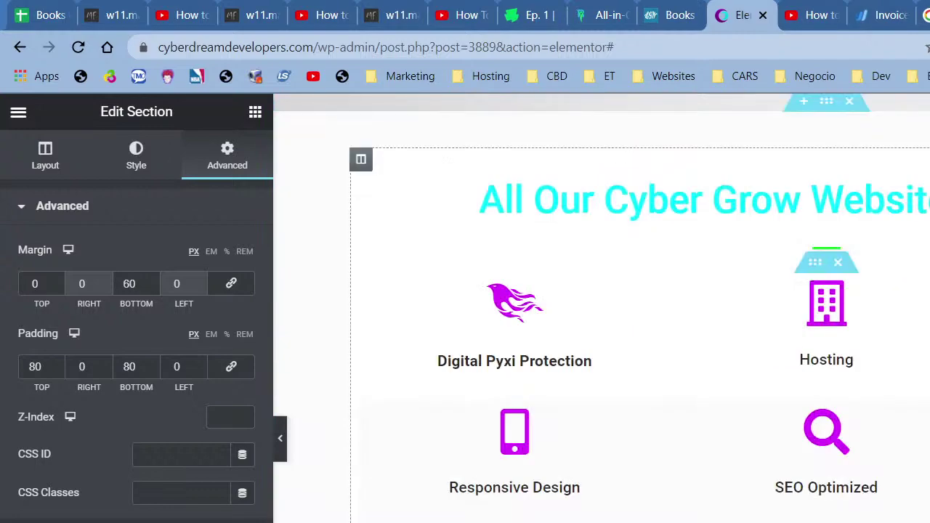
pyautogui.scroll(8, 462, 205)
pyautogui.scroll(4, 462, 205)
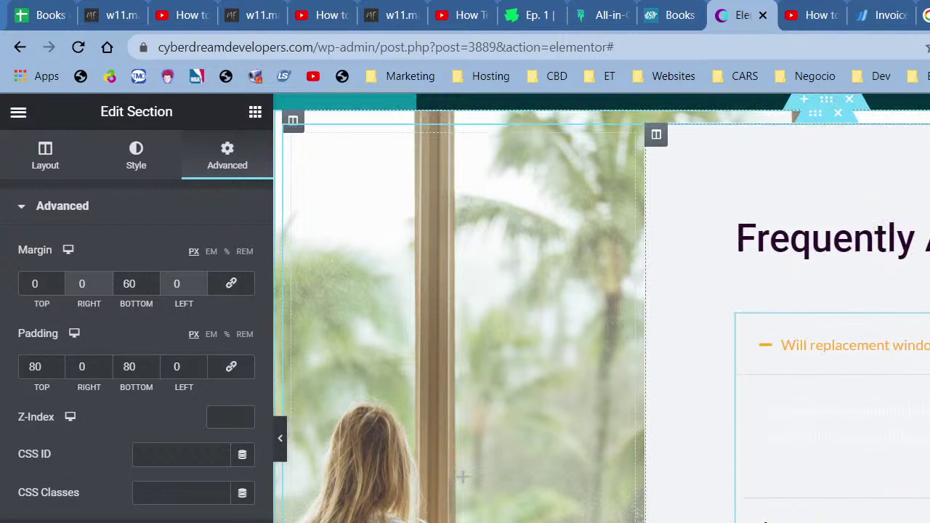
# Step: Try to place an Inner Section between the teal benefits section and the Frequently Asked Questions section
pyautogui.scroll(-4, 730, 466)
pyautogui.scroll(4, 876, 140)
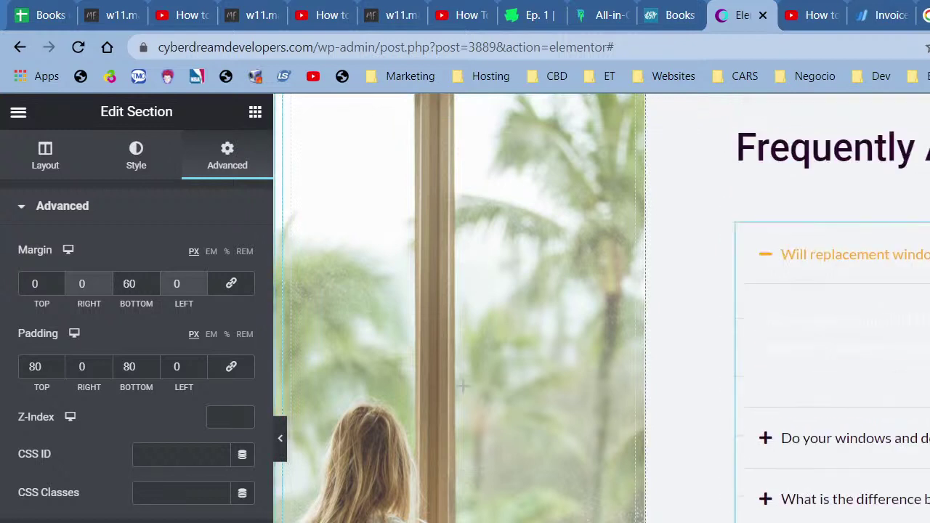
pyautogui.click(255, 114)
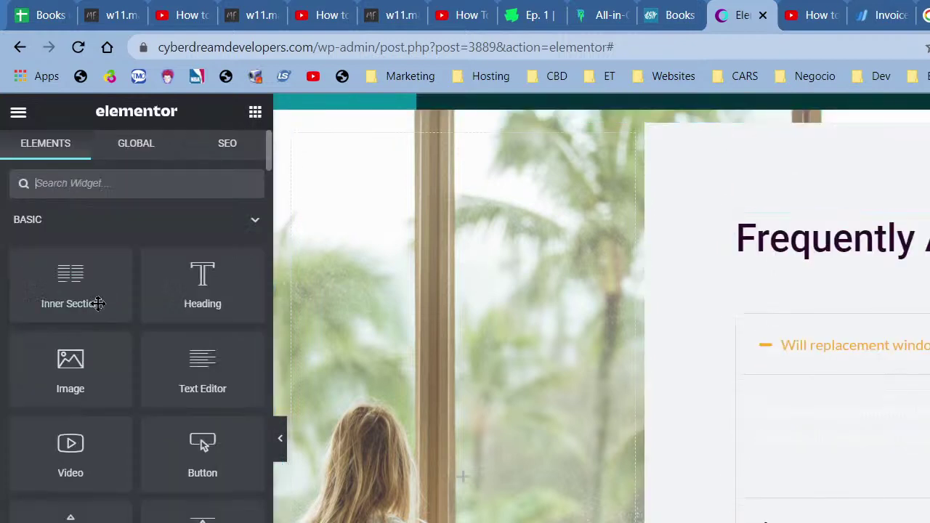
pyautogui.moveTo(87, 304); pyautogui.dragTo(832, 276)
pyautogui.scroll(1, 780, 237)
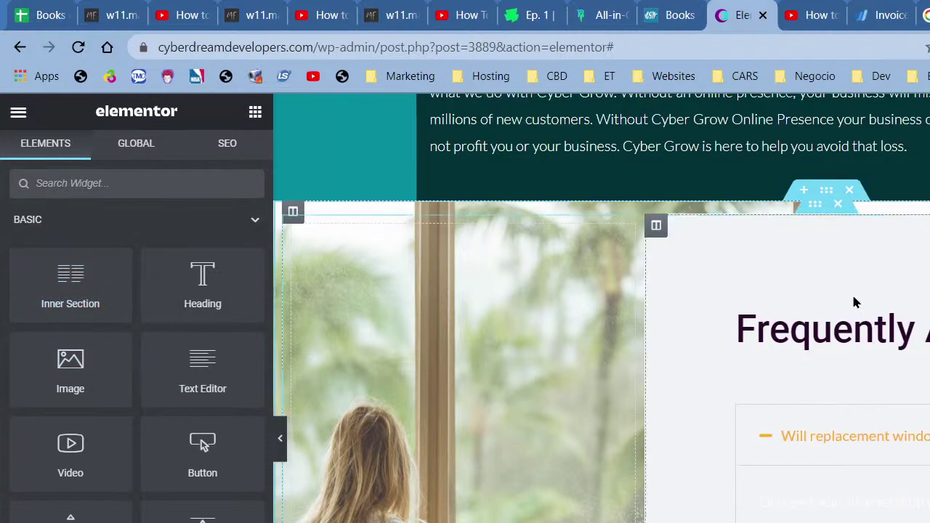
pyautogui.scroll(-1, 854, 302)
pyautogui.moveTo(70, 283); pyautogui.dragTo(108, 296)
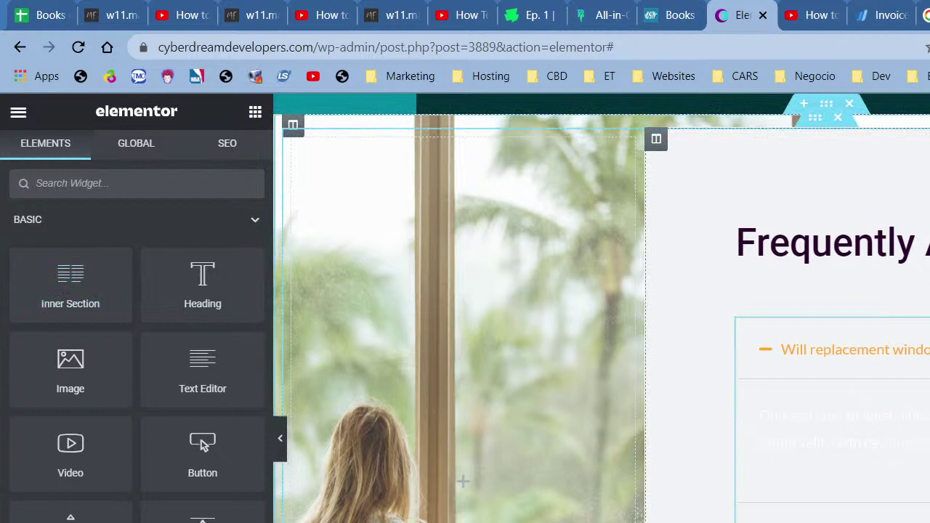
# Step: Add a new single-column section directly above the imported Frequently Asked Questions section
pyautogui.scroll(-2, 363, 418)
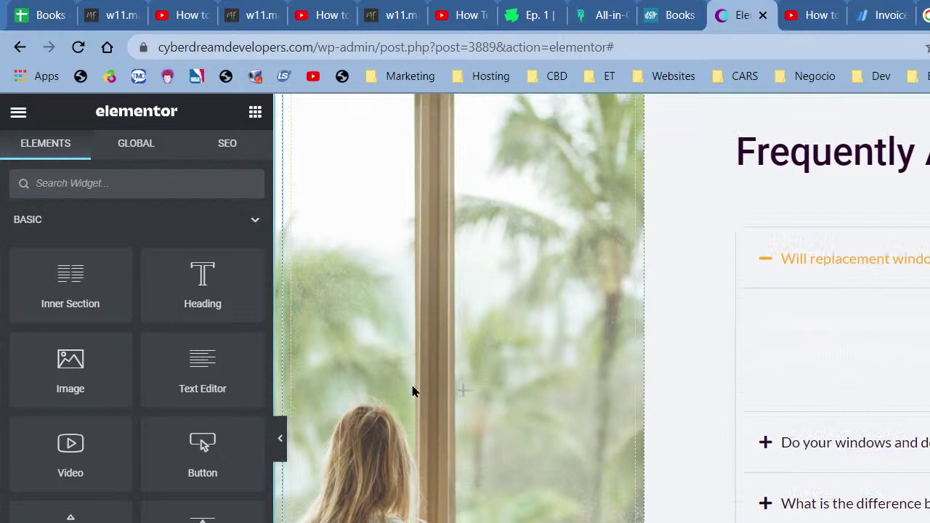
pyautogui.scroll(3, 421, 392)
pyautogui.click(806, 200)
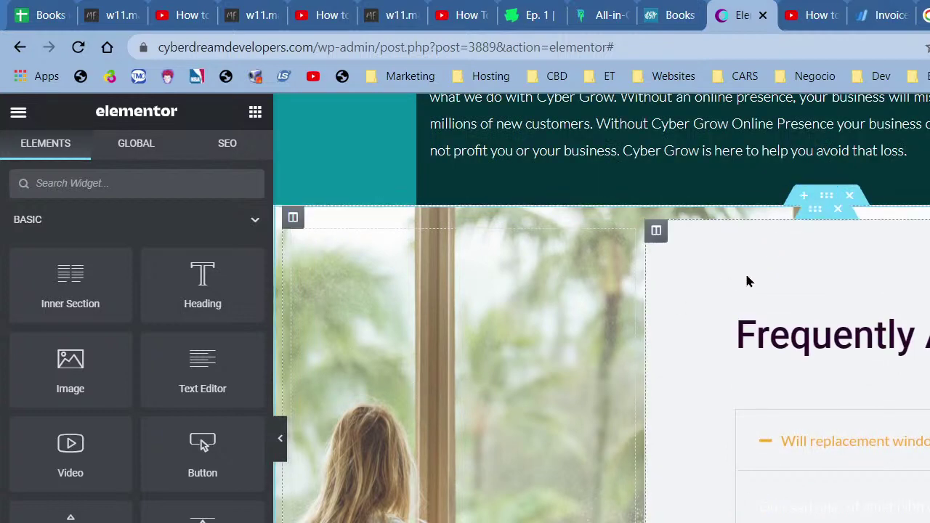
pyautogui.click(763, 288)
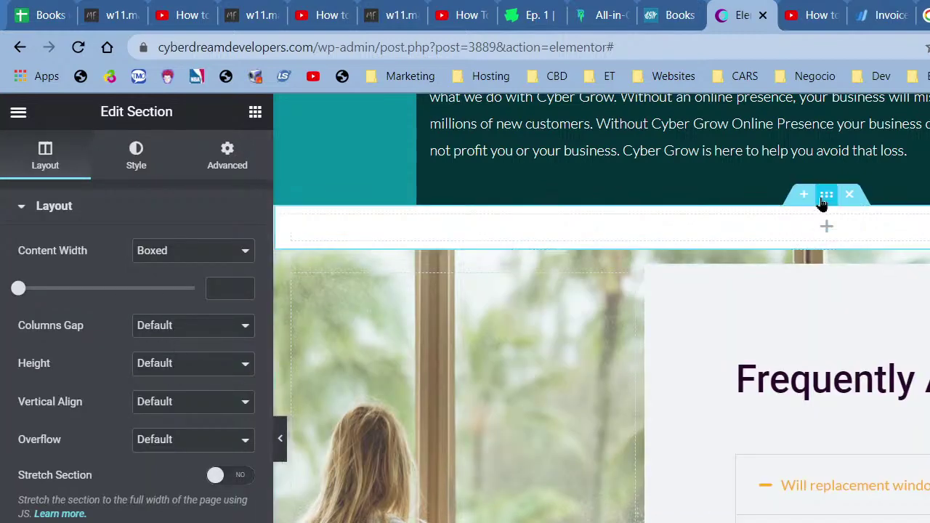
# Step: Unlink the new section's margins and set them to 70 px at the top and 50 px at the bottom
pyautogui.rightClick(827, 195)
pyautogui.click(219, 178)
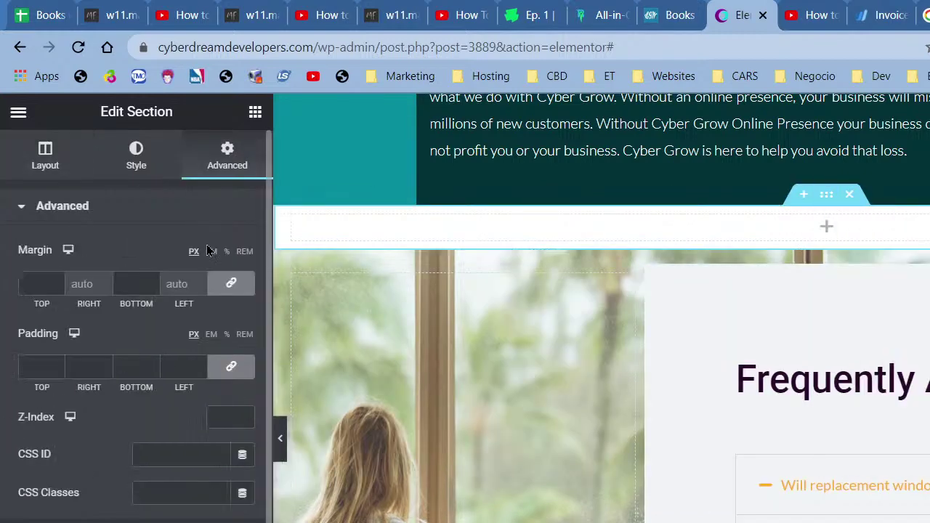
pyautogui.click(230, 287)
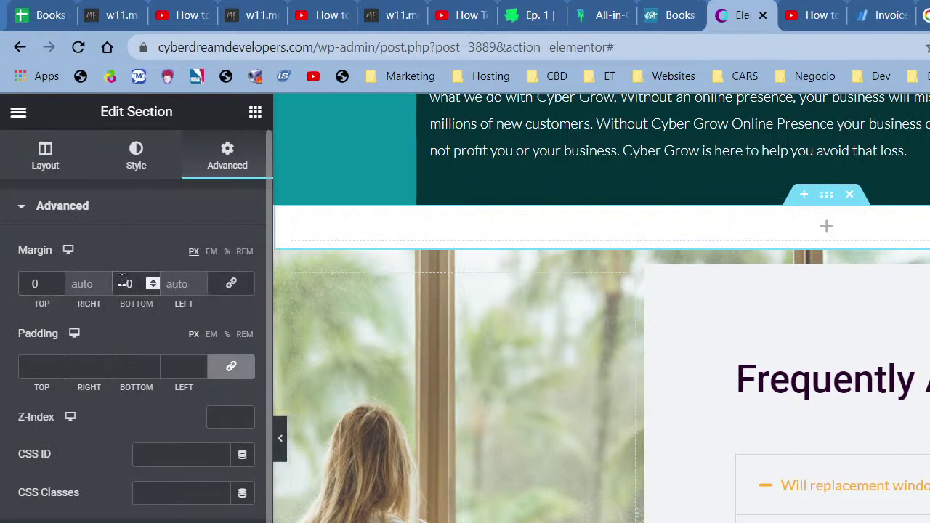
pyautogui.click(122, 284)
pyautogui.write('5')
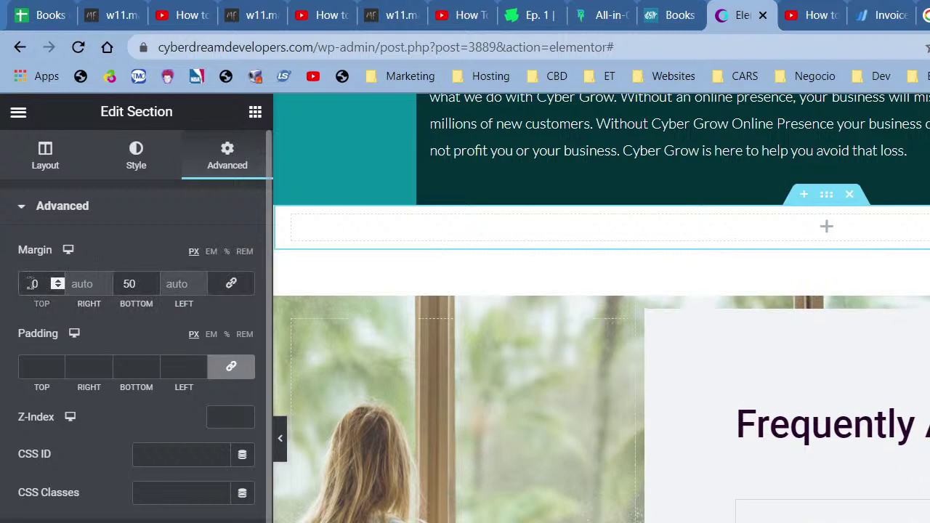
pyautogui.click(31, 283)
pyautogui.write('7')
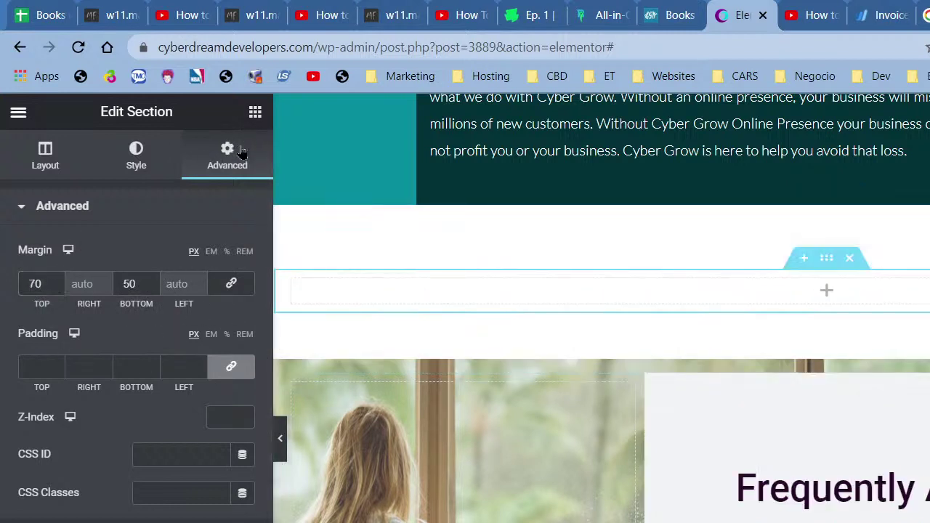
# Step: Insert a two-column Inner Section into the new empty section
pyautogui.click(255, 111)
pyautogui.moveTo(73, 287); pyautogui.dragTo(610, 317)
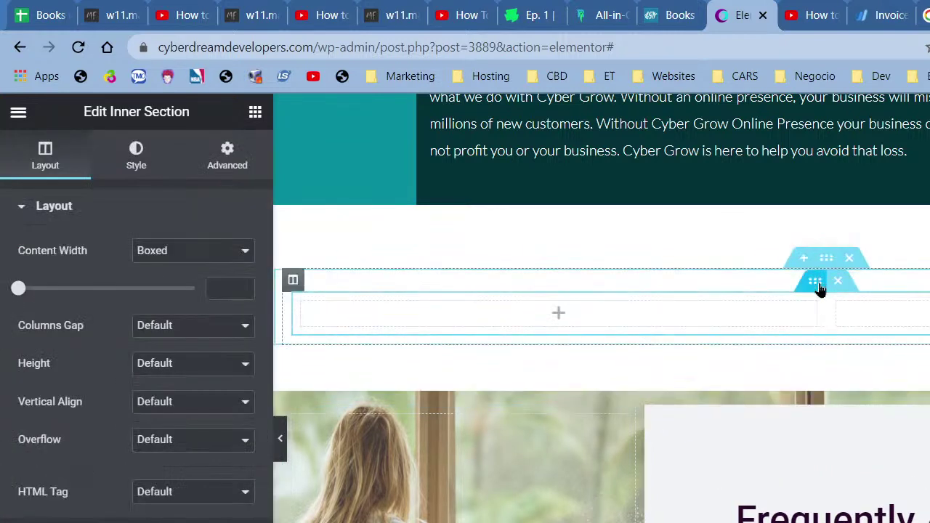
pyautogui.scroll(-2, 509, 407)
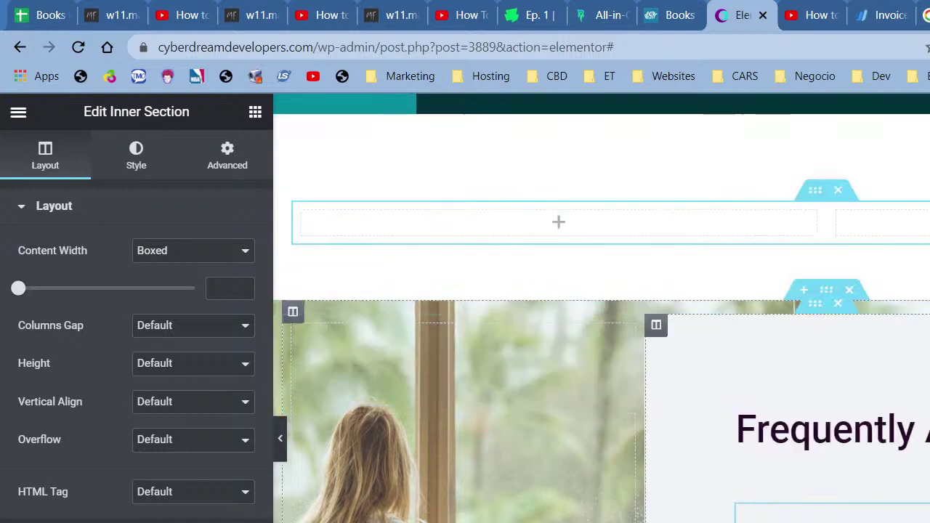
# Step: Paste the copied FAQ accordion into both columns of the new inner section
pyautogui.rightClick(461, 224)
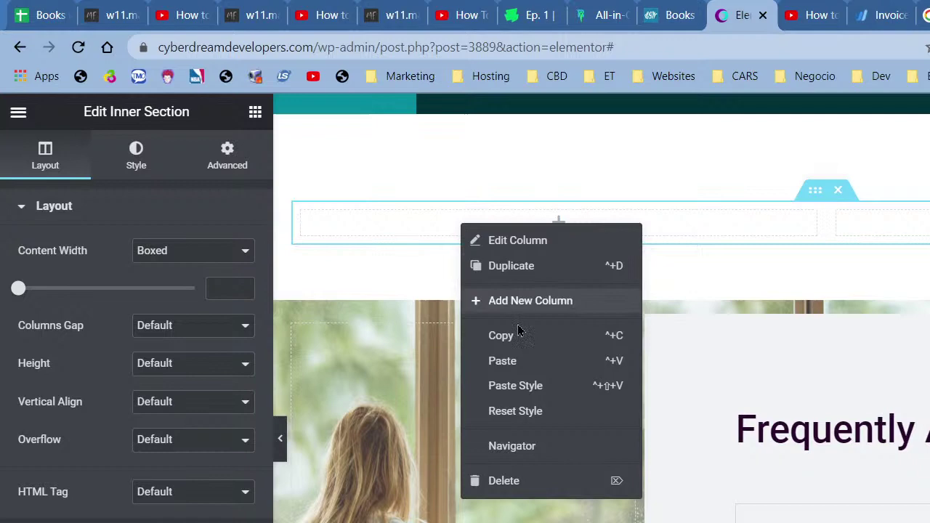
pyautogui.click(508, 362)
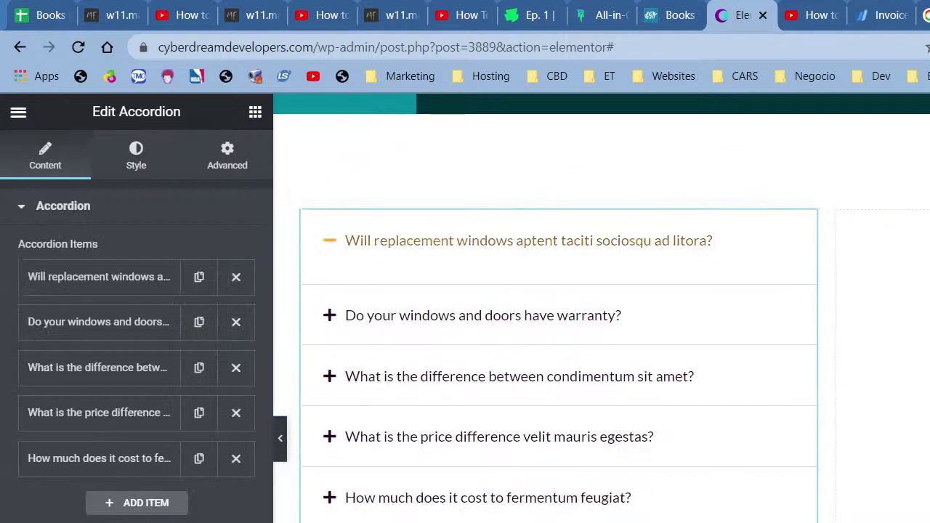
pyautogui.scroll(-5, 601, 363)
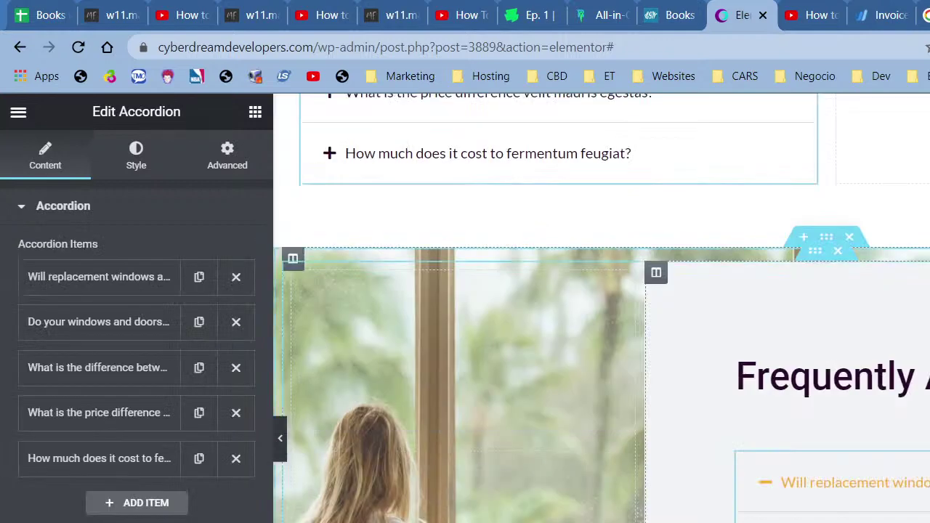
pyautogui.scroll(5, 602, 308)
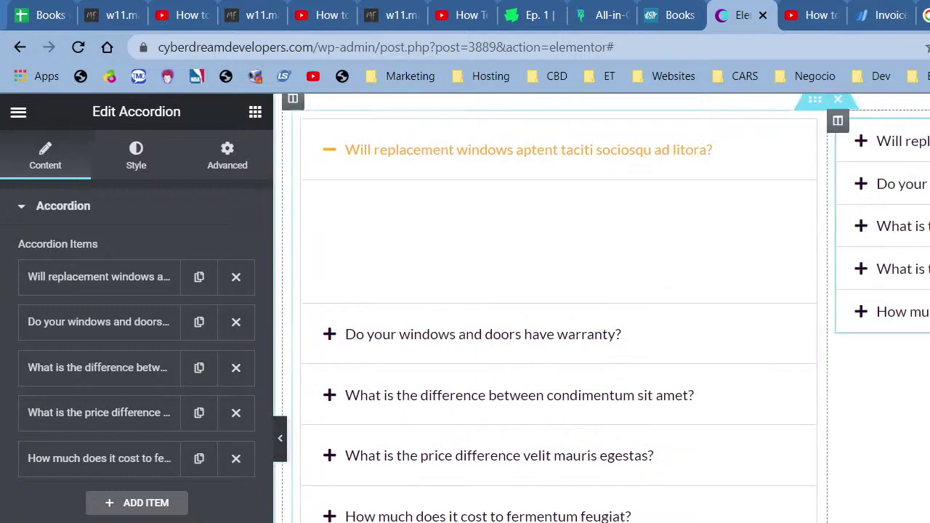
pyautogui.scroll(1, 601, 308)
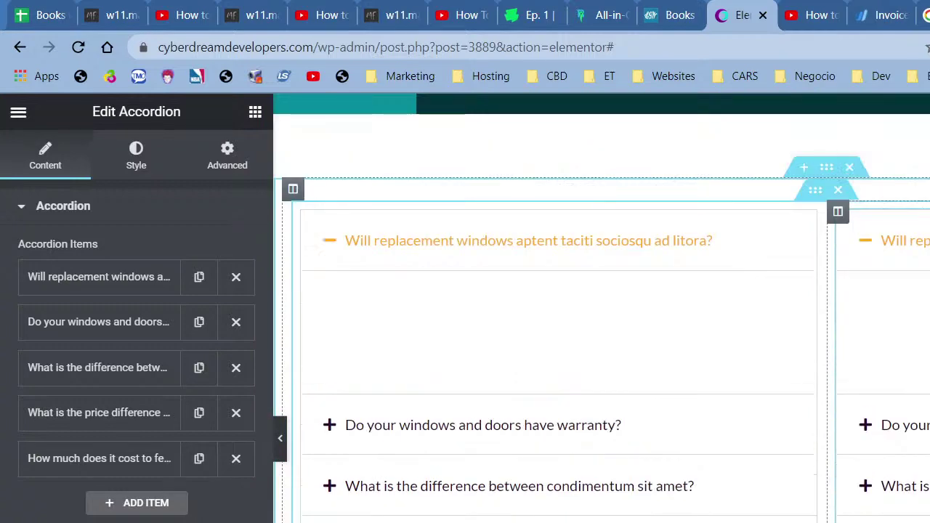
pyautogui.scroll(-4, 704, 465)
pyautogui.rightClick(702, 439)
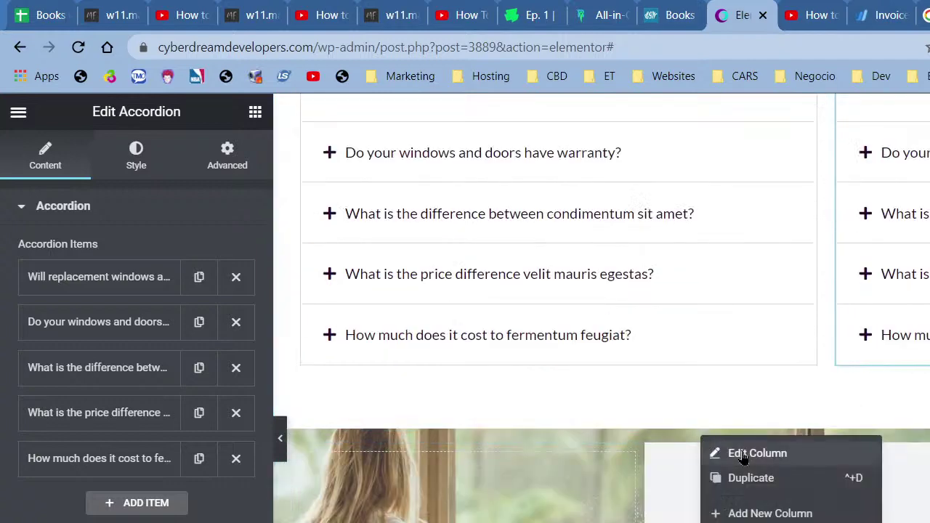
pyautogui.press('Escape')
pyautogui.scroll(6, 743, 456)
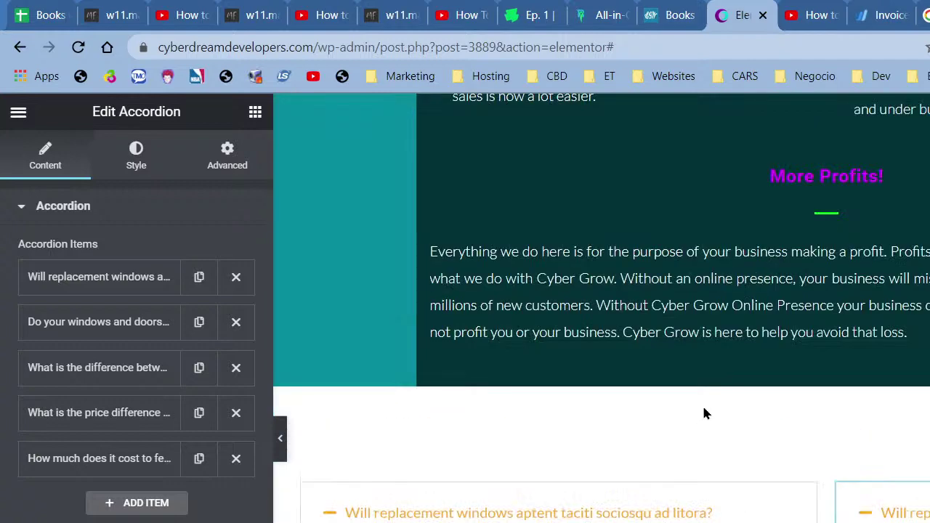
pyautogui.rightClick(825, 455)
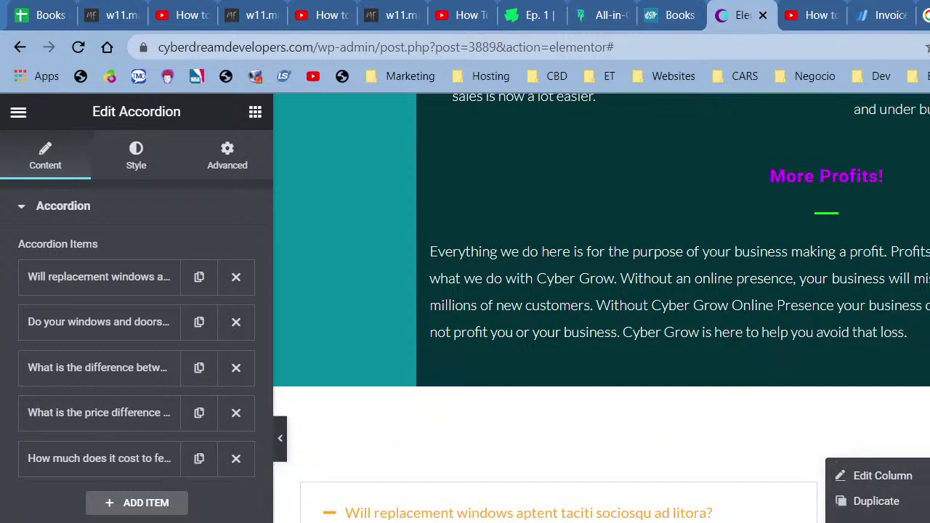
pyautogui.press('Escape')
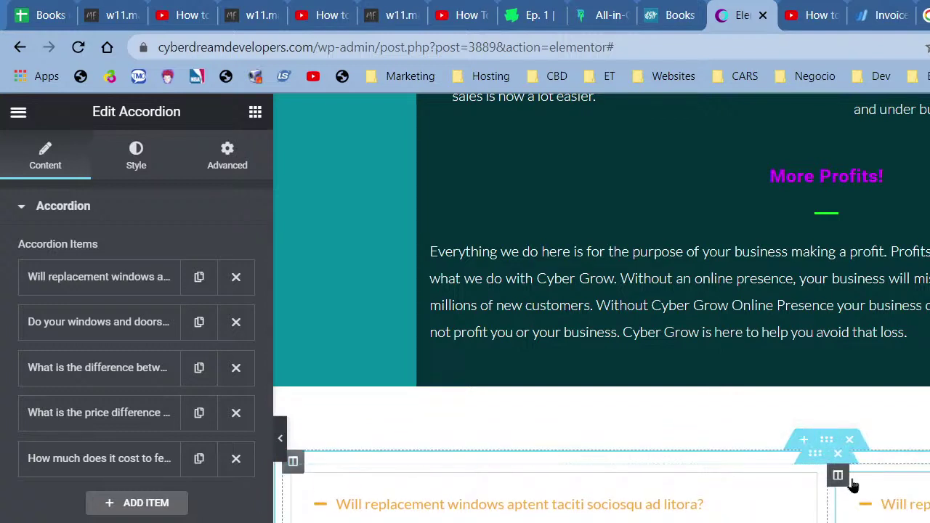
# Step: Compare the two pasted accordions with the imported Frequently Asked Questions section and the teal More Profits! block above
pyautogui.scroll(-7, 737, 498)
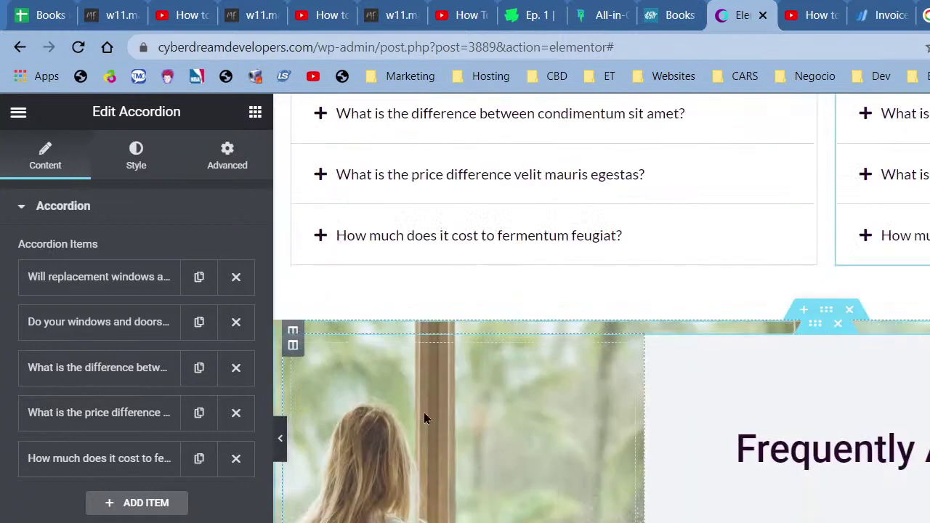
pyautogui.scroll(1, 592, 509)
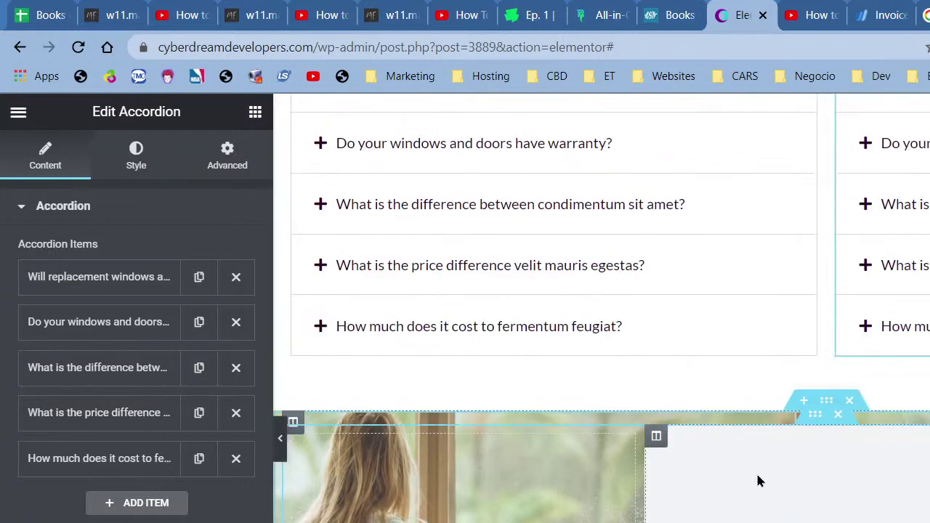
pyautogui.scroll(-4, 756, 487)
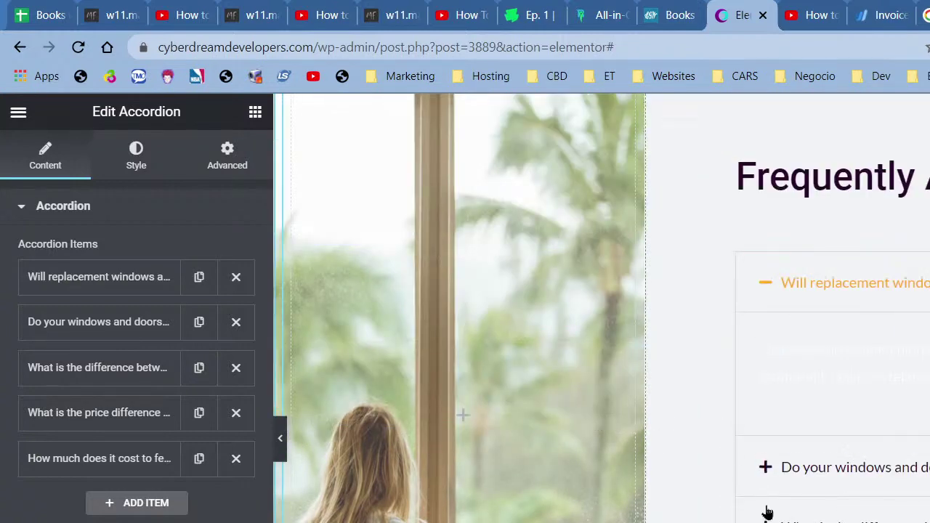
pyautogui.scroll(2, 785, 472)
pyautogui.scroll(2, 495, 502)
pyautogui.scroll(-5, 501, 512)
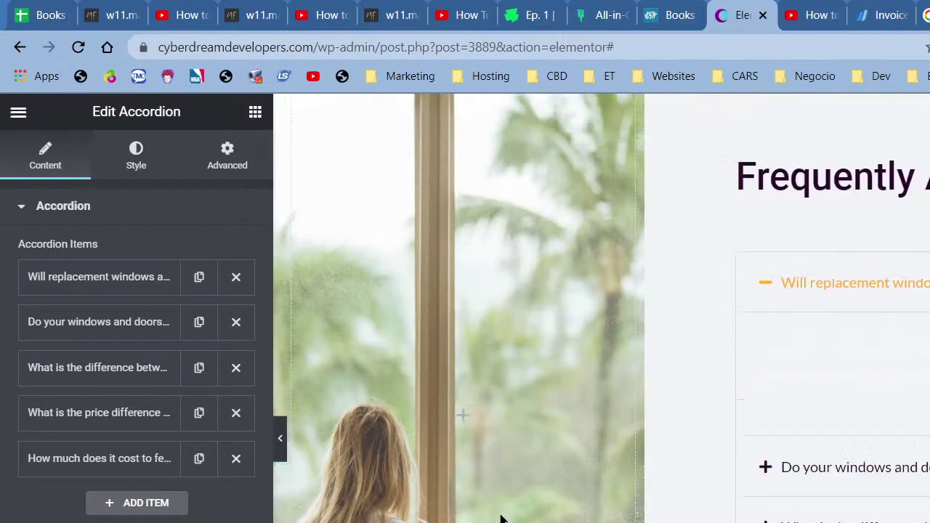
pyautogui.scroll(3, 687, 447)
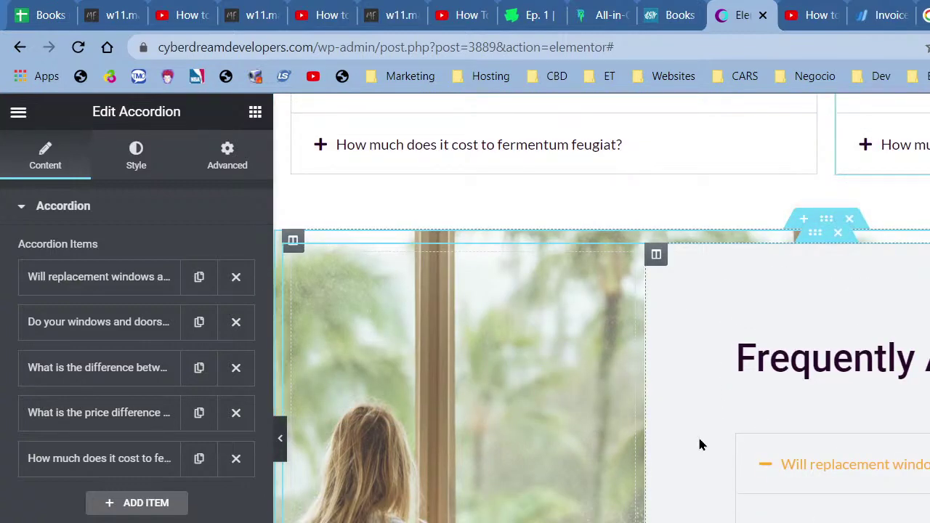
pyautogui.scroll(7, 701, 445)
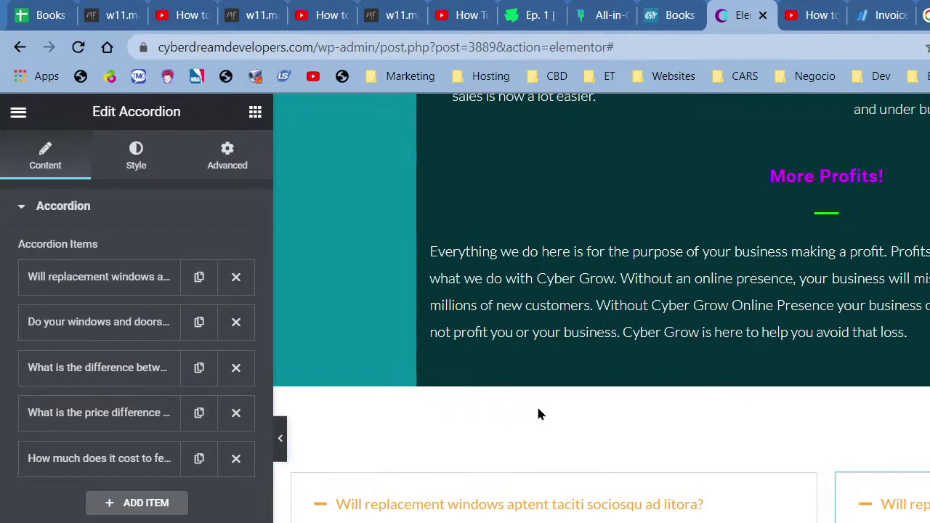
pyautogui.scroll(1, 897, 479)
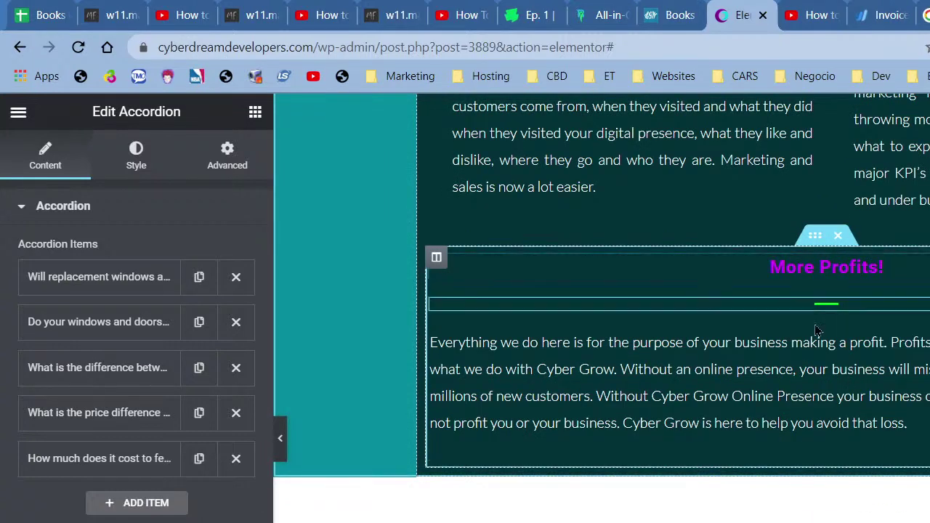
pyautogui.scroll(-8, 820, 339)
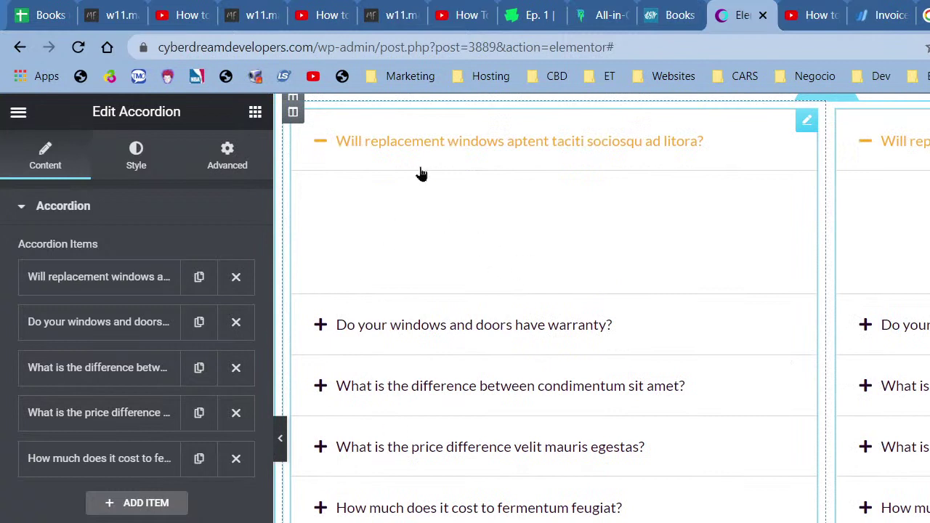
# Step: Test collapsing and expanding the Will replacement windows question in the two accordions
pyautogui.click(740, 155)
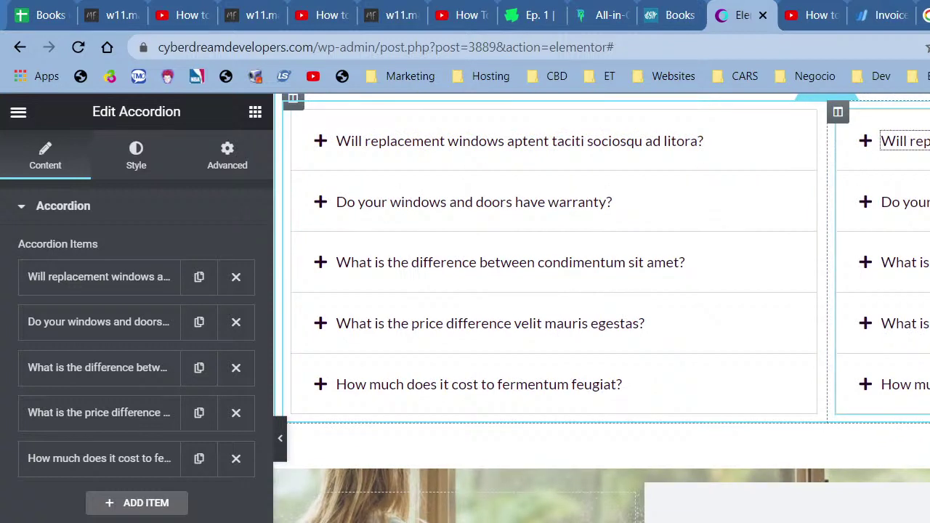
pyautogui.scroll(5, 602, 254)
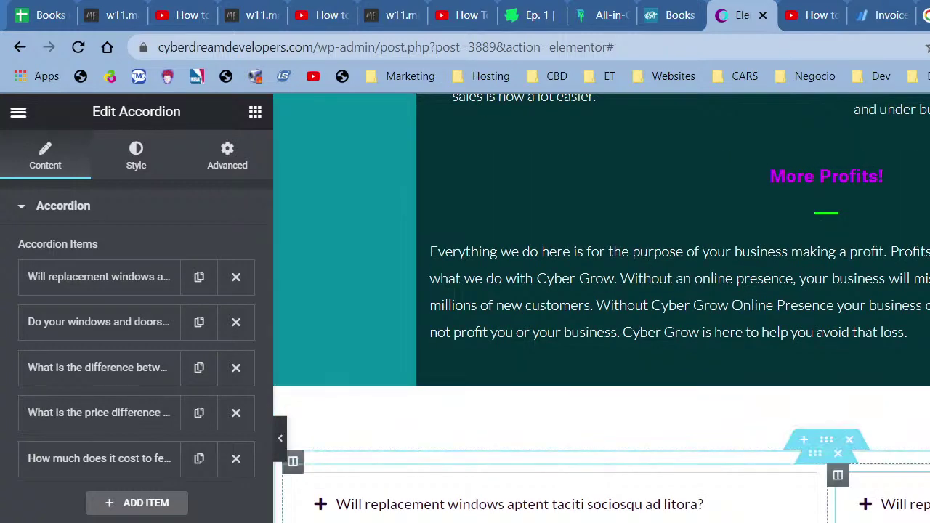
pyautogui.click(905, 505)
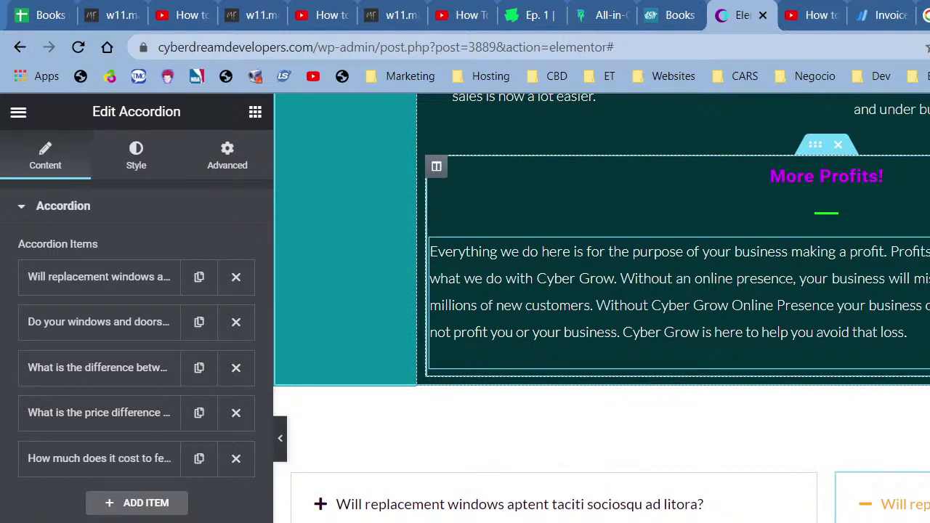
# Step: Copy the More Profits! heading text and use it as the first item's title in the first-column accordion
pyautogui.click(857, 177)
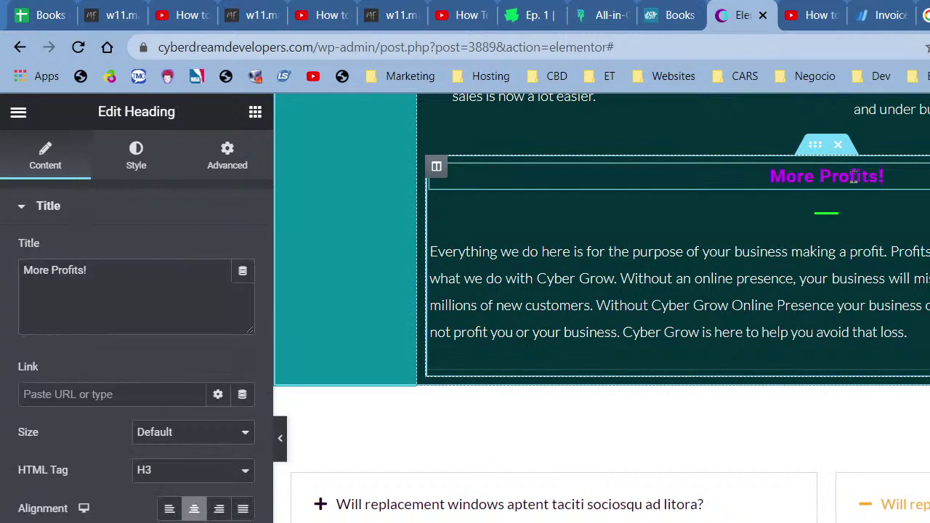
pyautogui.tripleClick(213, 292)
pyautogui.hotkey('ctrl', 'c')
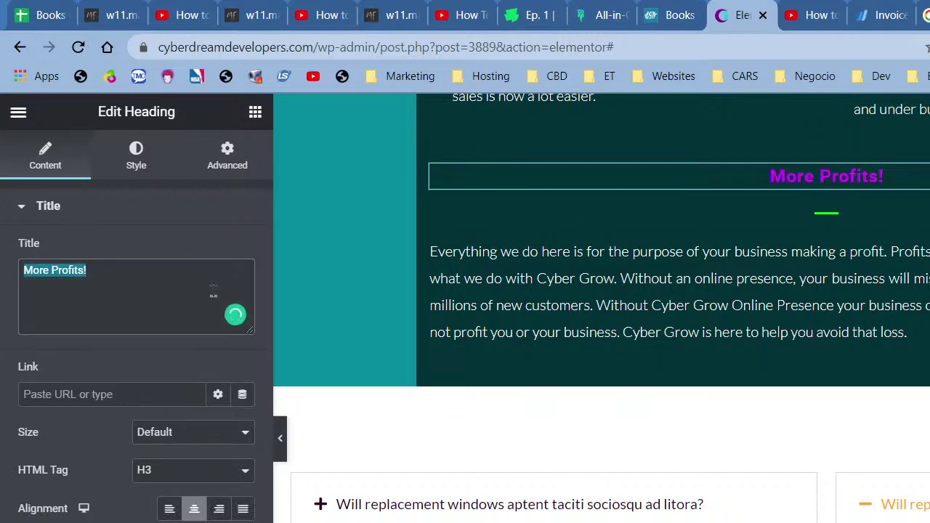
pyautogui.scroll(-3, 348, 393)
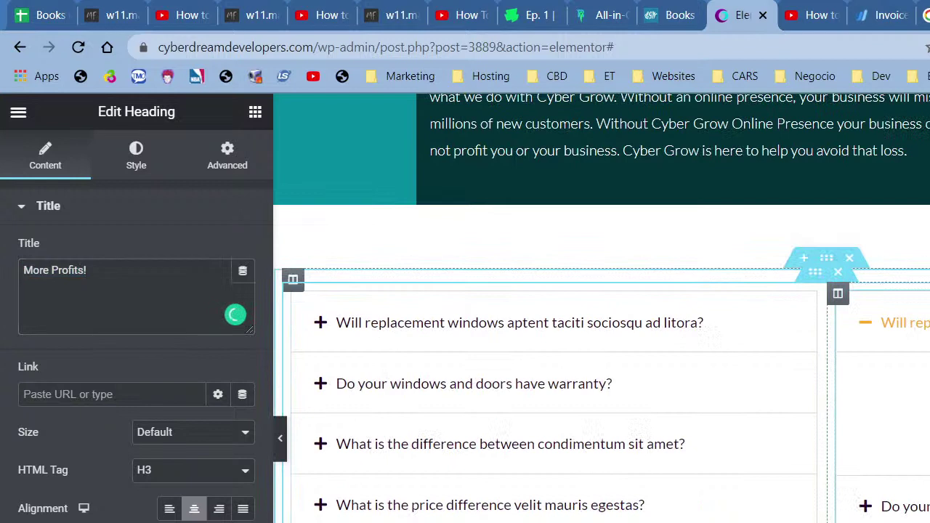
pyautogui.click(426, 332)
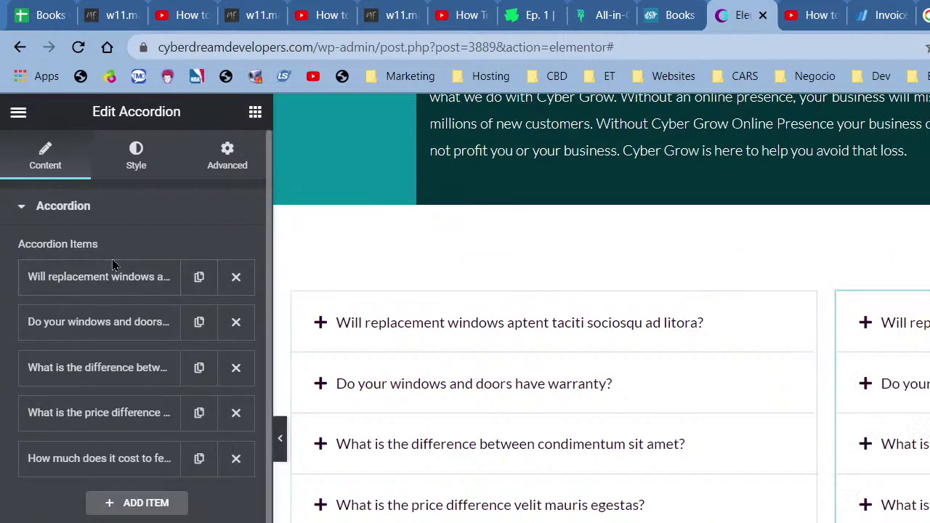
pyautogui.click(450, 344)
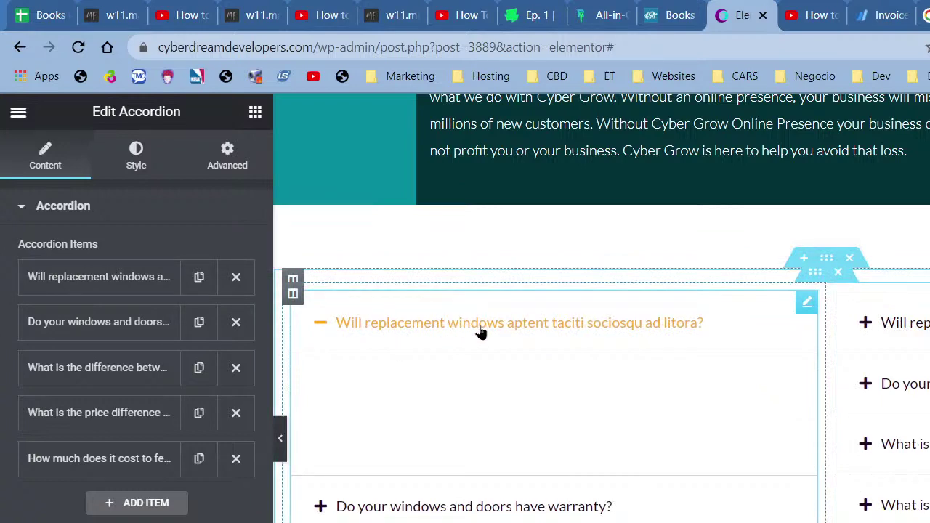
pyautogui.click(124, 282)
pyautogui.tripleClick(151, 343)
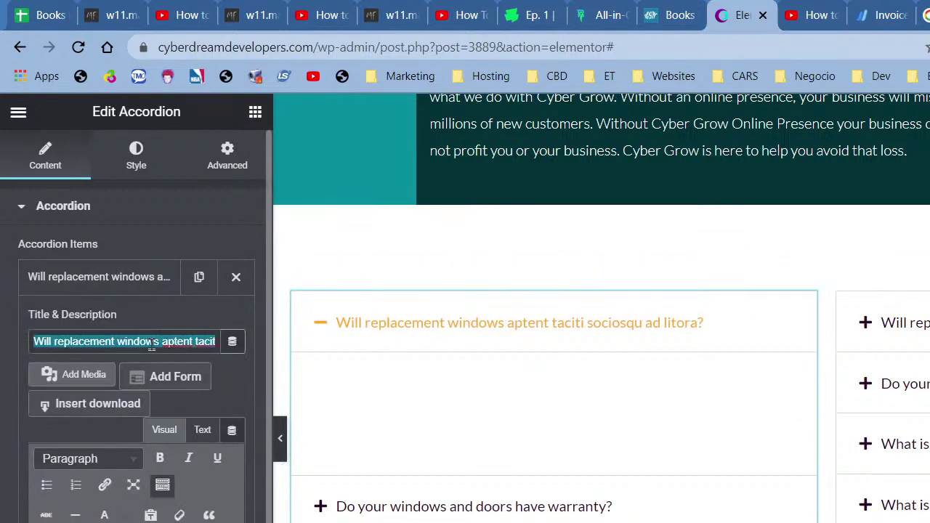
pyautogui.hotkey('ctrl', 'v')
# Step: Select the entire paragraph text under the More Profits! heading and reopen the first-column accordion's More Profits! item for editing
pyautogui.scroll(3, 864, 365)
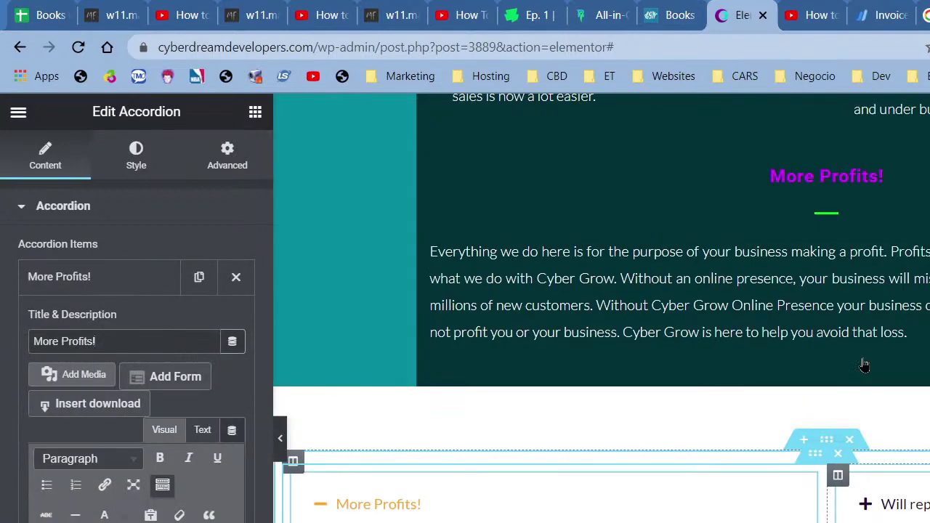
pyautogui.click(772, 394)
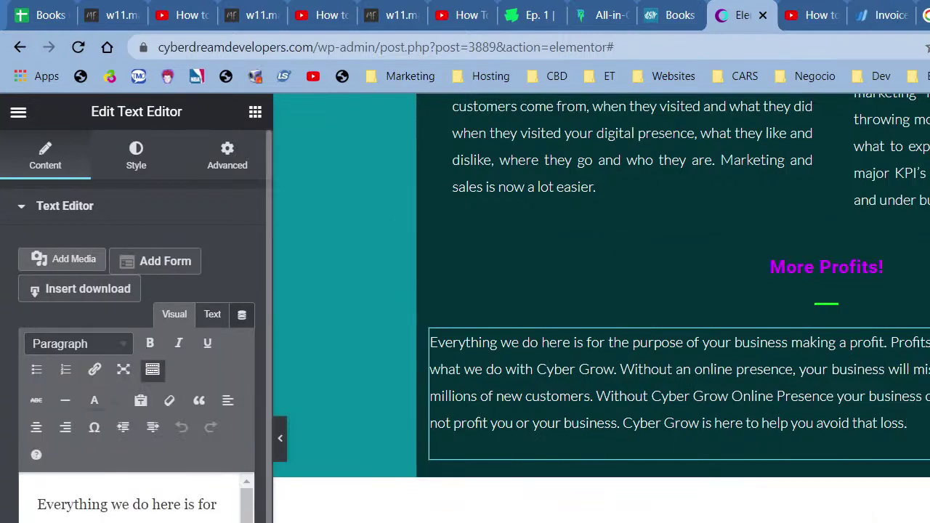
pyautogui.hotkey('ctrl', 'a')
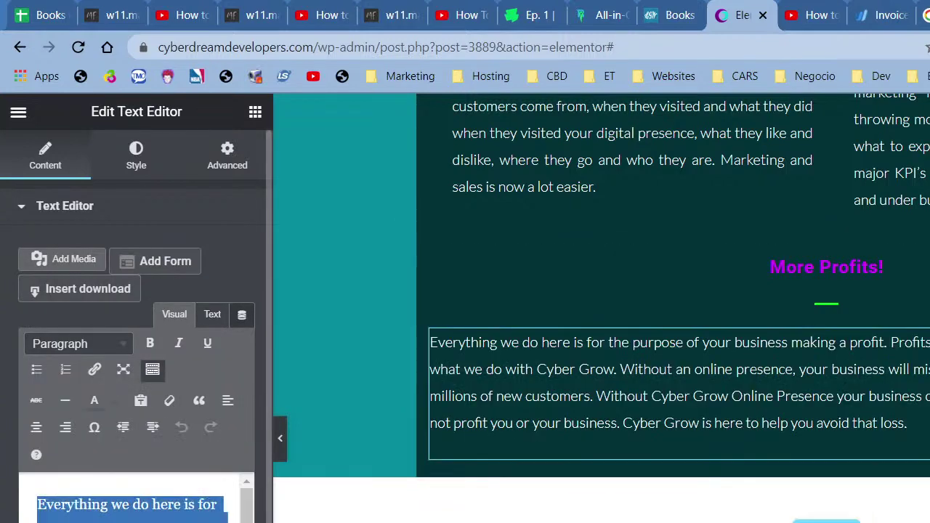
pyautogui.scroll(-3, 602, 308)
pyautogui.click(415, 500)
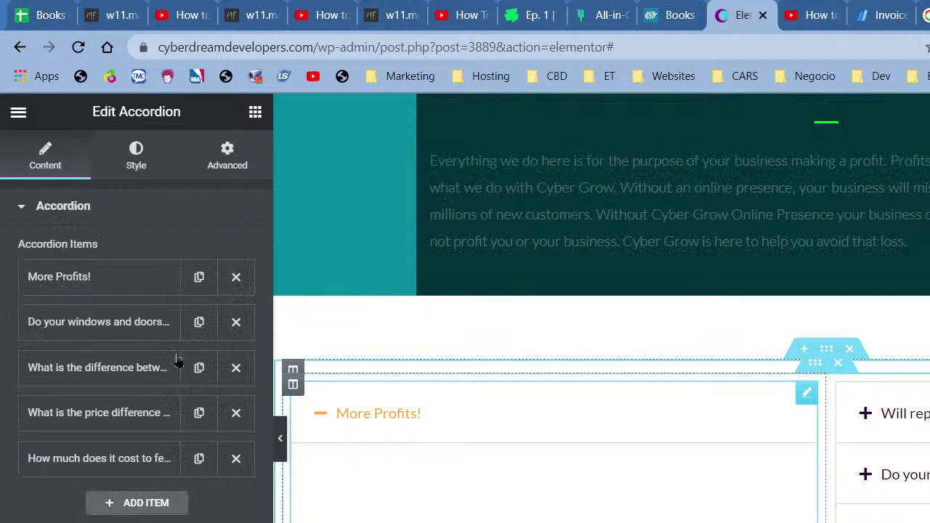
pyautogui.click(116, 285)
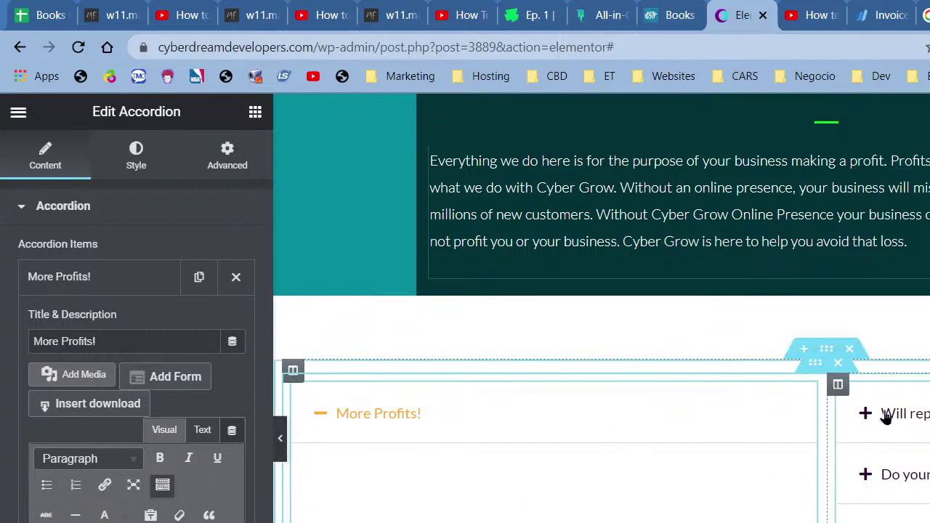
# Step: Select the second-column accordion for editing and expand its Will replacement windows question
pyautogui.click(906, 413)
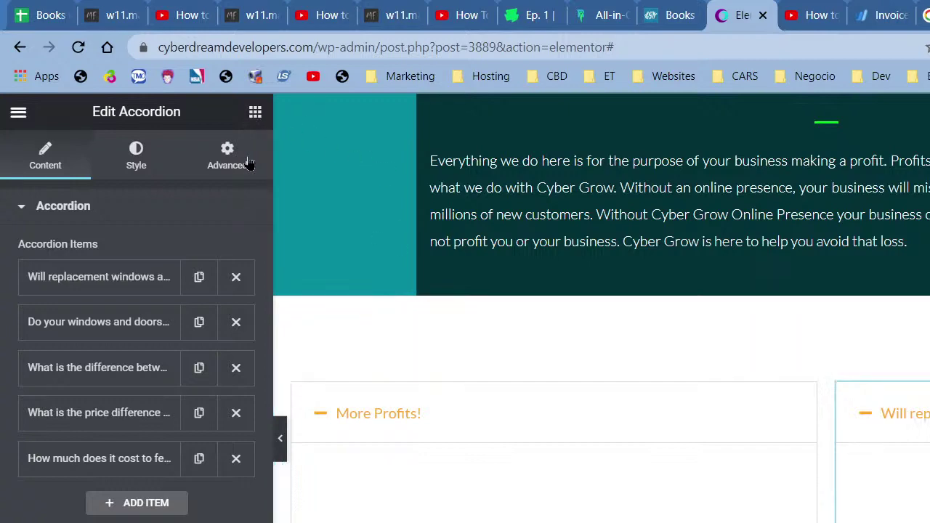
pyautogui.scroll(-10, 189, 454)
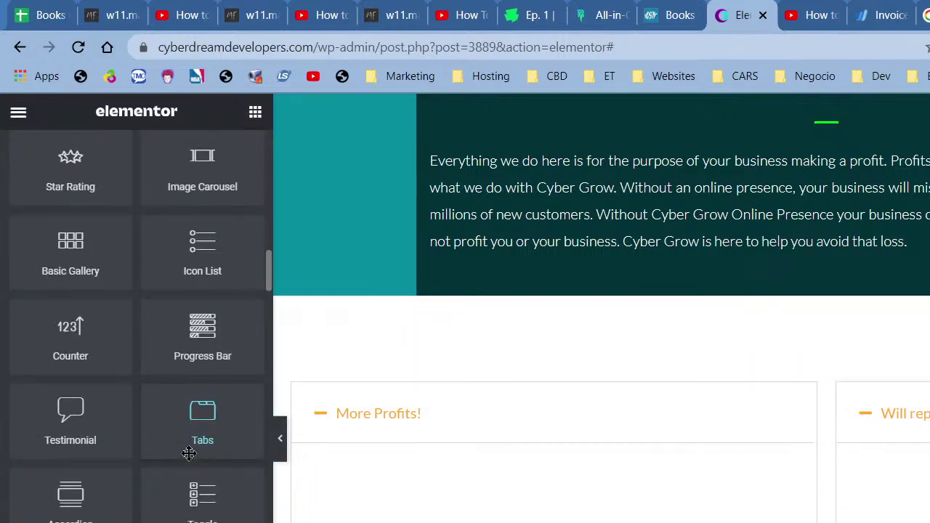
pyautogui.scroll(-3, 201, 500)
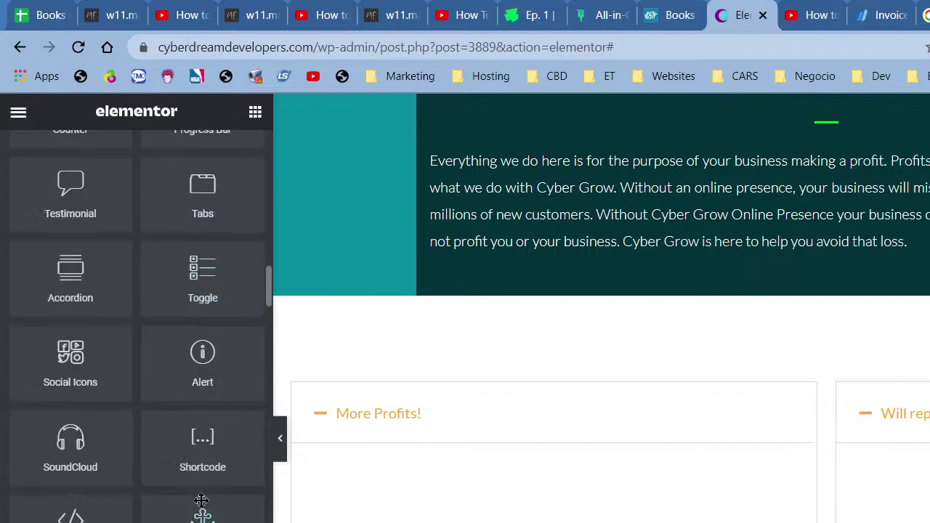
pyautogui.scroll(6, 201, 499)
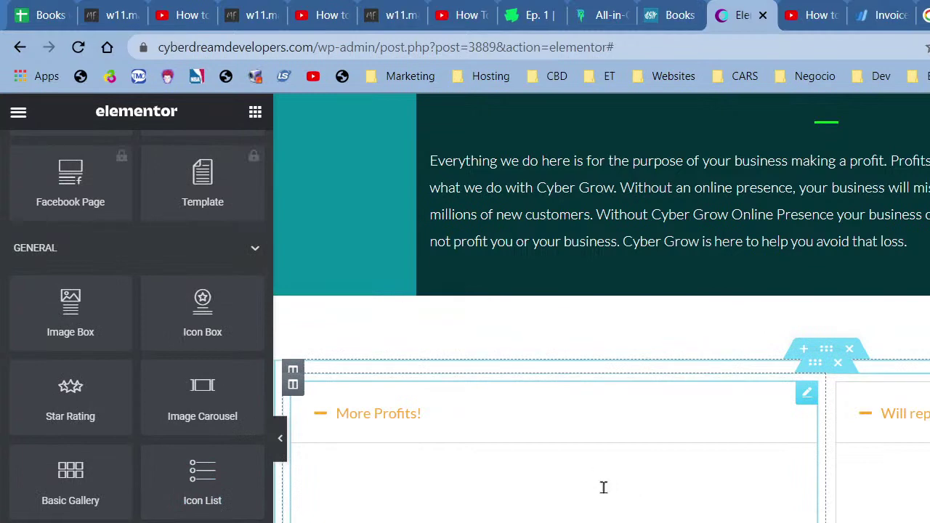
pyautogui.scroll(2, 603, 487)
pyautogui.scroll(-4, 603, 501)
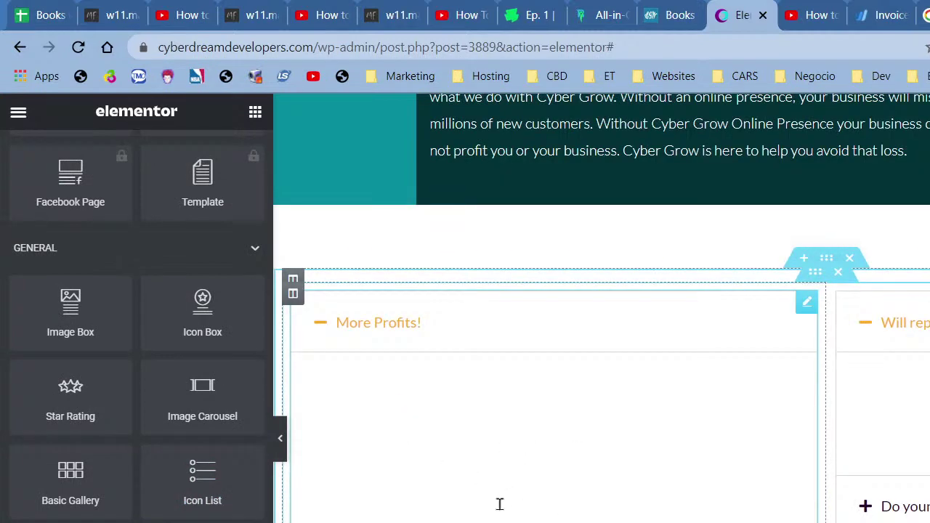
pyautogui.scroll(-4, 500, 505)
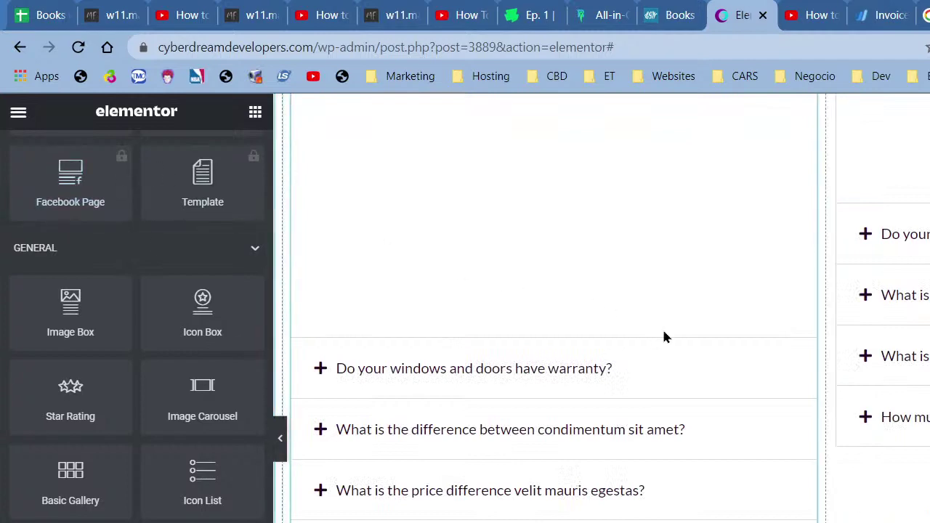
# Step: Copy the "Advanced Financial reporting" heading text and use it as the title of the second item in the second-column accordion
pyautogui.scroll(10, 690, 443)
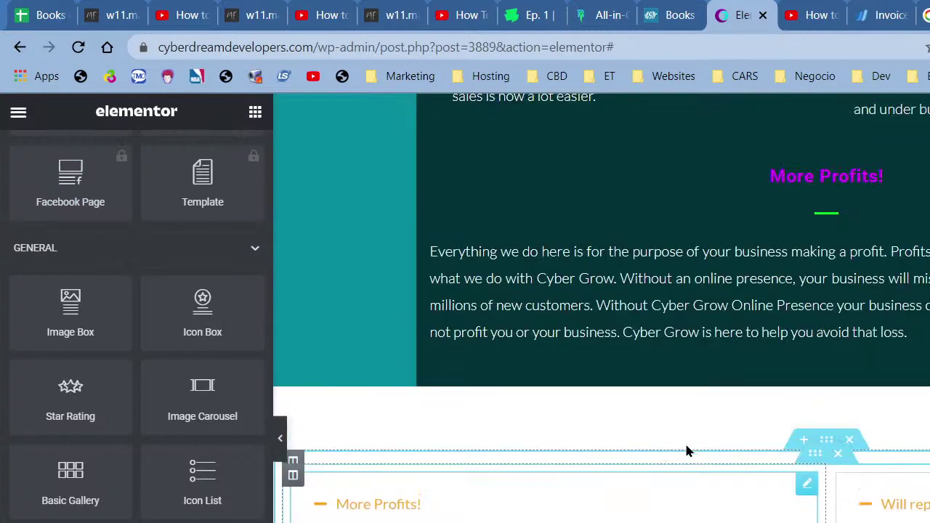
pyautogui.scroll(1, 806, 429)
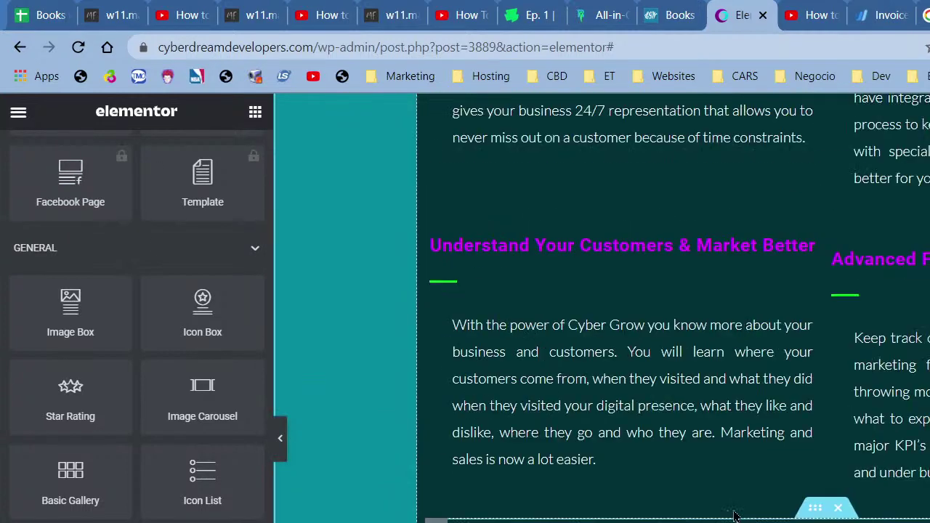
pyautogui.click(875, 261)
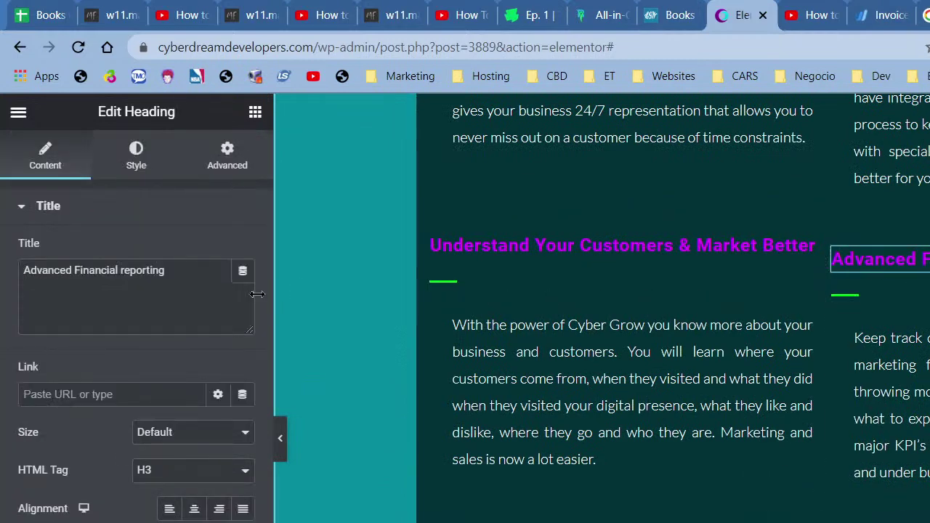
pyautogui.moveTo(120, 270); pyautogui.dragTo(178, 294)
pyautogui.hotkey('ctrl', 'a')
pyautogui.hotkey('ctrl', 'c')
pyautogui.scroll(-5, 379, 442)
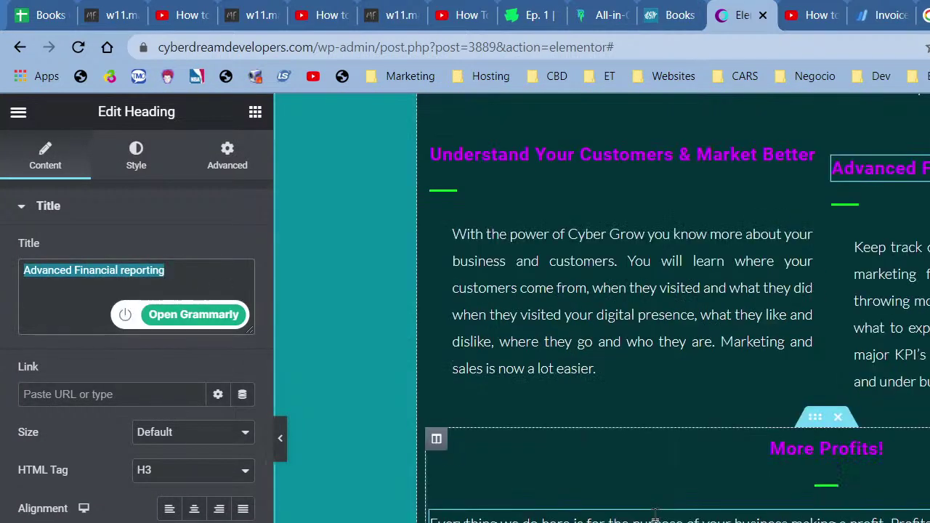
pyautogui.click(597, 371)
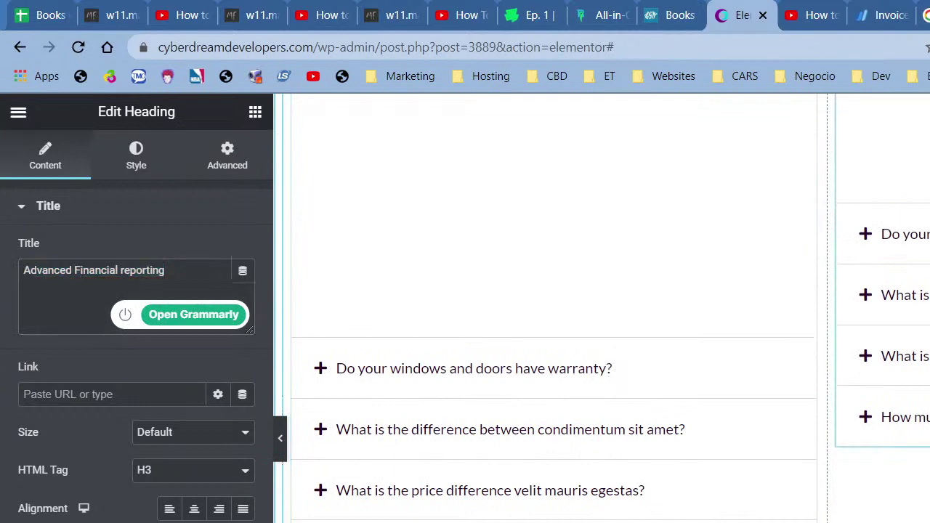
pyautogui.click(91, 312)
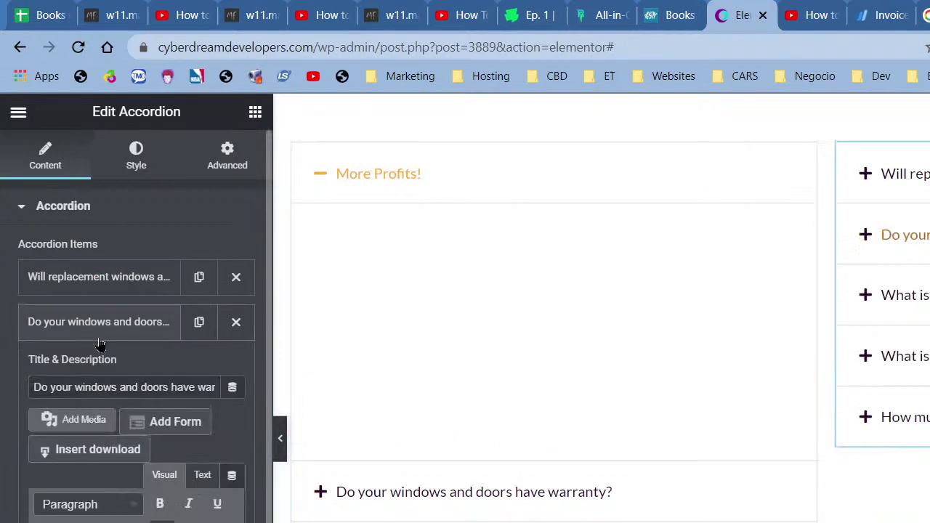
pyautogui.tripleClick(126, 387)
pyautogui.hotkey('ctrl', 'v')
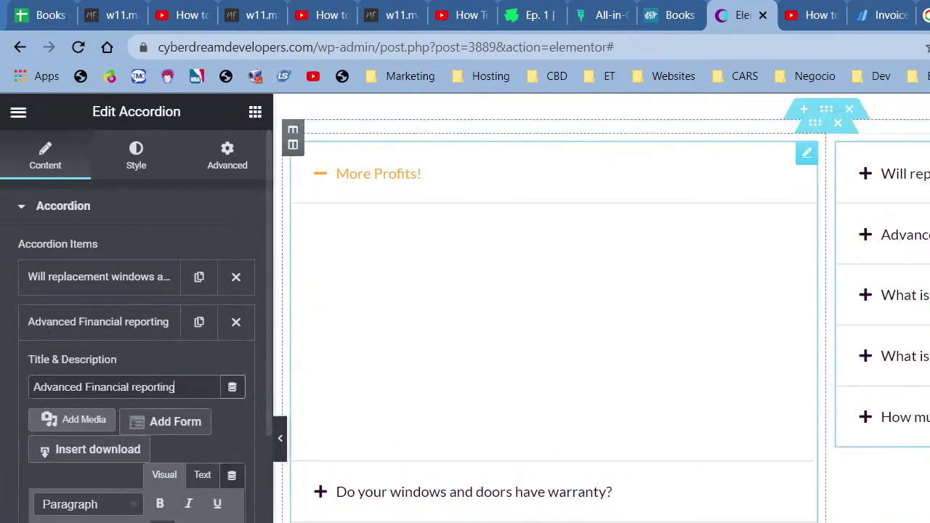
# Step: Copy the "Keep track of your finances" paragraph into the description of the Advanced Financial reporting accordion item
pyautogui.click(890, 349)
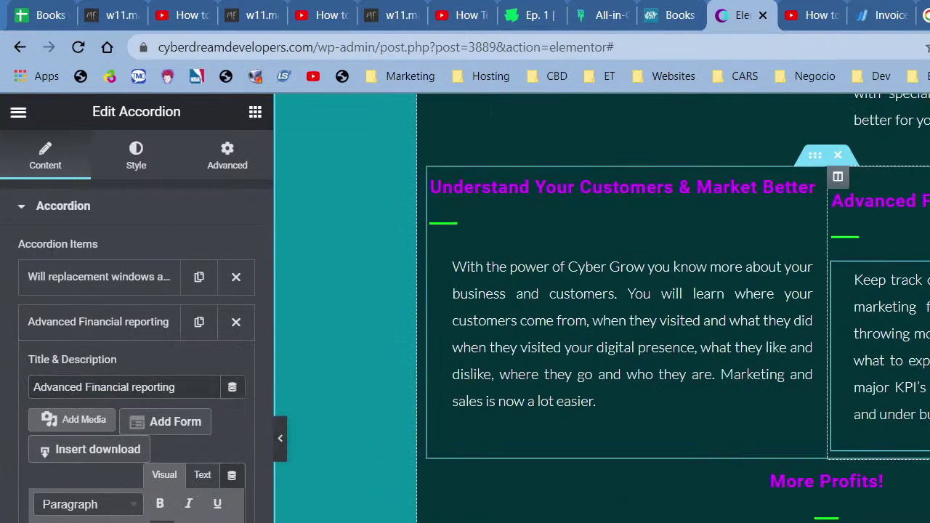
pyautogui.hotkey('ctrl', 'a')
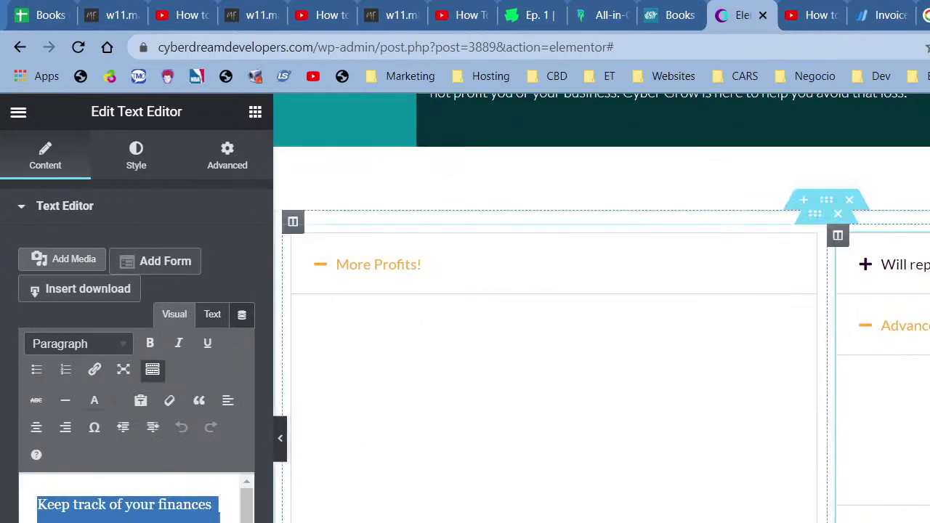
pyautogui.click(904, 264)
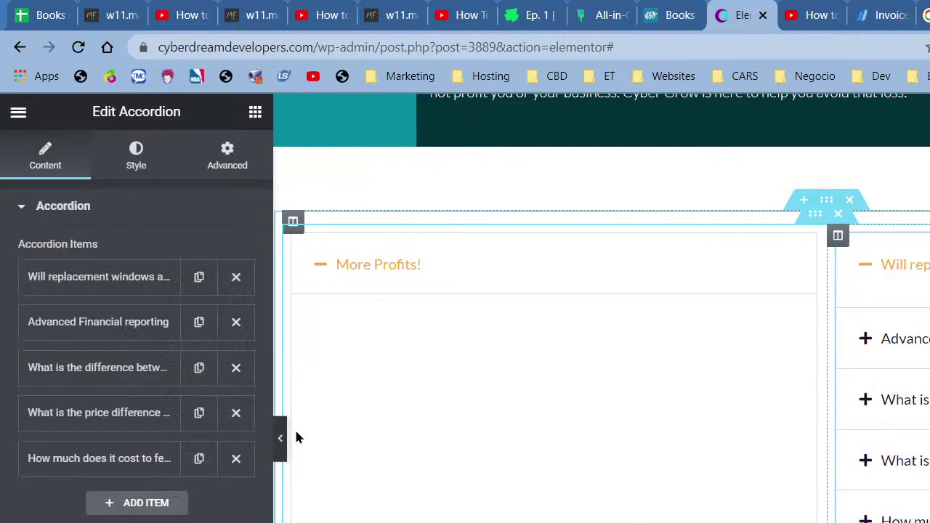
pyautogui.click(82, 327)
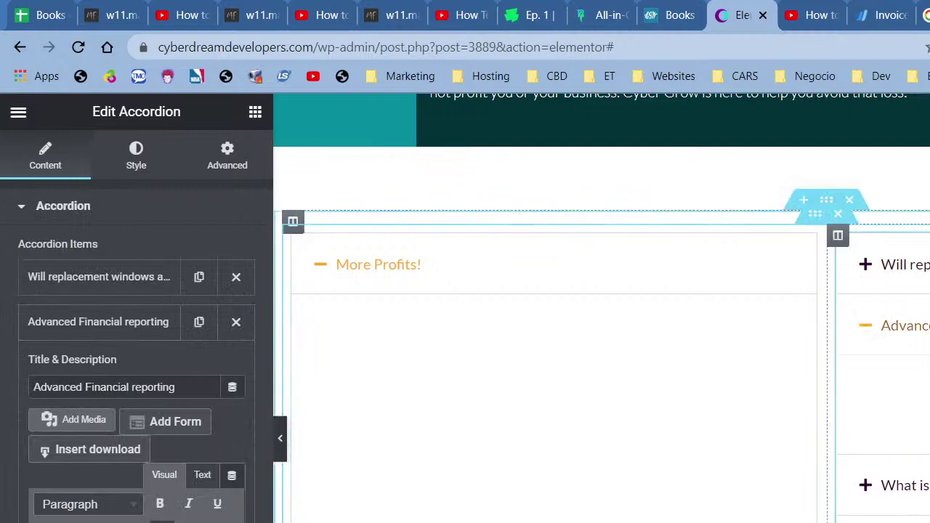
# Step: Copy the "Understand your customers & market better" heading text and use it as the title of the first item in the second-column accordion
pyautogui.scroll(9, 601, 308)
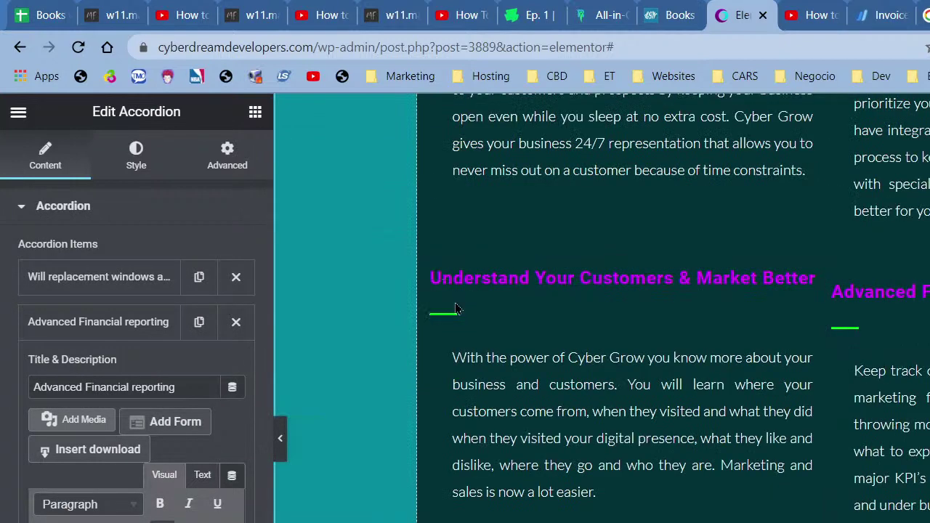
pyautogui.click(445, 279)
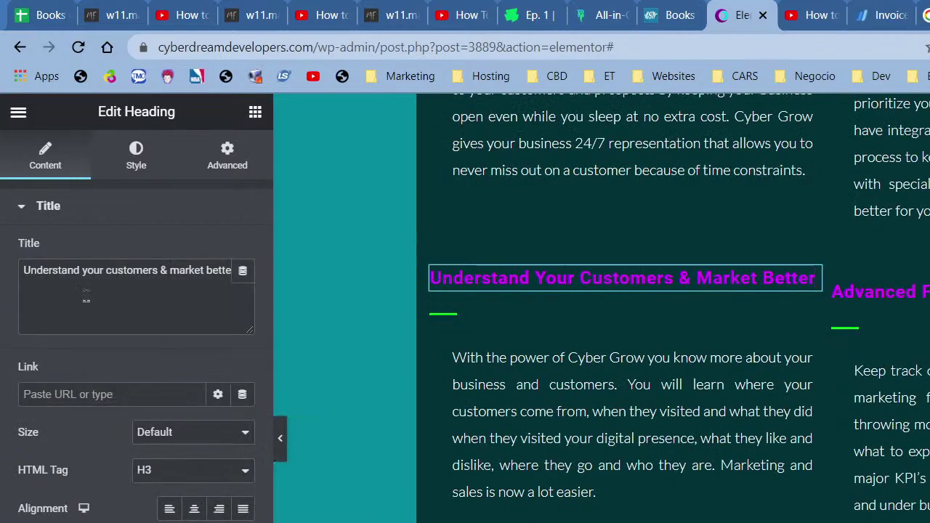
pyautogui.tripleClick(80, 269)
pyautogui.hotkey('ctrl', 'c')
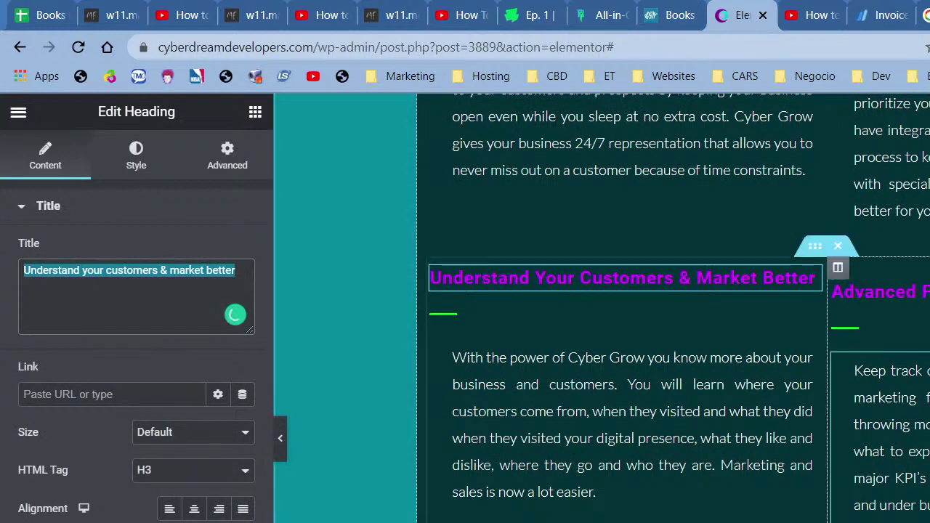
pyautogui.scroll(-6, 727, 327)
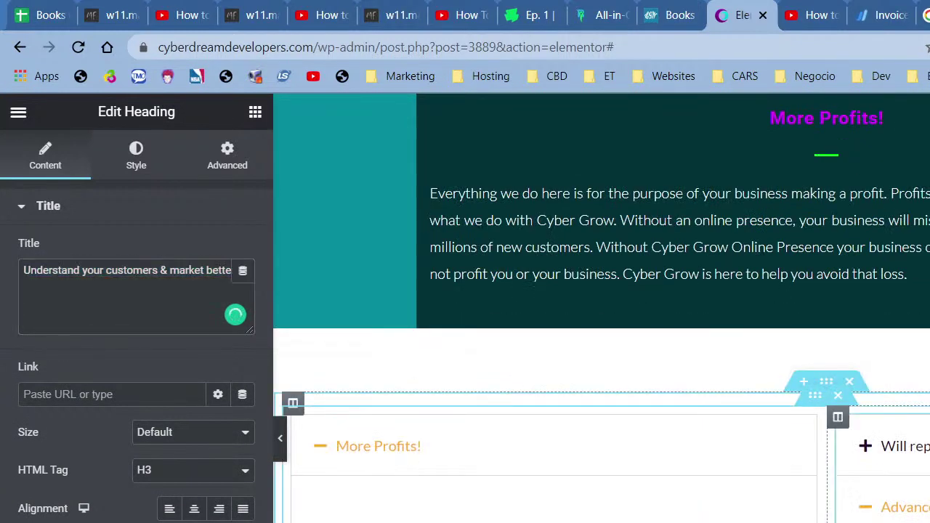
pyautogui.click(534, 478)
pyautogui.click(120, 277)
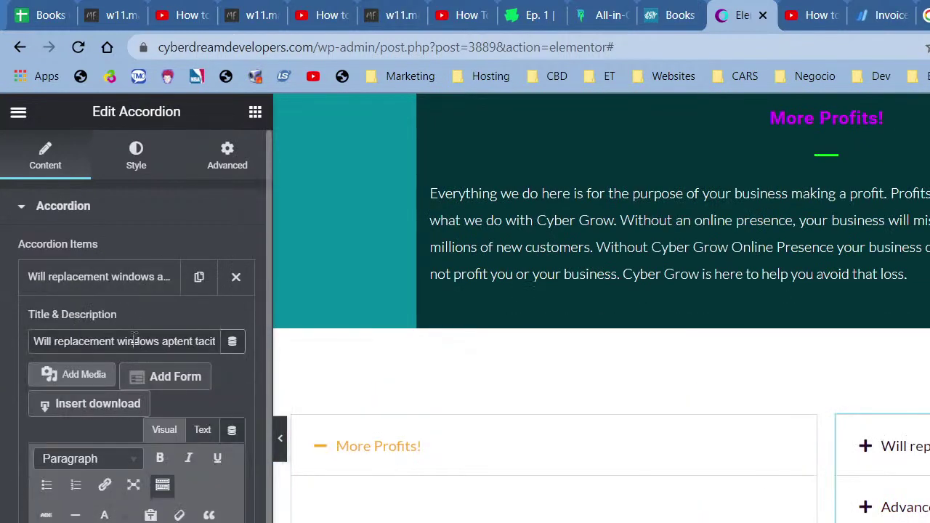
pyautogui.tripleClick(135, 341)
pyautogui.hotkey('ctrl', 'v')
# Step: Copy the "With the power of Cyber Grow" paragraph into the description of the "Understand your customers & market better" accordion item
pyautogui.scroll(5, 617, 356)
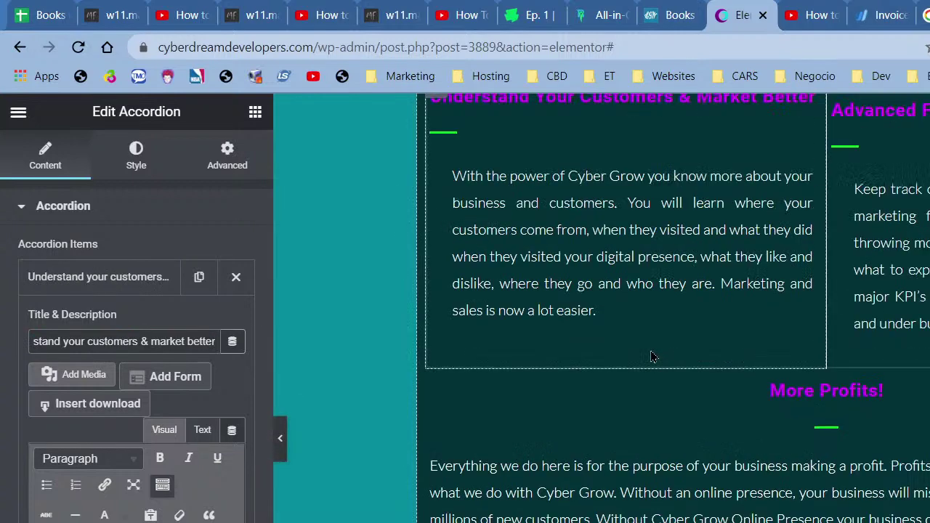
pyautogui.click(636, 347)
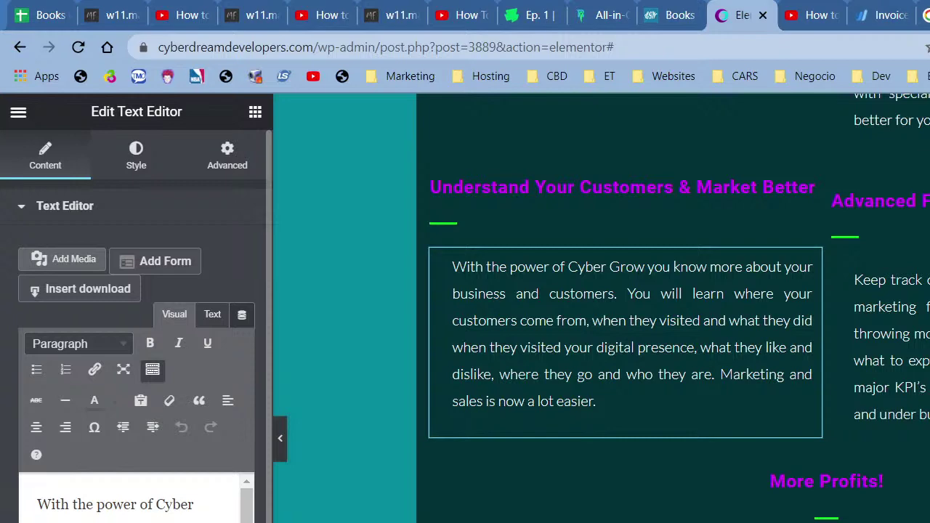
pyautogui.hotkey('ctrl', 'a')
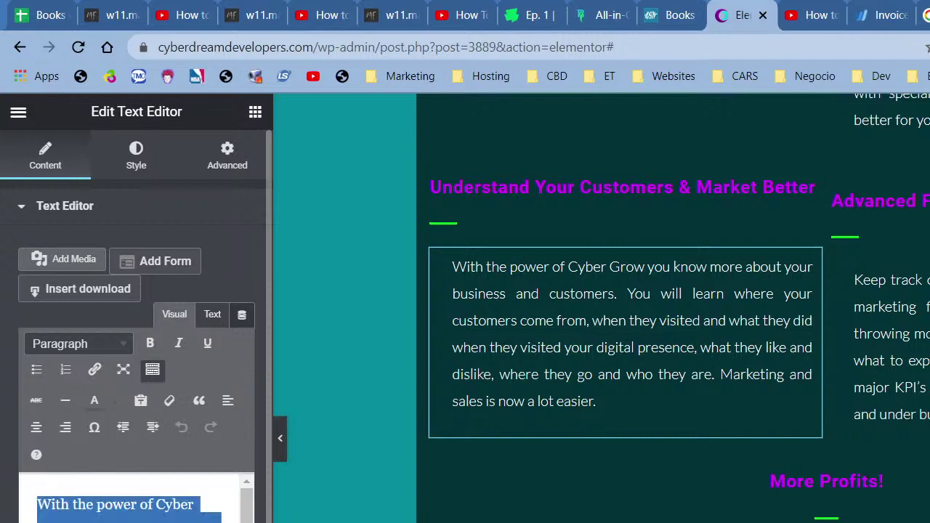
pyautogui.scroll(-5, 601, 308)
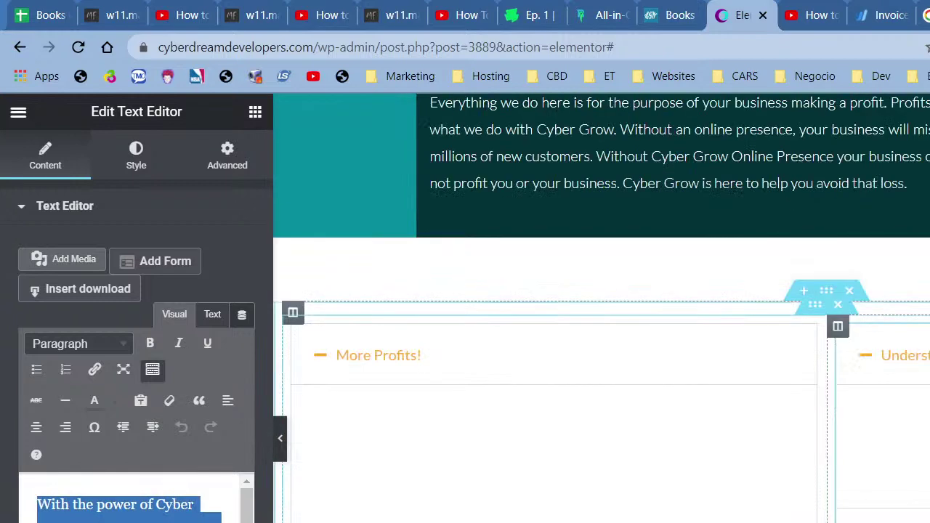
pyautogui.click(602, 348)
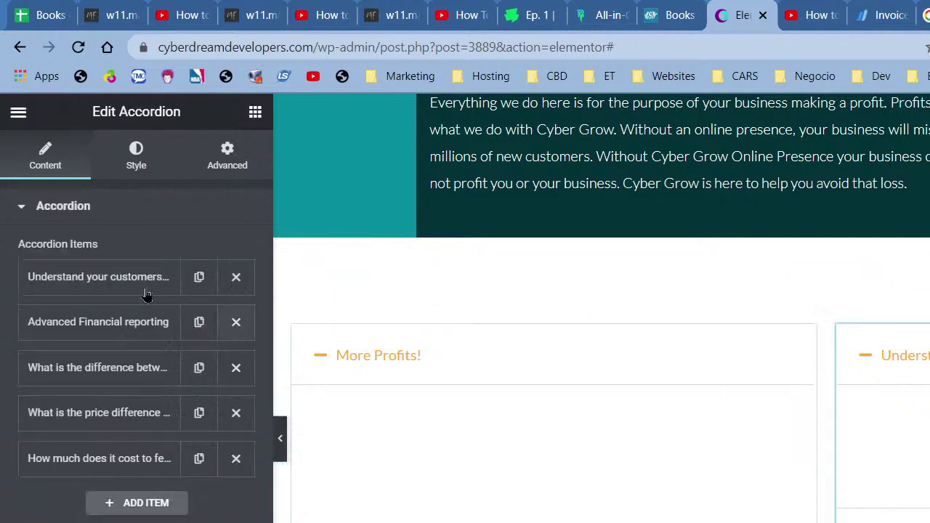
pyautogui.click(101, 277)
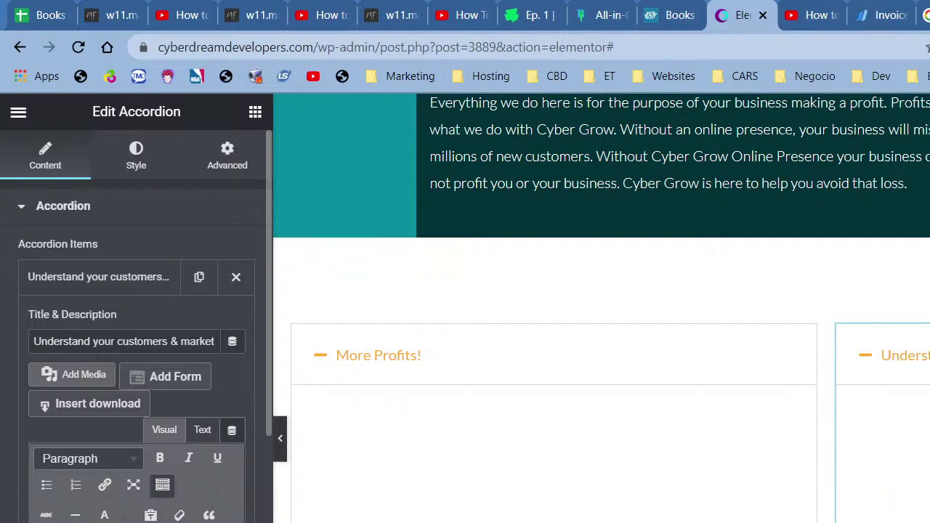
pyautogui.scroll(-4, 569, 436)
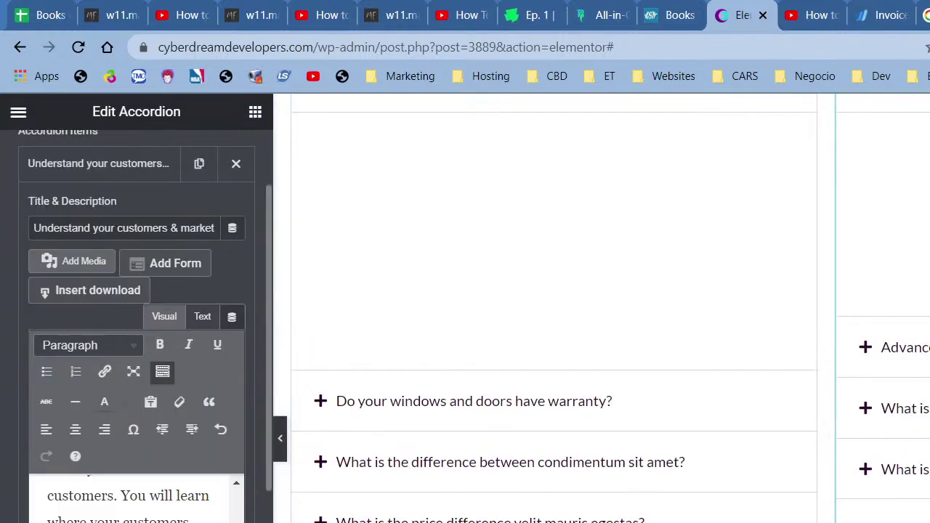
pyautogui.scroll(3, 137, 501)
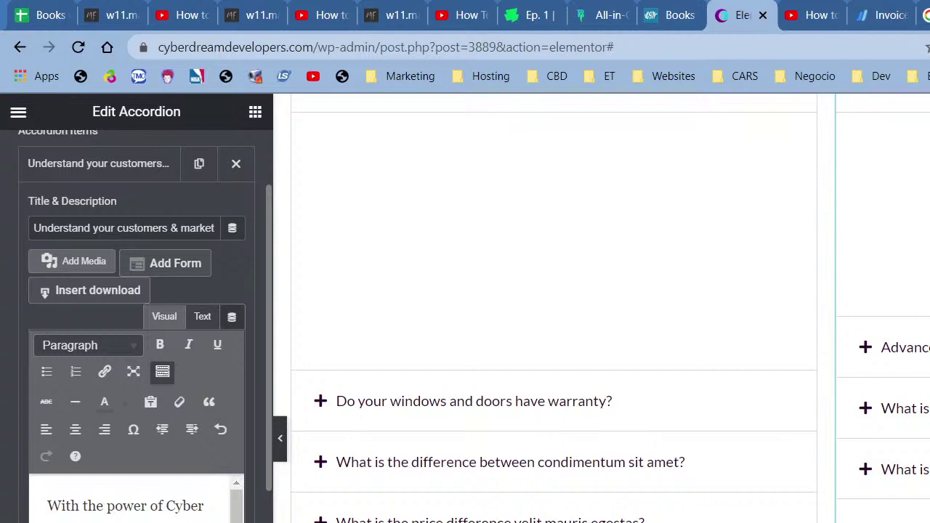
# Step: Copy the title text of the "Better Marketing Opportunities" heading in the Cyber Grow Online Presence section
pyautogui.scroll(10, 897, 457)
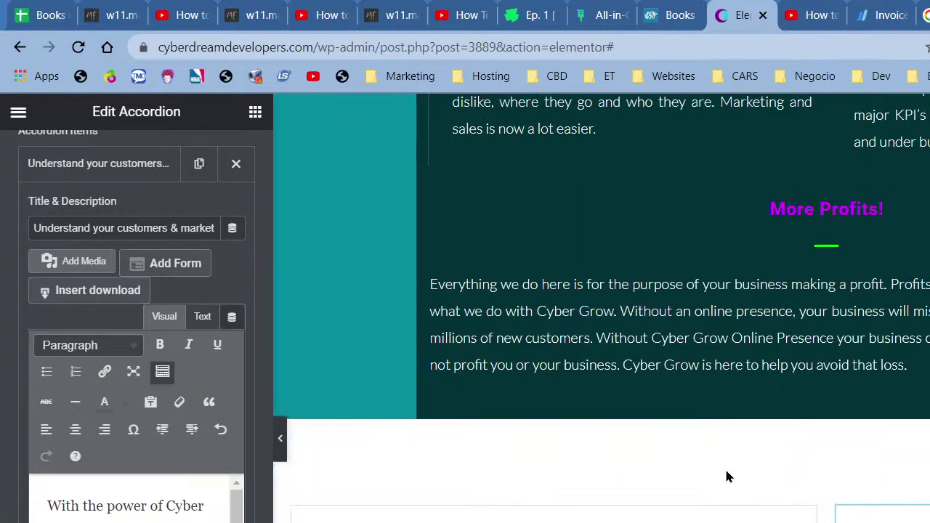
pyautogui.scroll(10, 668, 442)
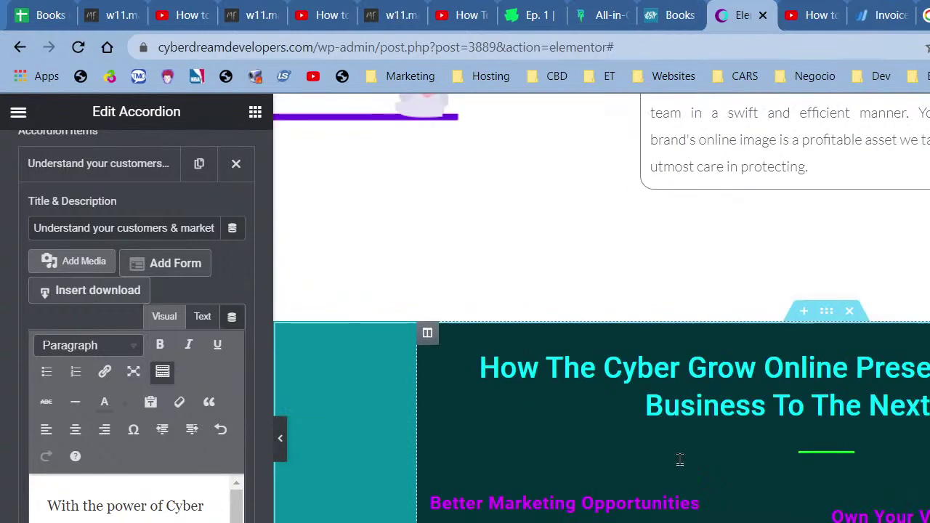
pyautogui.click(563, 504)
pyautogui.hotkey('ctrl', 'a')
pyautogui.hotkey('ctrl', 'c')
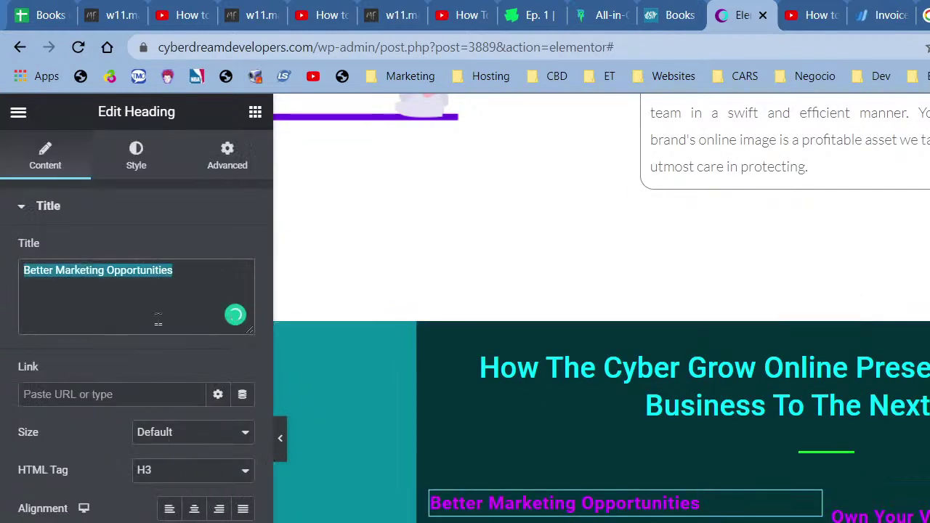
# Step: Replace the title of the first-column accordion's second item with the copied text "Better Marketing Opportunities"
pyautogui.scroll(-8, 625, 363)
pyautogui.scroll(-10, 602, 308)
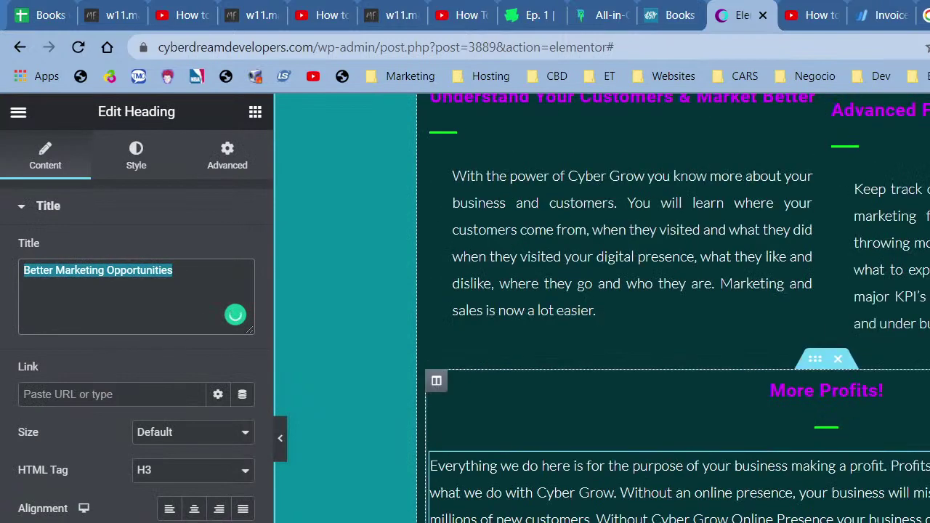
pyautogui.click(378, 446)
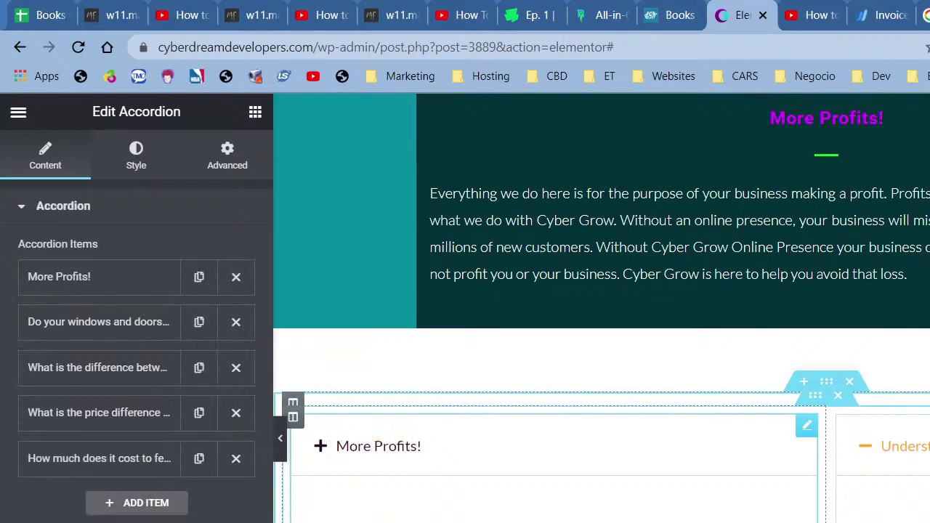
pyautogui.click(107, 330)
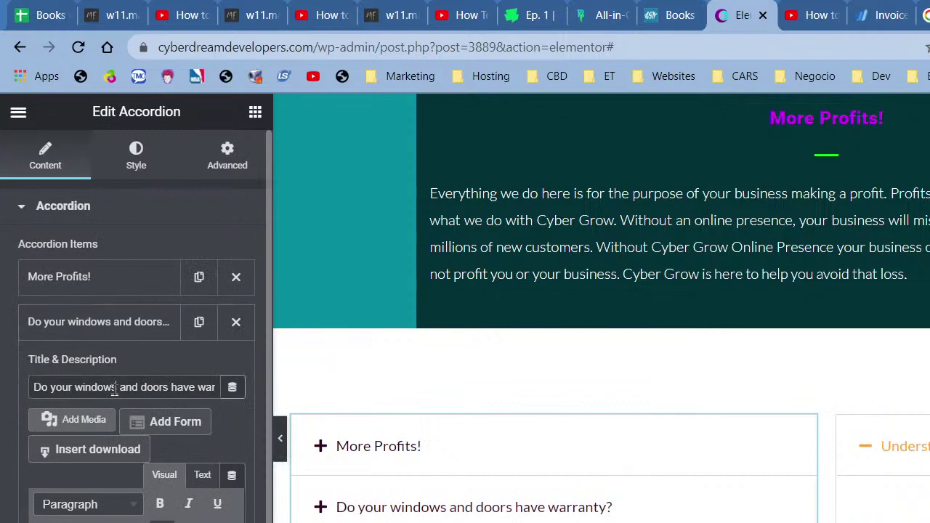
pyautogui.tripleClick(114, 389)
pyautogui.hotkey('ctrl', 'v')
# Step: Copy the "The Cyber Grow Online Presence's main objective" paragraph into the description of the Better Marketing Opportunities accordion item
pyautogui.scroll(5, 587, 405)
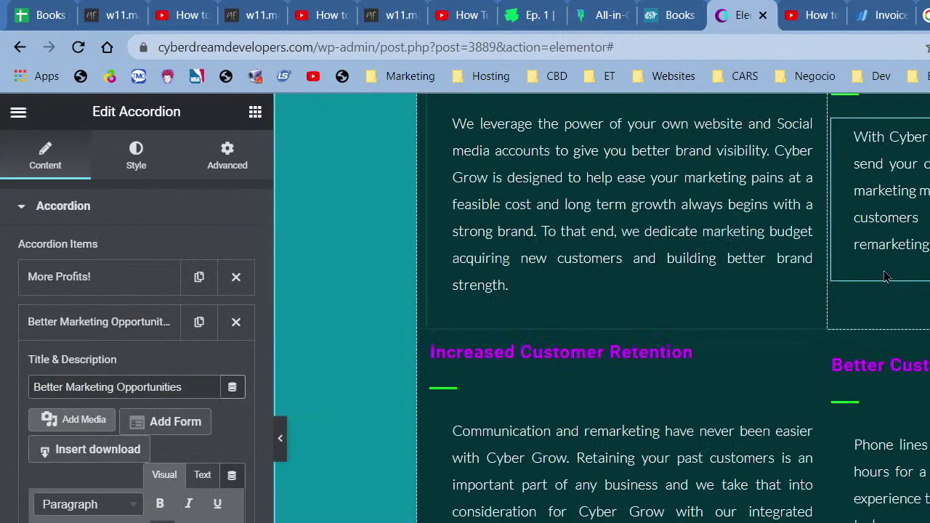
pyautogui.scroll(3, 885, 276)
pyautogui.click(808, 392)
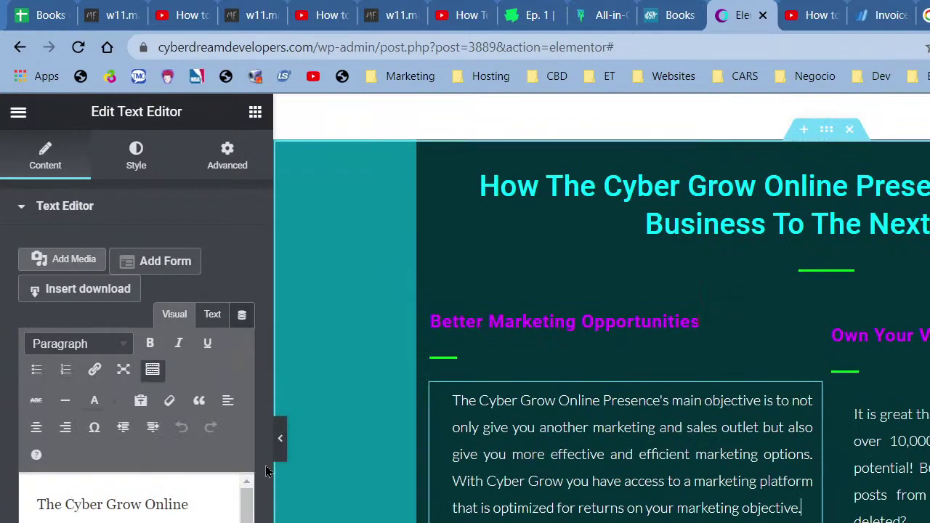
pyautogui.hotkey('ctrl', 'a')
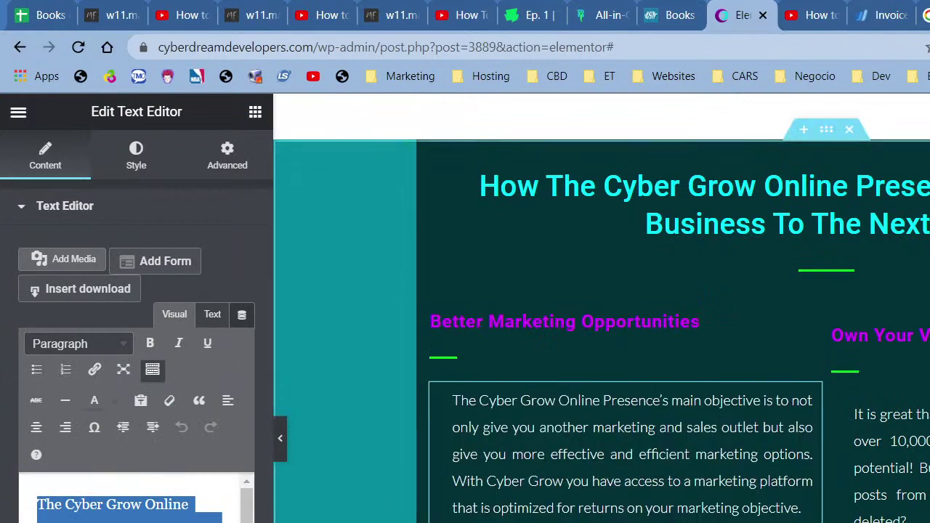
pyautogui.scroll(-15, 602, 308)
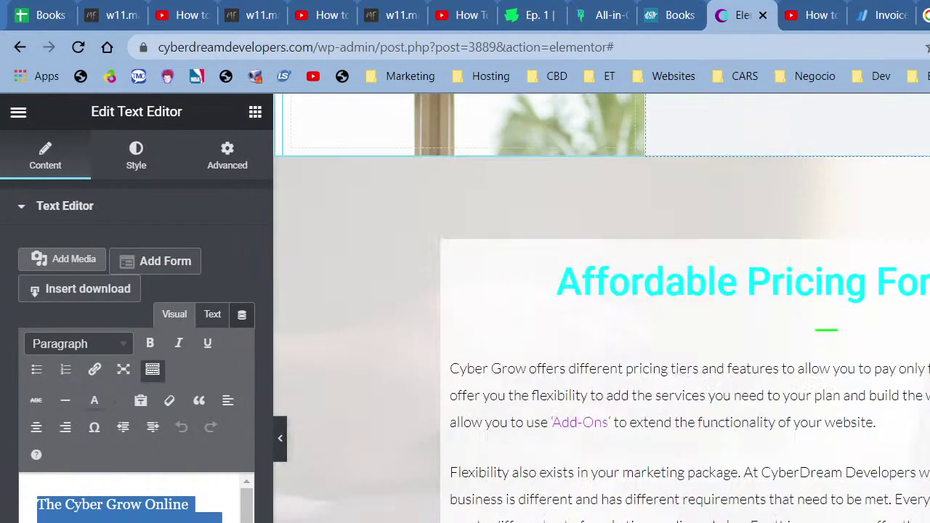
pyautogui.scroll(-10, 601, 308)
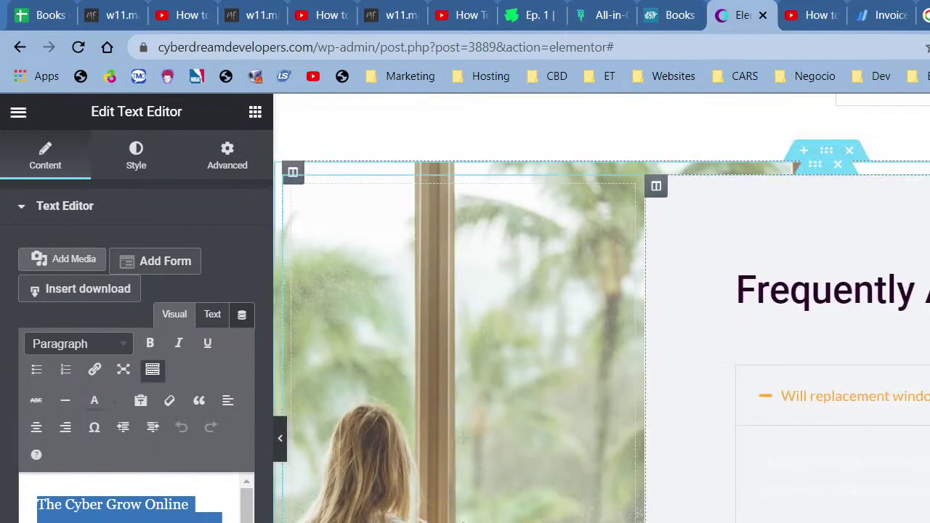
pyautogui.scroll(-5, 412, 343)
pyautogui.click(410, 342)
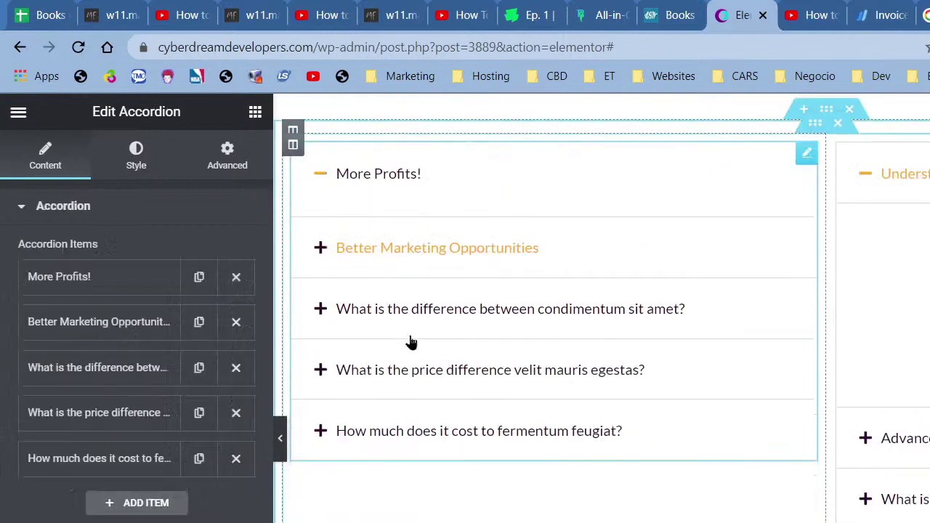
pyautogui.click(146, 323)
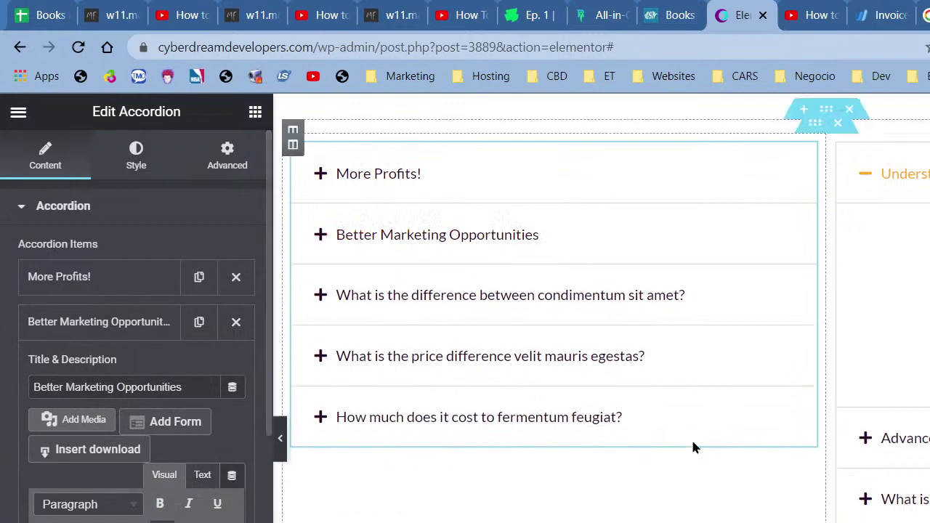
# Step: Copy the "Own your visitors" heading text and use it as the title of the third item in the second-column accordion
pyautogui.scroll(15, 693, 444)
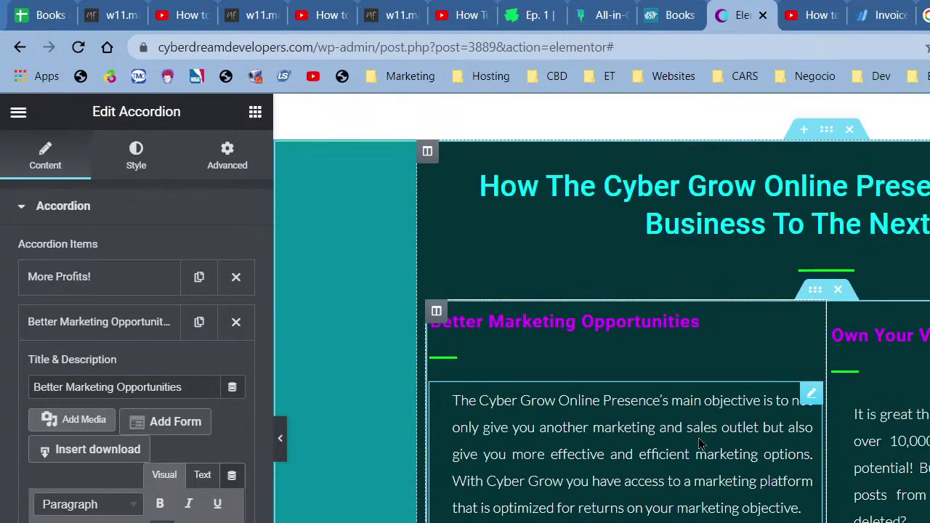
pyautogui.click(918, 346)
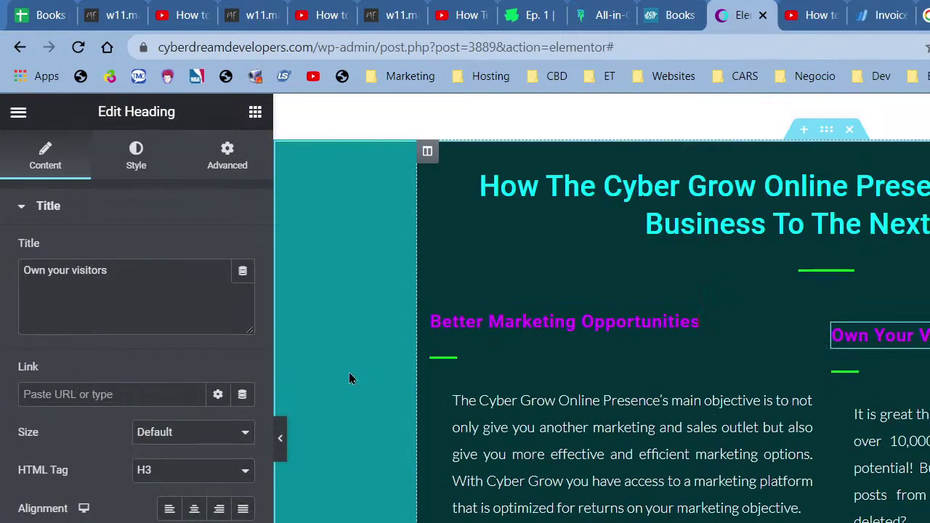
pyautogui.tripleClick(182, 291)
pyautogui.hotkey('ctrl', 'c')
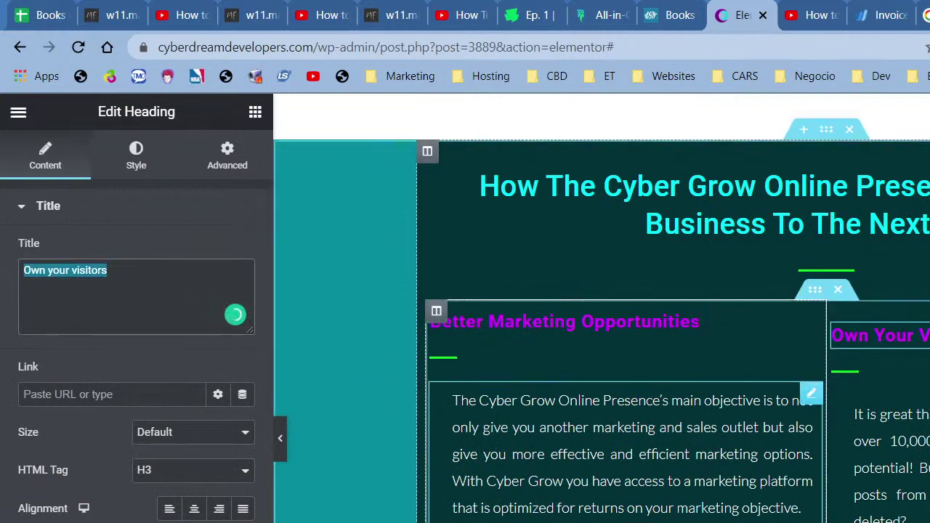
pyautogui.scroll(-12, 472, 436)
pyautogui.scroll(-5, 602, 308)
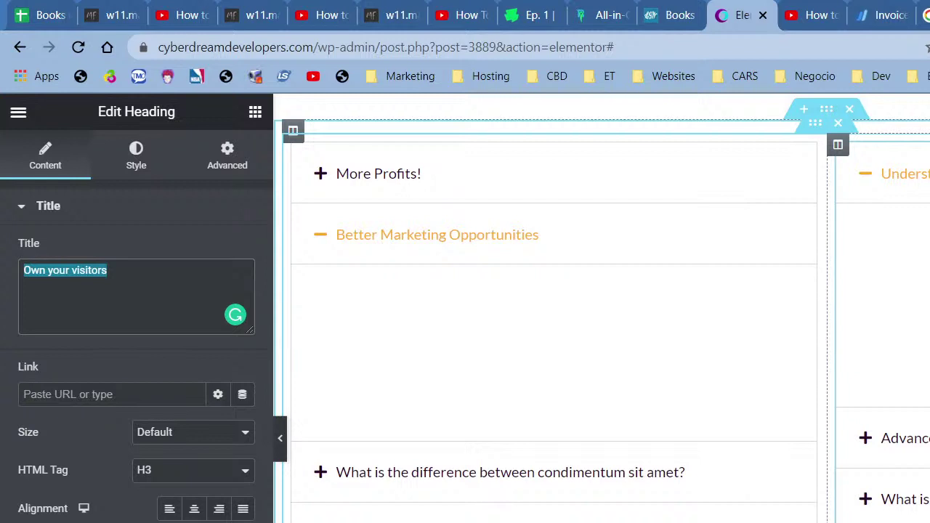
pyautogui.click(905, 499)
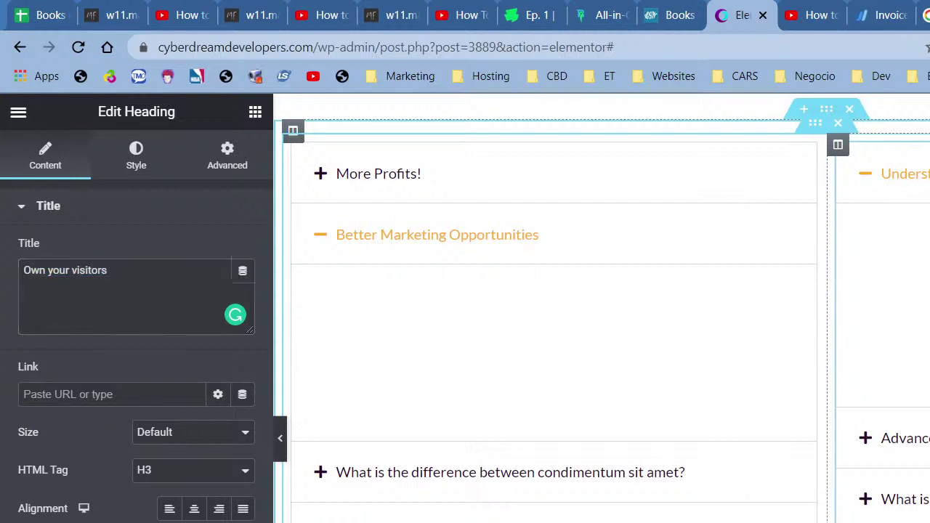
pyautogui.scroll(3, 455, 496)
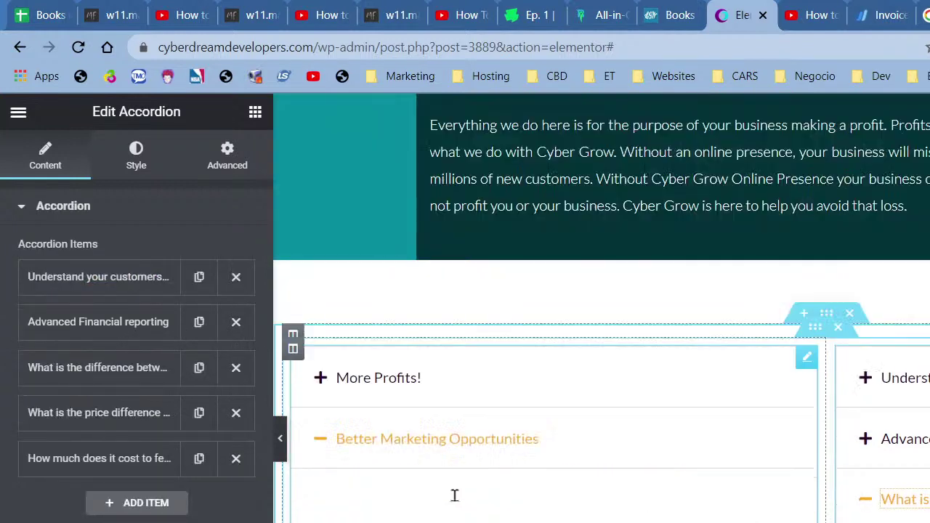
pyautogui.click(106, 384)
pyautogui.tripleClick(114, 431)
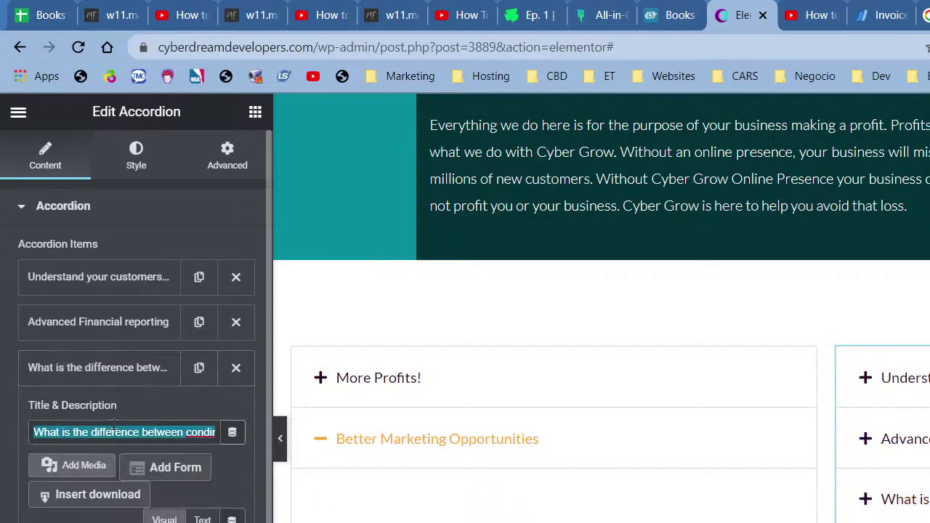
pyautogui.hotkey('ctrl', 'v')
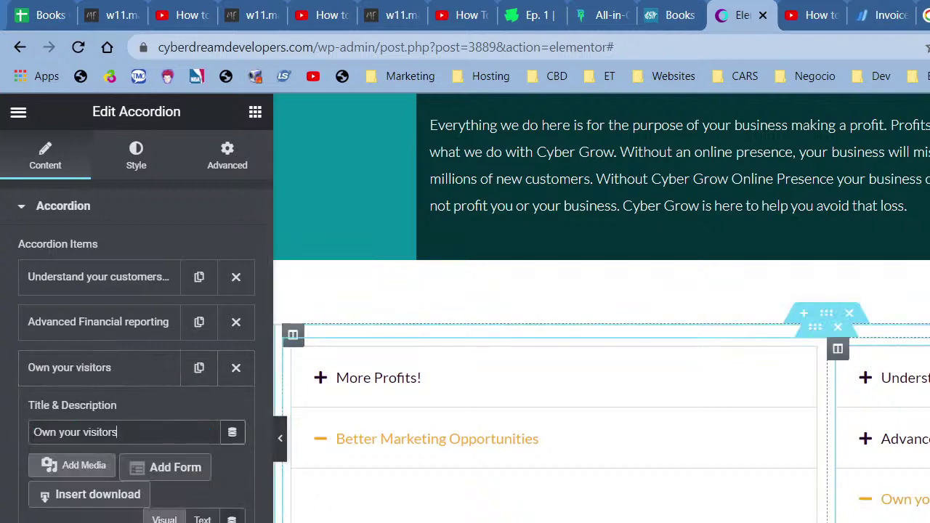
# Step: Copy the "It is great that you Facebook" paragraph into the description of the "Own your visitors" accordion item
pyautogui.scroll(10, 601, 308)
pyautogui.scroll(3, 602, 308)
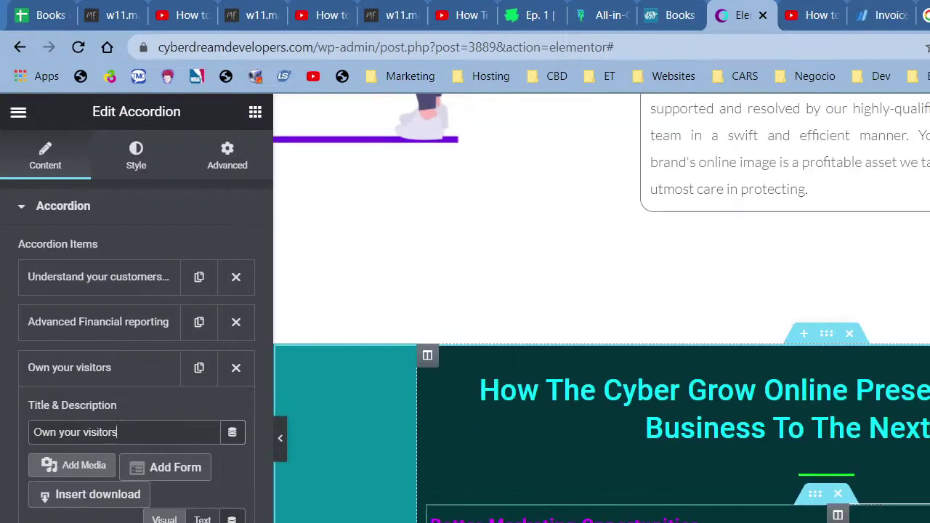
pyautogui.scroll(-3, 602, 308)
pyautogui.click(879, 465)
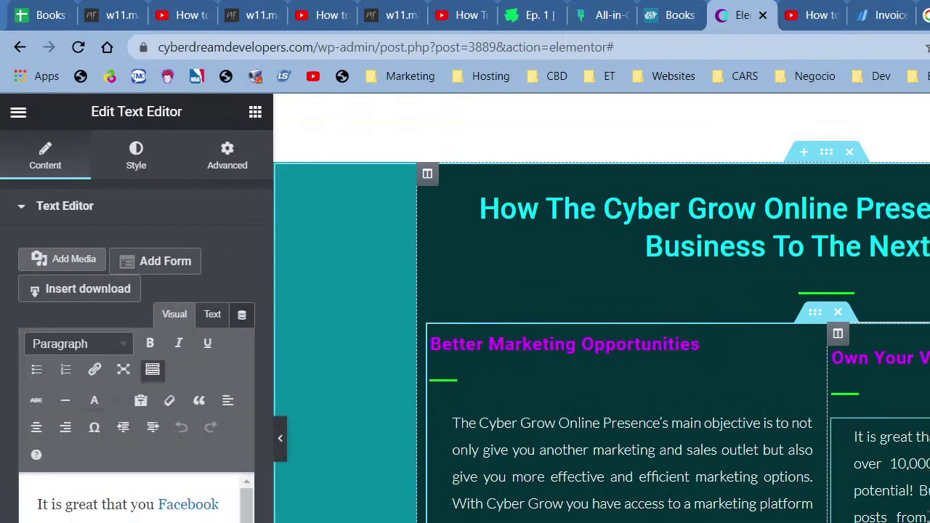
pyautogui.hotkey('ctrl', 'a')
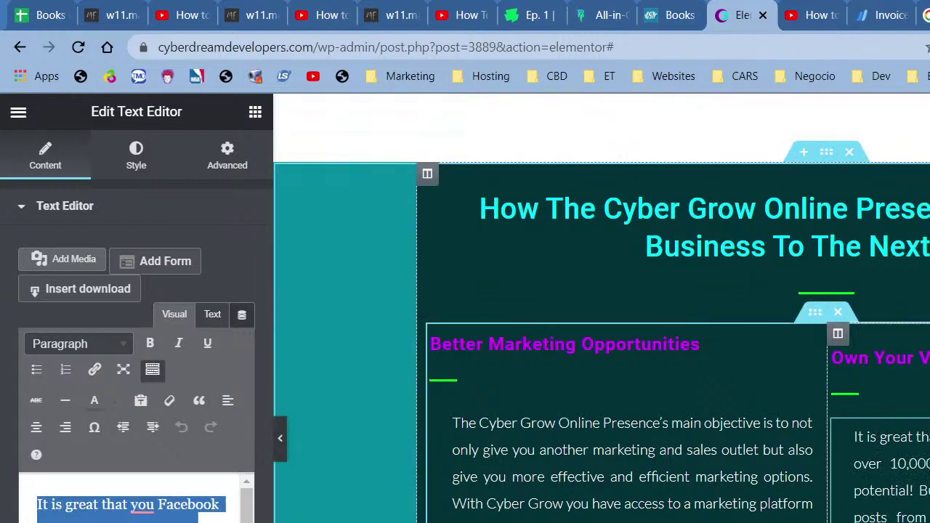
pyautogui.scroll(-10, 674, 308)
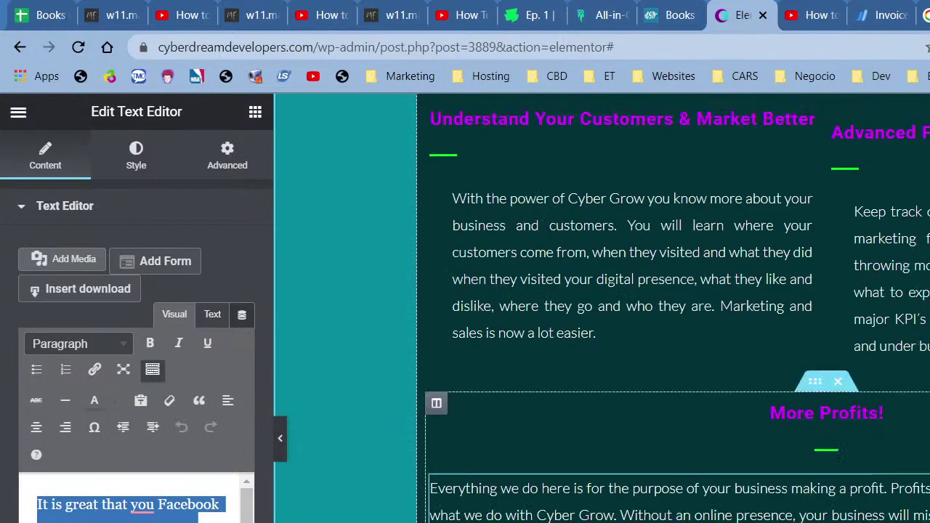
pyautogui.scroll(-10, 601, 308)
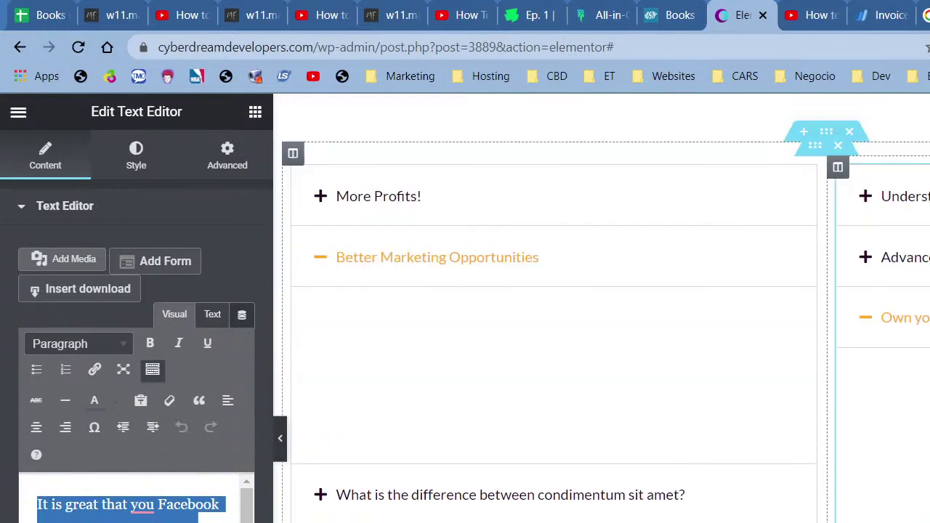
pyautogui.click(830, 380)
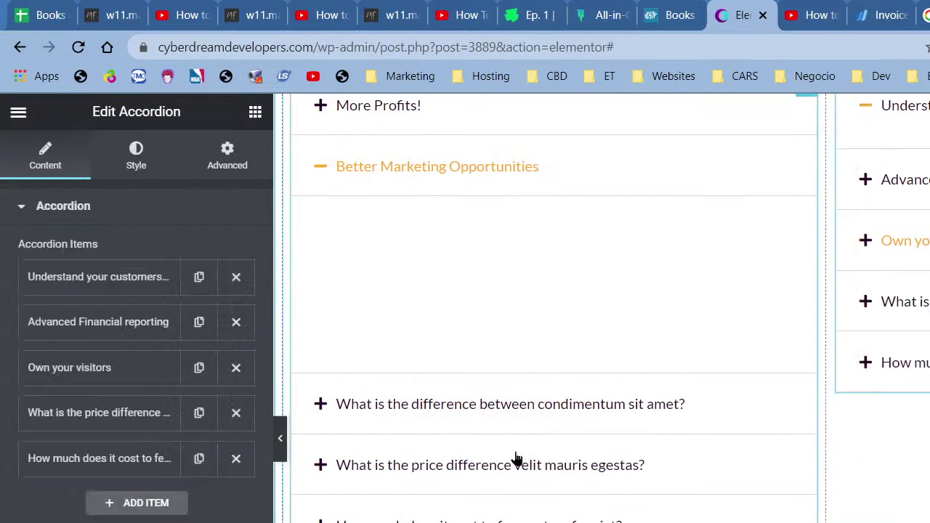
pyautogui.click(87, 368)
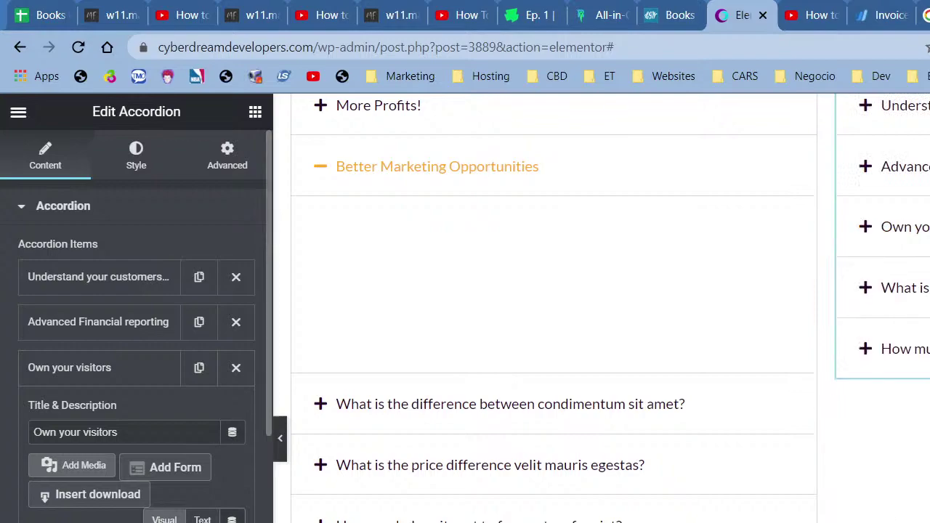
# Step: Copy the text of the "Impoved Brand Recognition" heading in the Cyber Grow Online Presence section
pyautogui.scroll(15, 602, 309)
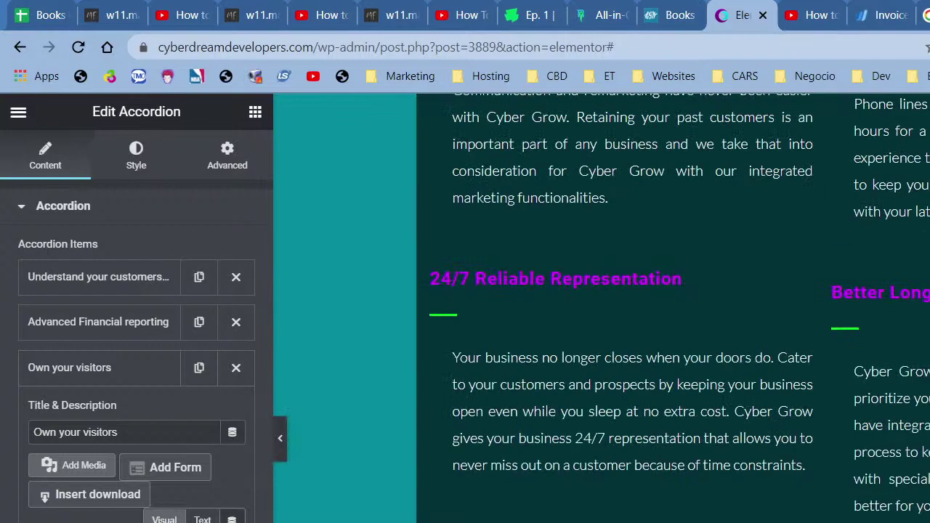
pyautogui.scroll(5, 601, 308)
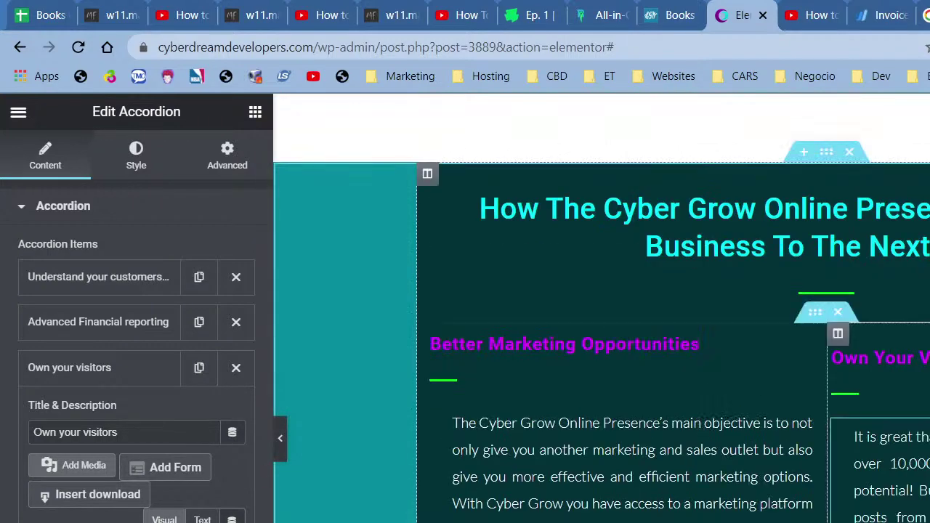
pyautogui.scroll(-1, 519, 504)
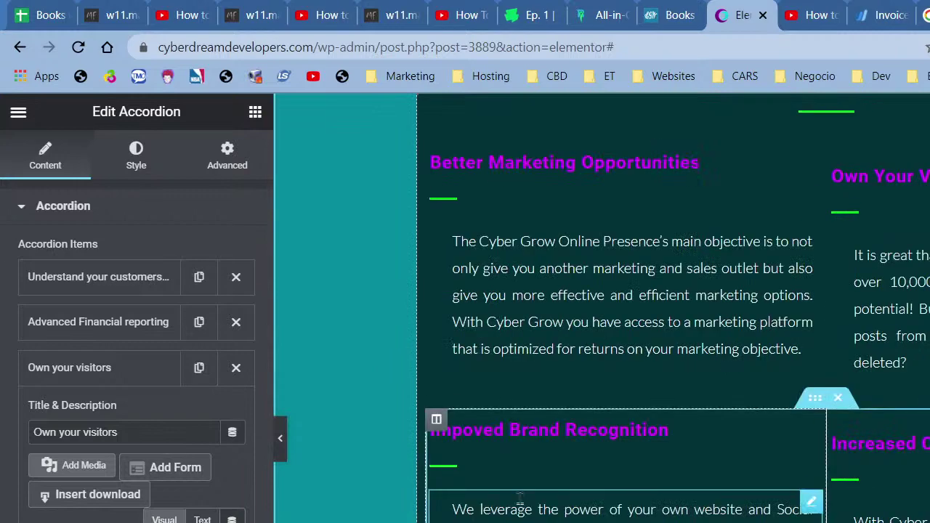
pyautogui.click(530, 434)
pyautogui.moveTo(669, 431); pyautogui.dragTo(390, 442)
pyautogui.hotkey('ctrl', 'c')
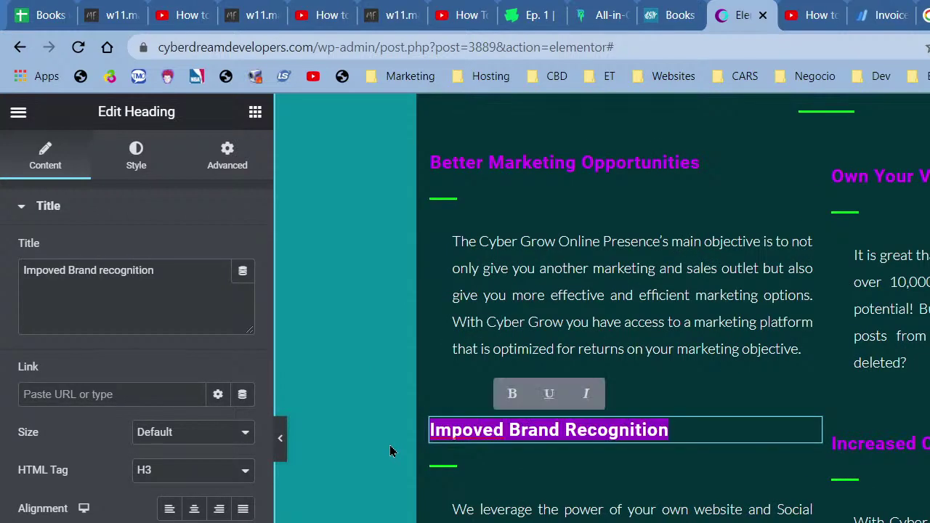
# Step: Replace the title of the first-column accordion's fourth item with the copied text "Impoved Brand Recognition"
pyautogui.scroll(-6, 836, 501)
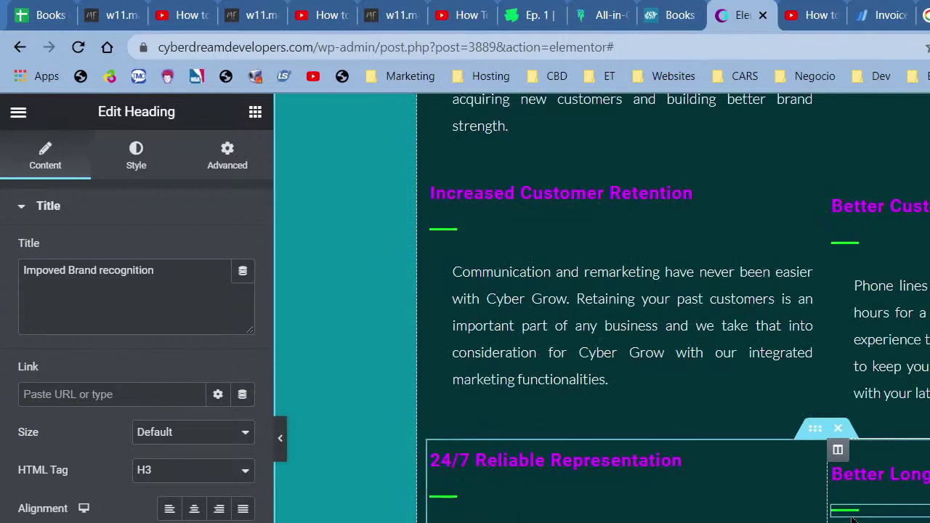
pyautogui.scroll(-10, 853, 501)
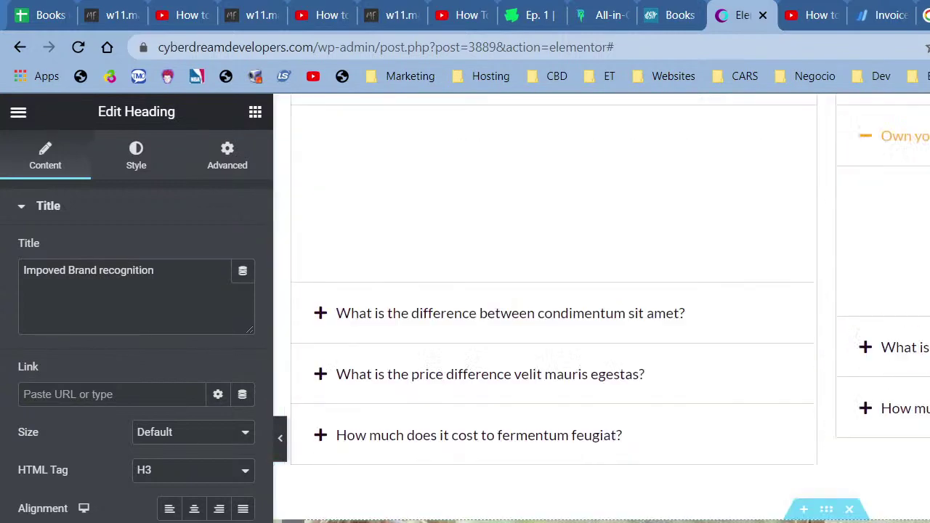
pyautogui.click(406, 317)
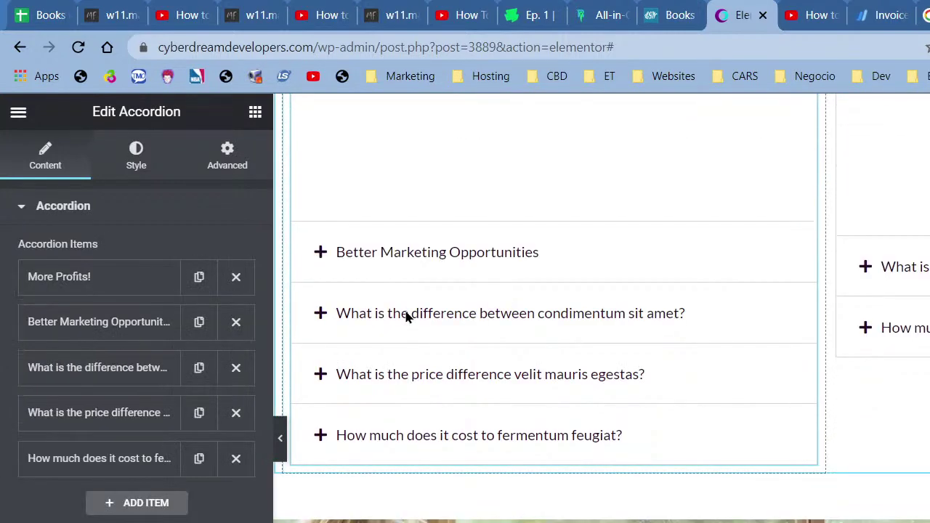
pyautogui.click(365, 342)
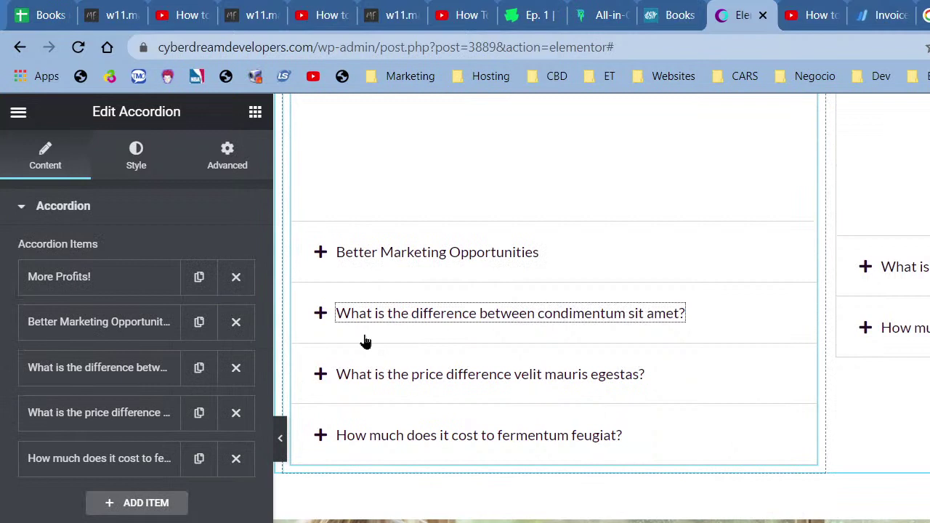
pyautogui.click(124, 413)
pyautogui.click(138, 484)
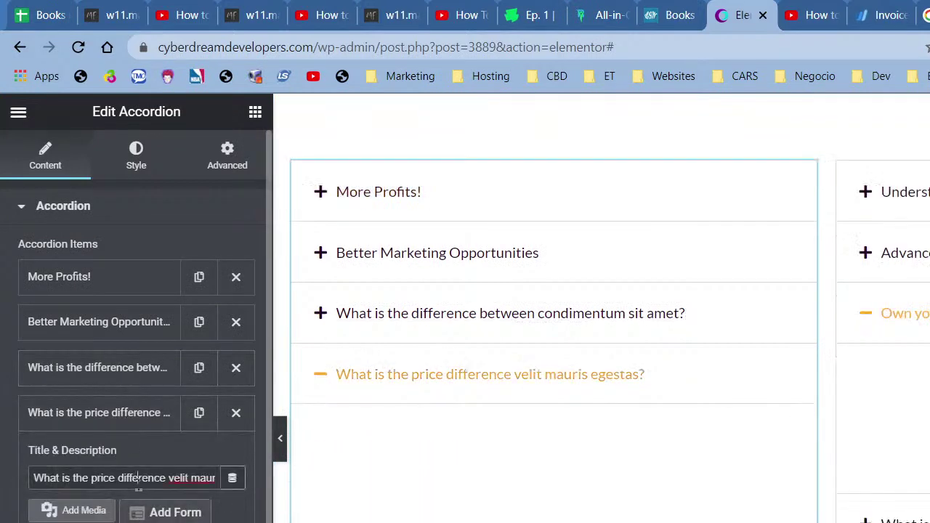
pyautogui.hotkey('ctrl', 'a')
pyautogui.hotkey('ctrl', 'v')
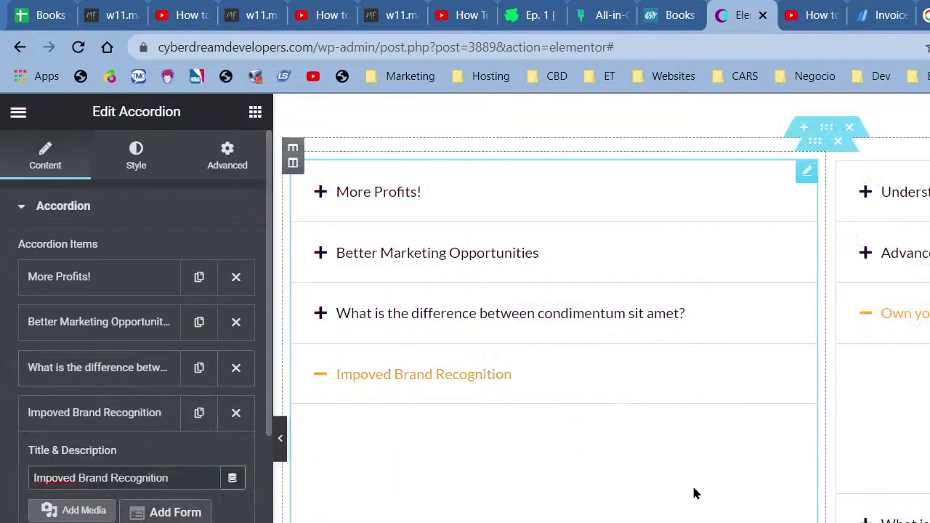
# Step: Copy the "We leverage the power of your own website" paragraph into the description of the "Impoved Brand Recognition" accordion item
pyautogui.scroll(8, 872, 513)
pyautogui.scroll(9, 882, 511)
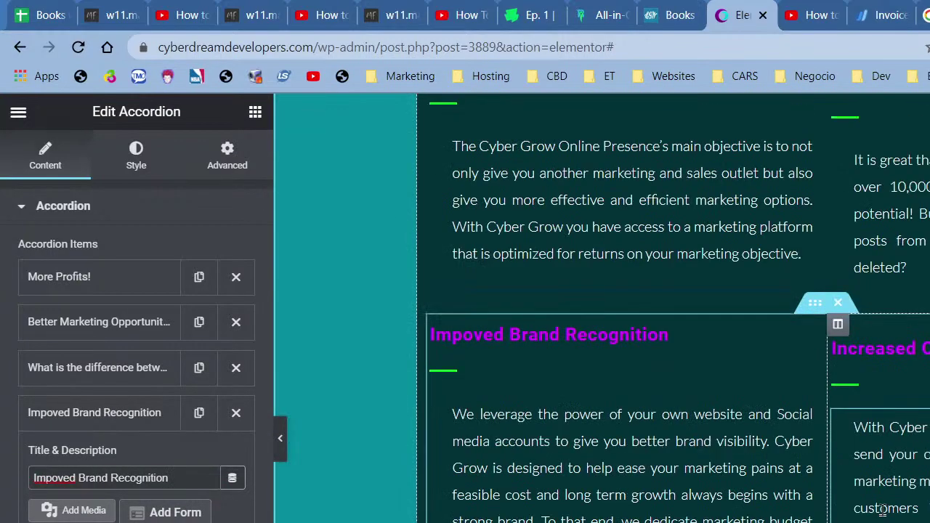
pyautogui.scroll(-2, 882, 511)
pyautogui.click(628, 500)
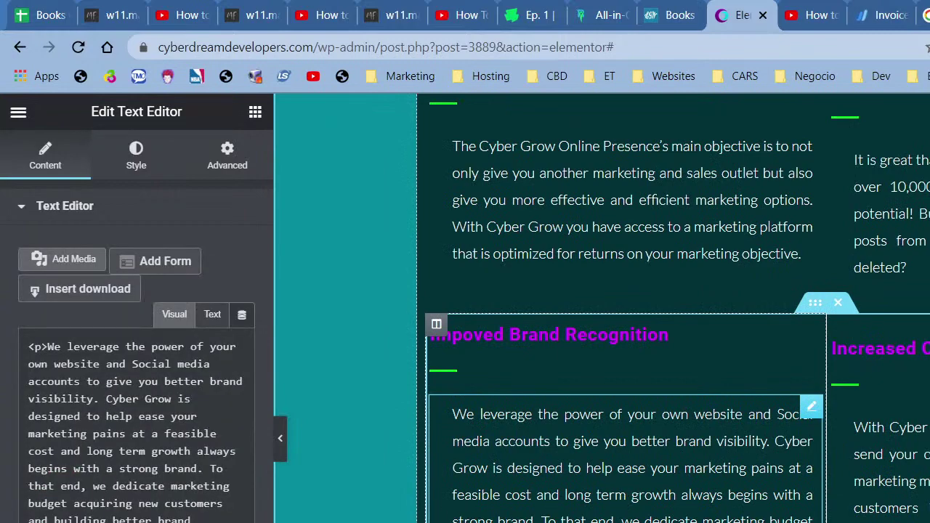
pyautogui.hotkey('ctrl', 'a')
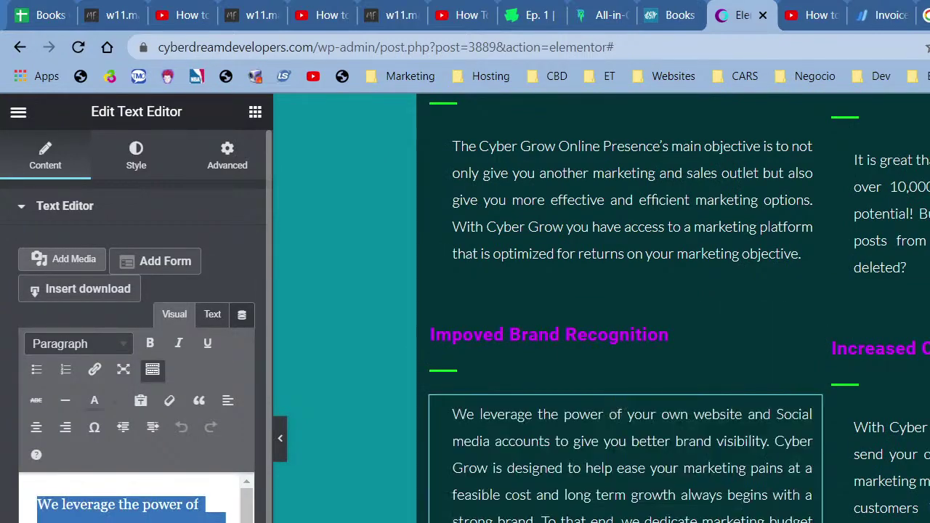
pyautogui.scroll(-6, 836, 407)
pyautogui.scroll(-12, 601, 308)
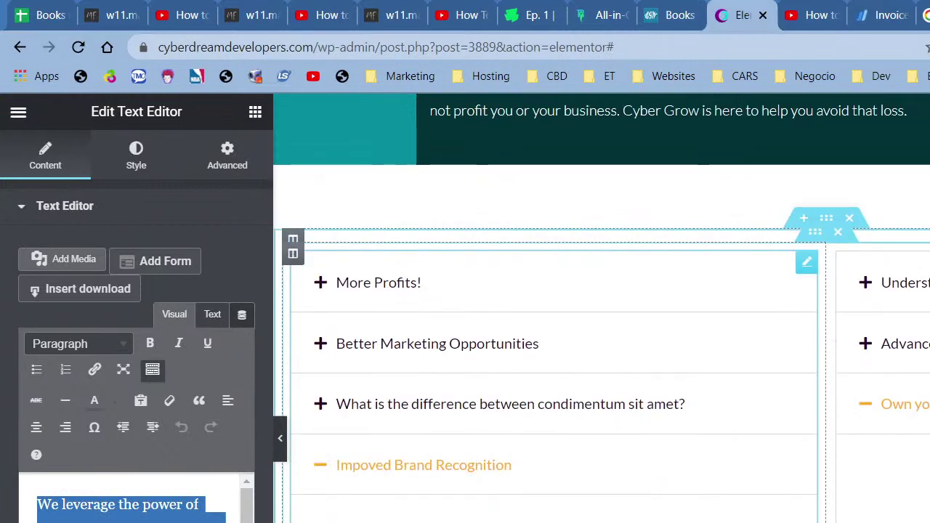
pyautogui.click(552, 287)
pyautogui.click(81, 421)
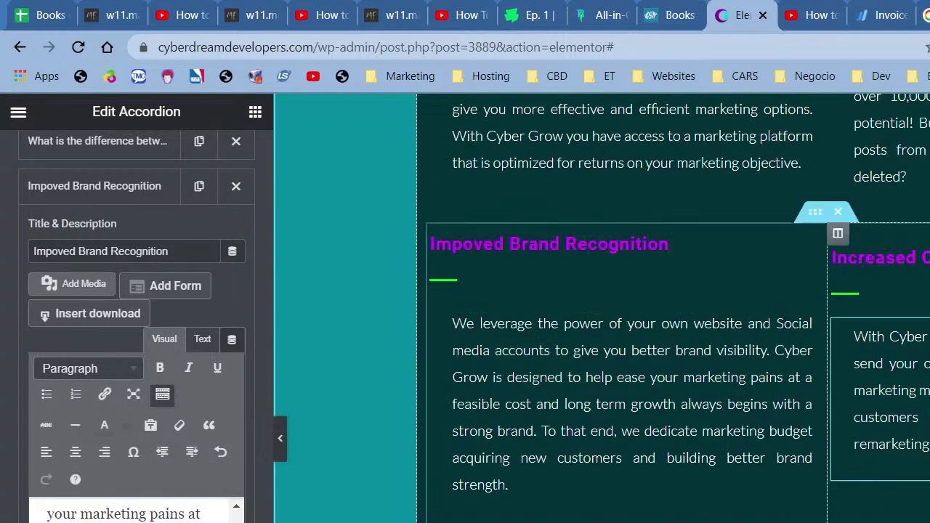
# Step: Copy the text of the "Increased customer reach" heading in the Cyber Grow benefits section
pyautogui.click(890, 390)
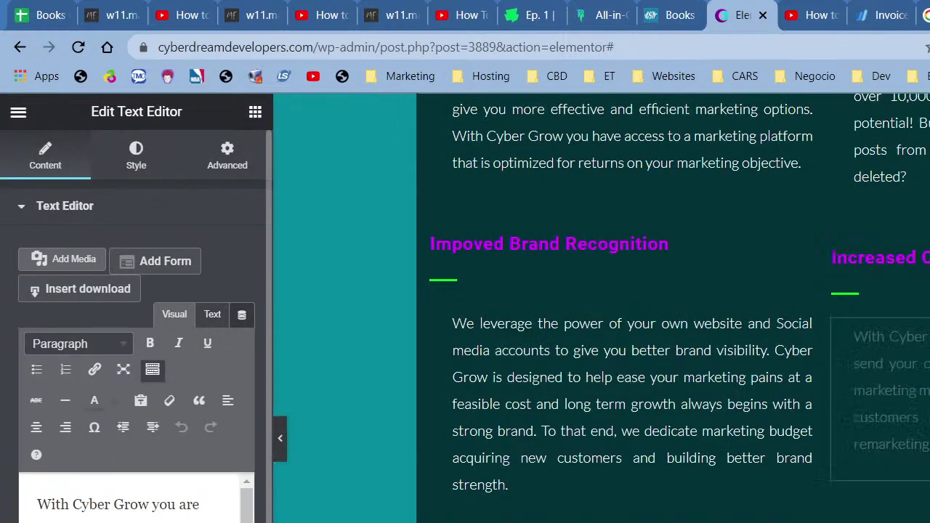
pyautogui.hotkey('ctrl', 'a')
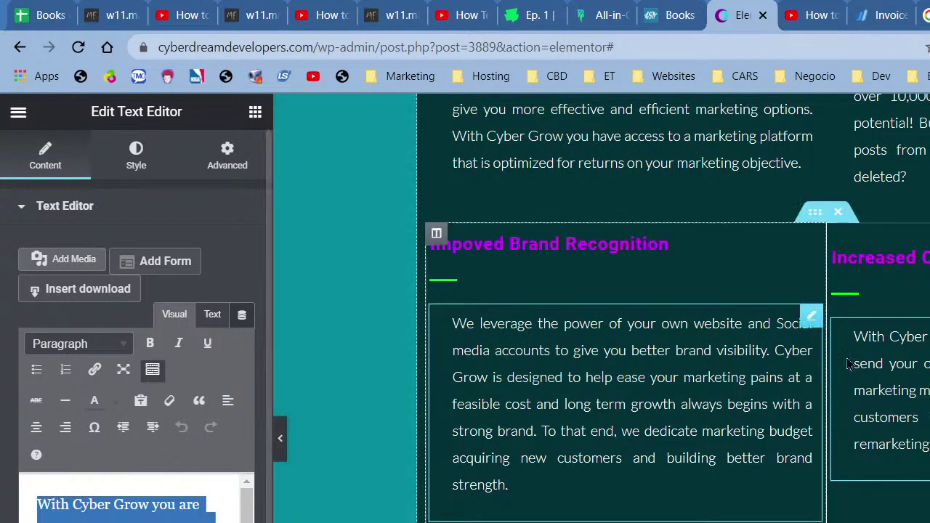
pyautogui.click(876, 257)
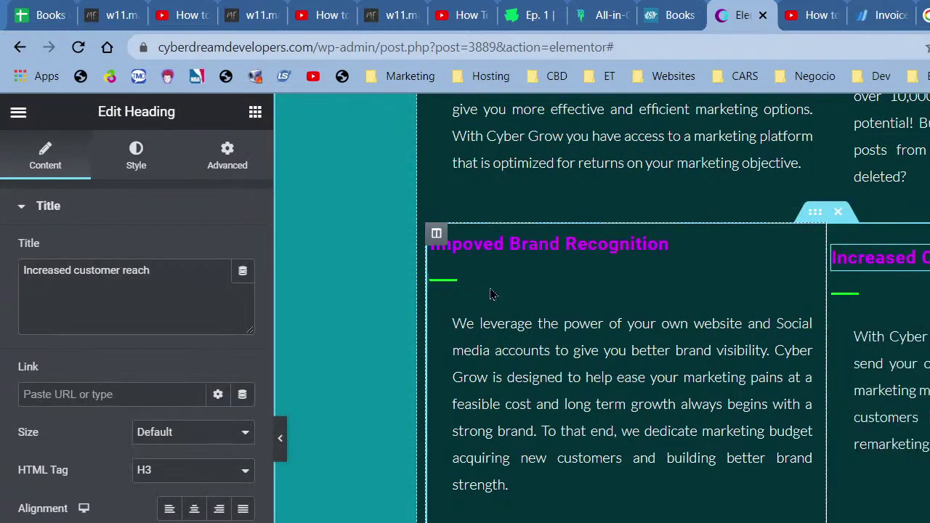
pyautogui.click(184, 306)
pyautogui.hotkey('ctrl', 'a')
pyautogui.hotkey('ctrl', 'c')
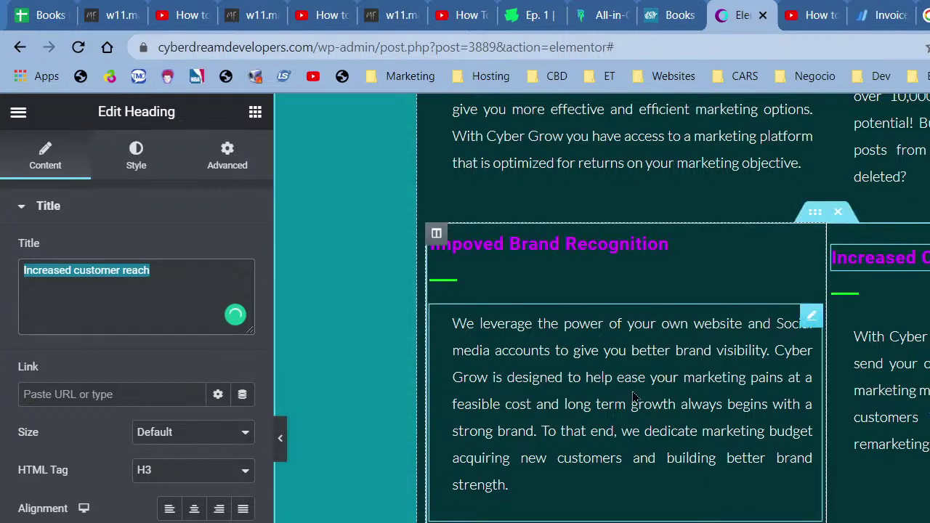
# Step: Open the fourth item of the second-column accordion, "What is the price difference", for editing
pyautogui.scroll(-15, 634, 398)
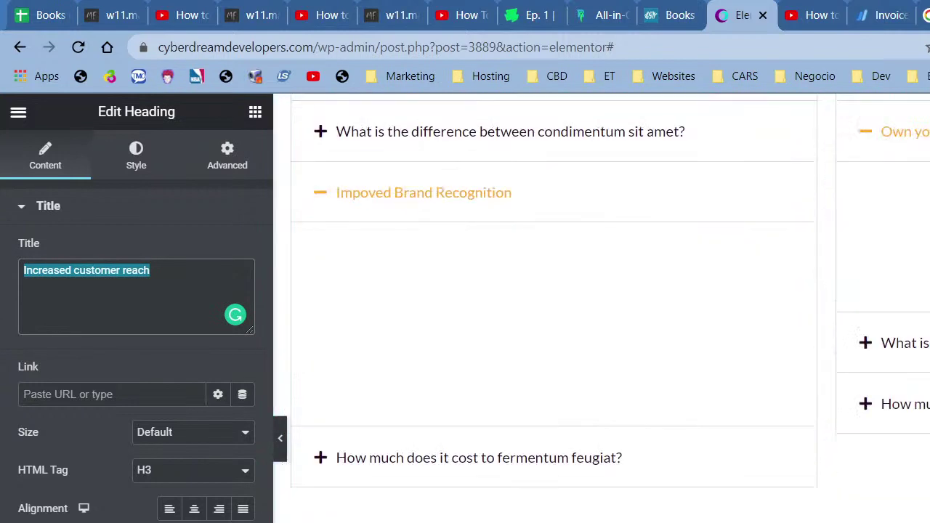
pyautogui.click(914, 370)
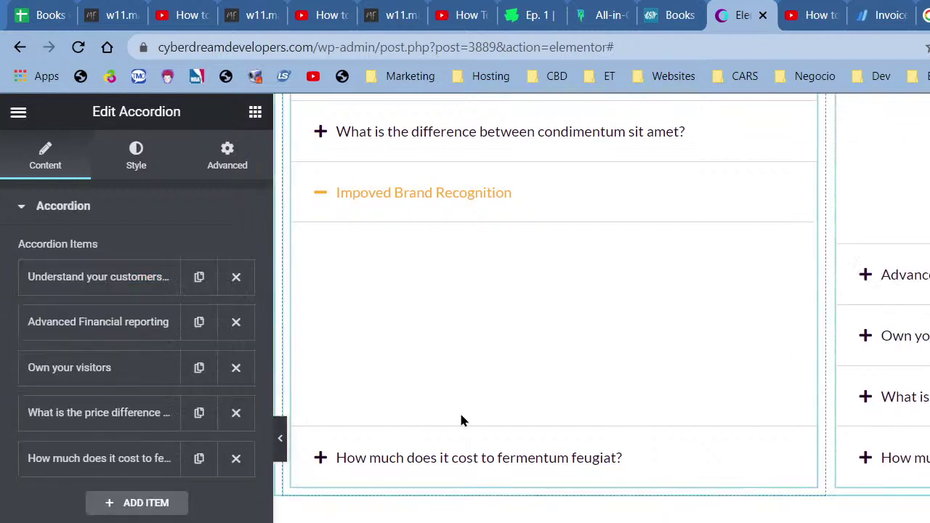
pyautogui.scroll(3, 461, 420)
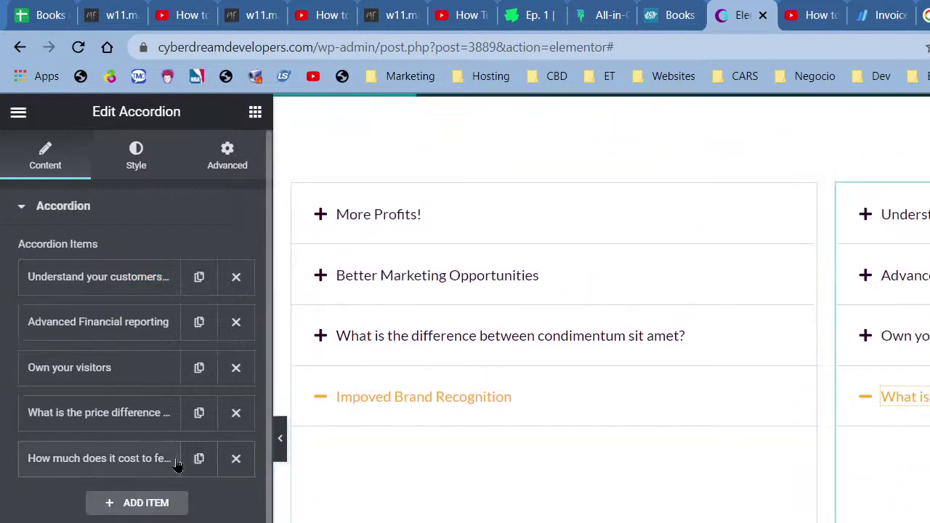
pyautogui.click(138, 413)
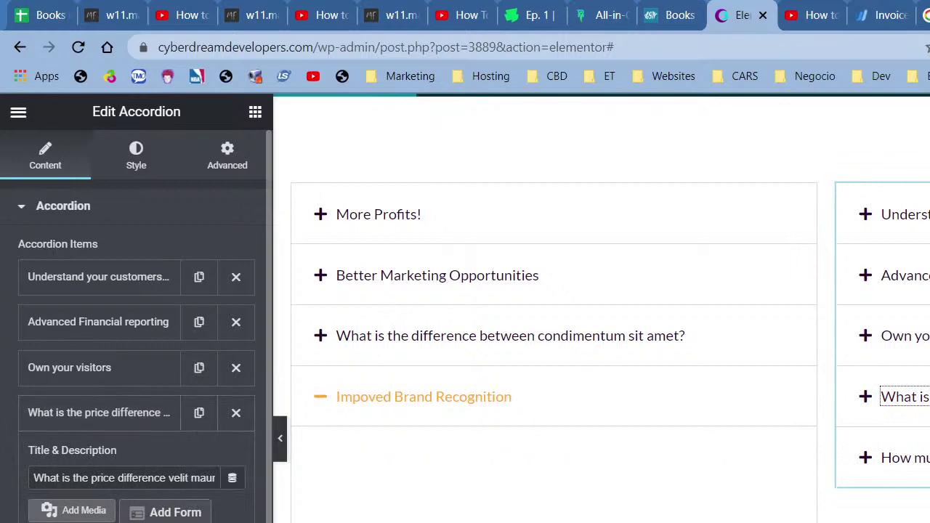
# Step: Switch to the Google results tab, enter the queries "traffic secret" and "dotcom", and return to the earlier "expert secrets epub download" results
pyautogui.click(673, 14)
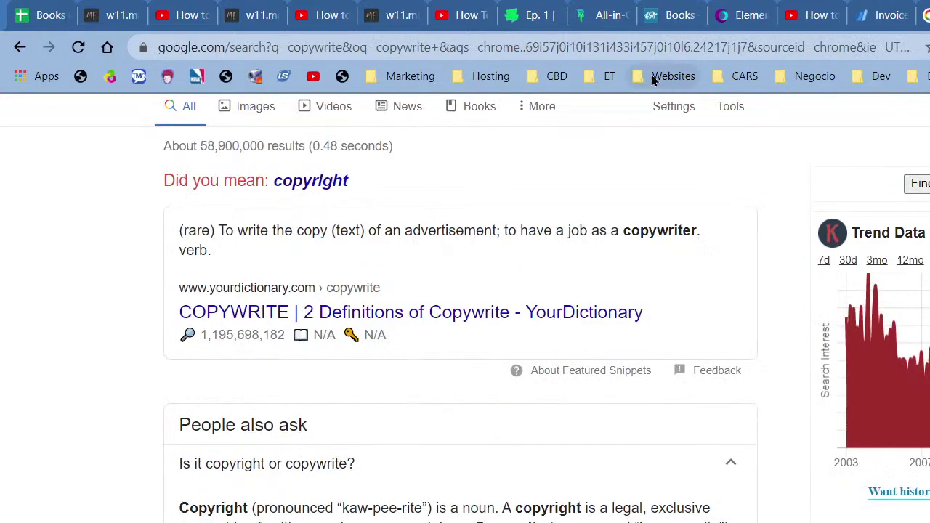
pyautogui.scroll(2, 585, 222)
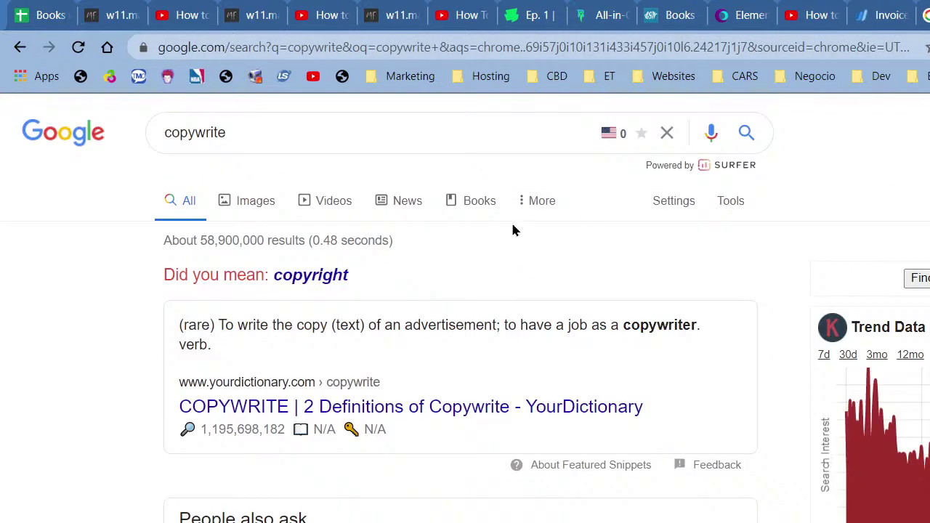
pyautogui.click(452, 136)
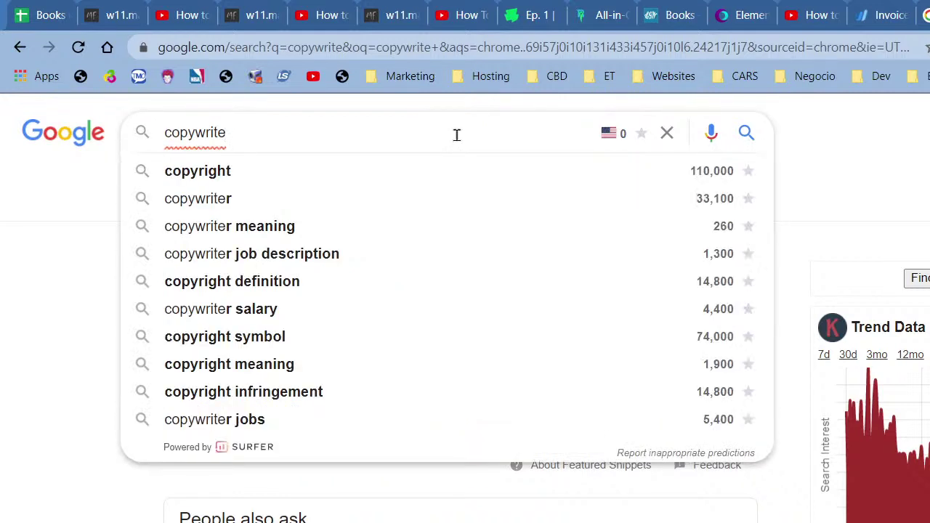
pyautogui.hotkey('ctrl', 'a')
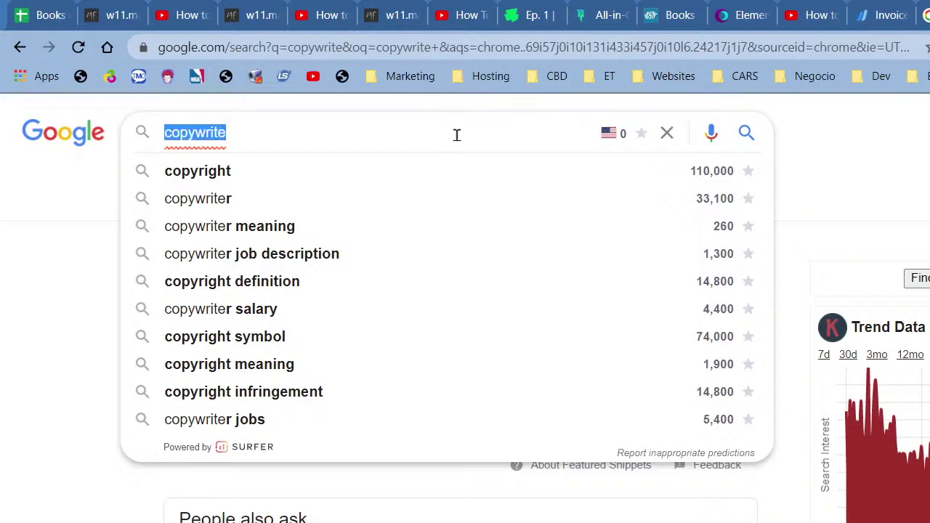
pyautogui.write('traffic secret')
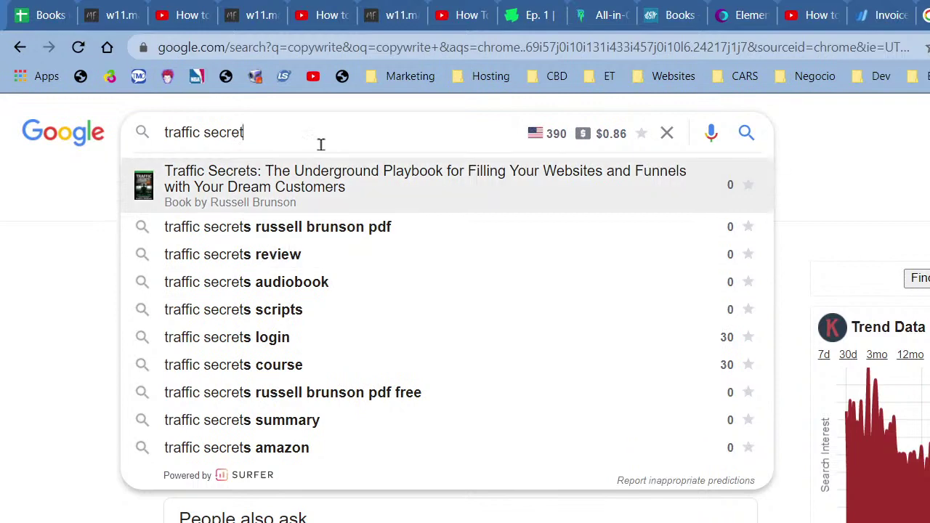
pyautogui.hotkey('ctrl', 'a')
pyautogui.write('dotcom')
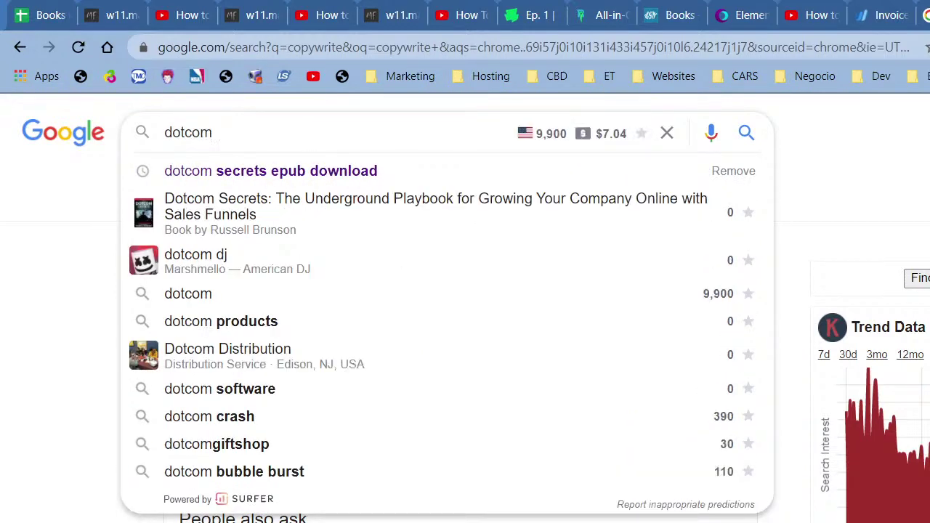
pyautogui.hotkey('alt', 'Left')
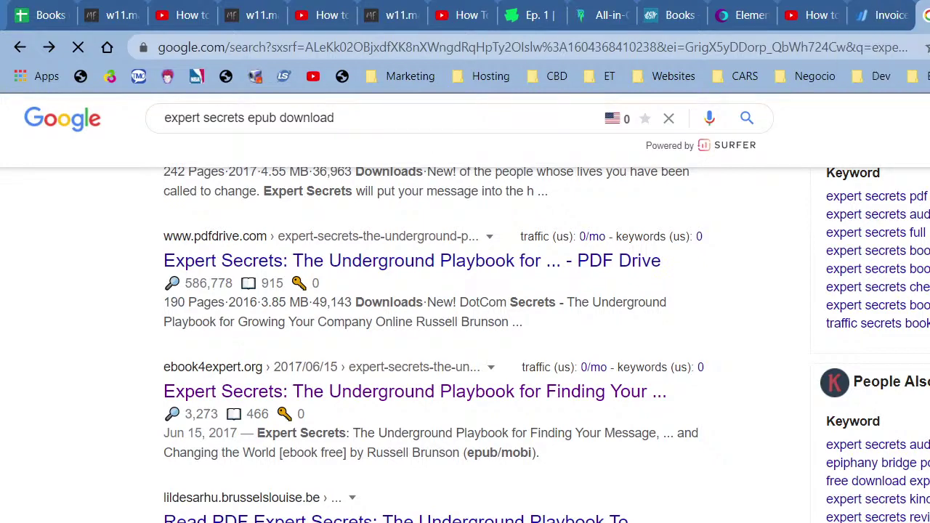
# Step: Switch back to the Elementor editor and replace the second-column accordion's fourth item title with the copied text "Increased customer reach"
pyautogui.click(741, 15)
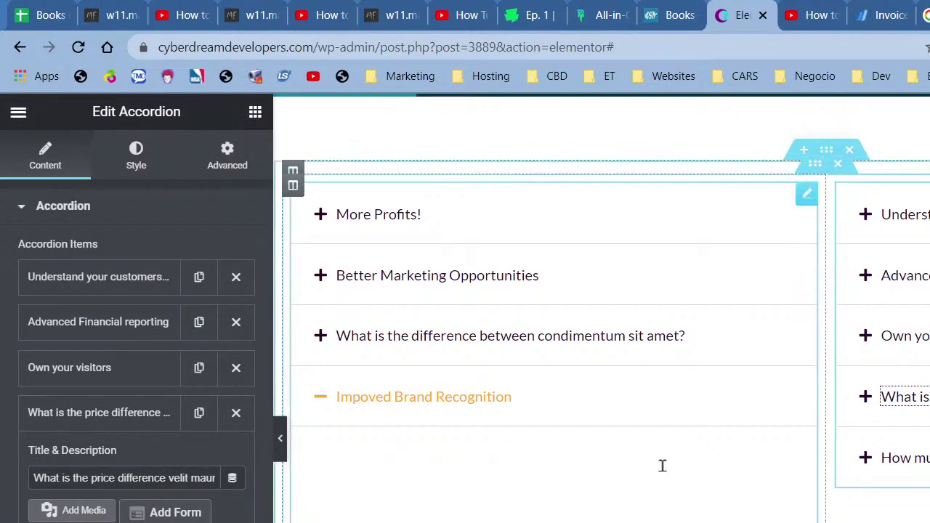
pyautogui.scroll(-3, 136, 327)
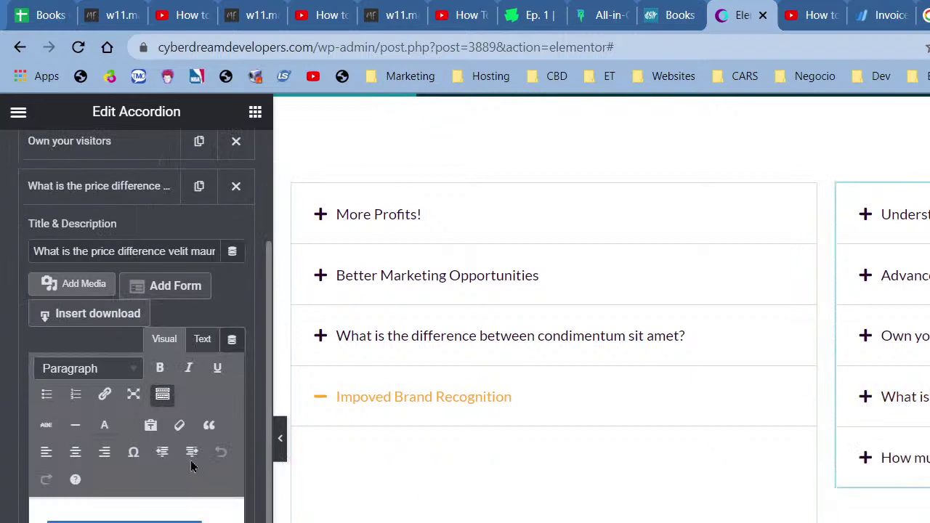
pyautogui.tripleClick(136, 251)
pyautogui.hotkey('ctrl', 'v')
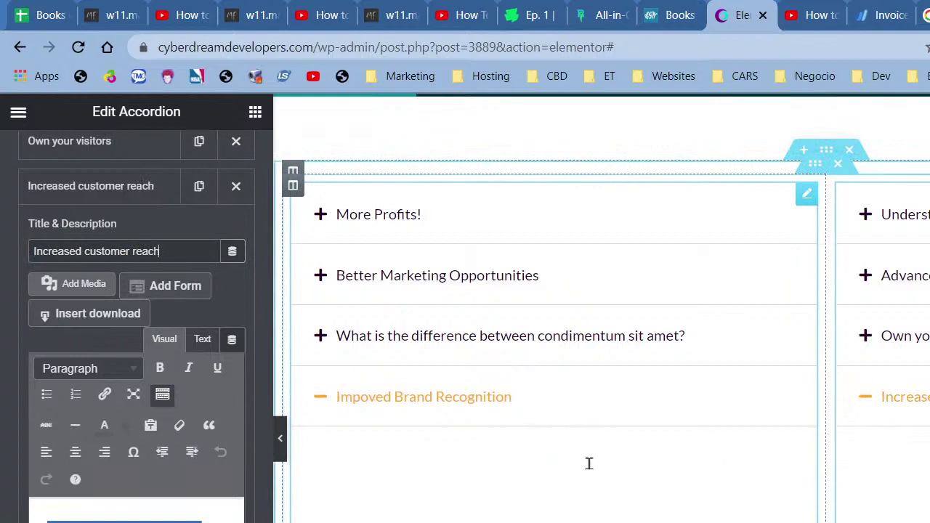
# Step: Copy the "Communication and remarketing have never been easier" paragraph into the description of the "Increased customer reach" accordion item
pyautogui.scroll(15, 589, 463)
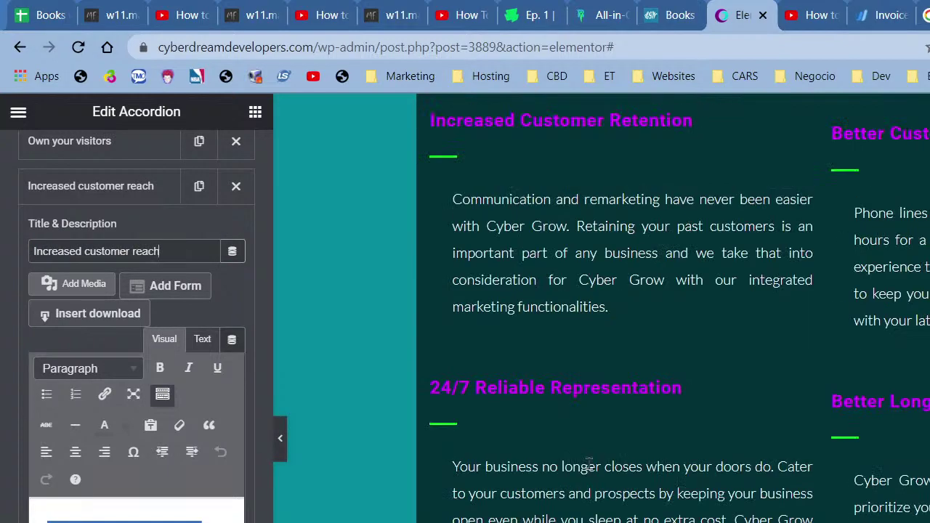
pyautogui.scroll(-3, 589, 465)
pyautogui.scroll(4, 591, 470)
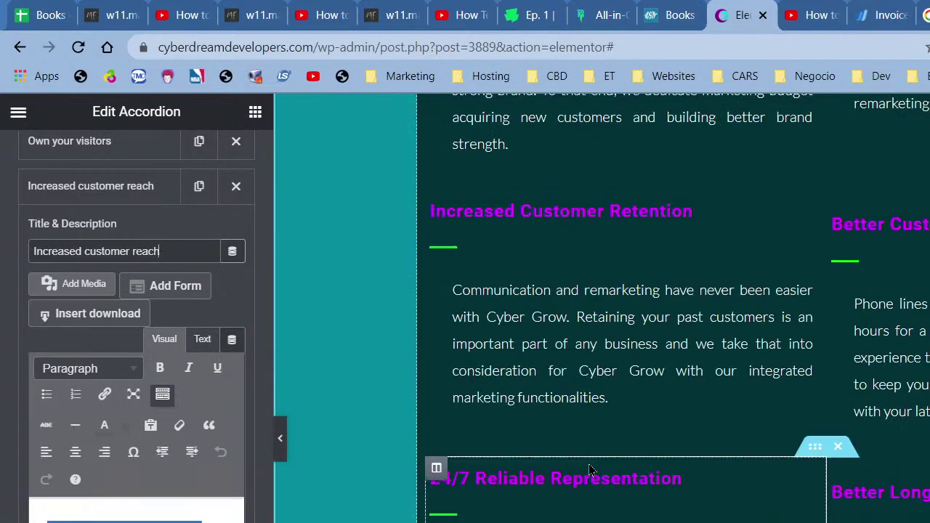
pyautogui.click(607, 398)
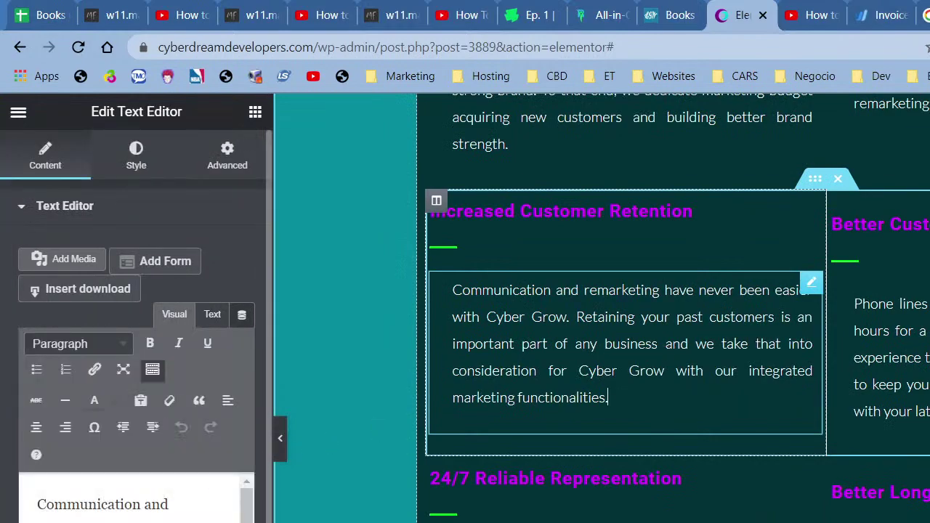
pyautogui.hotkey('ctrl', 'a')
pyautogui.scroll(-8, 607, 397)
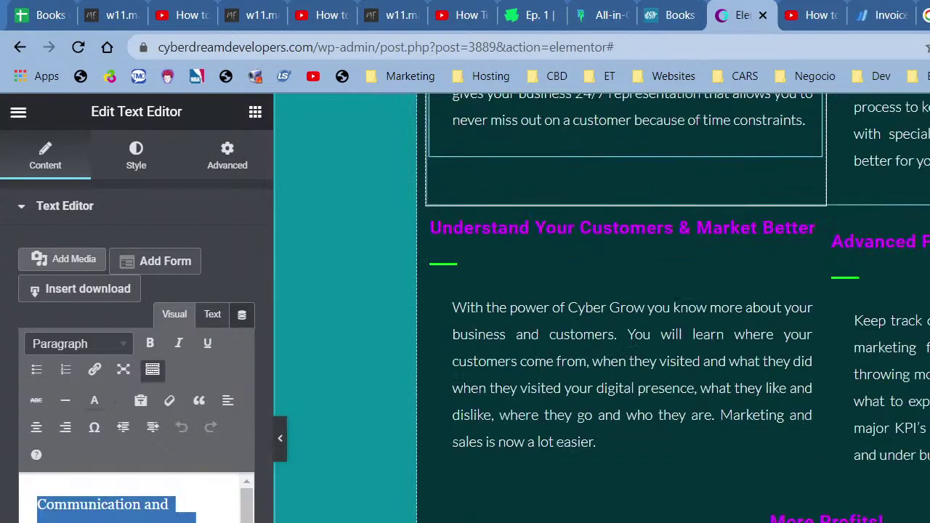
pyautogui.scroll(-5, 602, 309)
pyautogui.scroll(5, 601, 309)
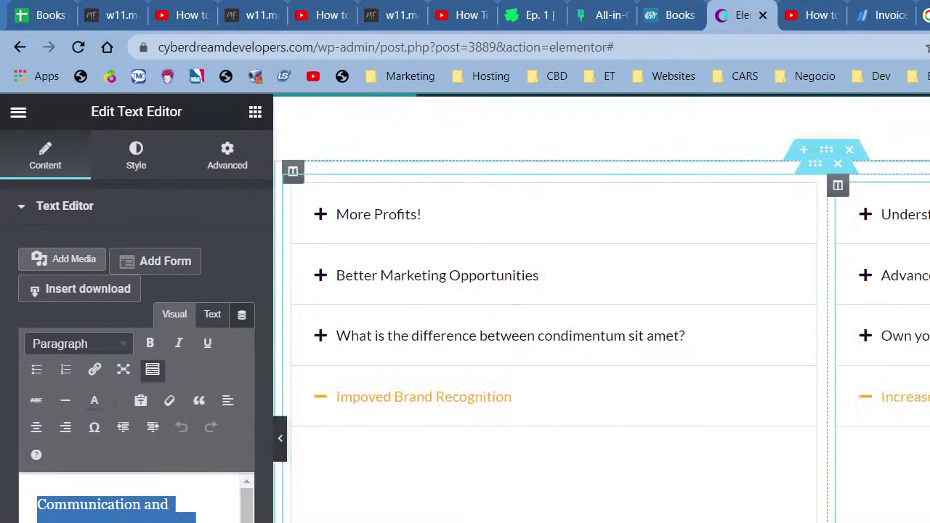
pyautogui.click(795, 506)
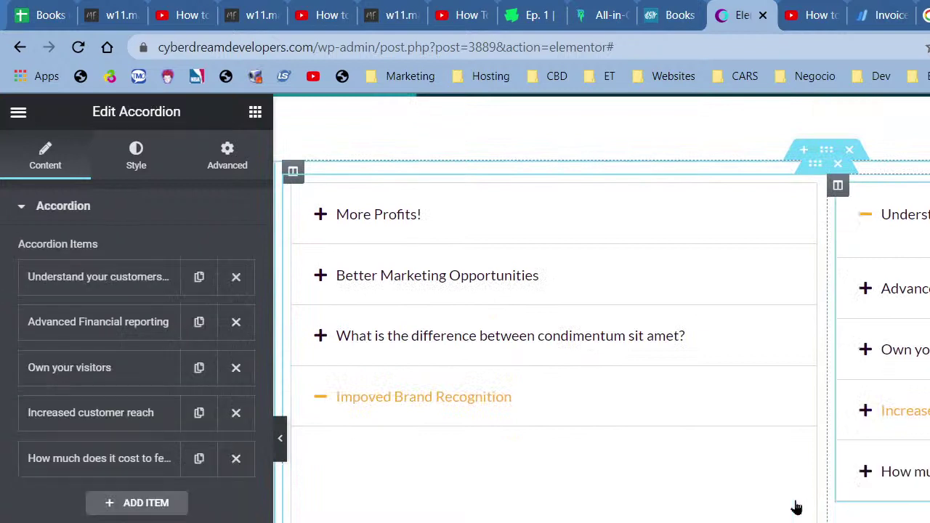
pyautogui.click(104, 413)
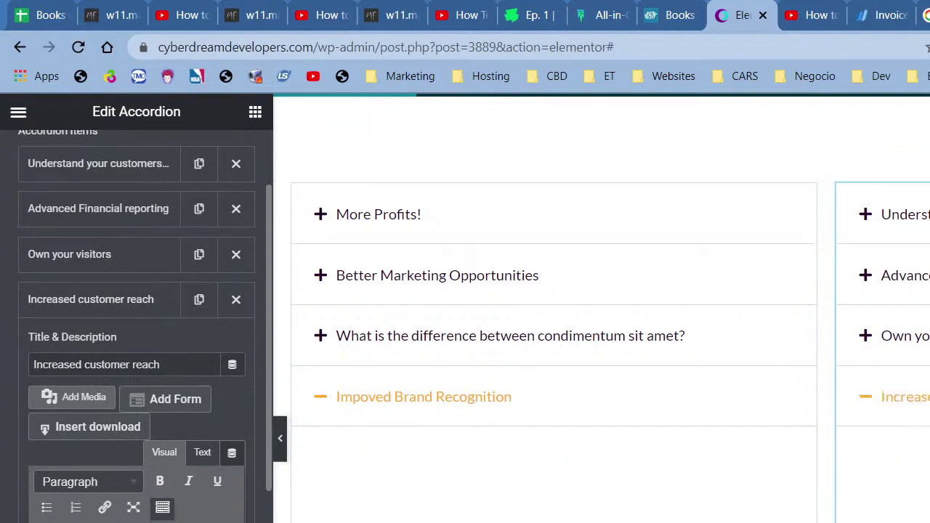
# Step: Copy the text of the "Better customer experience" heading in the Cyber Grow benefits section
pyautogui.scroll(10, 810, 312)
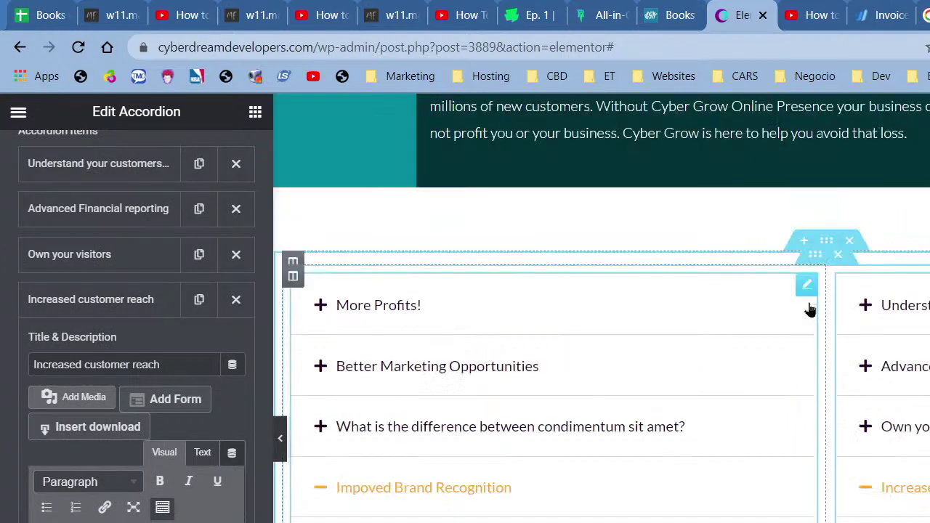
pyautogui.scroll(3, 809, 312)
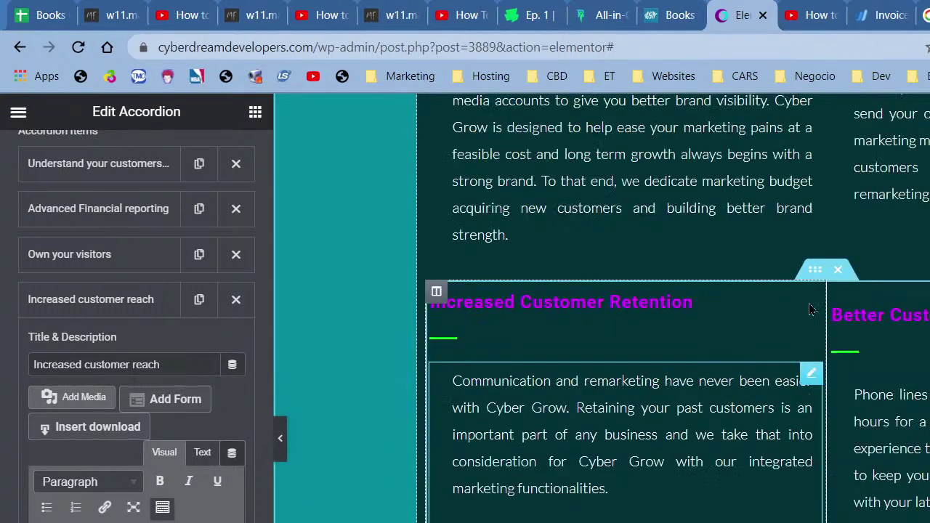
pyautogui.click(917, 320)
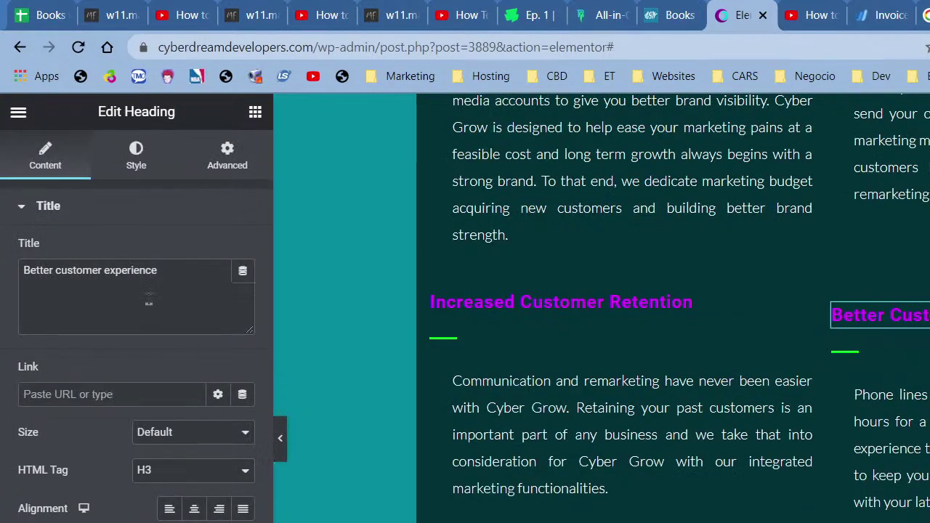
pyautogui.tripleClick(148, 302)
pyautogui.hotkey('ctrl', 'c')
# Step: Replace the second-column accordion's fifth item title with the copied text "Better customer experience"
pyautogui.scroll(-10, 601, 308)
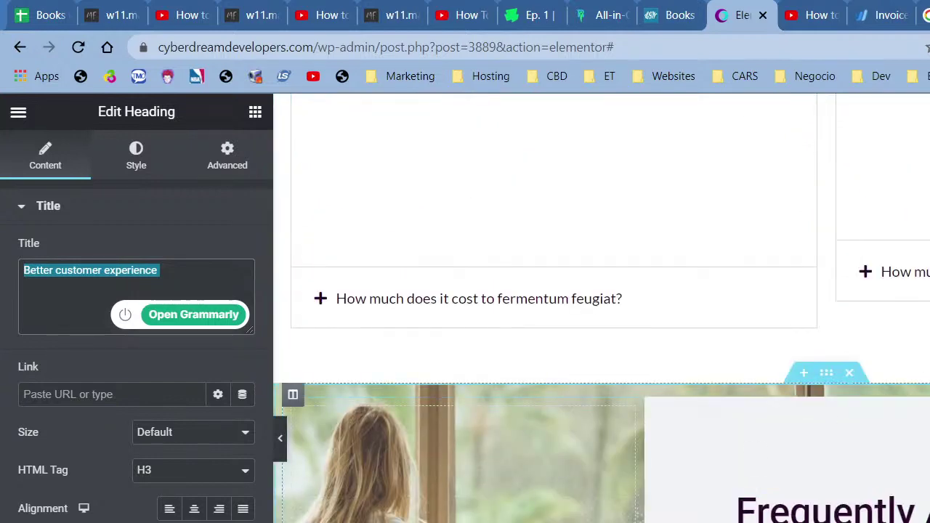
pyautogui.click(882, 298)
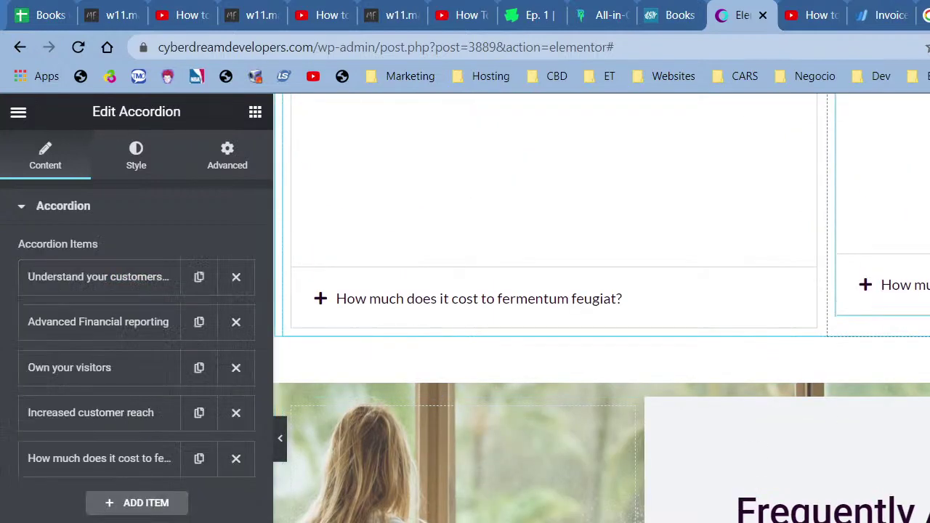
pyautogui.click(138, 468)
pyautogui.tripleClick(125, 520)
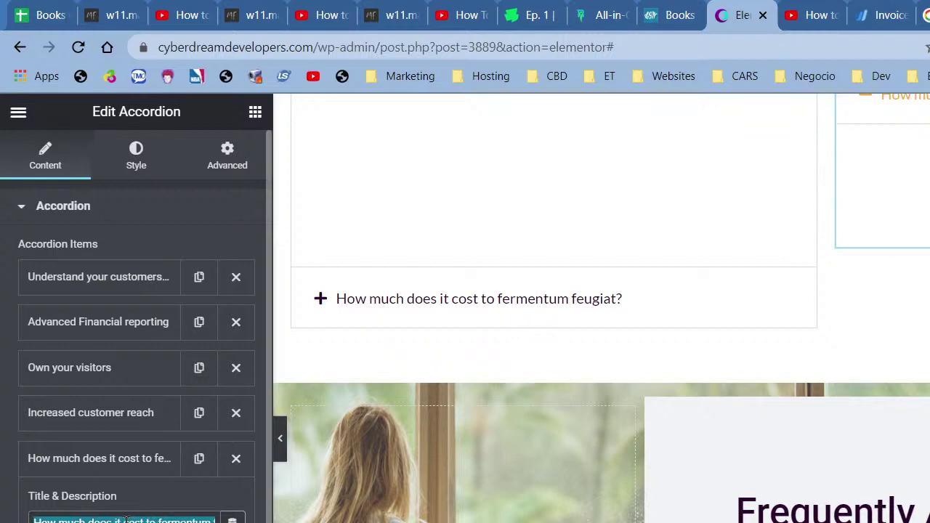
pyautogui.hotkey('ctrl', 'v')
# Step: Copy the "Phone lines down?" paragraph into the description of the "Better customer experience" accordion item
pyautogui.scroll(-10, 773, 392)
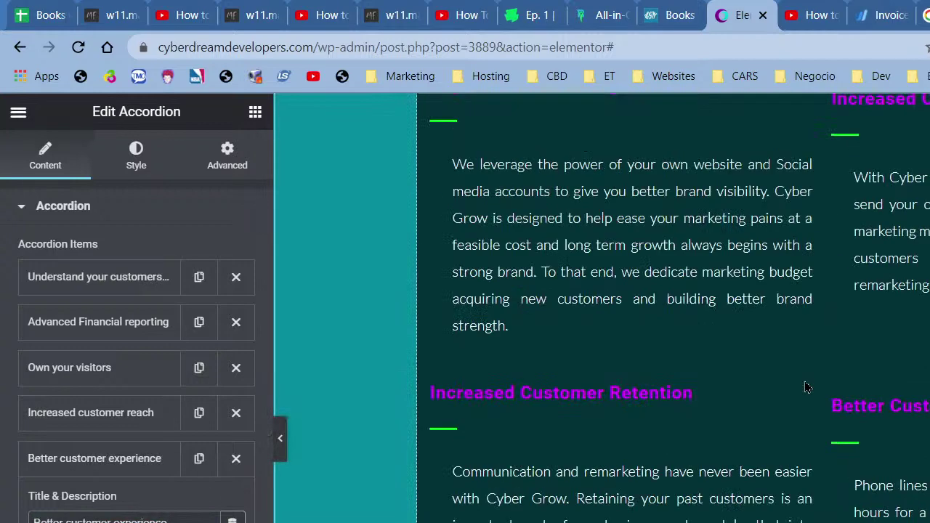
pyautogui.moveTo(807, 389)
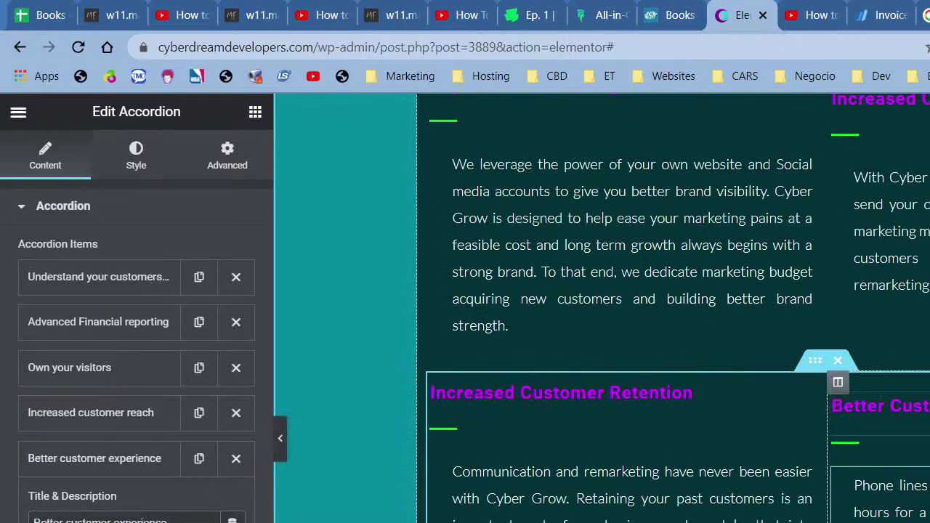
pyautogui.click(920, 513)
pyautogui.hotkey('ctrl', 'a')
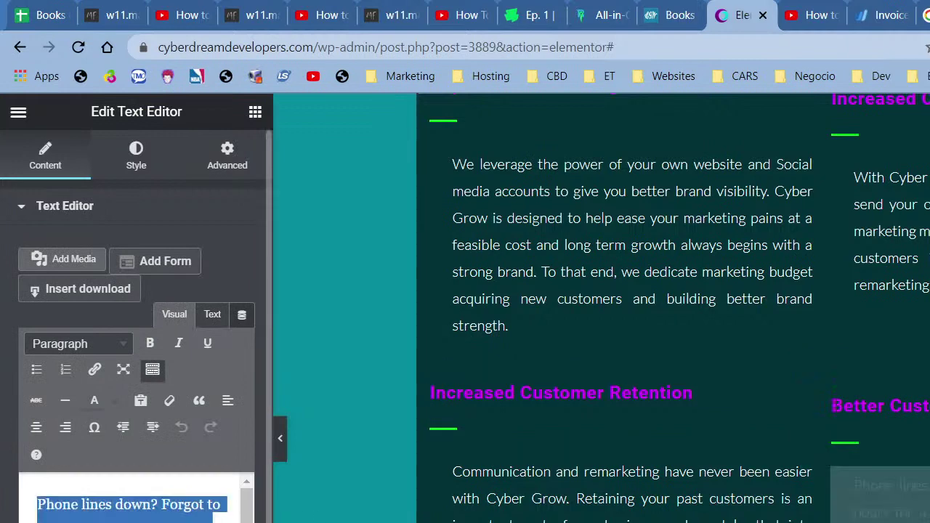
pyautogui.scroll(-10, 632, 306)
pyautogui.scroll(10, 601, 309)
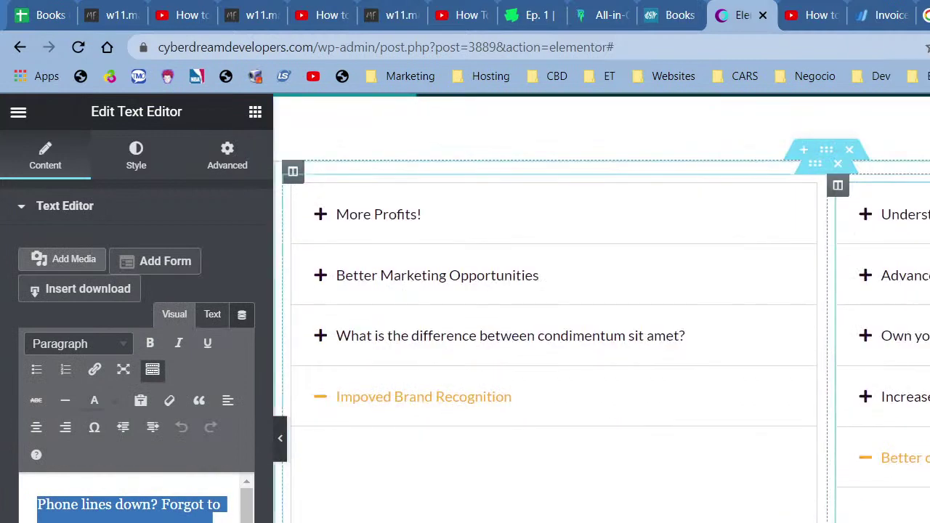
pyautogui.click(901, 215)
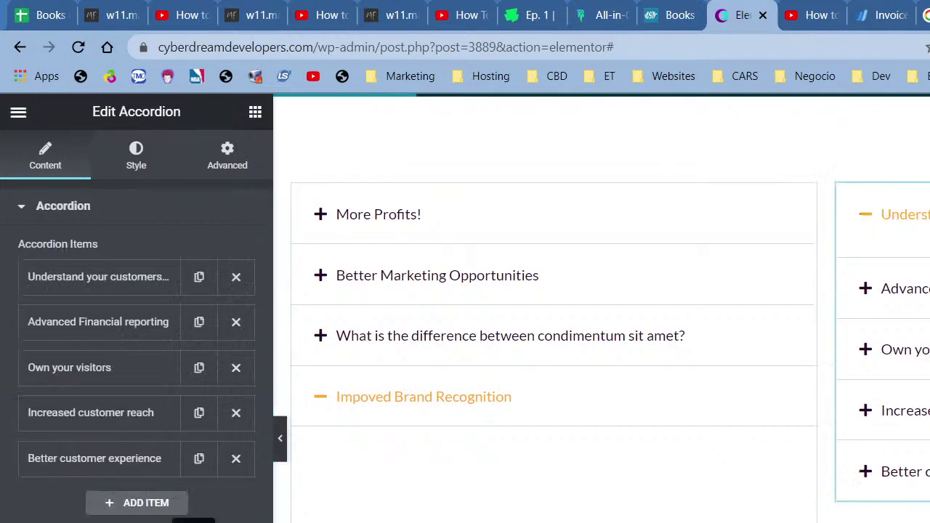
pyautogui.click(92, 473)
pyautogui.scroll(-5, 93, 472)
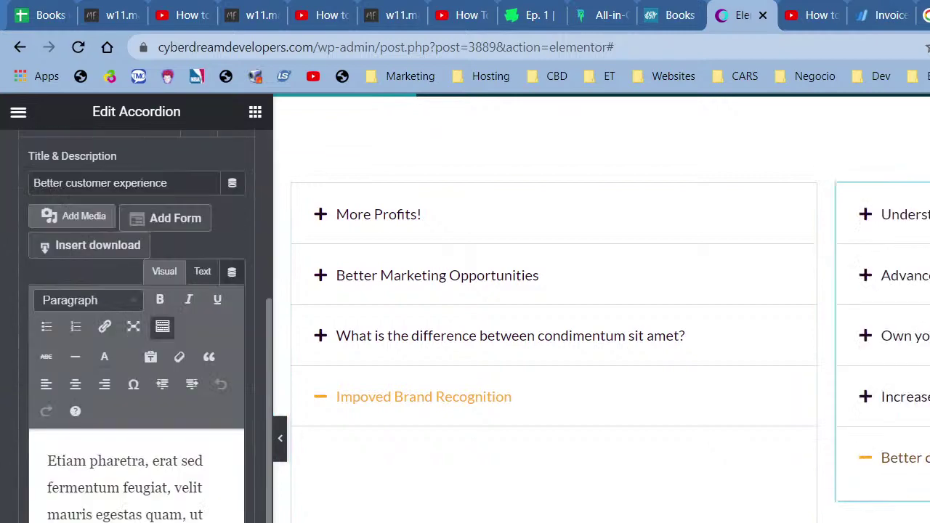
pyautogui.hotkey('ctrl', 'a')
pyautogui.hotkey('ctrl', 'v')
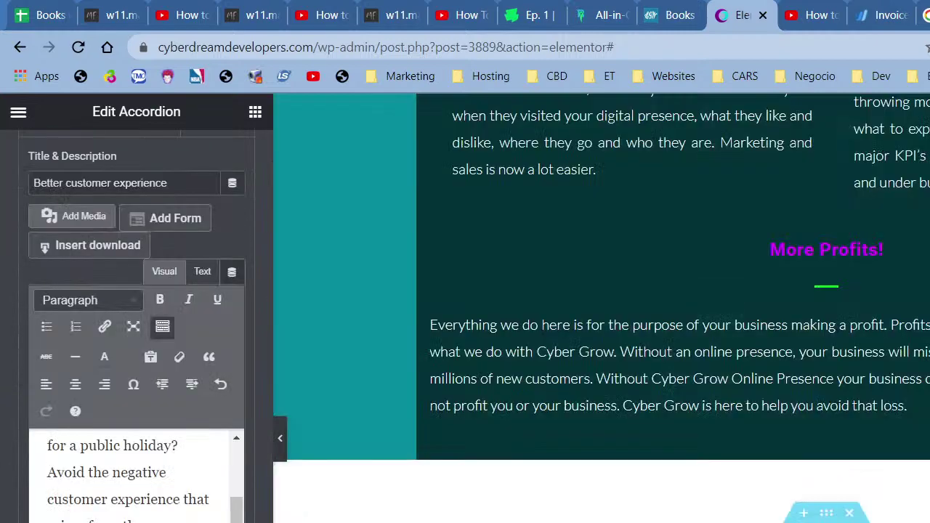
# Step: Delete the "More Profits!" inner section from the Cyber Grow benefits section
pyautogui.scroll(7, 625, 400)
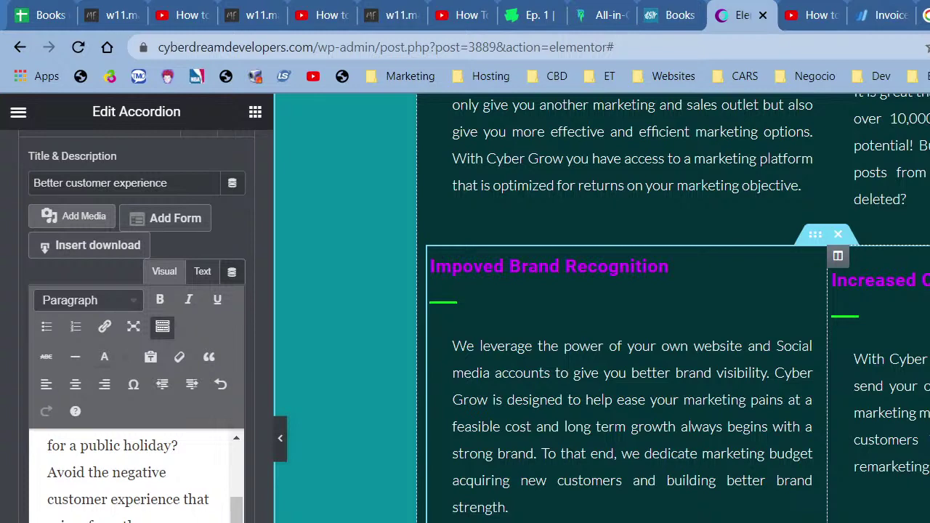
pyautogui.scroll(-5, 625, 363)
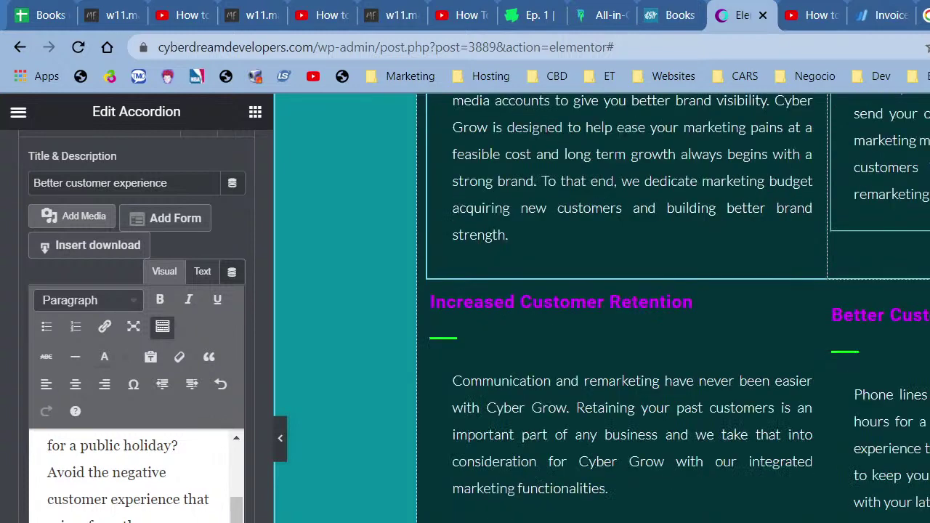
pyautogui.scroll(-4, 625, 327)
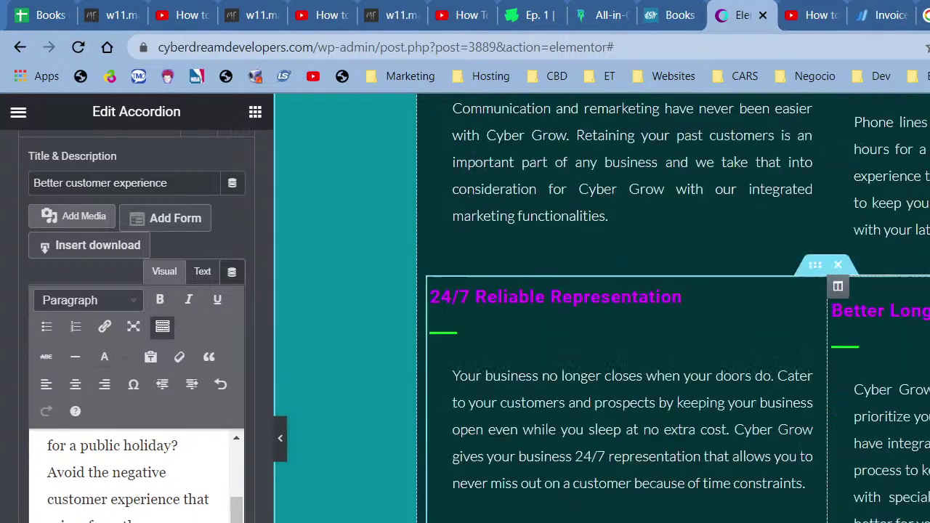
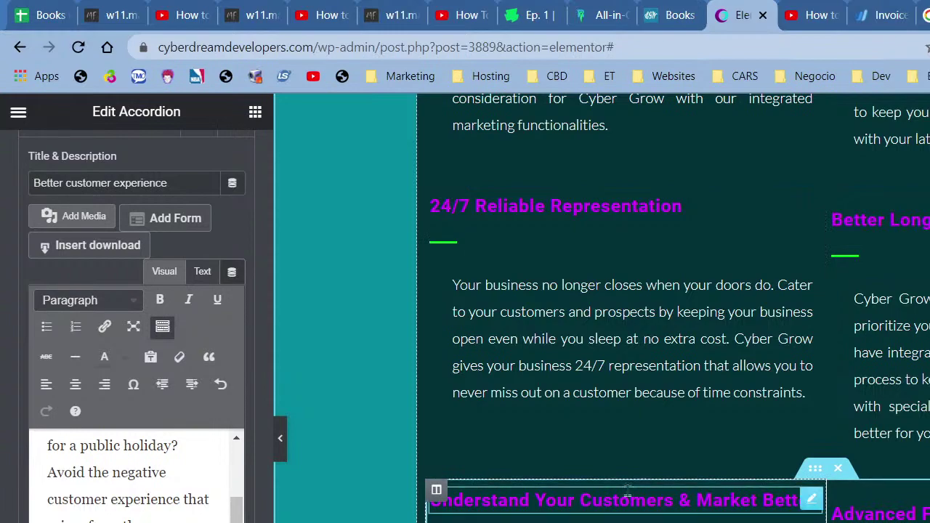
pyautogui.scroll(-4, 719, 510)
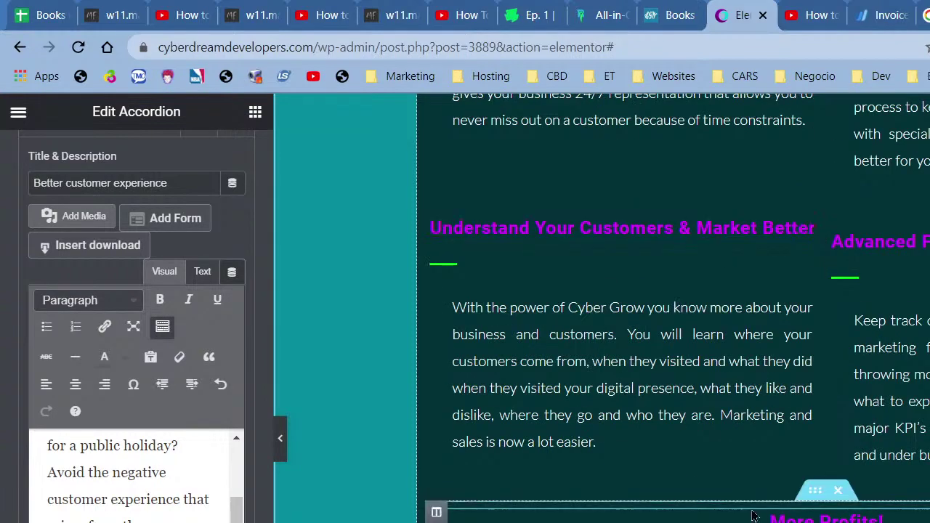
pyautogui.scroll(5, 752, 517)
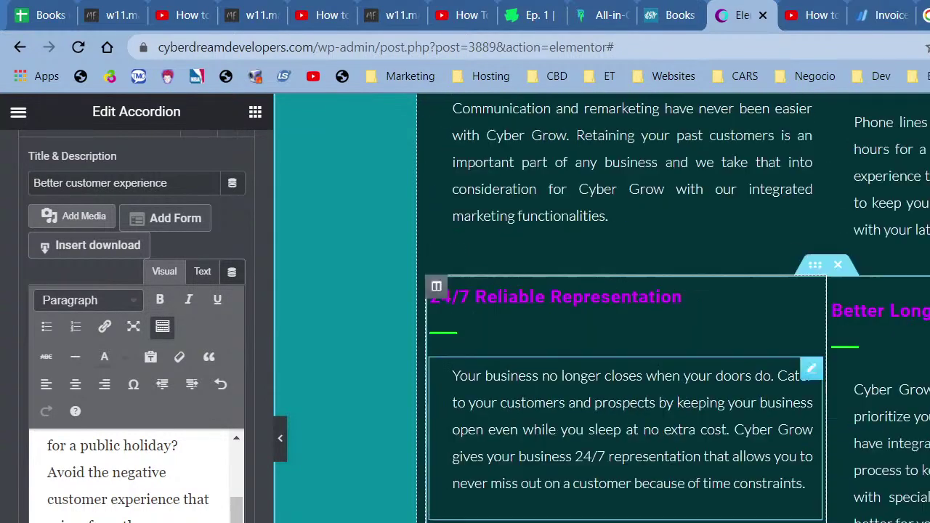
pyautogui.scroll(-5, 847, 511)
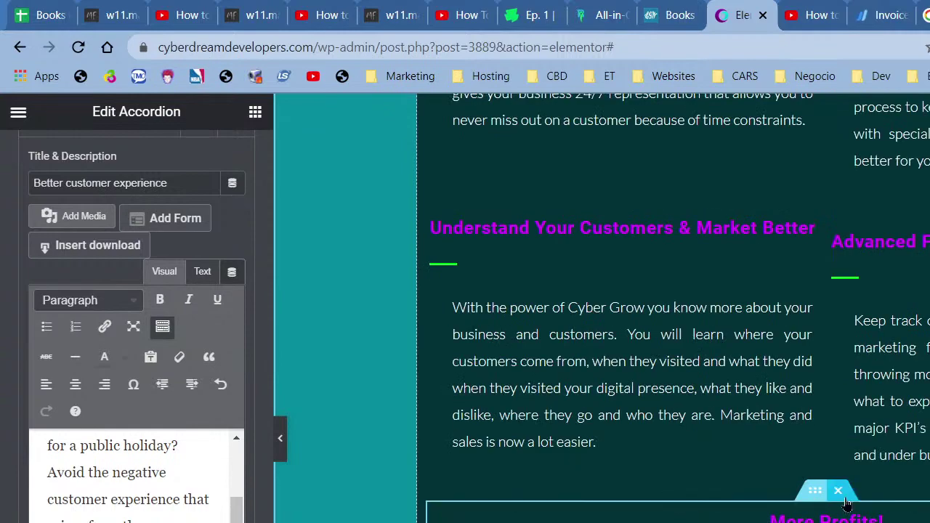
pyautogui.click(815, 491)
# Step: Delete the inner sections starting with "Better Marketing Opportunities" and "Impoved Brand Recognition" from the Cyber Grow benefits section
pyautogui.scroll(10, 770, 509)
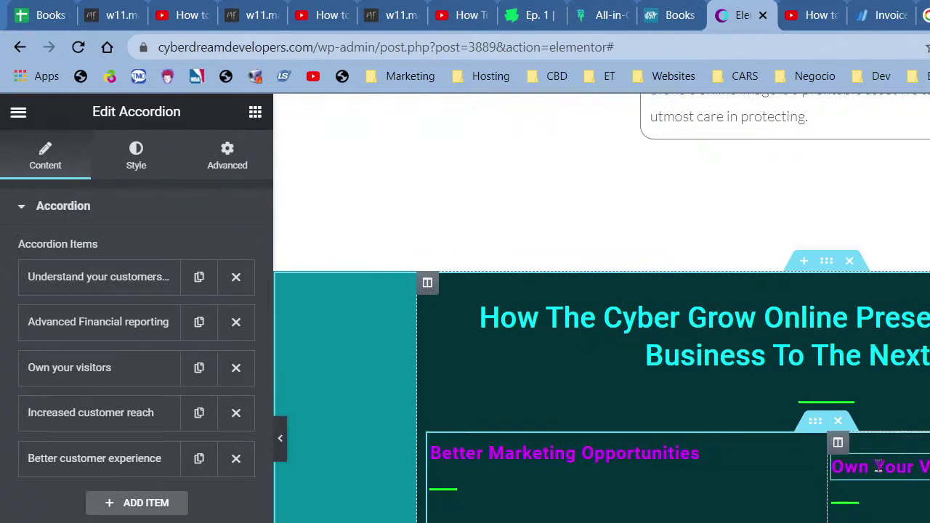
pyautogui.scroll(-10, 880, 467)
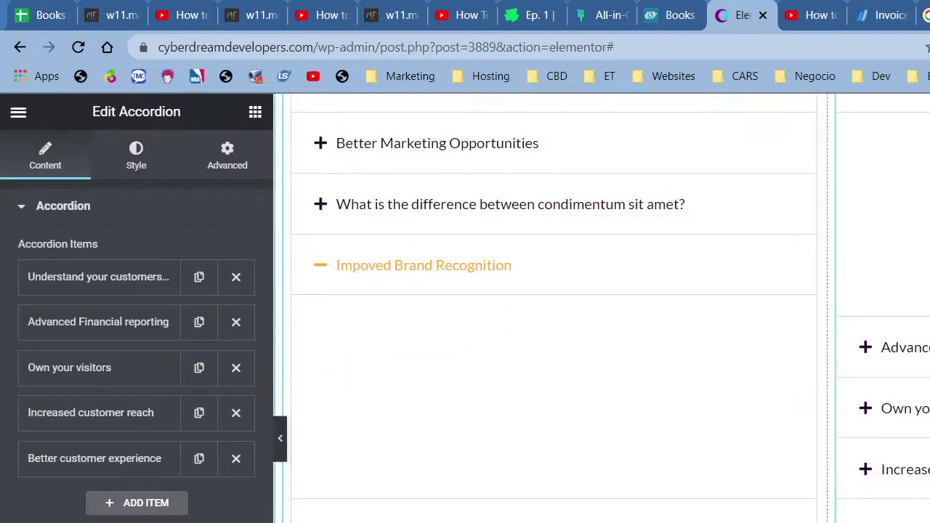
pyautogui.scroll(10, 872, 443)
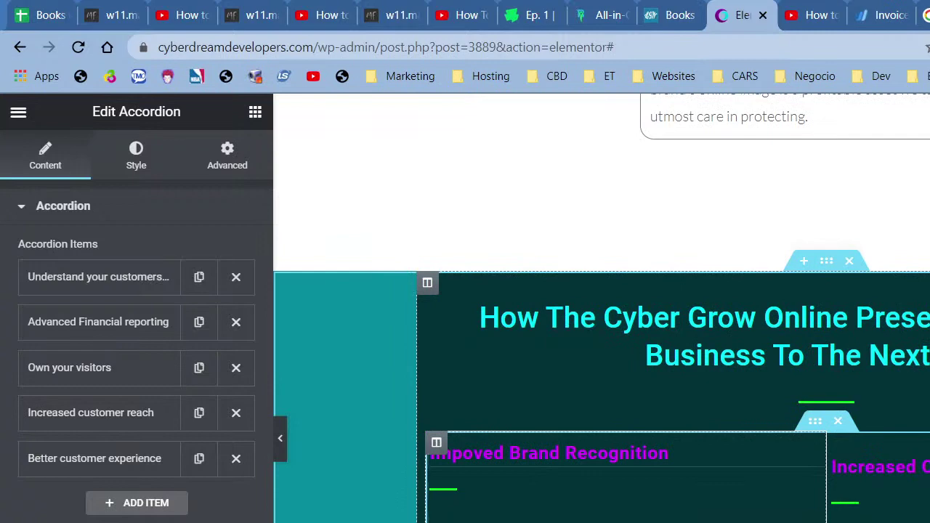
pyautogui.click(590, 501)
pyautogui.scroll(-10, 590, 492)
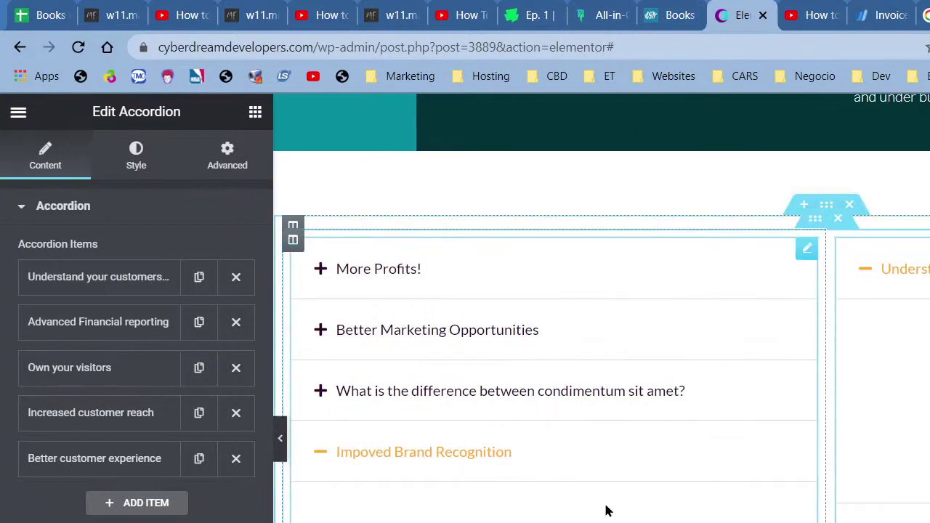
pyautogui.scroll(5, 602, 309)
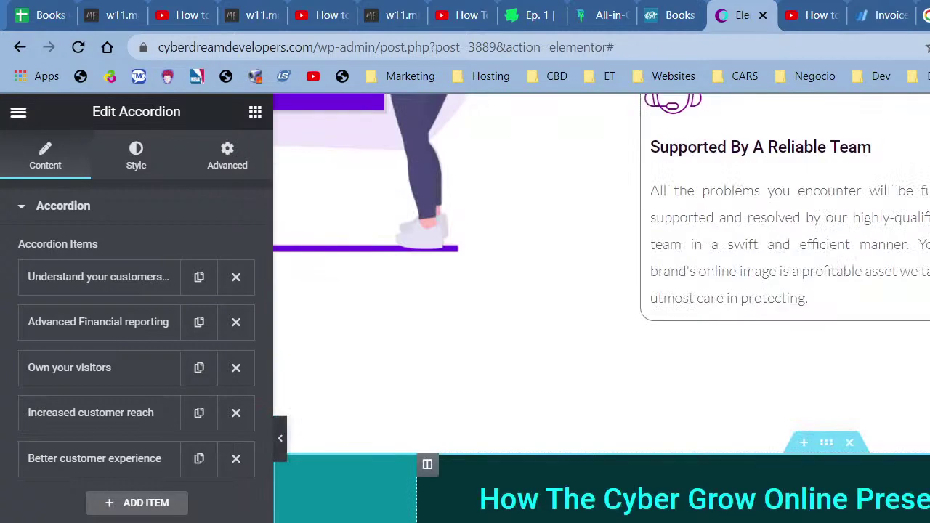
pyautogui.scroll(-3, 602, 309)
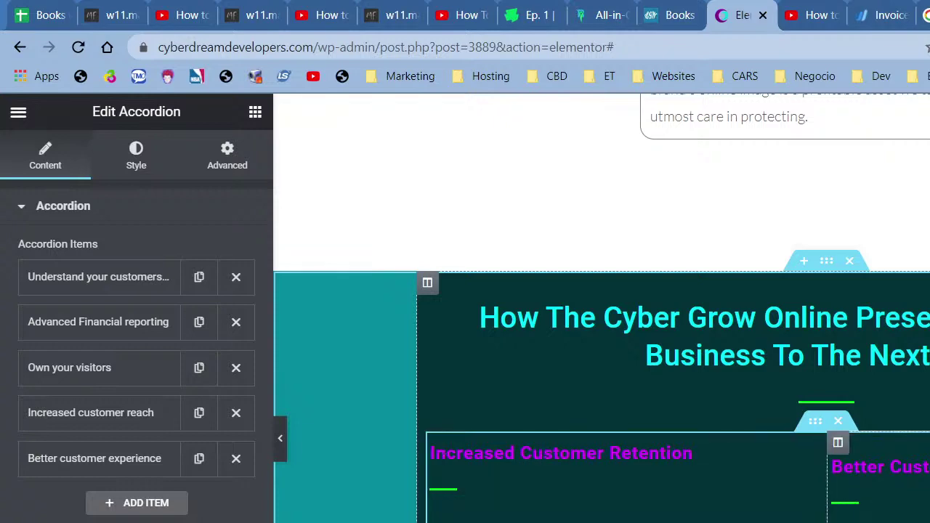
# Step: Copy the "Increased customer retention" heading text into the title of the first-column accordion's fifth item
pyautogui.scroll(-5, 915, 497)
pyautogui.scroll(-6, 901, 509)
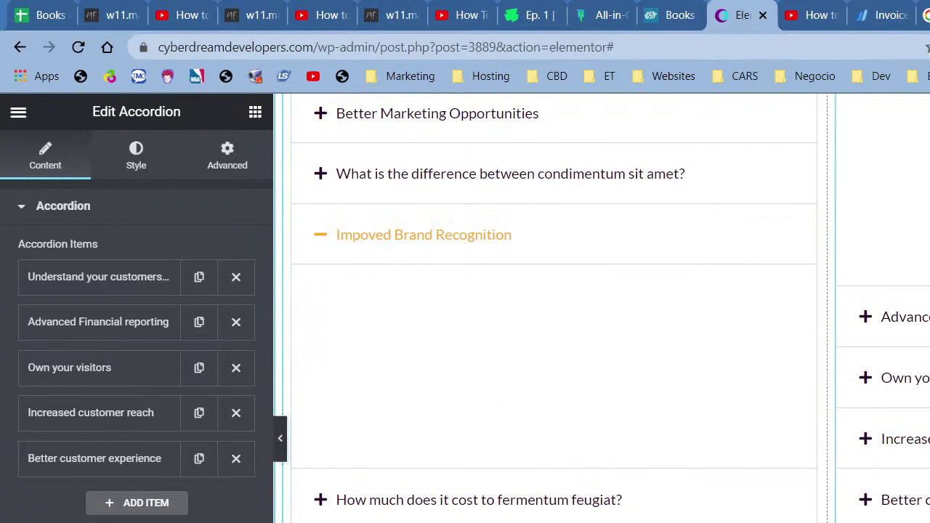
pyautogui.scroll(3, 552, 306)
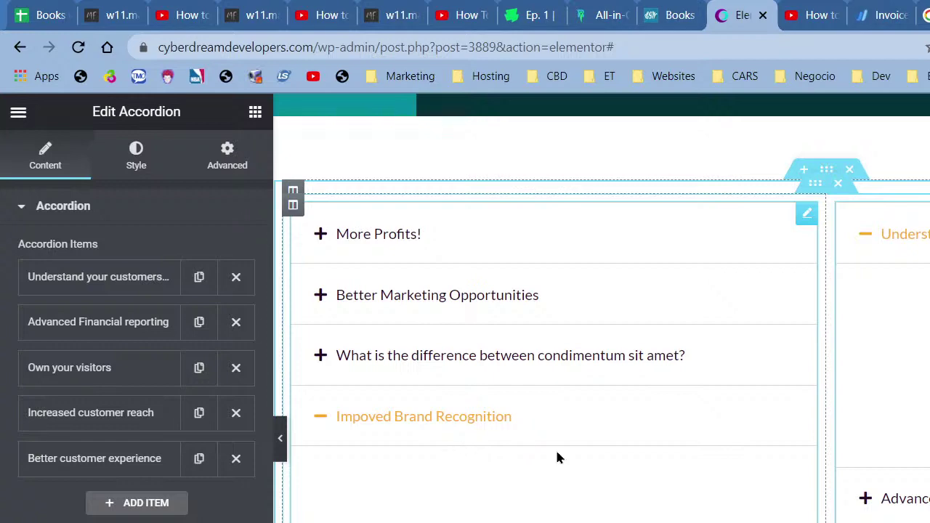
pyautogui.scroll(1, 552, 305)
pyautogui.scroll(8, 573, 407)
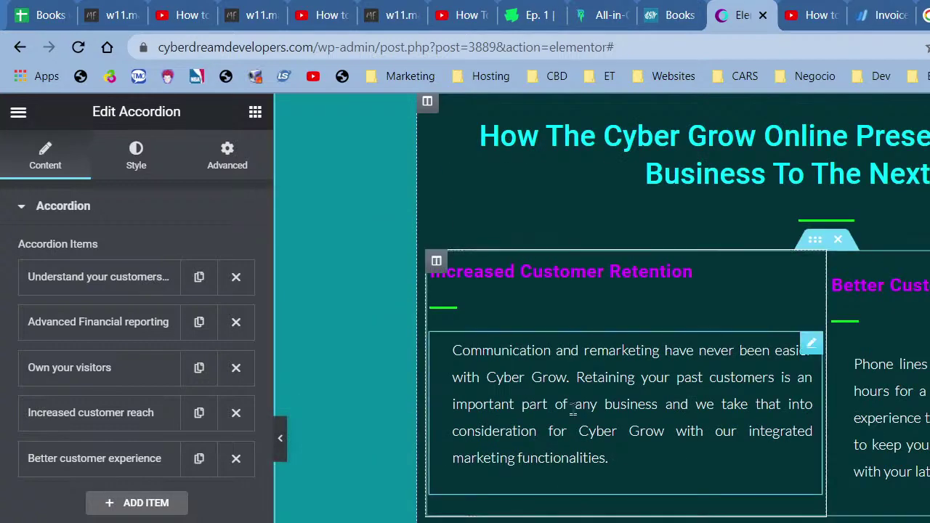
pyautogui.click(574, 273)
pyautogui.moveTo(23, 271); pyautogui.dragTo(167, 331)
pyautogui.hotkey('ctrl', 'c')
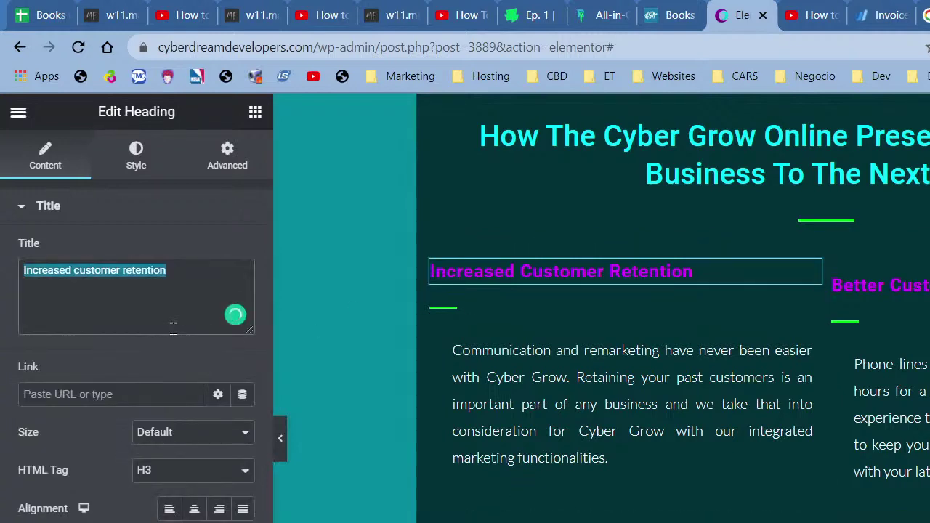
pyautogui.scroll(-8, 326, 376)
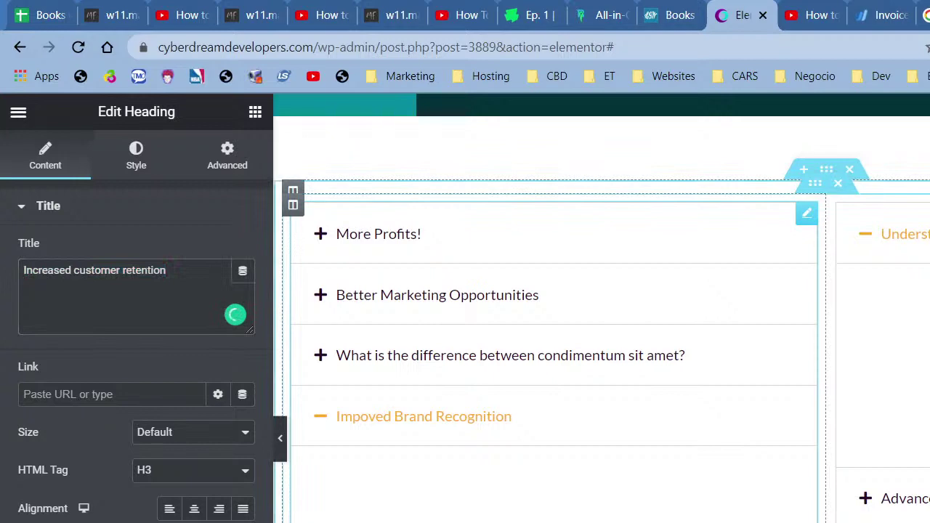
pyautogui.click(124, 465)
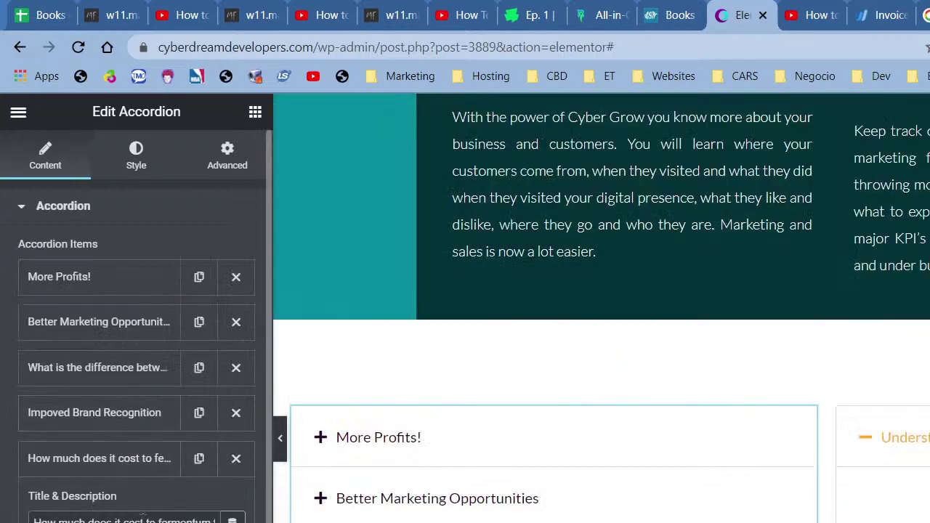
pyautogui.hotkey('ctrl', 'a')
pyautogui.hotkey('ctrl', 'v')
# Step: Copy the "Increased Customer Retention" paragraph into the description of the "Increased customer retention" accordion item
pyautogui.scroll(10, 575, 422)
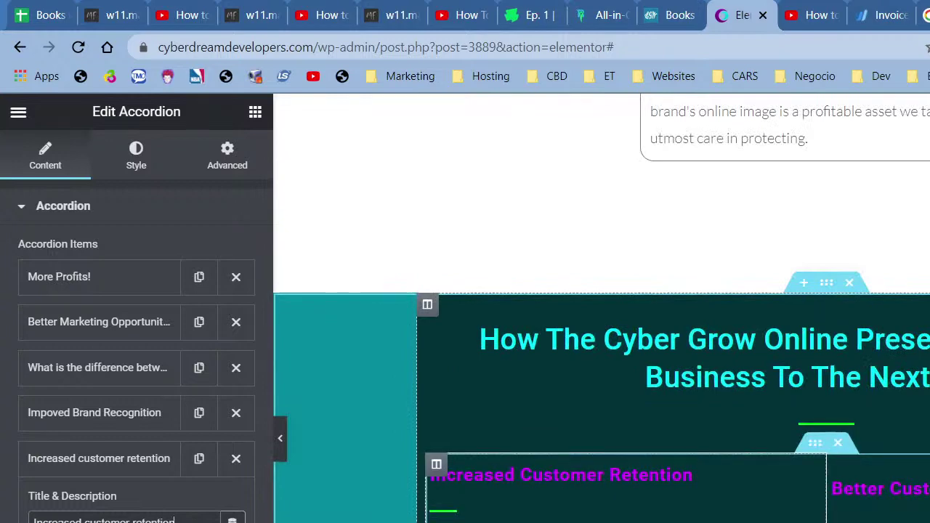
pyautogui.click(575, 518)
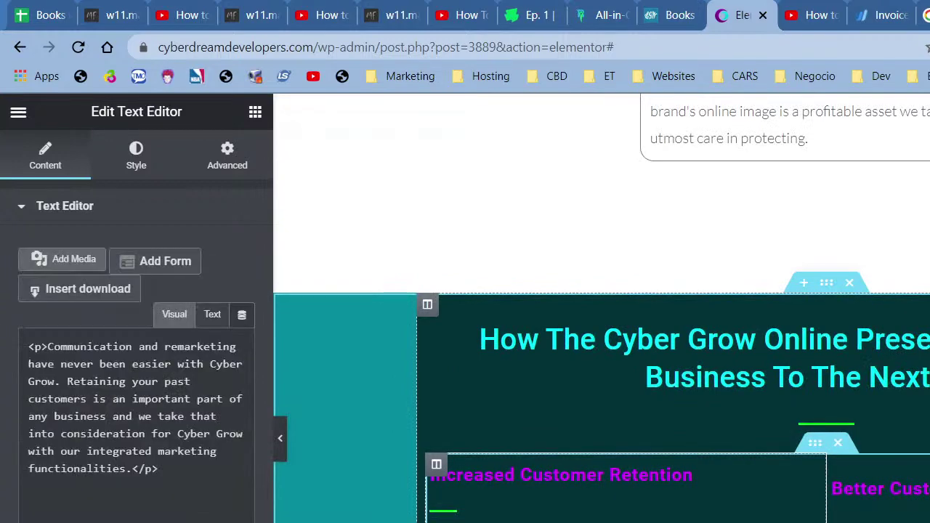
pyautogui.hotkey('ctrl', 'a')
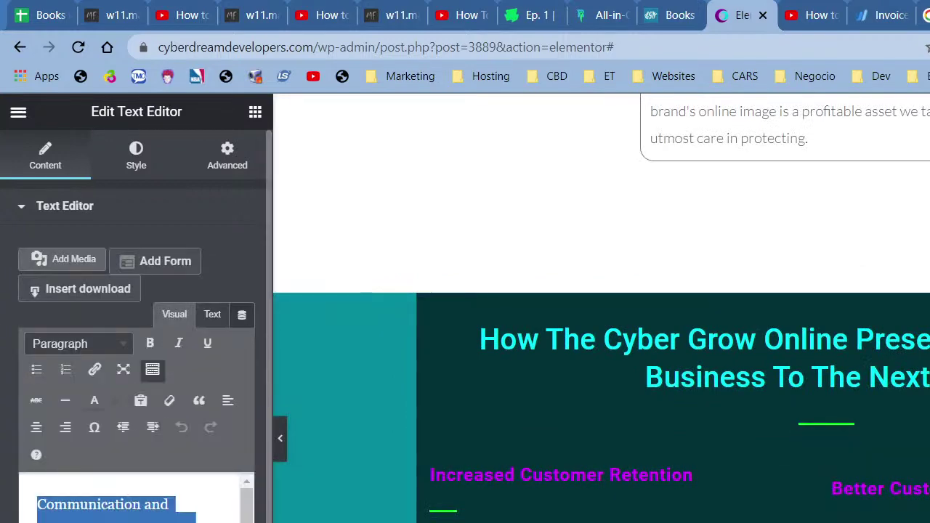
pyautogui.scroll(-10, 602, 308)
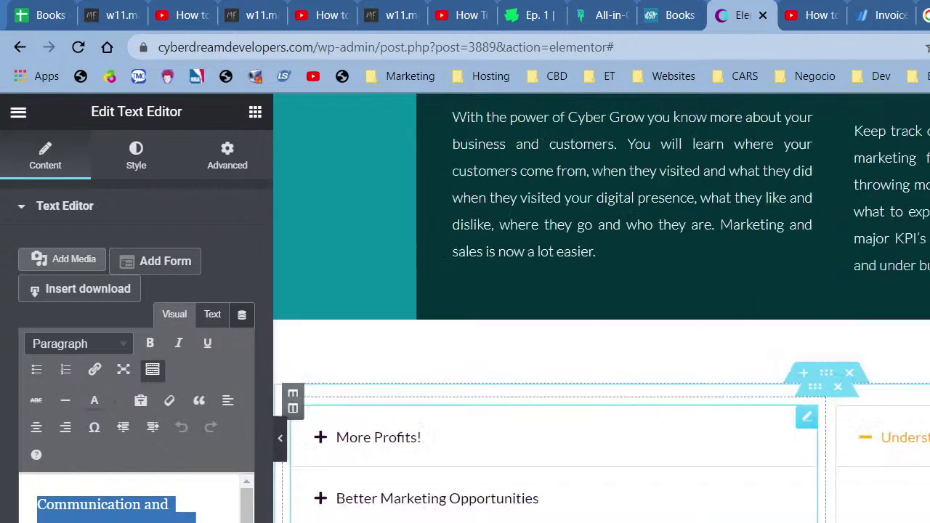
pyautogui.click(378, 256)
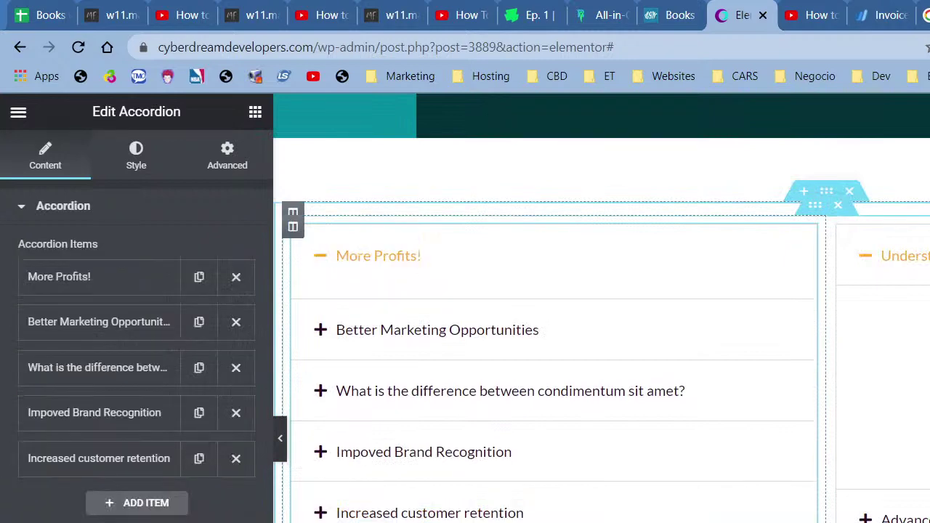
pyautogui.click(120, 465)
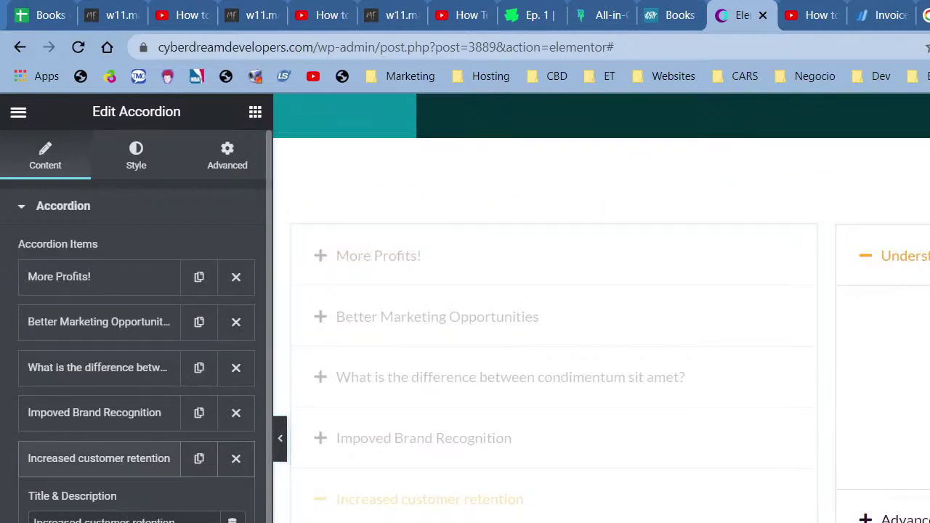
pyautogui.scroll(-5, 135, 327)
pyautogui.hotkey('ctrl', 'a')
pyautogui.hotkey('ctrl', 'v')
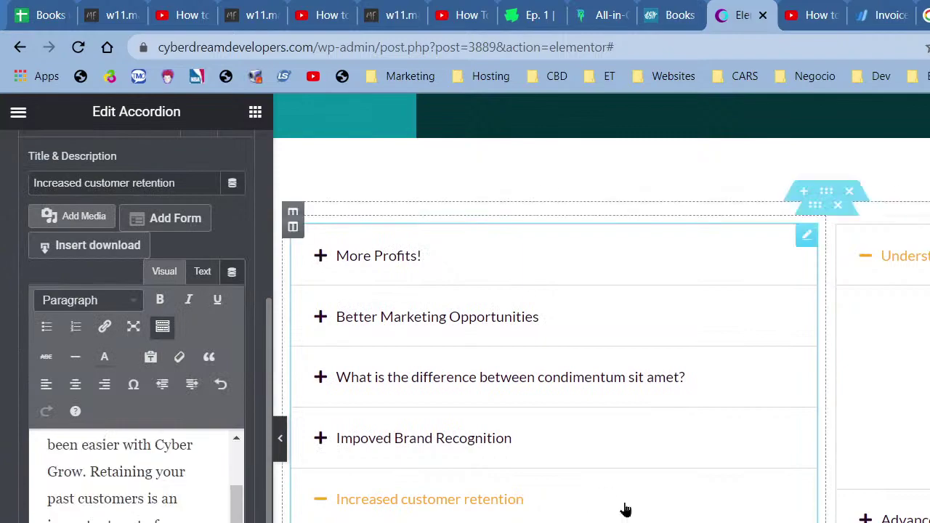
# Step: Delete the inner section starting with "Increased Customer Retention" from the Cyber Grow benefits section
pyautogui.scroll(10, 743, 474)
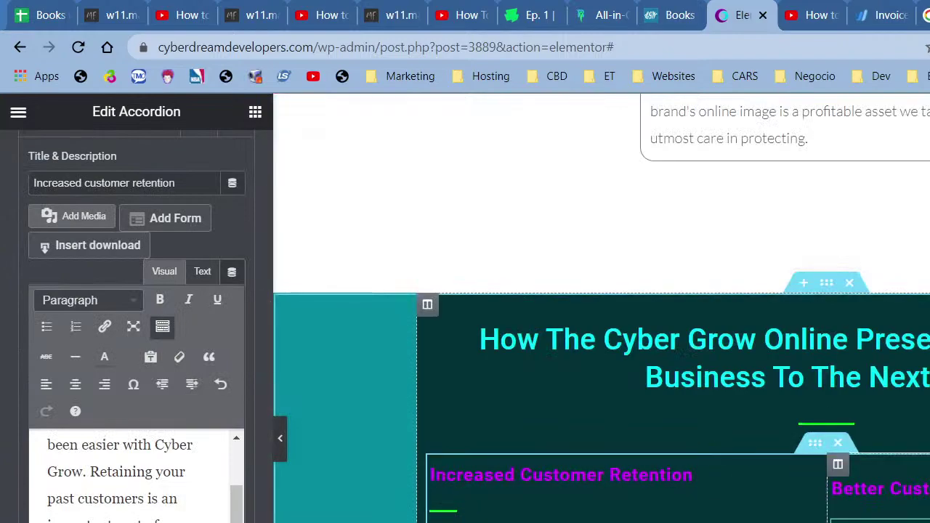
pyautogui.scroll(-12, 872, 508)
pyautogui.scroll(-5, 602, 309)
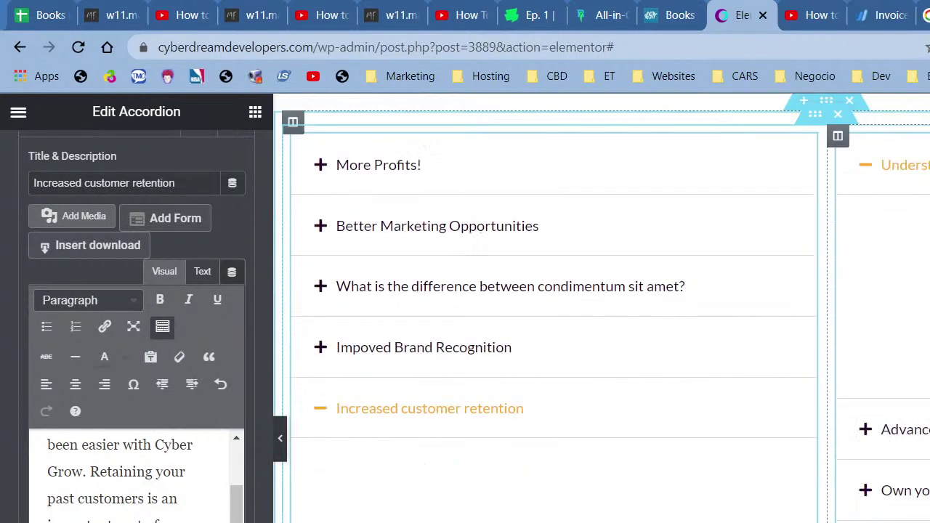
pyautogui.scroll(12, 602, 308)
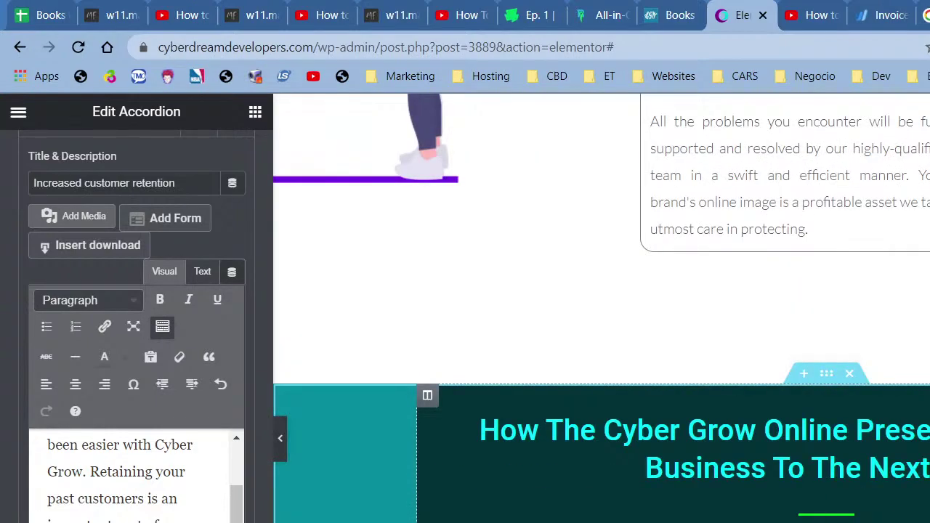
pyautogui.click(427, 395)
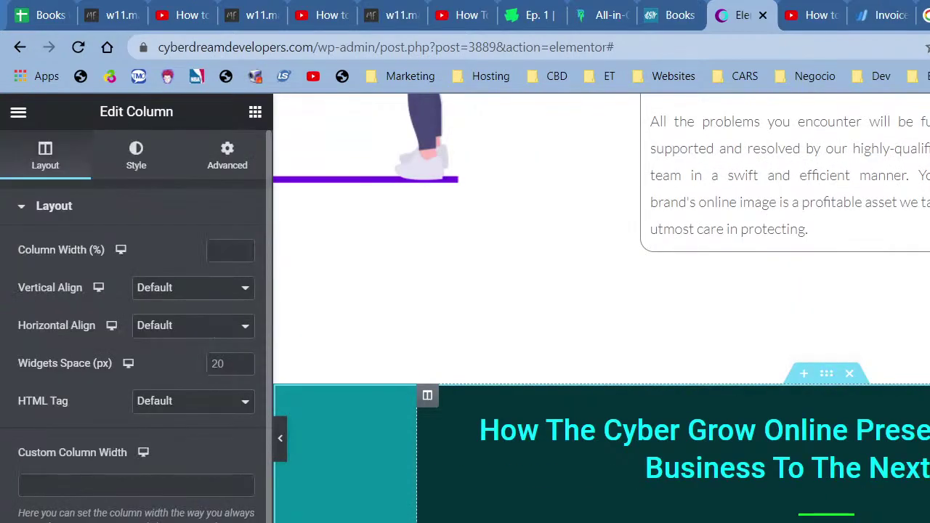
pyautogui.press('Delete')
pyautogui.scroll(-3, 601, 308)
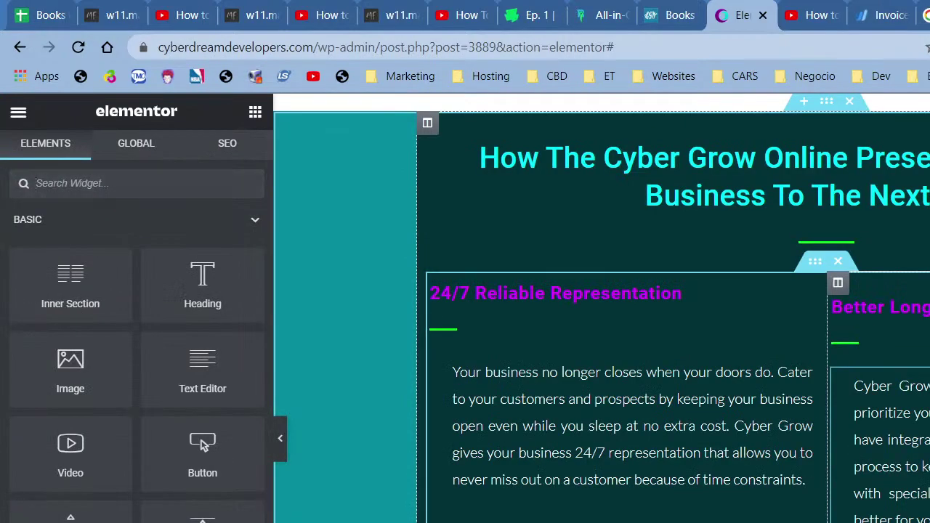
# Step: Copy the "Better long-term growth" heading text into the title of the first-column accordion's third item
pyautogui.click(880, 308)
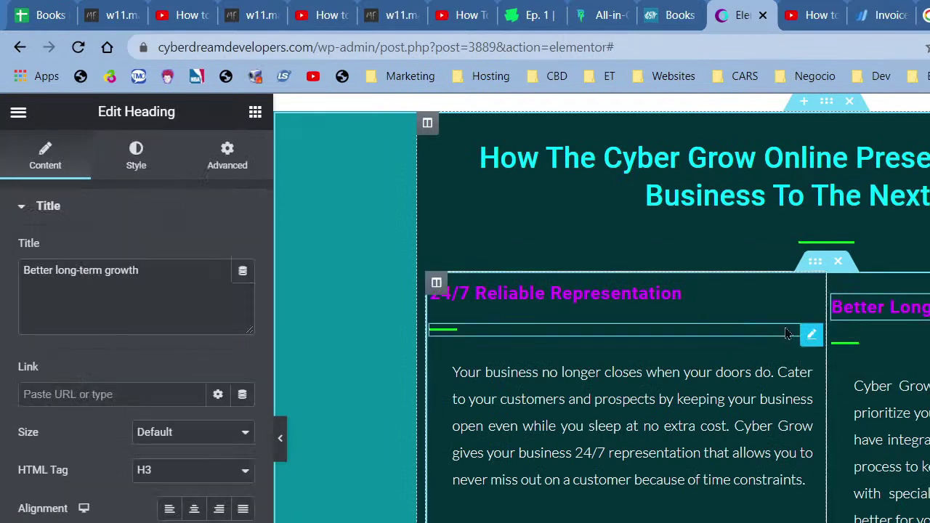
pyautogui.tripleClick(183, 329)
pyautogui.hotkey('ctrl', 'c')
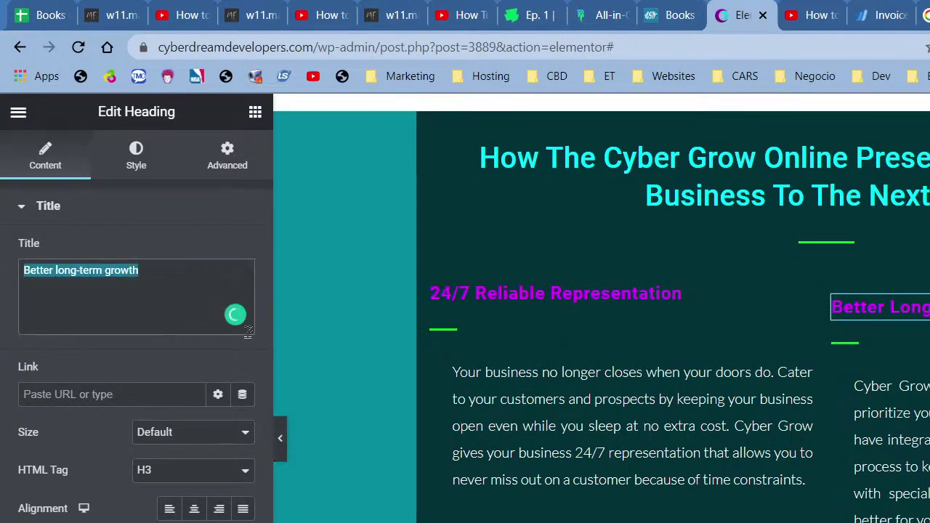
pyautogui.scroll(-10, 528, 473)
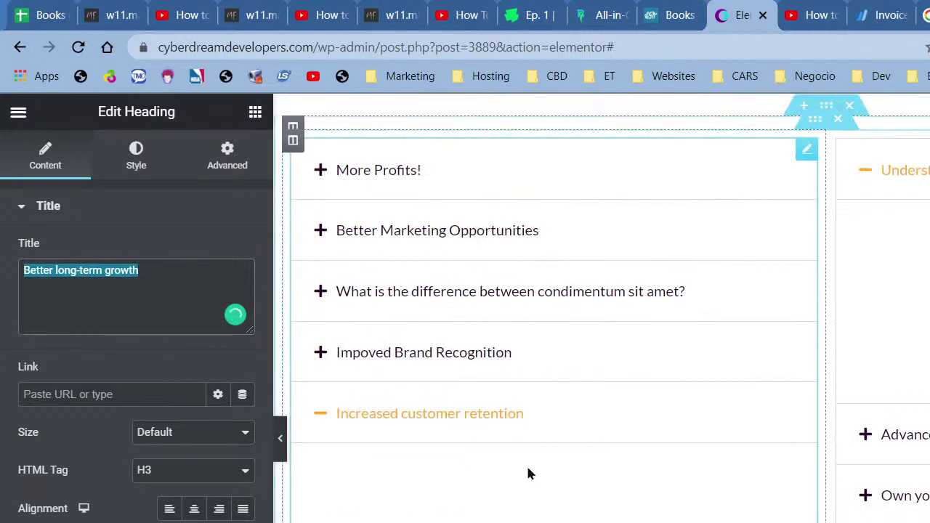
pyautogui.click(519, 290)
pyautogui.click(118, 380)
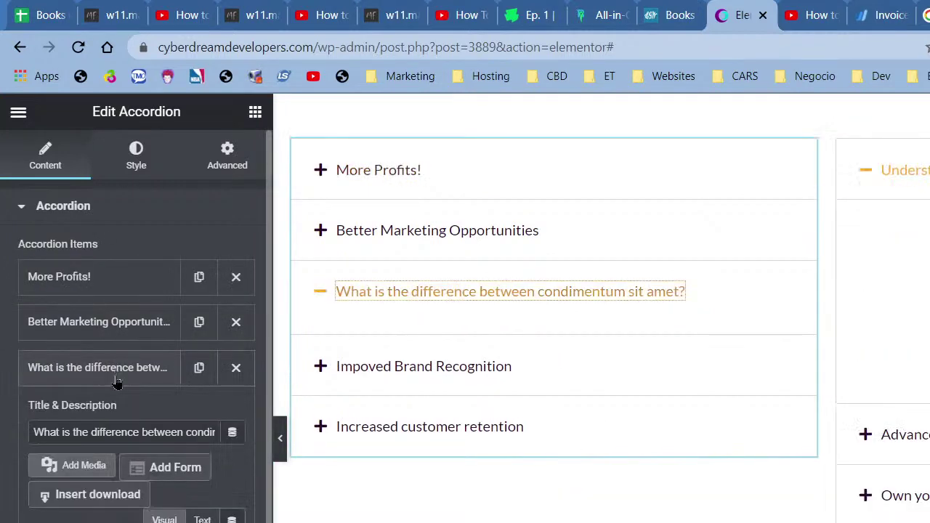
pyautogui.tripleClick(134, 434)
pyautogui.hotkey('ctrl', 'v')
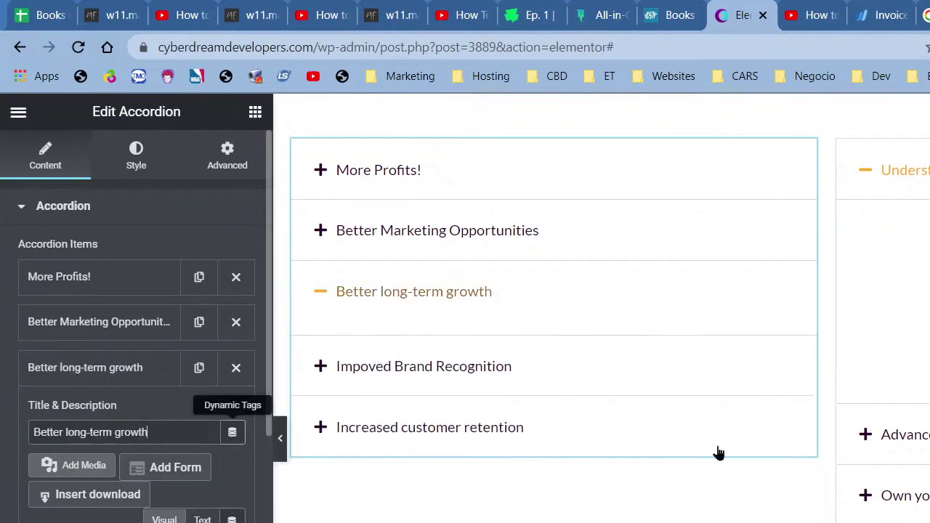
# Step: Copy the paragraph under the "Better long-term growth" heading into the description of the matching accordion item
pyautogui.scroll(10, 778, 404)
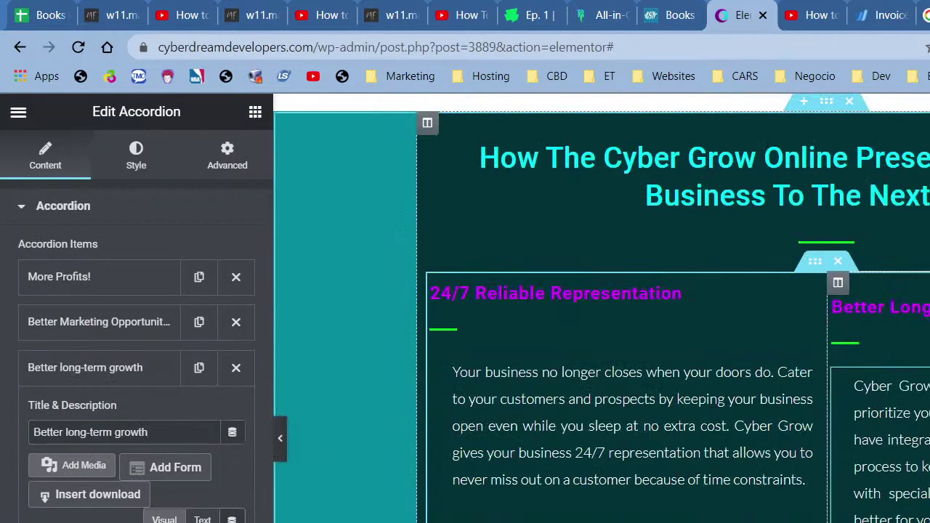
pyautogui.click(836, 426)
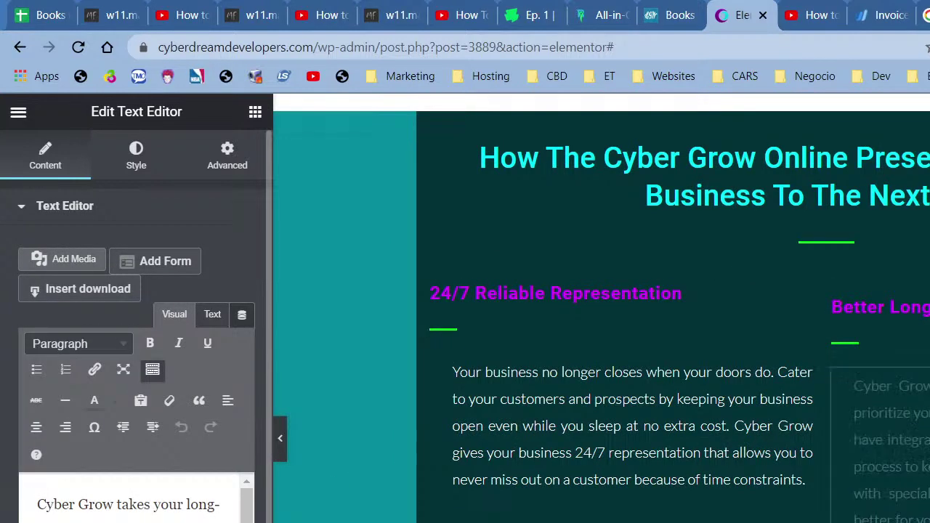
pyautogui.hotkey('ctrl', 'a')
pyautogui.scroll(-5, 683, 512)
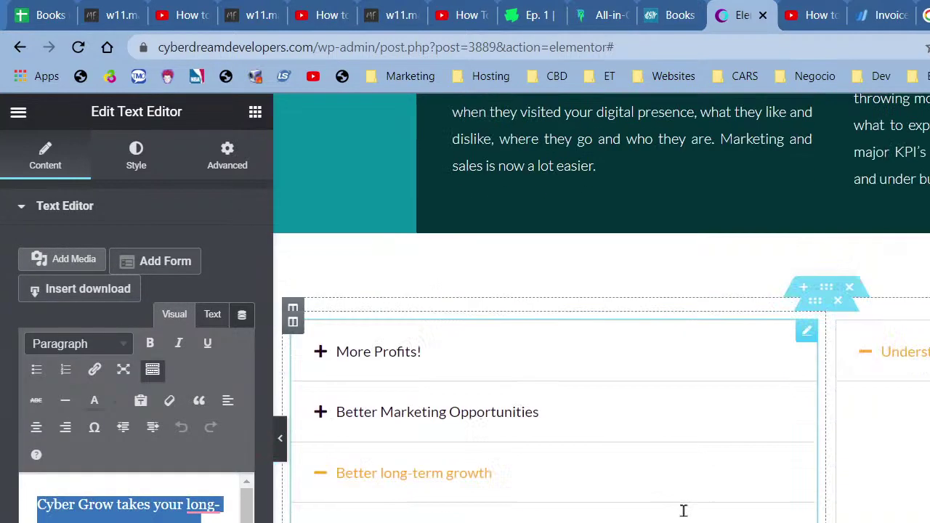
pyautogui.click(450, 444)
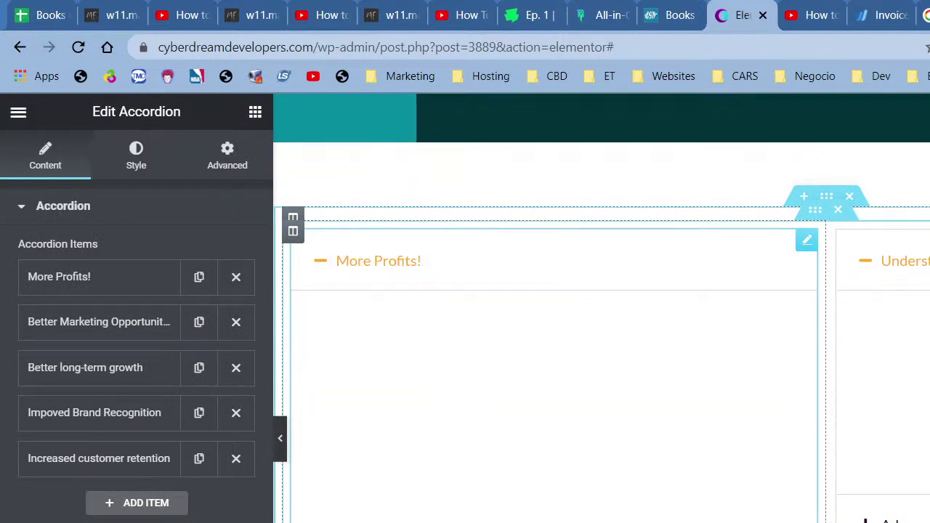
pyautogui.scroll(-3, 602, 308)
pyautogui.click(125, 378)
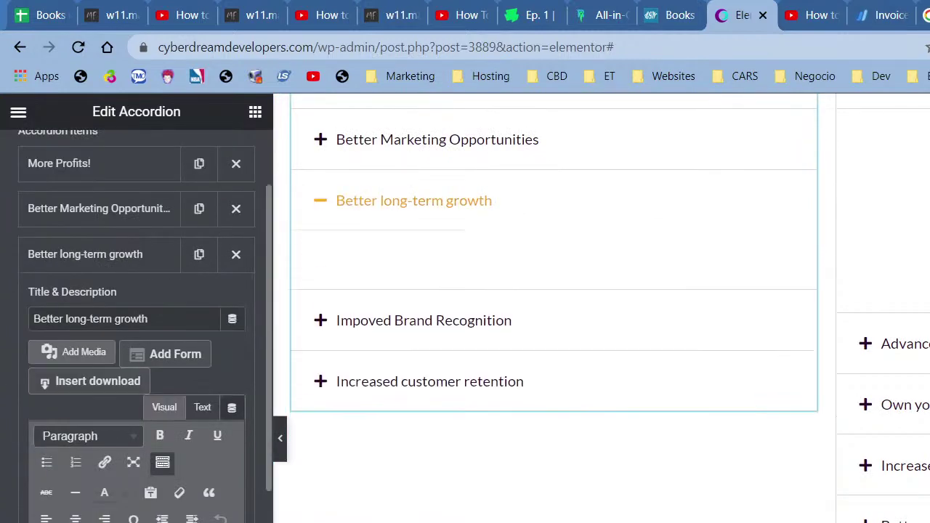
pyautogui.scroll(3, 499, 492)
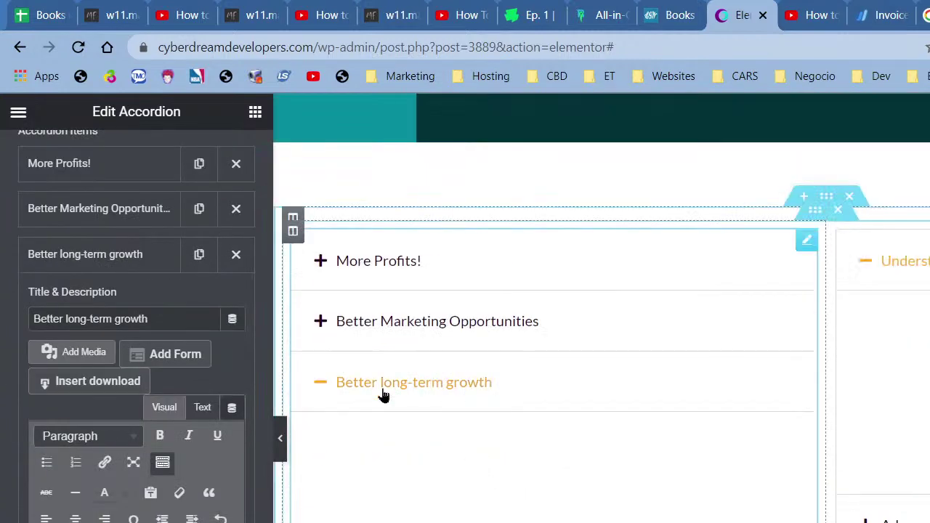
# Step: Add a sixth item to the second-column accordion and copy the "24/7 reliable representation" heading text into its title
pyautogui.scroll(10, 699, 501)
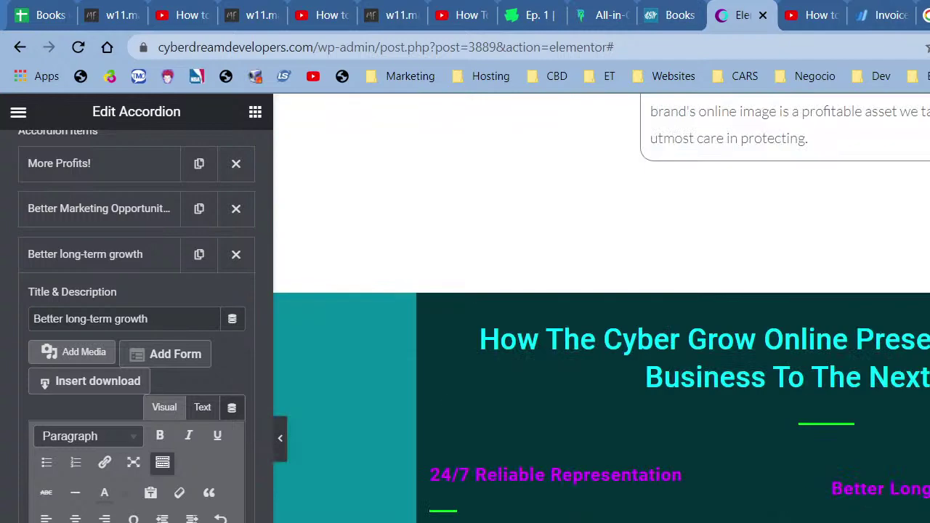
pyautogui.click(670, 479)
pyautogui.tripleClick(138, 292)
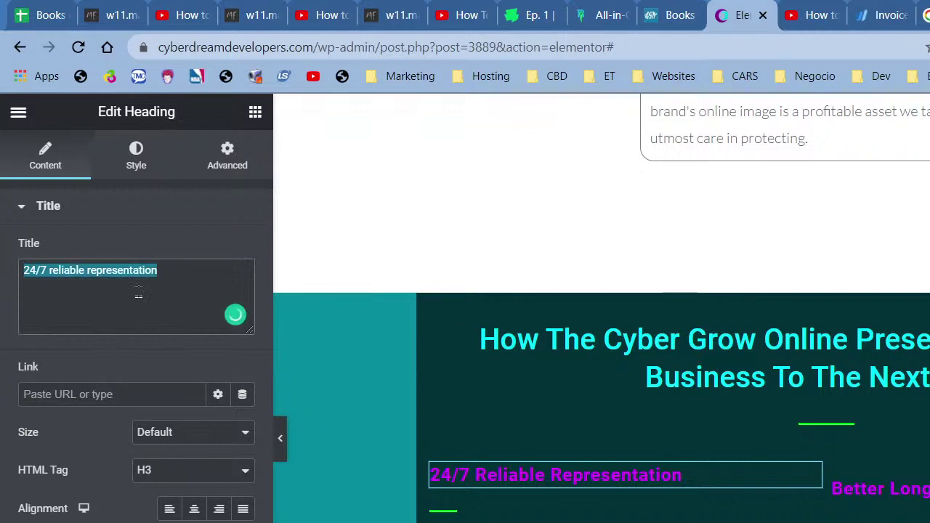
pyautogui.scroll(-10, 836, 465)
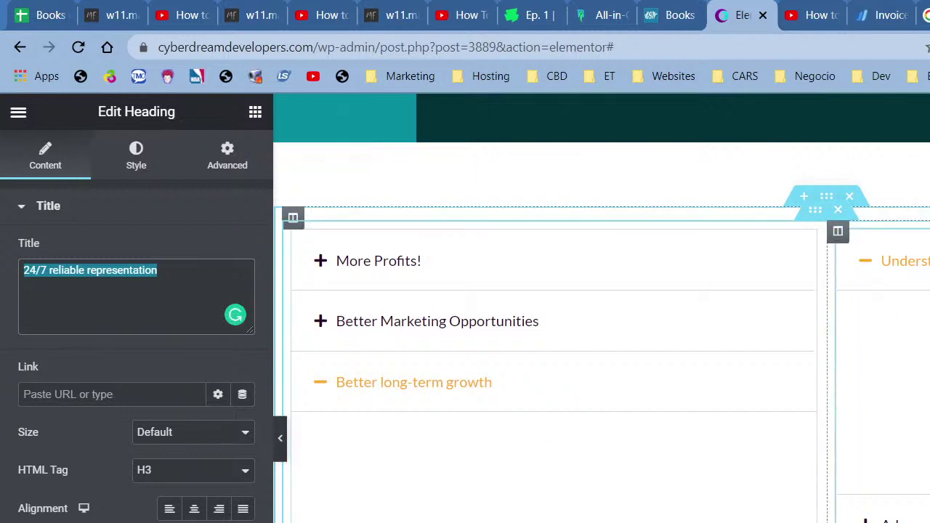
pyautogui.click(905, 520)
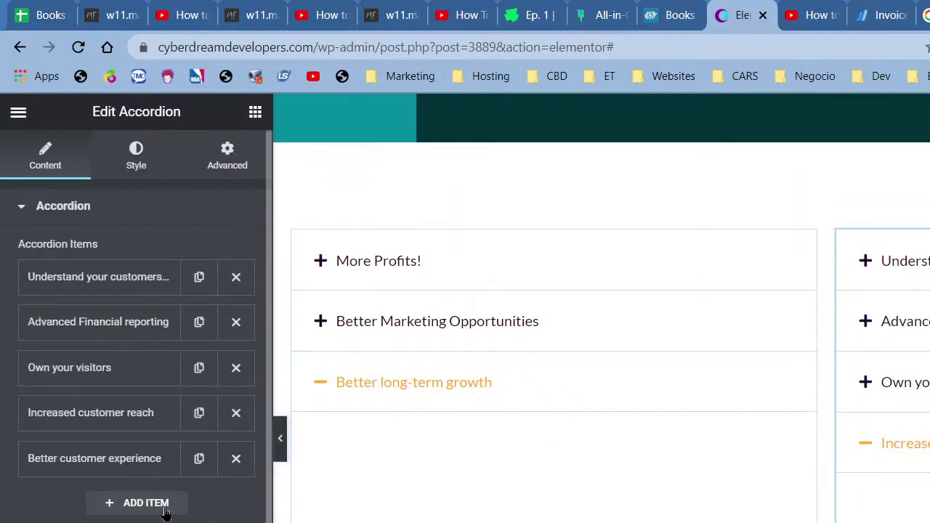
pyautogui.click(164, 511)
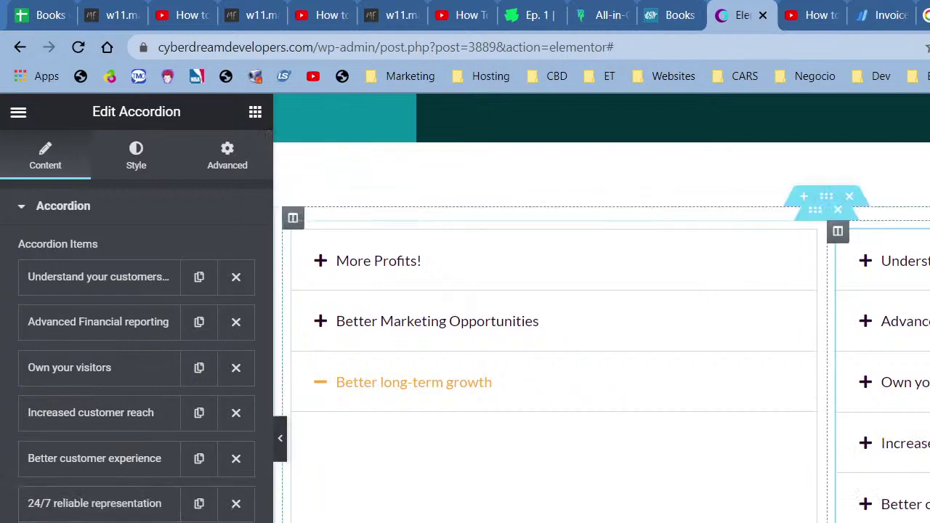
# Step: Copy the "24/7 Reliable Representation" paragraph into the description of the second-column accordion's sixth item
pyautogui.scroll(-10, 601, 308)
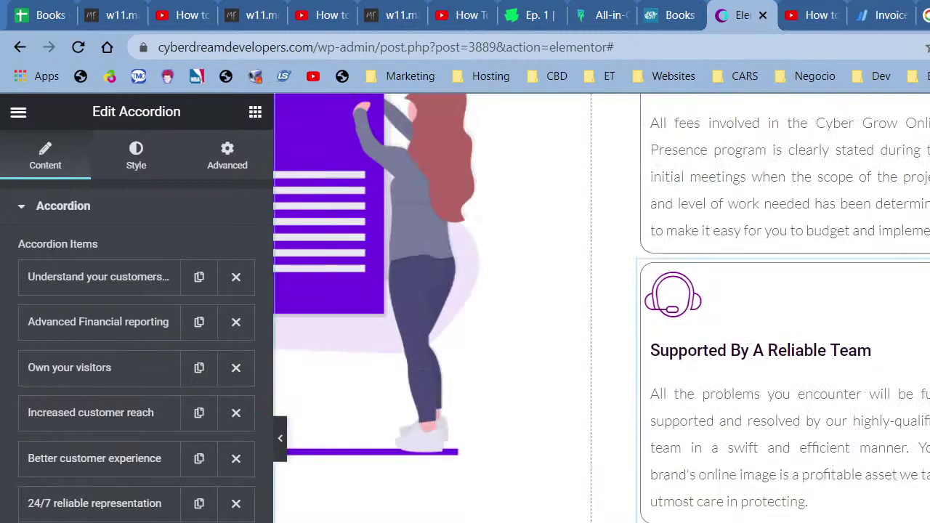
pyautogui.scroll(-5, 488, 467)
pyautogui.click(488, 467)
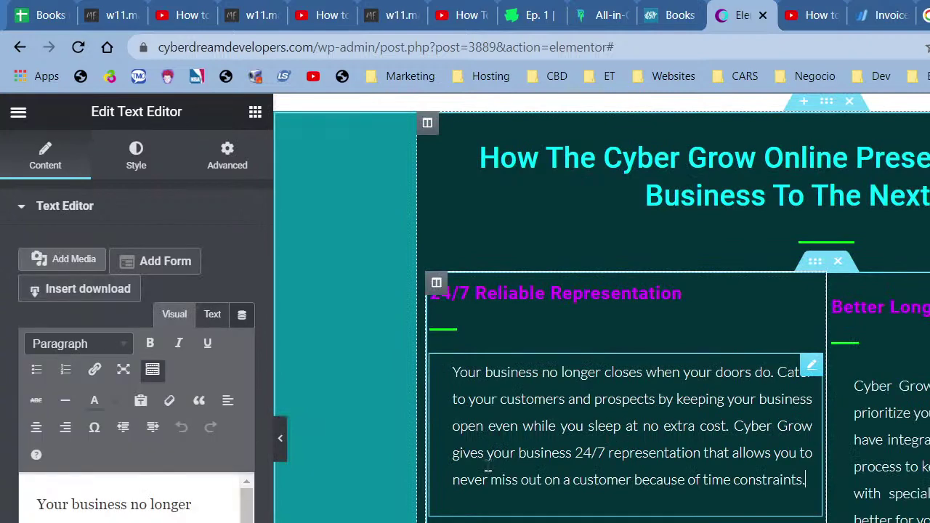
pyautogui.hotkey('ctrl', 'a')
pyautogui.scroll(-5, 489, 467)
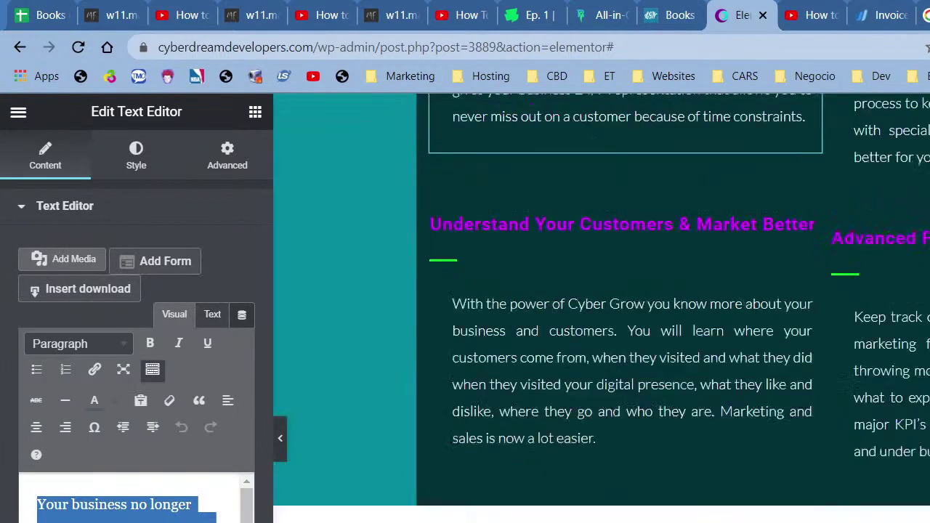
pyautogui.scroll(-6, 602, 308)
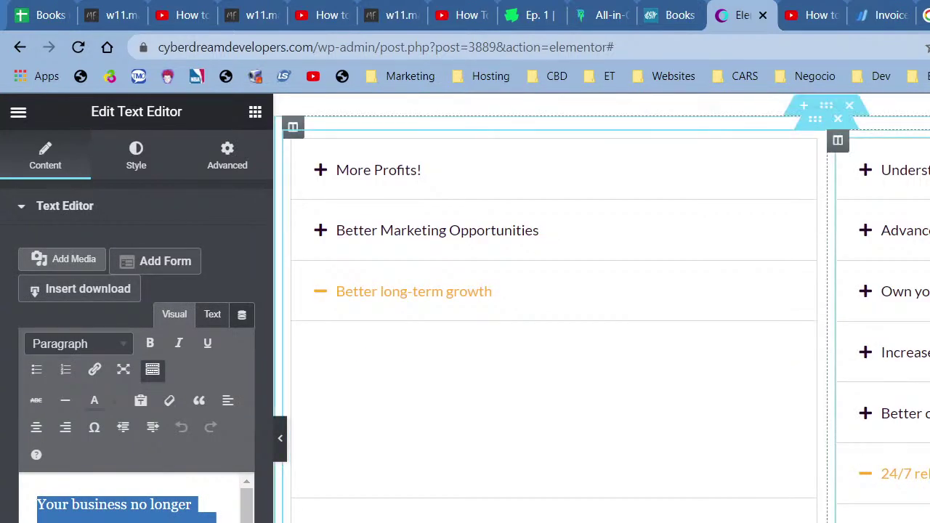
pyautogui.click(905, 473)
pyautogui.click(95, 503)
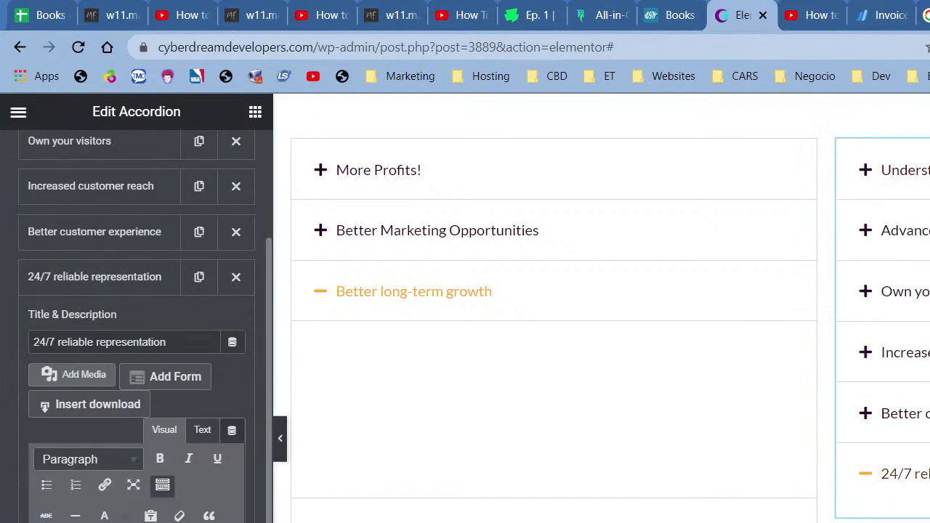
pyautogui.scroll(5, 602, 308)
pyautogui.scroll(3, 617, 305)
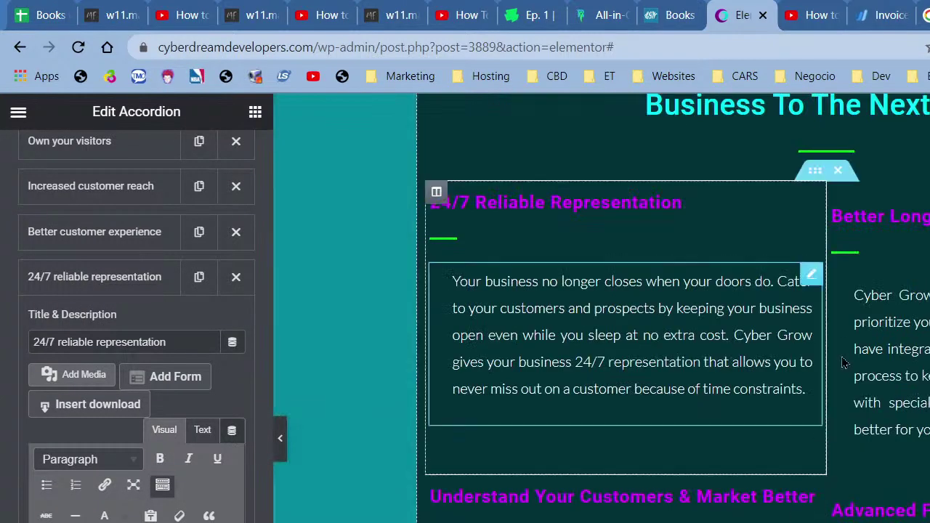
pyautogui.scroll(-5, 602, 308)
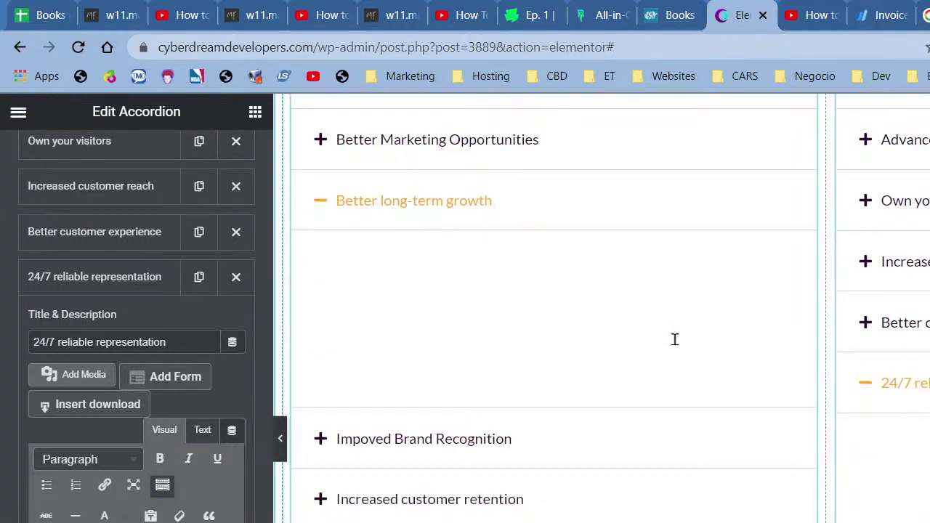
# Step: Copy the paragraph under the original "Better Long-term Growth" heading over the description of the first-column accordion's "Better long-term growth" item
pyautogui.scroll(6, 674, 339)
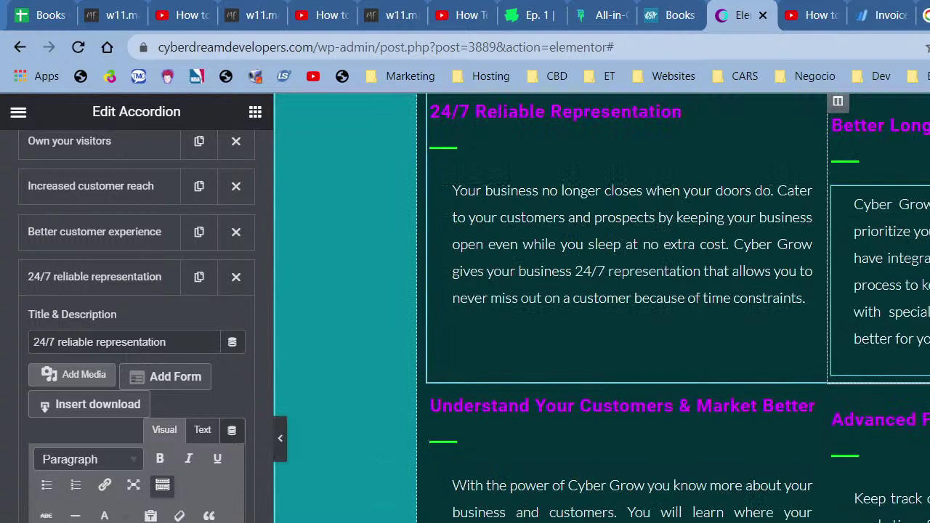
pyautogui.click(891, 271)
pyautogui.hotkey('ctrl', 'a')
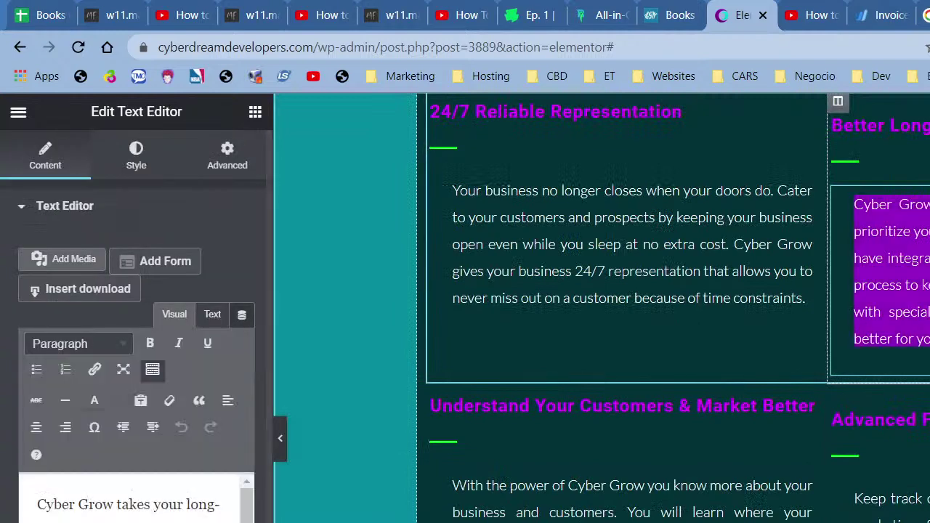
pyautogui.scroll(-5, 712, 425)
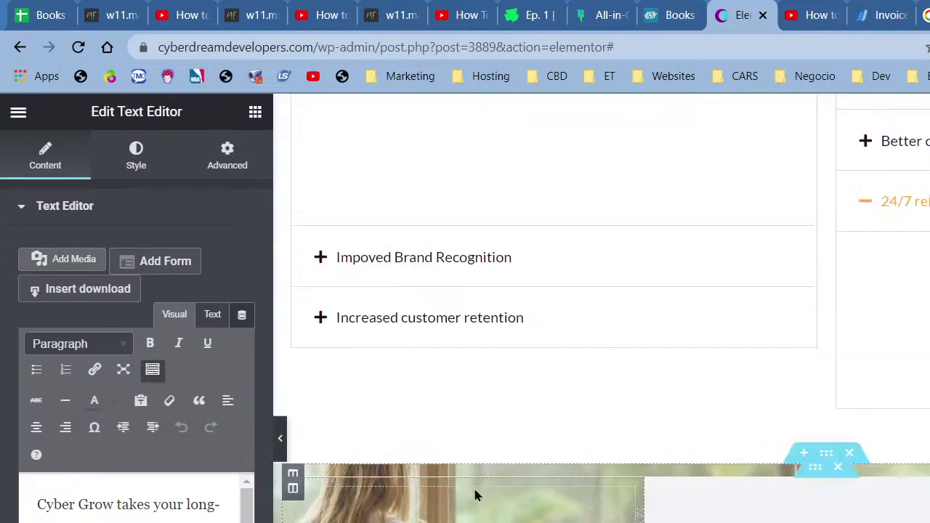
pyautogui.click(413, 163)
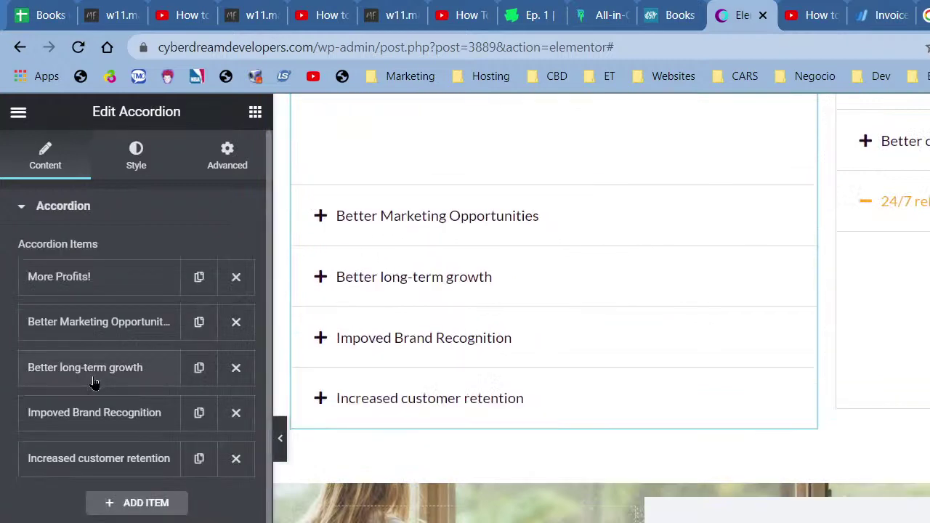
pyautogui.click(93, 368)
pyautogui.scroll(-3, 93, 384)
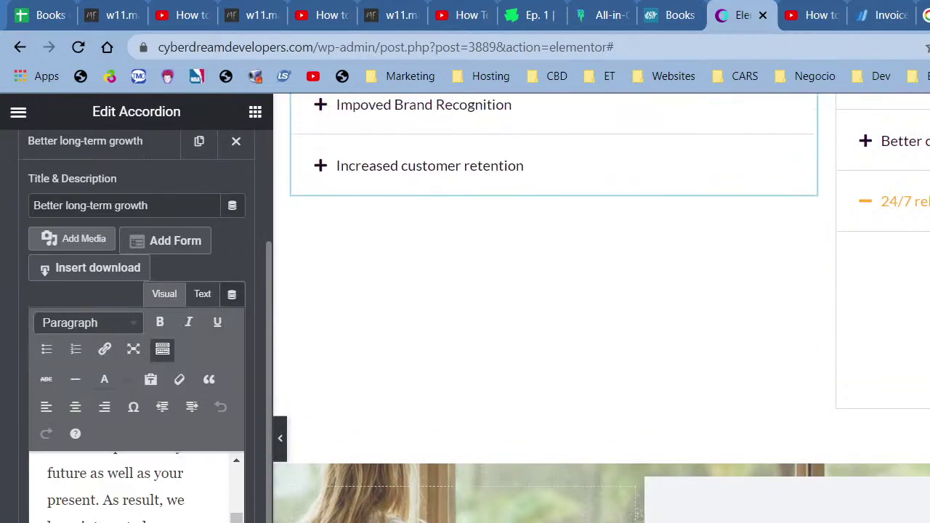
pyautogui.hotkey('ctrl', 'a')
pyautogui.hotkey('ctrl', 'v')
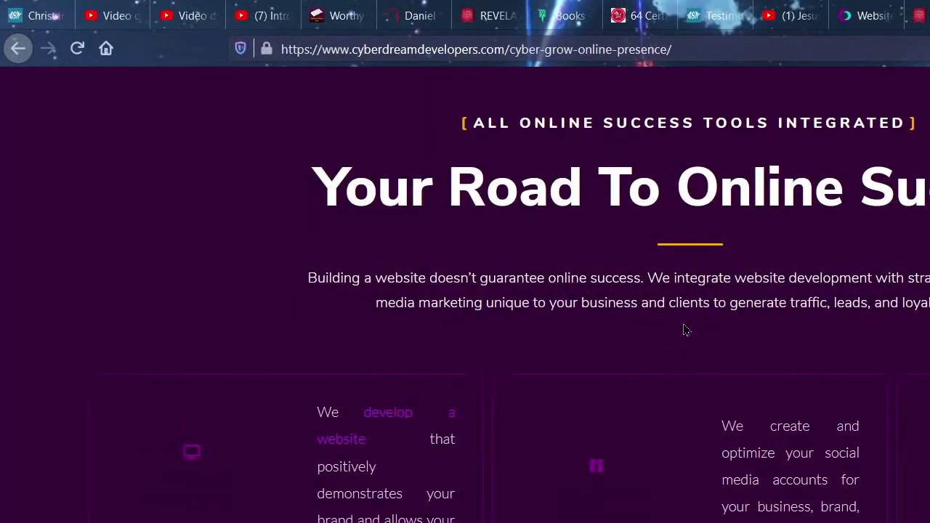
# Step: Check the benefits section on the live page, and delete the "24/7 Reliable Representation" and "Understand Your Customers & Market Better" inner sections in the editor
pyautogui.scroll(-15, 696, 363)
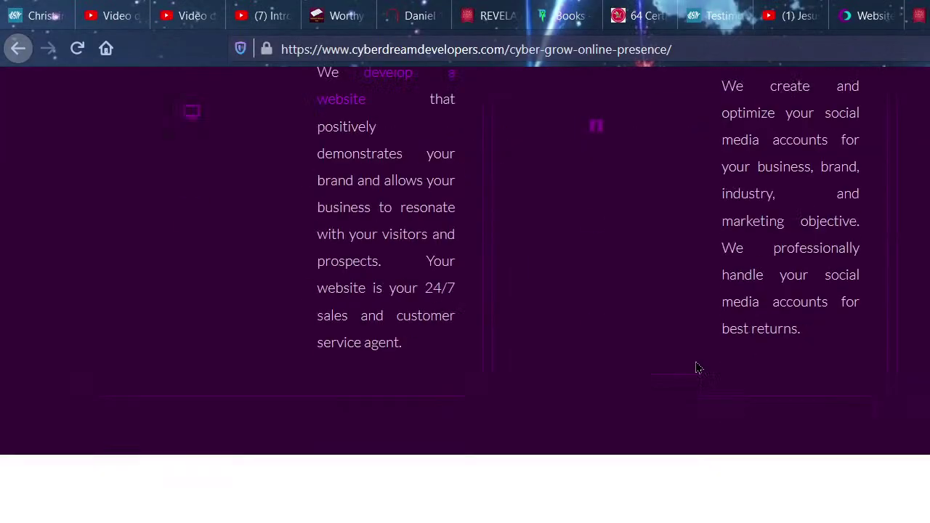
pyautogui.scroll(-10, 695, 361)
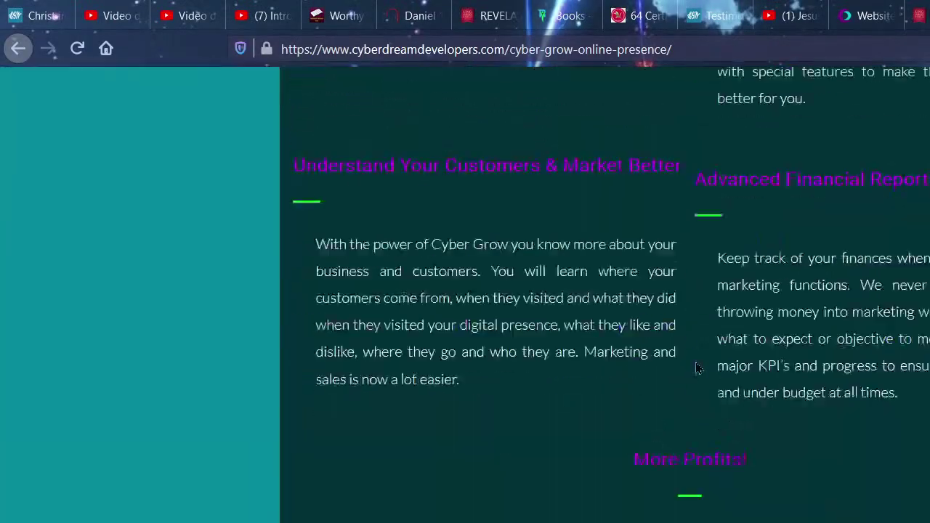
pyautogui.scroll(3, 734, 399)
pyautogui.scroll(10, 735, 399)
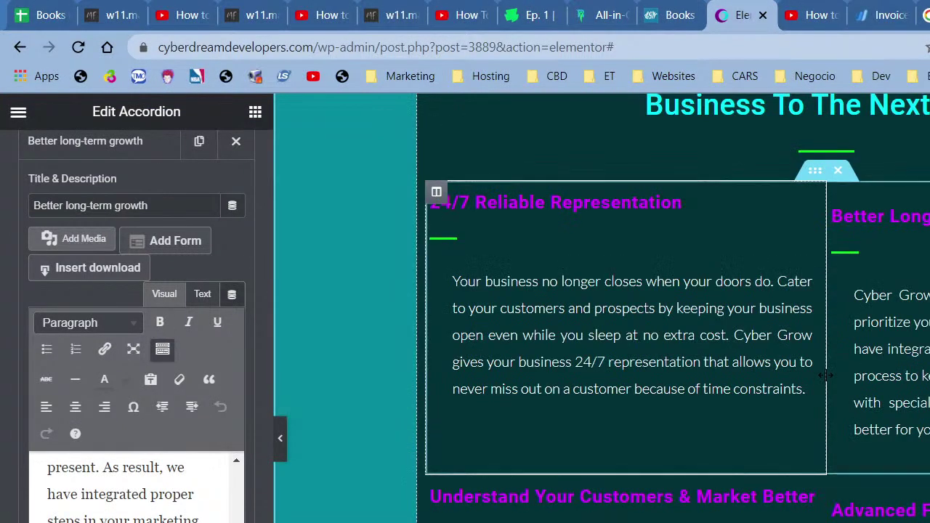
pyautogui.click(841, 182)
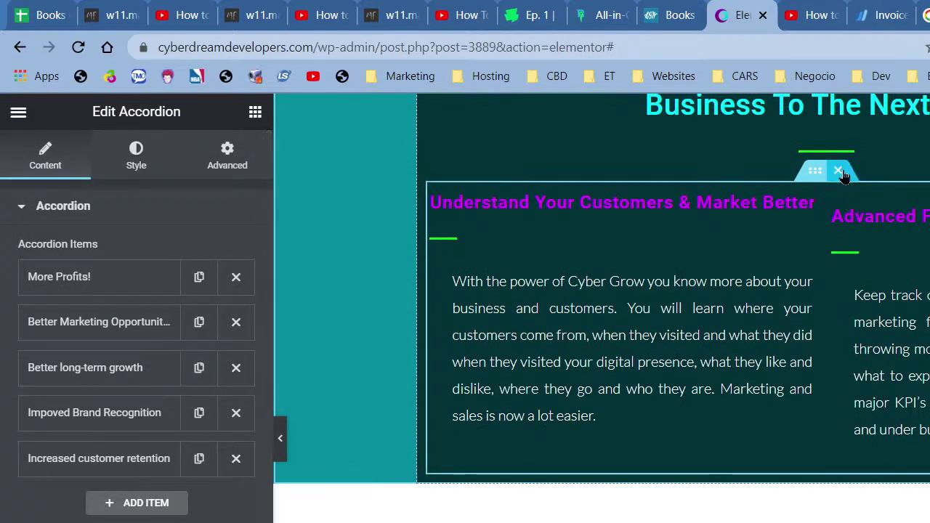
pyautogui.click(841, 172)
pyautogui.scroll(2, 868, 291)
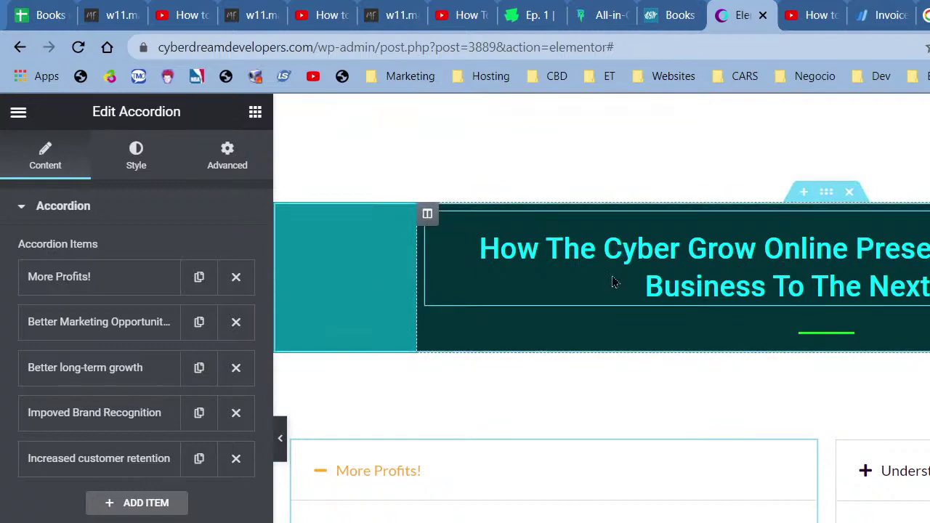
# Step: Add a Heading widget above the two accordions and copy the title text of the existing Cyber Grow section heading
pyautogui.click(254, 112)
pyautogui.moveTo(198, 298); pyautogui.dragTo(836, 434)
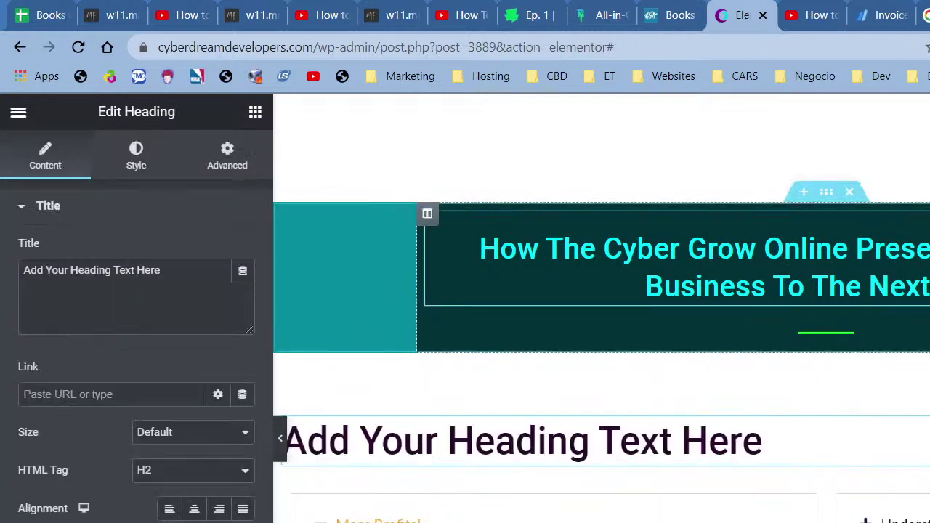
pyautogui.hotkey('ctrl', 'a')
pyautogui.write('How The Cyber Grow Online Presence will take your business to the next level')
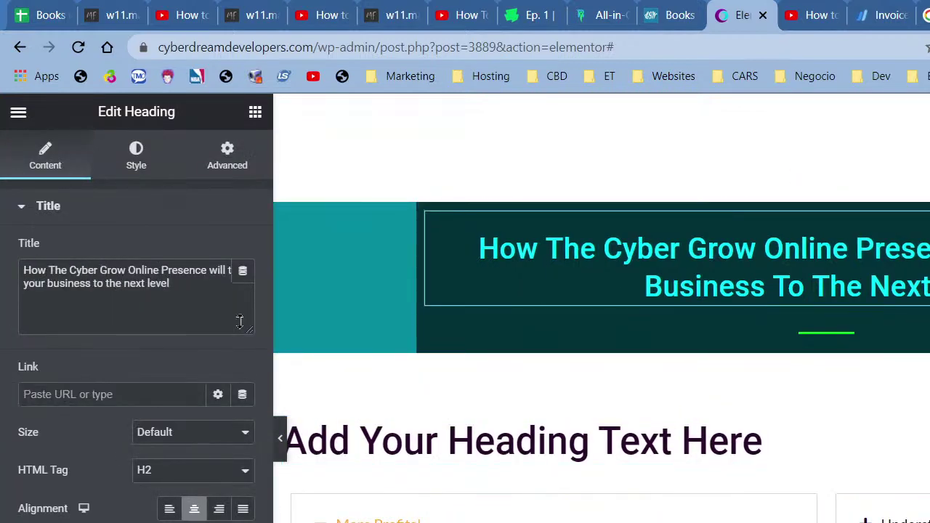
pyautogui.click(239, 321)
pyautogui.hotkey('ctrl', 'a')
pyautogui.hotkey('ctrl', 'c')
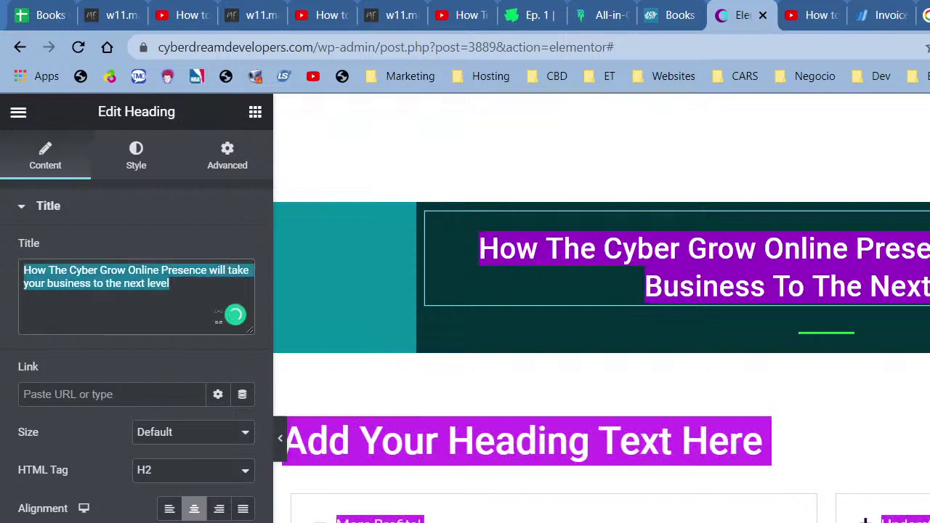
# Step: Set the new heading's text to "How The Cyber Grow Online Presence will take your business to the next level", with HTML tag H4 and centred
pyautogui.click(475, 445)
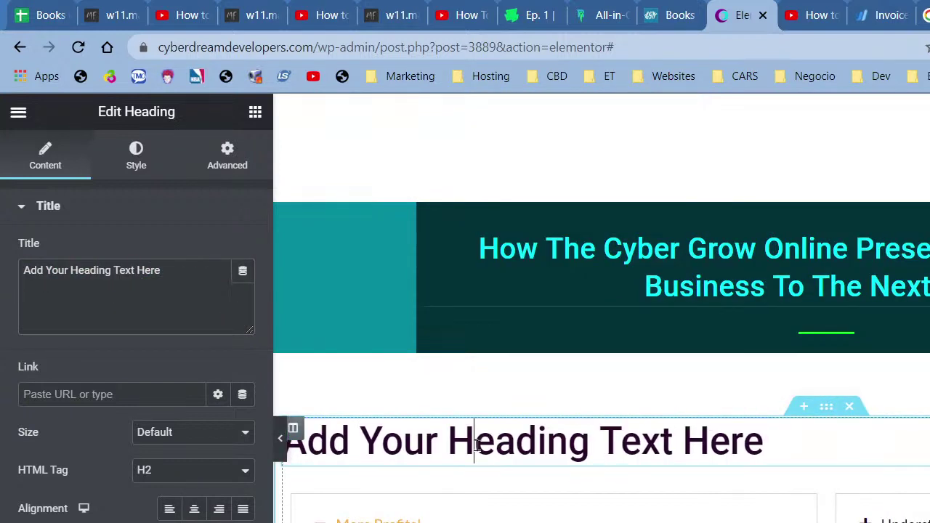
pyautogui.click(178, 327)
pyautogui.hotkey('ctrl', 'a')
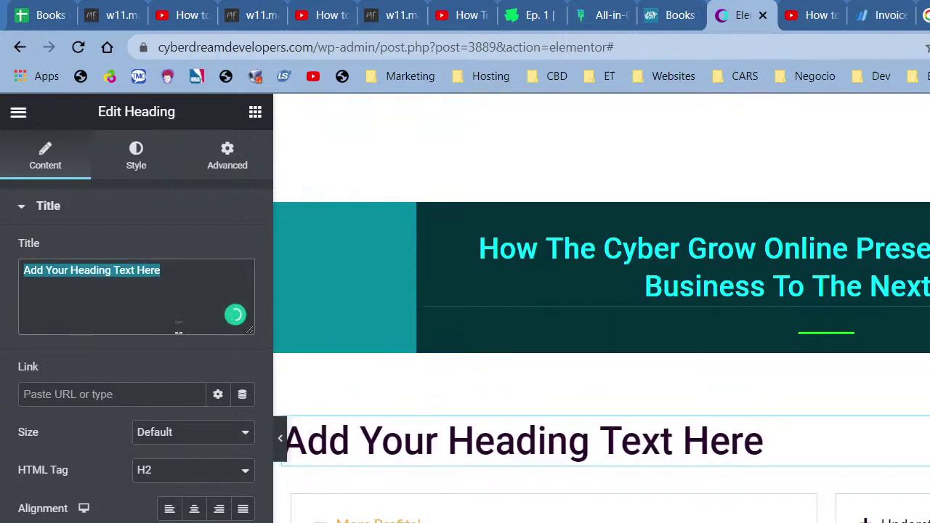
pyautogui.hotkey('ctrl', 'v')
pyautogui.click(148, 478)
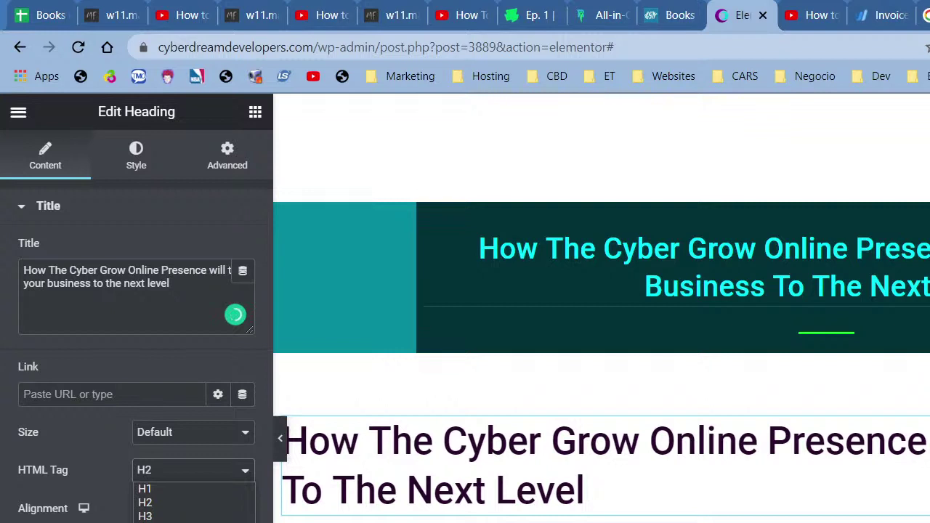
pyautogui.click(145, 522)
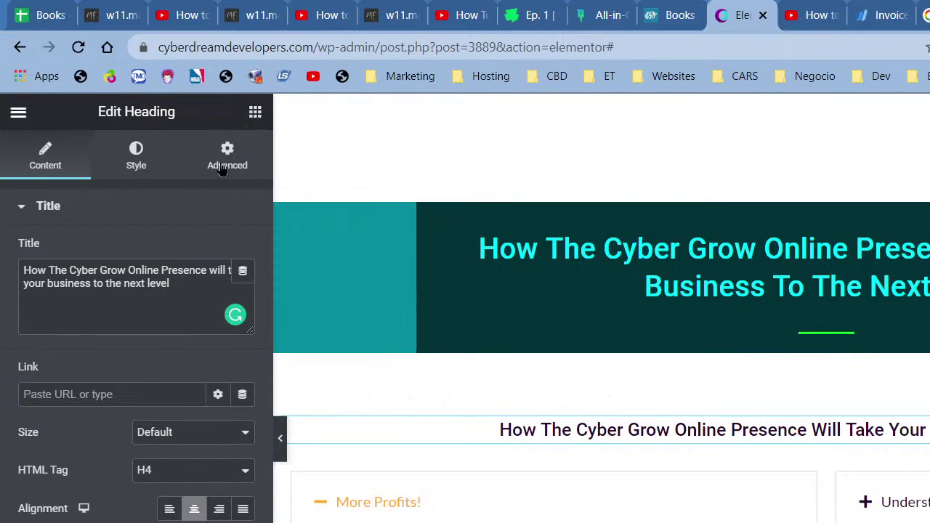
# Step: Add another Heading widget above the H4 heading and centre it
pyautogui.moveTo(192, 296); pyautogui.dragTo(851, 420)
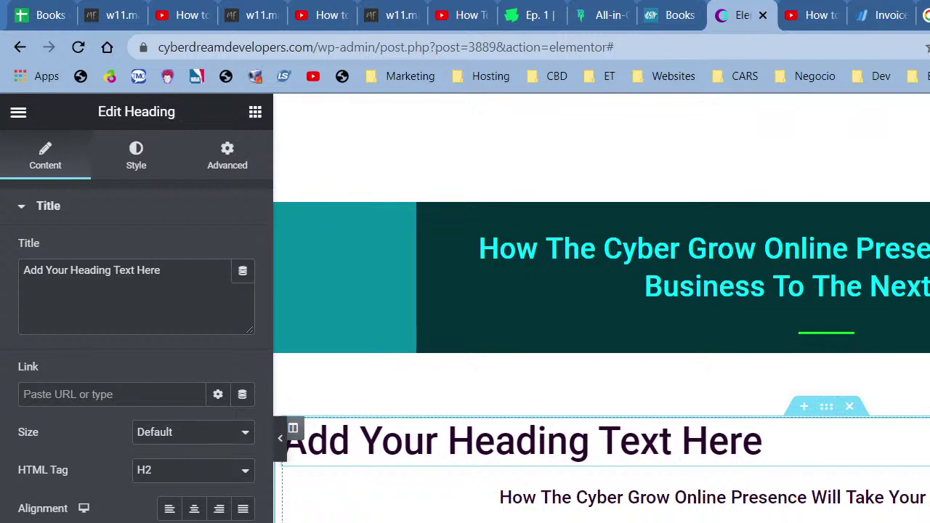
pyautogui.click(203, 509)
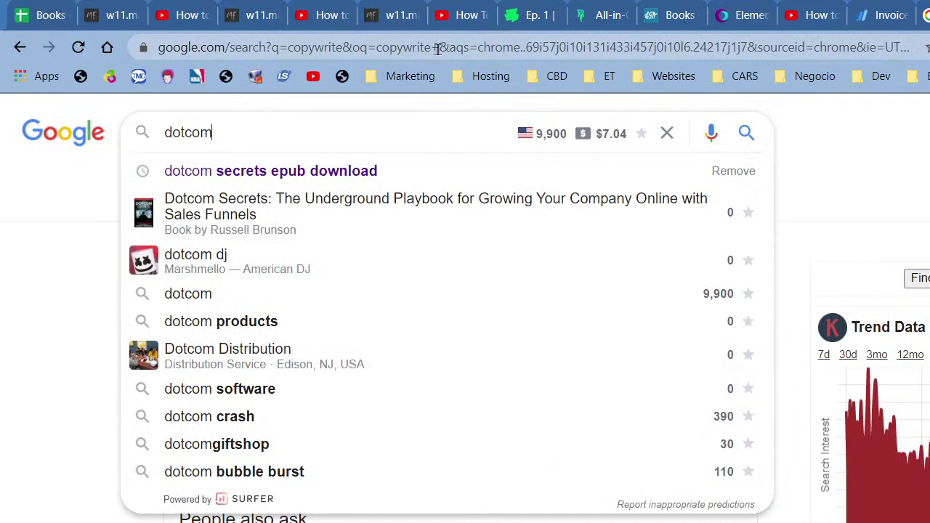
# Step: Look up Google search suggestions for "how to grow your business online" as headline ideas
pyautogui.click(438, 48)
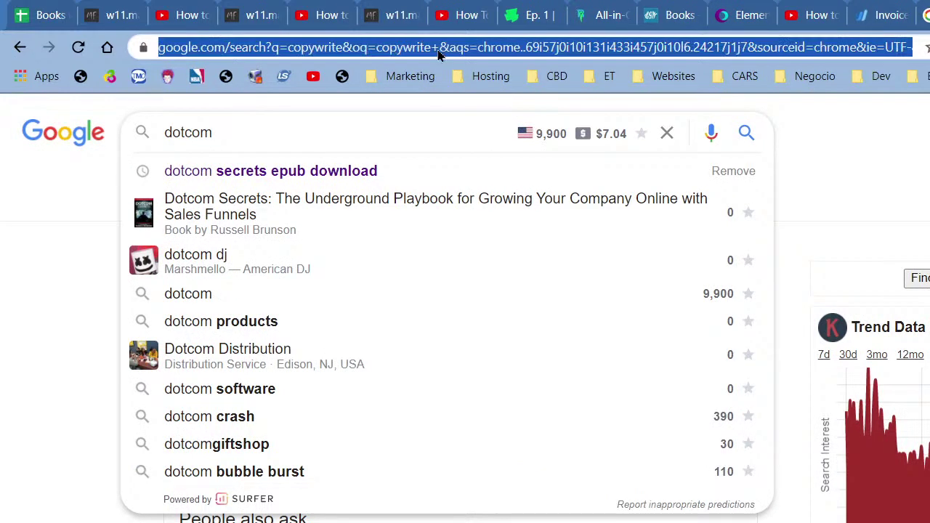
pyautogui.write('gr')
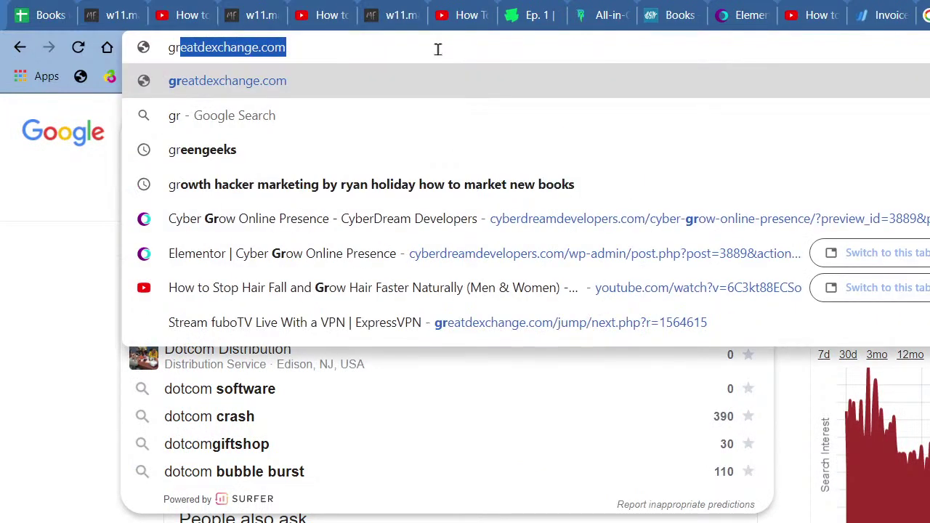
pyautogui.press('BackSpace')
pyautogui.press('BackSpace')
pyautogui.write('h')
pyautogui.press('BackSpace')
pyautogui.press('BackSpace')
pyautogui.write('h')
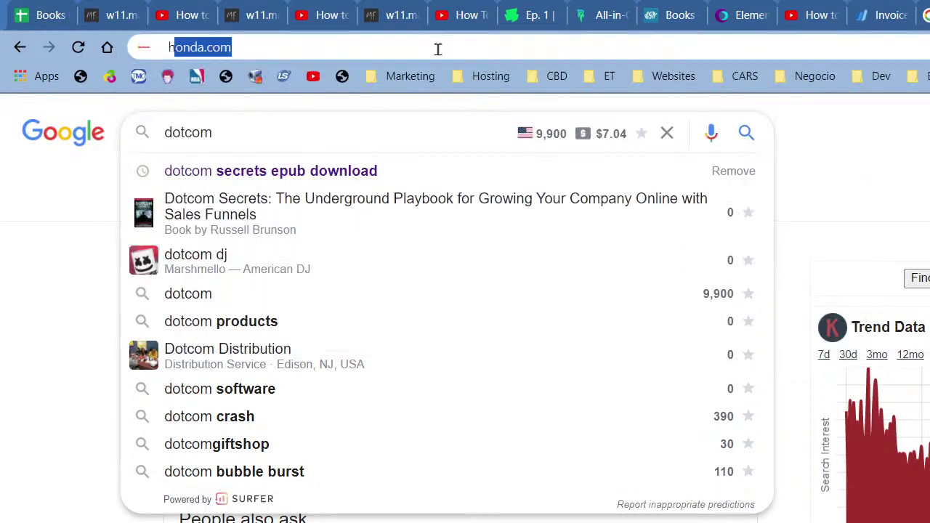
pyautogui.write('ow to grow y')
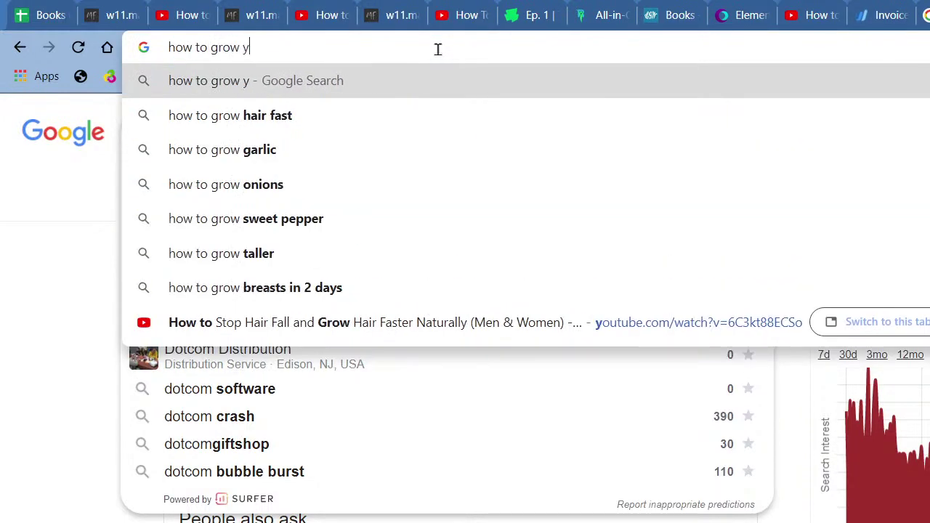
pyautogui.write('our business ')
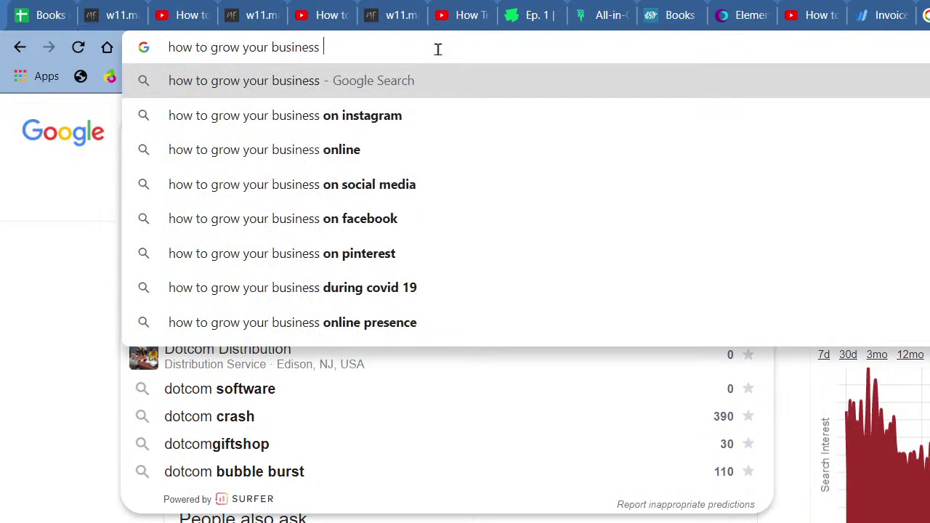
pyautogui.write('on line')
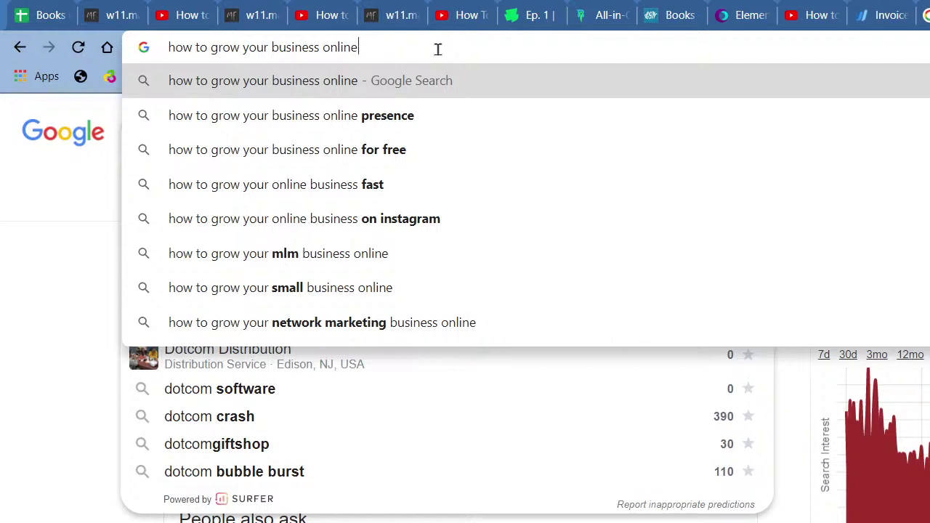
# Step: Look up Google search suggestions for "Get Clients Online"
pyautogui.hotkey('ctrl', 'a')
pyautogui.write('Get Cu')
pyautogui.press('BackSpace')
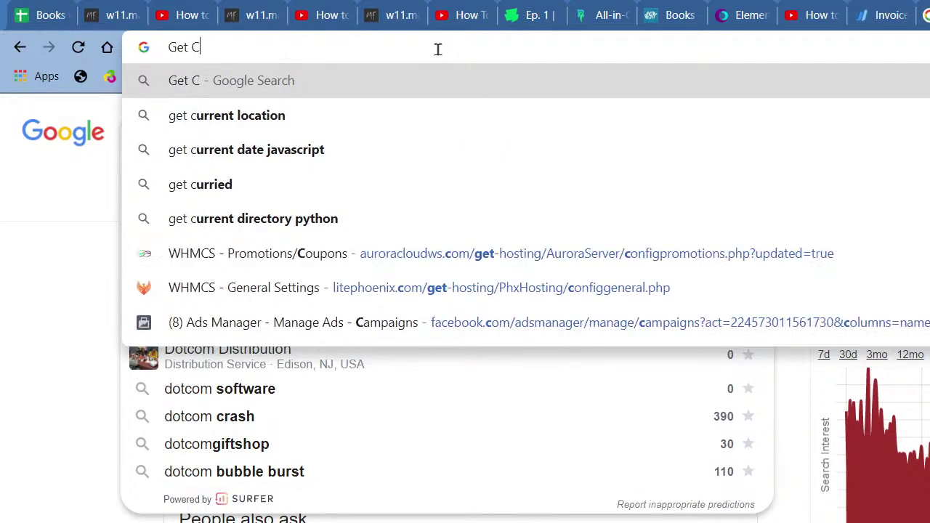
pyautogui.write('lien')
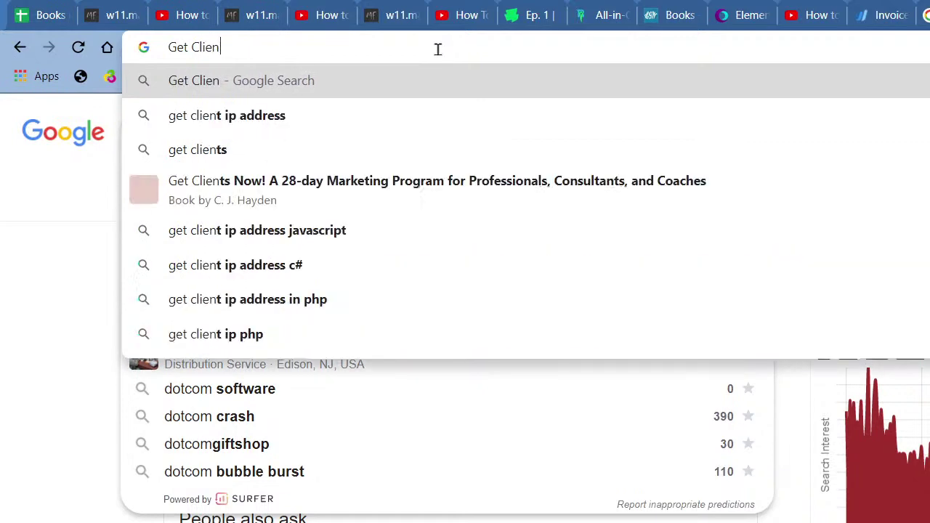
pyautogui.write('ts Online')
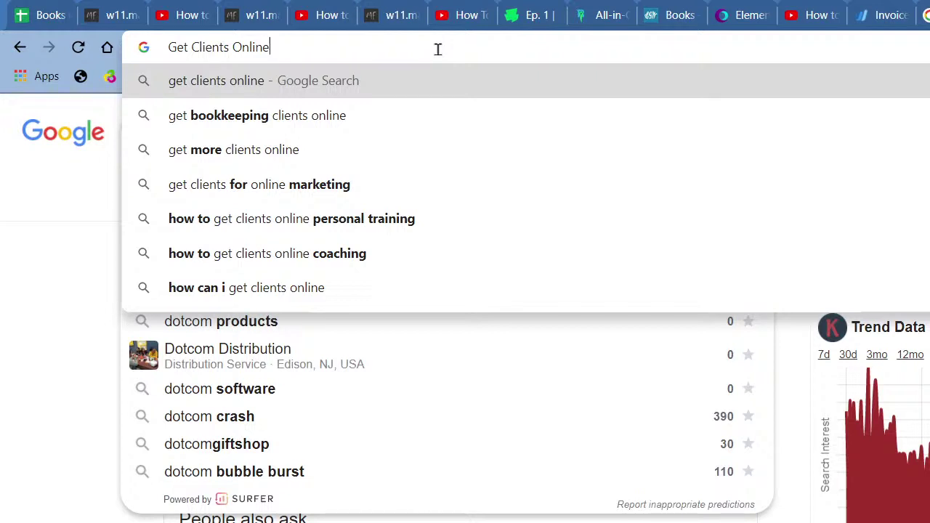
# Step: Return to the Elementor editor and try a title starting with "How C" for the placeholder heading
pyautogui.click(723, 10)
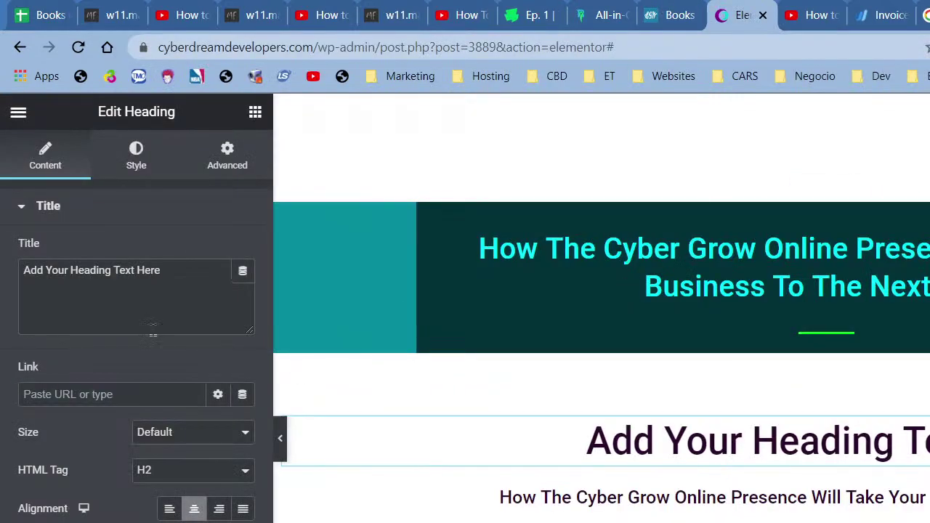
pyautogui.tripleClick(134, 295)
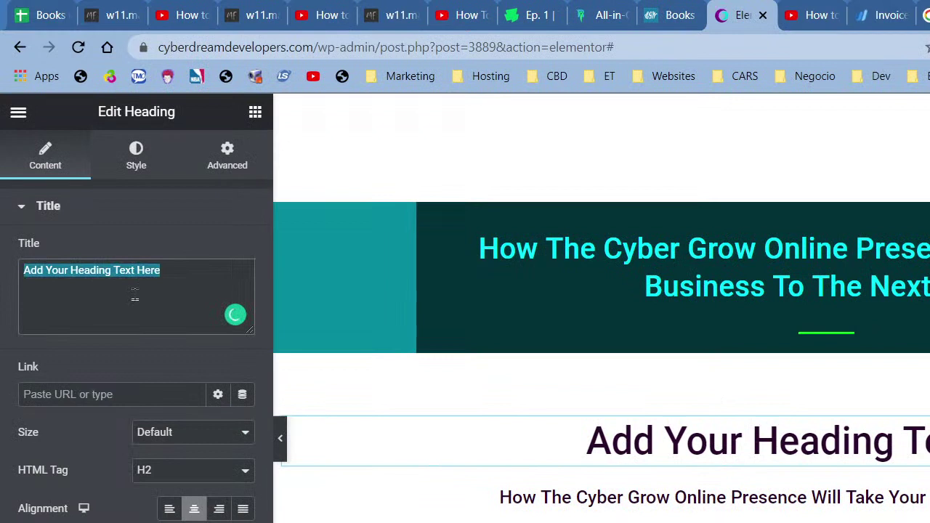
pyautogui.write('How Cyber')
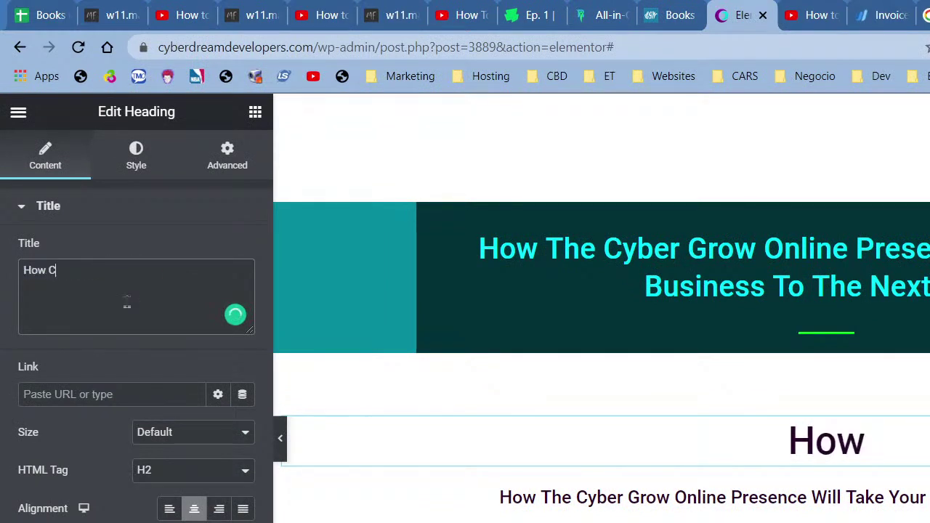
pyautogui.press('BackSpace')
pyautogui.press('BackSpace')
pyautogui.press('BackSpace')
pyautogui.press('BackSpace')
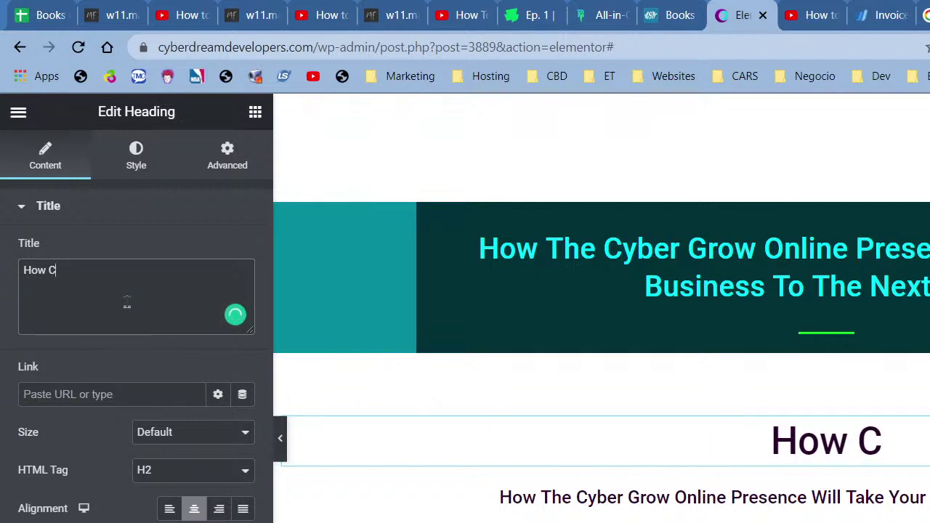
# Step: Replace the placeholder heading's title with "Get More Clients Online For Your business"
pyautogui.hotkey('shift', 'Left')
pyautogui.hotkey('shift', 'Left')
pyautogui.hotkey('shift', 'Left')
pyautogui.hotkey('shift', 'Left')
pyautogui.hotkey('shift', 'Left')
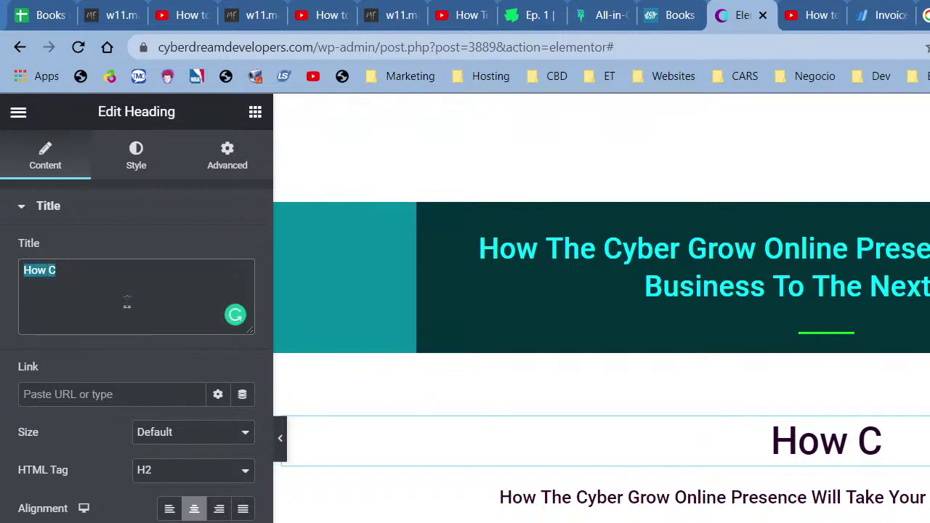
pyautogui.write('Get Mor')
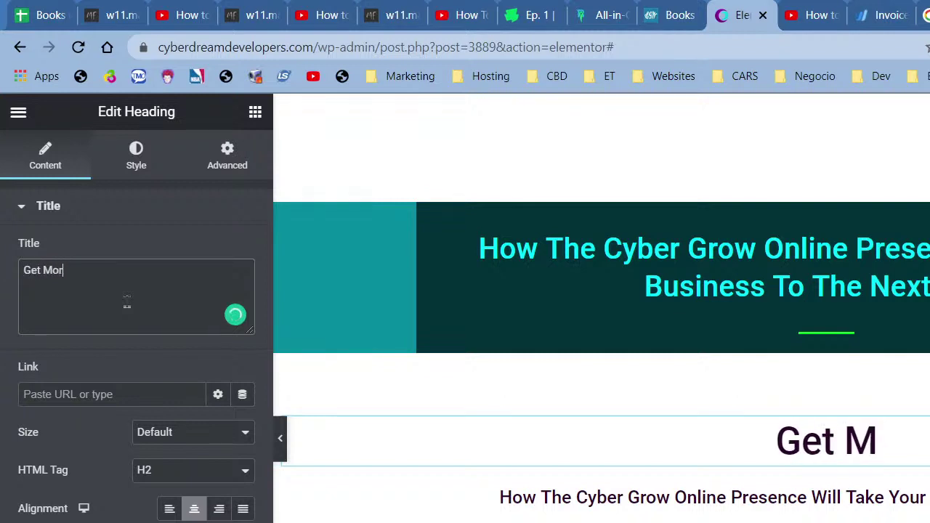
pyautogui.write(' Clien')
pyautogui.press('Left')
pyautogui.press('Left')
pyautogui.press('Left')
pyautogui.press('Left')
pyautogui.press('Left')
pyautogui.press('Left')
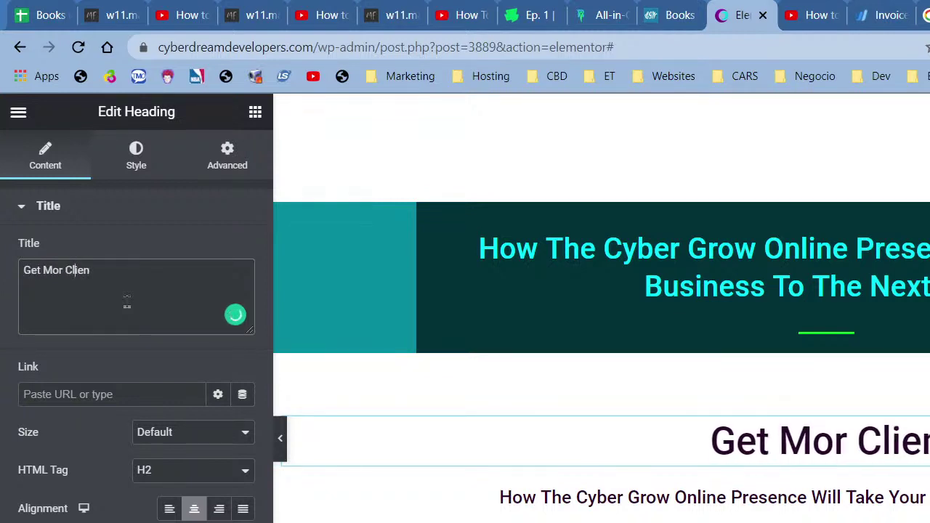
pyautogui.write('en')
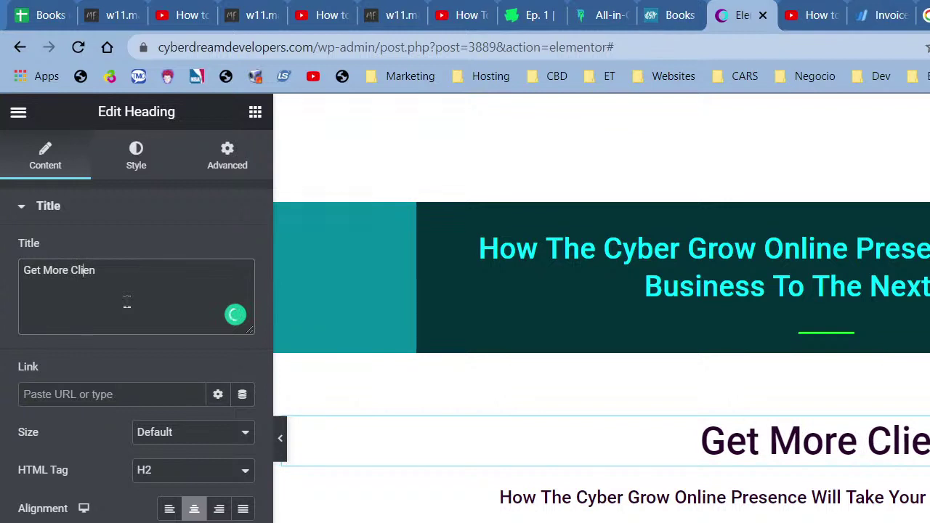
pyautogui.write('ts')
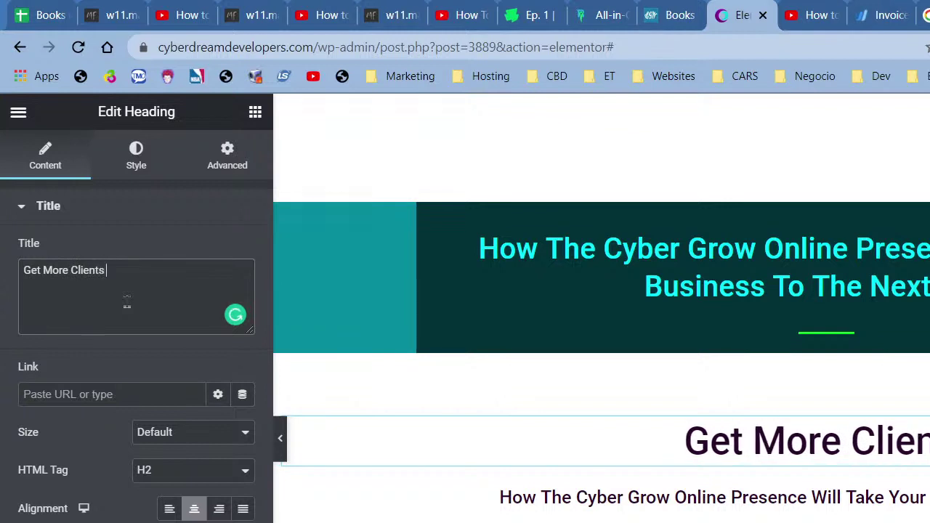
pyautogui.write(' Online For YO')
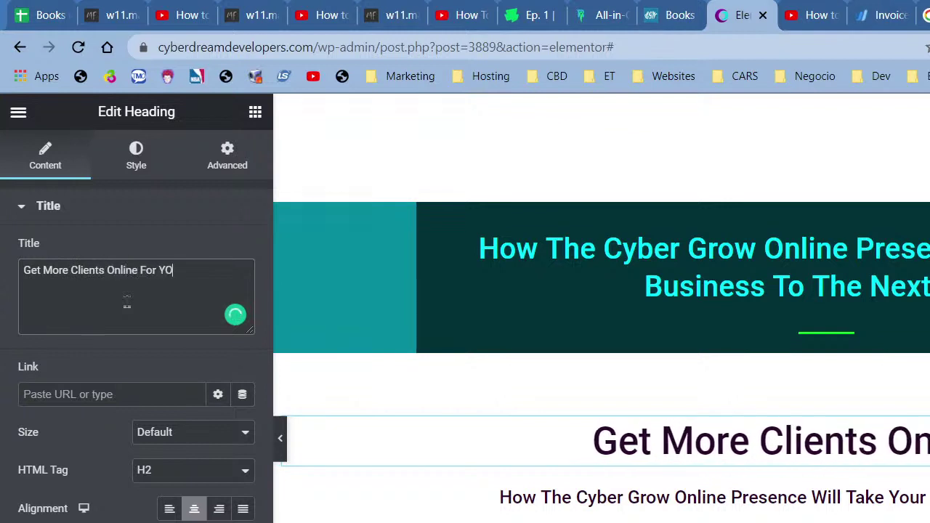
pyautogui.write('ur B')
pyautogui.press('BackSpace')
pyautogui.press('BackSpace')
pyautogui.press('BackSpace')
pyautogui.press('BackSpace')
pyautogui.press('BackSpace')
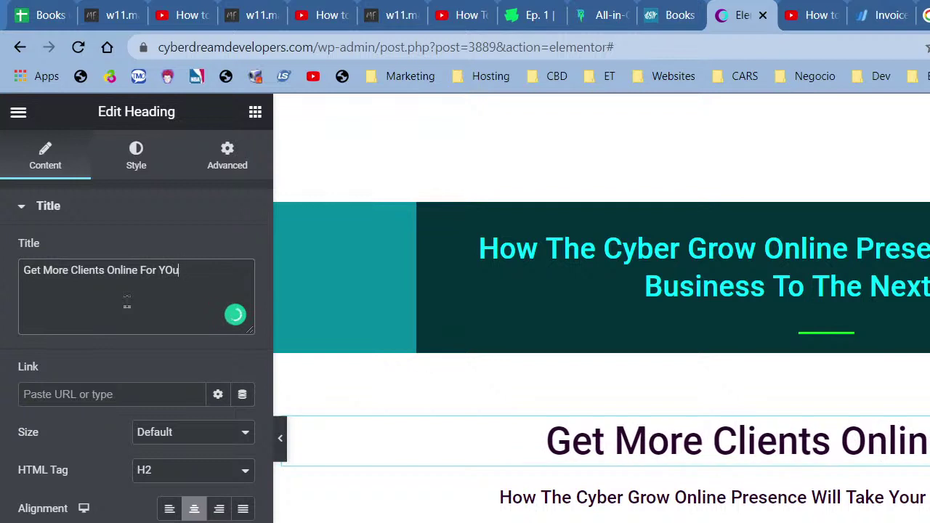
pyautogui.write('our business')
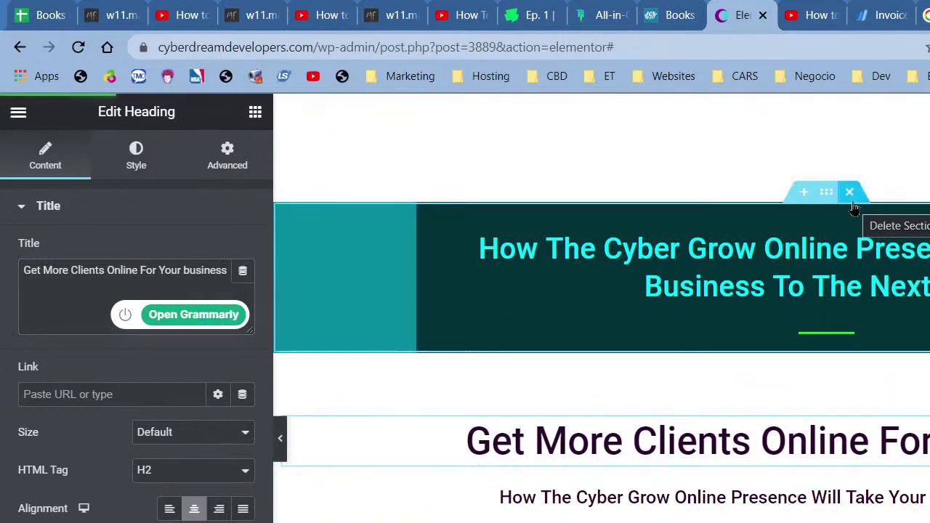
# Step: Delete the old teal heading section above the new headline and show the page without the editing panel
pyautogui.click(850, 204)
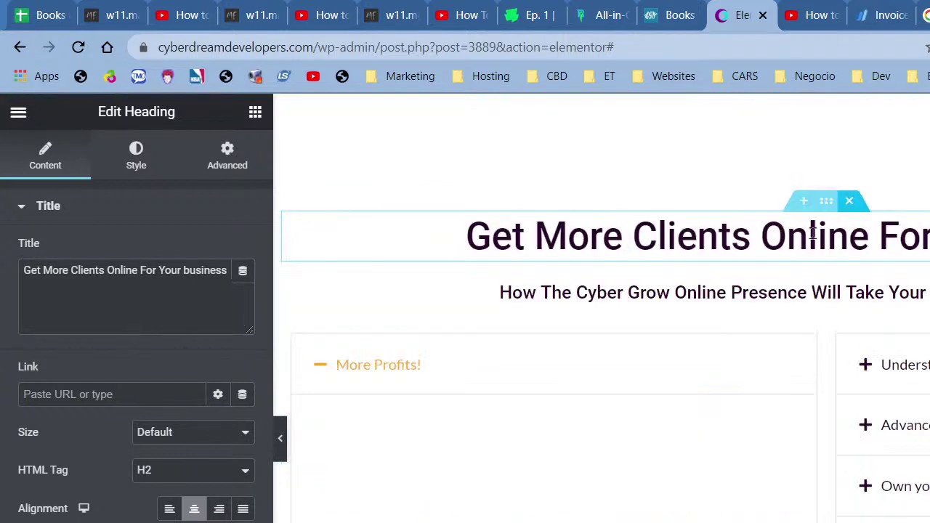
pyautogui.click(282, 450)
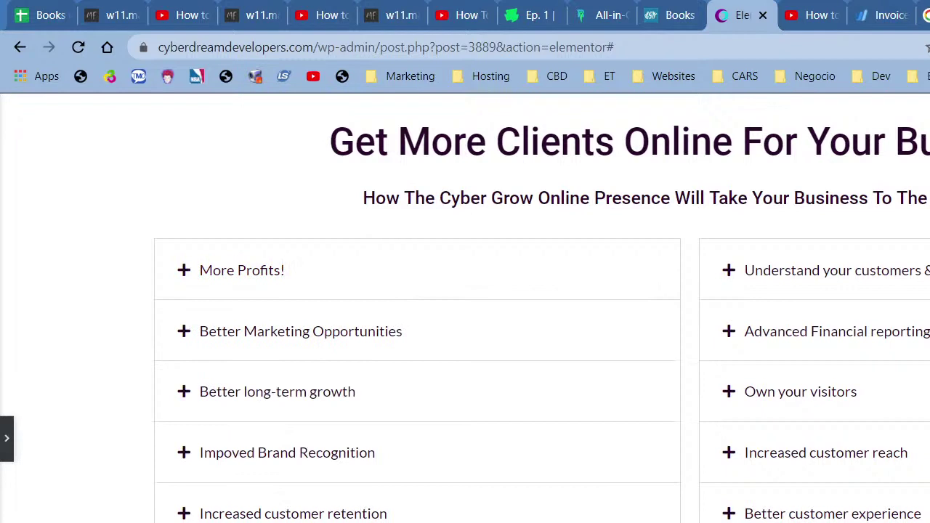
# Step: Review the page layout from the "Who Needs CyberGrow" section down through the feature boxes to the two benefit accordions
pyautogui.scroll(1, 702, 410)
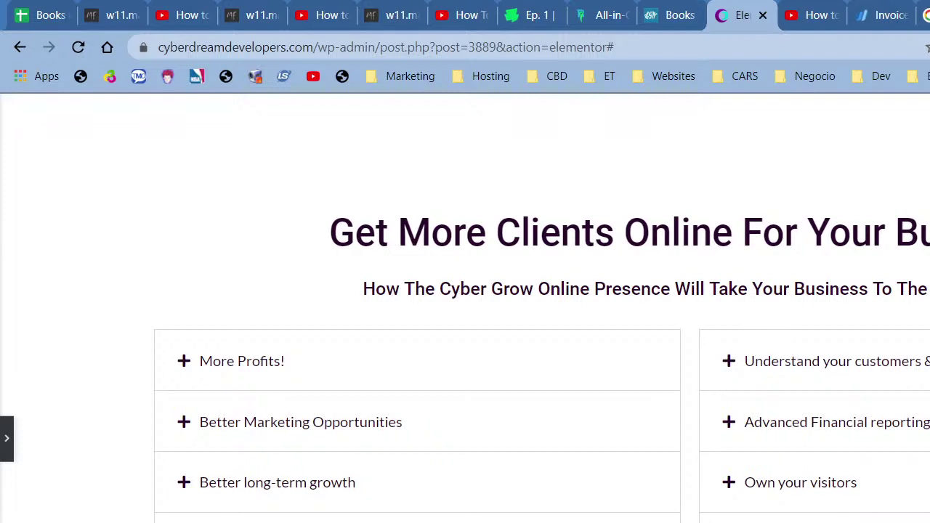
pyautogui.scroll(15, 465, 305)
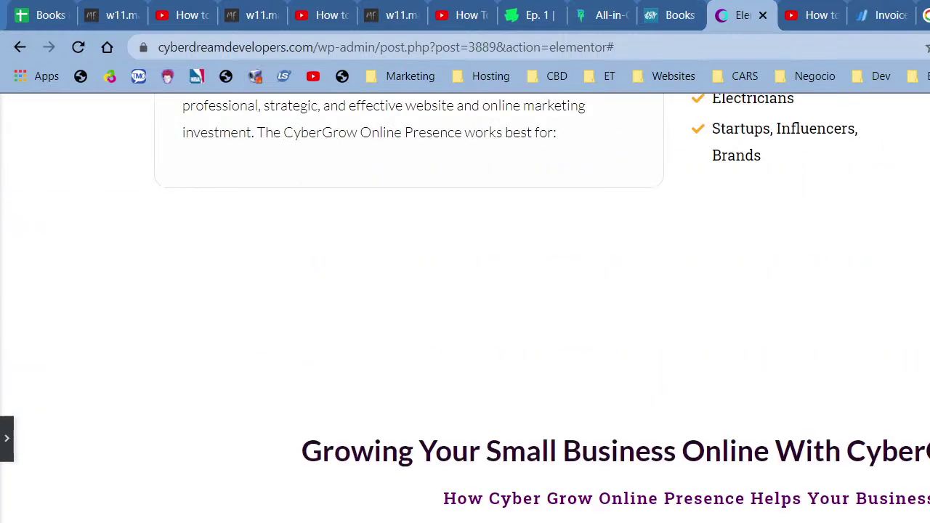
pyautogui.scroll(10, 761, 502)
pyautogui.scroll(-6, 926, 476)
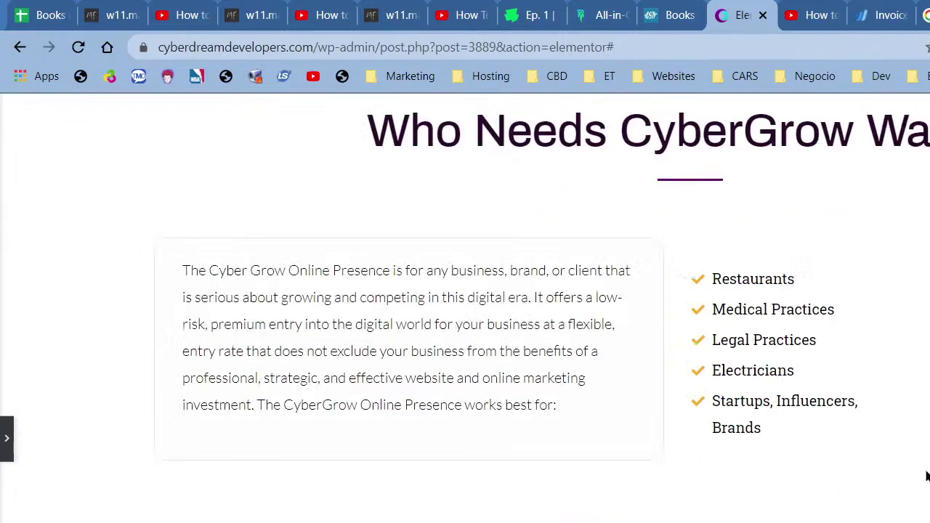
pyautogui.scroll(-6, 926, 475)
pyautogui.scroll(-4, 926, 476)
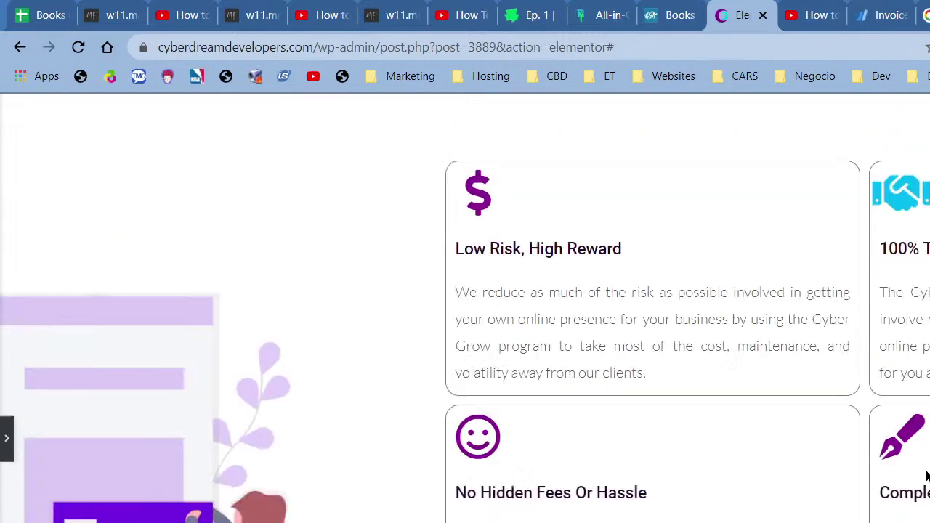
pyautogui.scroll(-9, 927, 476)
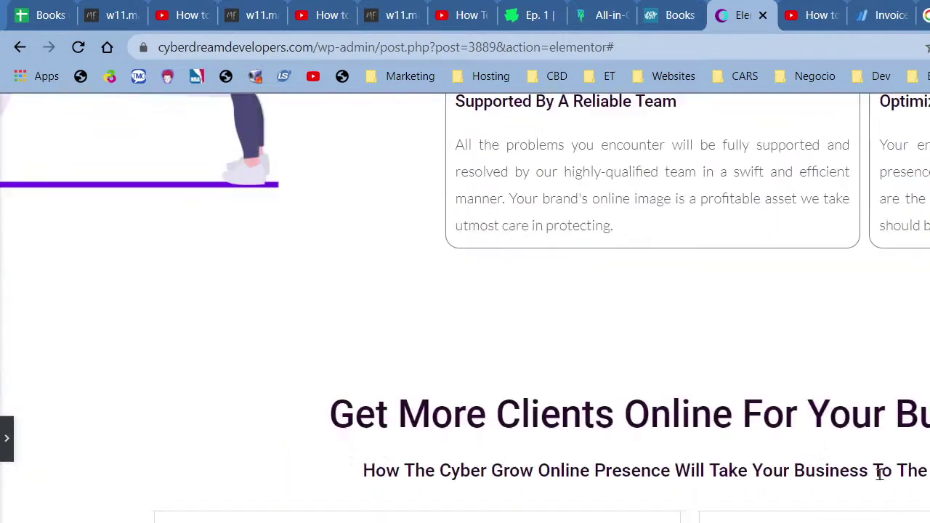
pyautogui.scroll(-2, 879, 472)
pyautogui.scroll(-2, 727, 367)
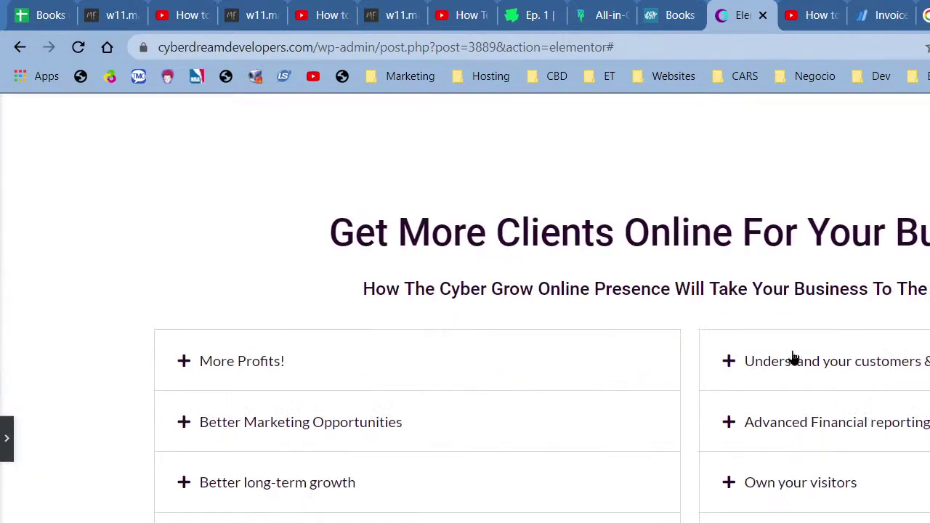
pyautogui.scroll(-4, 773, 361)
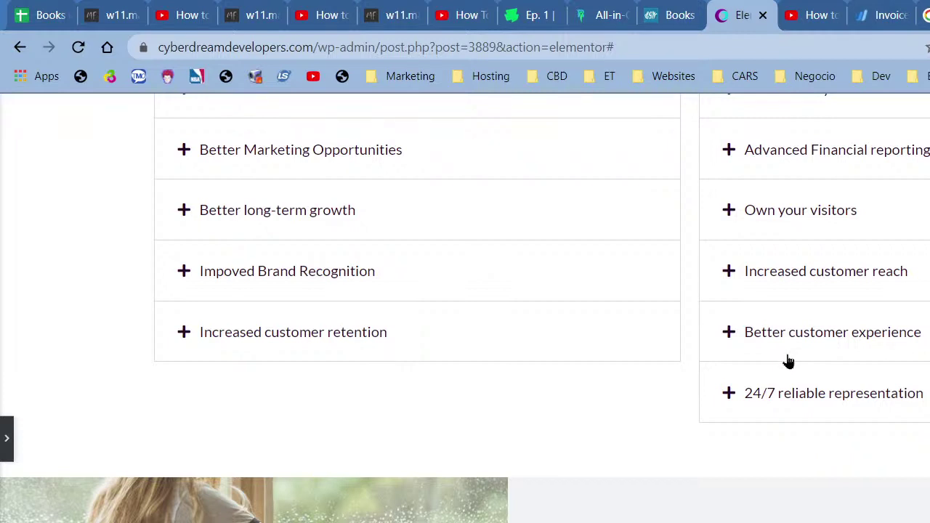
pyautogui.scroll(4, 786, 367)
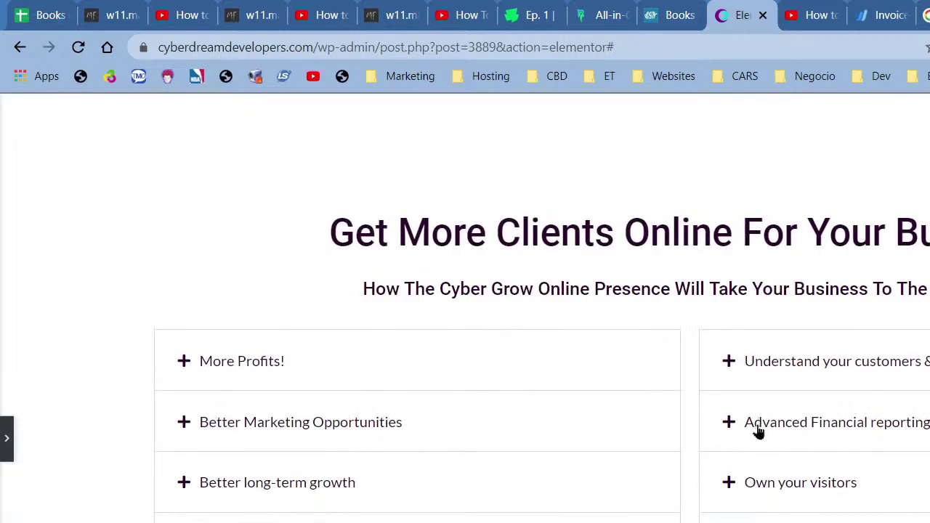
# Step: Expand the "More Profits!" accordion item and highlight its body text to check the content
pyautogui.click(359, 378)
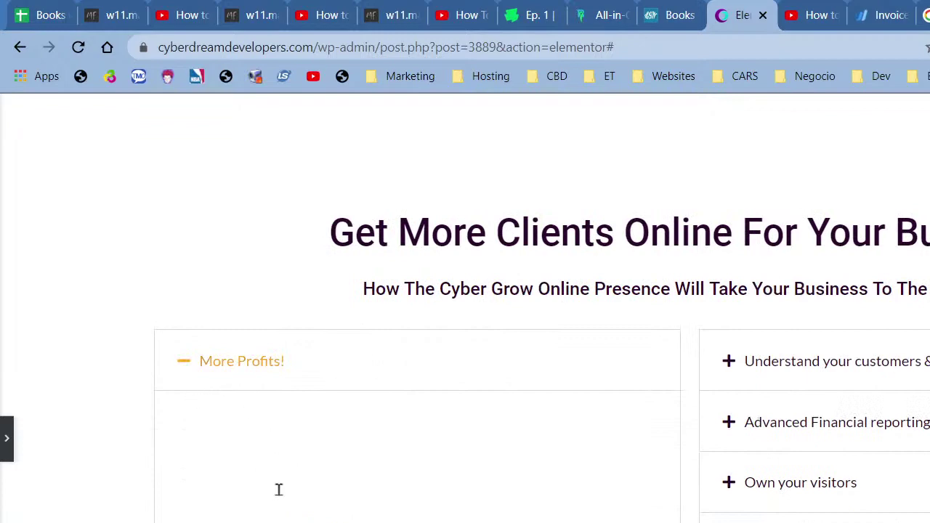
pyautogui.moveTo(436, 522); pyautogui.dragTo(135, 387)
pyautogui.click(386, 520)
pyautogui.moveTo(387, 520); pyautogui.dragTo(166, 428)
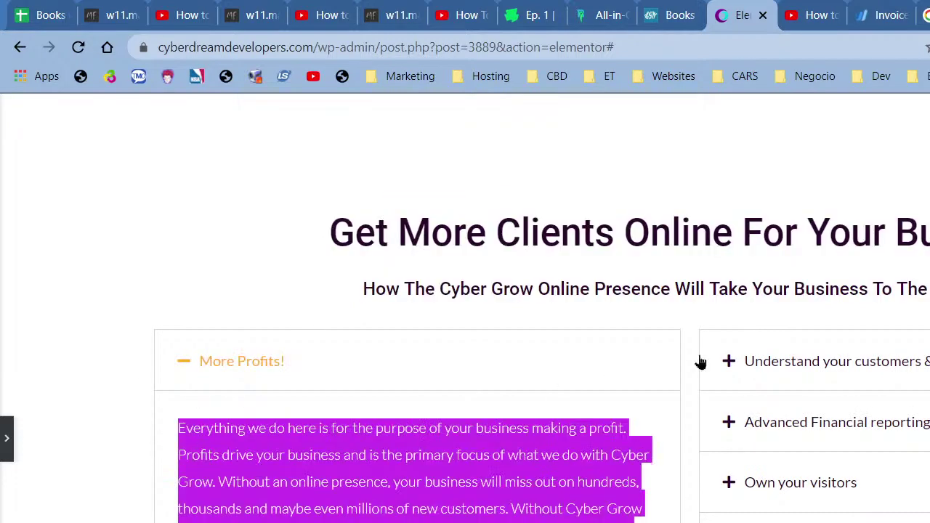
# Step: Unlink the padding values of the inner section holding the accordions and set its top padding to 60 px
pyautogui.scroll(1, 586, 411)
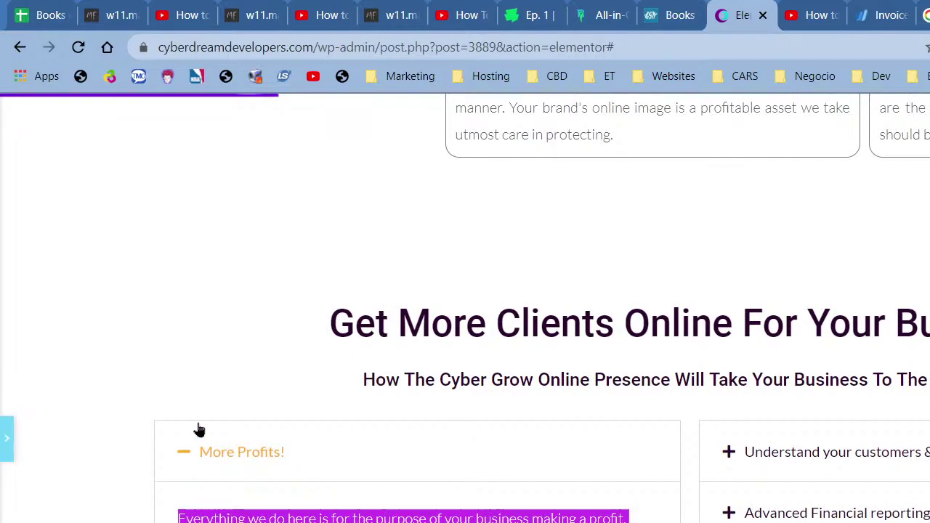
pyautogui.scroll(1, 676, 349)
pyautogui.click(702, 361)
pyautogui.scroll(1, 859, 366)
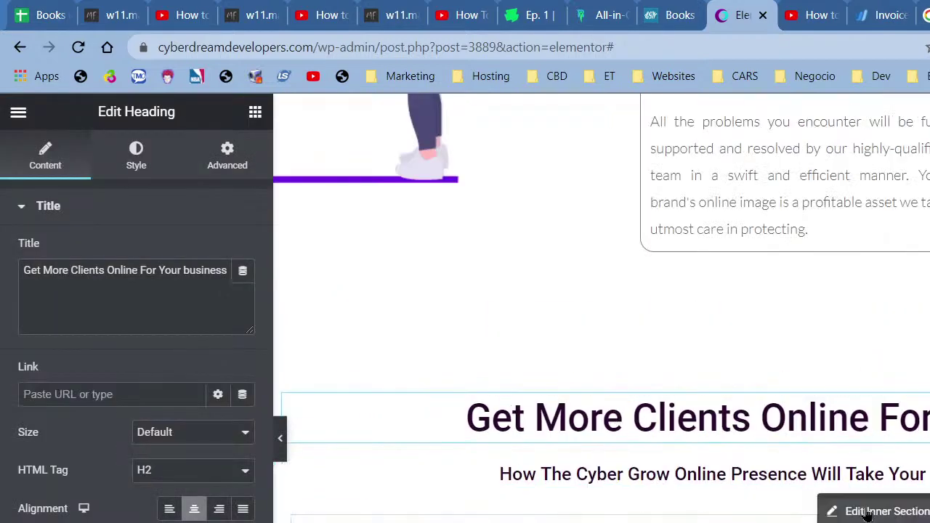
pyautogui.click(817, 497)
pyautogui.click(228, 154)
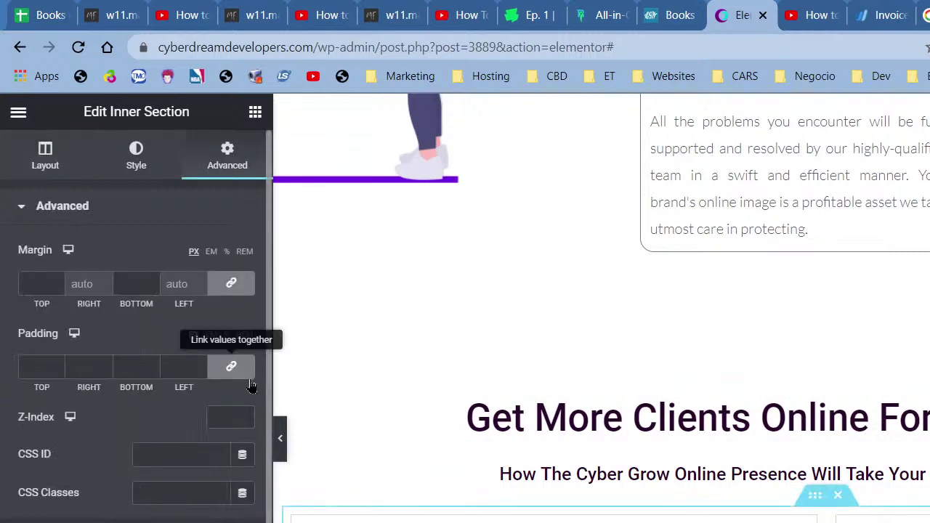
pyautogui.click(233, 367)
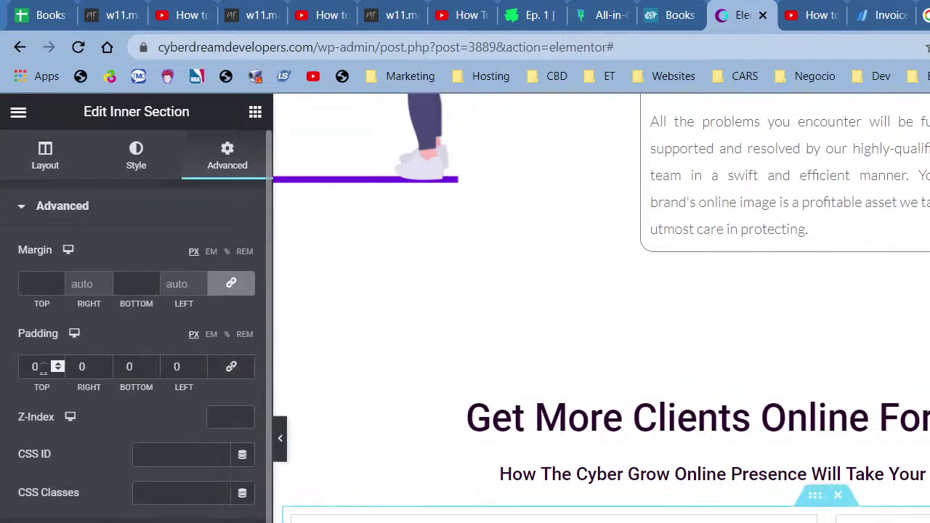
pyautogui.click(36, 366)
pyautogui.write('6')
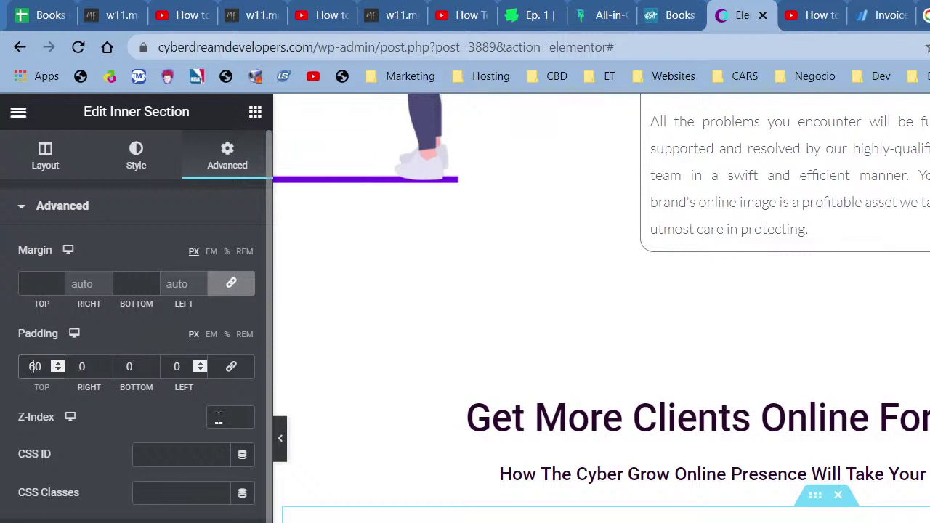
# Step: Check the spacing above the accordions in the full-width preview, and set the inner section's top padding to 70 px
pyautogui.click(283, 449)
pyautogui.scroll(-4, 218, 436)
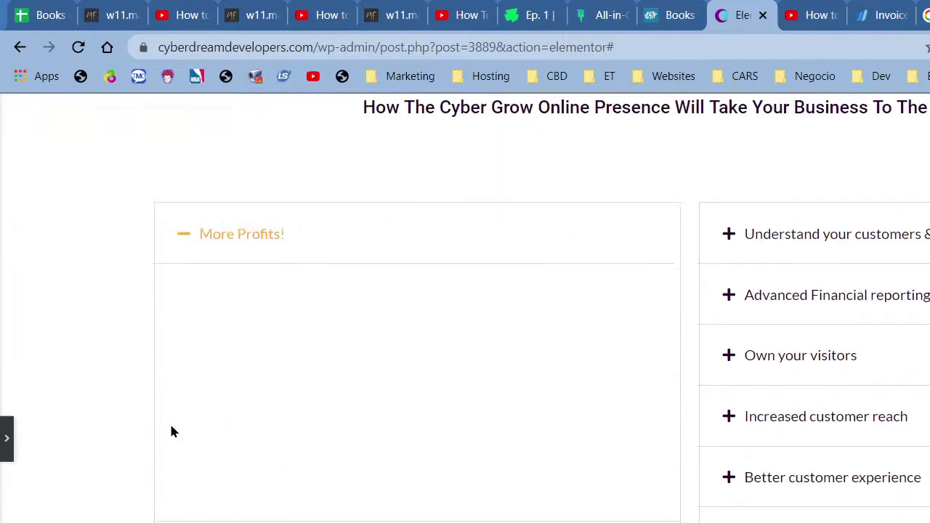
pyautogui.scroll(4, 171, 432)
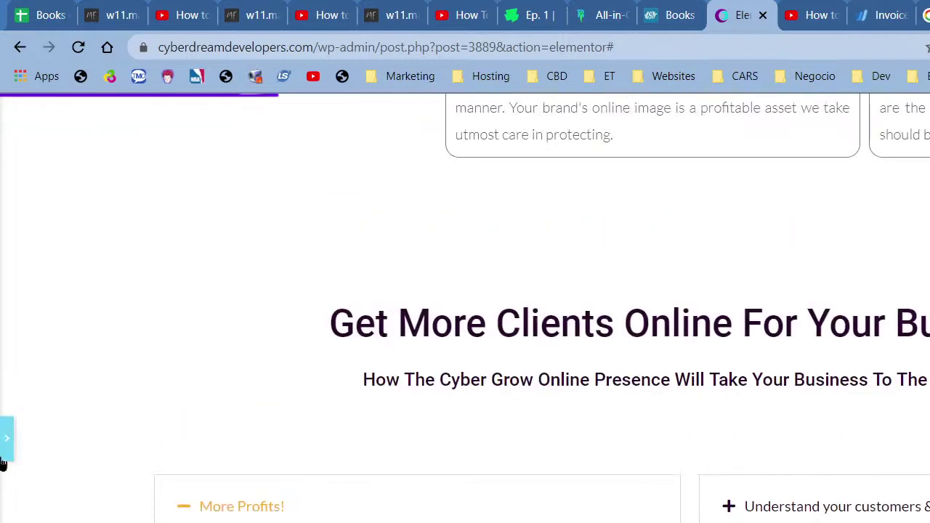
pyautogui.scroll(1, 465, 393)
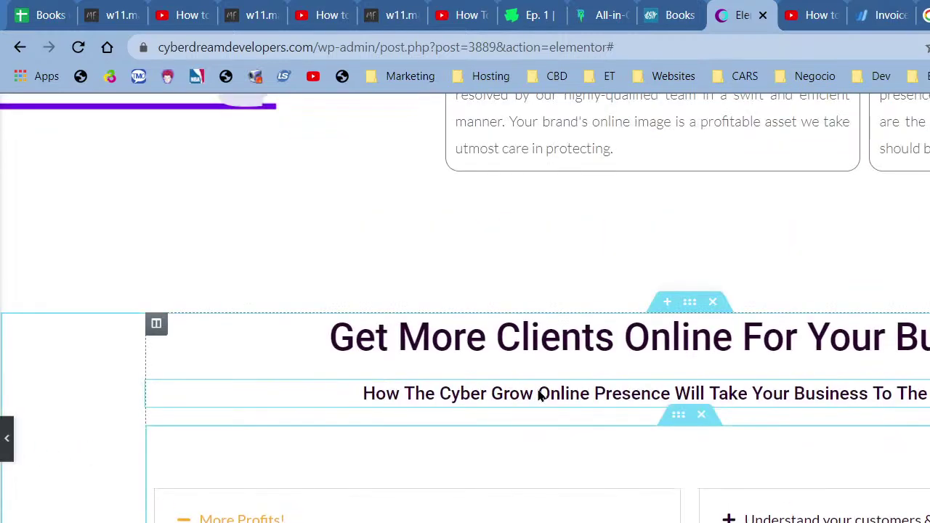
pyautogui.hotkey('ctrl', 'p')
pyautogui.moveTo(35, 363); pyautogui.dragTo(15, 367)
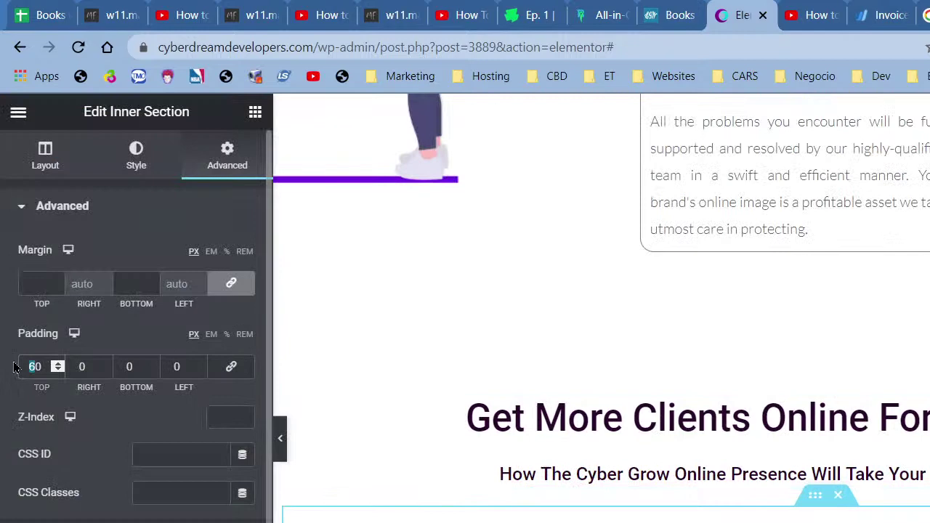
pyautogui.write('7')
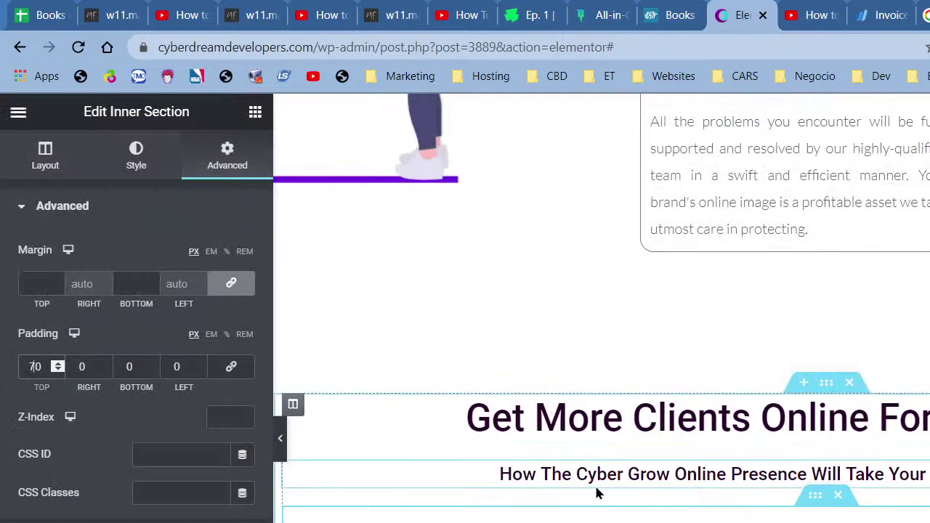
# Step: Copy the style of the purple "How Cyber Grow Online Presence Helps Your Business" subheading onto the subheading under the new headline
pyautogui.scroll(10, 722, 481)
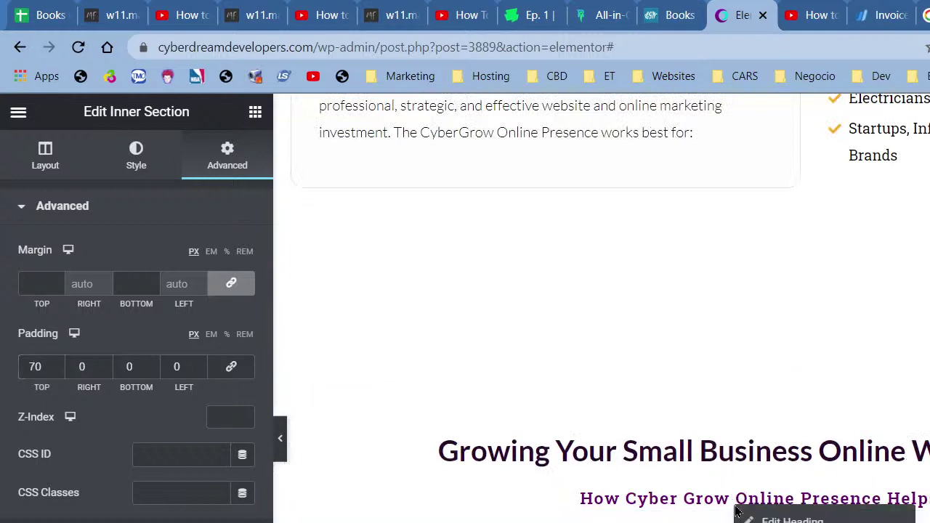
pyautogui.scroll(-10, 690, 472)
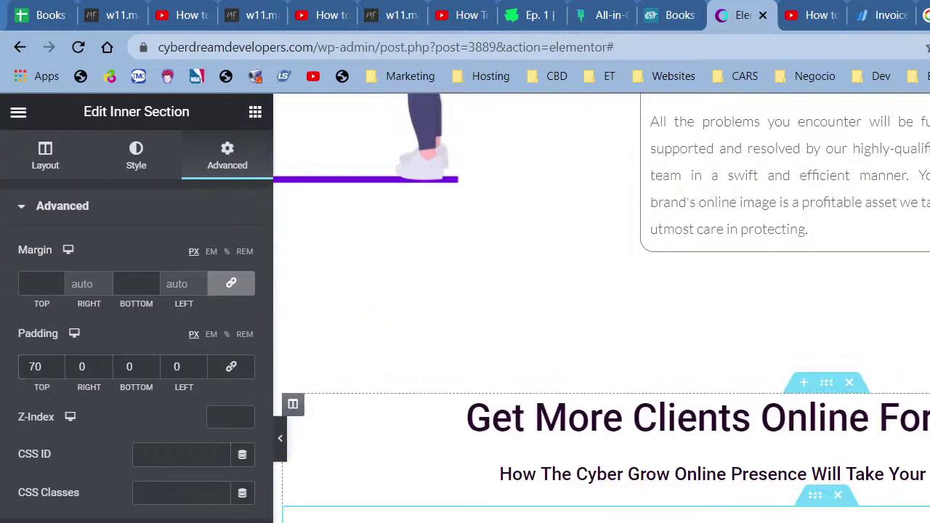
pyautogui.rightClick(688, 472)
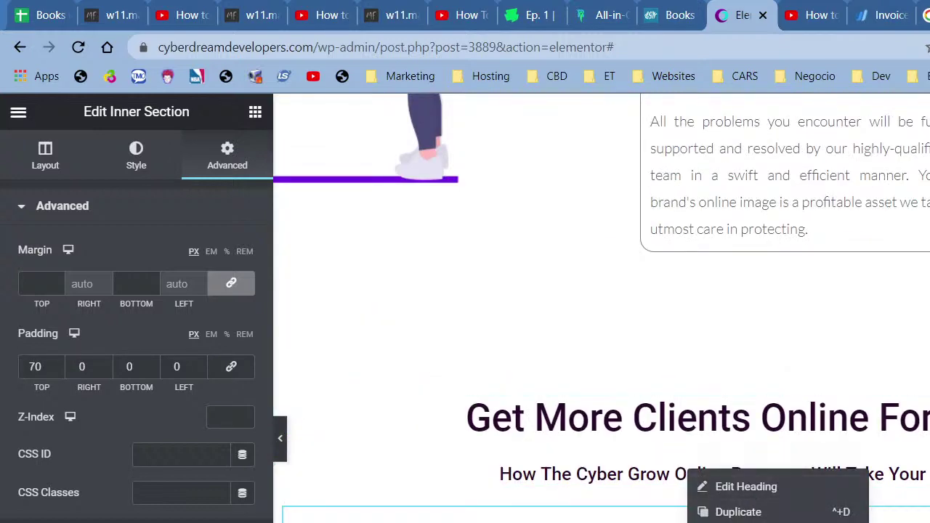
pyautogui.click(739, 522)
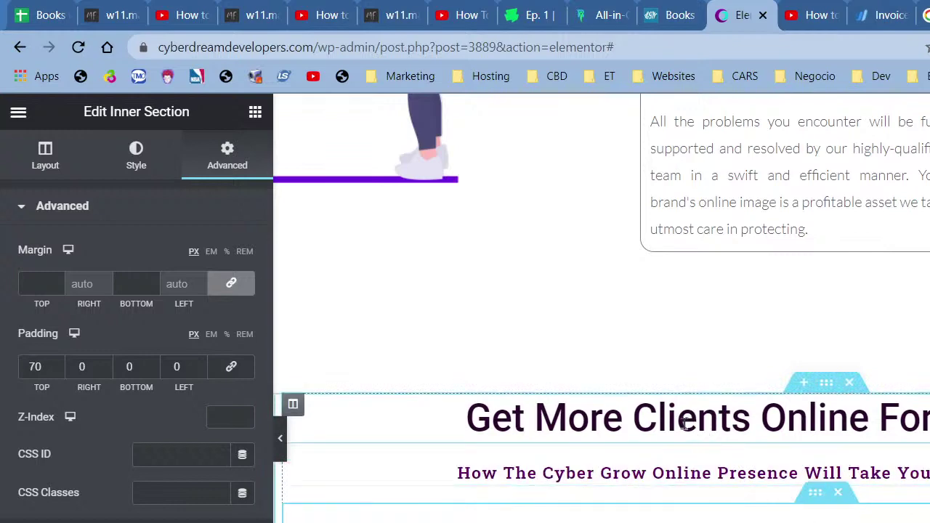
# Step: Copy the style of the "Growing Your Small Business Online" heading onto the "Get More Clients Online For Your business" headline
pyautogui.scroll(10, 663, 415)
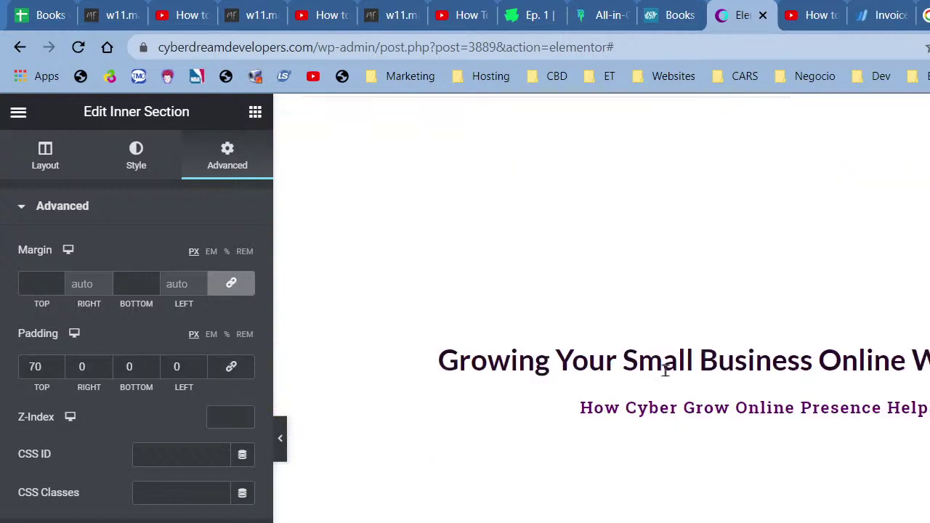
pyautogui.rightClick(657, 363)
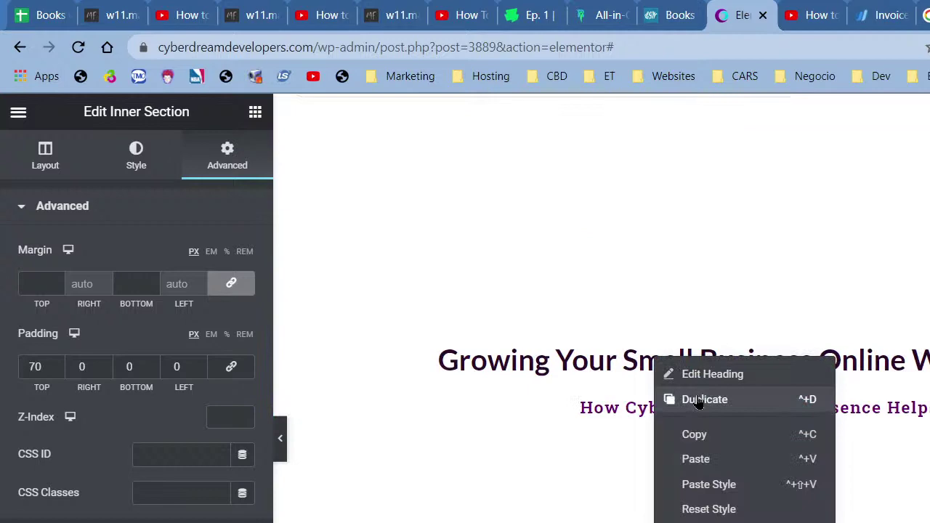
pyautogui.click(704, 434)
pyautogui.scroll(-8, 704, 436)
pyautogui.scroll(-4, 702, 439)
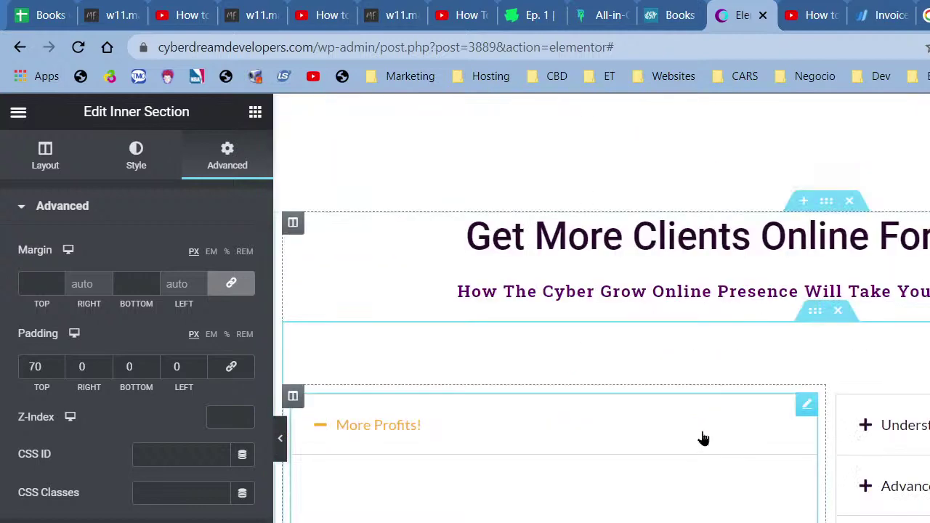
pyautogui.rightClick(716, 244)
pyautogui.click(773, 376)
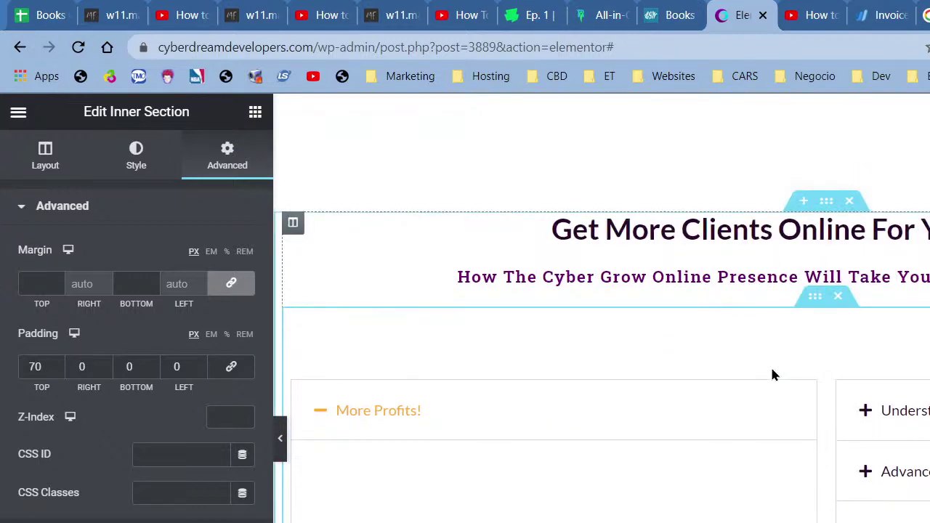
# Step: Set the font size of the "Get More Clients Online For Your business" headline to 46 px
pyautogui.click(625, 230)
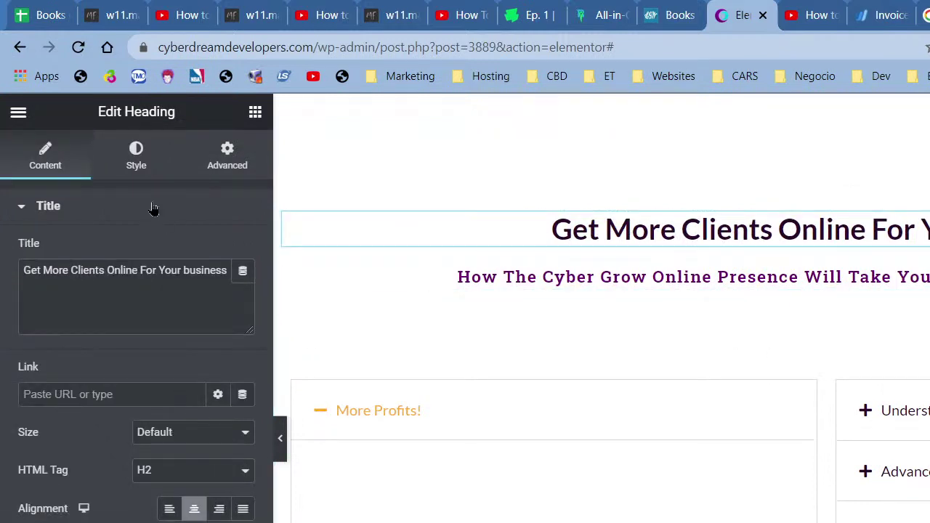
pyautogui.click(136, 167)
pyautogui.click(242, 289)
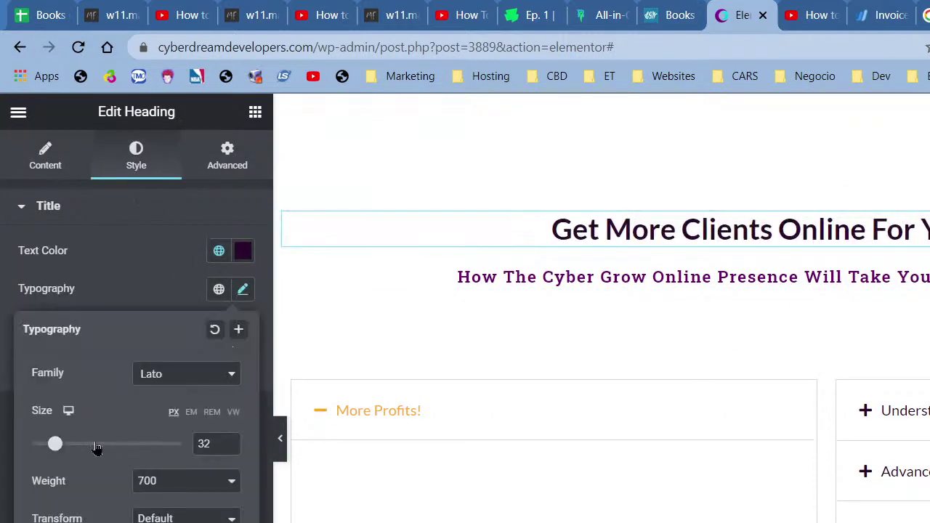
pyautogui.moveTo(63, 451)
pyautogui.mouseDown()
pyautogui.moveTo(79, 452)
pyautogui.moveTo(69, 449)
pyautogui.mouseUp()
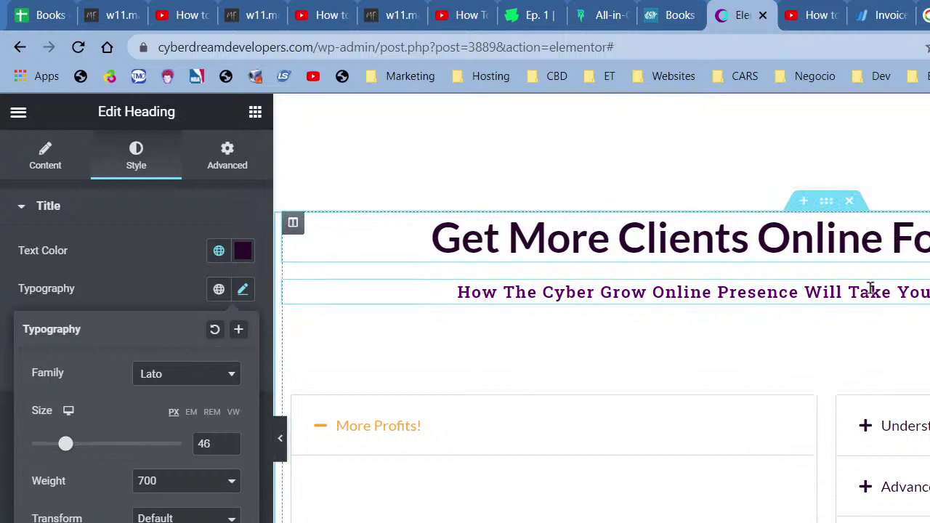
# Step: Review the accordion section in the full-width preview and collapse the "More Profits!" item
pyautogui.click(282, 440)
pyautogui.scroll(-4, 502, 440)
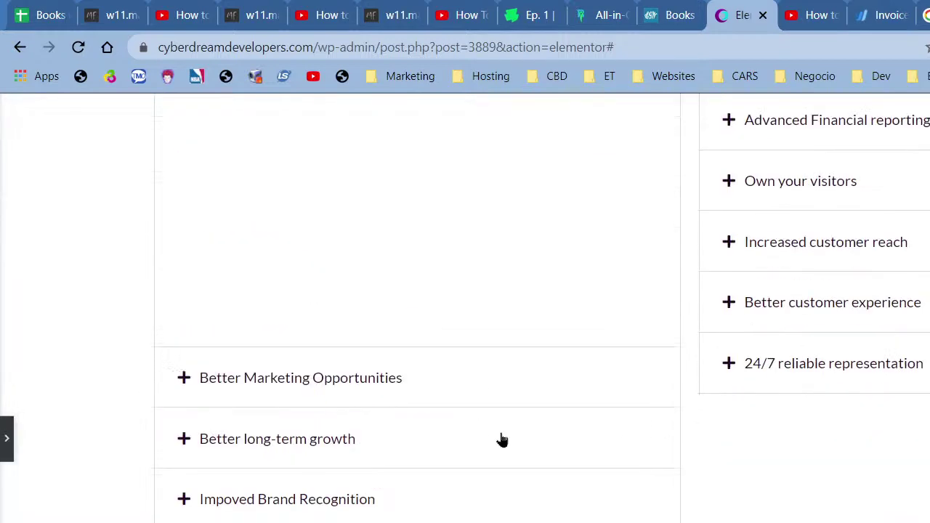
pyautogui.scroll(3, 501, 440)
pyautogui.click(407, 266)
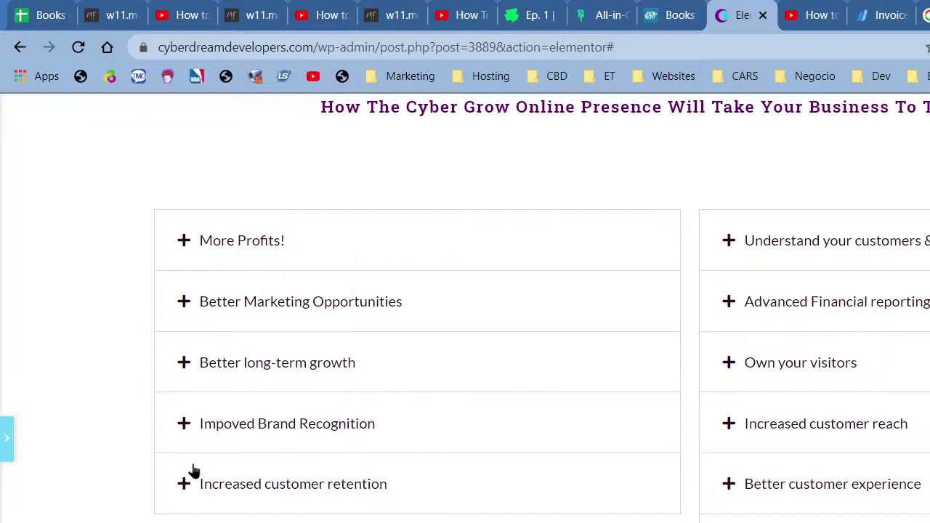
pyautogui.hotkey('ctrl', 'p')
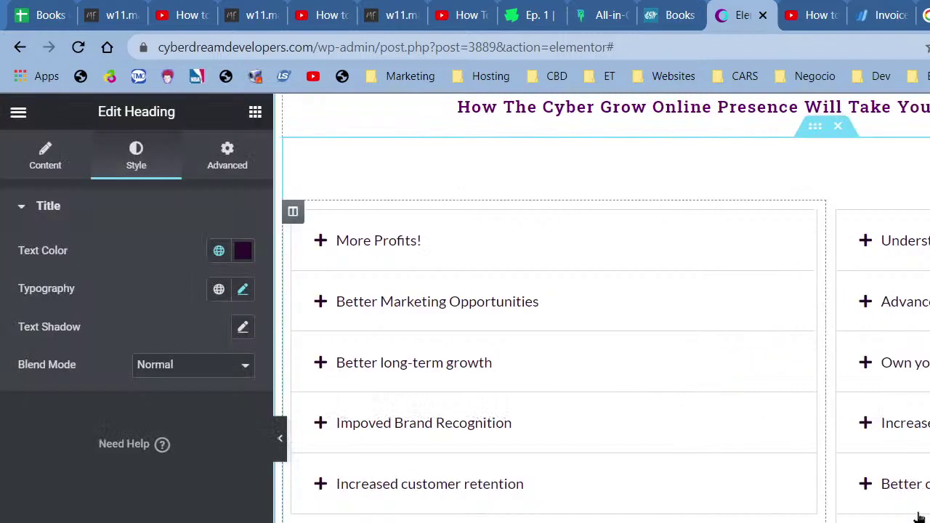
# Step: Add an item below "Increased customer retention" in the first accordion and paste "How The Cyber Grow Online Presence will take your business to the next level" as its title
pyautogui.click(904, 240)
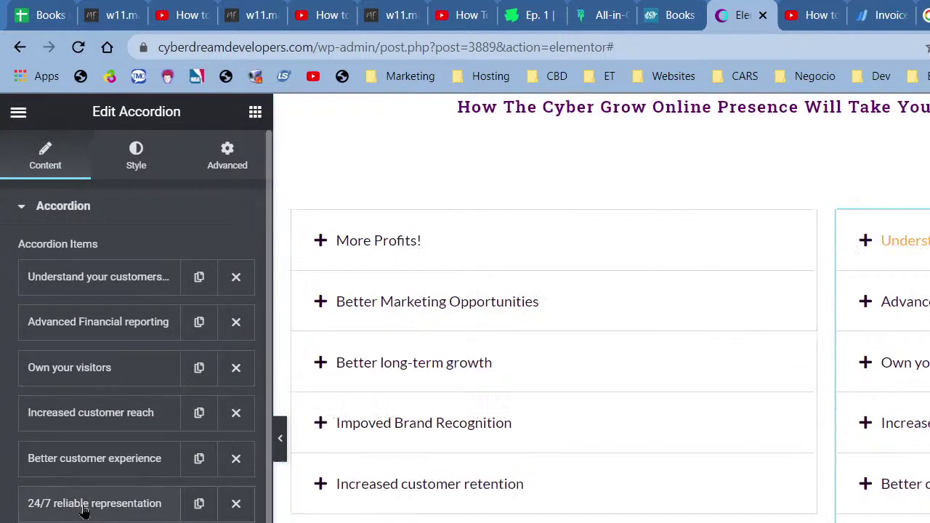
pyautogui.click(199, 507)
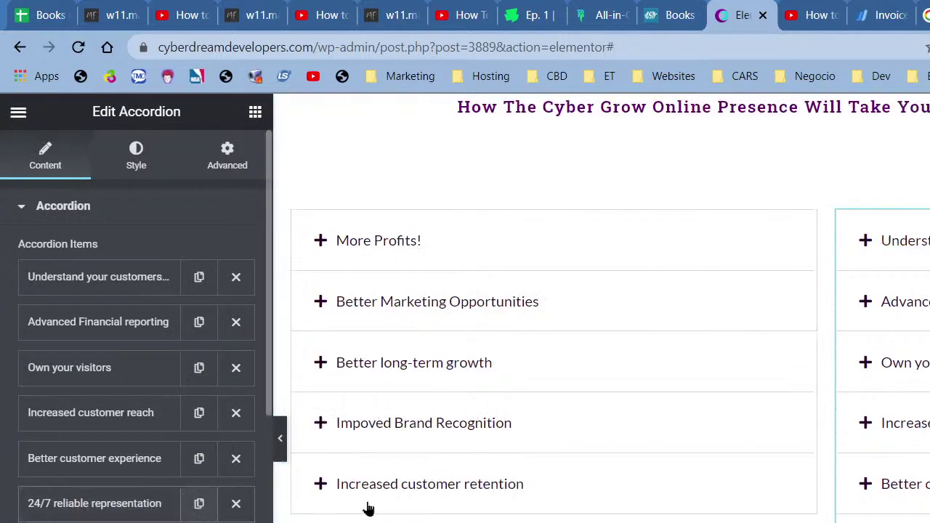
pyautogui.click(394, 500)
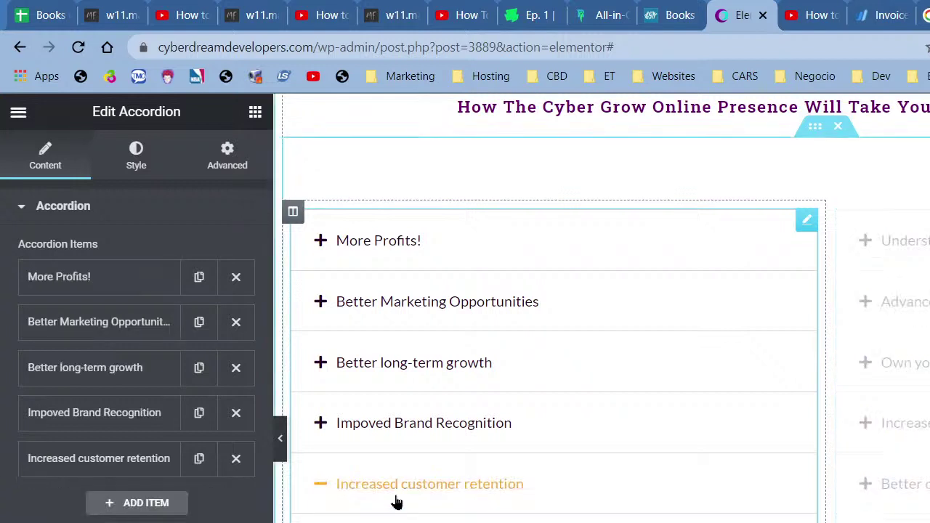
pyautogui.rightClick(133, 476)
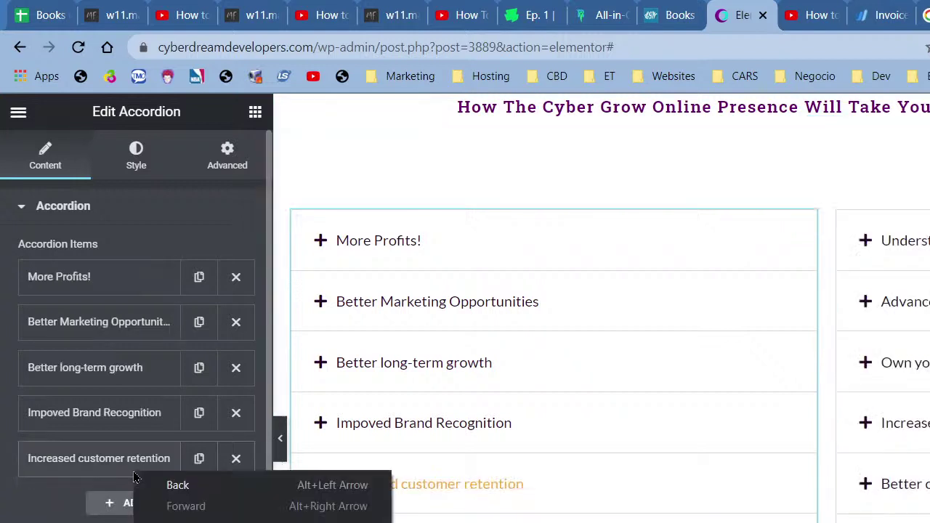
pyautogui.click(105, 504)
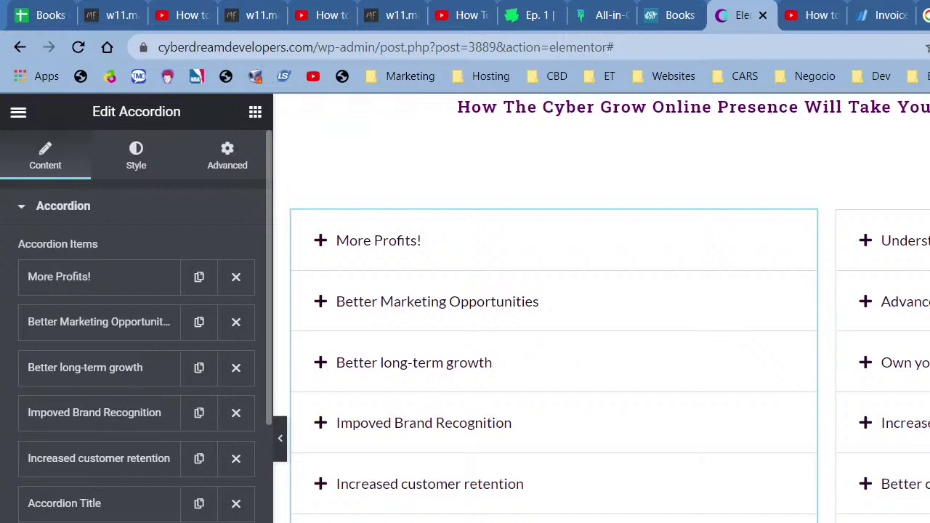
pyautogui.hotkey('ctrl', 'v')
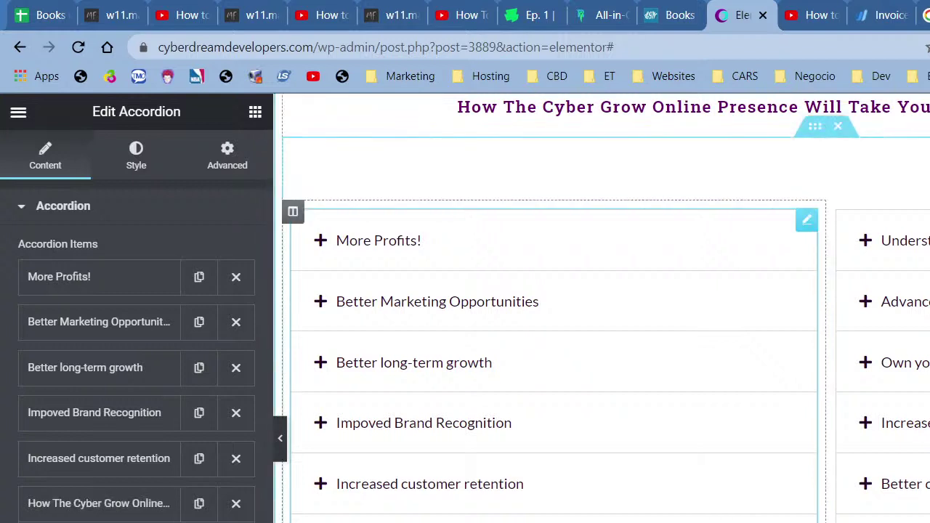
# Step: Change the title of the first accordion's last item to "24/7 reliable representation", matching the item in the second accordion
pyautogui.click(905, 240)
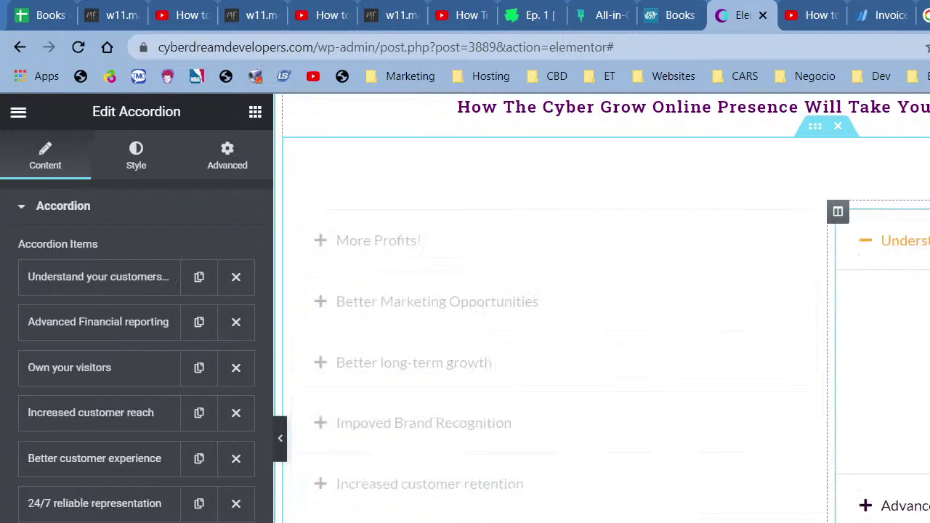
pyautogui.scroll(-4, 553, 305)
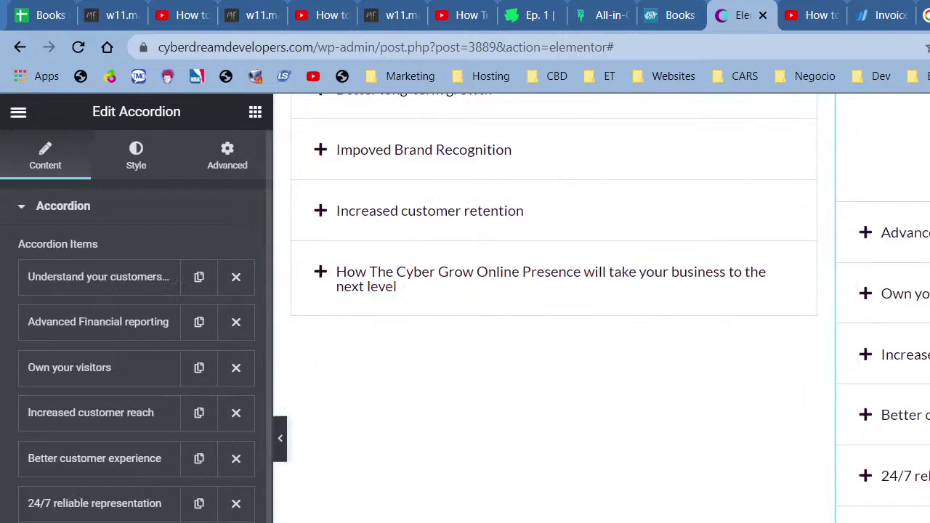
pyautogui.click(550, 279)
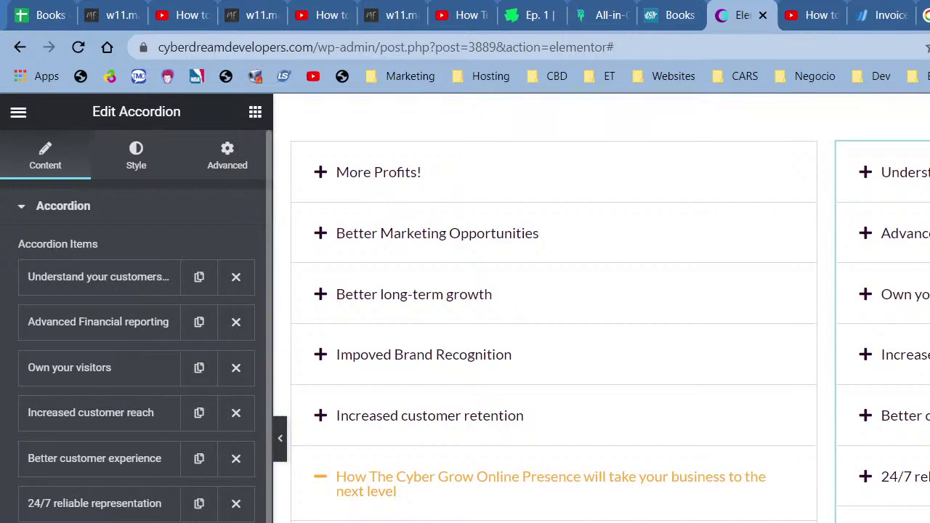
pyautogui.click(438, 506)
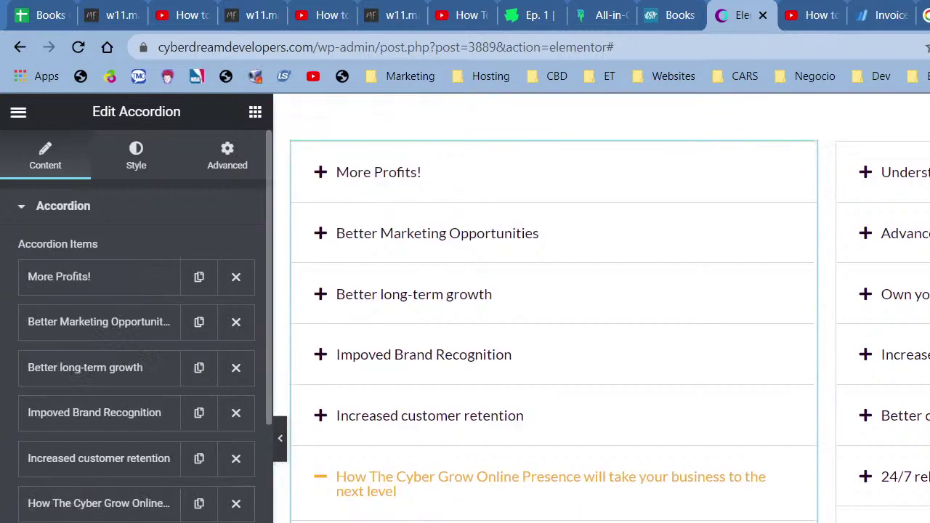
pyautogui.click(236, 503)
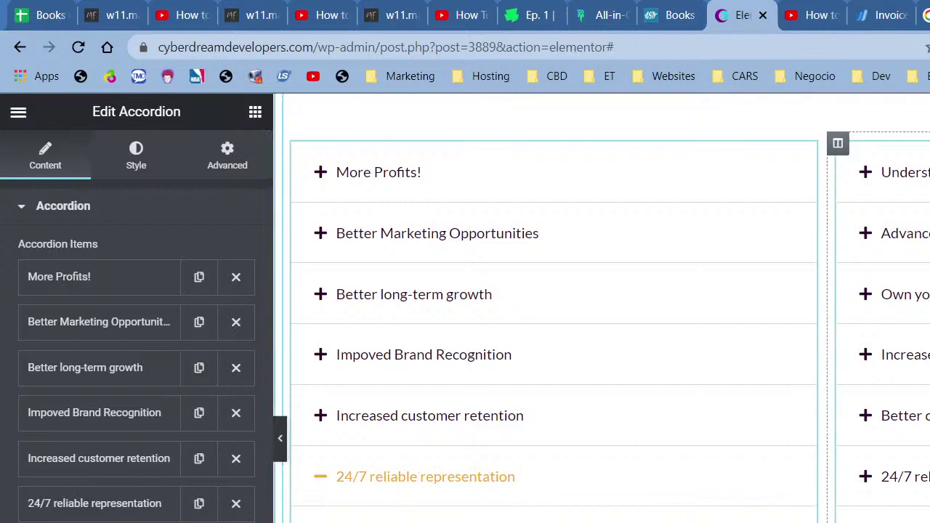
# Step: Delete the "24/7 reliable representation" items from the second accordion and open the same item's settings in the first accordion
pyautogui.click(905, 477)
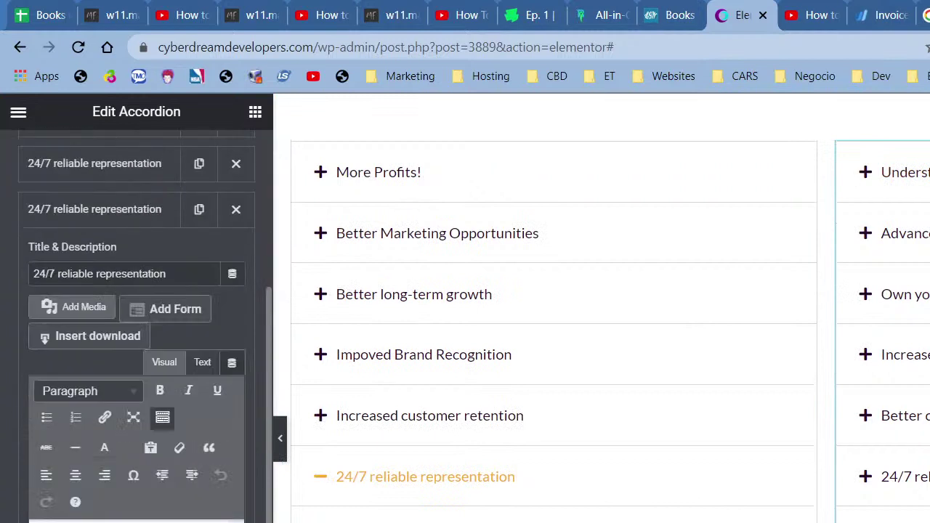
pyautogui.click(236, 210)
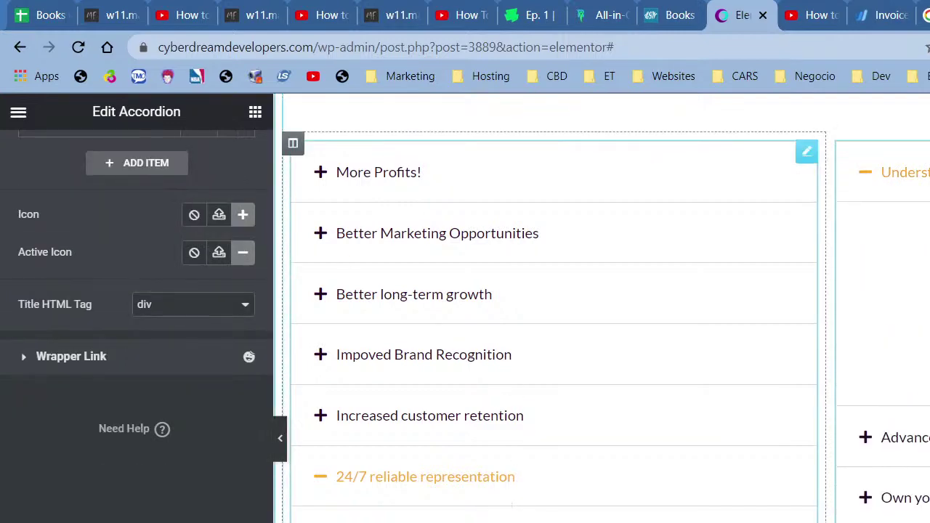
pyautogui.click(102, 502)
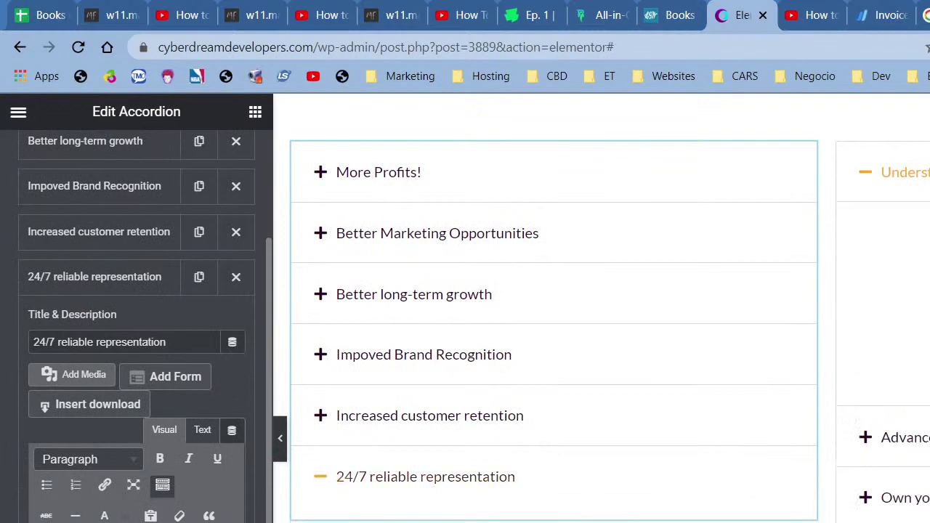
# Step: Compare both accordions in the full-width preview and collapse the "24/7 reliable representation" item
pyautogui.click(281, 436)
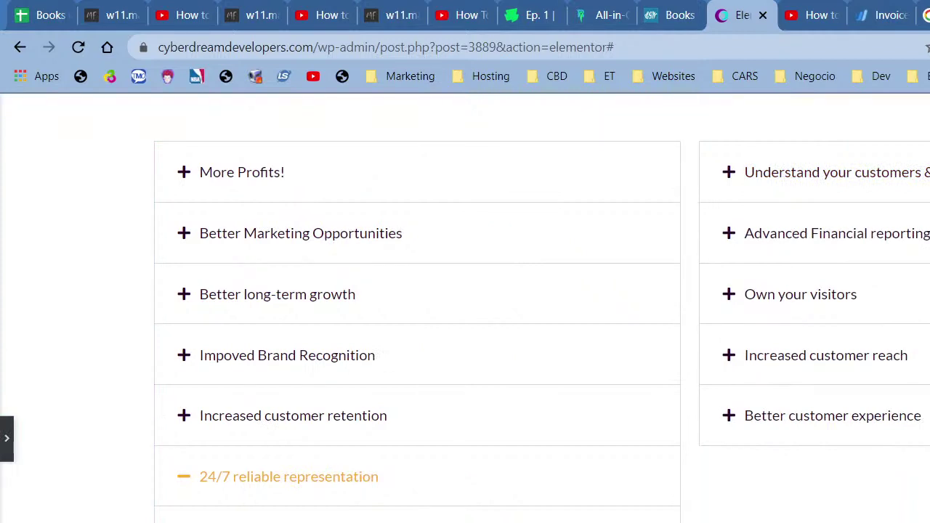
pyautogui.click(525, 493)
pyautogui.scroll(1, 592, 476)
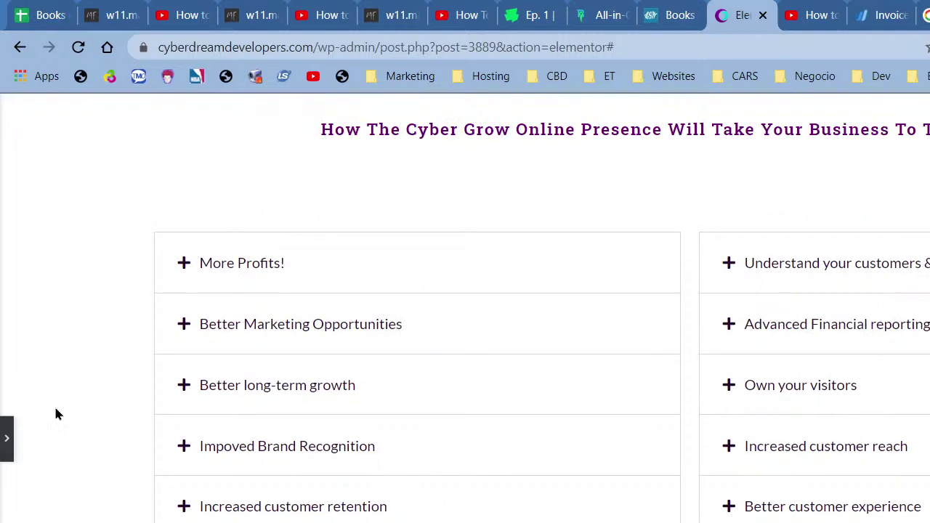
pyautogui.click(4, 429)
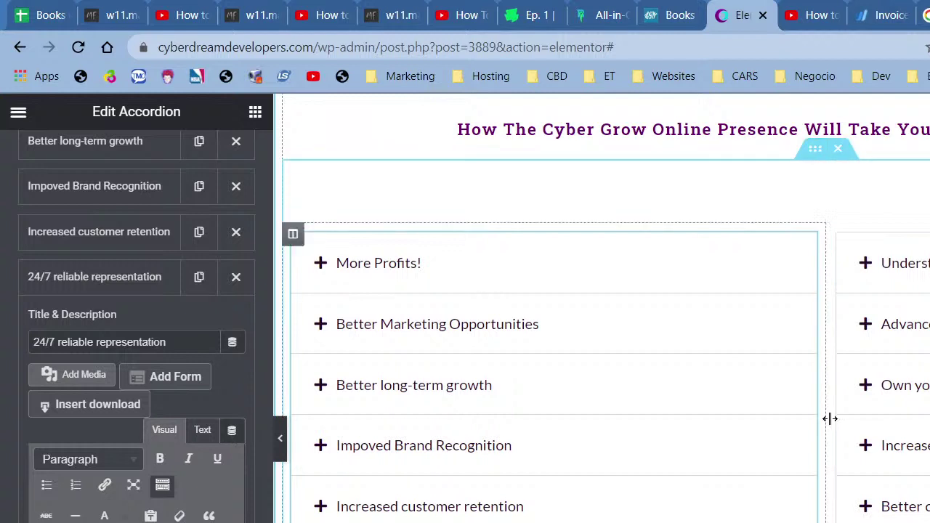
# Step: Set the bottom padding of the inner section holding the accordions to 60 px
pyautogui.rightClick(822, 150)
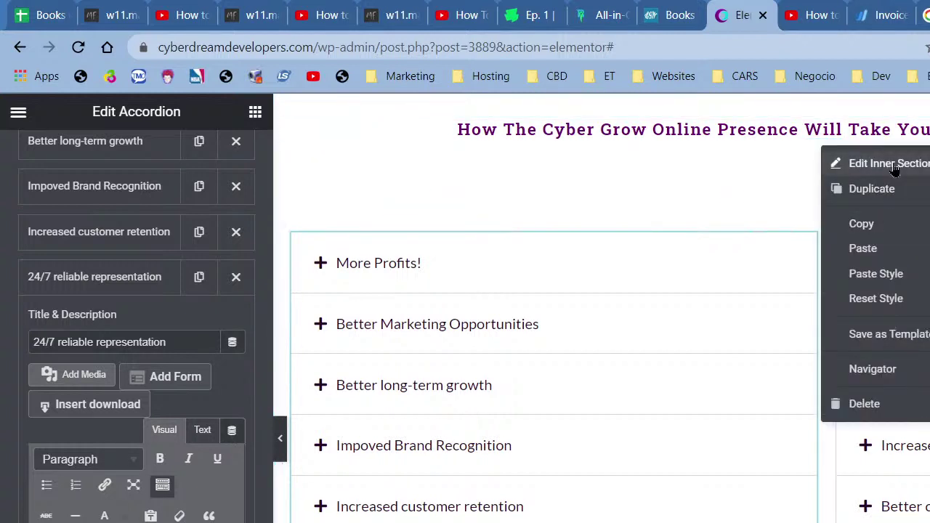
pyautogui.click(890, 165)
pyautogui.click(129, 367)
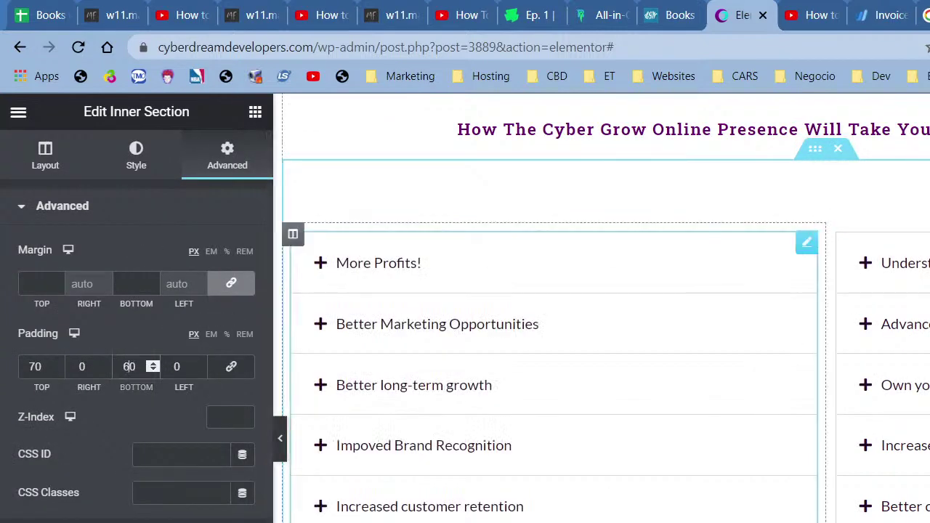
pyautogui.scroll(-3, 543, 422)
pyautogui.scroll(3, 543, 422)
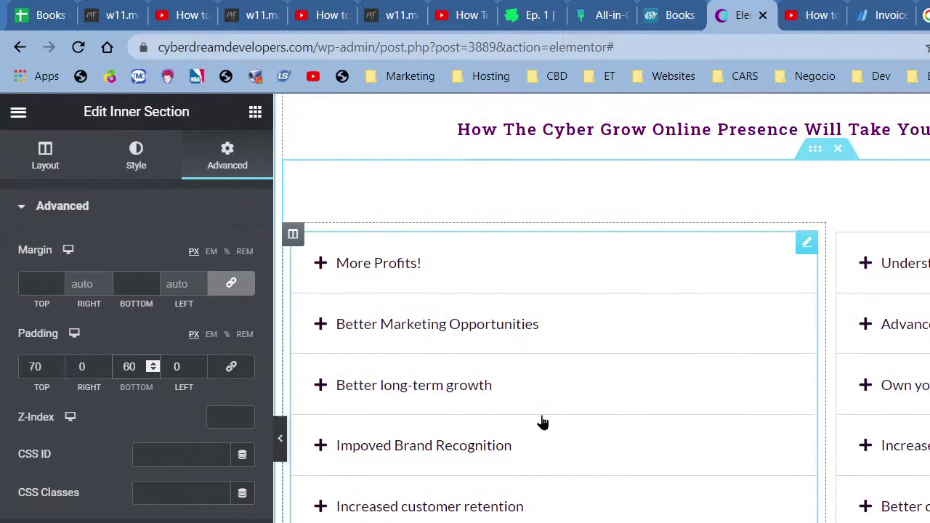
# Step: Change the first accordion's border color to the off-white global color after trying Primary
pyautogui.click(377, 267)
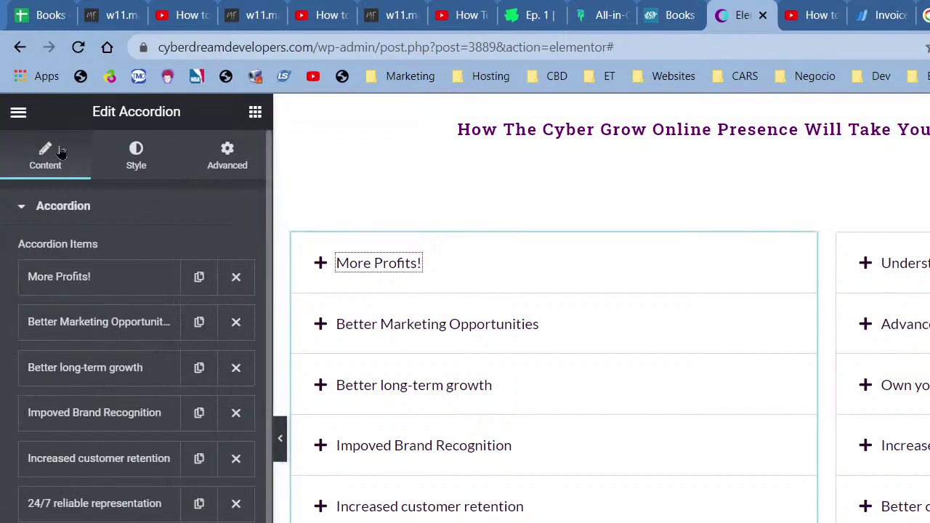
pyautogui.click(138, 161)
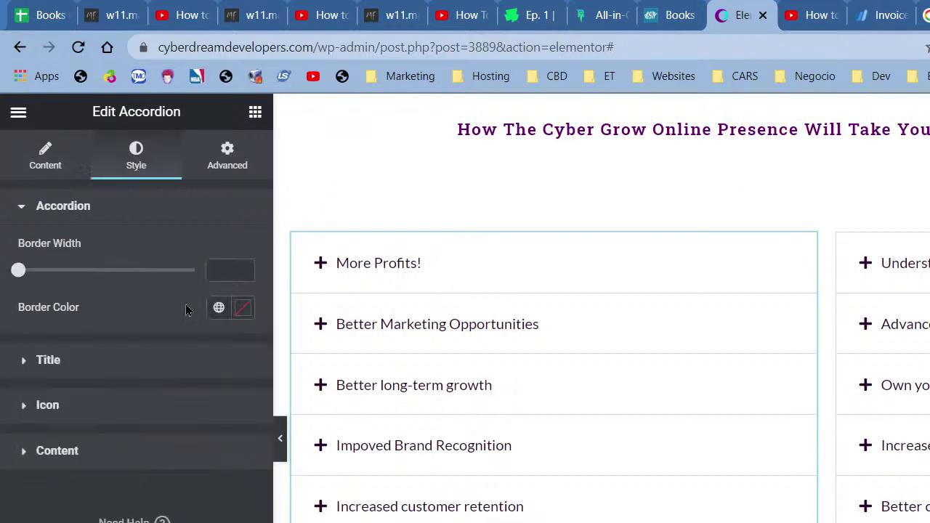
pyautogui.click(219, 307)
pyautogui.click(117, 389)
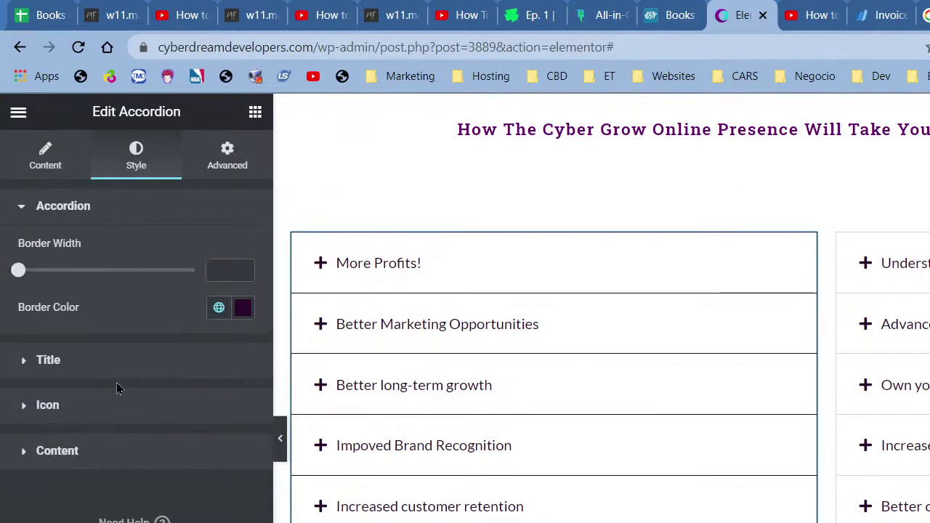
pyautogui.click(219, 308)
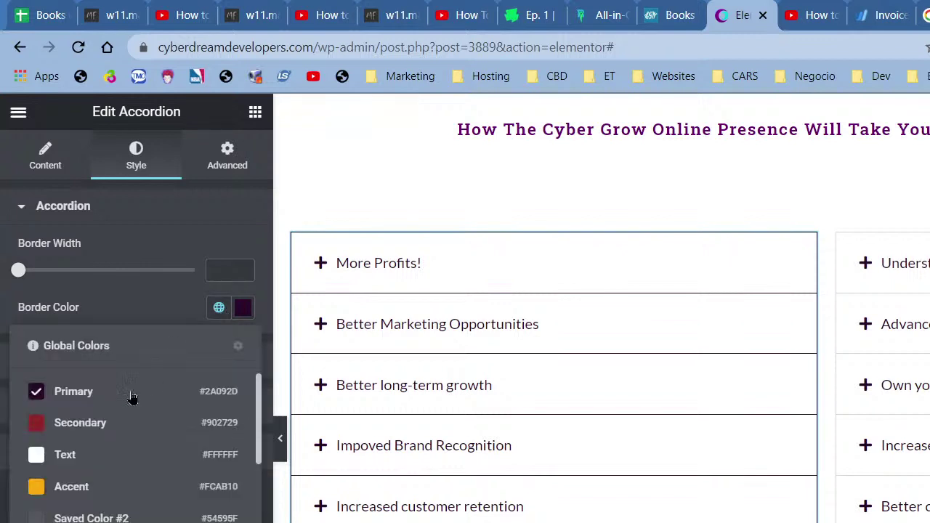
pyautogui.scroll(-5, 91, 509)
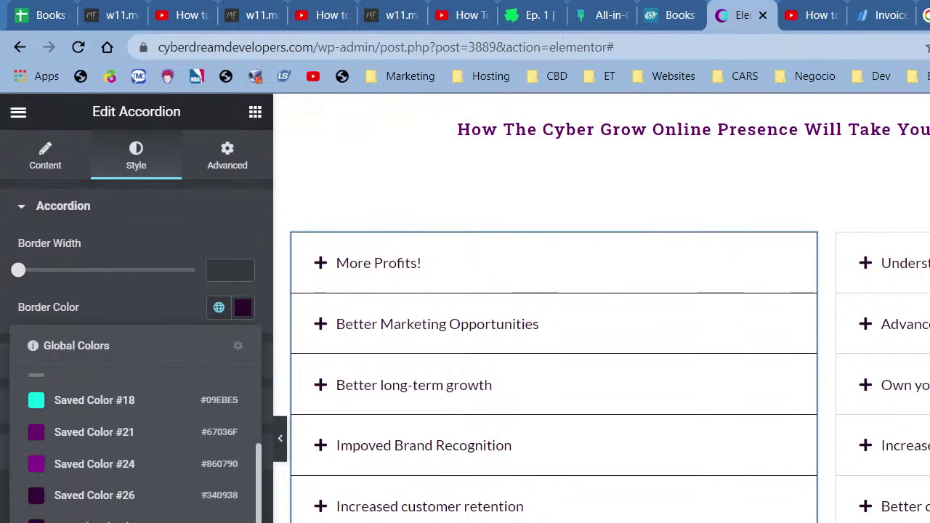
pyautogui.click(91, 517)
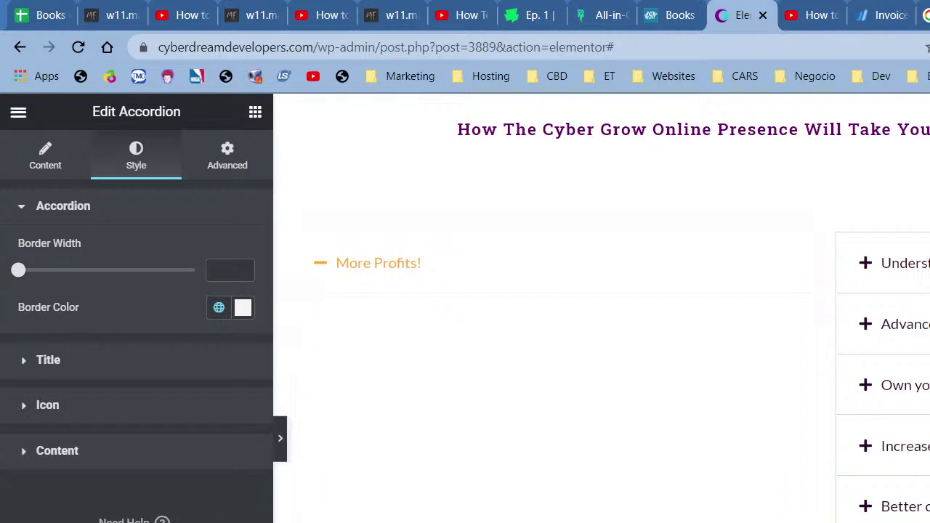
# Step: Check the first accordion's new borders in the full-width preview with the "More Profits!" item collapsed
pyautogui.click(280, 439)
pyautogui.click(314, 258)
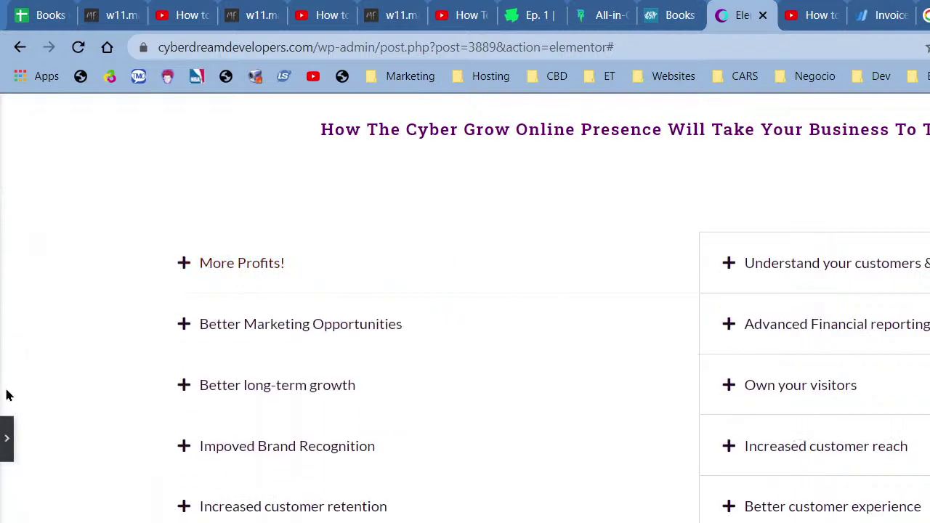
pyautogui.click(9, 436)
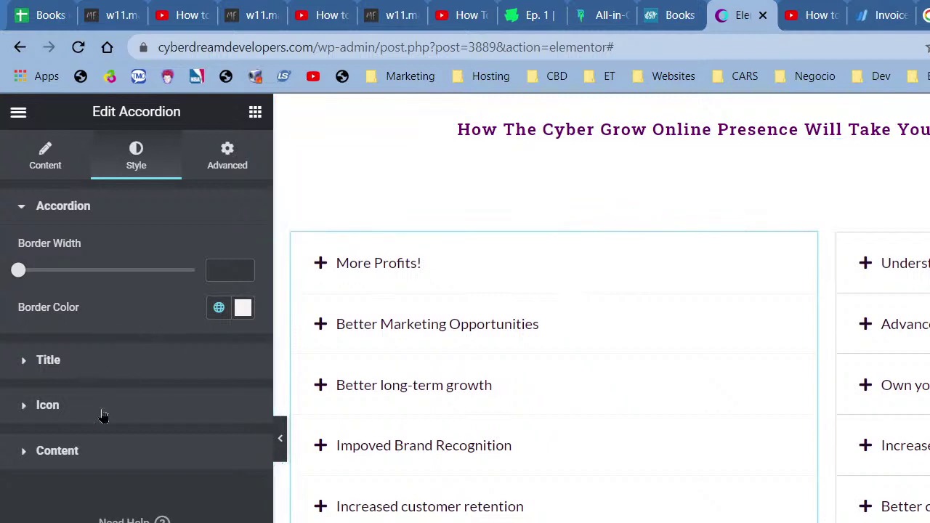
# Step: Set the title background of the first accordion to global color New Item #9 (#F7F3F5) after trying Secondary
pyautogui.click(89, 369)
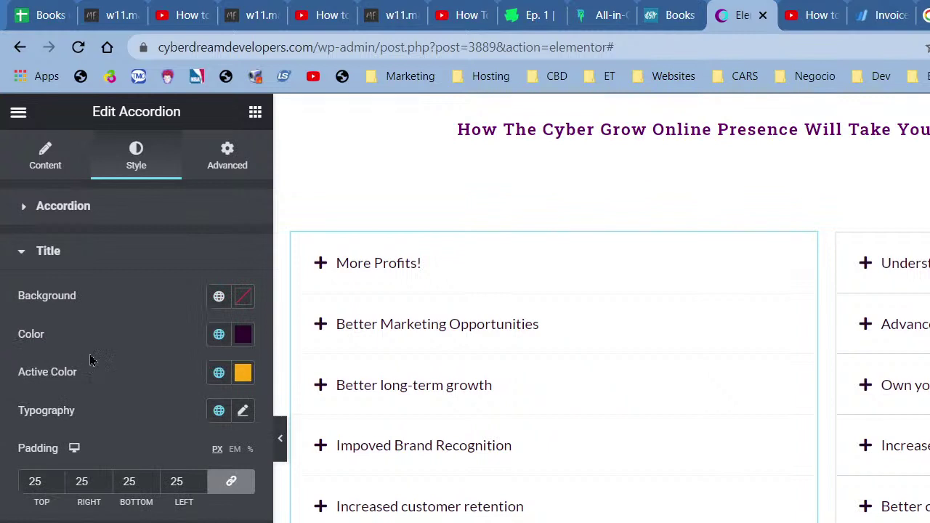
pyautogui.click(218, 295)
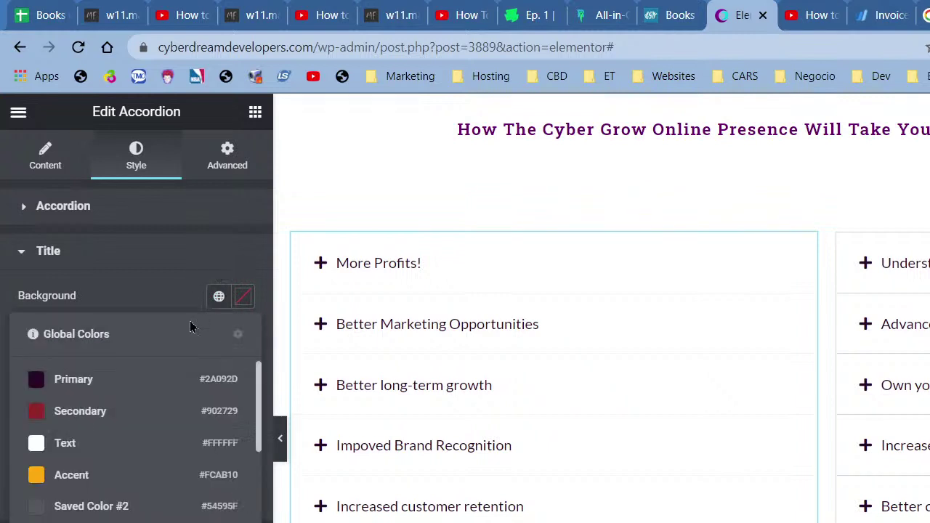
pyautogui.click(108, 412)
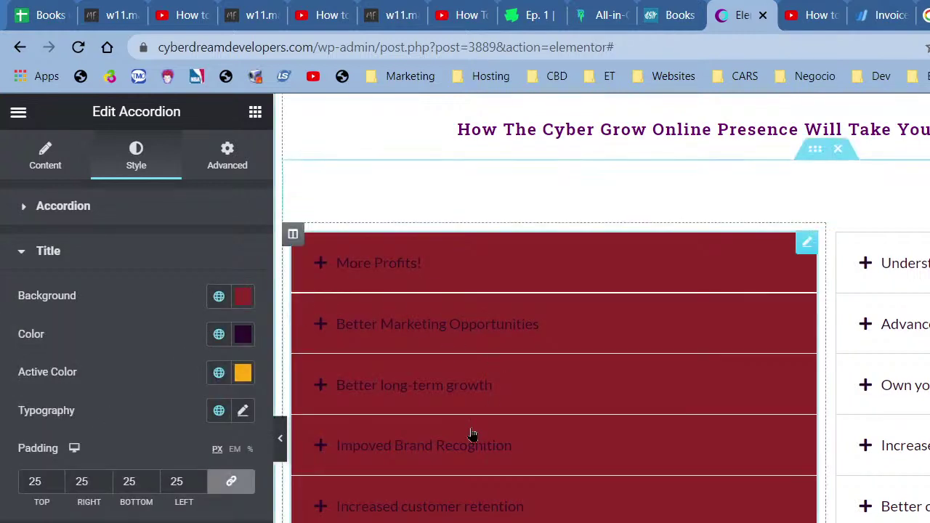
pyautogui.click(218, 296)
pyautogui.scroll(-5, 150, 465)
pyautogui.scroll(-2, 127, 485)
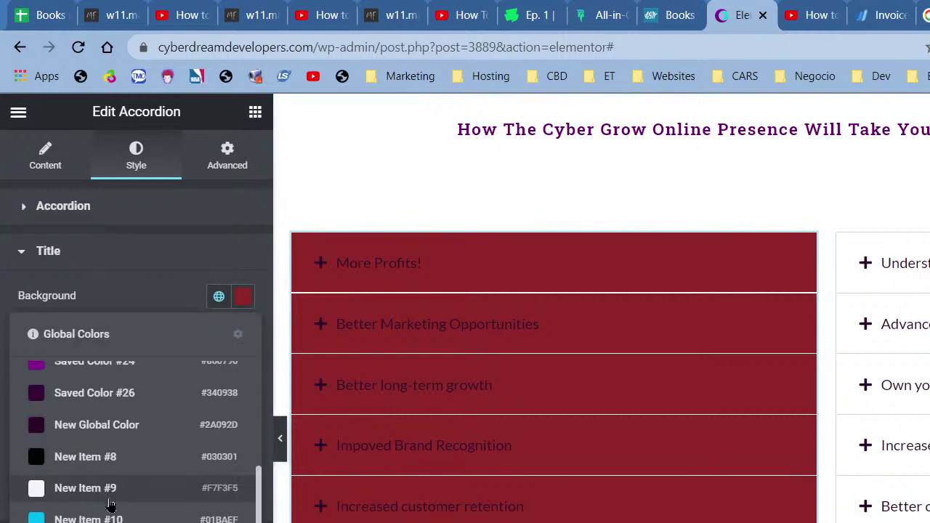
pyautogui.click(106, 500)
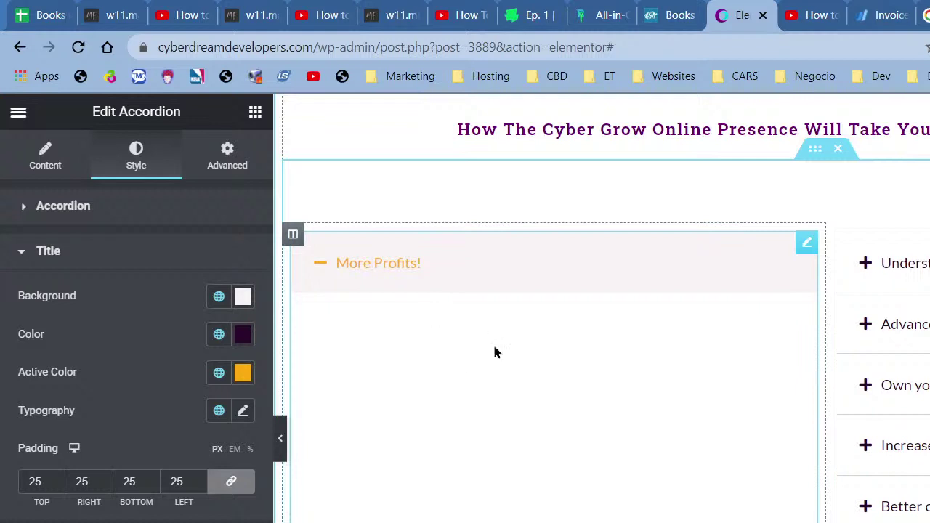
# Step: Examine the first accordion's title background in the full-width preview with the "More Profits!" item collapsed and expanded
pyautogui.click(285, 443)
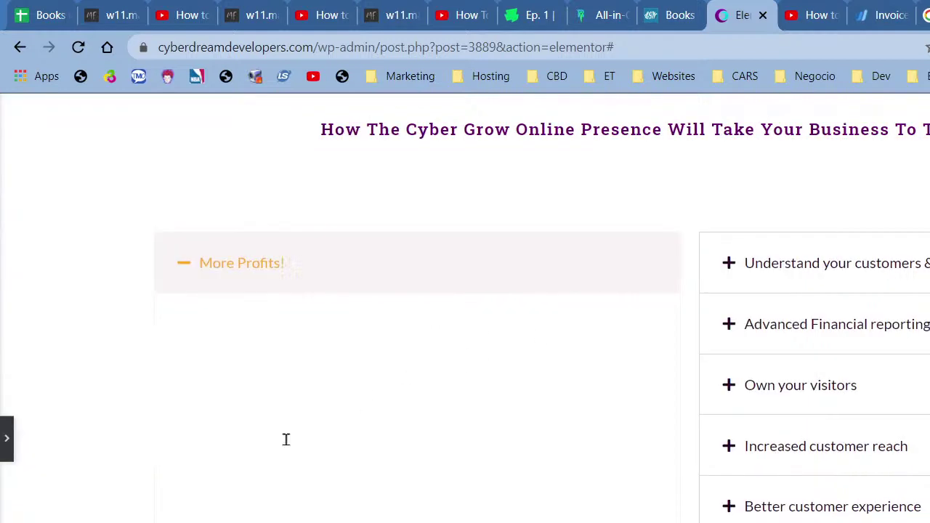
pyautogui.click(327, 272)
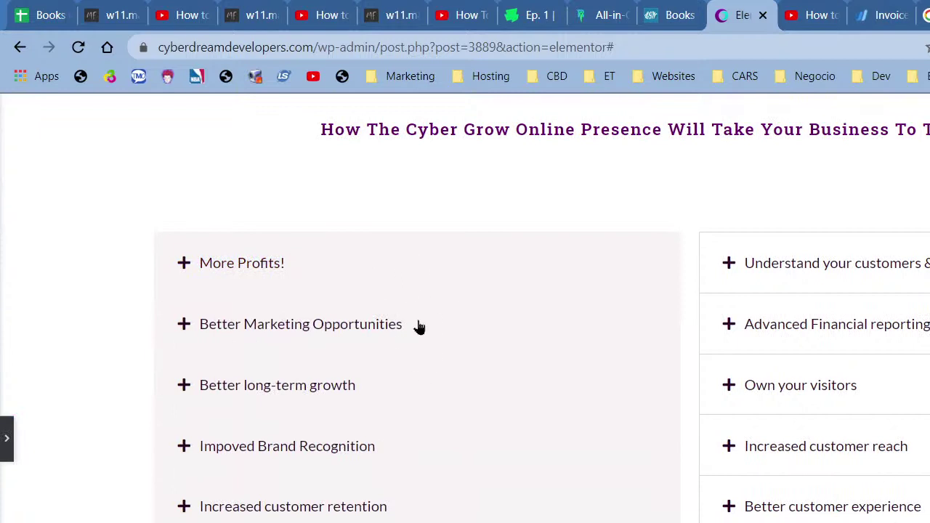
pyautogui.click(313, 263)
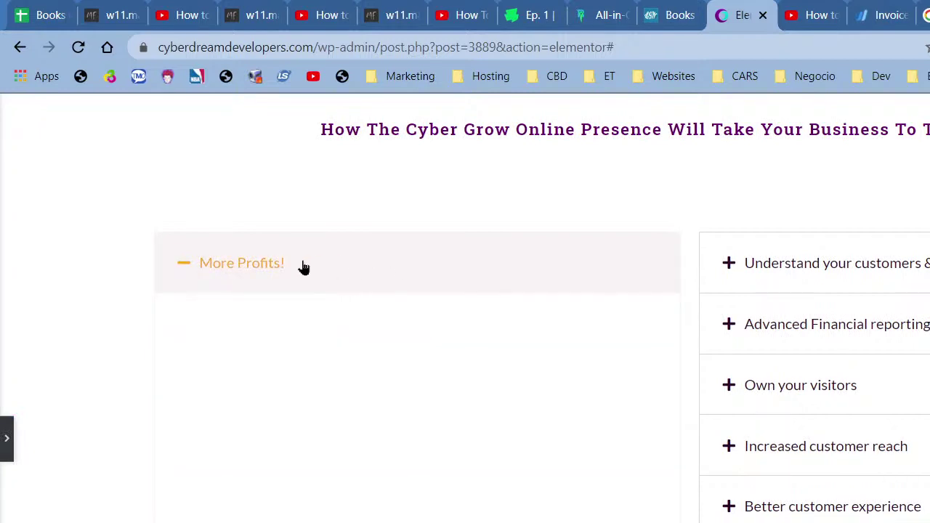
pyautogui.click(5, 445)
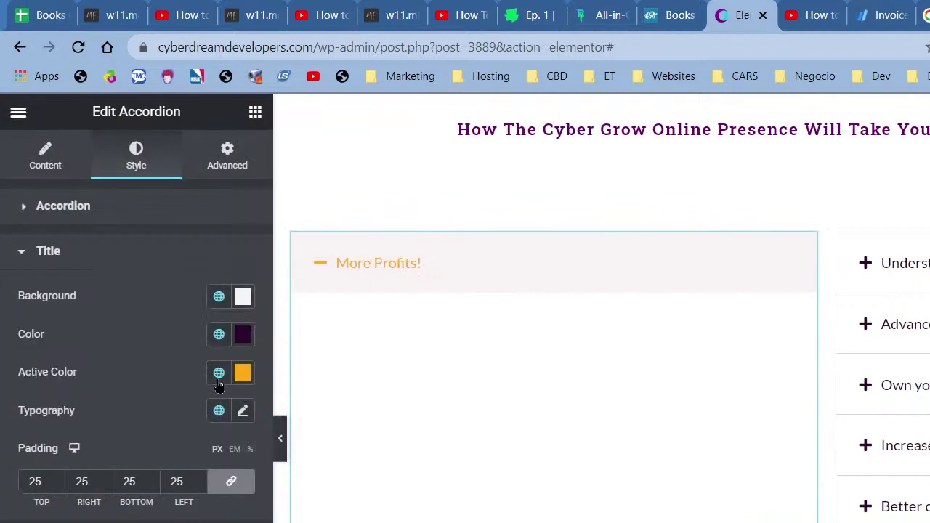
# Step: Set the active title color of the first accordion to a purple global color
pyautogui.click(217, 375)
pyautogui.scroll(-5, 134, 476)
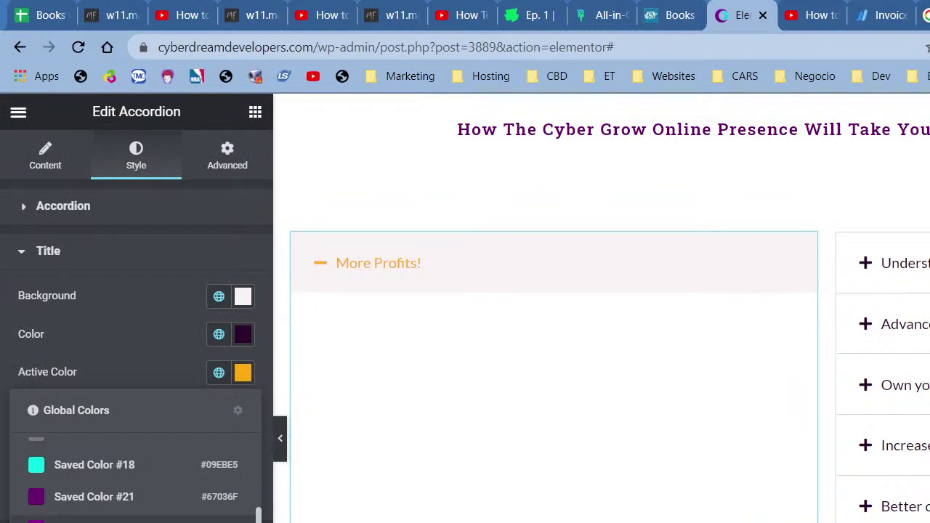
pyautogui.click(88, 511)
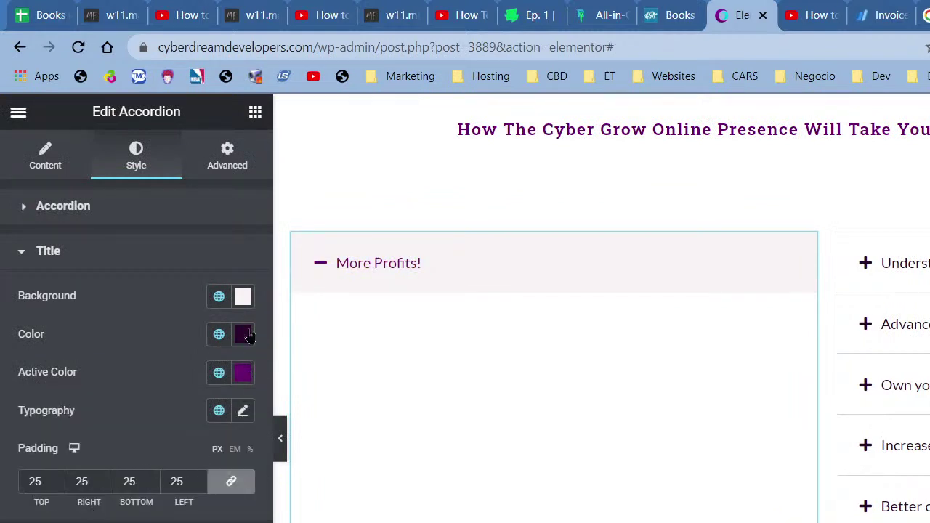
# Step: Try global colors Saved Color #18, #2 and #3 as the title background, and return to New Item #9
pyautogui.click(218, 296)
pyautogui.scroll(-2, 86, 491)
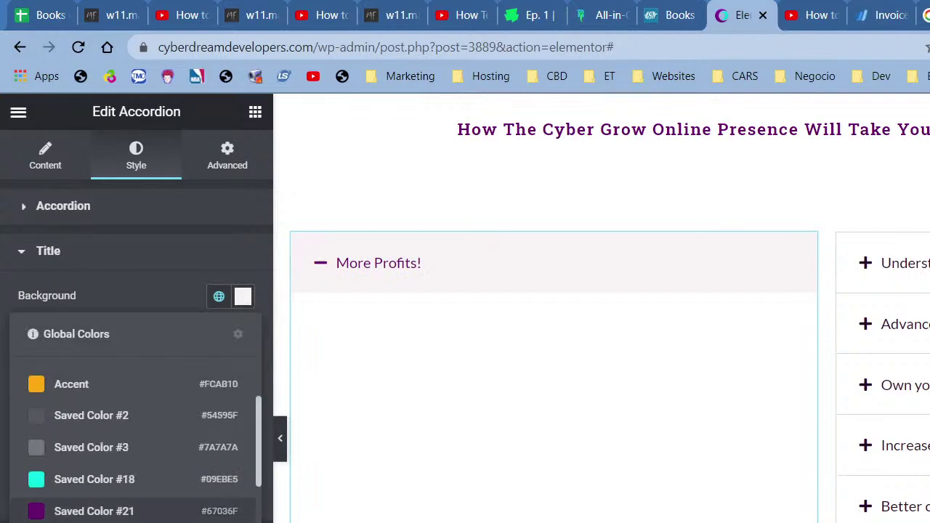
pyautogui.scroll(-5, 86, 491)
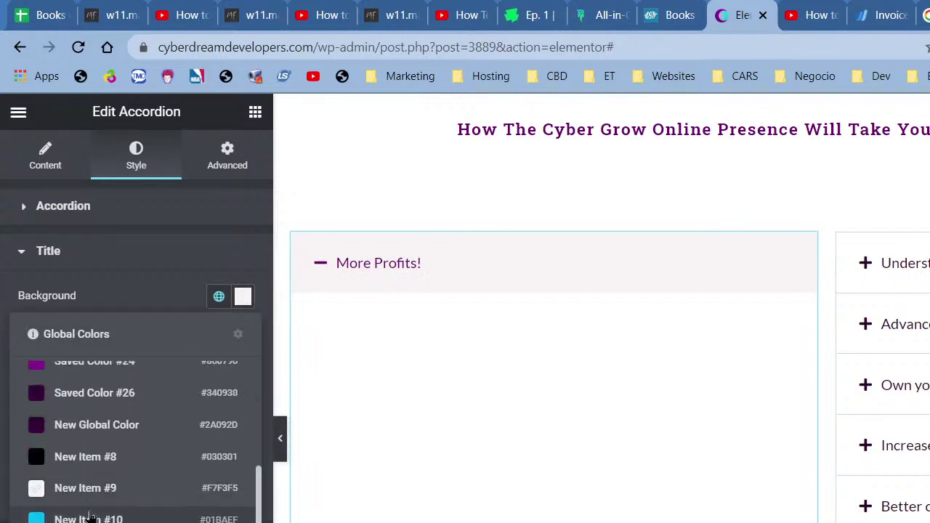
pyautogui.scroll(3, 89, 502)
pyautogui.click(95, 393)
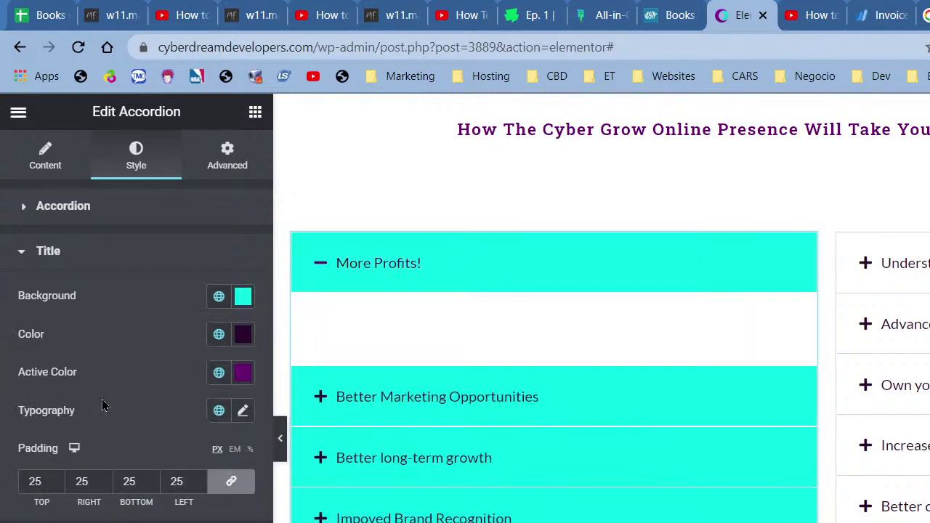
pyautogui.click(218, 299)
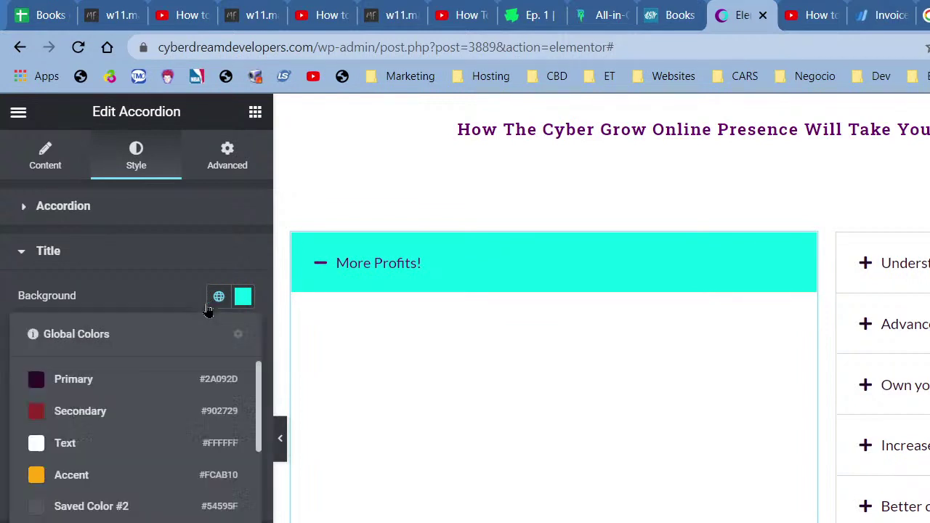
pyautogui.click(75, 508)
pyautogui.click(218, 297)
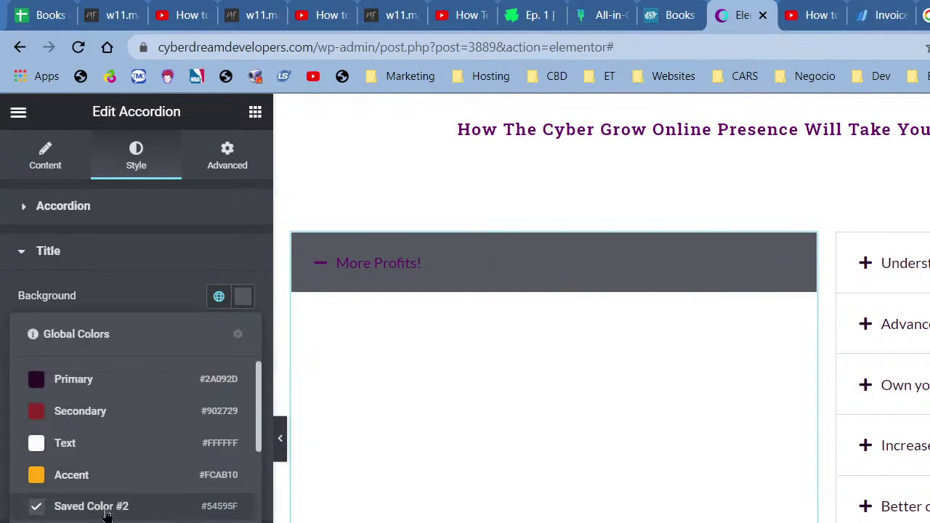
pyautogui.click(105, 516)
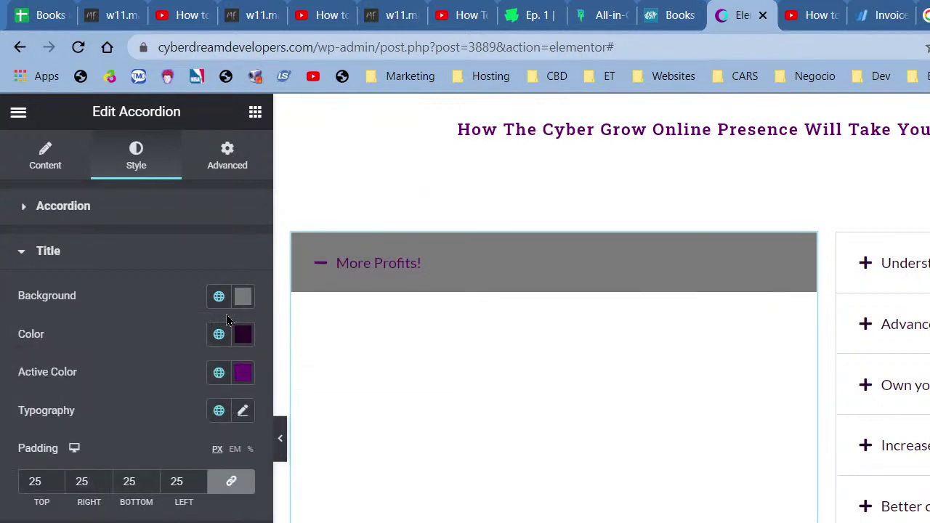
pyautogui.click(219, 296)
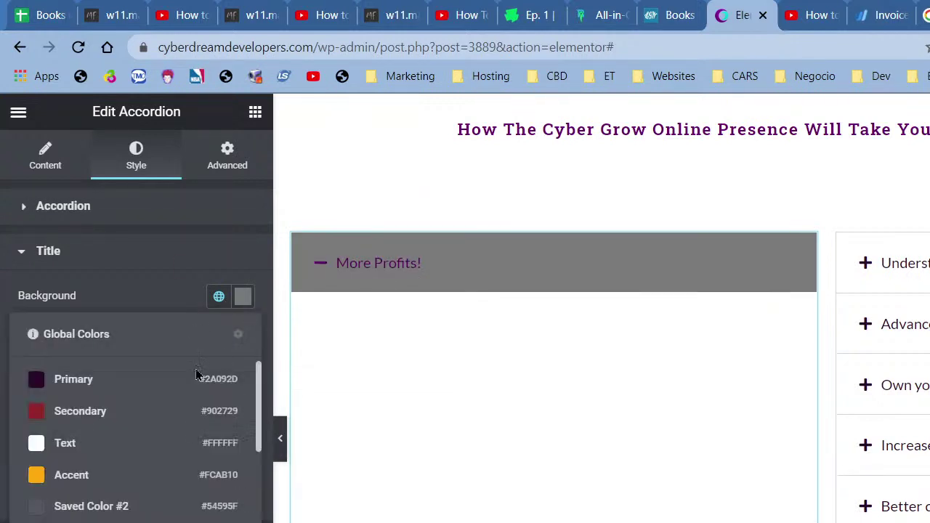
pyautogui.scroll(-5, 197, 374)
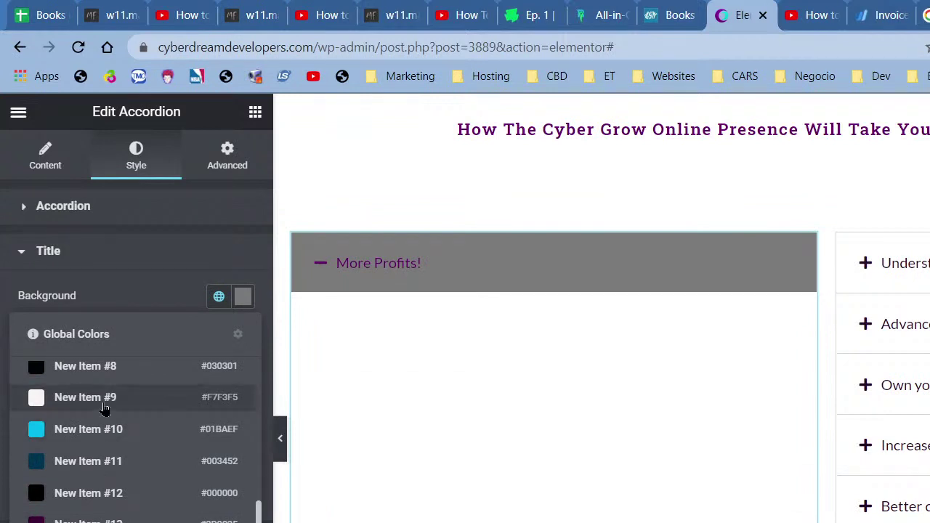
pyautogui.click(103, 405)
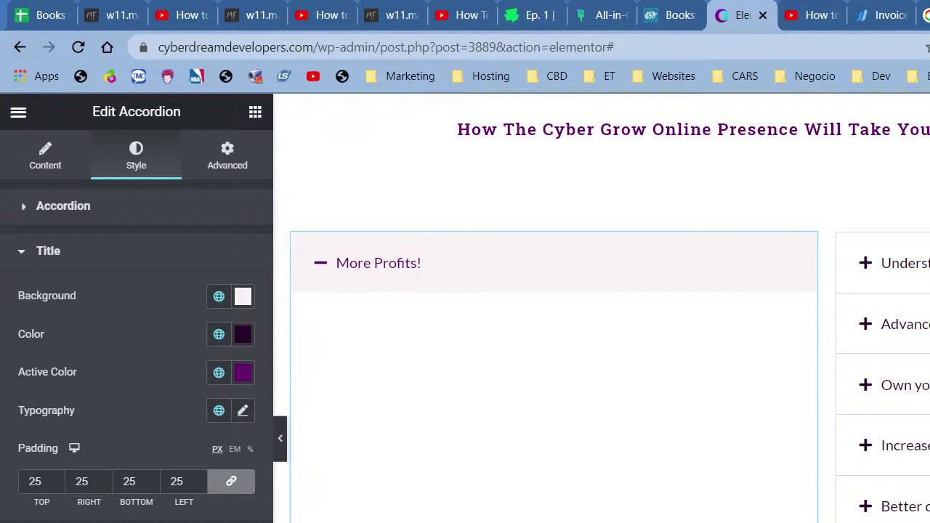
# Step: Try the global colors Primary and Saved Color #18 (#09EBE5) for the first accordion's icon color
pyautogui.click(48, 521)
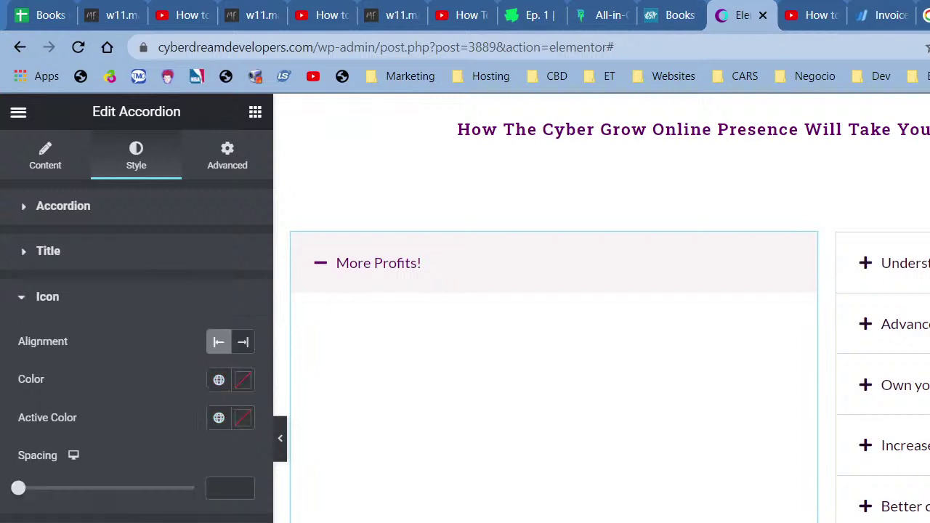
pyautogui.click(219, 380)
pyautogui.click(109, 473)
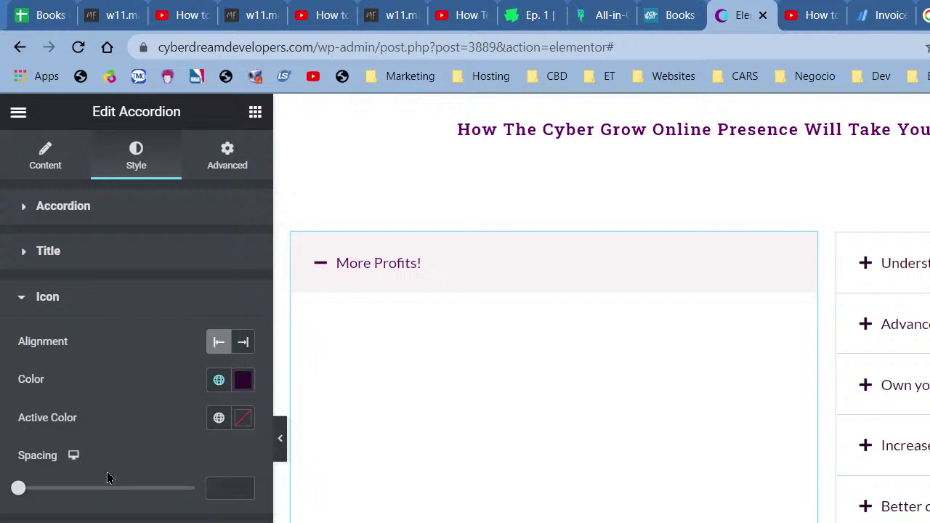
pyautogui.click(243, 382)
pyautogui.click(219, 380)
pyautogui.scroll(-5, 167, 503)
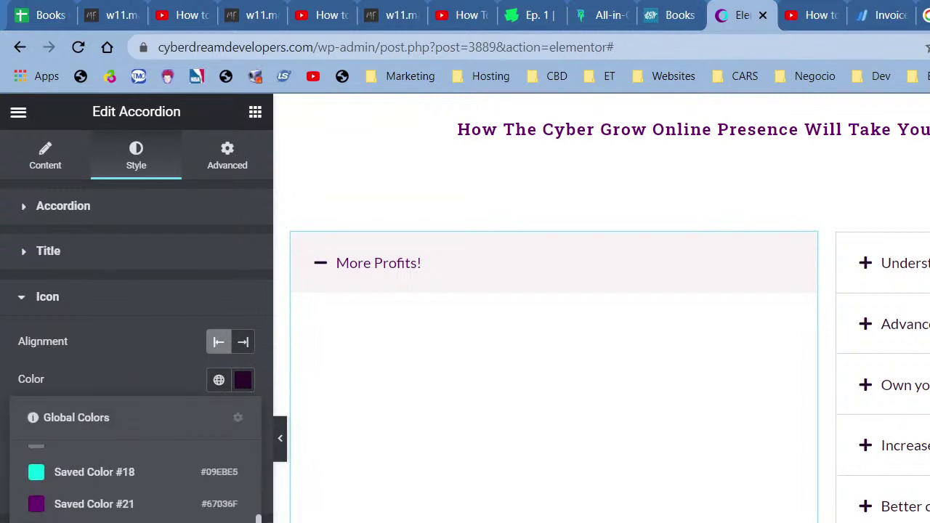
pyautogui.click(114, 480)
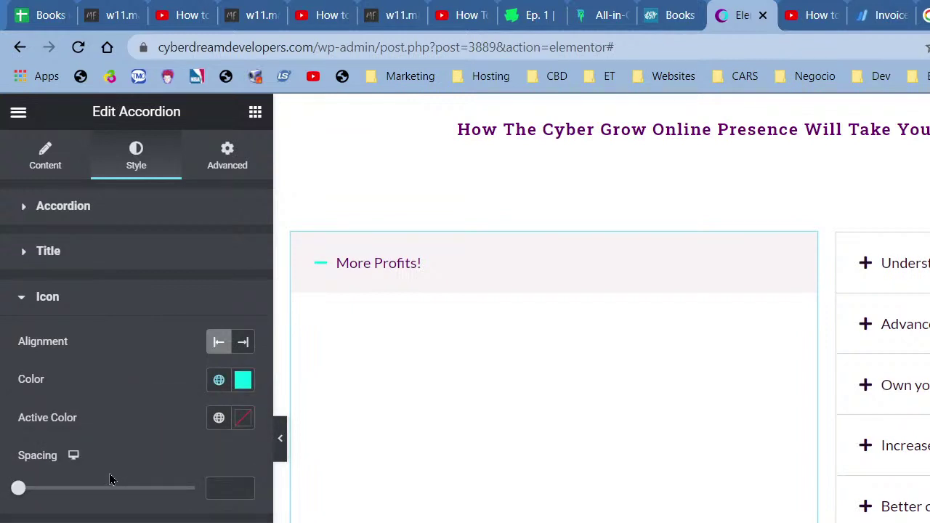
# Step: Set the first accordion's icon color to Primary (#2A092D) and its active icon color to the orange Accent
pyautogui.click(218, 386)
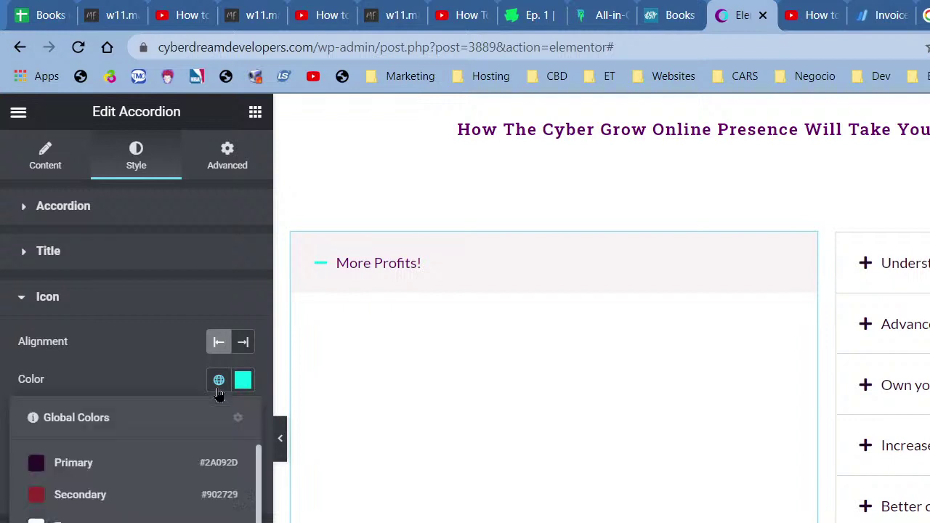
pyautogui.click(110, 473)
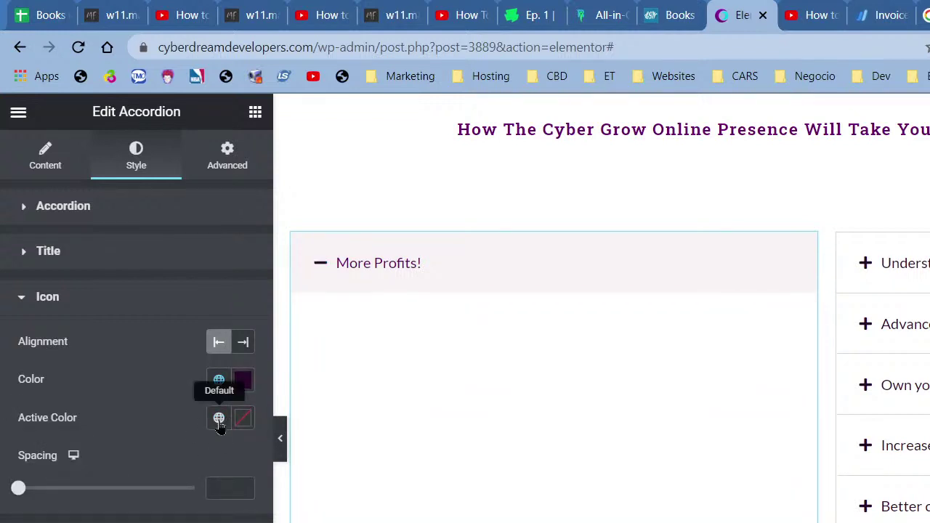
pyautogui.click(219, 422)
pyautogui.click(109, 520)
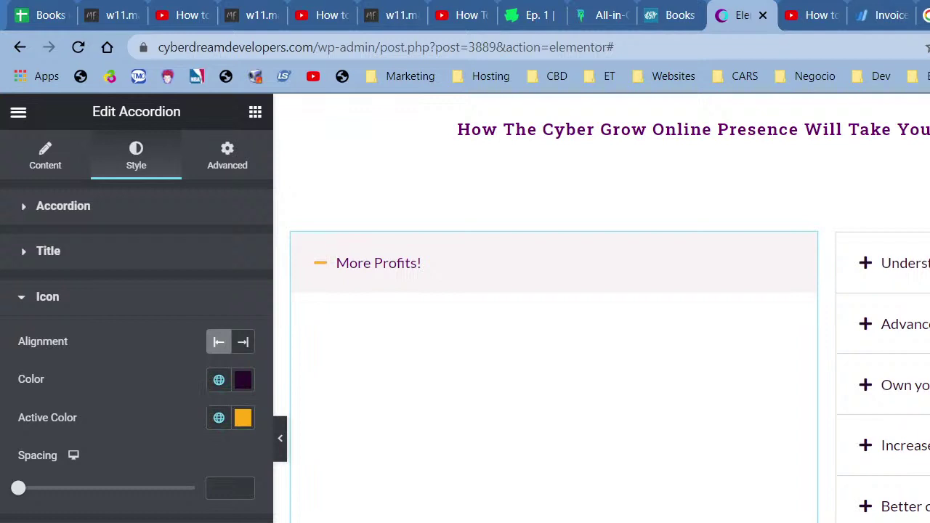
# Step: Set the first accordion's active icon color to a bright cyan global color, and try Accent (#FCAB10) as its normal icon color
pyautogui.click(219, 418)
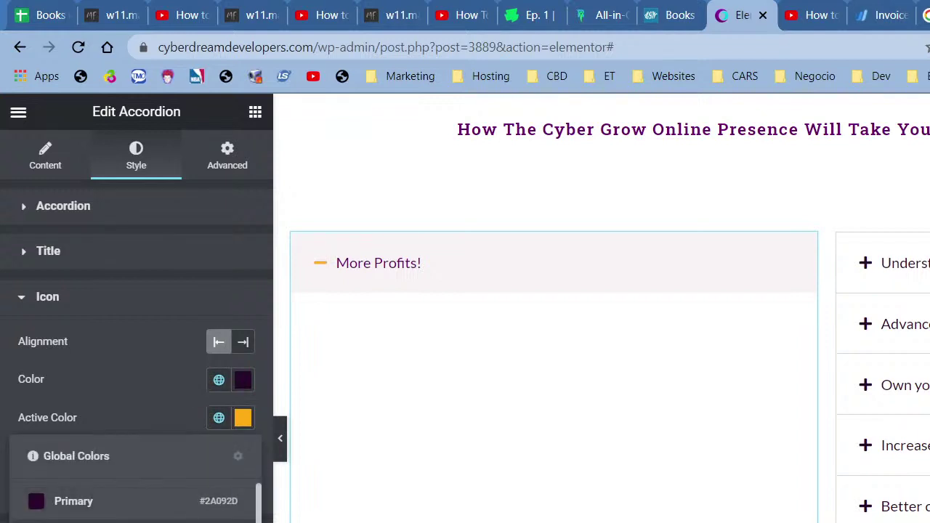
pyautogui.click(109, 517)
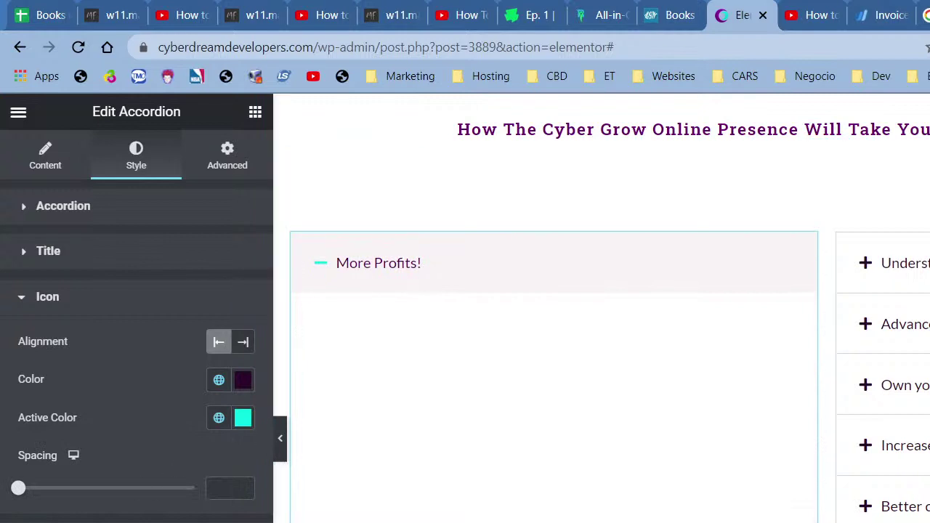
pyautogui.click(212, 379)
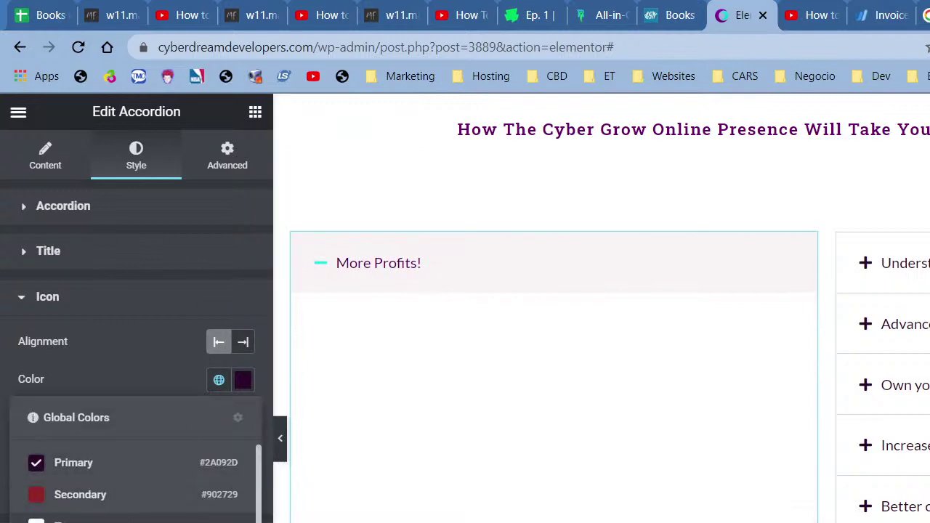
pyautogui.click(223, 496)
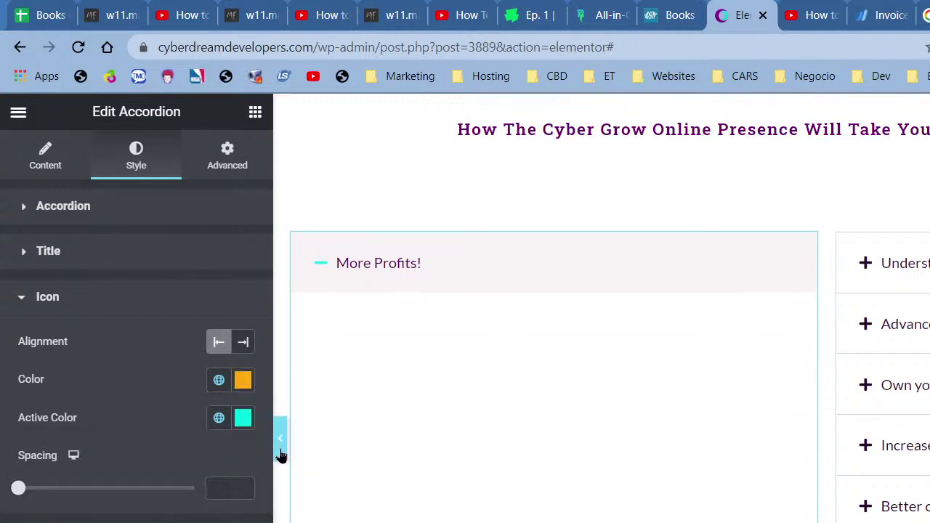
pyautogui.click(280, 445)
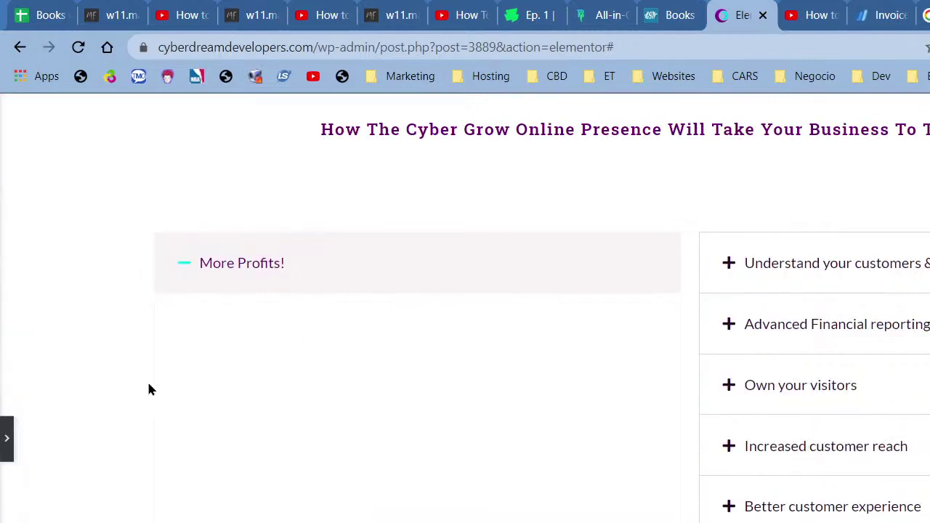
pyautogui.click(317, 271)
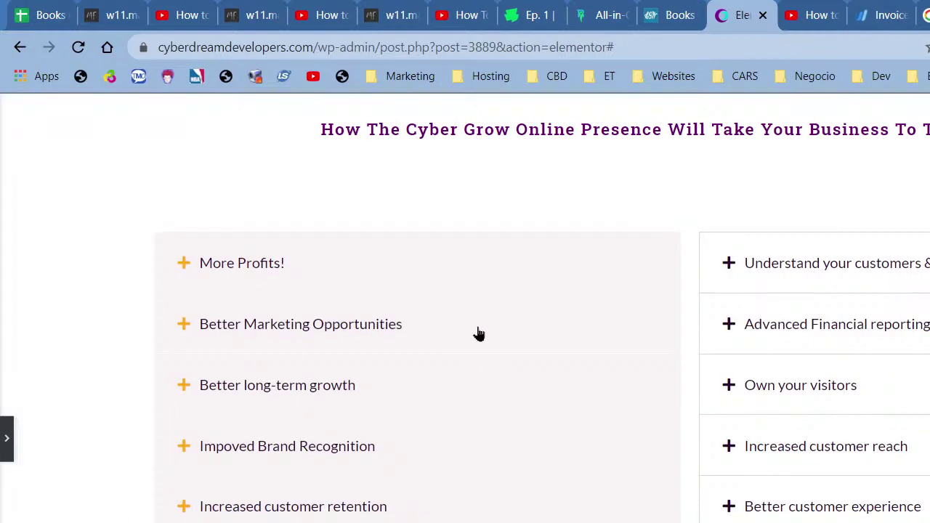
pyautogui.click(476, 332)
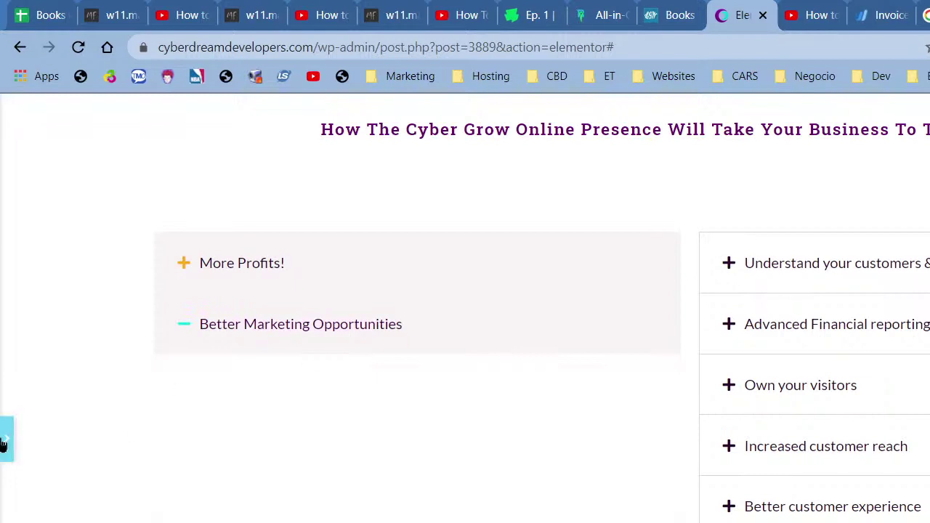
# Step: Set the first accordion's normal icon color to a purple global color and preview its items expanded and collapsed
pyautogui.click(4, 441)
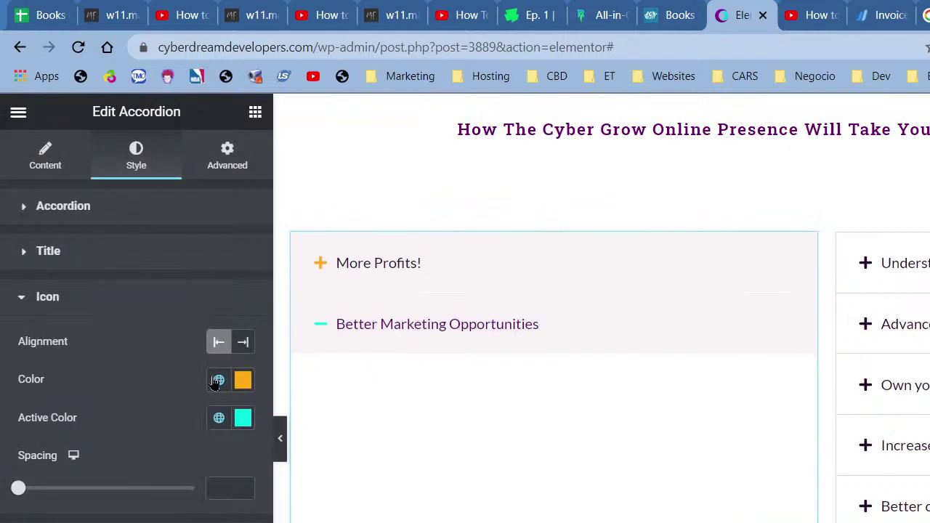
pyautogui.click(217, 380)
pyautogui.scroll(-2, 108, 498)
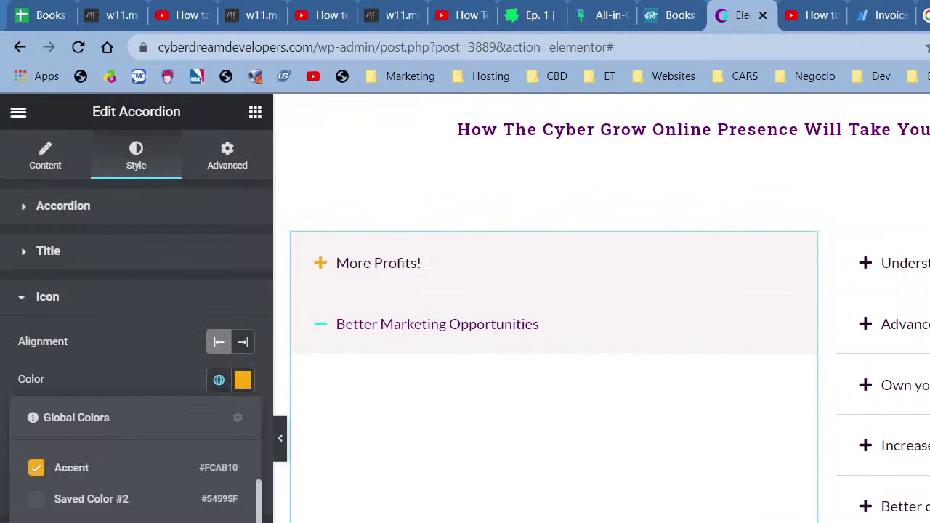
pyautogui.click(92, 519)
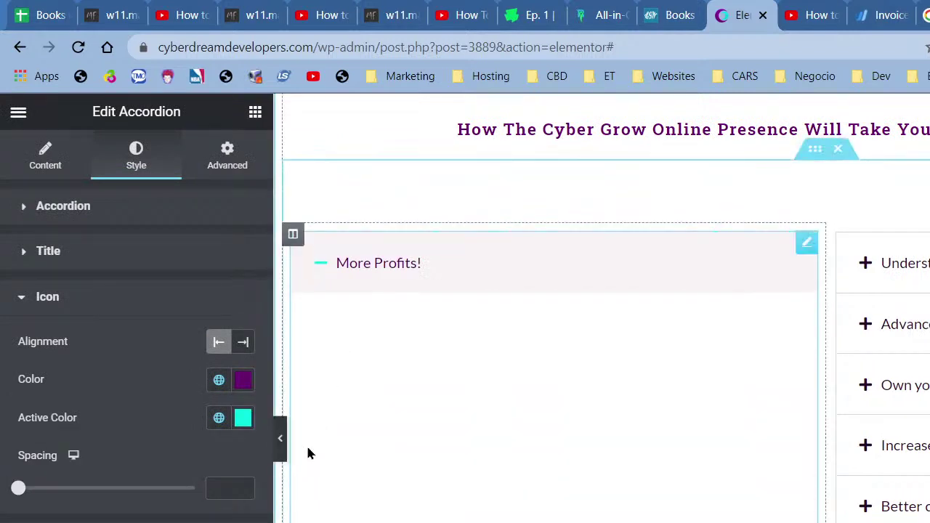
pyautogui.click(280, 443)
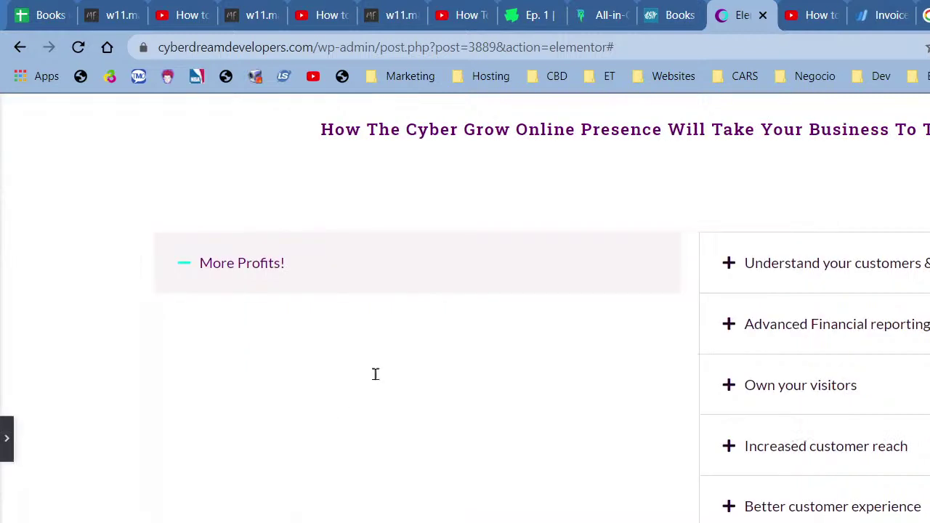
pyautogui.click(383, 260)
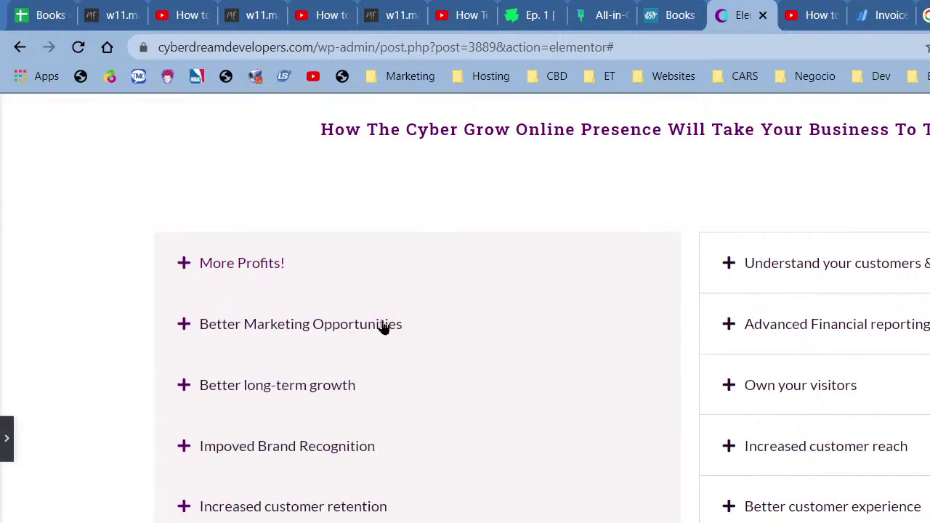
pyautogui.click(383, 326)
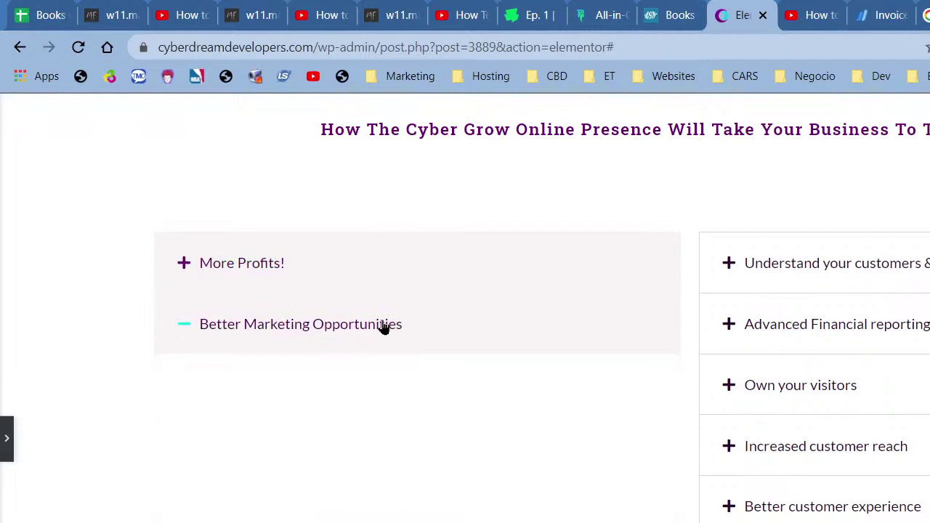
pyautogui.click(383, 326)
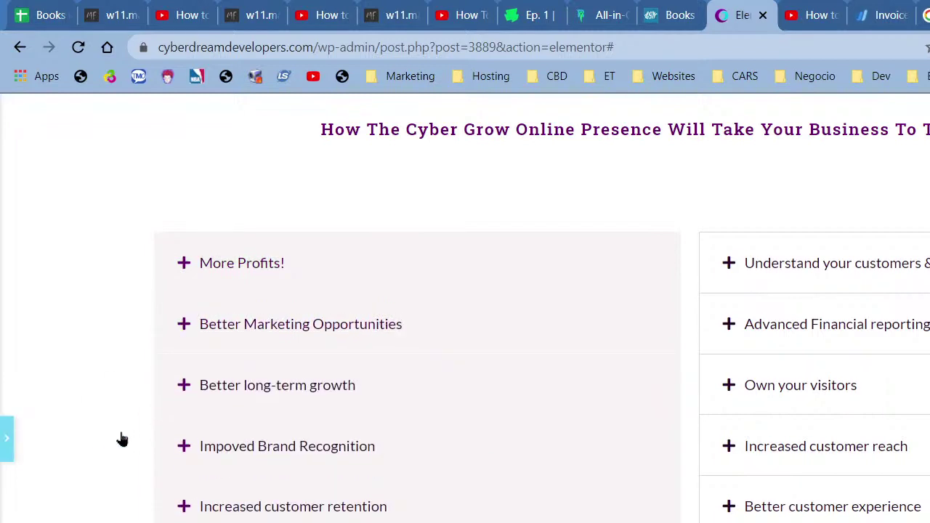
pyautogui.hotkey('ctrl', 'p')
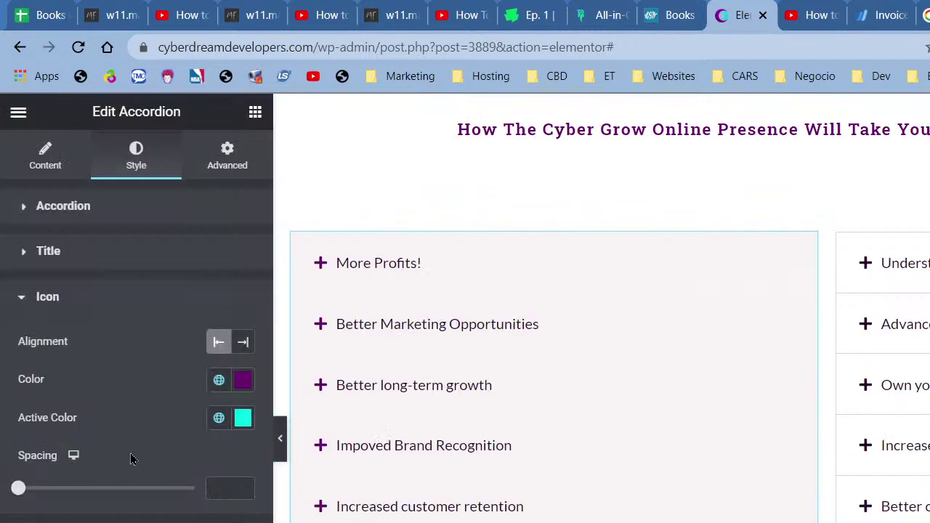
# Step: Set the accordion icon's active color to the orange Accent global color, expand the More Profits! item and open the content style settings
pyautogui.click(217, 419)
pyautogui.click(379, 264)
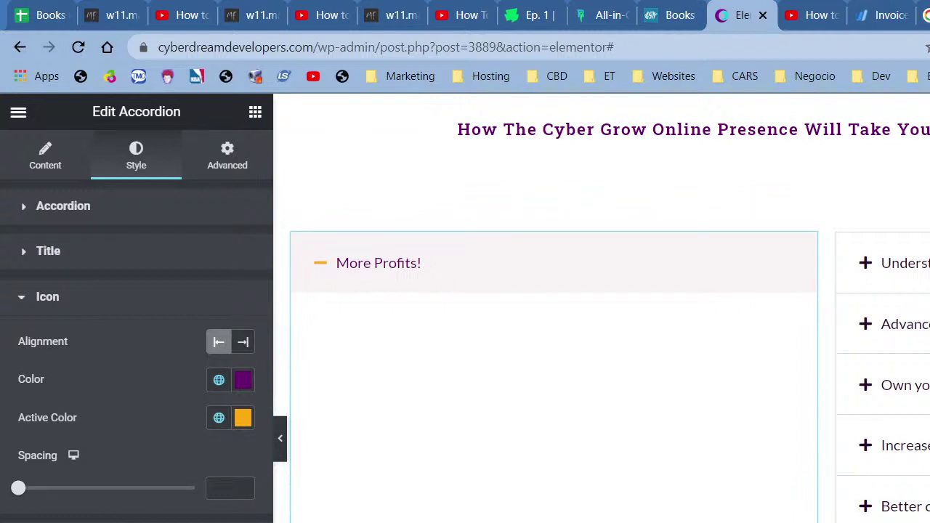
pyautogui.click(79, 521)
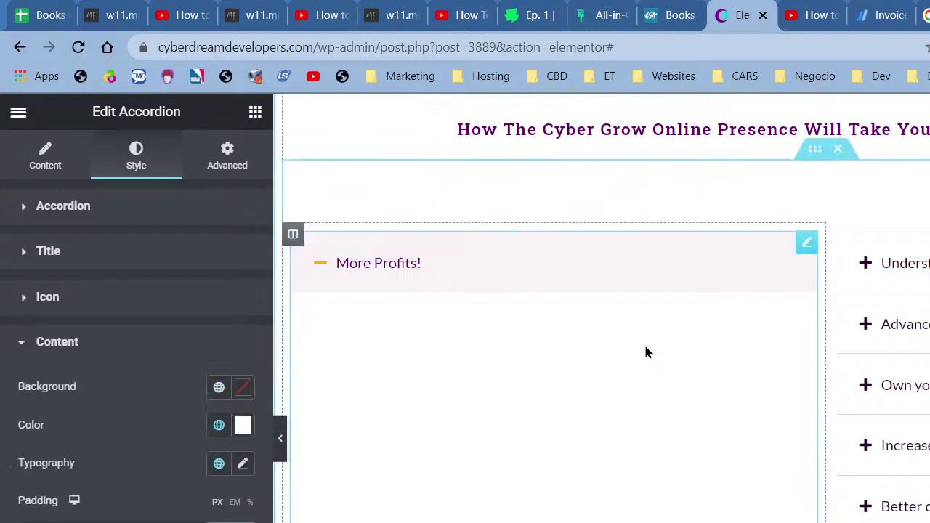
# Step: Set the accordion content's text color to the gray global color Saved Color #3
pyautogui.click(219, 425)
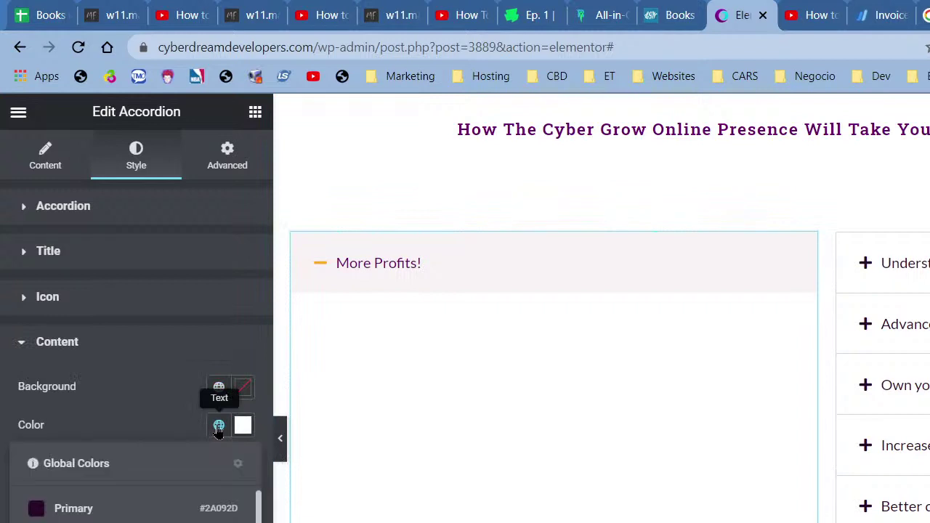
pyautogui.scroll(-2, 156, 502)
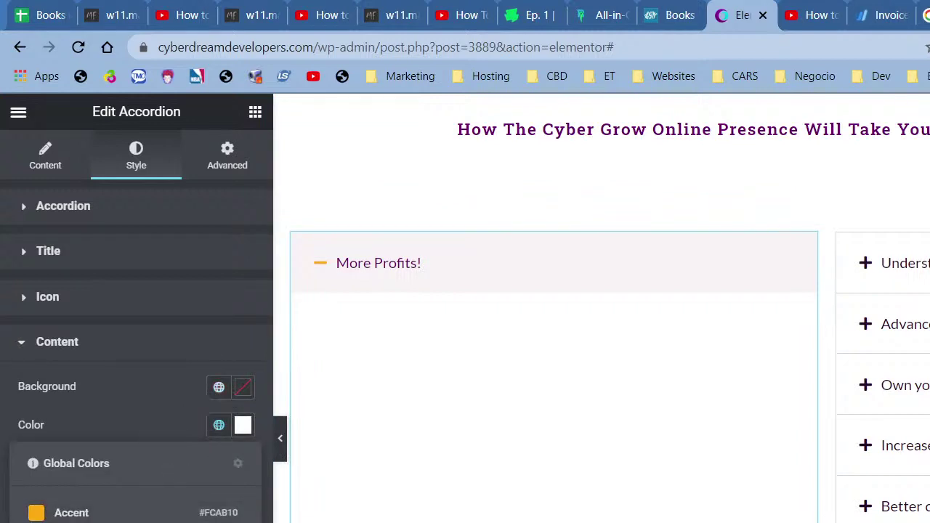
pyautogui.click(146, 520)
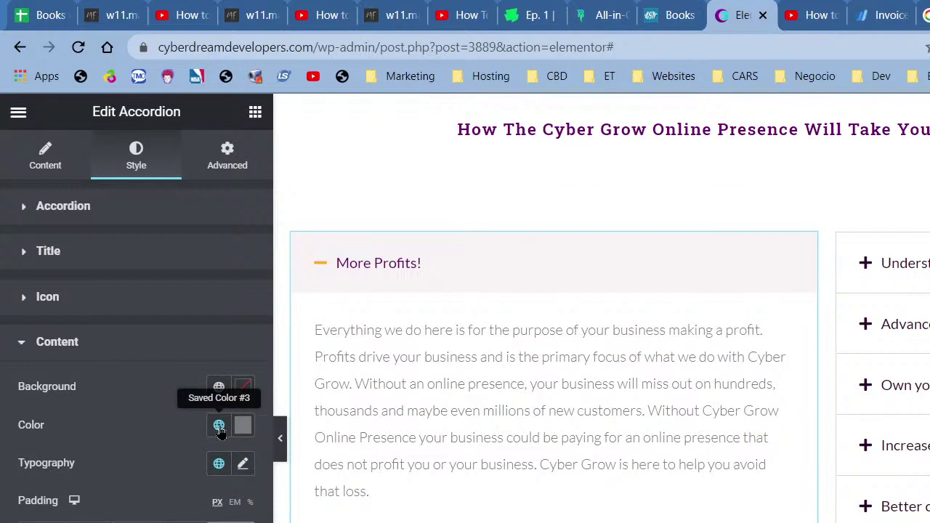
# Step: Try the Primary global color (#2A092D) and a gray global color as the accordion content's background
pyautogui.click(218, 386)
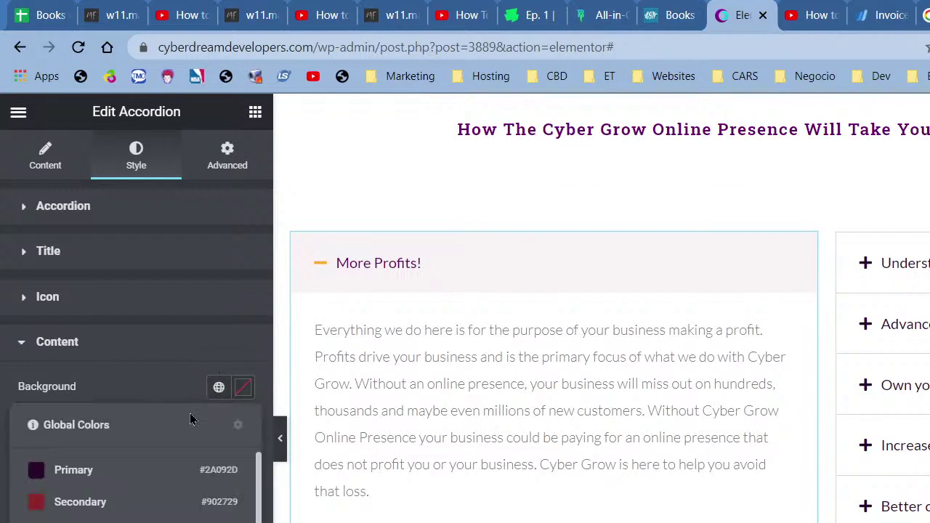
pyautogui.click(144, 470)
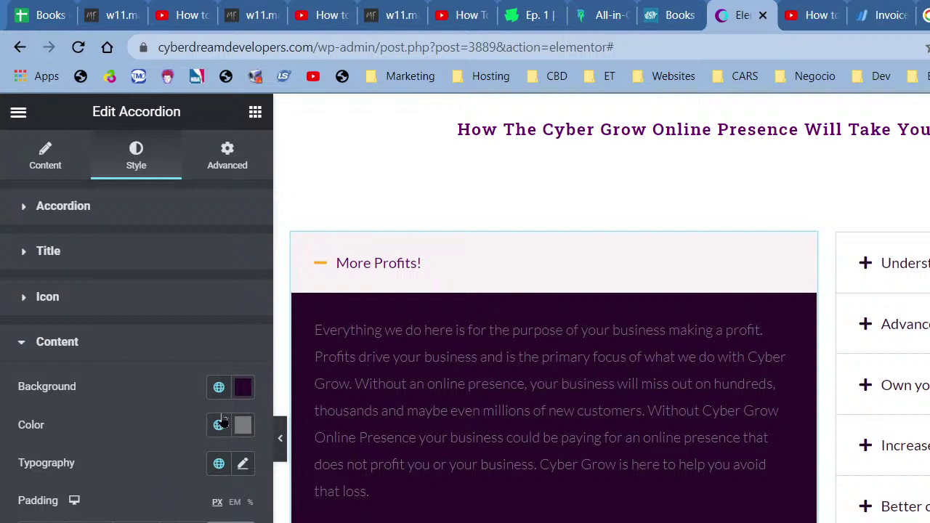
pyautogui.click(219, 386)
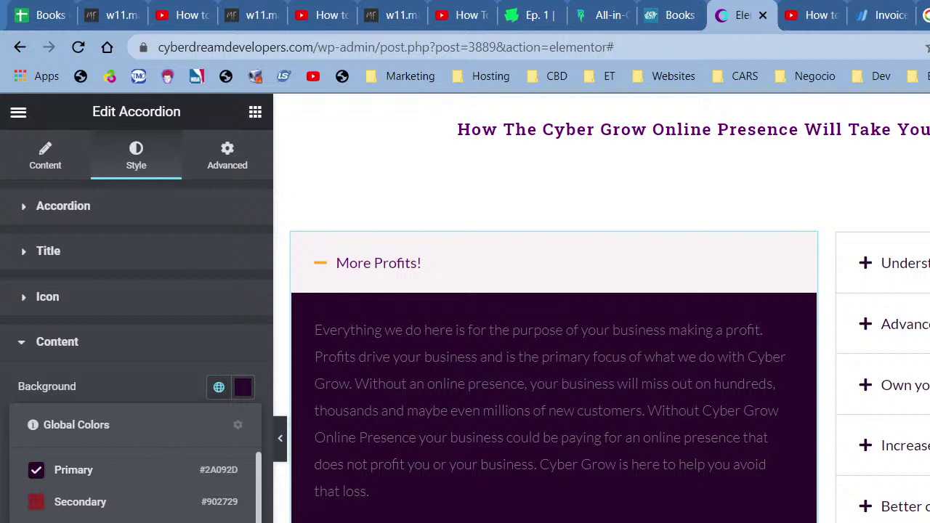
pyautogui.click(80, 522)
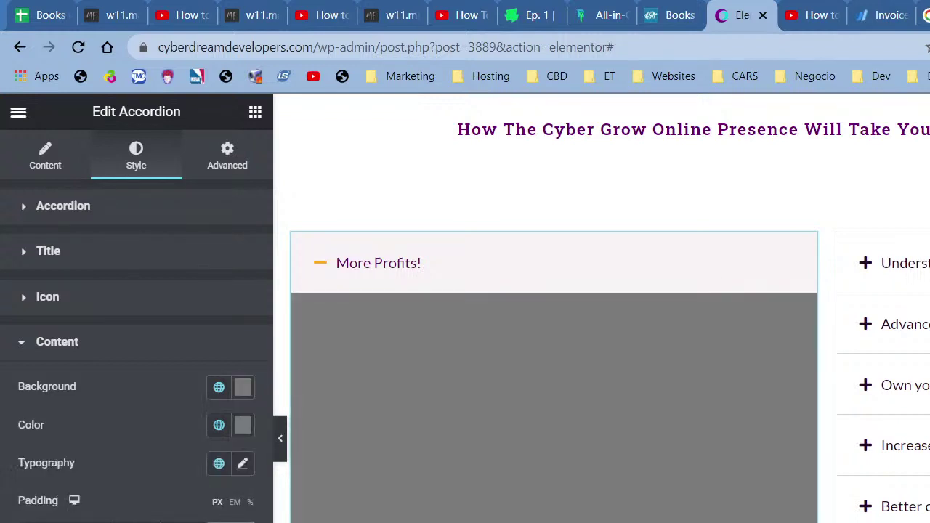
# Step: Set the accordion content's text color to white and briefly preview the page without the editing panel
pyautogui.click(218, 425)
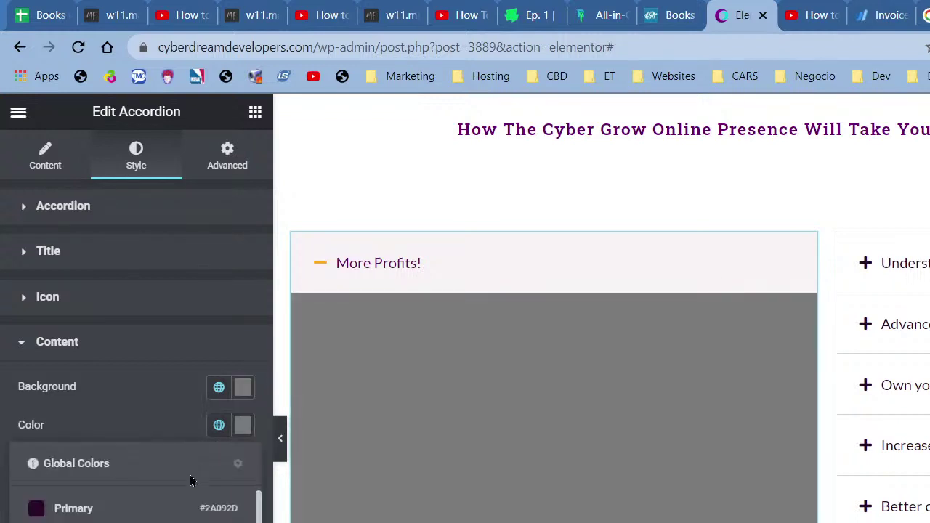
pyautogui.click(80, 522)
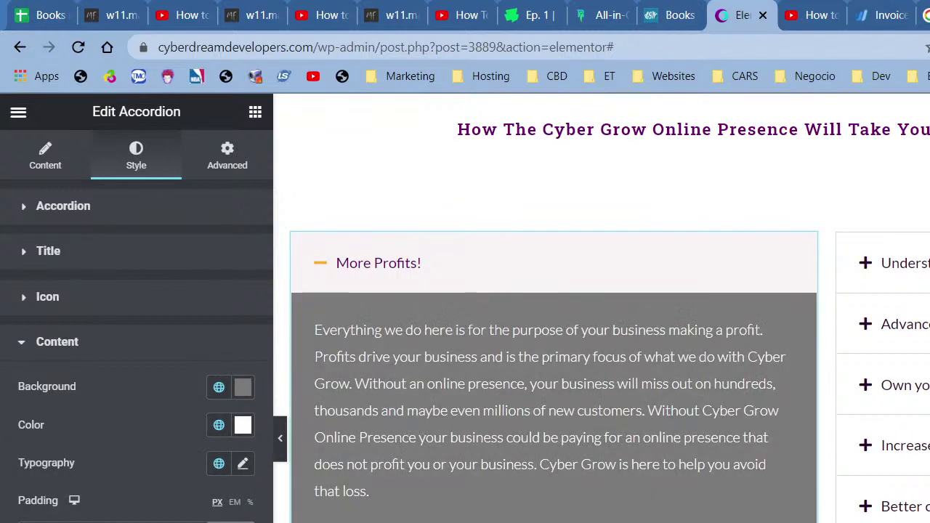
pyautogui.click(276, 436)
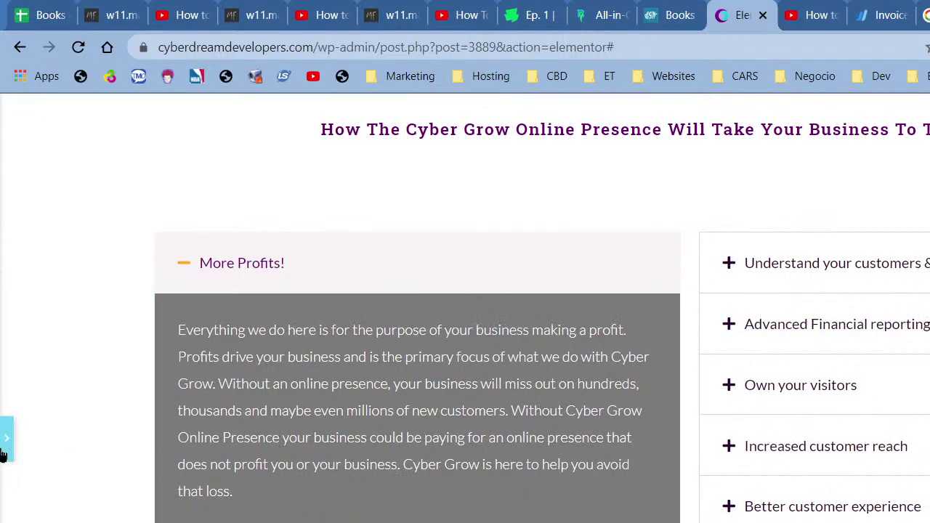
pyautogui.click(6, 440)
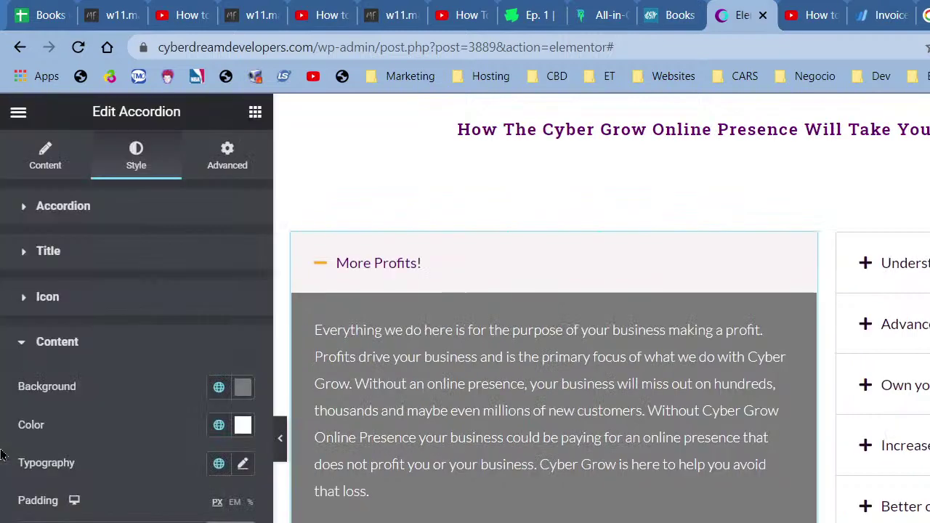
# Step: Try an off-white global color as the accordion content's background with Saved Color #2 as its text color
pyautogui.click(219, 387)
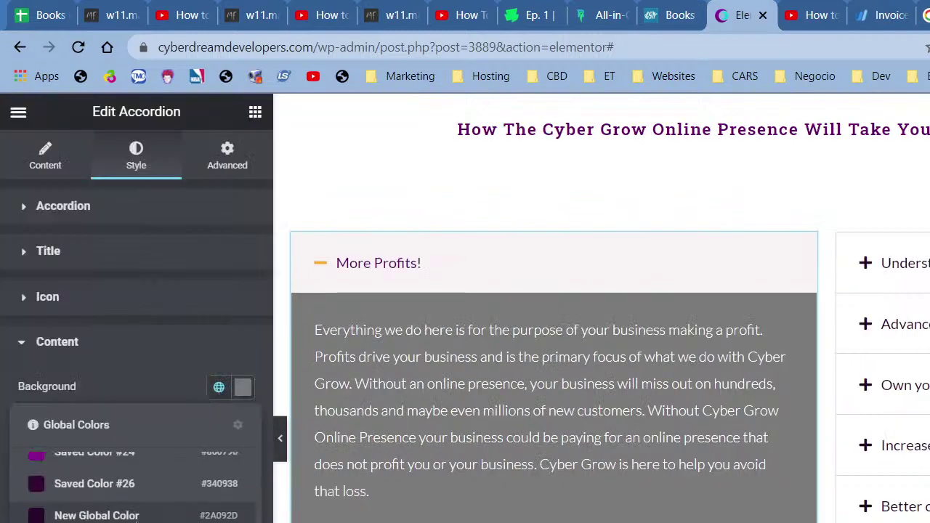
pyautogui.click(138, 520)
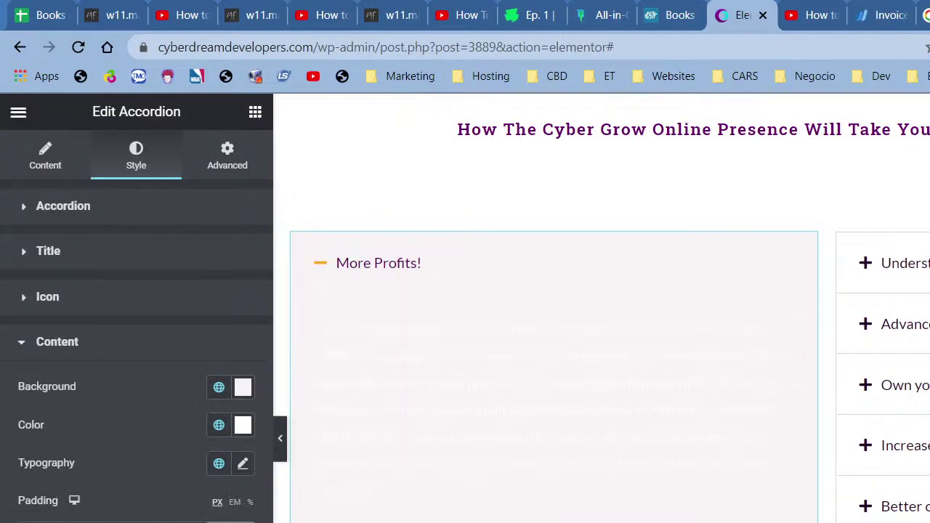
pyautogui.click(219, 425)
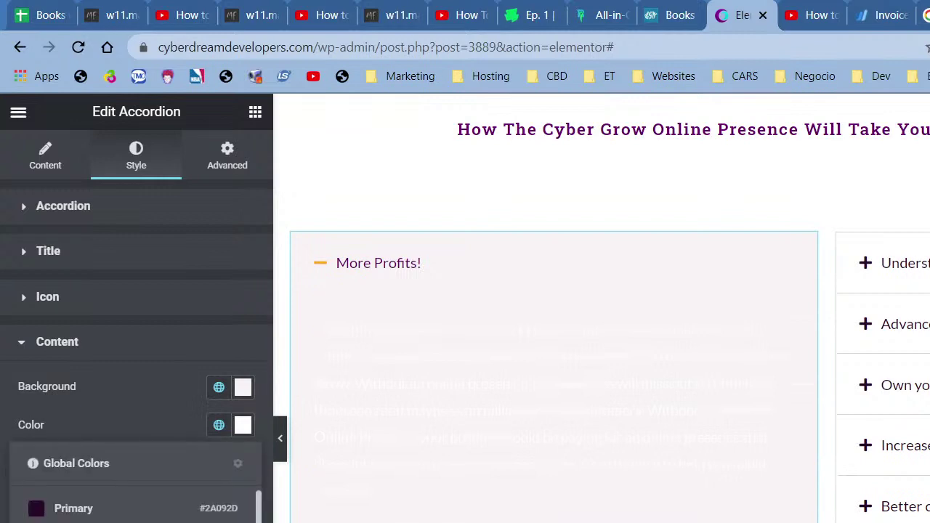
pyautogui.click(138, 520)
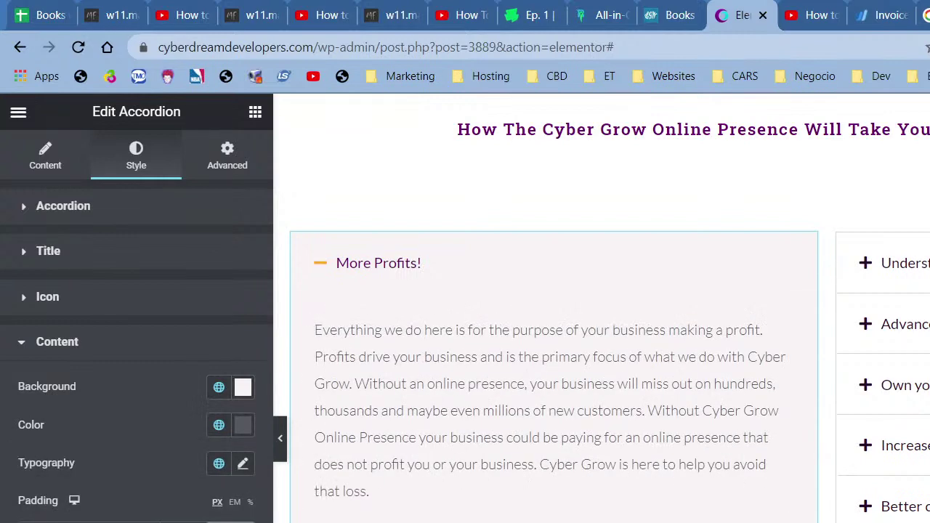
# Step: Set the accordion content's background to white and its text color to the Primary global color (#2A092D)
pyautogui.click(218, 386)
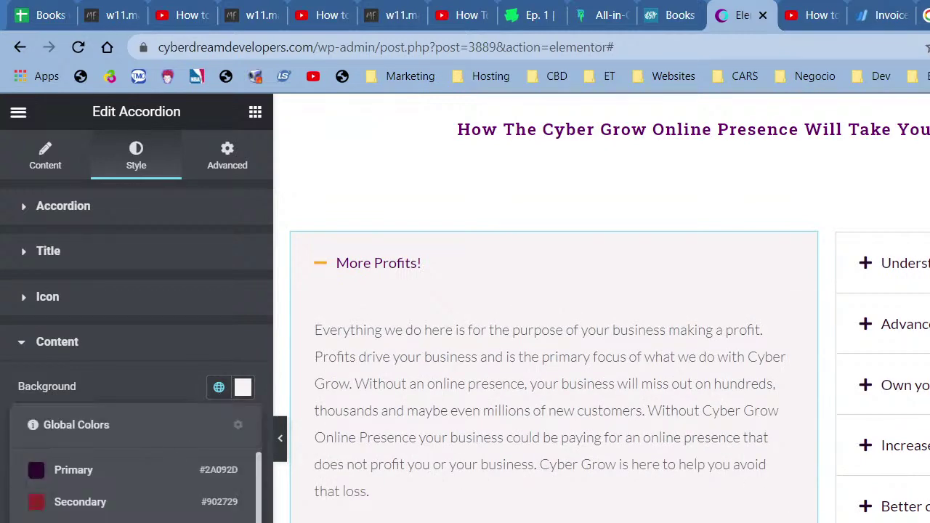
pyautogui.click(138, 520)
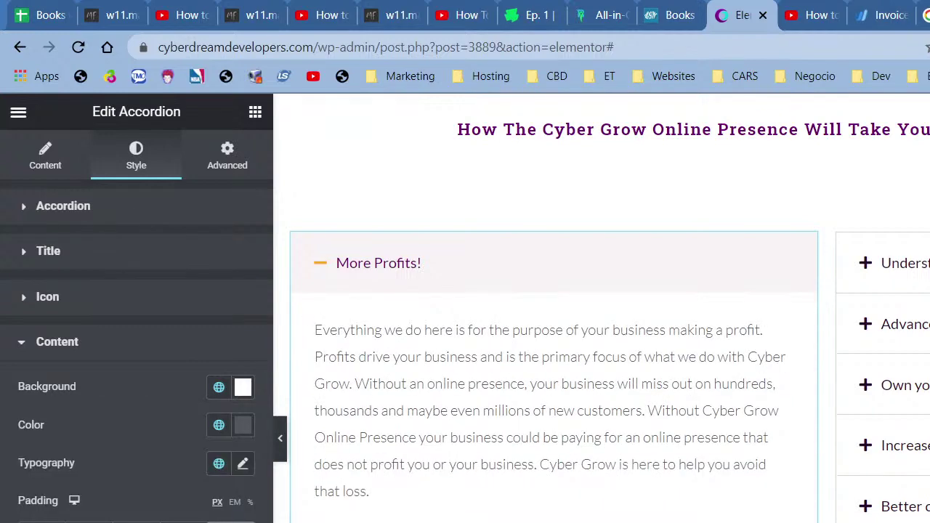
pyautogui.click(218, 425)
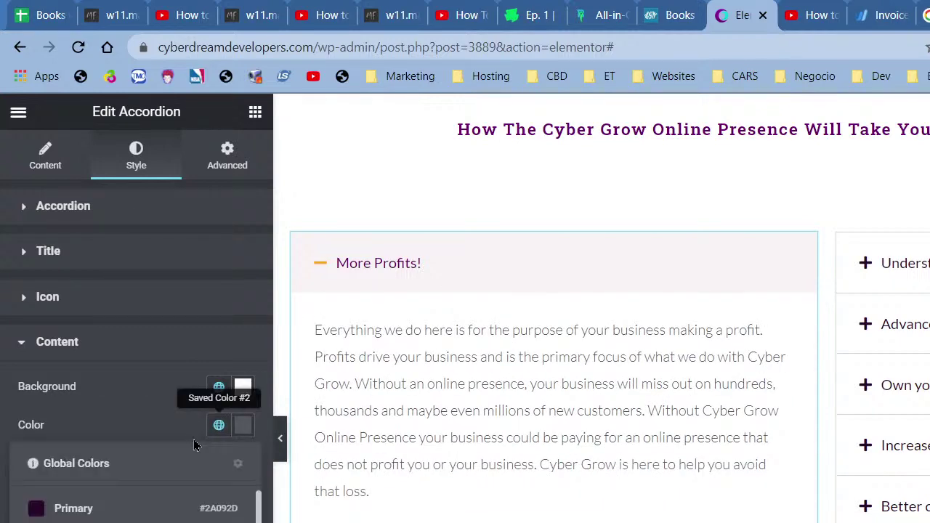
pyautogui.click(122, 512)
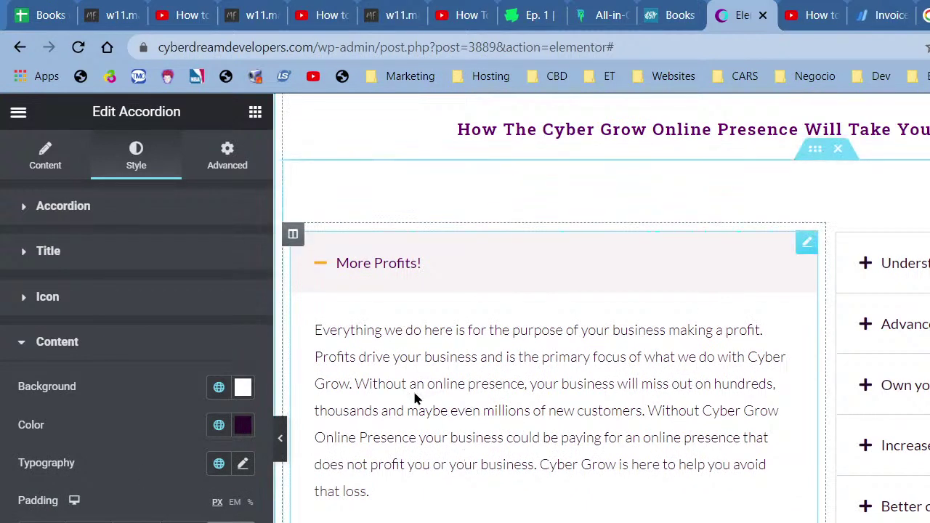
# Step: Try the Primary global color as the accordion content's background with turquoise Saved Color #18 (#09EBE5) as its text color
pyautogui.click(219, 387)
pyautogui.click(152, 470)
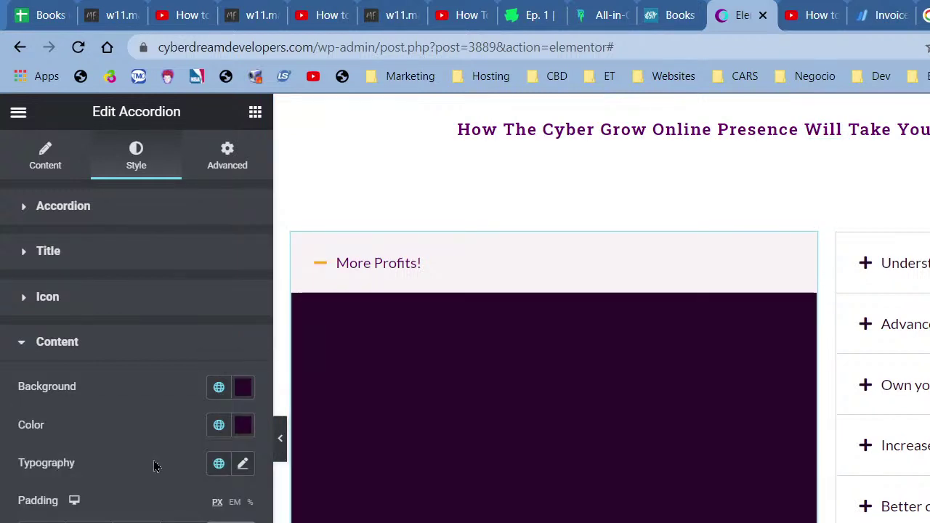
pyautogui.click(218, 425)
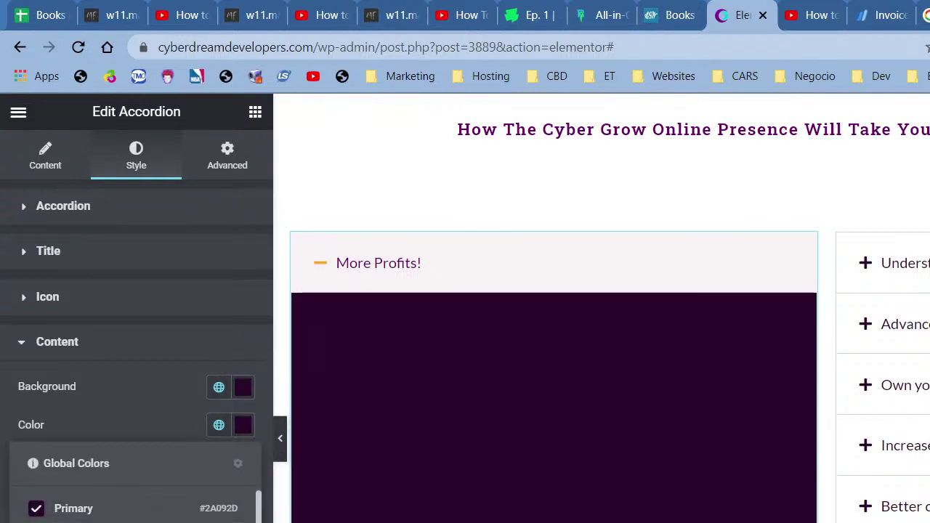
pyautogui.click(145, 520)
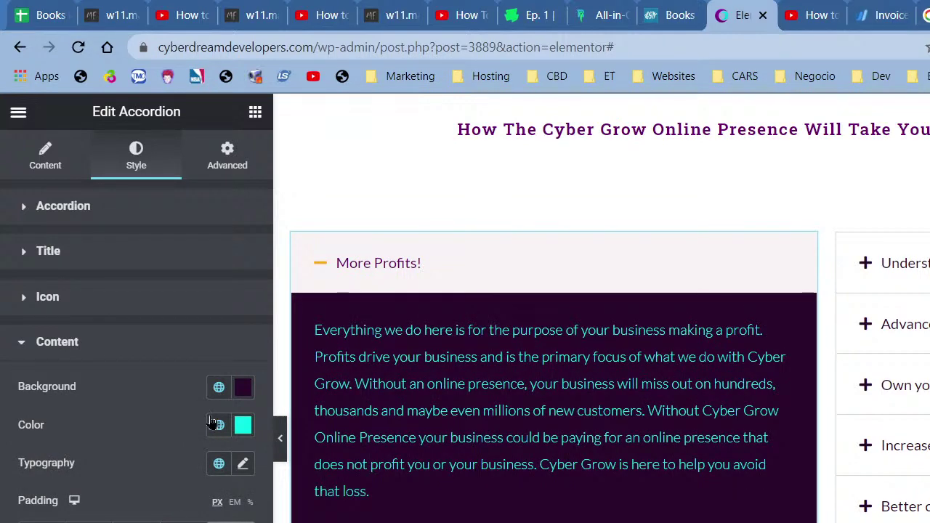
# Step: Try a light mauve content background with off-white text for the accordion, and close the stray Elementor accordion help page
pyautogui.click(218, 426)
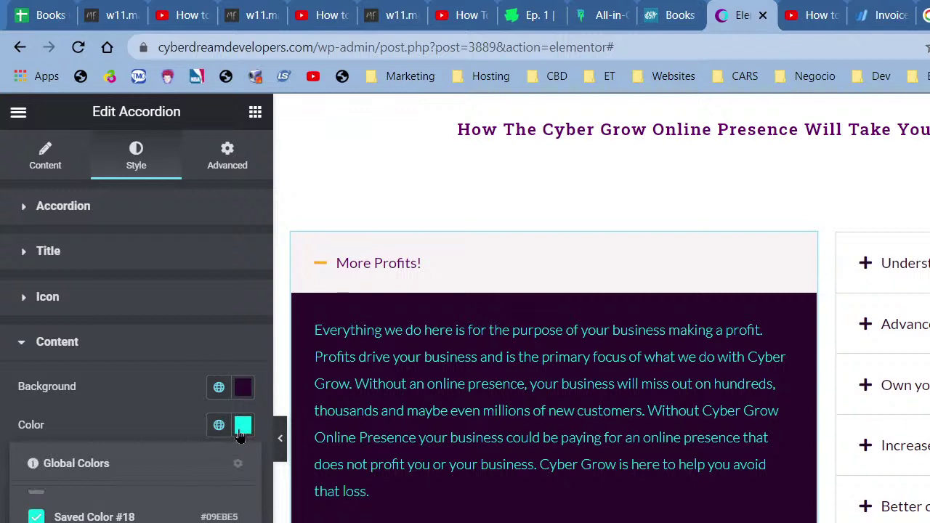
pyautogui.click(219, 387)
pyautogui.scroll(-5, 136, 486)
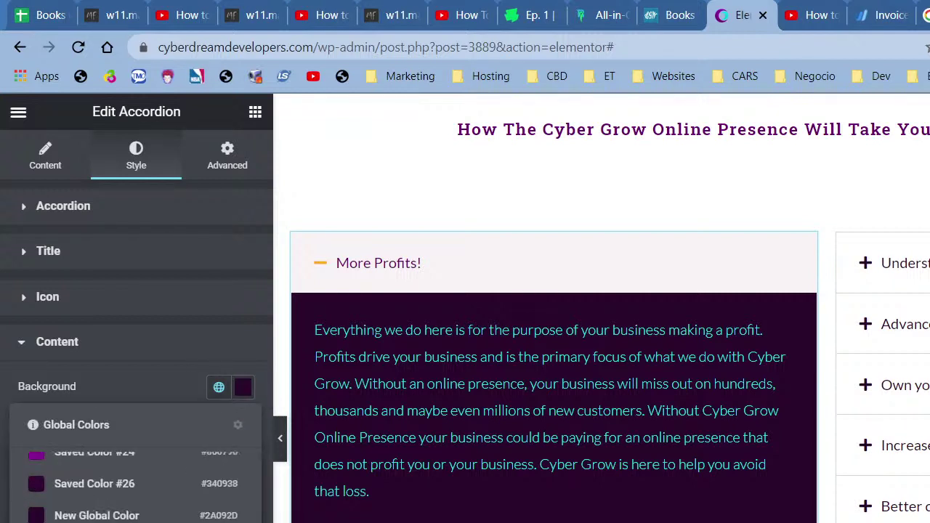
pyautogui.scroll(-5, 136, 485)
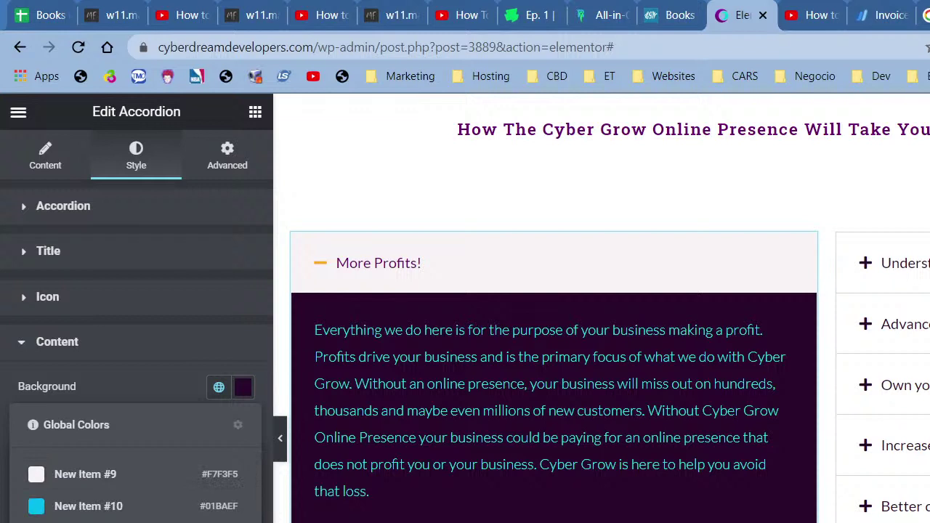
pyautogui.click(113, 501)
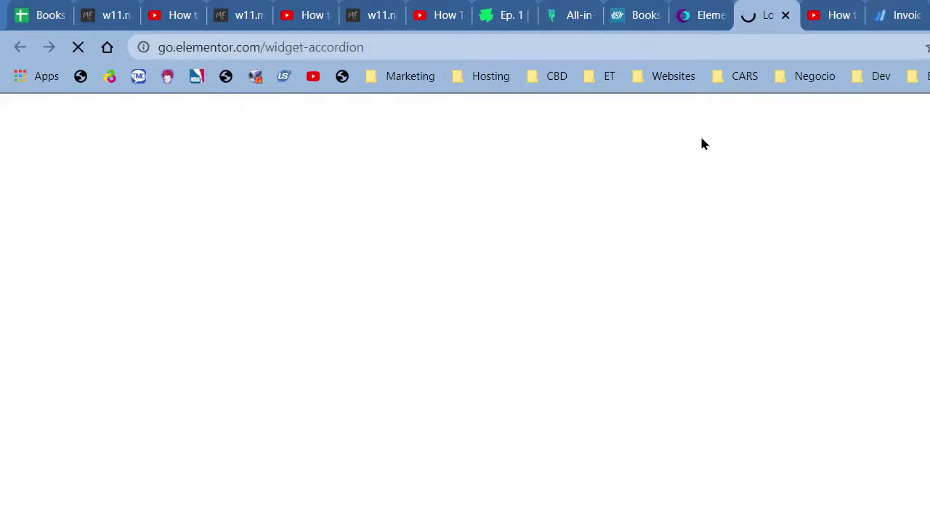
pyautogui.click(784, 16)
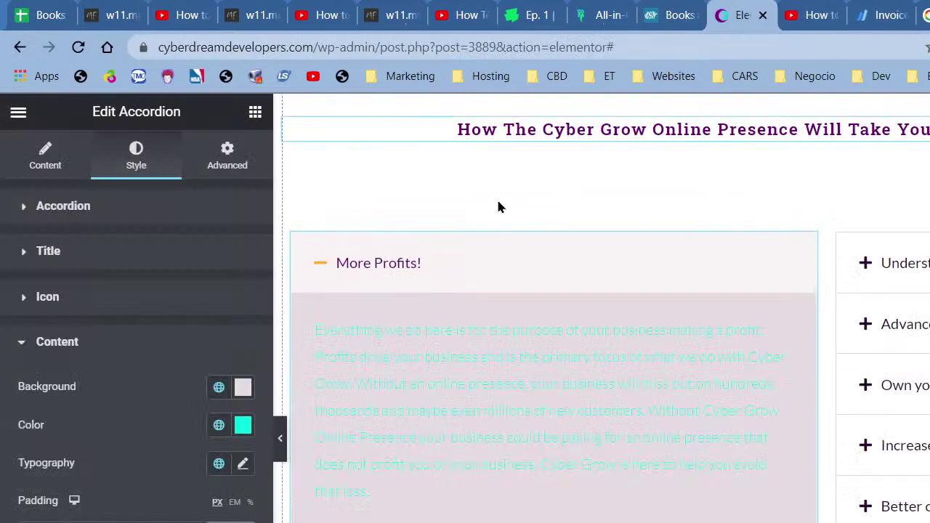
pyautogui.click(218, 426)
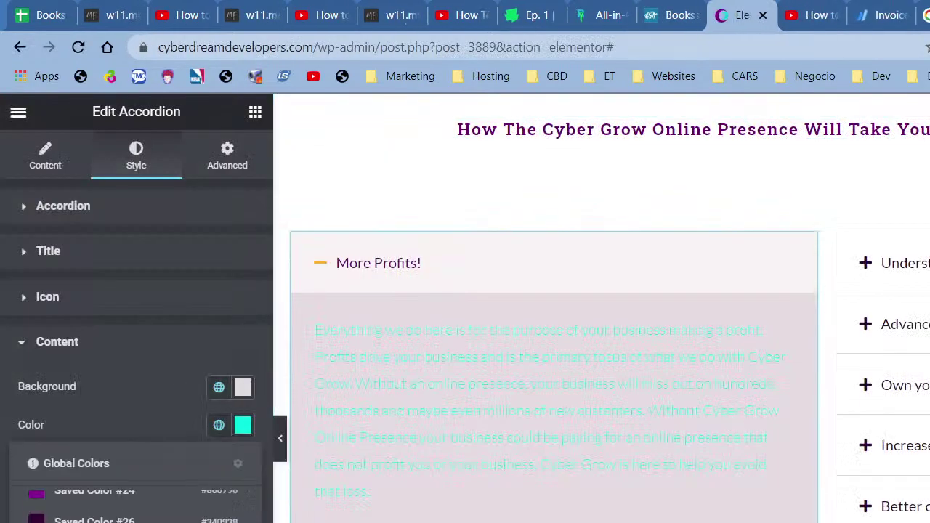
pyautogui.click(218, 426)
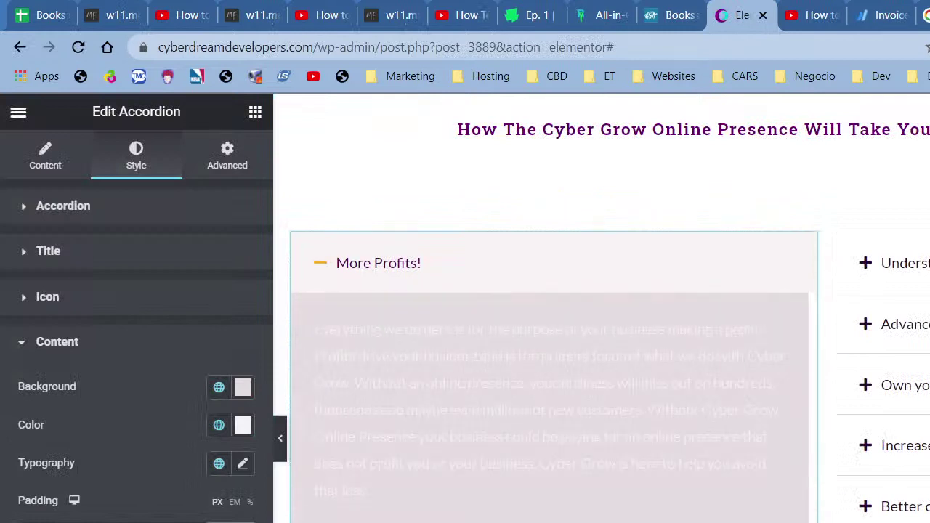
# Step: Set the accordion content's text color to dark gray and its background to white, and preview the page without the editing panel
pyautogui.click(220, 427)
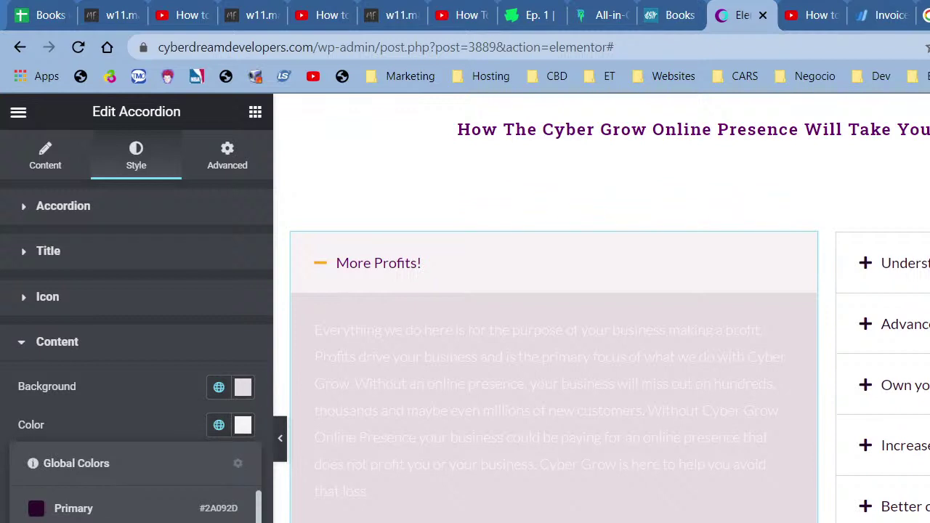
pyautogui.click(109, 521)
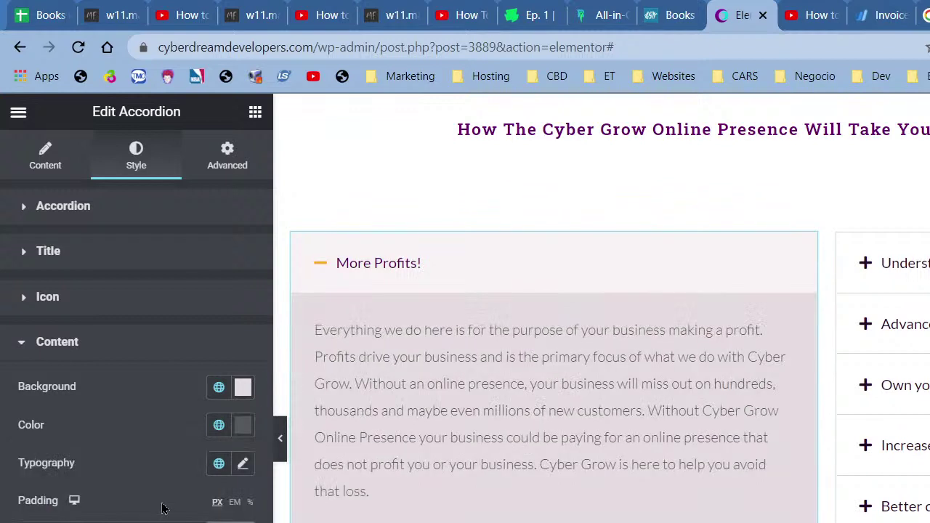
pyautogui.click(218, 387)
pyautogui.click(109, 520)
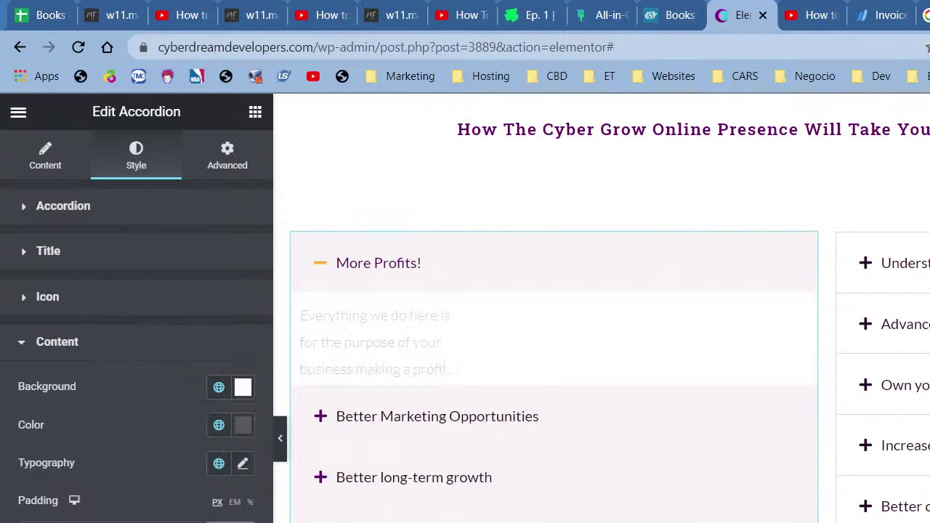
pyautogui.click(281, 450)
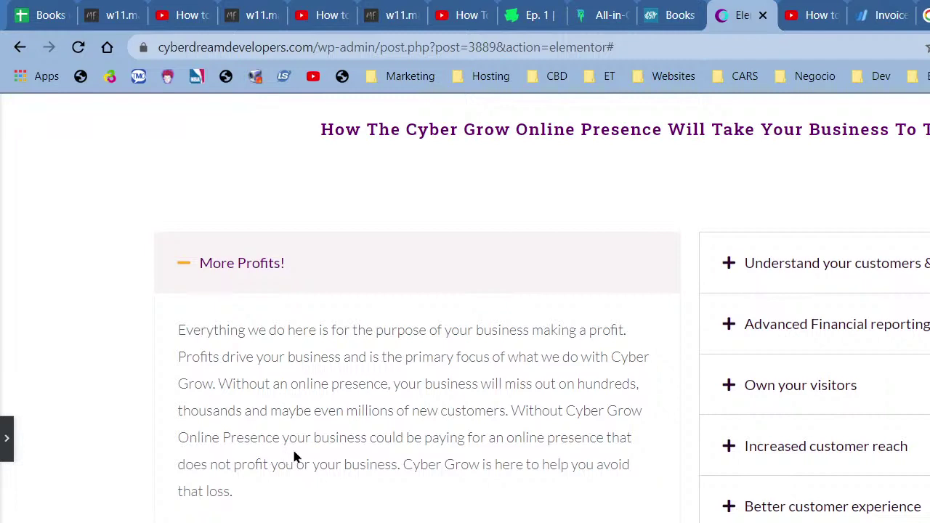
# Step: Copy the More Profits accordion, paste its style onto the neighboring accordion, and preview the page without the editing panel
pyautogui.click(4, 440)
pyautogui.rightClick(469, 277)
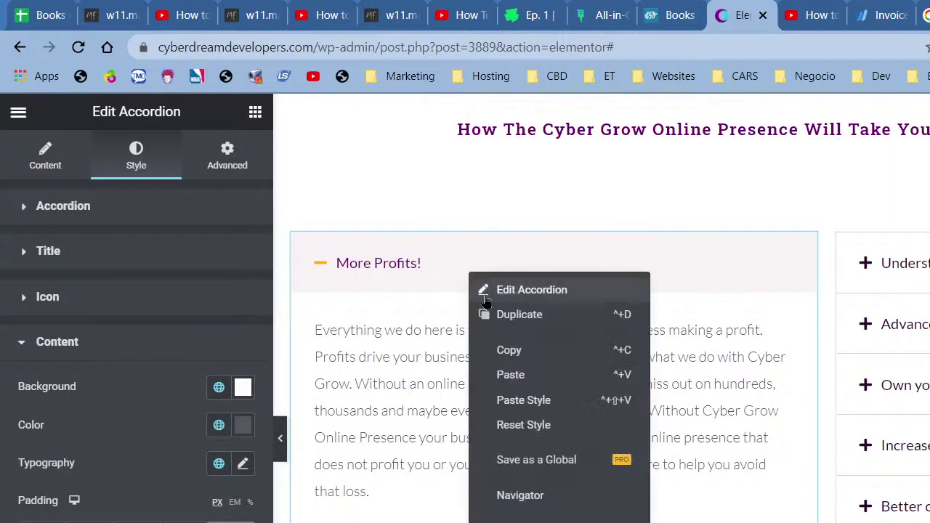
pyautogui.click(521, 351)
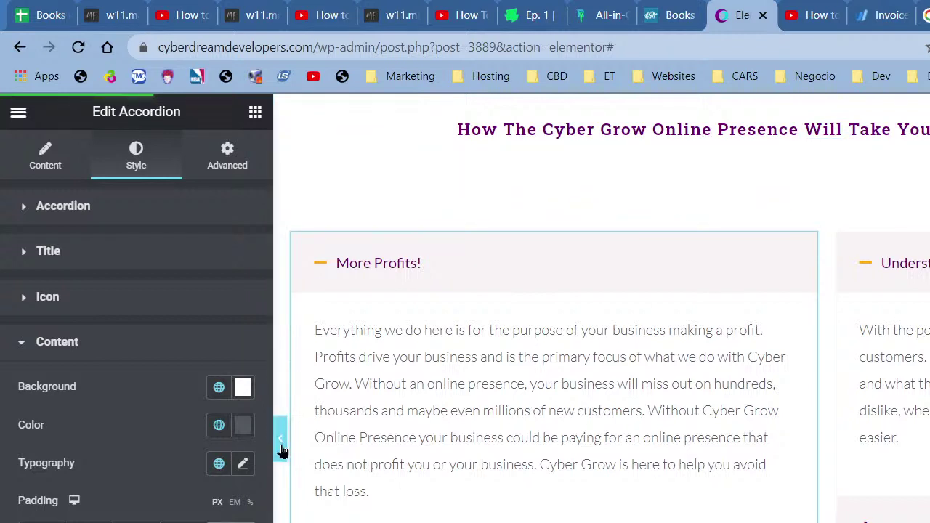
pyautogui.click(281, 440)
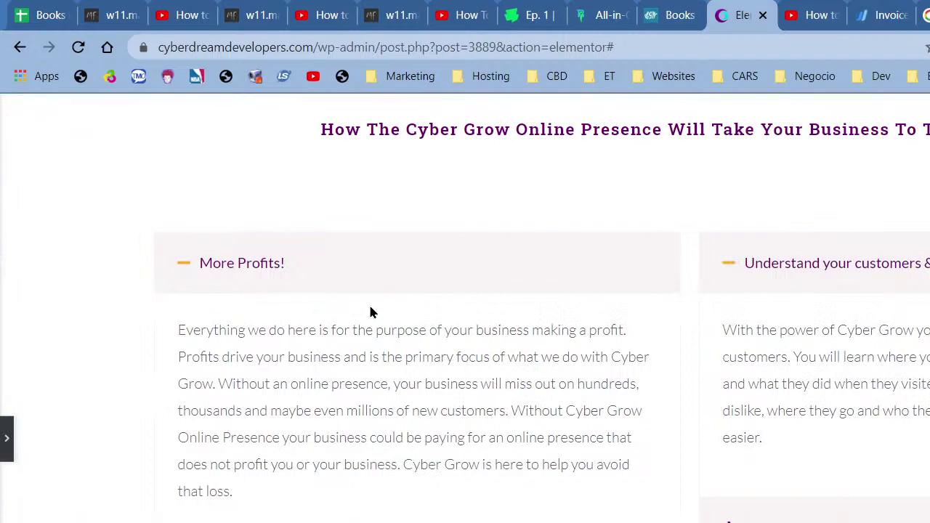
pyautogui.scroll(15, 696, 386)
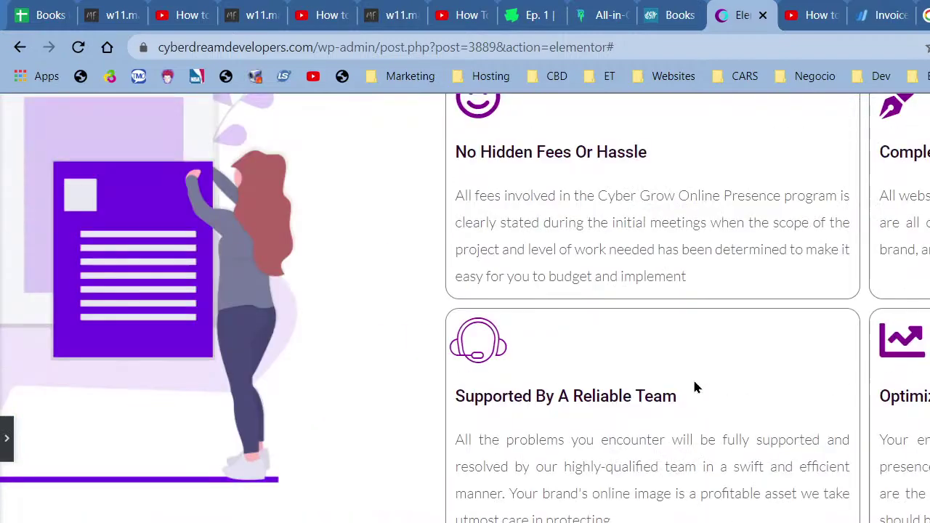
pyautogui.scroll(15, 695, 391)
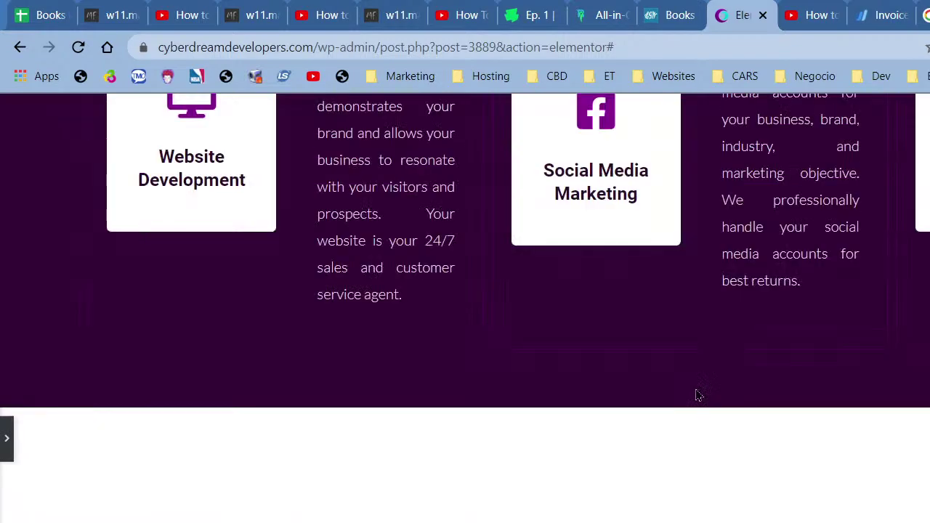
pyautogui.scroll(-15, 454, 393)
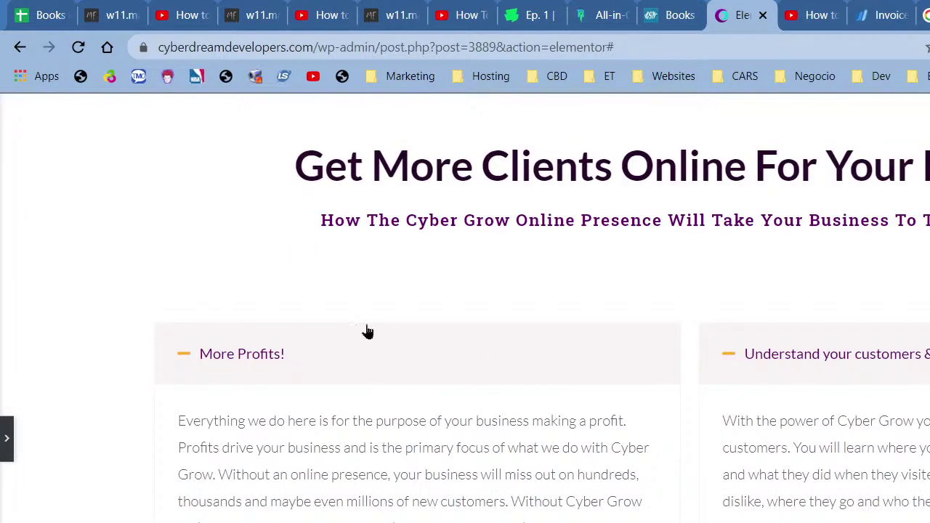
pyautogui.scroll(-4, 465, 305)
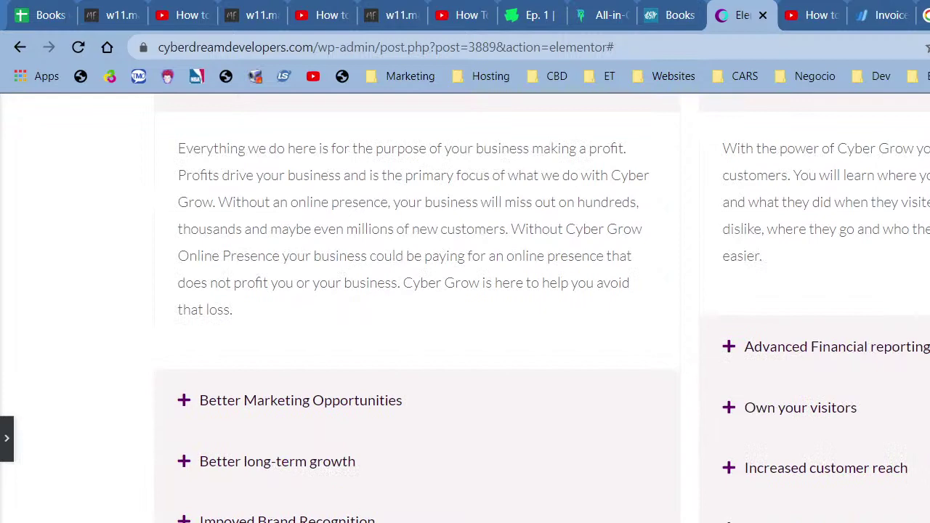
pyautogui.scroll(3, 465, 305)
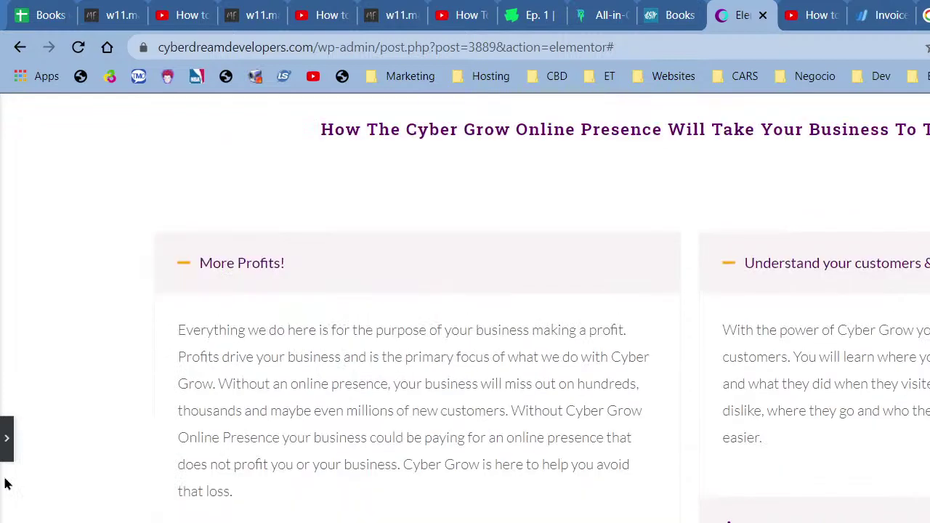
# Step: Set the More Profits accordion's border color to the bright magenta global color
pyautogui.click(505, 270)
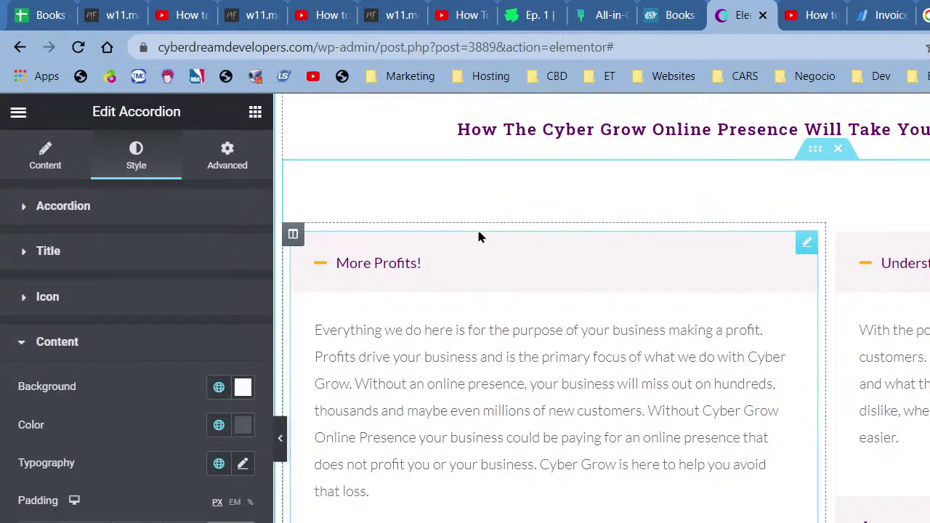
pyautogui.click(182, 217)
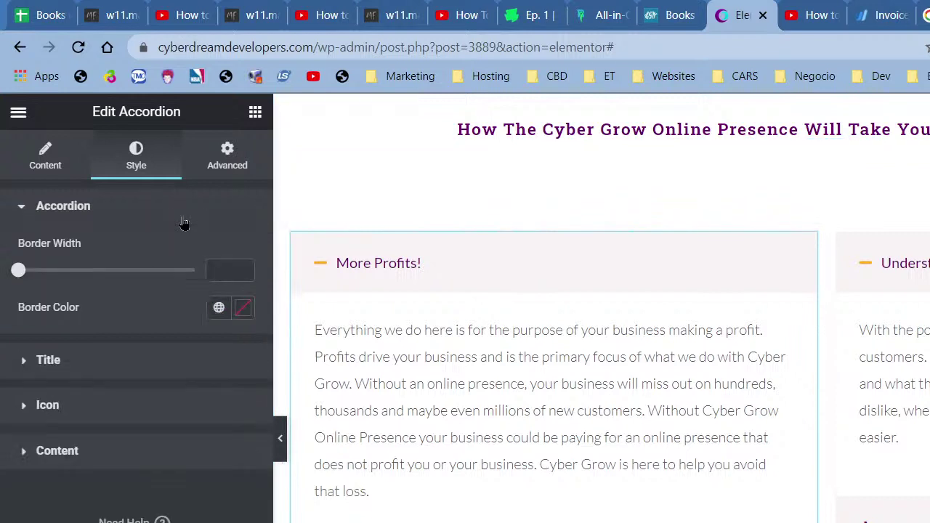
pyautogui.click(218, 307)
pyautogui.scroll(-2, 153, 406)
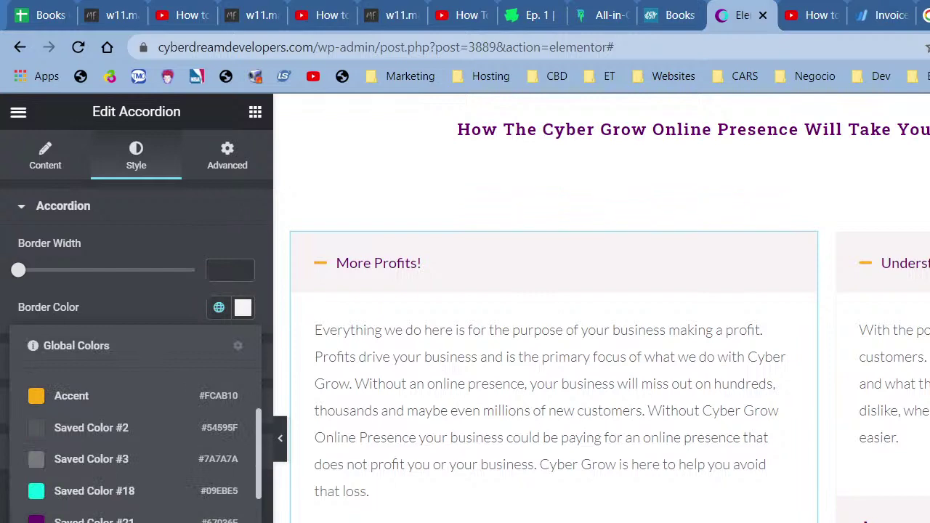
pyautogui.scroll(-5, 134, 436)
pyautogui.click(147, 376)
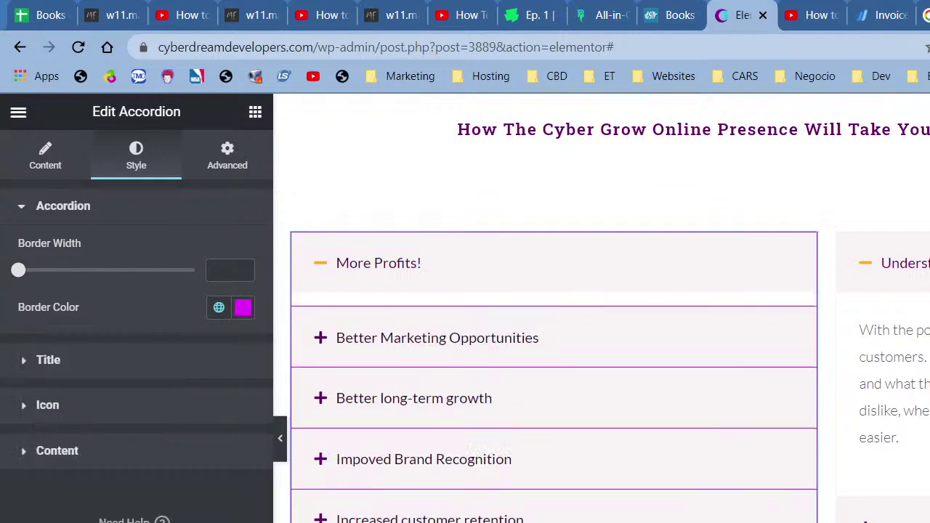
# Step: Set the accordion's title background to global Saved Color #26 (#340938)
pyautogui.click(133, 365)
pyautogui.click(218, 298)
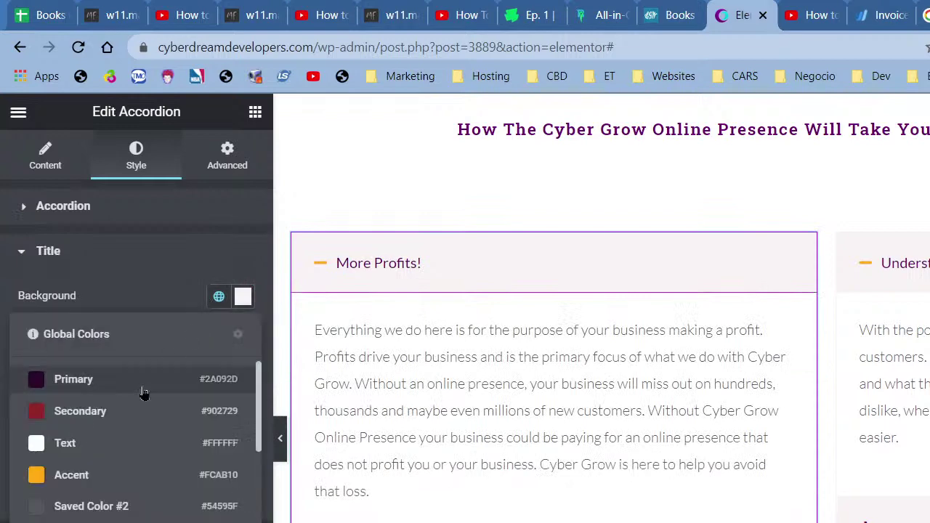
pyautogui.scroll(-5, 124, 385)
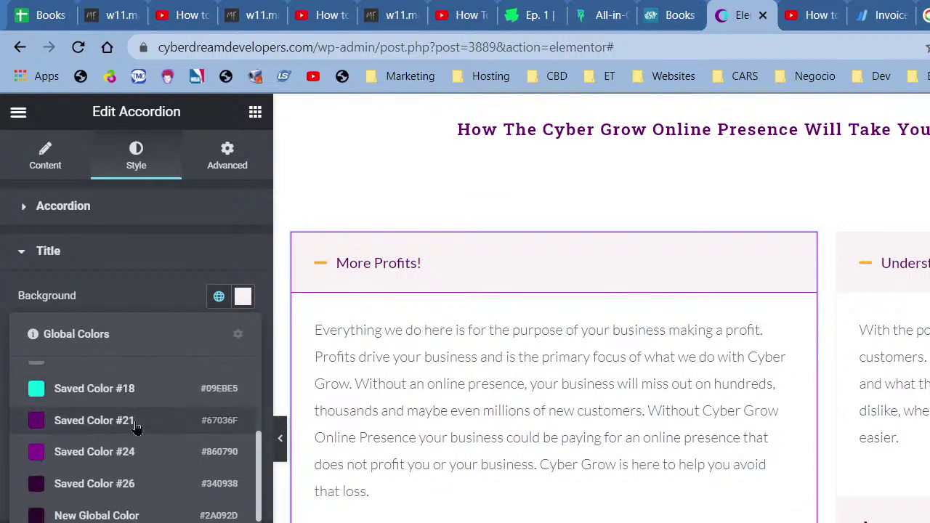
pyautogui.click(121, 491)
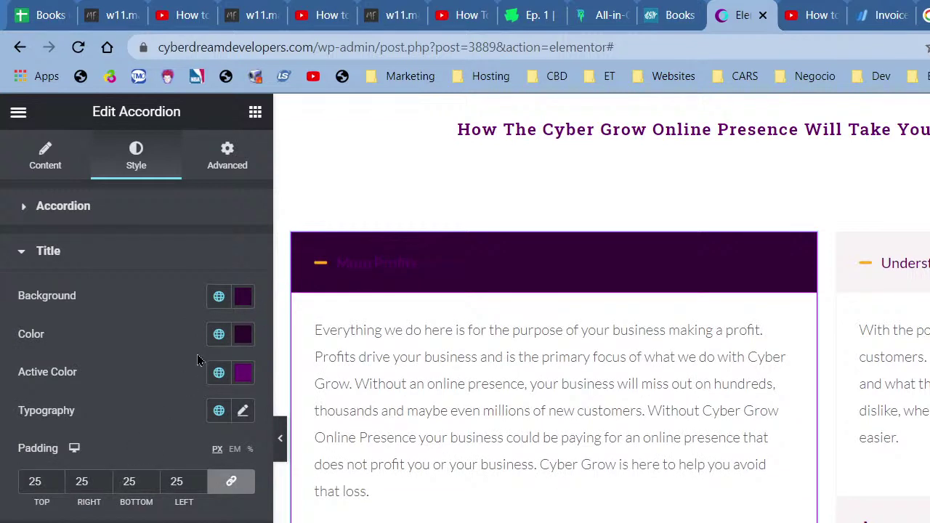
# Step: Set the accordion's title color to turquoise Saved Color #18 (#09EBE5) and its active title color to the orange Accent color (#FCAB10)
pyautogui.click(218, 335)
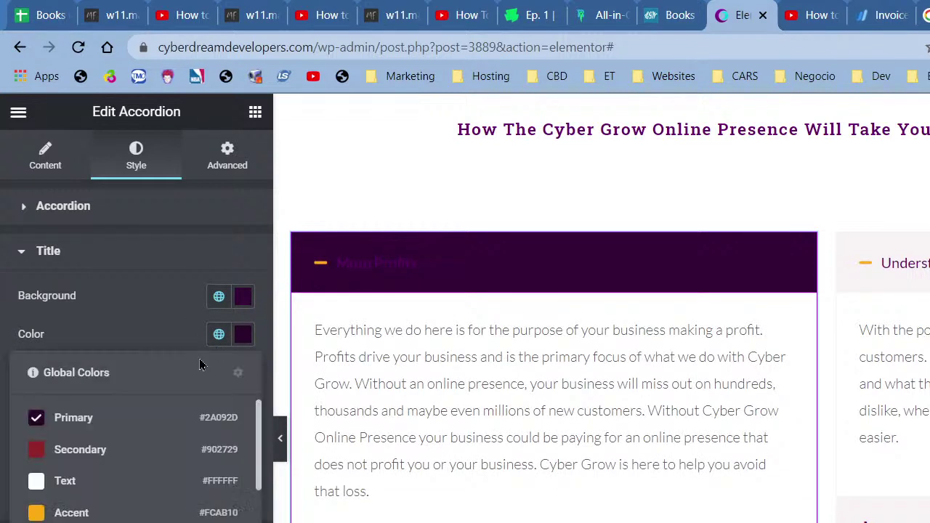
pyautogui.scroll(-2, 107, 494)
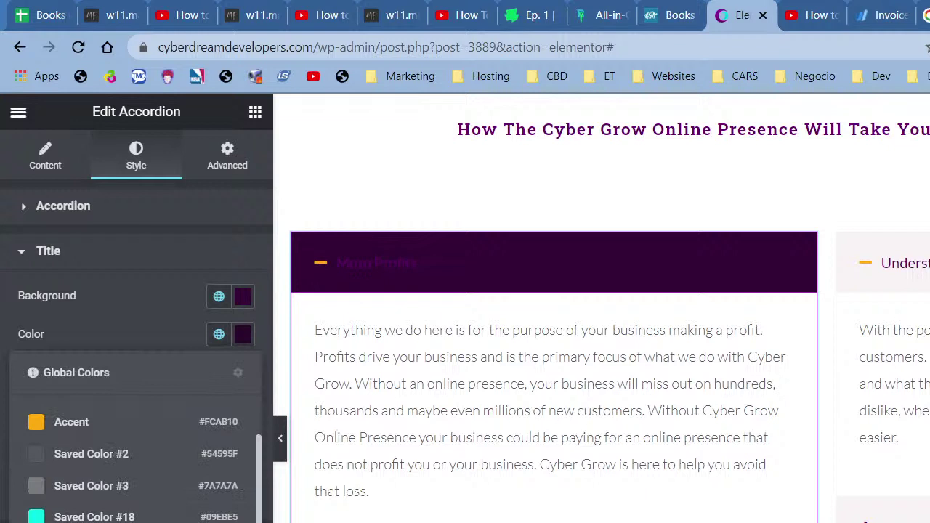
pyautogui.click(115, 517)
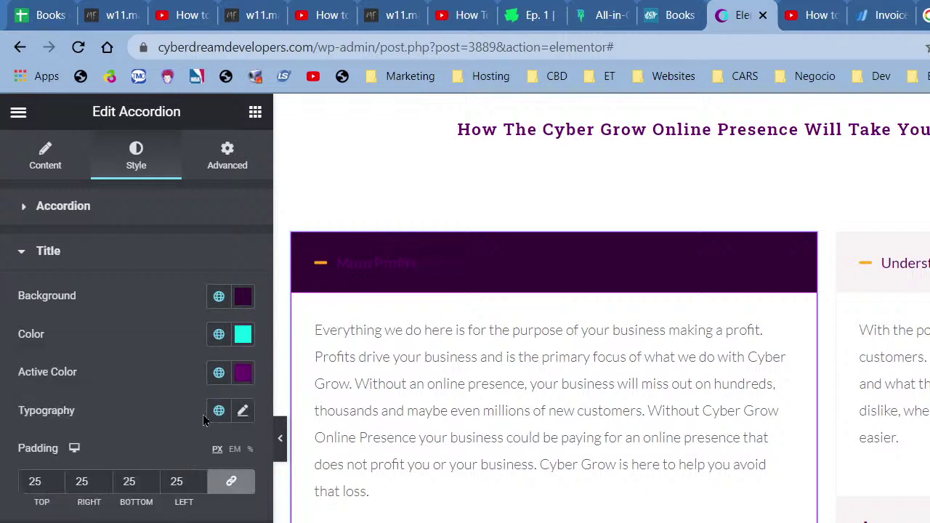
pyautogui.click(219, 373)
pyautogui.click(138, 521)
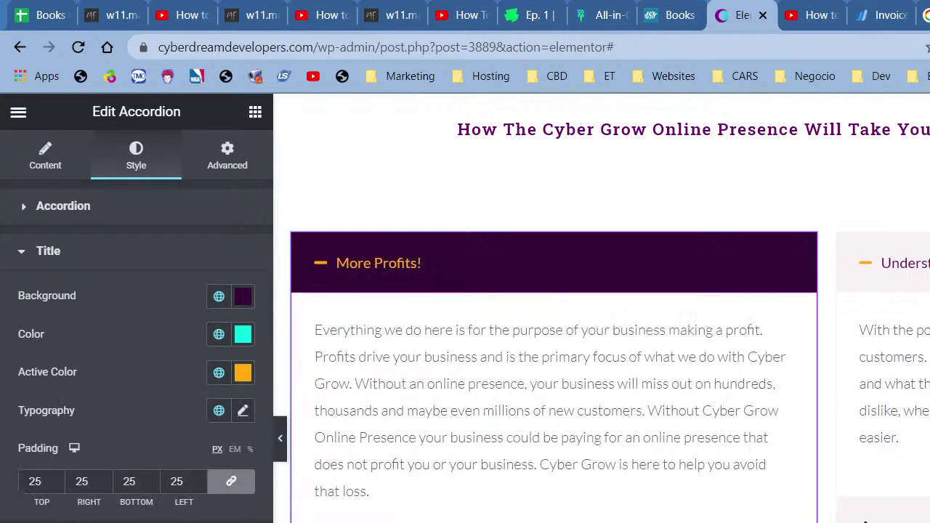
# Step: Set the accordion's inactive icon color to the bright magenta global color
pyautogui.click(87, 522)
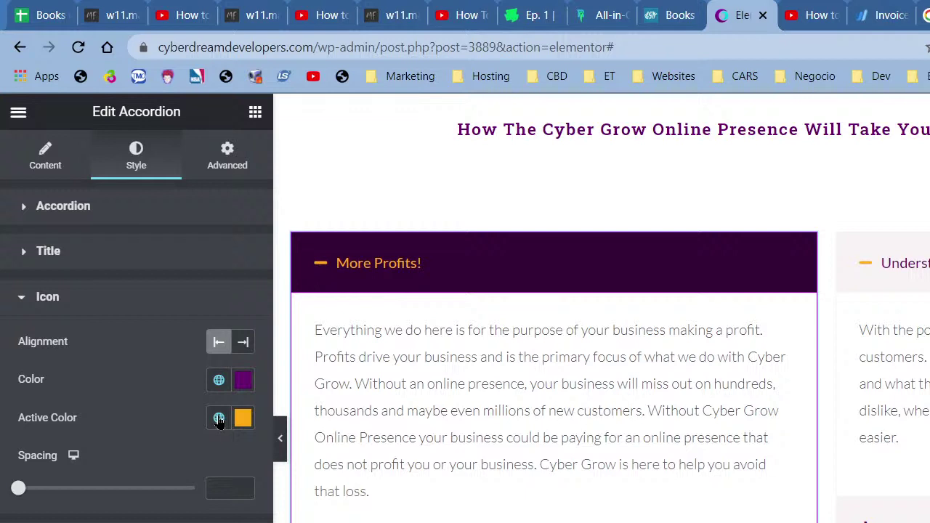
pyautogui.click(219, 419)
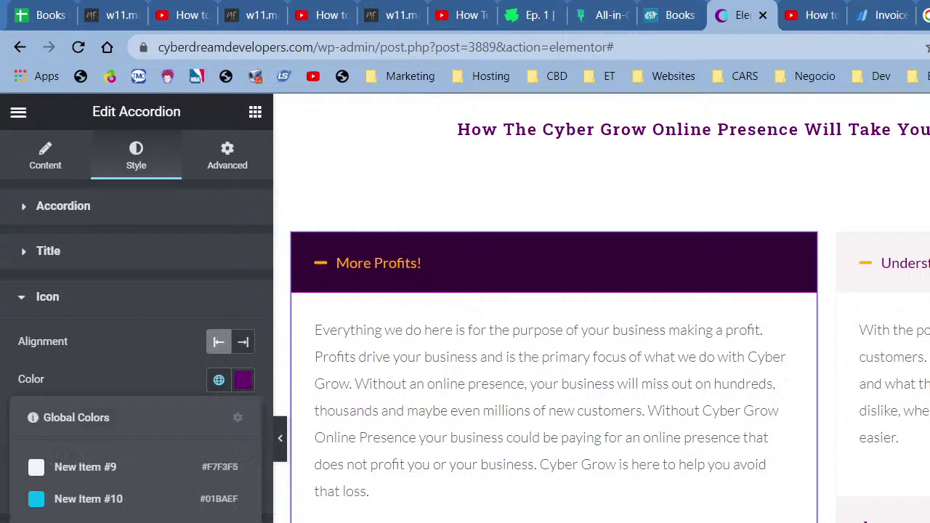
pyautogui.click(182, 521)
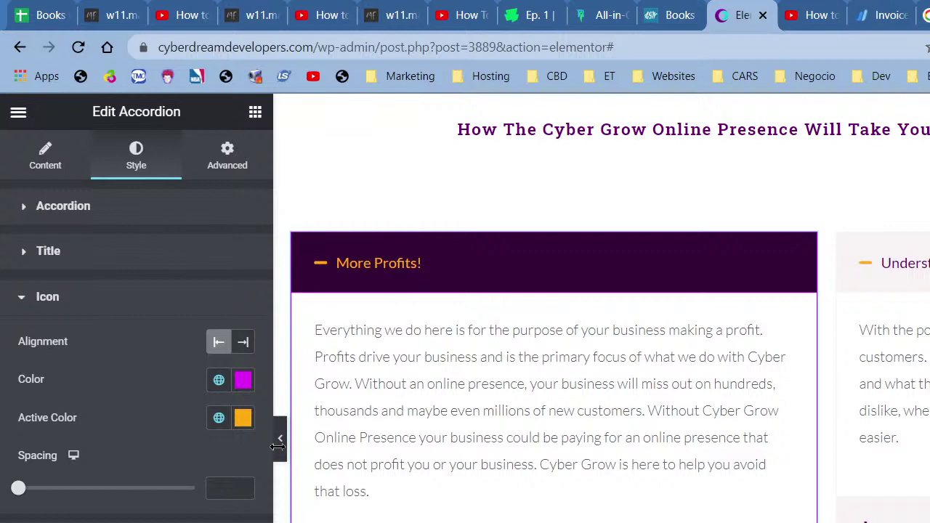
# Step: Preview the More Profits item collapsed and expanded without the editing panel, and paste the accordion's new style onto the neighboring accordion
pyautogui.click(278, 448)
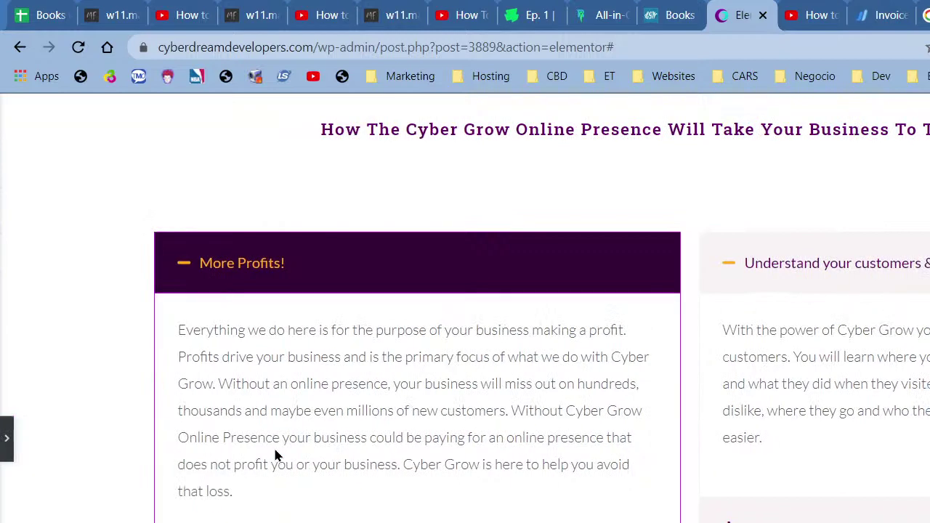
pyautogui.click(380, 277)
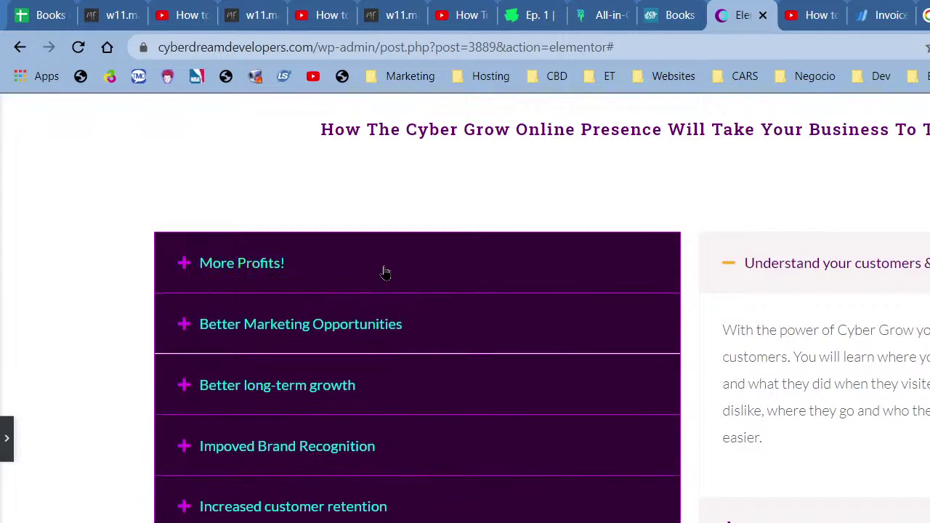
pyautogui.click(383, 270)
pyautogui.scroll(-3, 669, 316)
pyautogui.scroll(1, 466, 309)
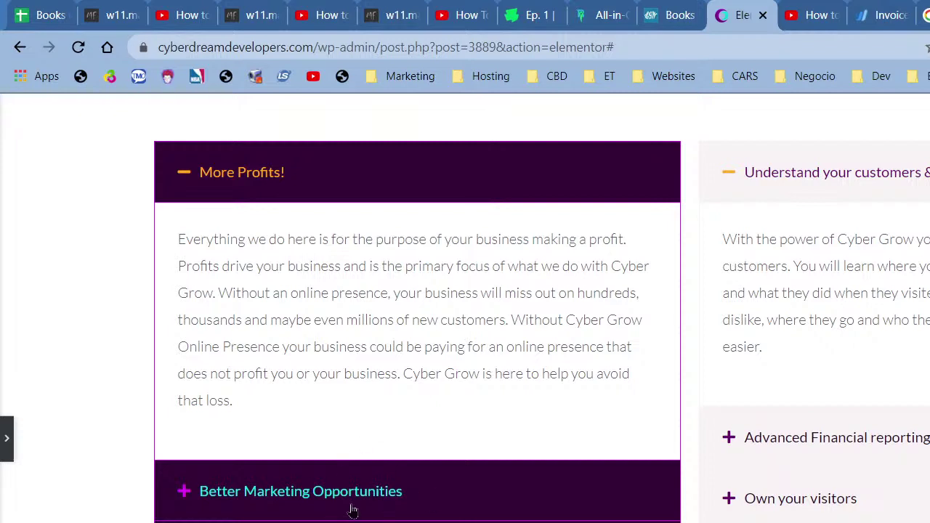
pyautogui.click(3, 454)
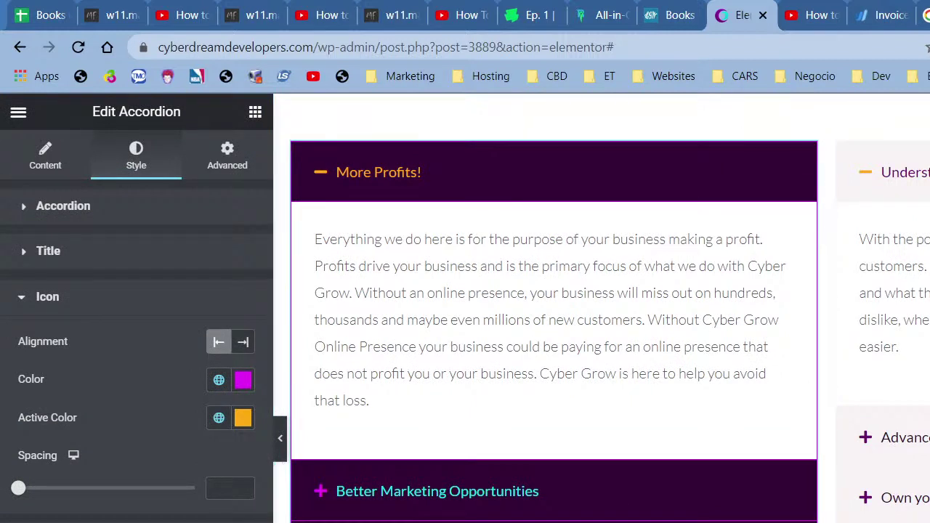
pyautogui.hotkey('ctrl', 'shift', 'v')
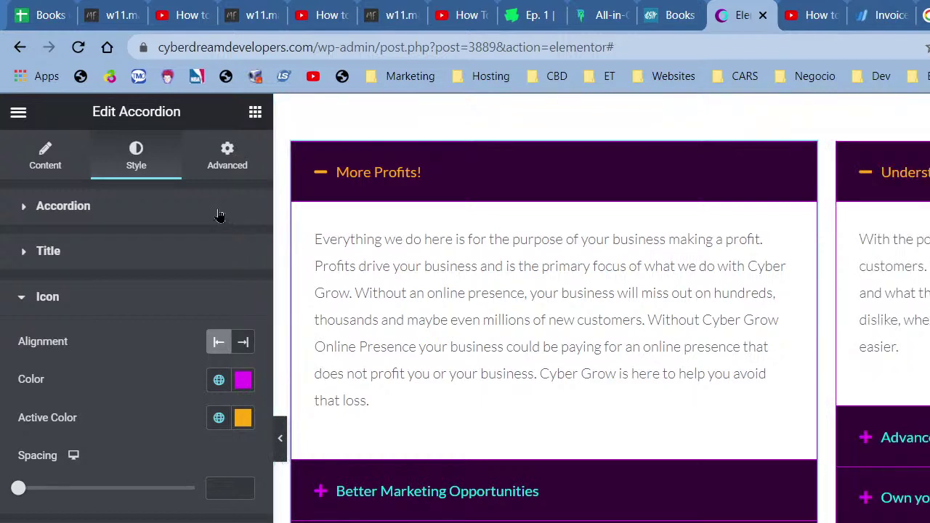
# Step: Try the white Text global color (#FFFFFF) as the More Profits accordion's title color
pyautogui.click(154, 252)
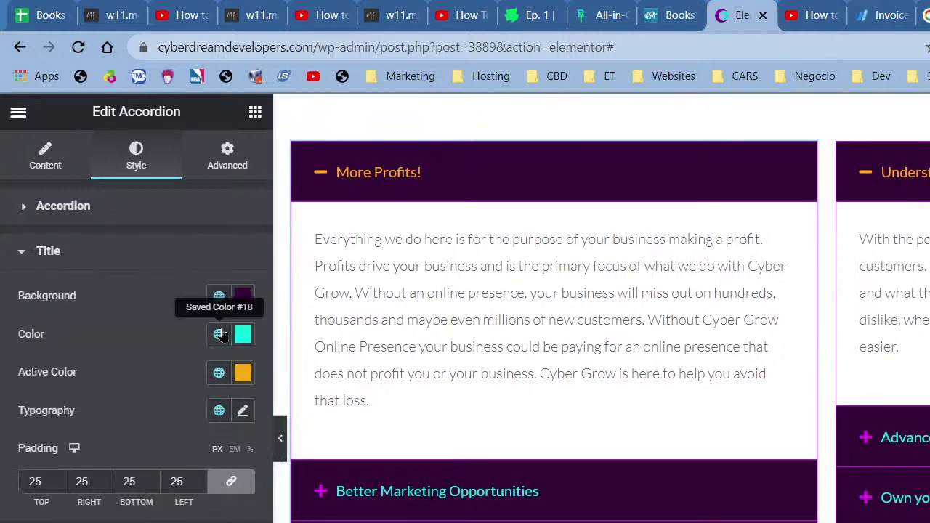
pyautogui.click(219, 334)
pyautogui.click(85, 492)
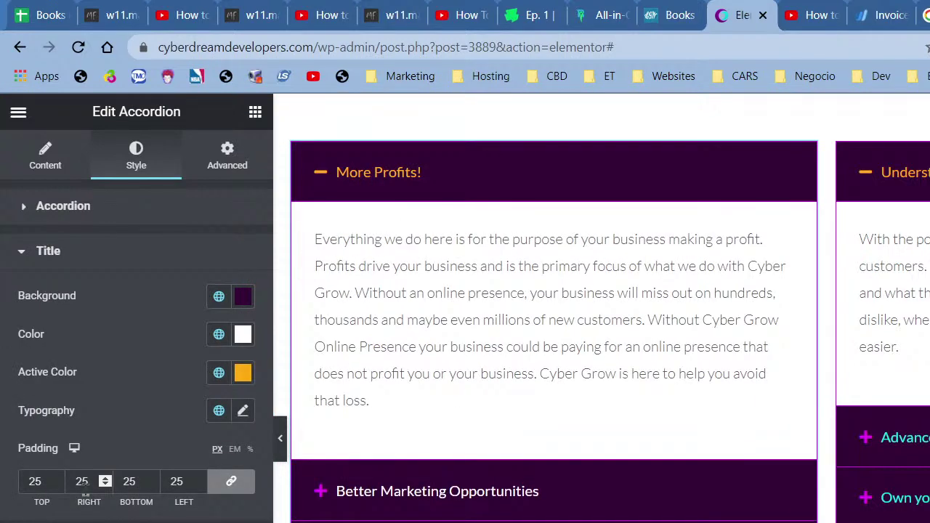
# Step: Try the purple global Saved Color #24 (#860790) as the More Profits accordion's border color
pyautogui.click(155, 216)
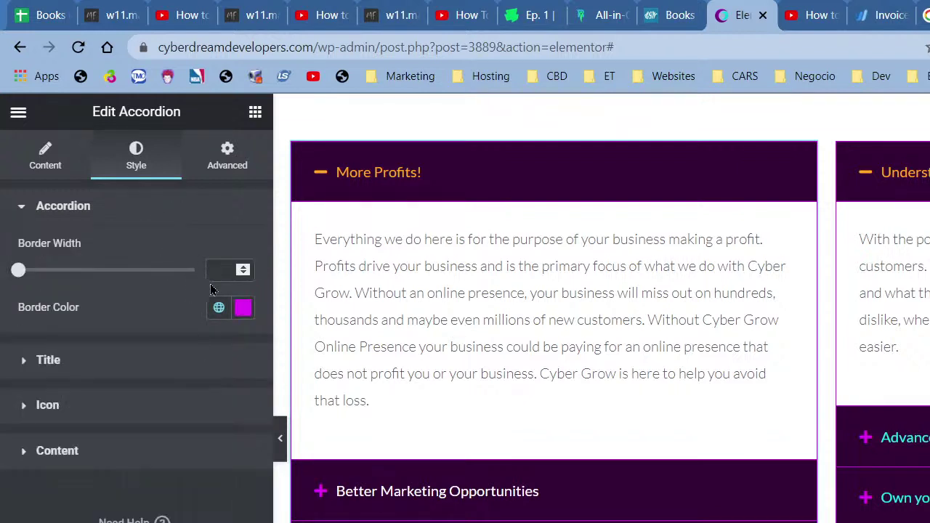
pyautogui.click(219, 307)
pyautogui.scroll(-5, 160, 443)
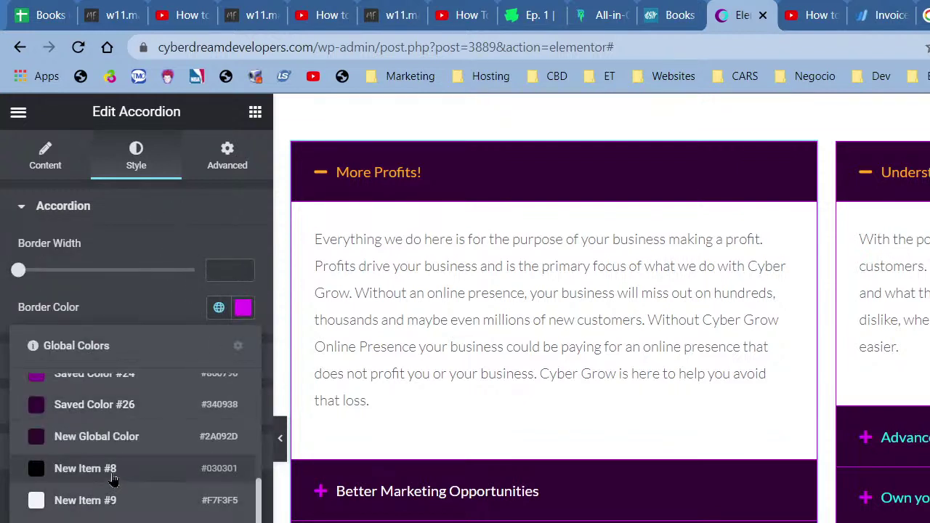
pyautogui.scroll(3, 114, 472)
pyautogui.click(114, 463)
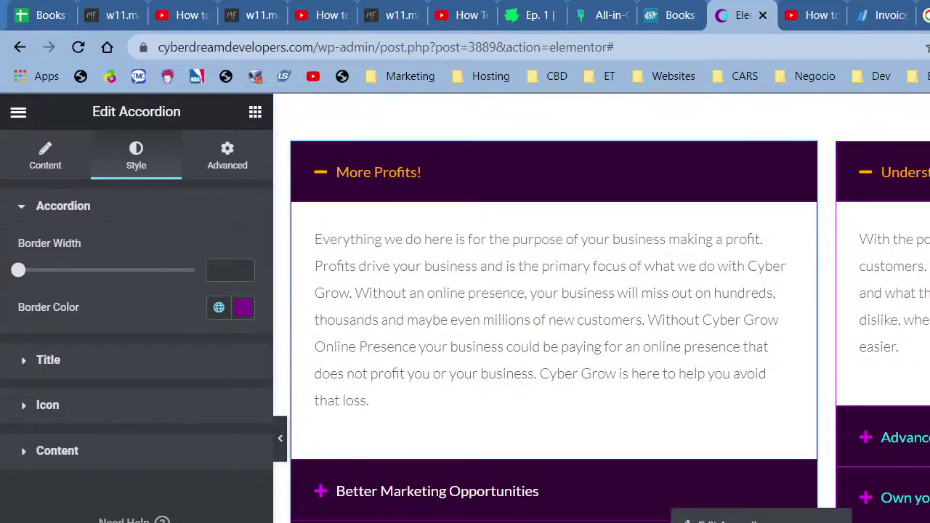
# Step: Restore the More Profits accordion's turquoise titles and magenta borders, and check the items further down
pyautogui.click(716, 522)
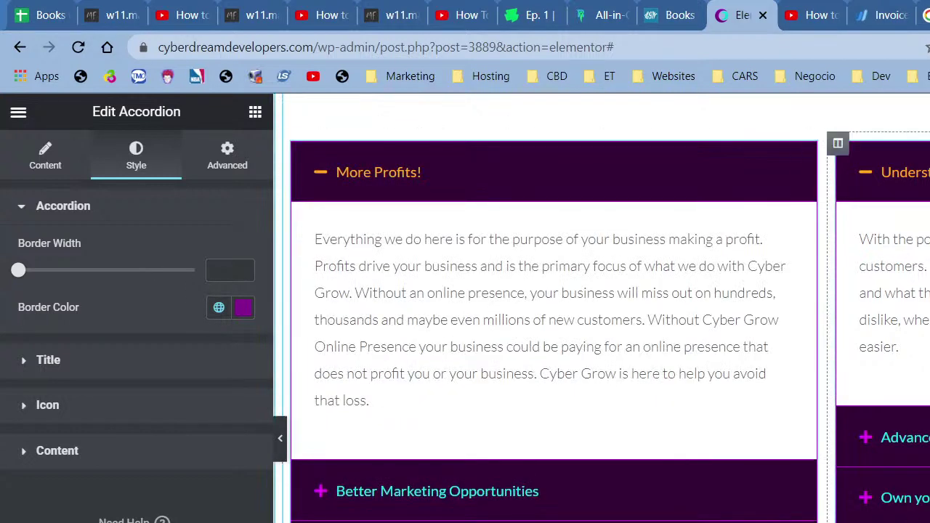
pyautogui.scroll(-4, 657, 276)
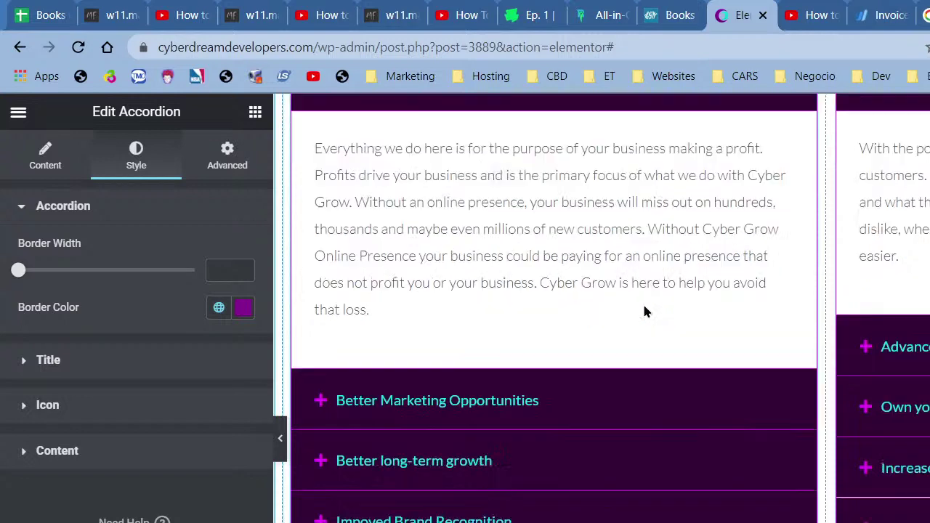
pyautogui.scroll(-3, 855, 420)
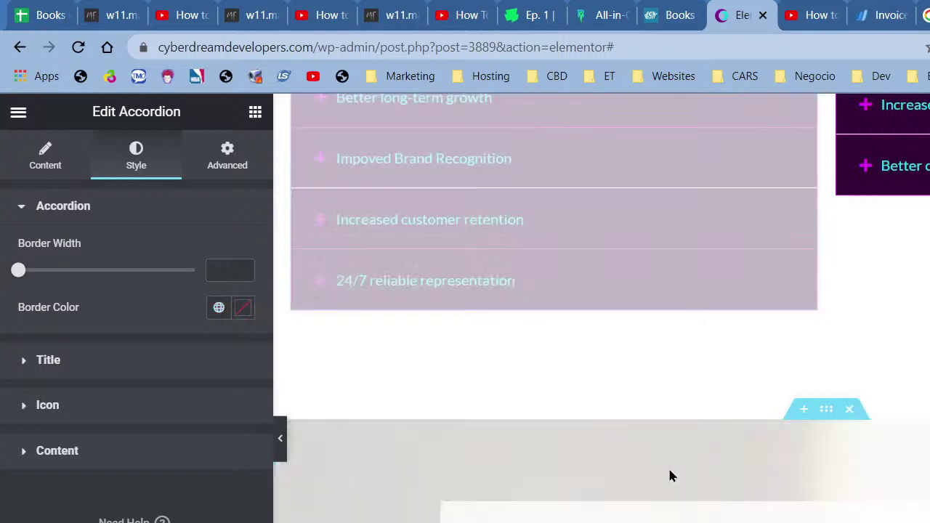
# Step: Preview both benefits accordions without the editing panel, and collapse the expanded item about understanding your customers
pyautogui.scroll(-3, 669, 468)
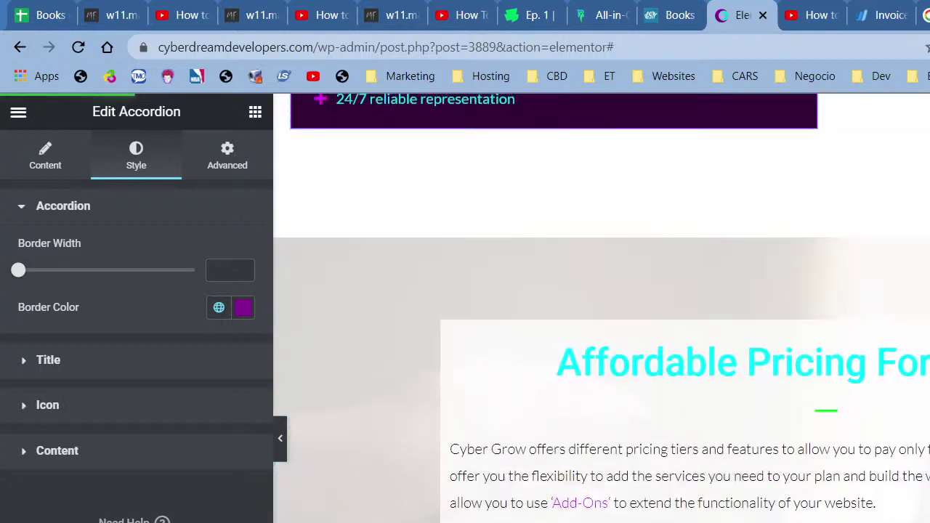
pyautogui.click(286, 449)
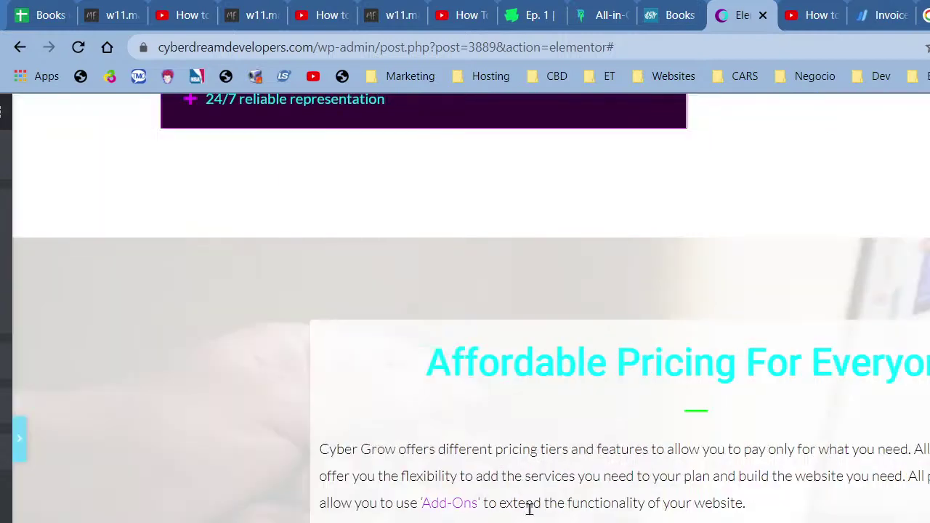
pyautogui.scroll(6, 530, 508)
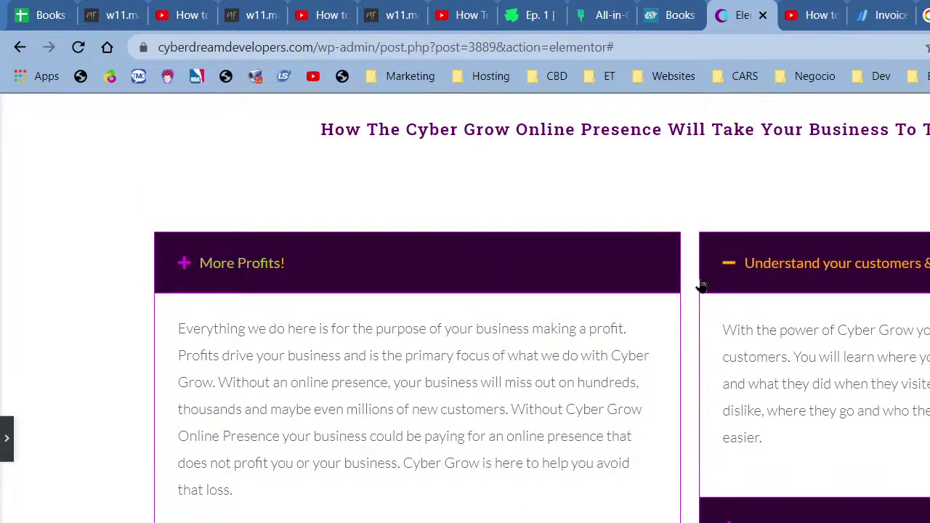
pyautogui.click(922, 263)
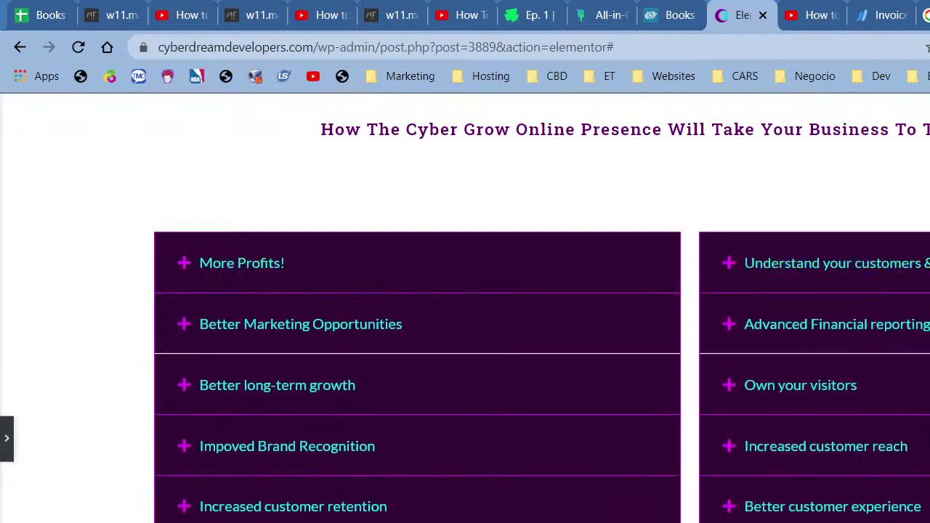
# Step: Review the design of the page's sections from the accordions up to the hero banner and back down to the Get More Clients heading
pyautogui.scroll(3, 725, 456)
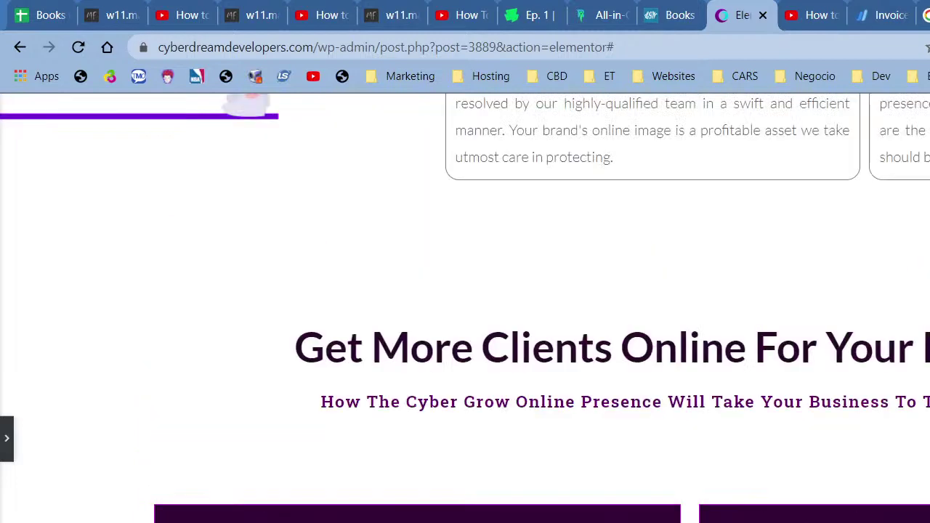
pyautogui.scroll(9, 465, 308)
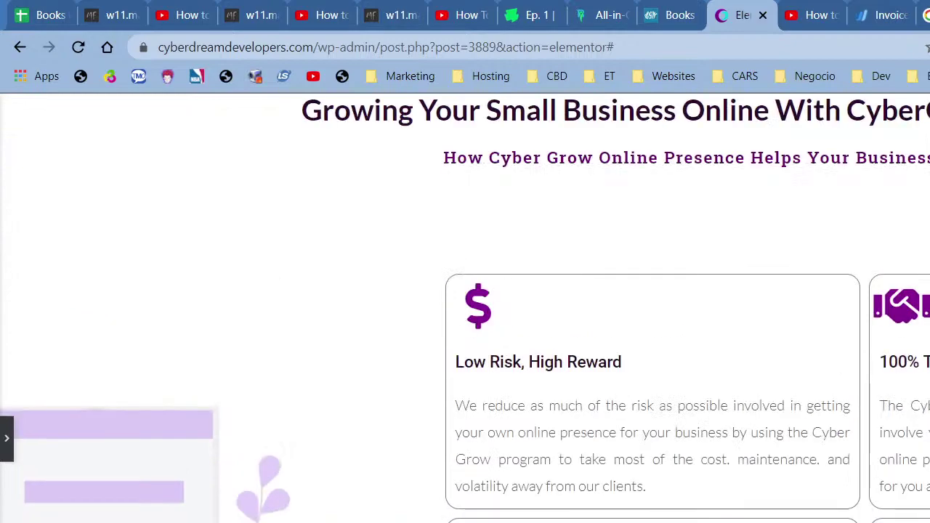
pyautogui.scroll(10, 465, 308)
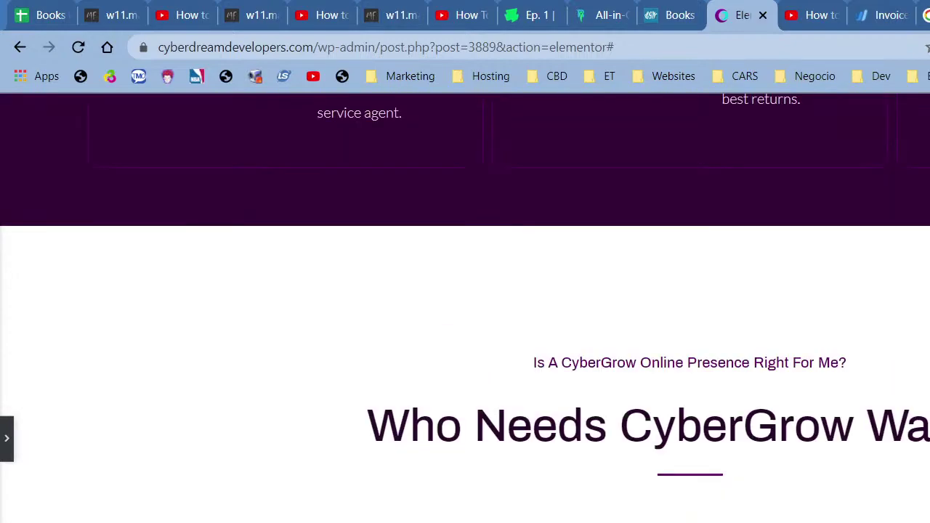
pyautogui.scroll(12, 465, 308)
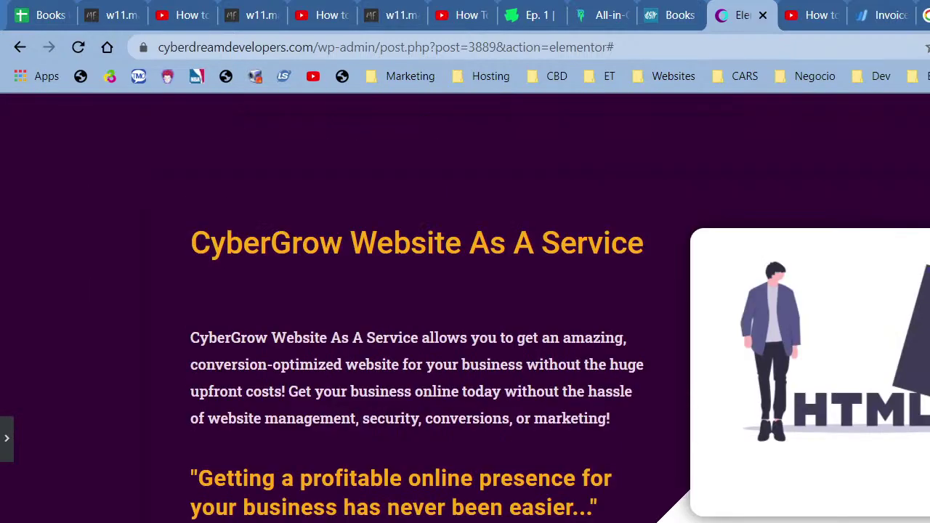
pyautogui.scroll(5, 465, 308)
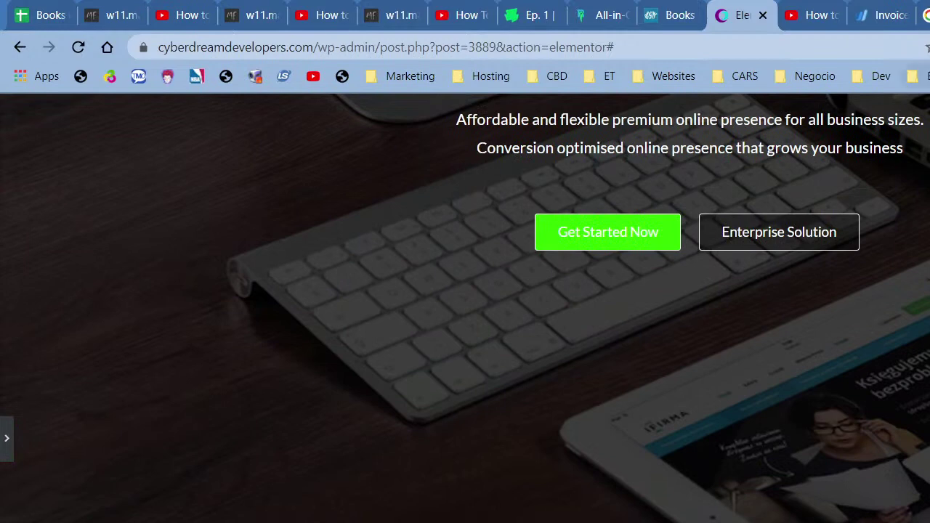
pyautogui.scroll(-5, 649, 287)
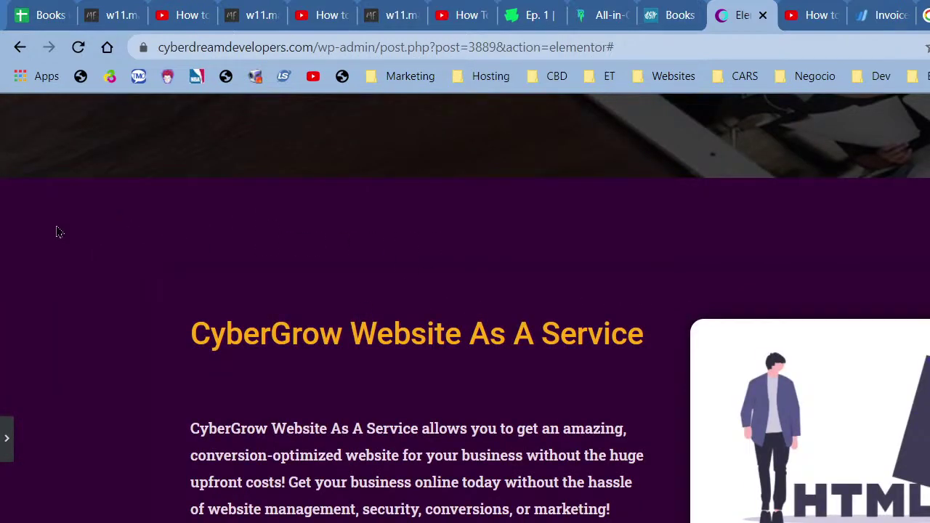
pyautogui.scroll(-4, 79, 349)
pyautogui.scroll(-5, 383, 318)
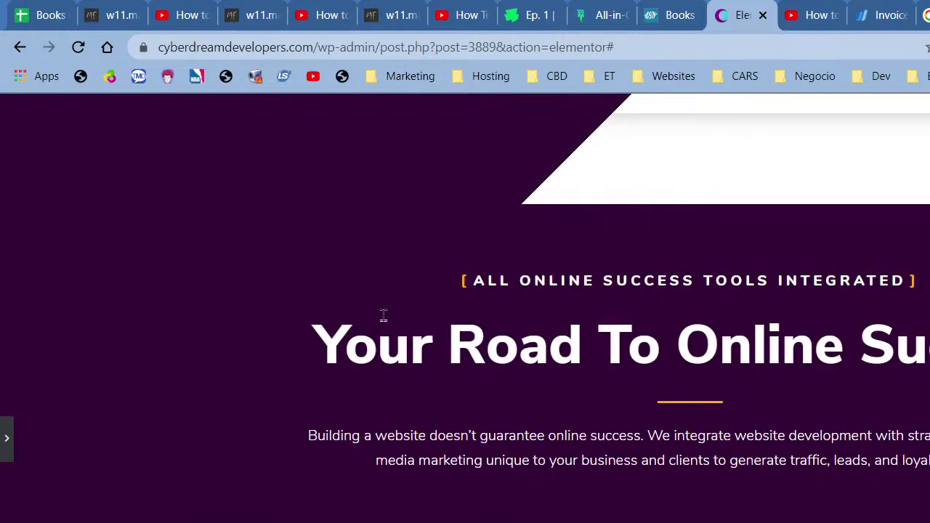
pyautogui.scroll(-6, 893, 380)
pyautogui.scroll(-3, 893, 387)
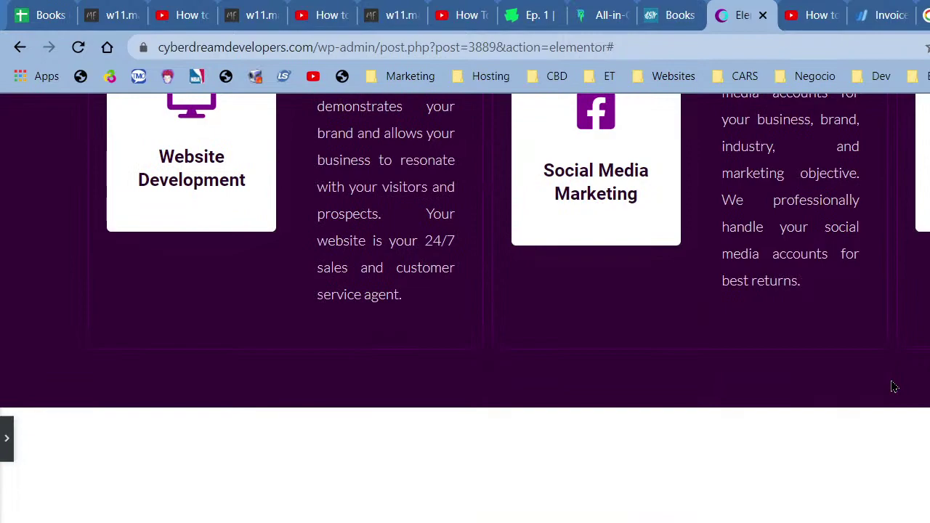
pyautogui.scroll(-15, 895, 389)
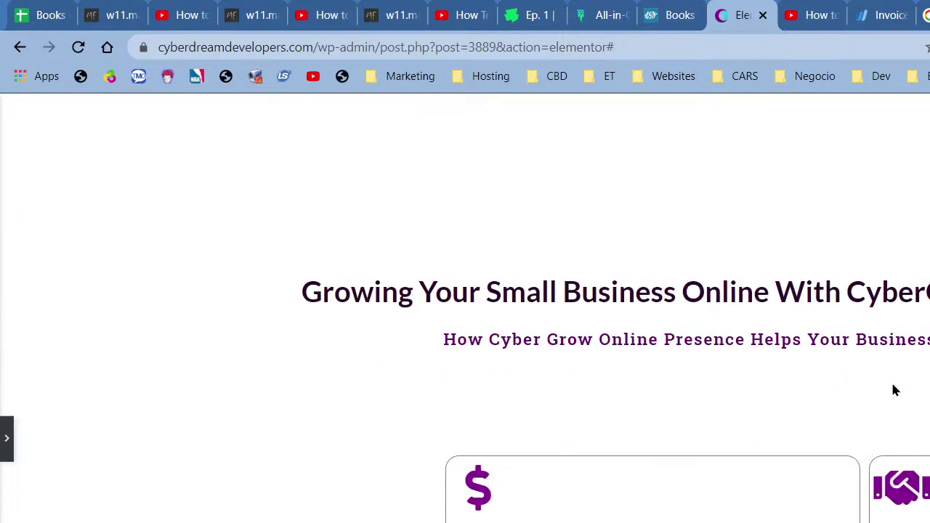
pyautogui.scroll(-1, 893, 385)
pyautogui.scroll(3, 770, 394)
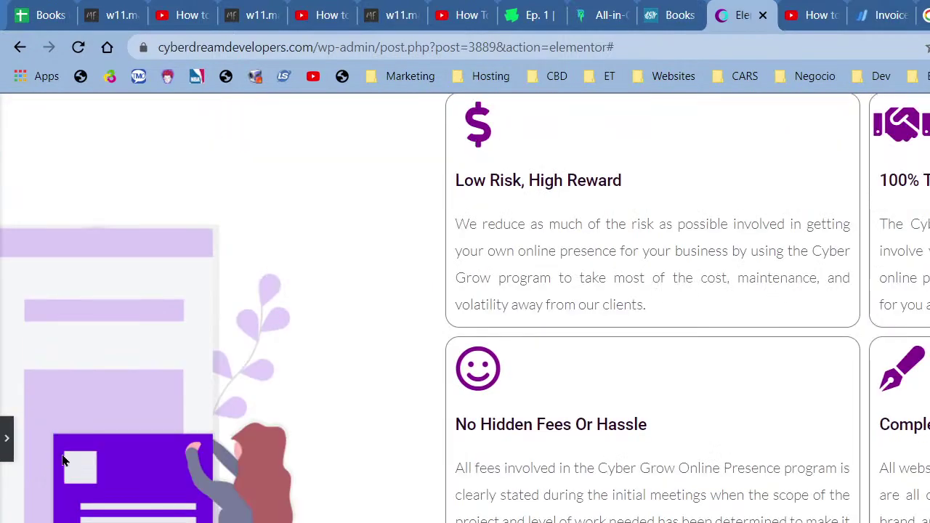
pyautogui.scroll(4, 630, 380)
pyautogui.scroll(-5, 629, 380)
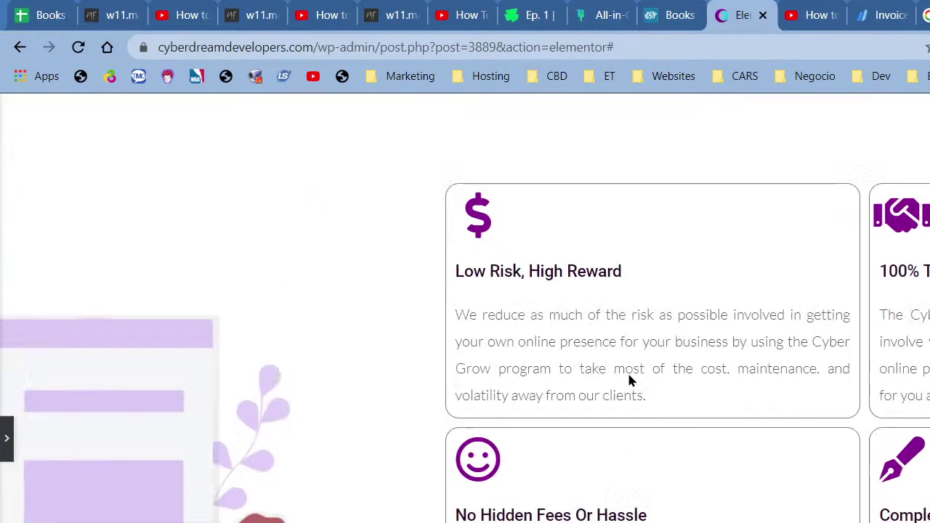
pyautogui.scroll(-6, 278, 364)
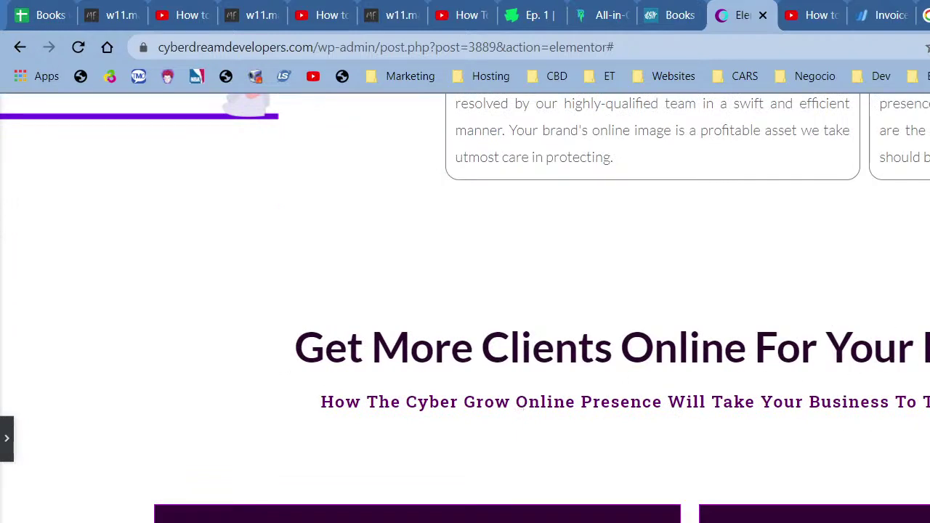
pyautogui.scroll(10, 850, 419)
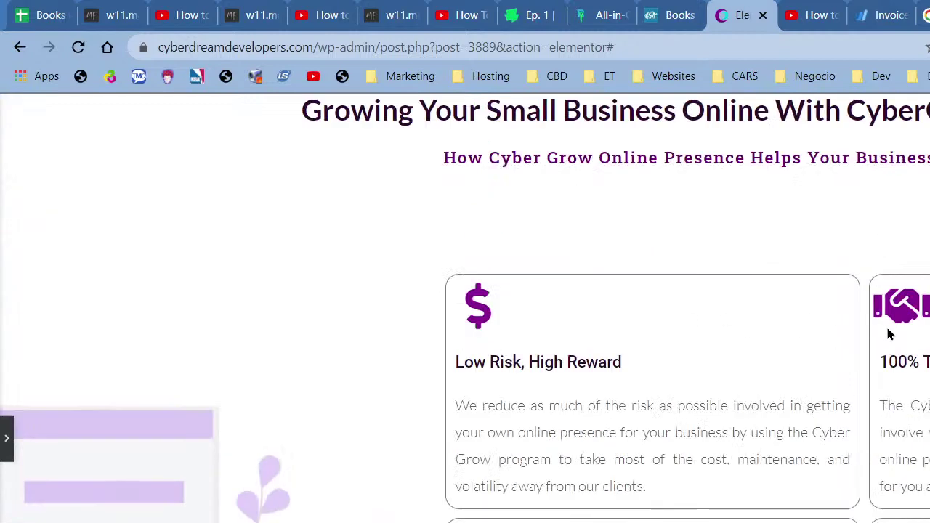
# Step: Compare the accordions' look with the Affordable Pricing section, the monthly package cards and the pricing plan tables further down
pyautogui.scroll(-15, 888, 333)
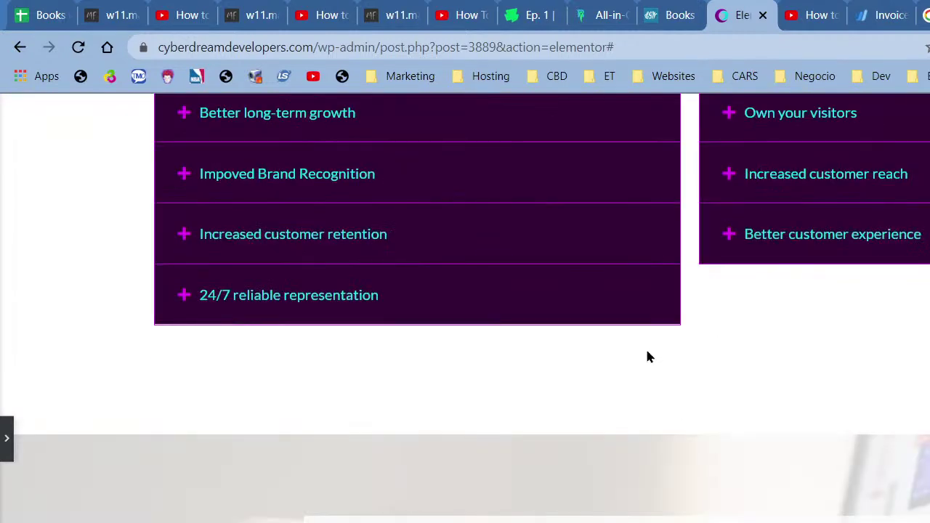
pyautogui.scroll(-5, 664, 385)
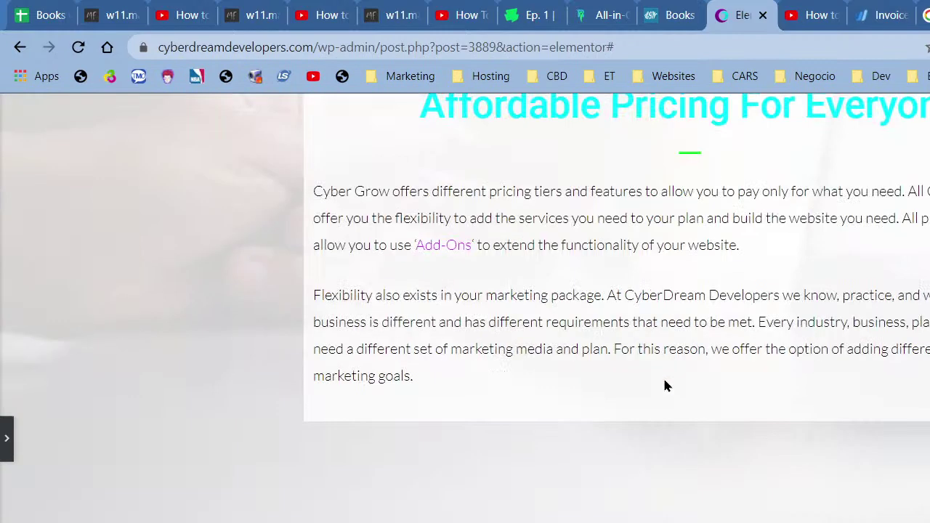
pyautogui.scroll(-15, 926, 226)
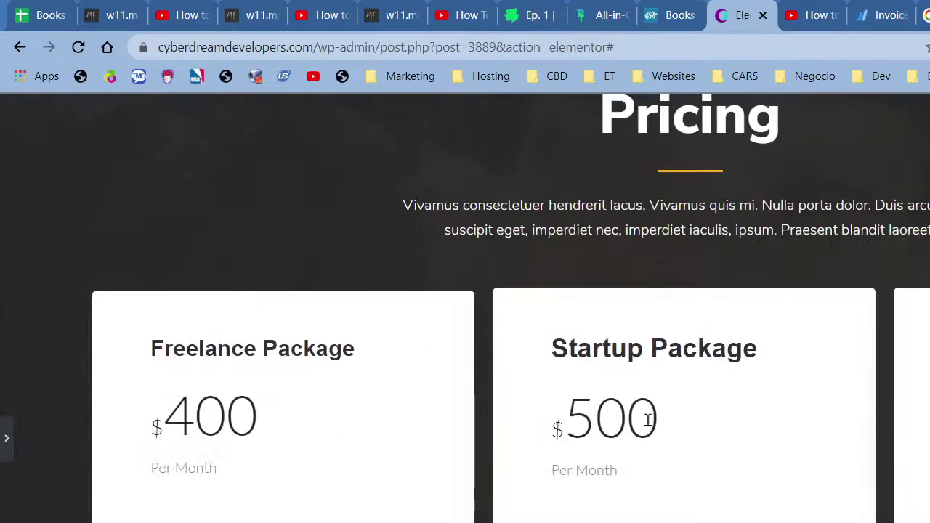
pyautogui.scroll(-10, 794, 433)
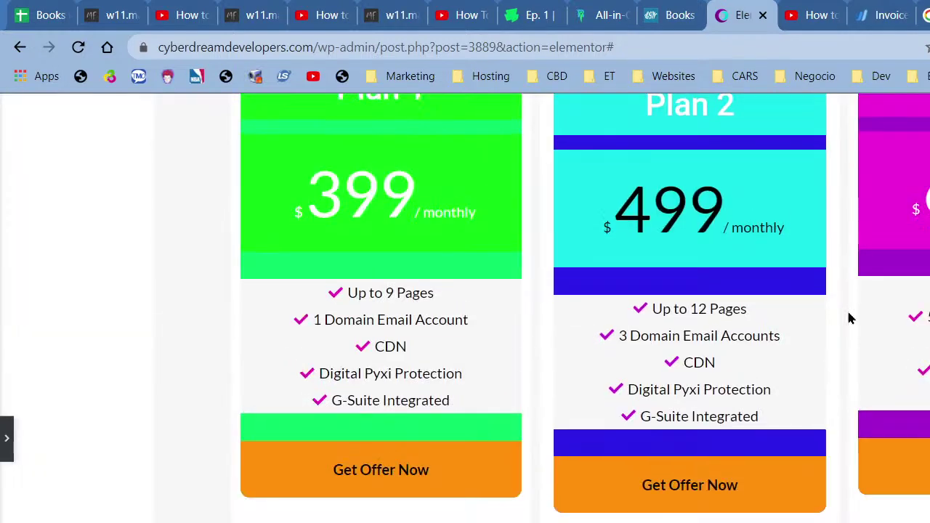
pyautogui.scroll(-5, 849, 315)
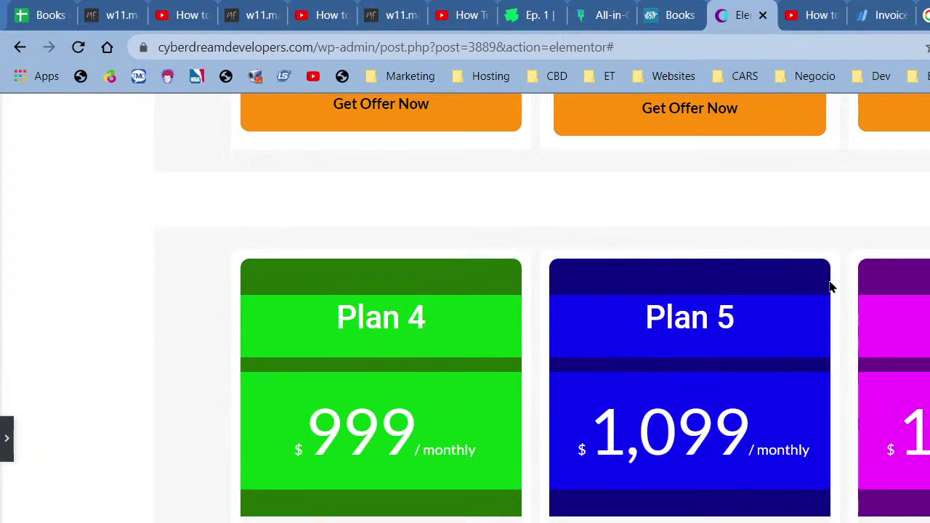
pyautogui.scroll(6, 831, 287)
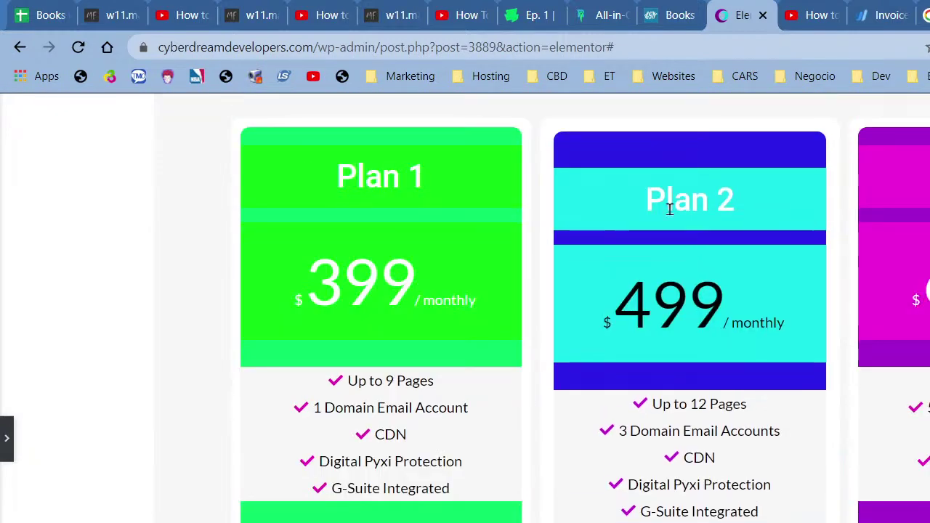
pyautogui.scroll(-5, 812, 301)
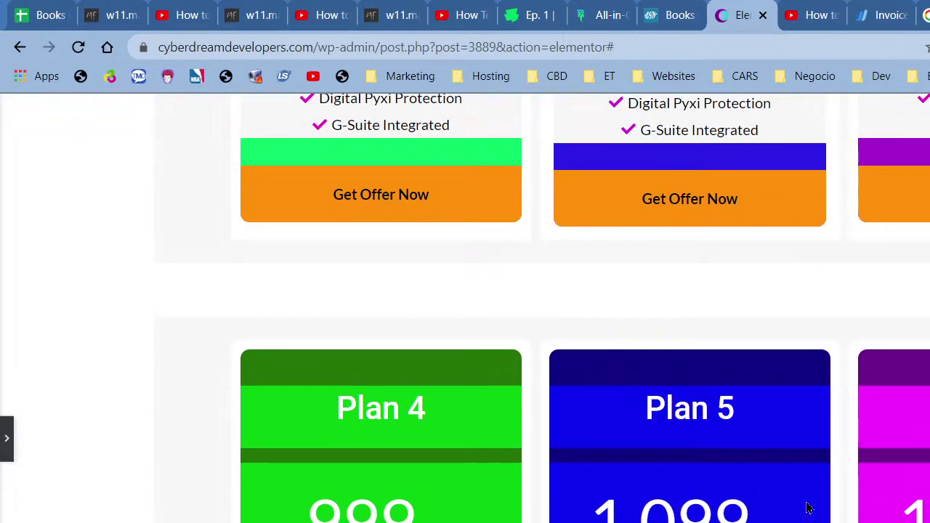
pyautogui.scroll(5, 834, 517)
pyautogui.scroll(10, 834, 517)
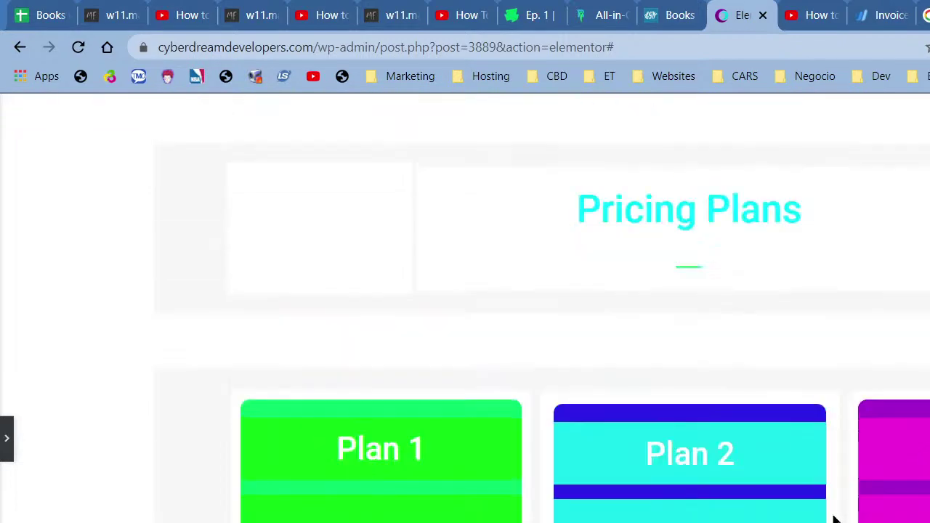
pyautogui.scroll(5, 834, 517)
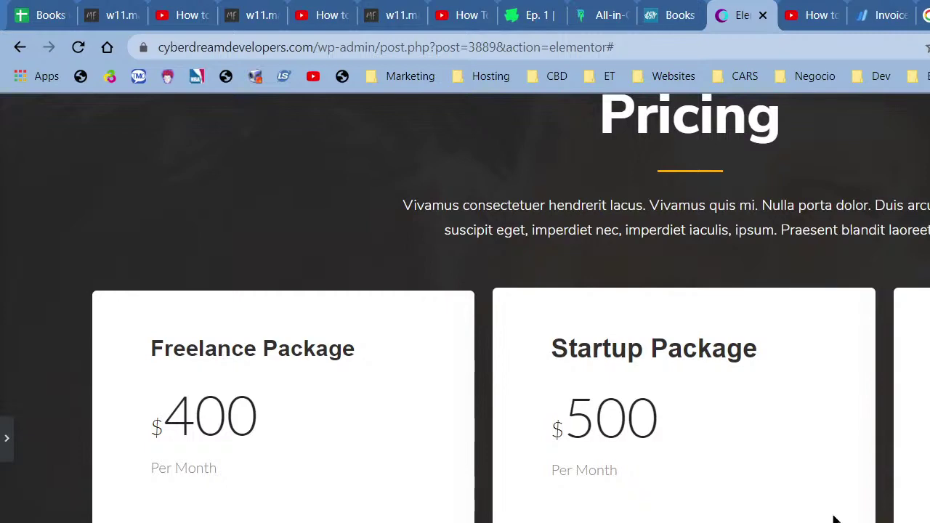
pyautogui.scroll(5, 834, 517)
pyautogui.scroll(10, 834, 517)
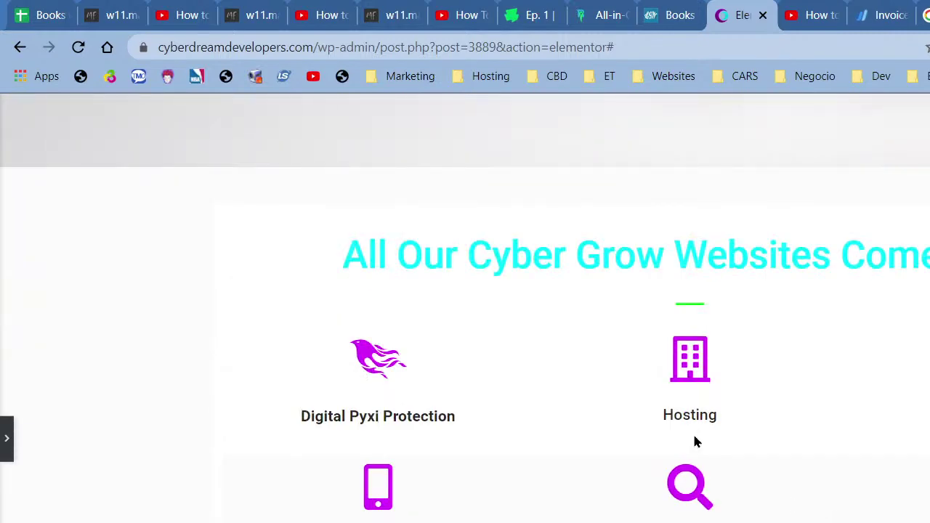
pyautogui.scroll(6, 666, 451)
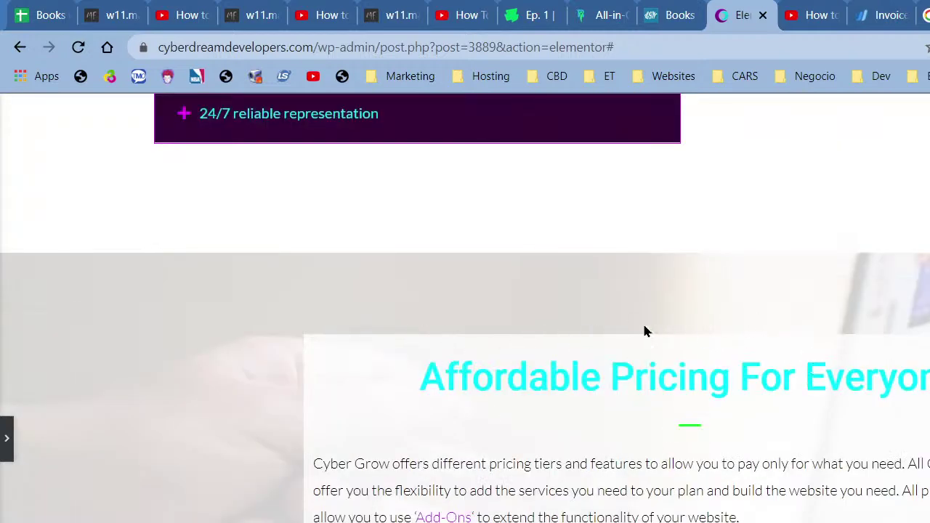
pyautogui.scroll(7, 834, 349)
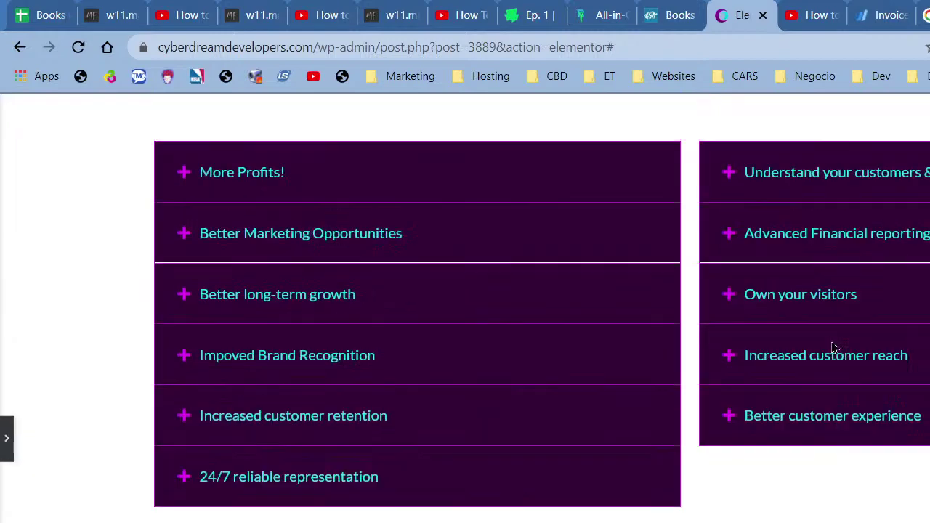
pyautogui.scroll(-5, 834, 349)
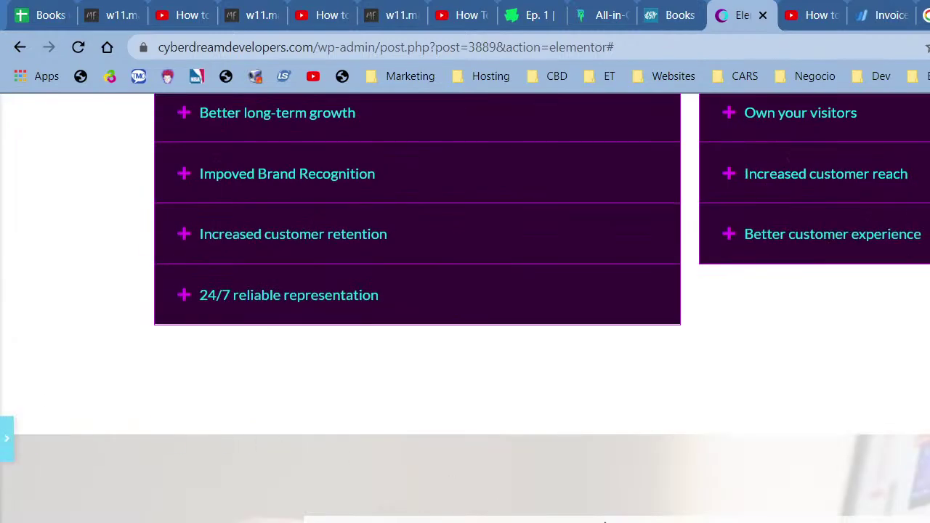
# Step: Bring back the editing panel and open the block template library from a new empty section below the Affordable Pricing section
pyautogui.hotkey('ctrl', 'p')
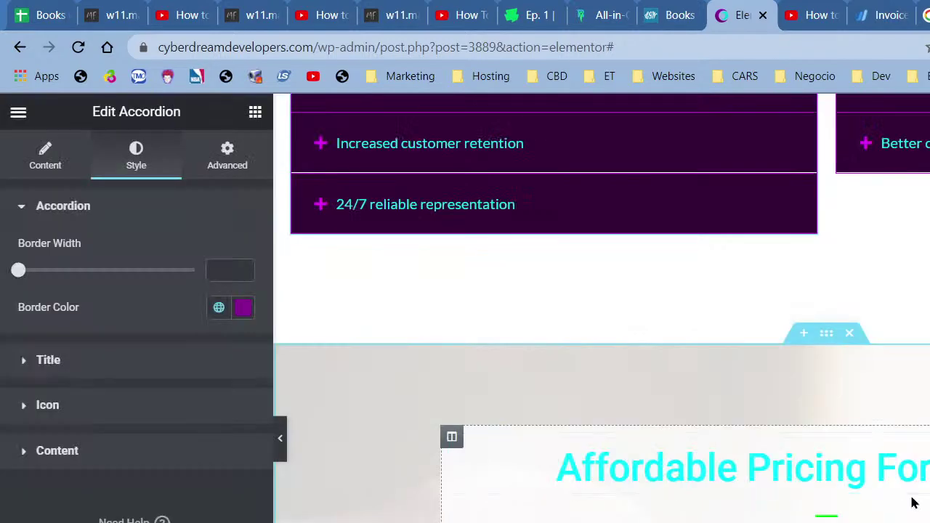
pyautogui.scroll(-3, 872, 497)
pyautogui.scroll(1, 835, 482)
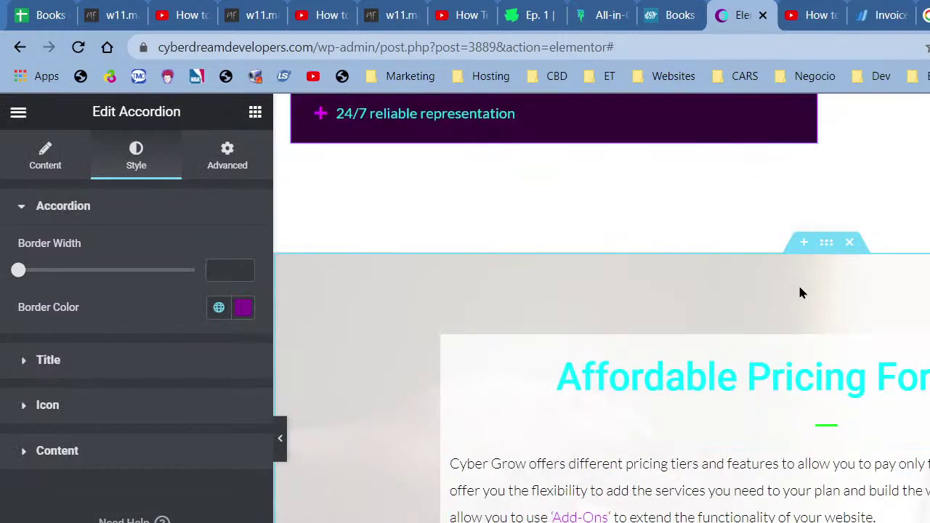
pyautogui.scroll(-5, 799, 292)
pyautogui.click(802, 431)
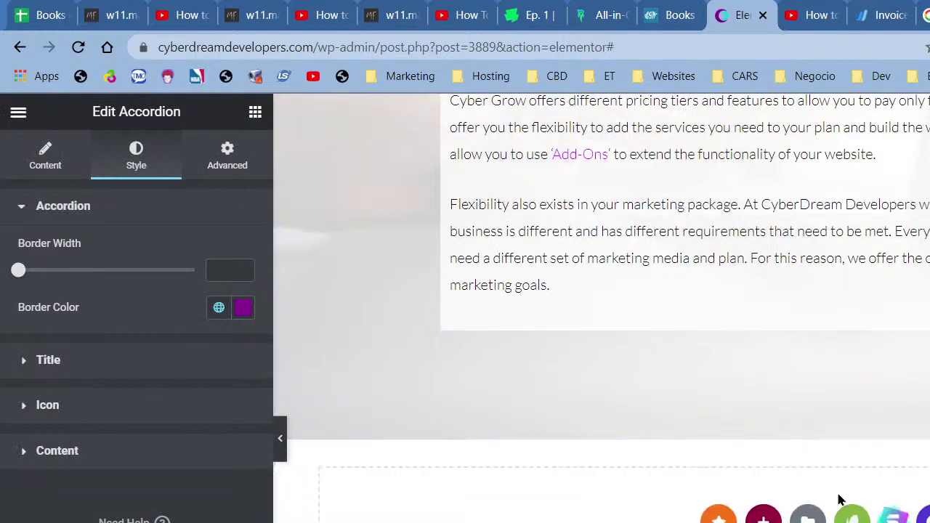
pyautogui.click(892, 515)
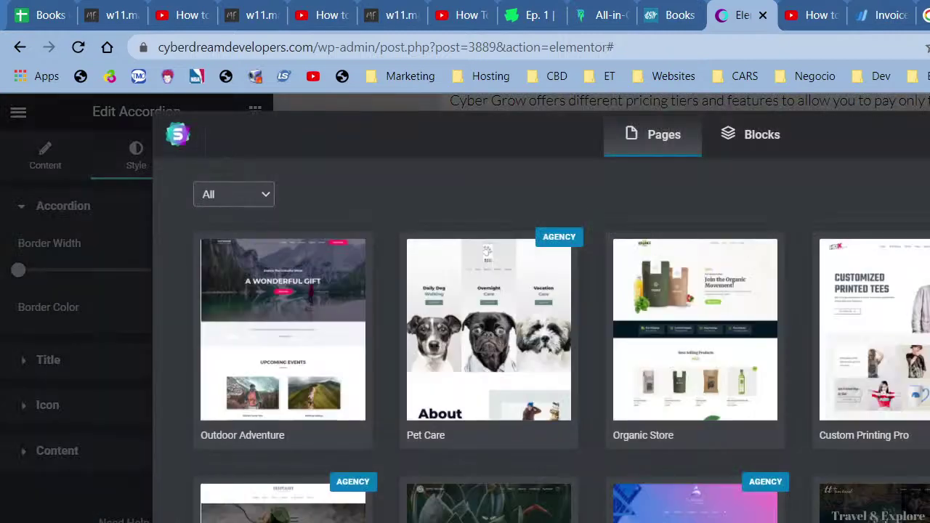
pyautogui.click(762, 154)
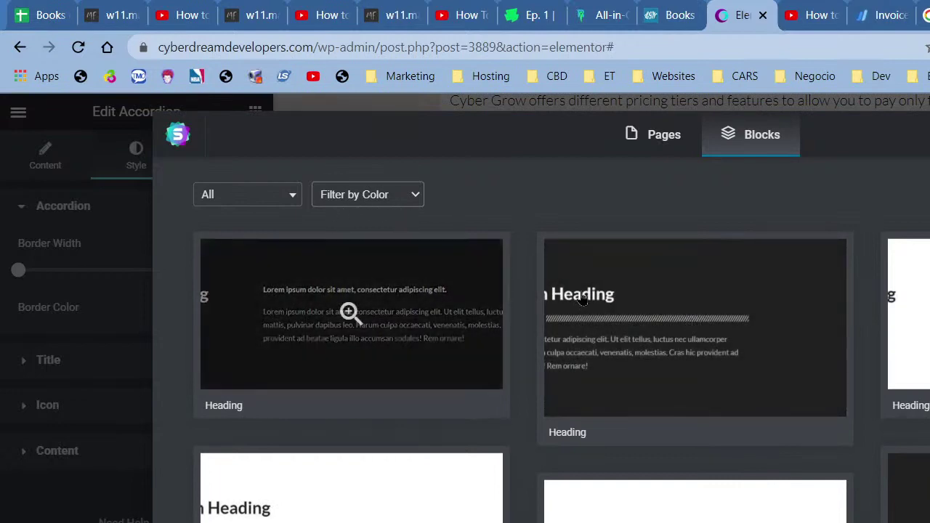
# Step: Filter the template blocks by About and look through the available designs
pyautogui.click(247, 194)
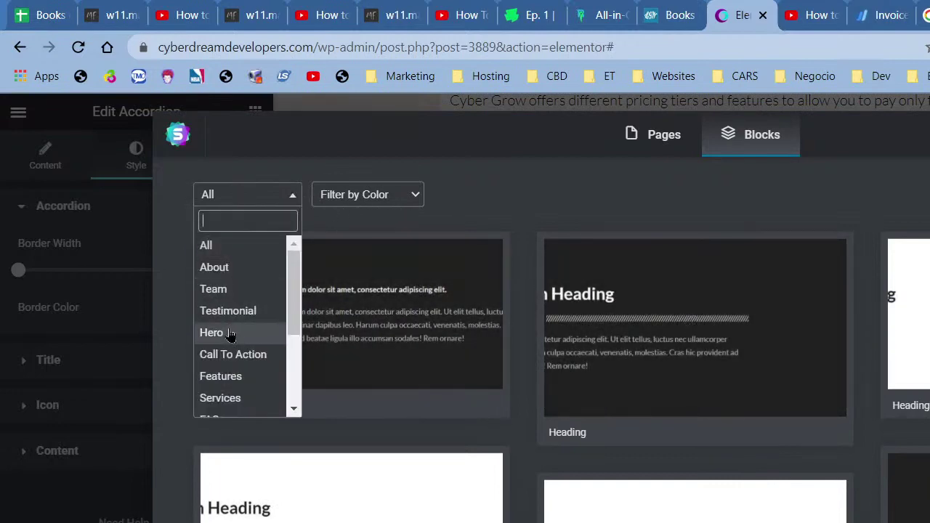
pyautogui.click(231, 268)
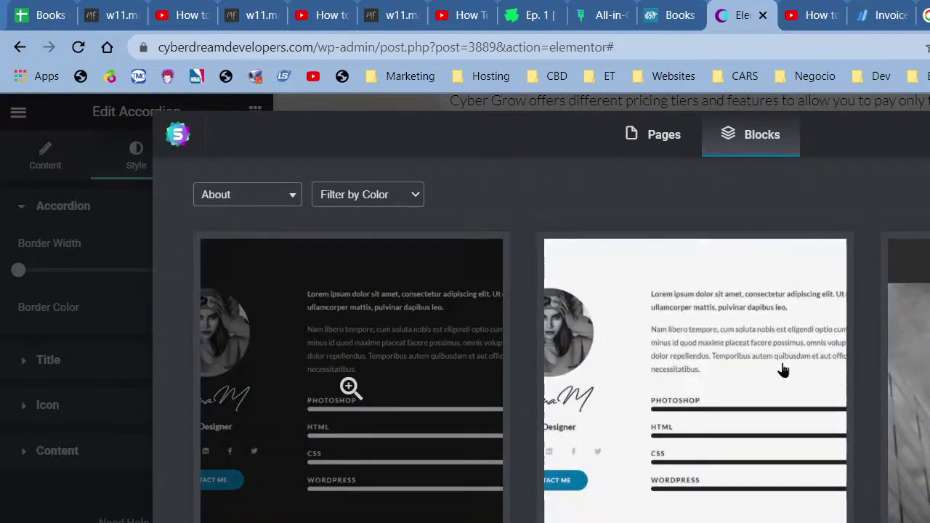
pyautogui.scroll(-2, 784, 371)
pyautogui.scroll(-10, 523, 342)
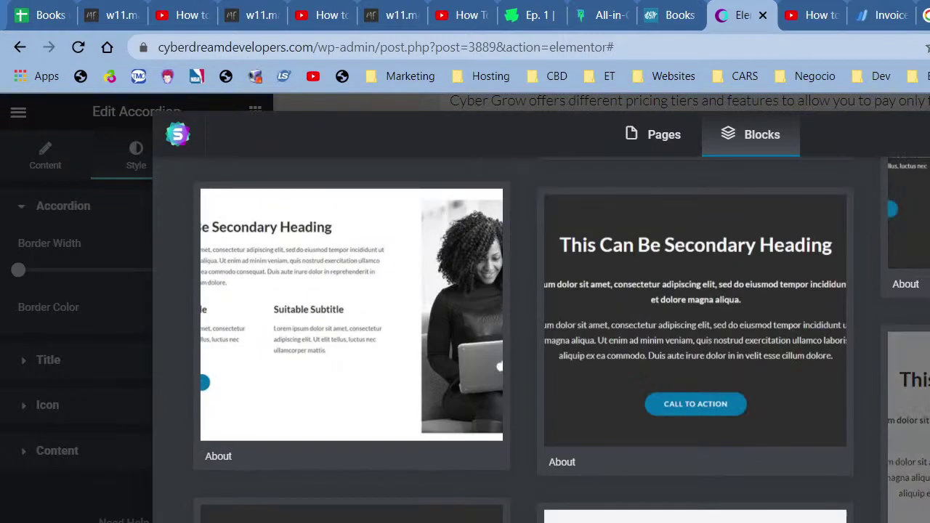
pyautogui.scroll(-5, 523, 342)
pyautogui.scroll(-10, 326, 291)
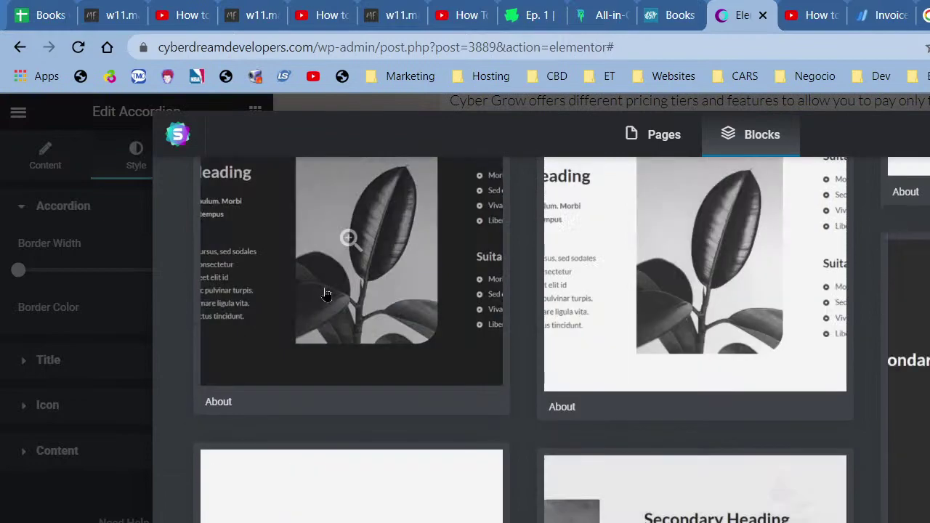
pyautogui.scroll(15, 244, 231)
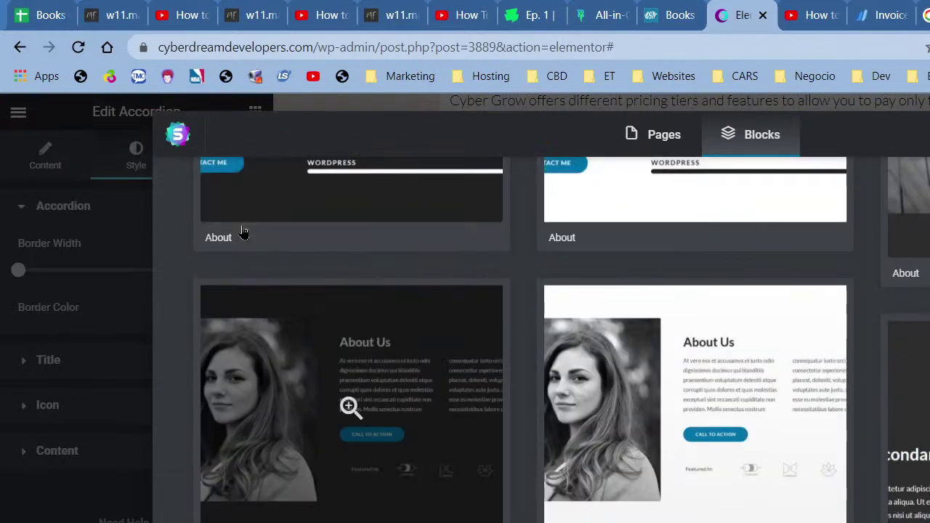
# Step: Filter the template blocks by Single Quote and insert the dark design with the double slash mark below the Affordable Pricing section
pyautogui.click(250, 200)
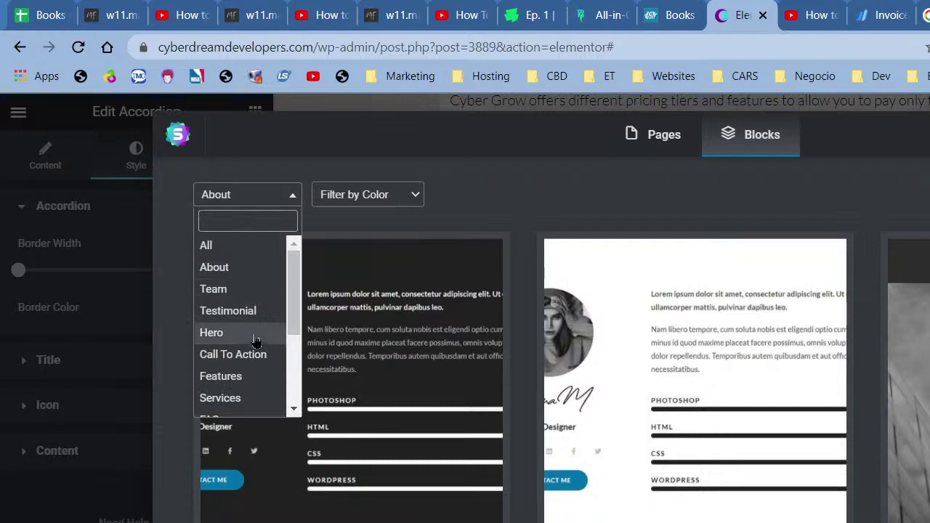
pyautogui.scroll(-2, 255, 340)
pyautogui.click(255, 383)
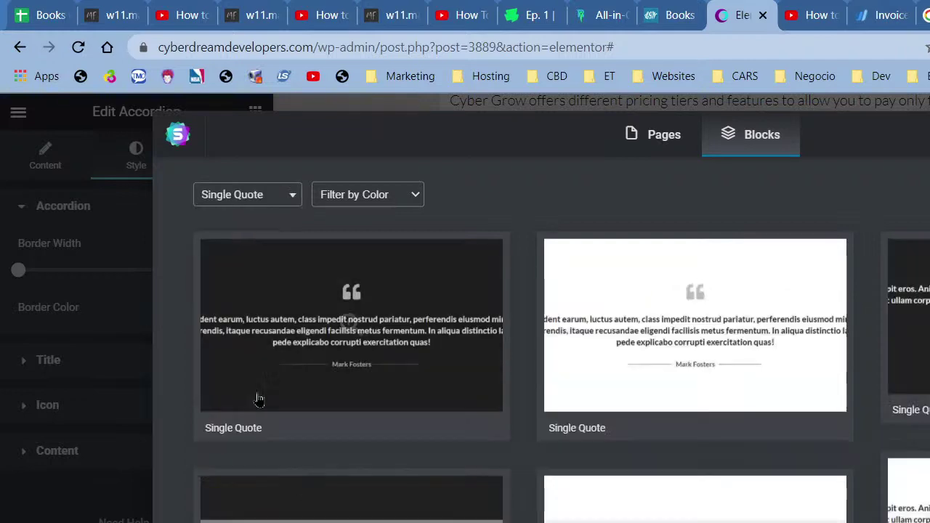
pyautogui.scroll(-3, 827, 420)
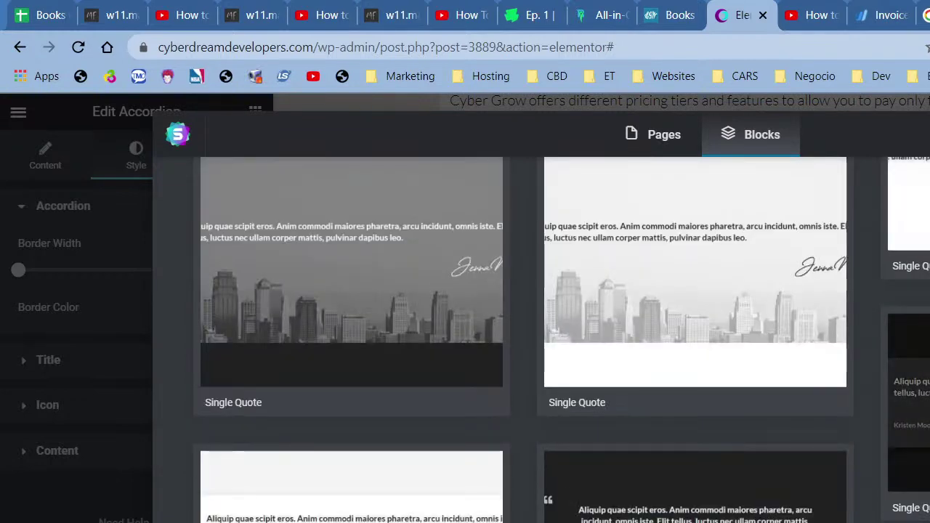
pyautogui.scroll(-6, 511, 504)
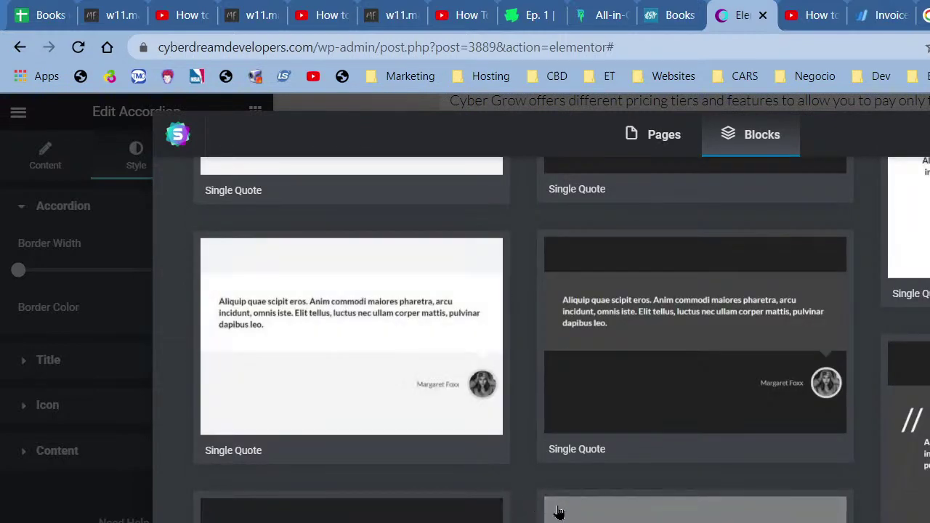
pyautogui.click(908, 422)
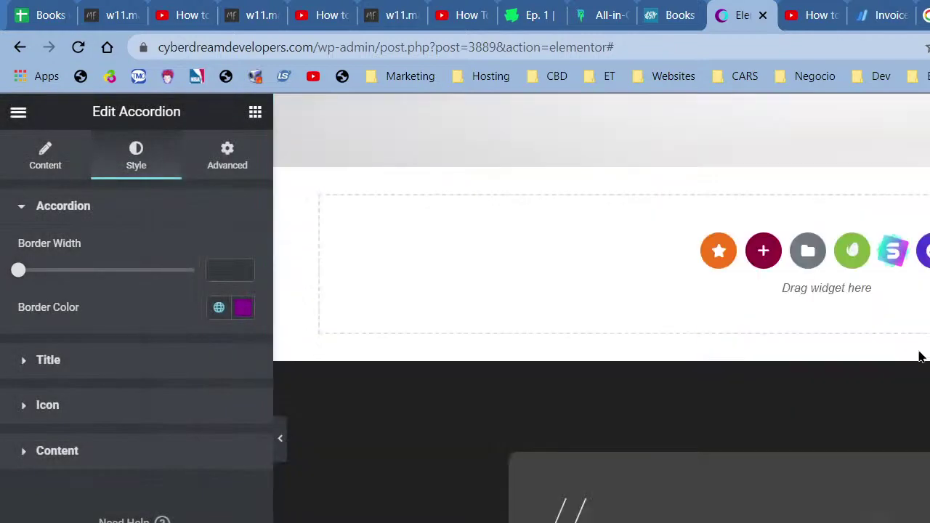
# Step: Add a Heading widget between the double slash mark and the quote text in the dark block
pyautogui.scroll(7, 771, 393)
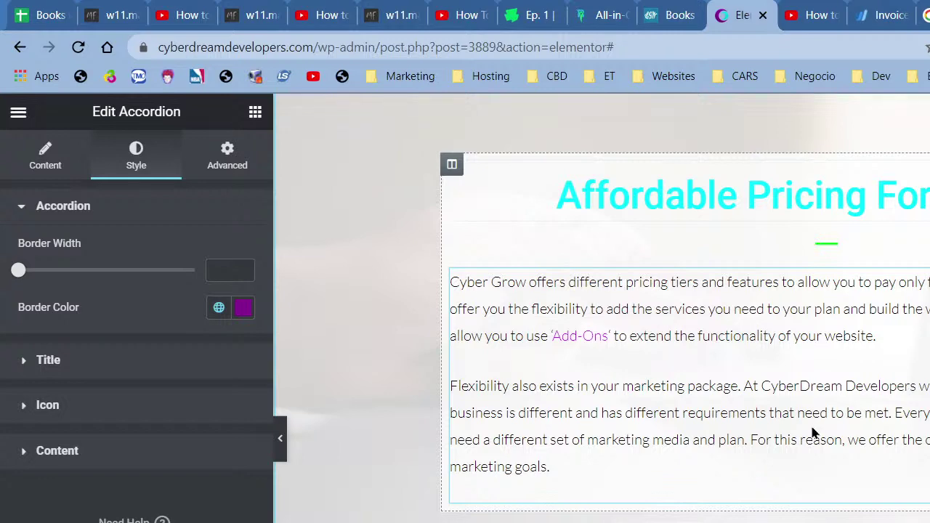
pyautogui.scroll(-5, 814, 433)
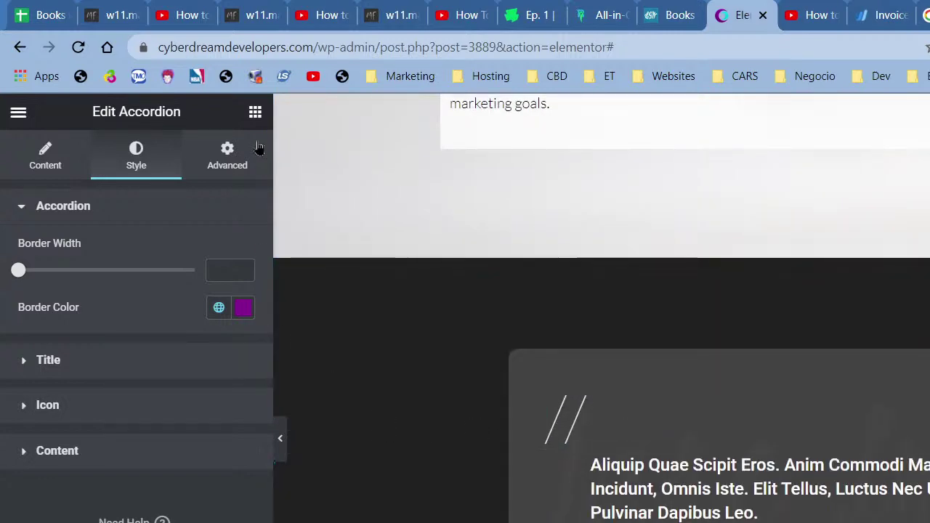
pyautogui.click(255, 112)
pyautogui.moveTo(201, 301); pyautogui.dragTo(747, 455)
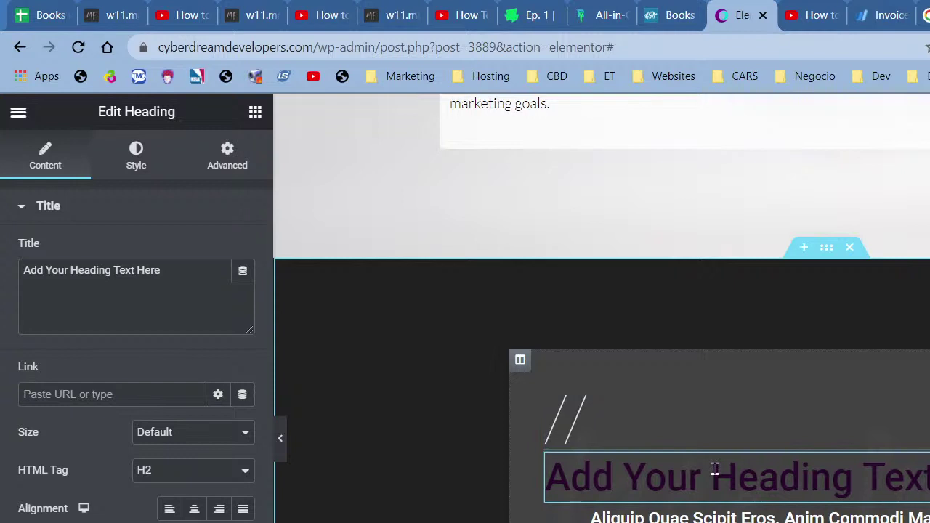
# Step: Set the new heading's title to "Flexible Pricing Plans"
pyautogui.tripleClick(146, 290)
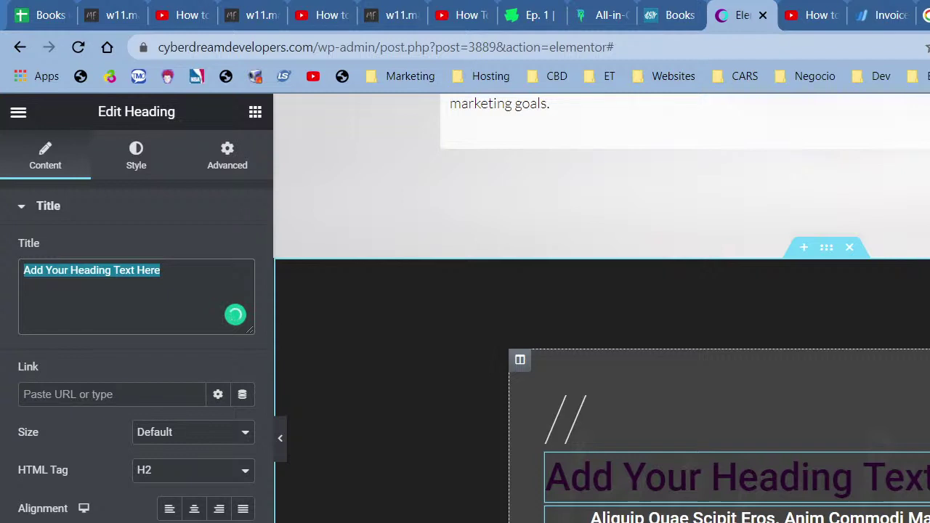
pyautogui.write('Glexibl')
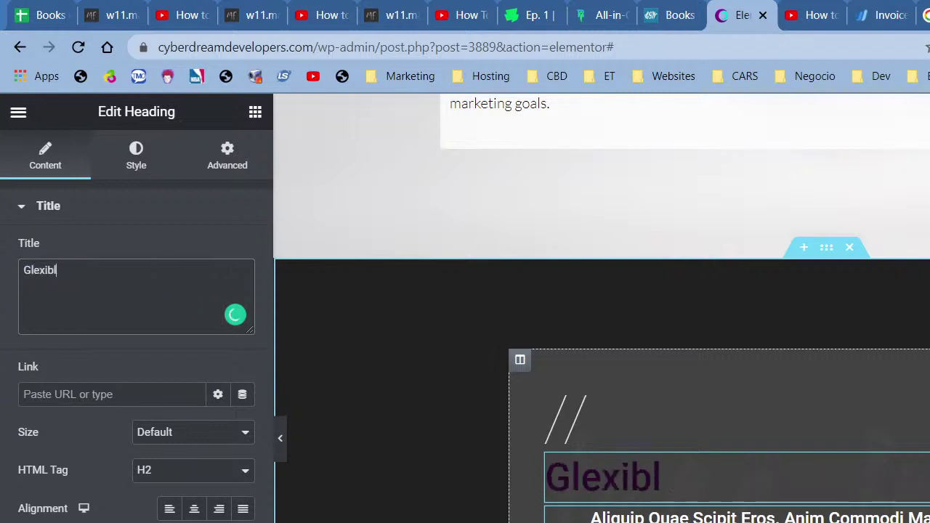
pyautogui.press('BackSpace')
pyautogui.press('BackSpace')
pyautogui.press('BackSpace')
pyautogui.press('BackSpace')
pyautogui.press('BackSpace')
pyautogui.press('BackSpace')
pyautogui.press('BackSpace')
pyautogui.write('Fl')
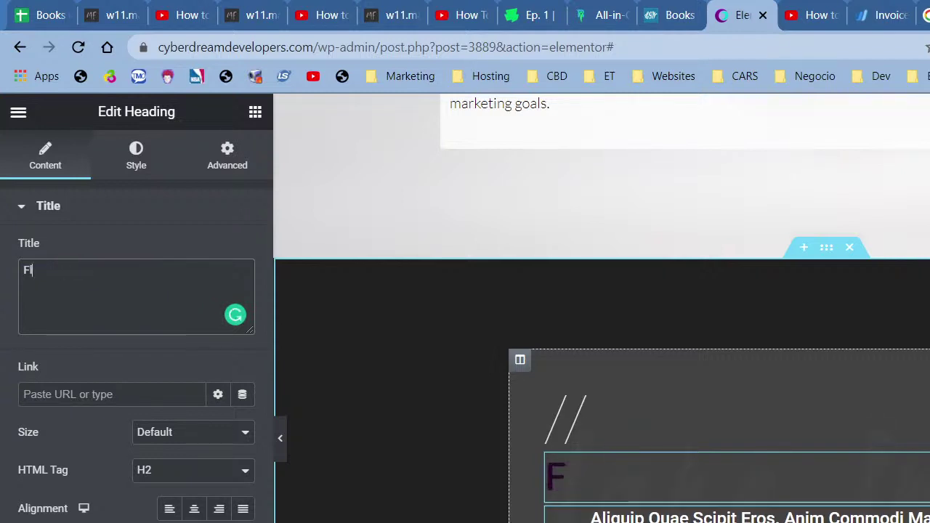
pyautogui.write('exible Pricing ')
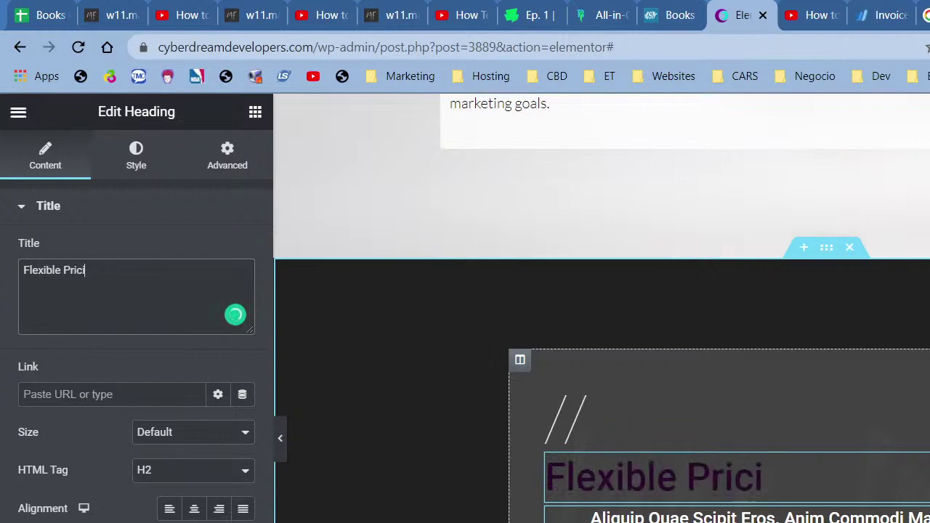
pyautogui.write('Plans')
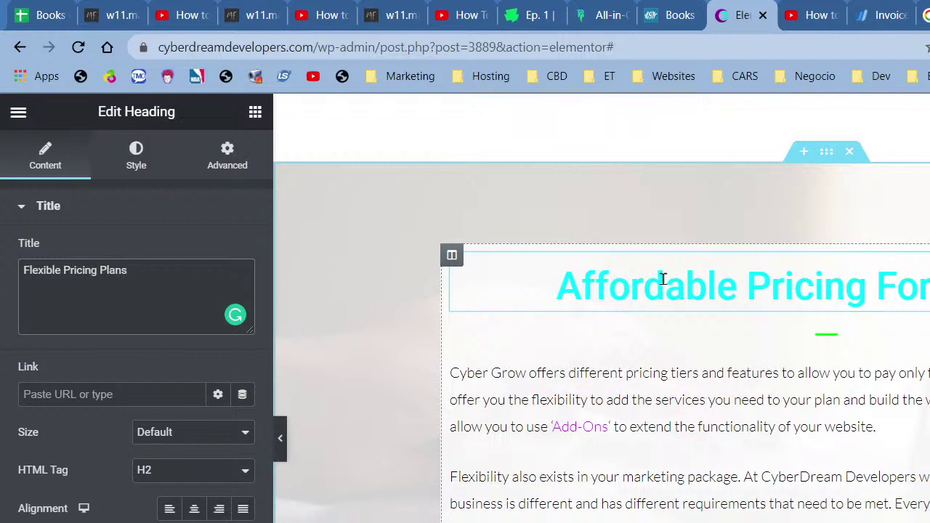
# Step: Copy the entire body text of the Affordable Pricing section
pyautogui.scroll(-1, 667, 405)
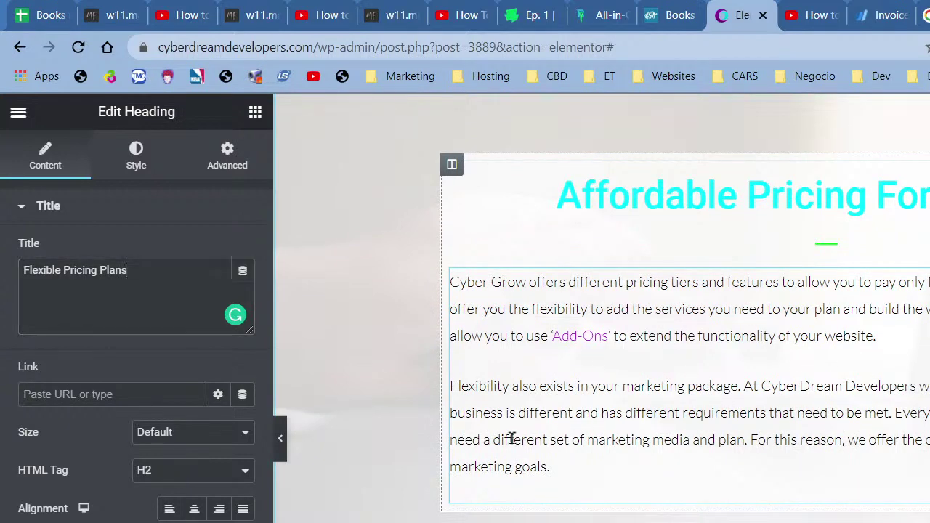
pyautogui.click(453, 439)
pyautogui.click(157, 516)
pyautogui.hotkey('ctrl', 'a')
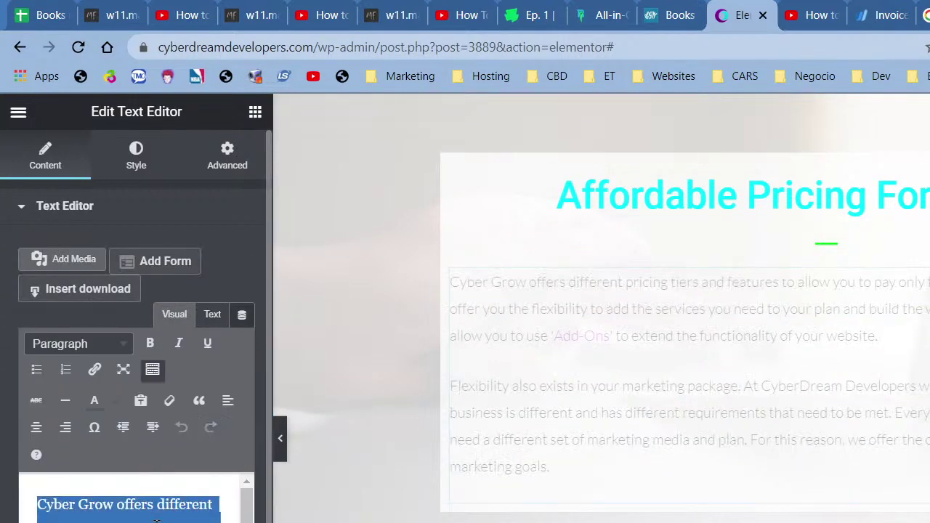
# Step: Replace the placeholder quote below the Flexible Pricing Plans heading with a Text Editor widget containing the copied pricing text
pyautogui.scroll(-5, 601, 308)
pyautogui.click(737, 518)
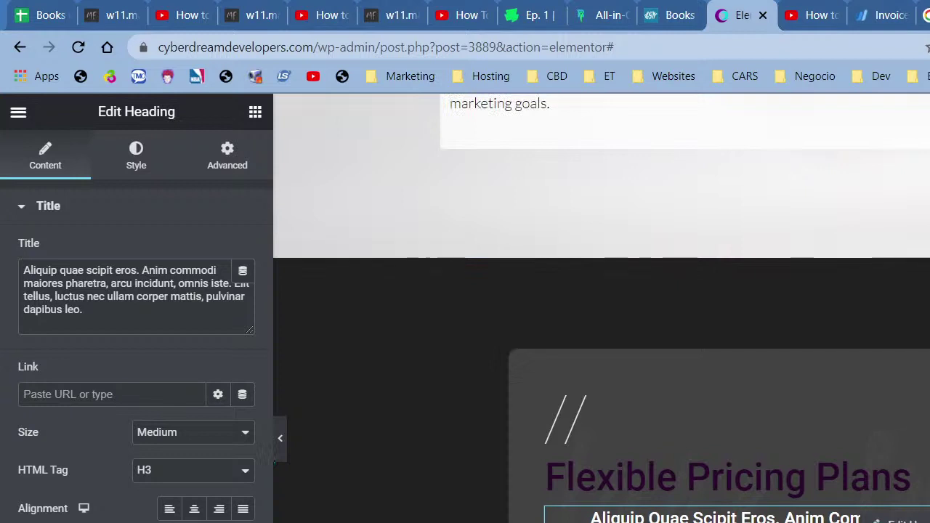
pyautogui.click(255, 111)
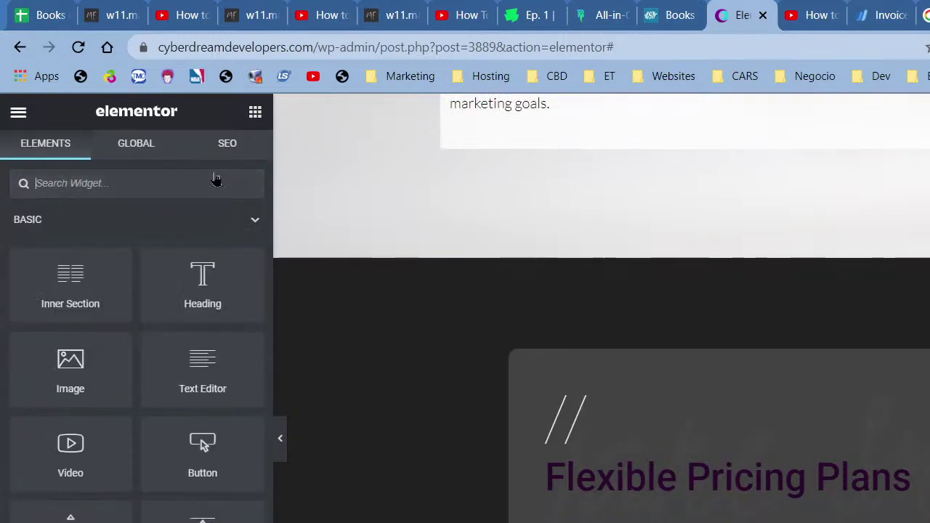
pyautogui.moveTo(201, 378); pyautogui.dragTo(732, 479)
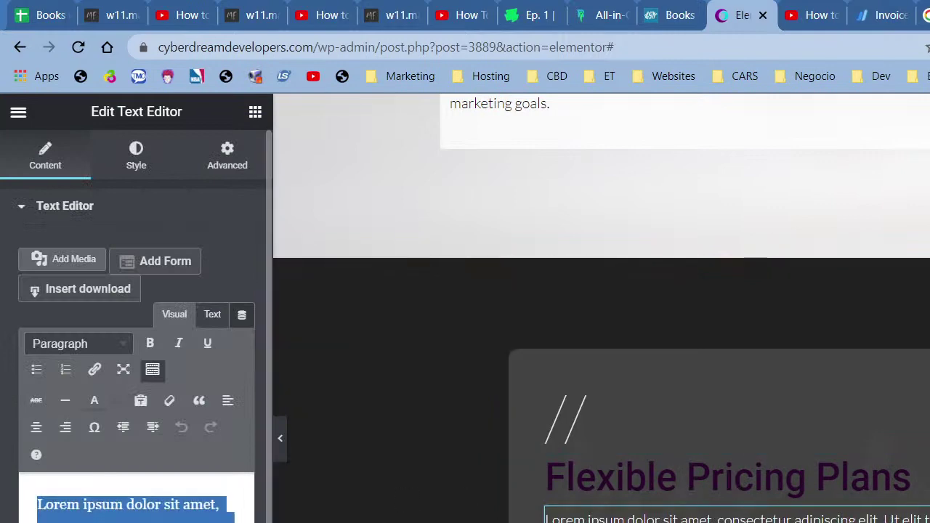
pyautogui.hotkey('ctrl', 'v')
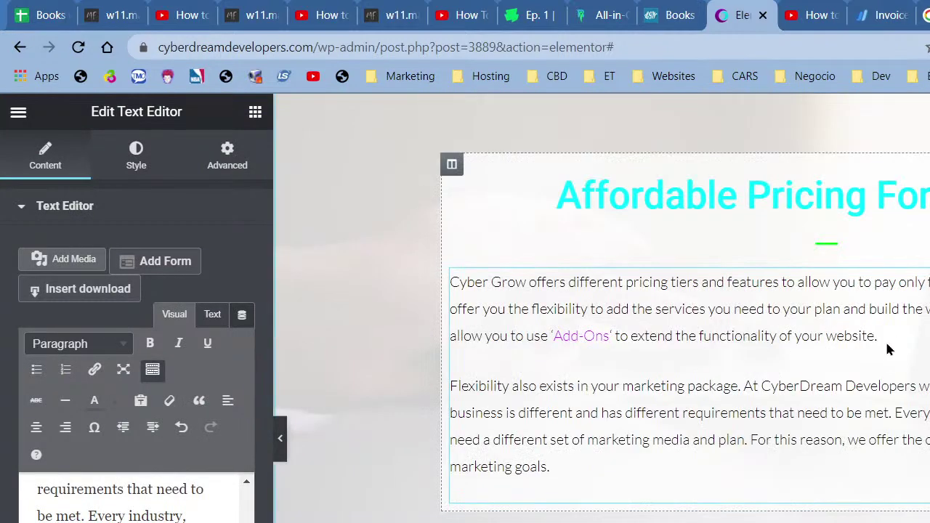
# Step: Compare the pricing text in both sections, delete the original Affordable Pricing section, and check the dark block beneath the accordions
pyautogui.scroll(-5, 751, 486)
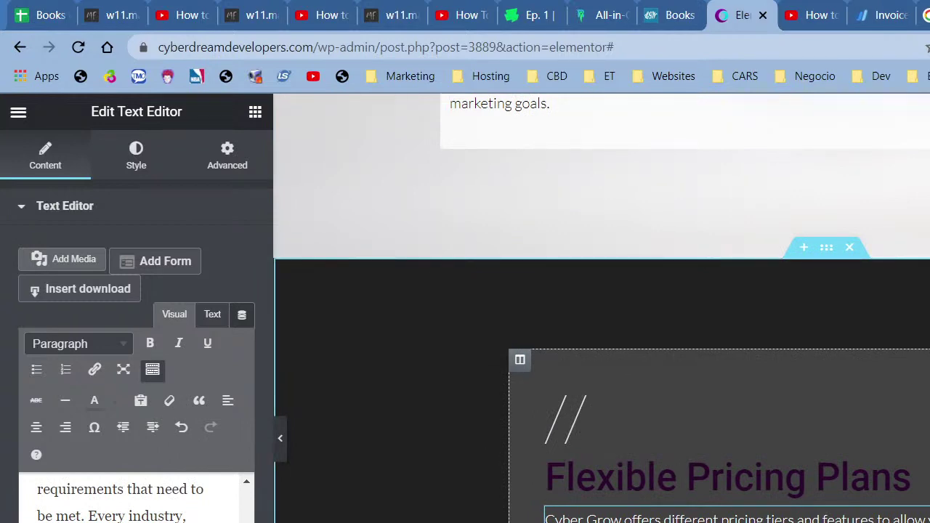
pyautogui.scroll(-4, 602, 308)
pyautogui.scroll(4, 664, 487)
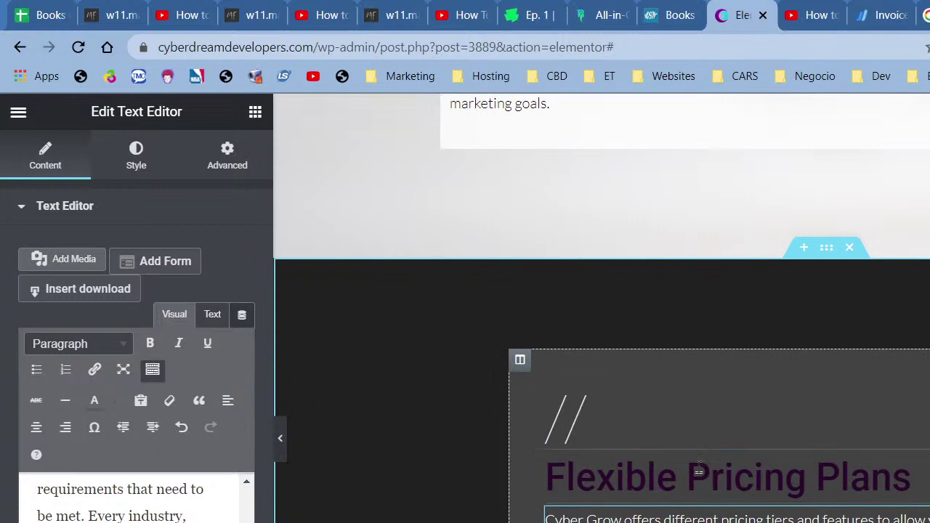
pyautogui.scroll(7, 658, 493)
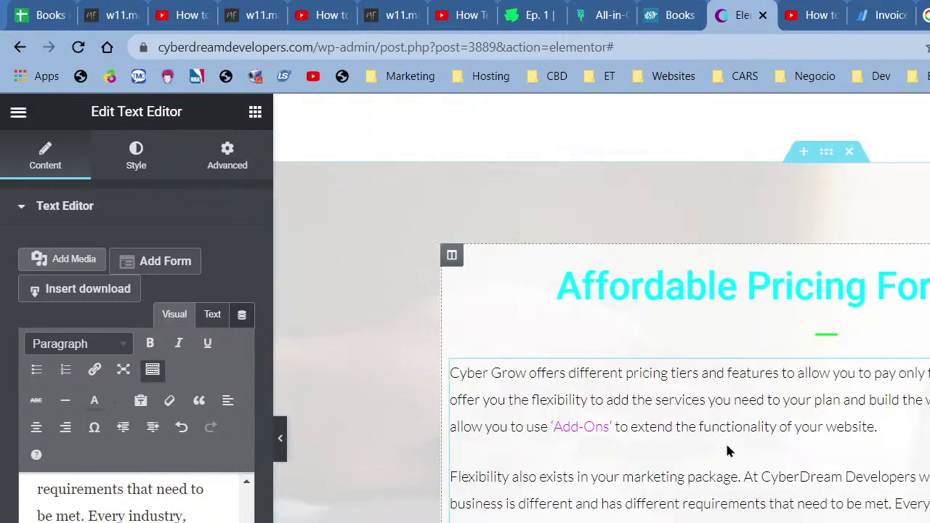
pyautogui.click(849, 152)
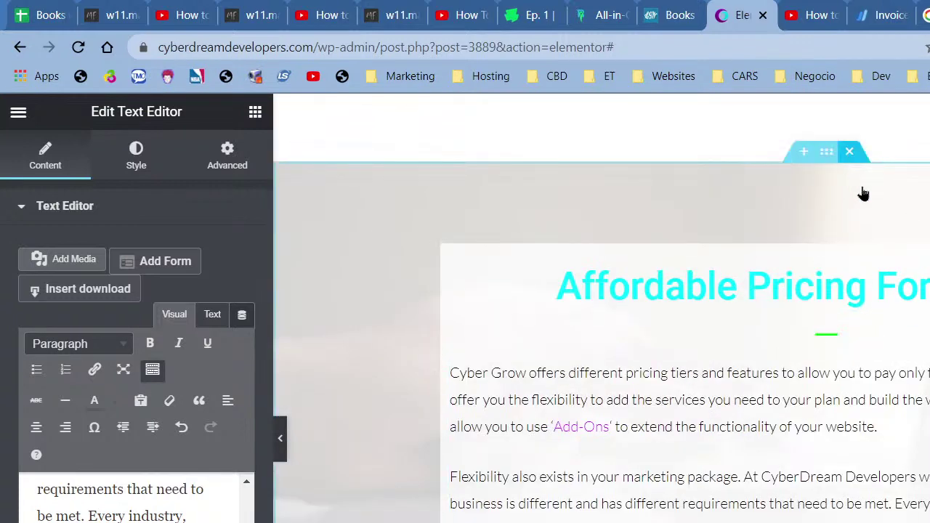
pyautogui.scroll(-3, 487, 382)
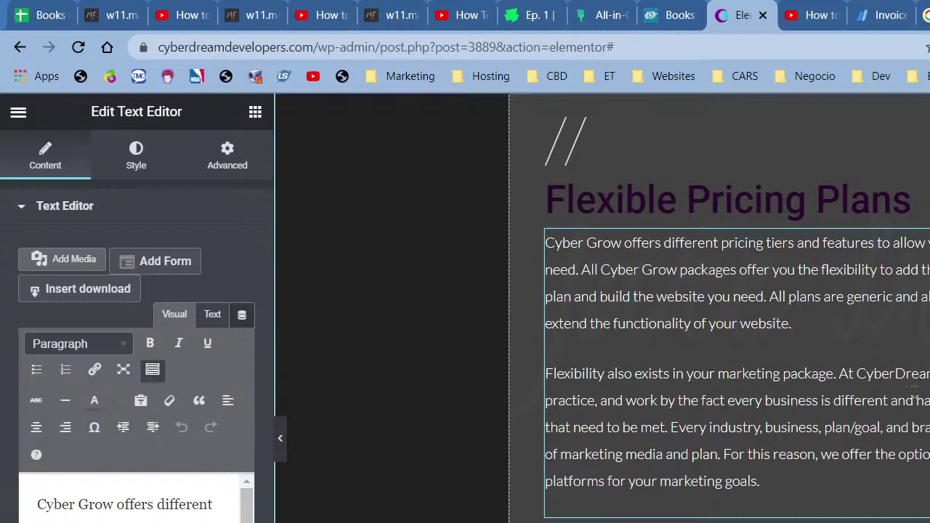
pyautogui.scroll(5, 602, 308)
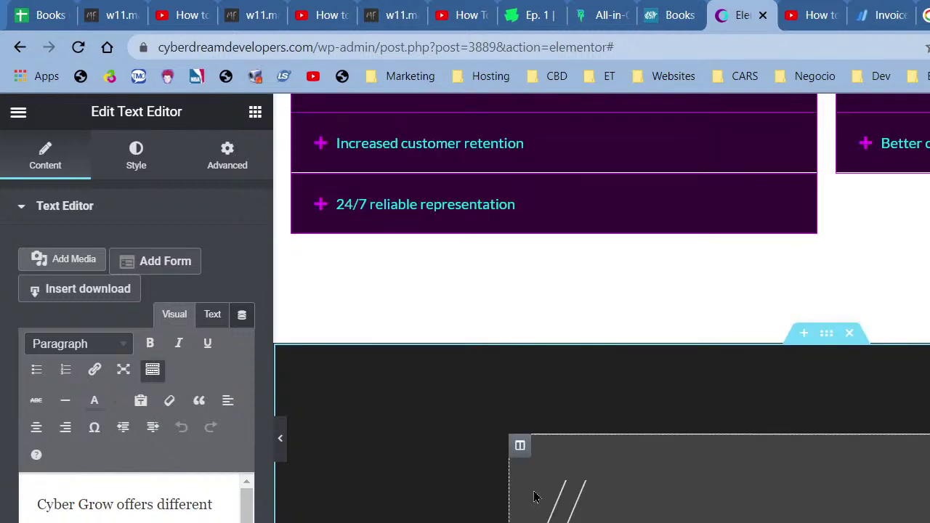
# Step: Replace the "//" heading above Flexible Pricing Plans with an Icon widget aligned right
pyautogui.click(566, 501)
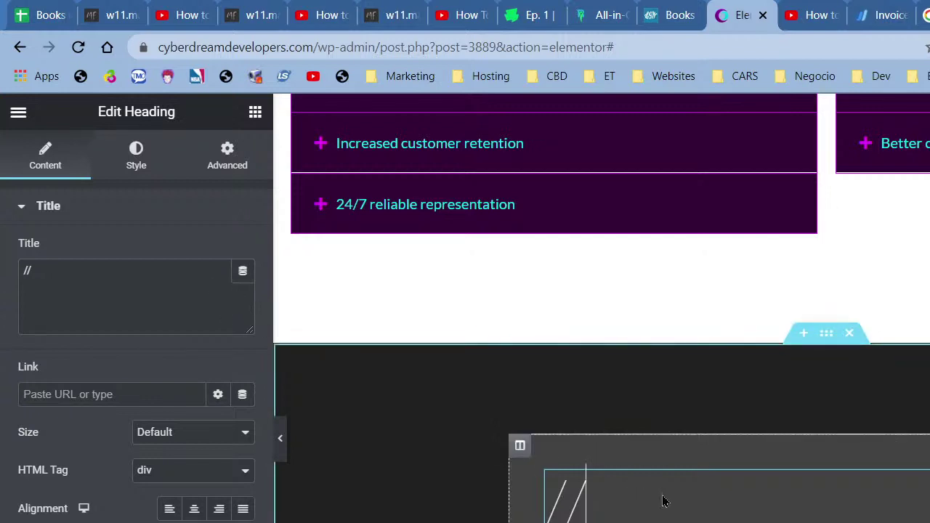
pyautogui.press('Delete')
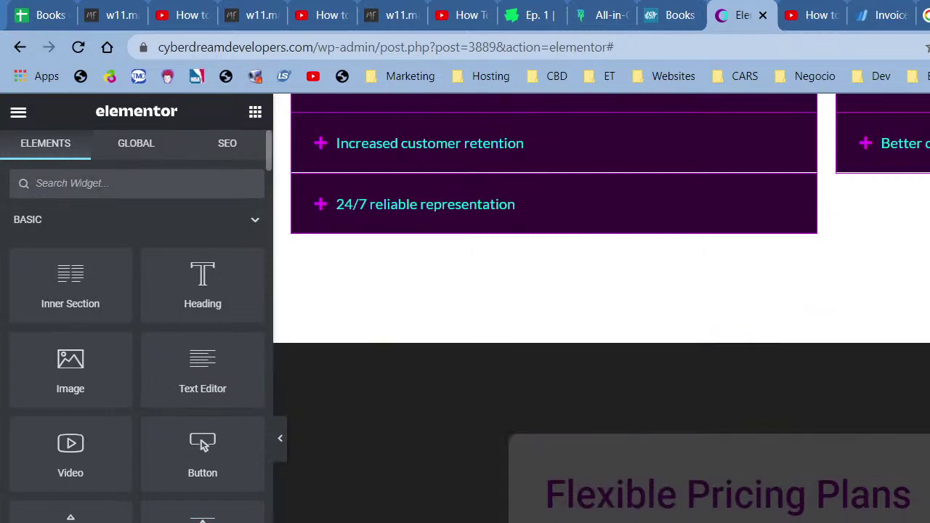
pyautogui.moveTo(730, 463); pyautogui.dragTo(684, 456)
pyautogui.moveTo(694, 473); pyautogui.dragTo(695, 492)
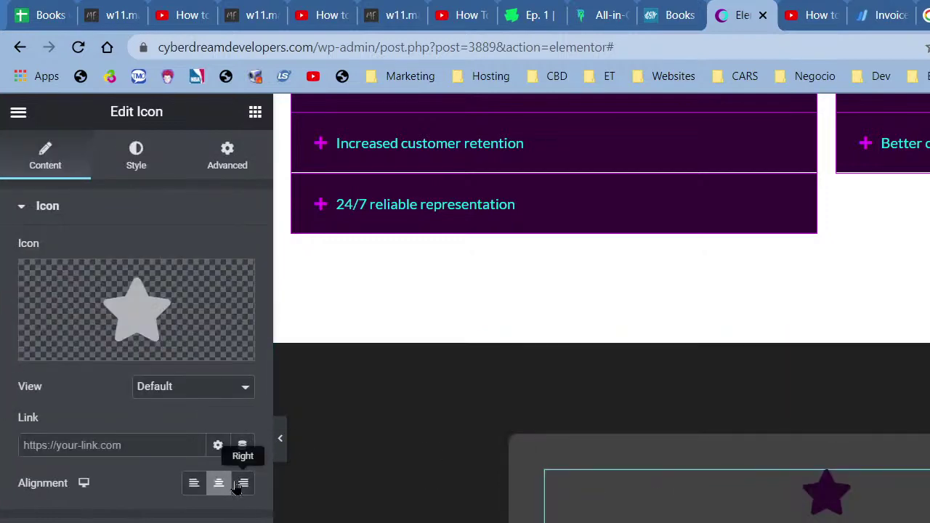
pyautogui.click(242, 482)
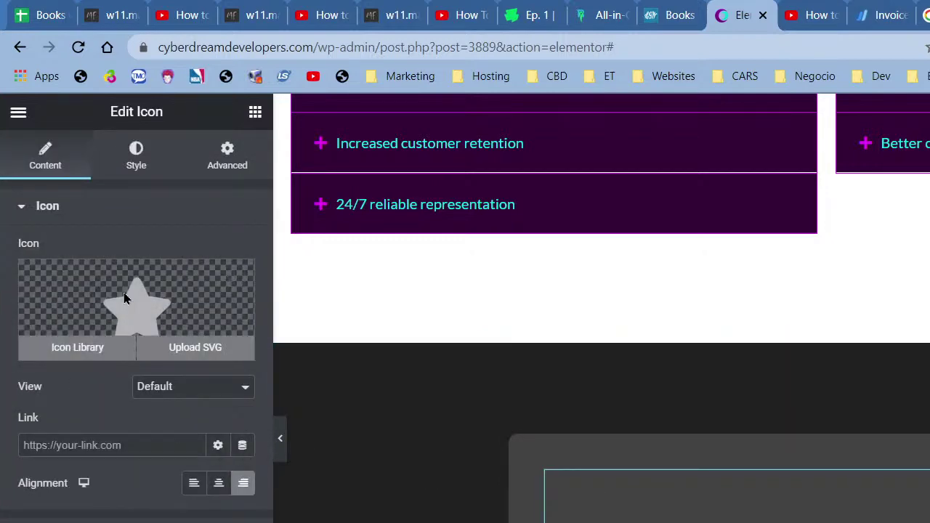
# Step: Search the icon library for "funn" and insert the funnel icon with the dollar sign in the Icon widget
pyautogui.click(109, 346)
pyautogui.write('sales')
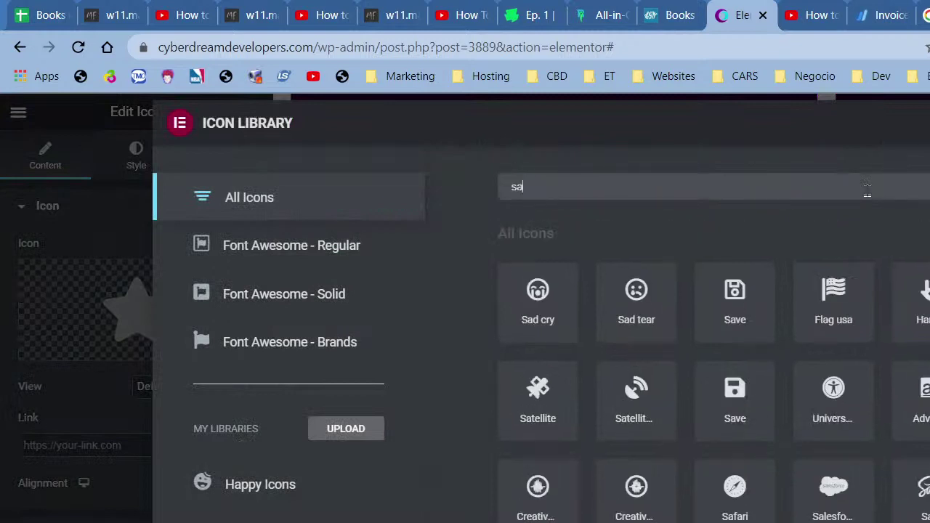
pyautogui.press('BackSpace')
pyautogui.press('BackSpace')
pyautogui.press('BackSpace')
pyautogui.press('BackSpace')
pyautogui.press('BackSpace')
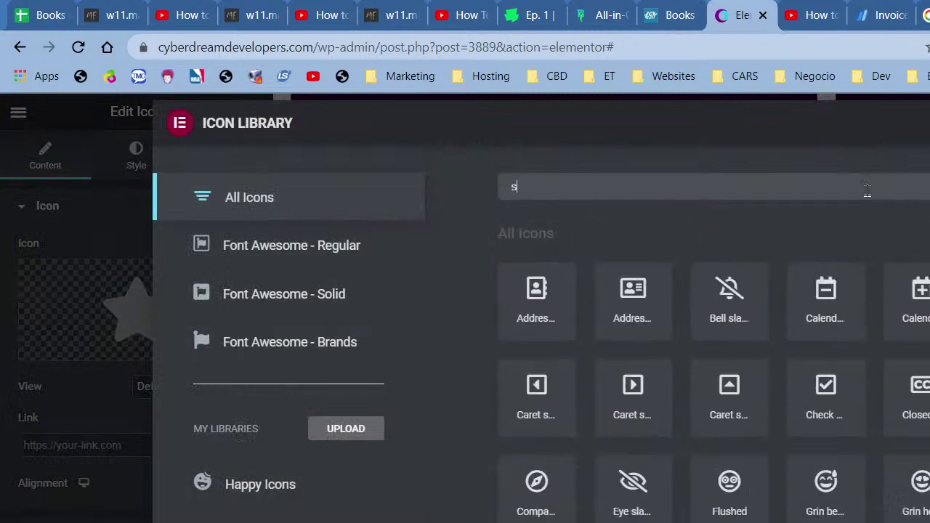
pyautogui.write('funn')
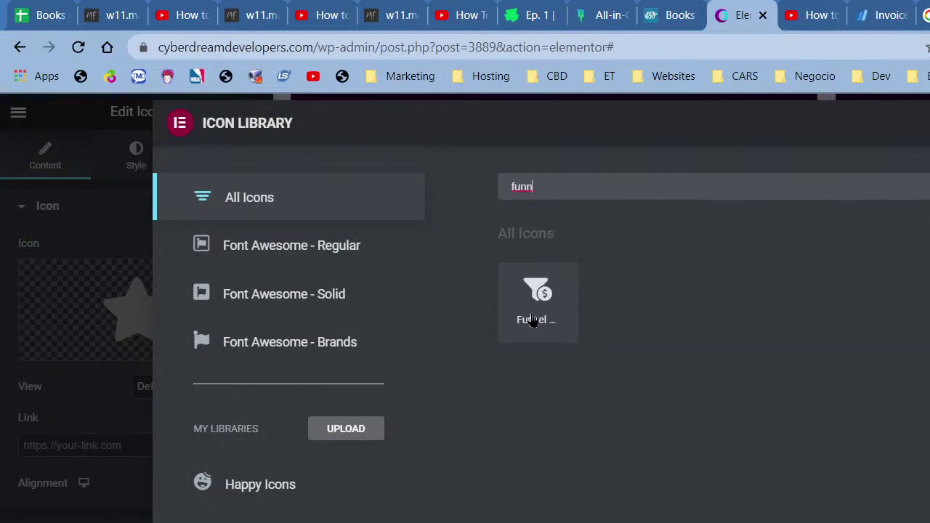
pyautogui.click(534, 321)
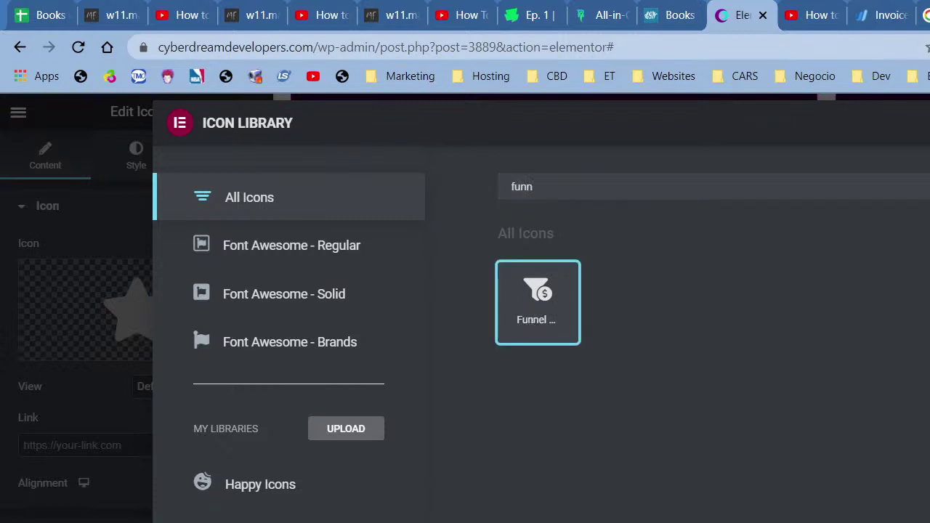
pyautogui.click(929, 522)
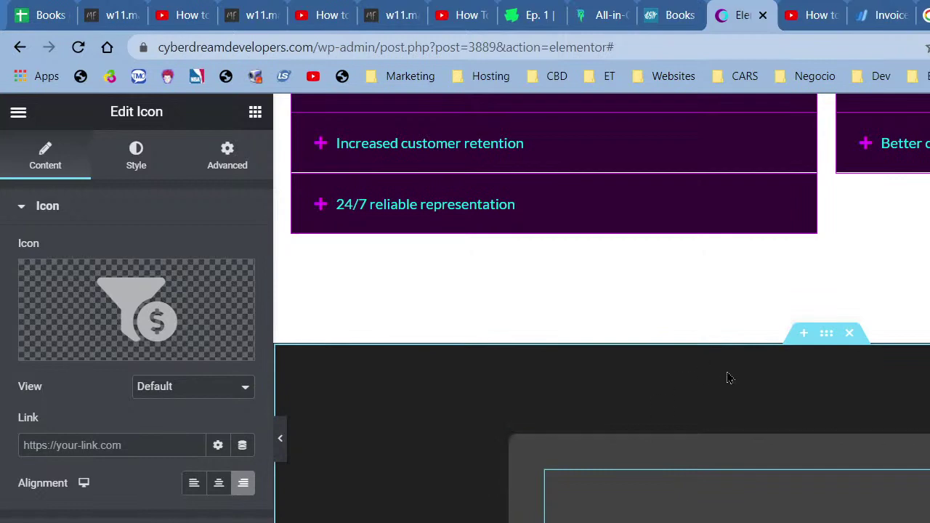
# Step: Set the background color of the Flexible Pricing Plans section to the global Primary color (#2A092D)
pyautogui.scroll(-4, 763, 497)
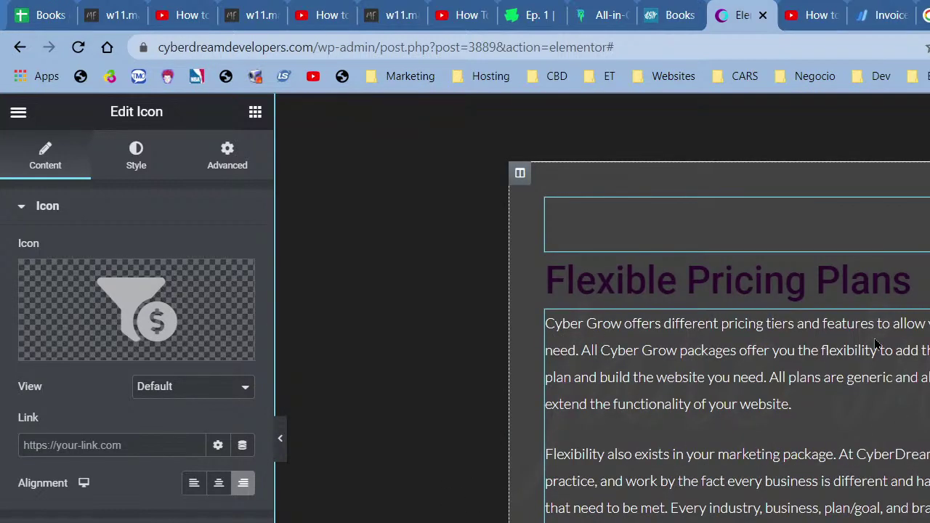
pyautogui.scroll(3, 401, 305)
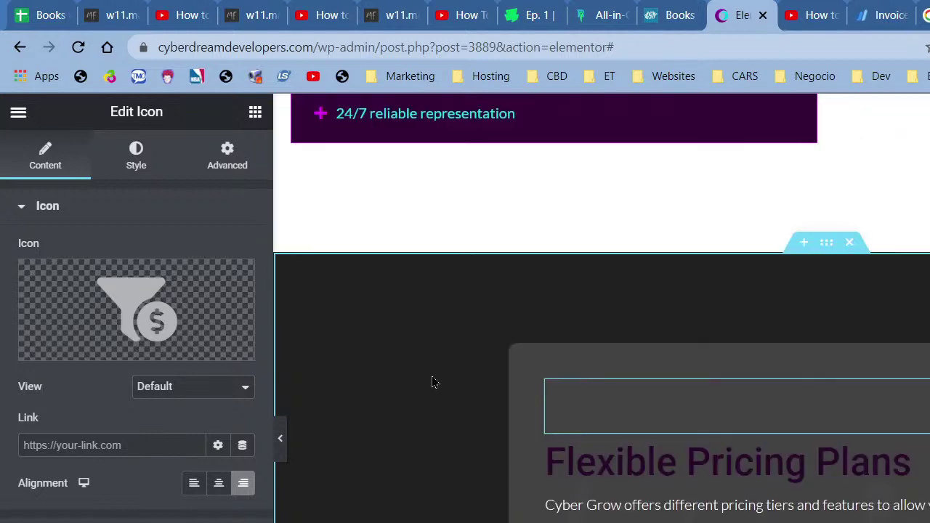
pyautogui.rightClick(398, 353)
pyautogui.click(438, 362)
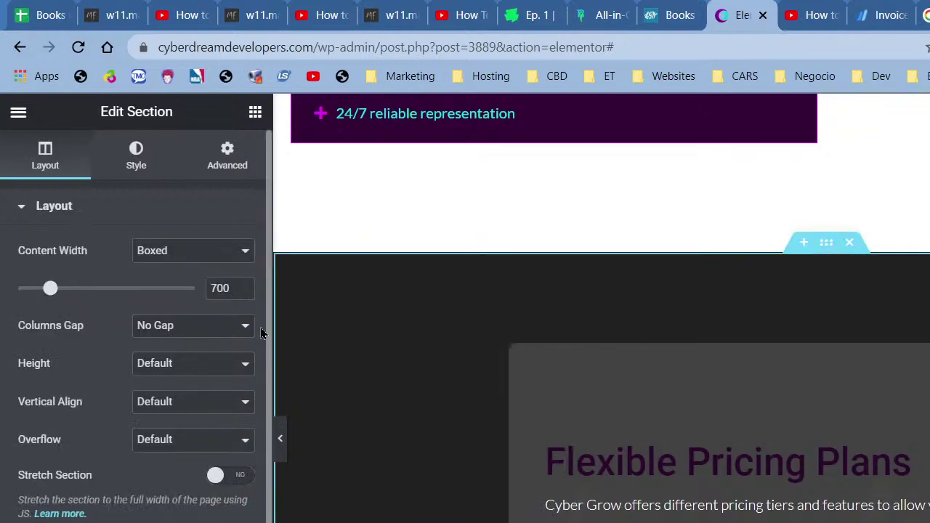
pyautogui.click(131, 165)
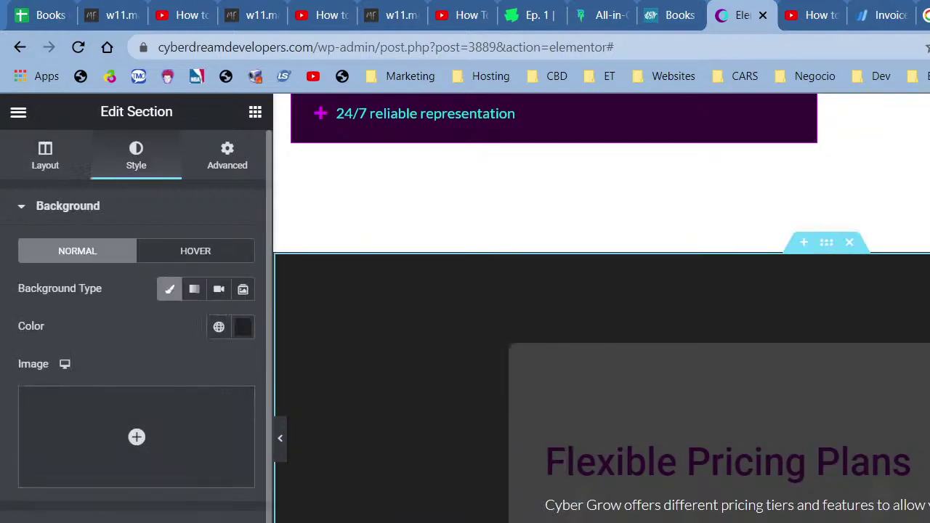
pyautogui.click(181, 514)
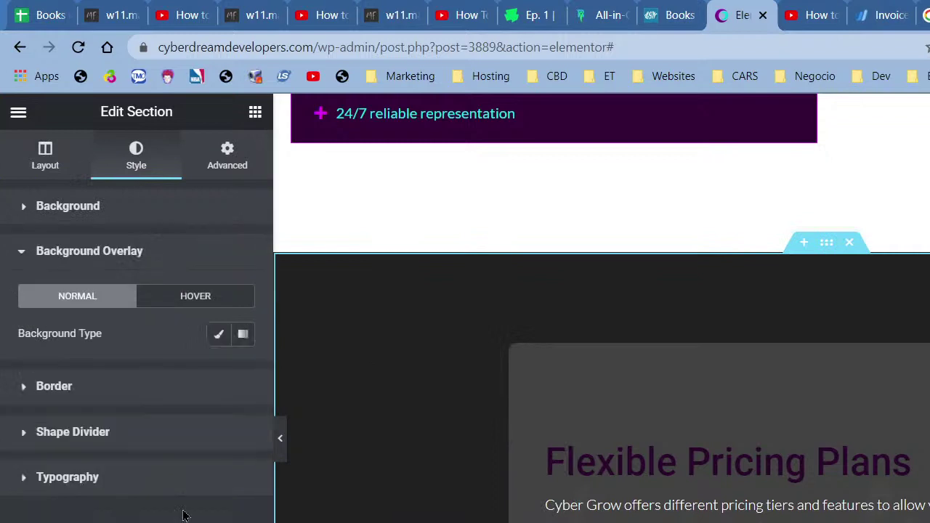
pyautogui.click(219, 334)
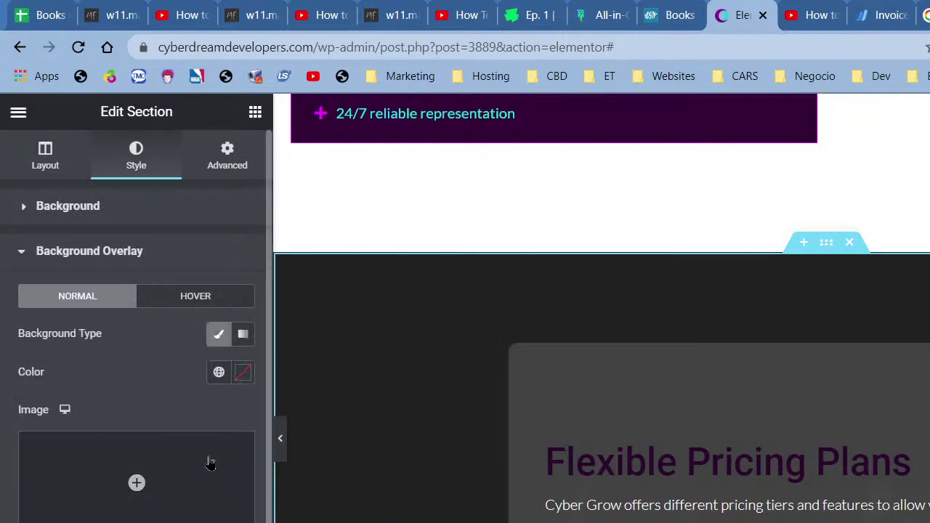
pyautogui.click(123, 204)
pyautogui.click(221, 332)
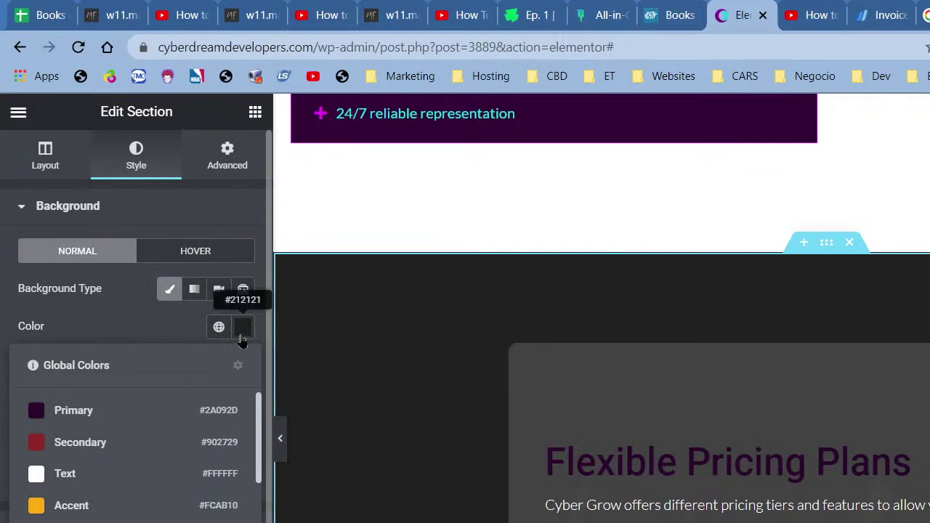
pyautogui.click(134, 416)
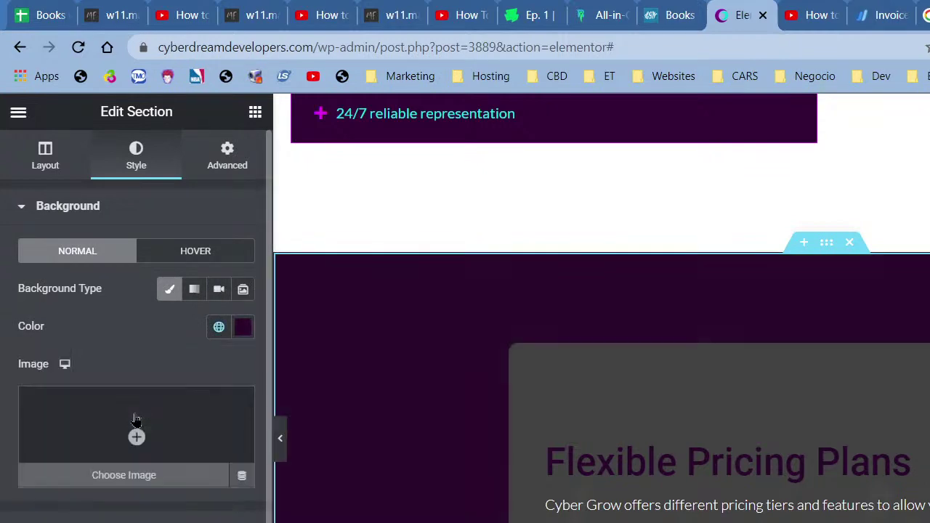
# Step: Check the page's other purple sections and remove the signature image from the pricing column's background overlay
pyautogui.scroll(15, 649, 327)
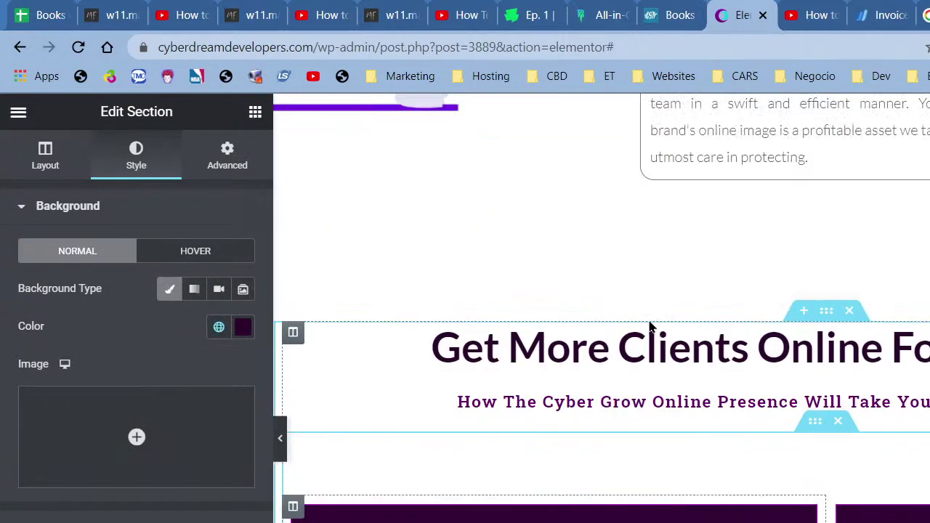
pyautogui.scroll(20, 645, 323)
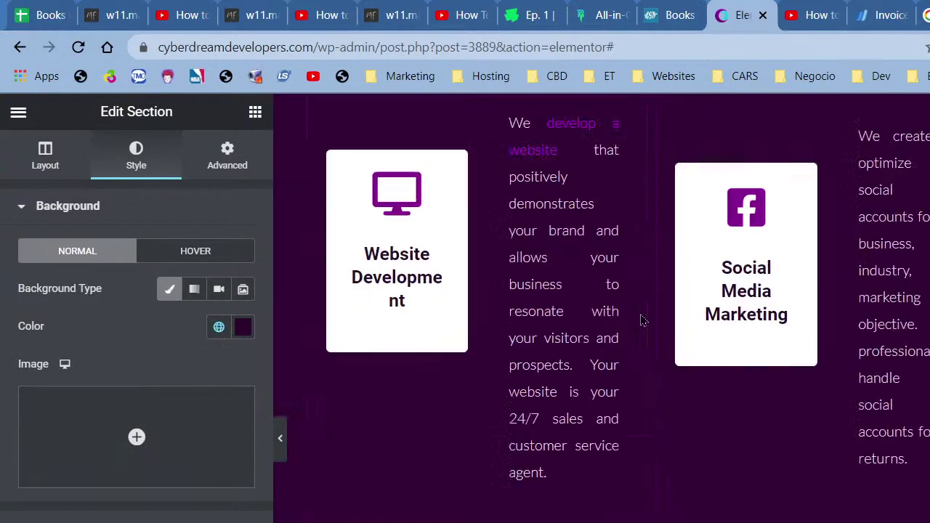
pyautogui.scroll(5, 641, 319)
pyautogui.scroll(-15, 637, 312)
pyautogui.scroll(-15, 634, 334)
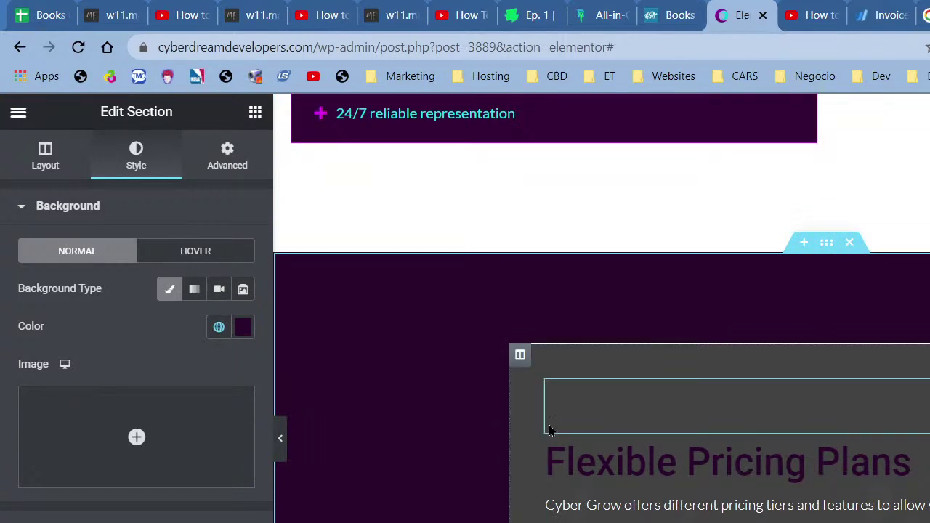
pyautogui.scroll(-2, 572, 370)
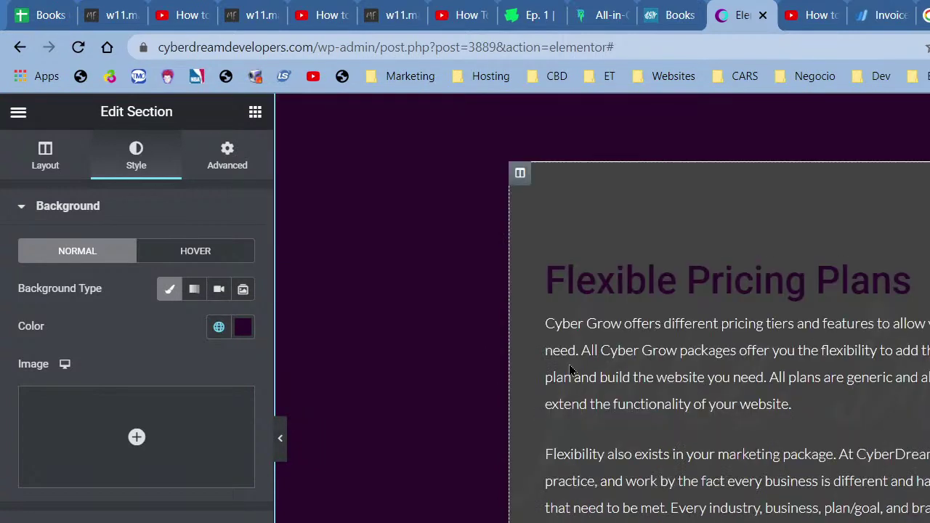
pyautogui.rightClick(524, 176)
pyautogui.click(556, 189)
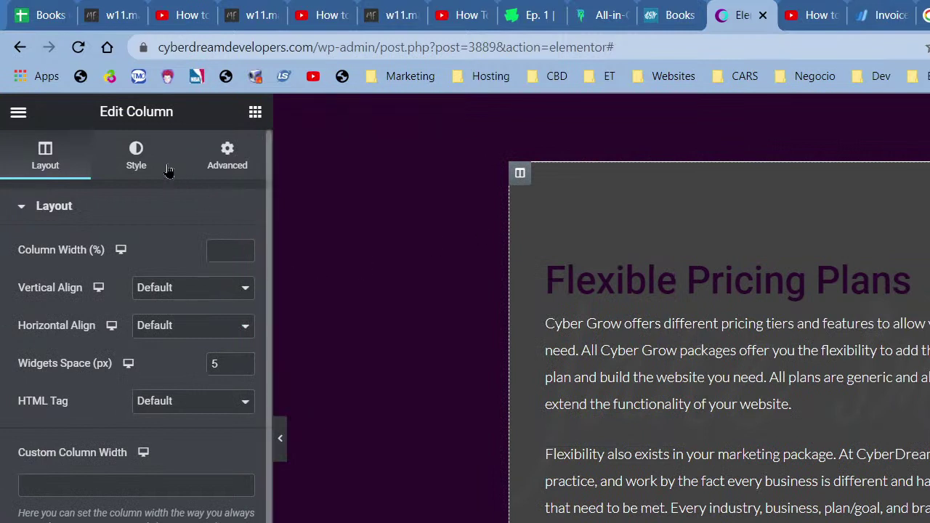
pyautogui.click(160, 171)
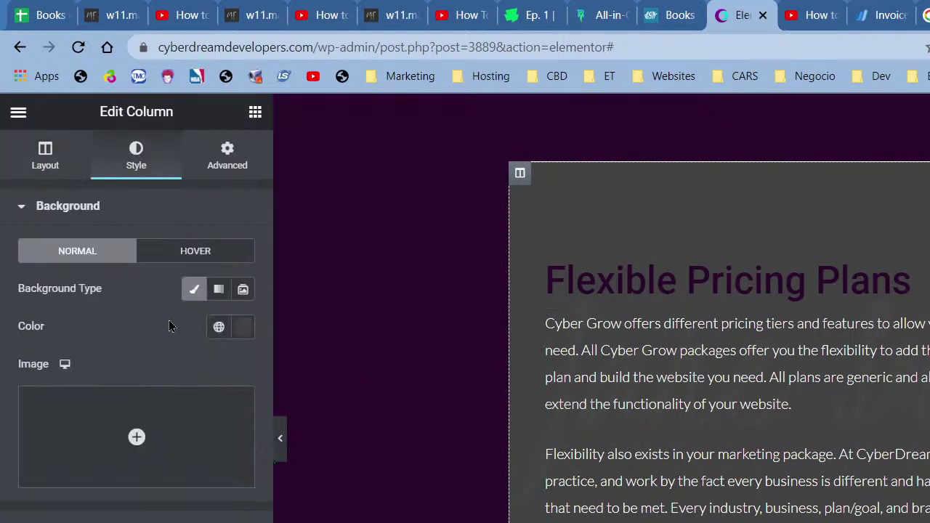
pyautogui.moveTo(181, 452)
pyautogui.click(150, 521)
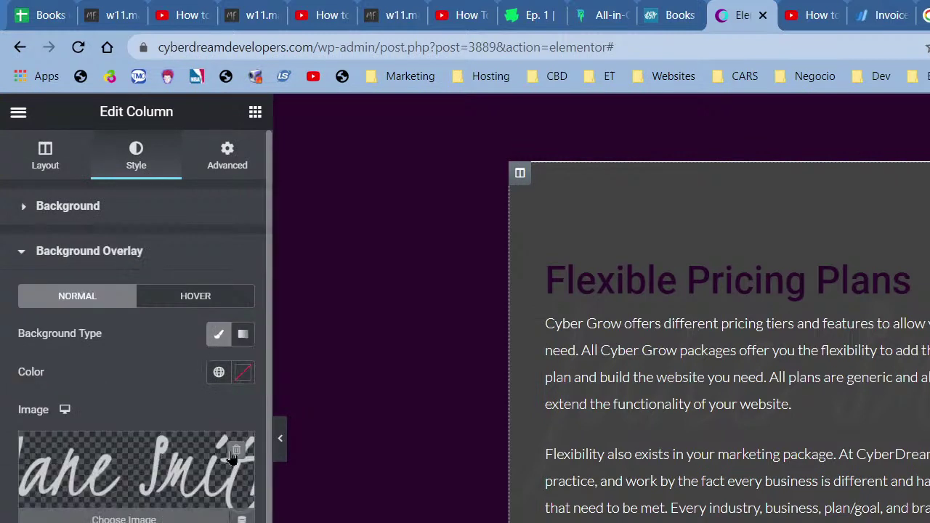
pyautogui.click(235, 452)
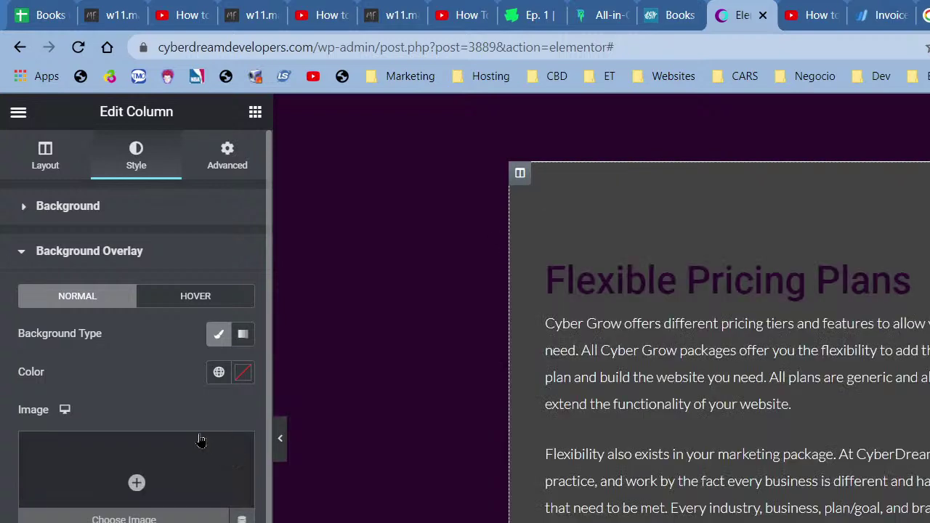
# Step: Set the pricing column's background color to the global Primary color (#2A092D)
pyautogui.click(134, 223)
pyautogui.click(218, 328)
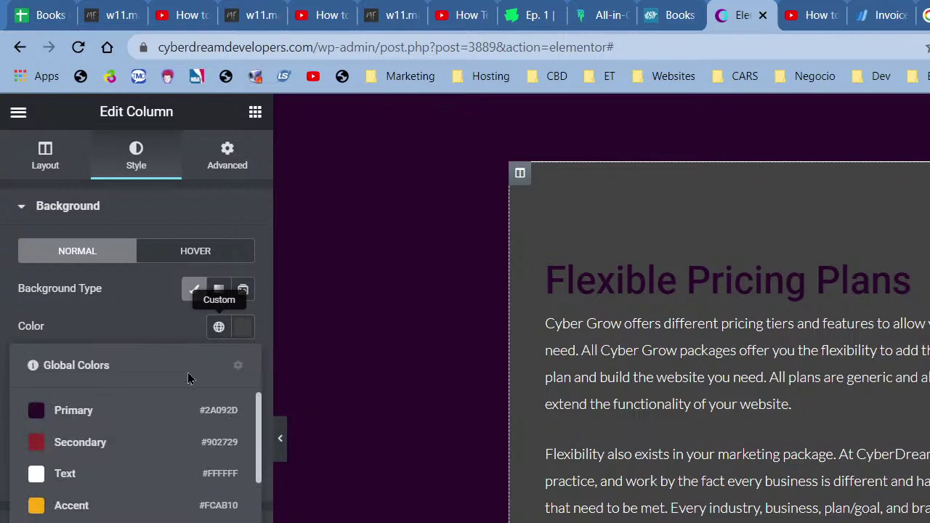
pyautogui.scroll(-5, 109, 473)
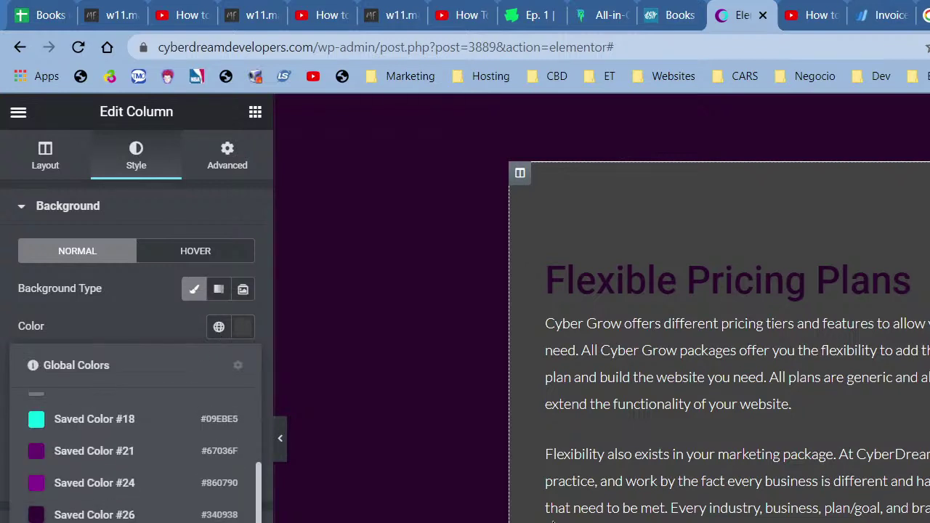
pyautogui.scroll(10, 552, 520)
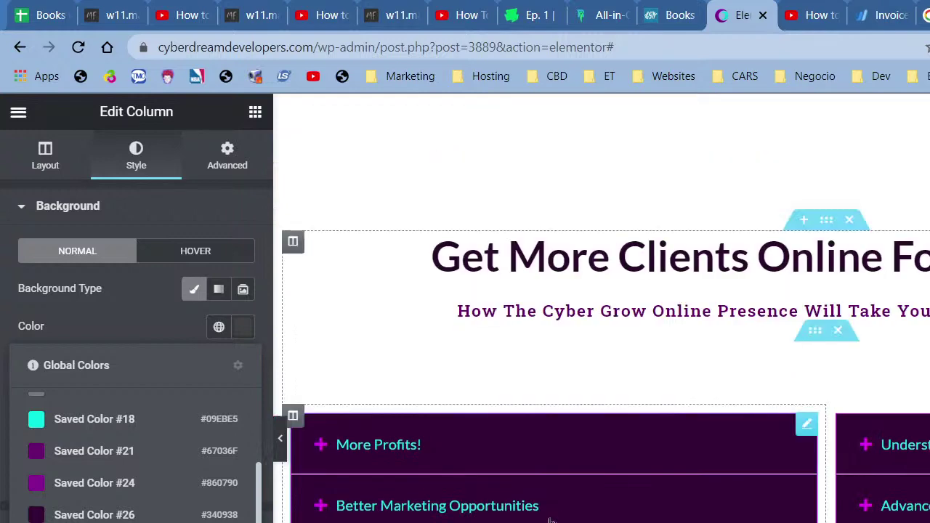
pyautogui.scroll(-10, 552, 516)
pyautogui.scroll(5, 131, 483)
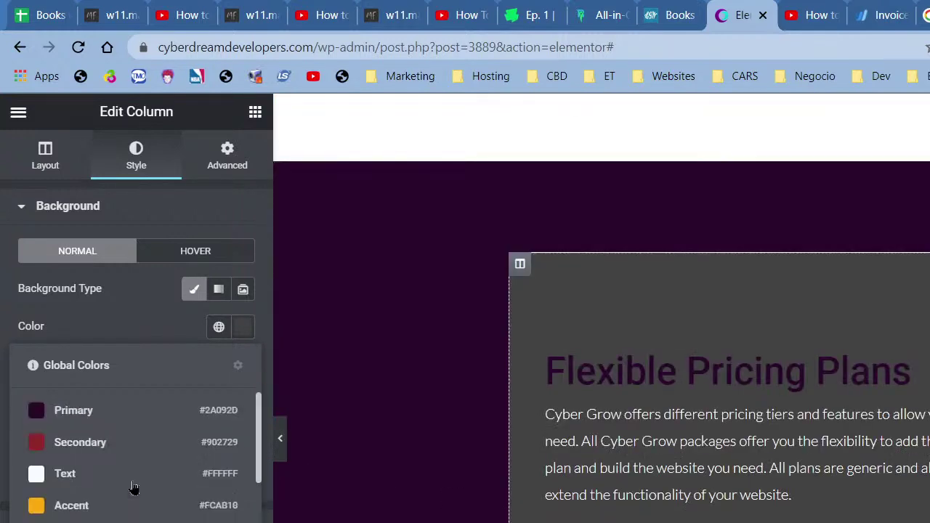
pyautogui.click(76, 410)
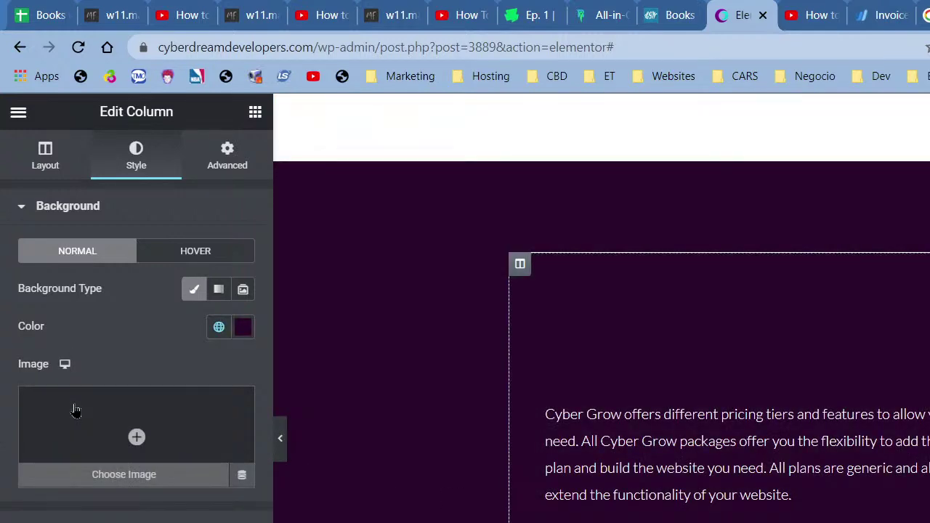
# Step: Change the background color of the section around the pricing column to the global Text color (#FFFFFF)
pyautogui.rightClick(455, 226)
pyautogui.click(440, 228)
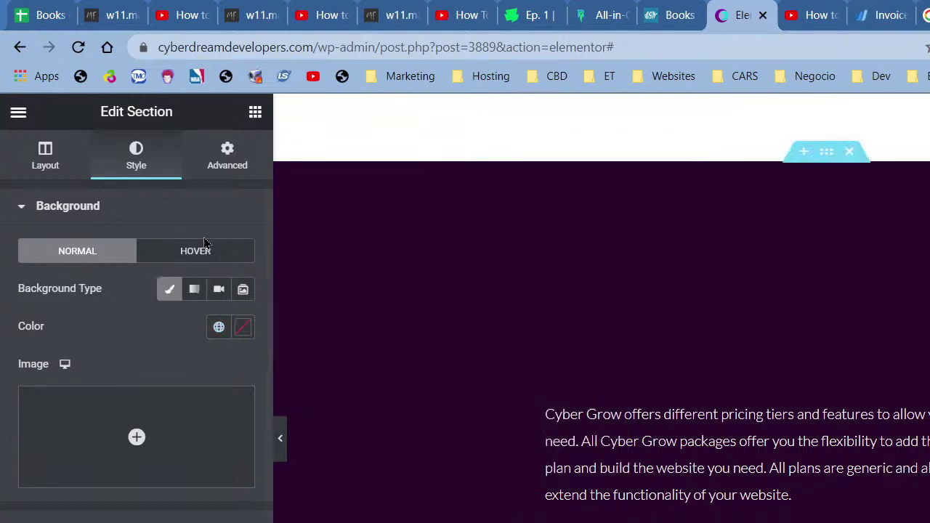
pyautogui.click(219, 327)
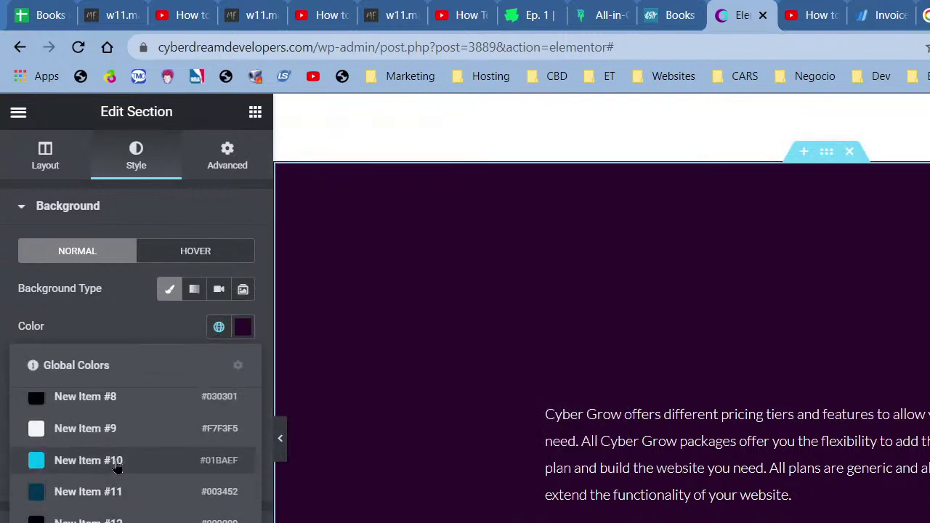
pyautogui.click(121, 441)
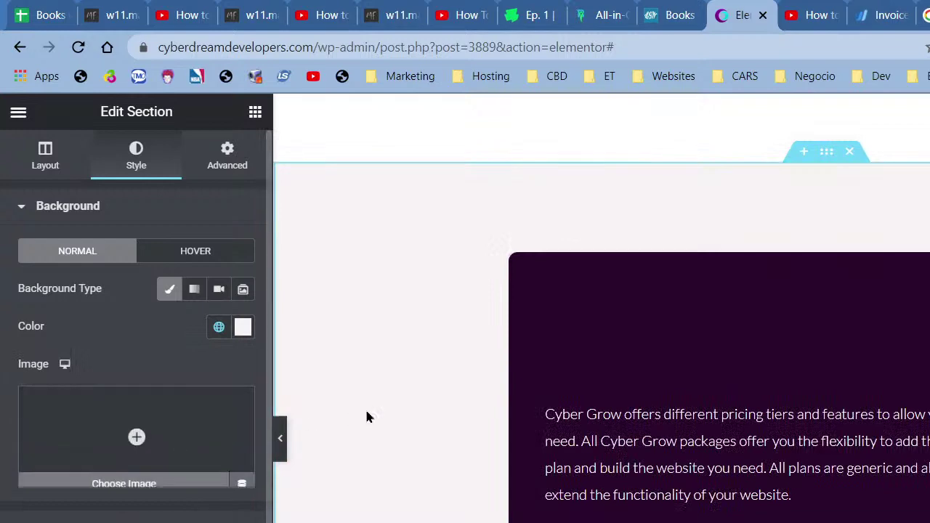
pyautogui.scroll(-5, 368, 415)
pyautogui.scroll(1, 368, 415)
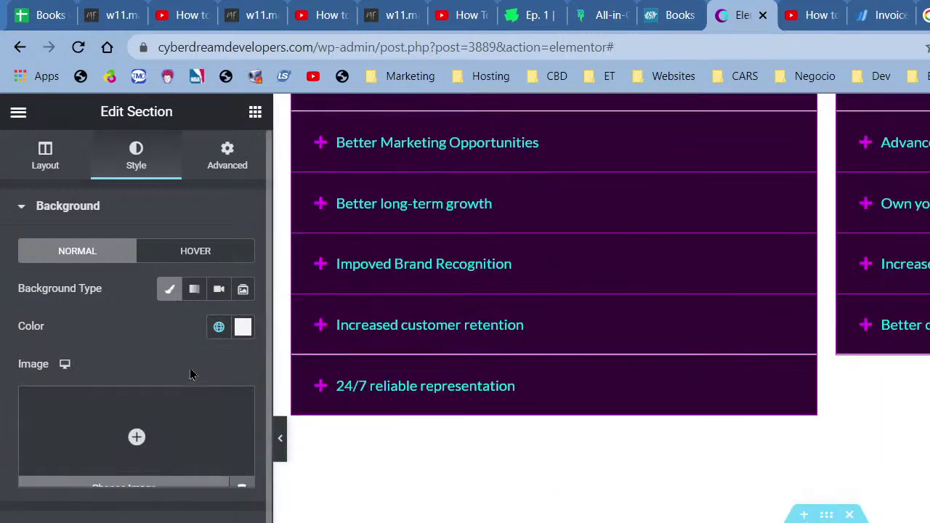
pyautogui.click(219, 327)
pyautogui.click(158, 475)
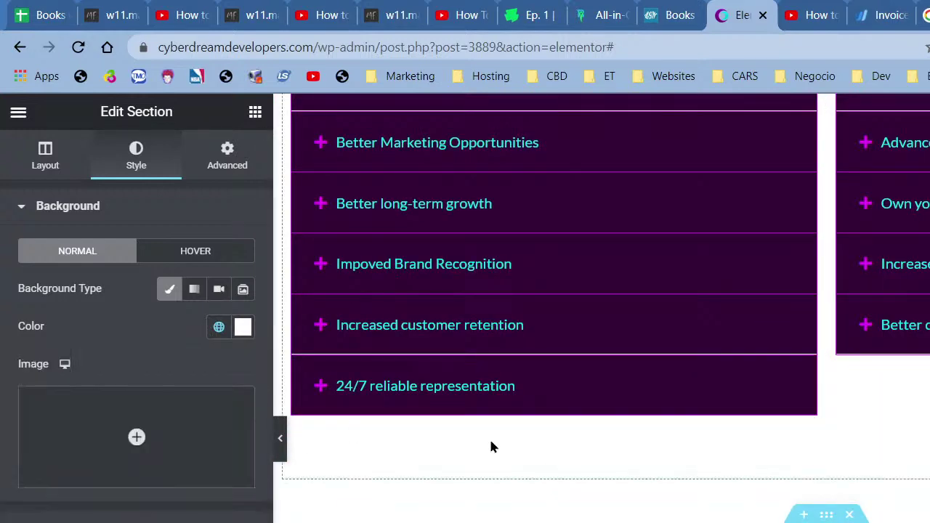
# Step: Set the funnel icon's normal primary color to the turquoise global color, Saved Color #18
pyautogui.scroll(-5, 565, 409)
pyautogui.scroll(-1, 758, 301)
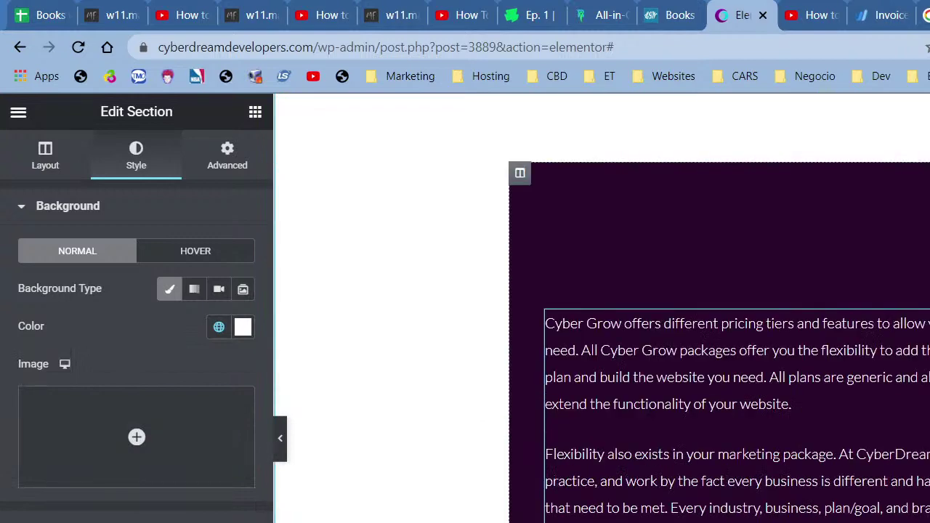
pyautogui.click(787, 233)
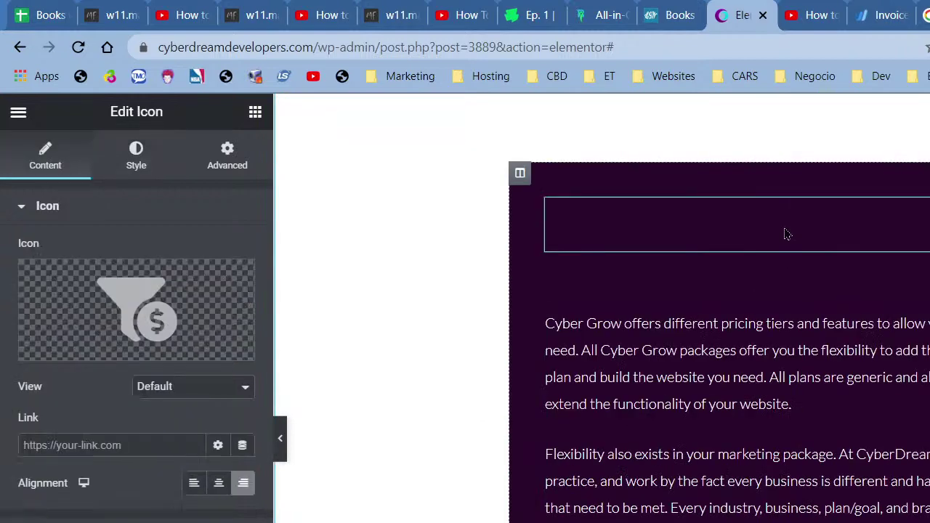
pyautogui.click(143, 165)
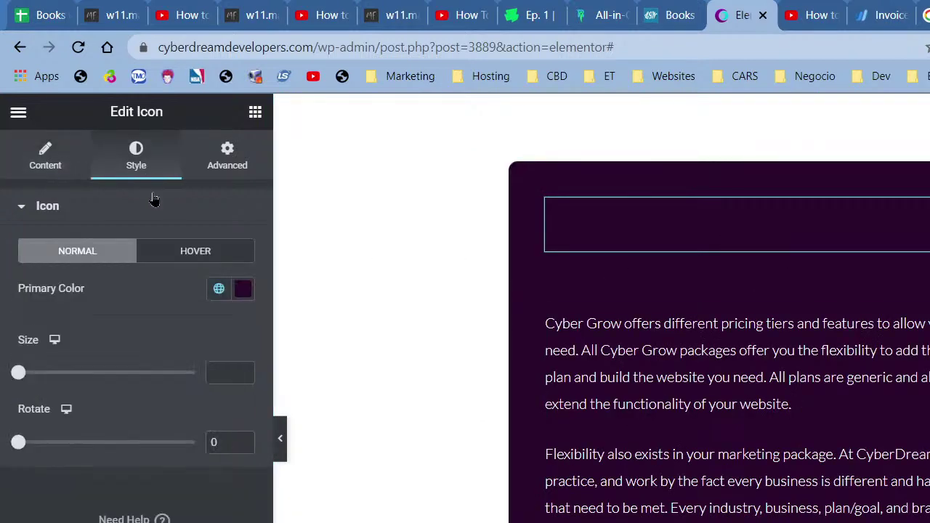
pyautogui.click(216, 289)
pyautogui.click(92, 521)
# Step: Set the funnel icon's hover primary color to the global Accent color (#FCAB10) and its hover animation to Pulse Grow
pyautogui.click(196, 255)
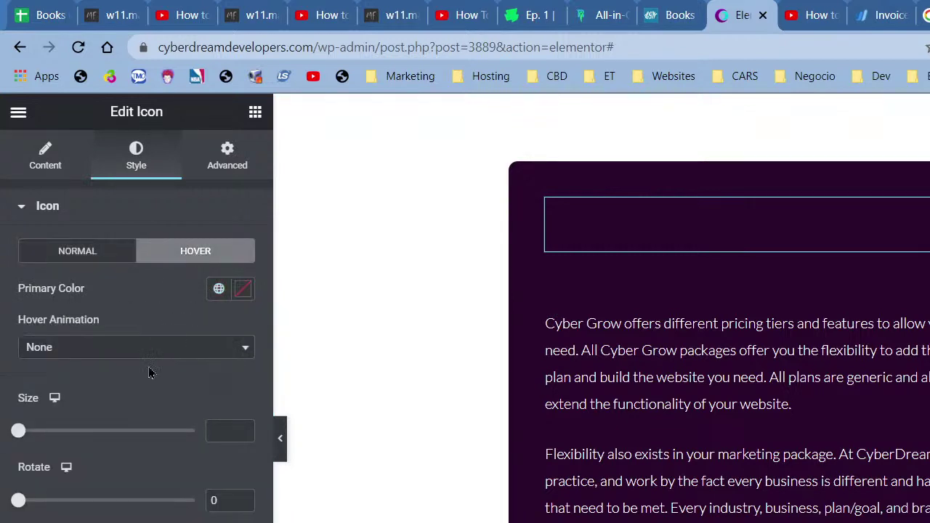
pyautogui.click(218, 289)
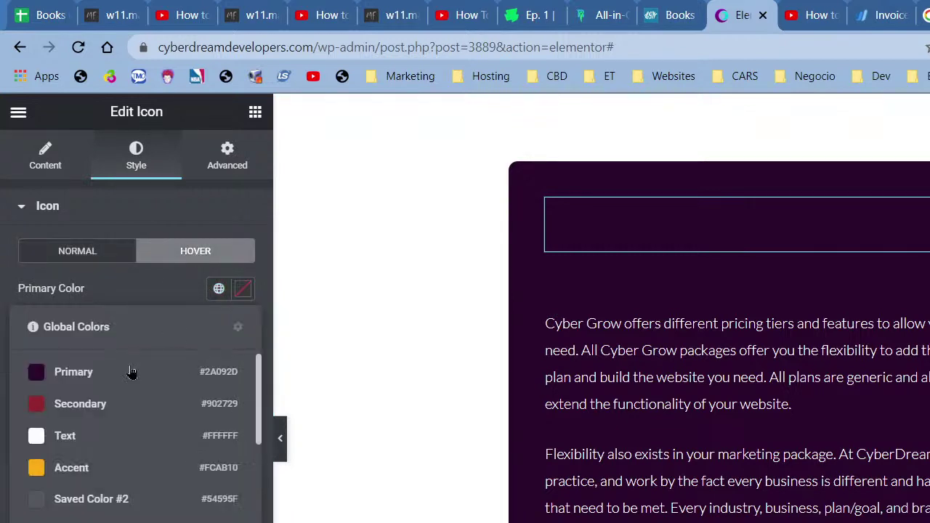
pyautogui.click(98, 471)
pyautogui.click(216, 351)
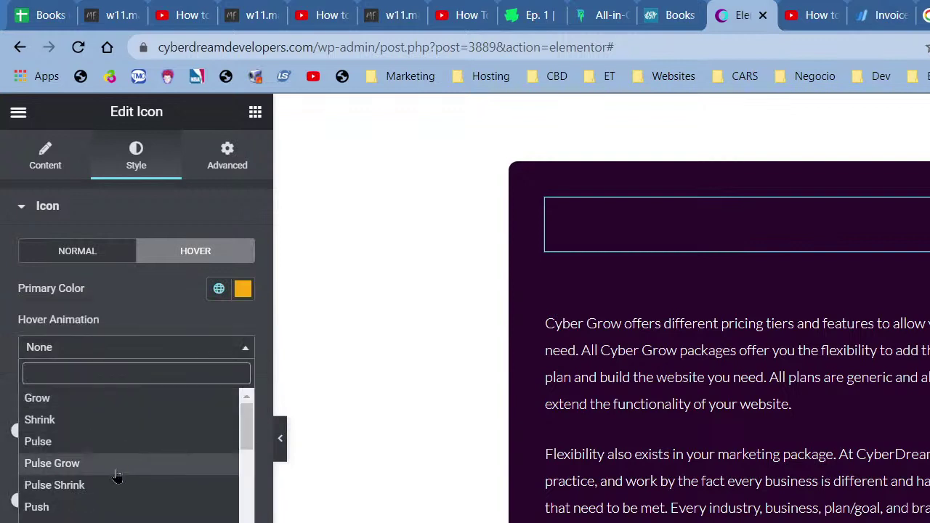
pyautogui.click(117, 472)
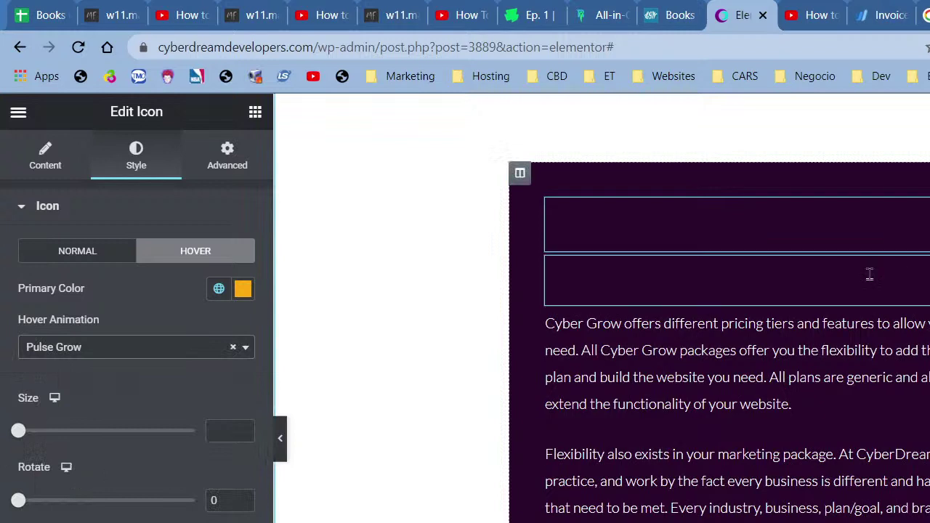
# Step: Try the global Text color (#FFFFFF) as the text color of the Flexible Pricing Plans heading
pyautogui.click(797, 276)
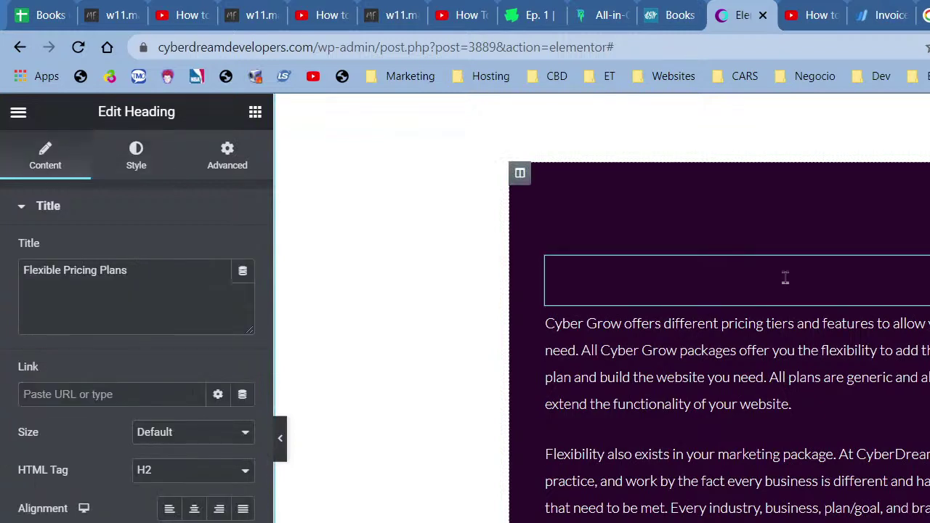
pyautogui.click(142, 174)
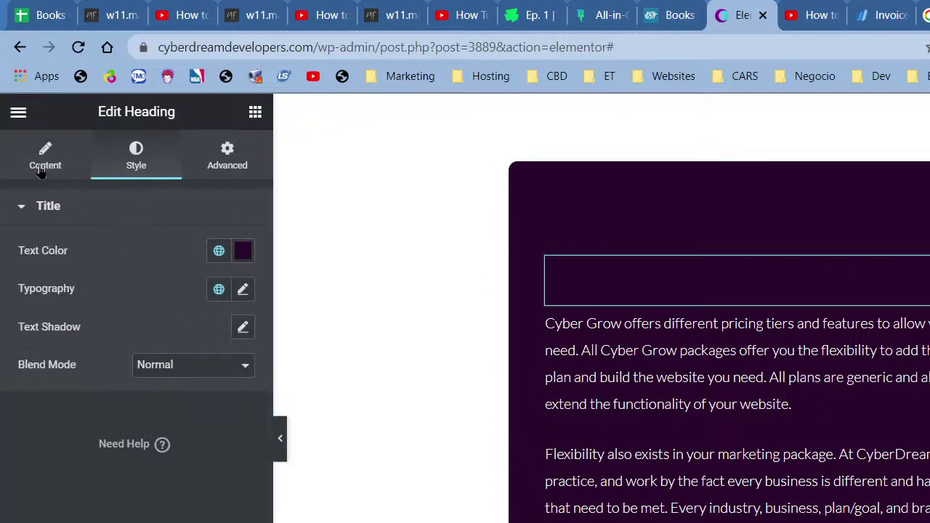
pyautogui.click(42, 169)
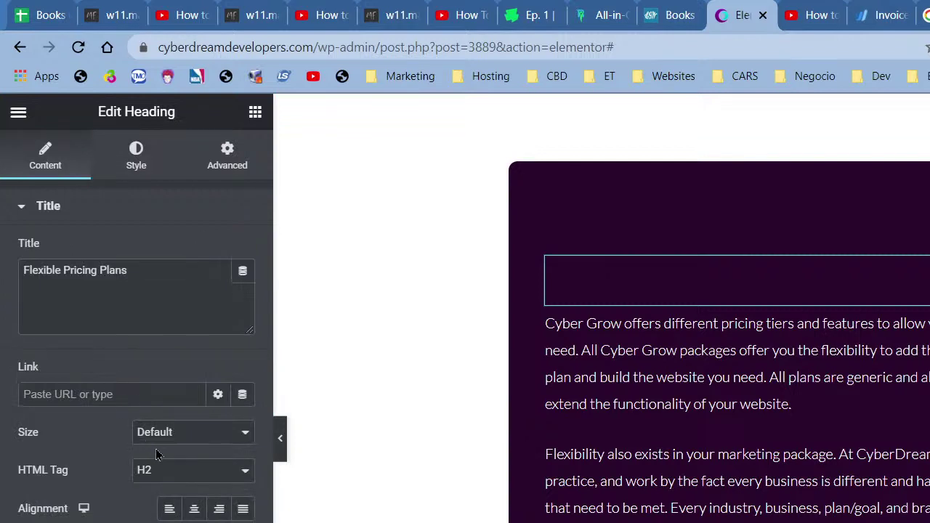
pyautogui.click(135, 168)
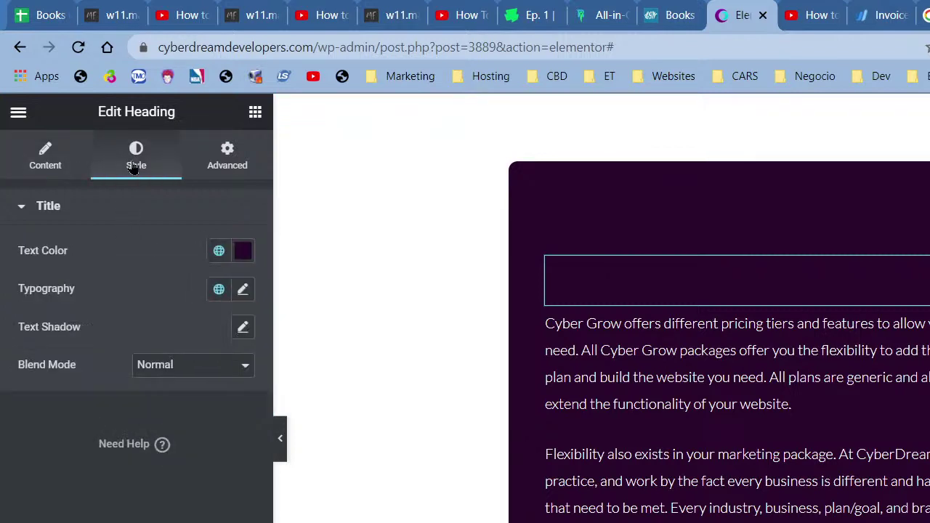
pyautogui.click(218, 252)
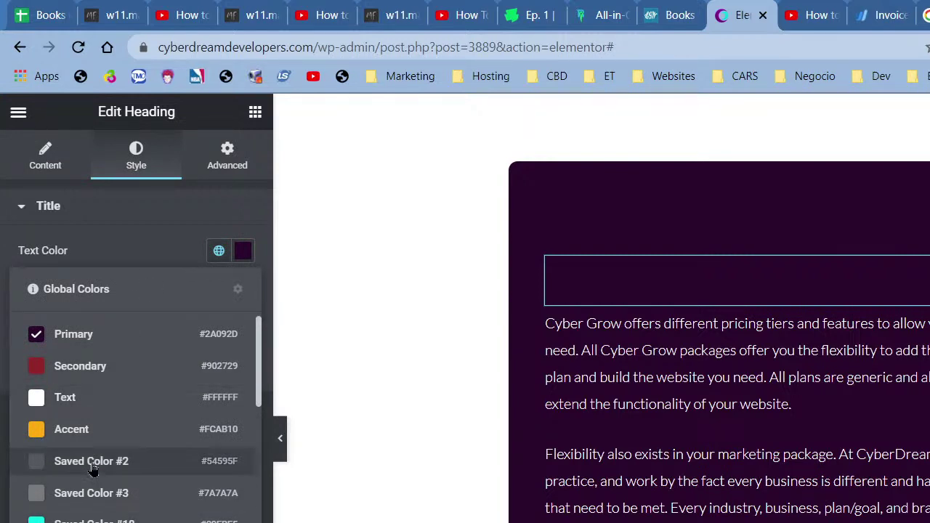
pyautogui.click(91, 405)
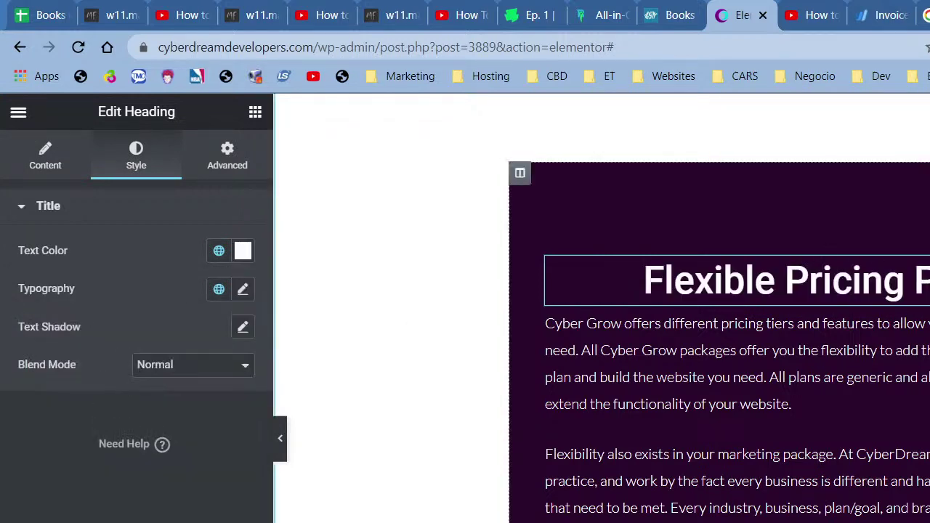
# Step: Try Saved Color #24 (#860790) and a bright magenta global color on the Flexible Pricing Plans heading
pyautogui.click(214, 259)
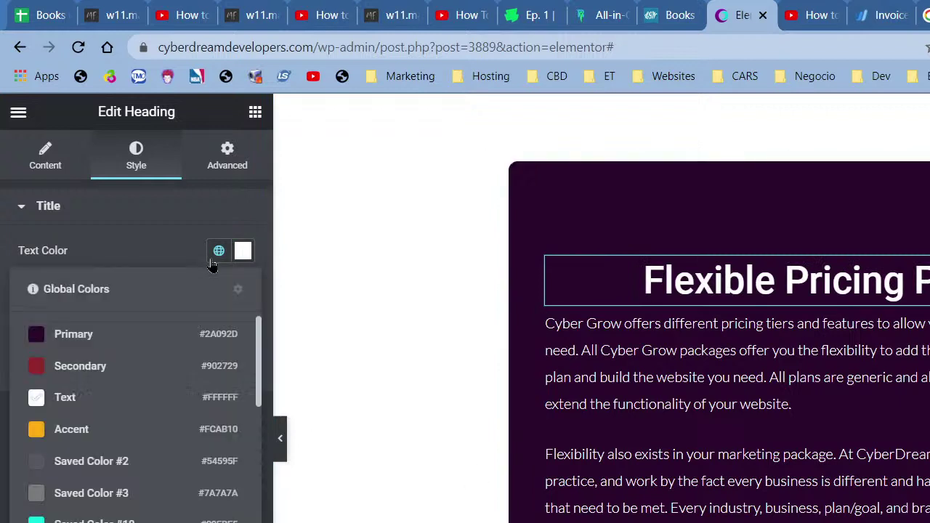
pyautogui.scroll(-4, 124, 434)
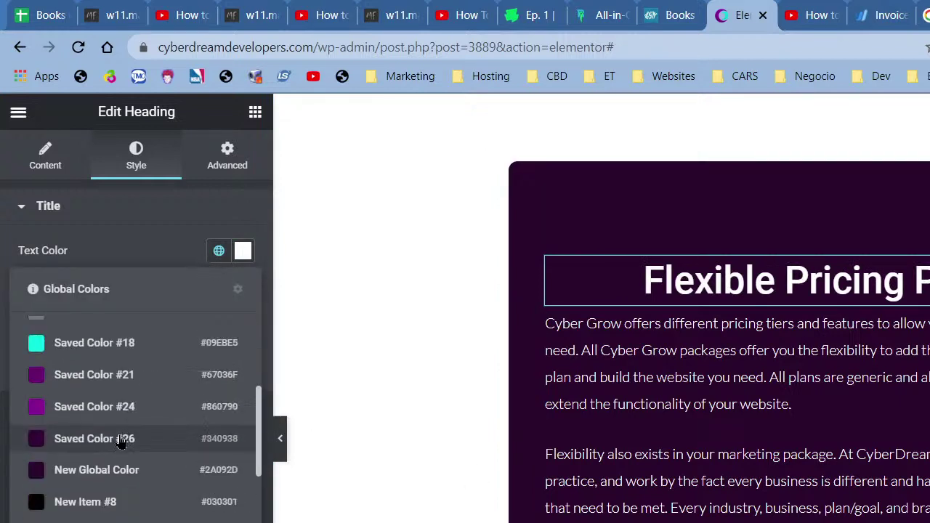
pyautogui.click(95, 407)
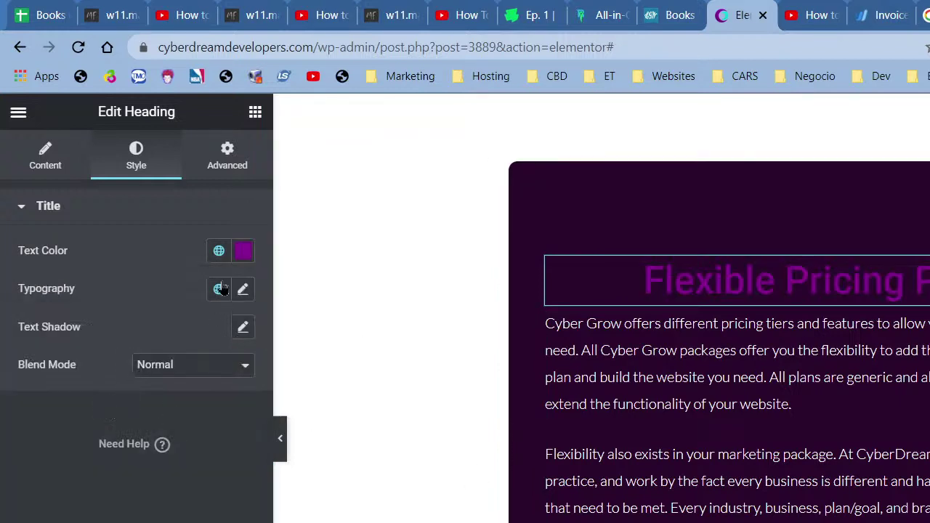
pyautogui.click(219, 255)
pyautogui.scroll(-10, 190, 475)
pyautogui.click(182, 520)
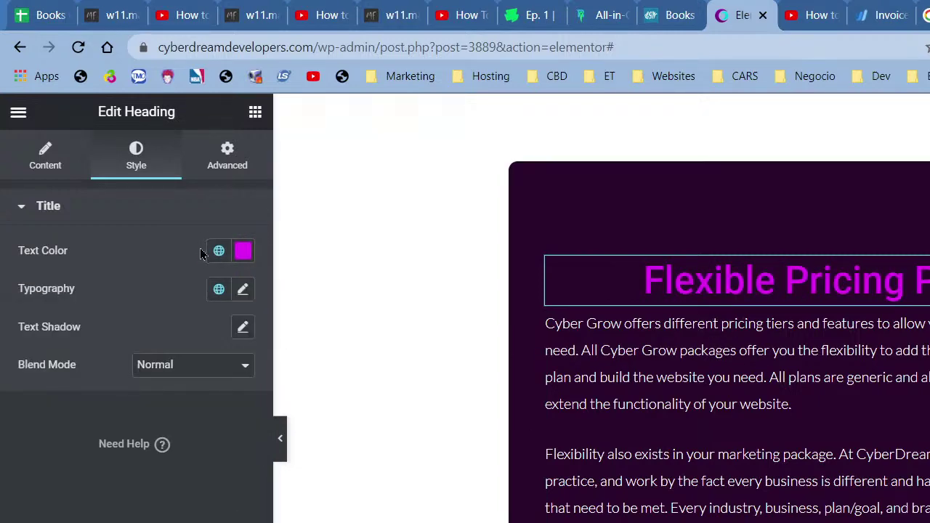
# Step: Examine the text and accent colors used in the page's other sections for comparison with the pricing heading
pyautogui.scroll(15, 753, 363)
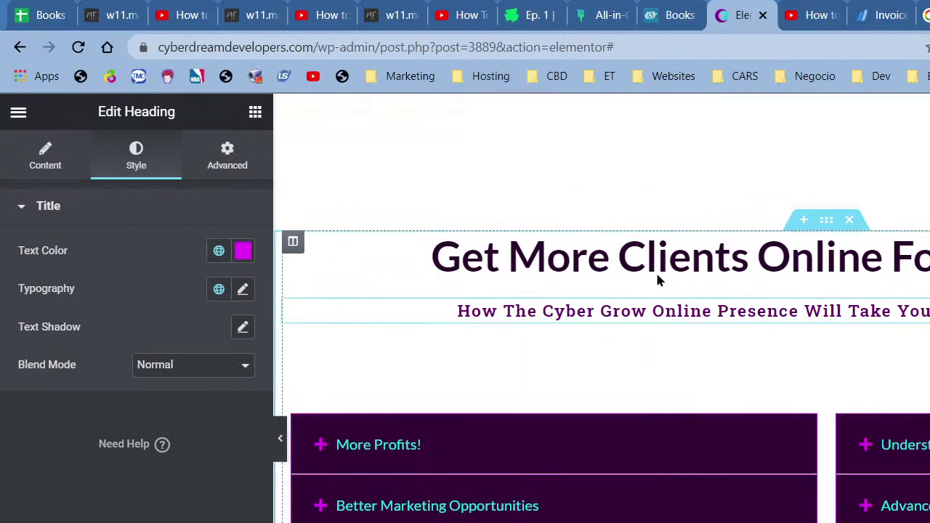
pyautogui.scroll(15, 641, 251)
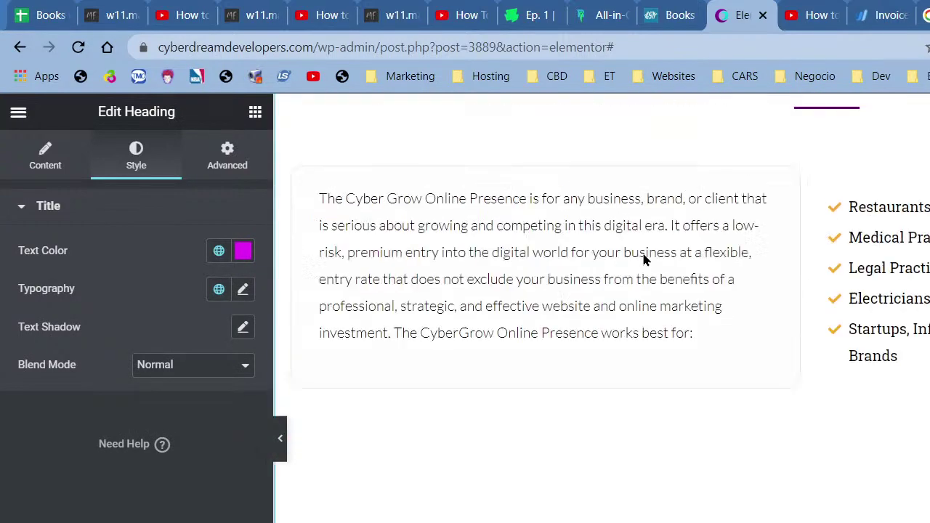
pyautogui.scroll(10, 646, 262)
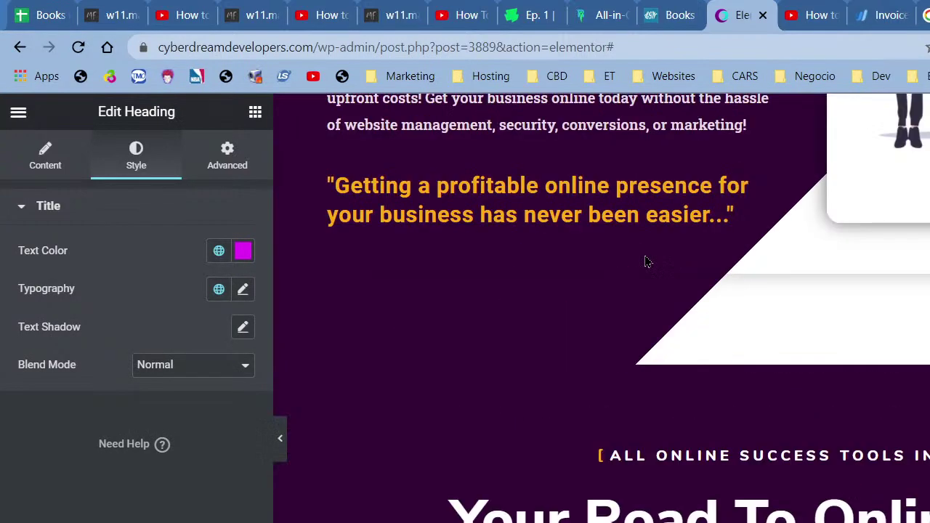
pyautogui.scroll(-5, 647, 263)
pyautogui.scroll(-20, 646, 263)
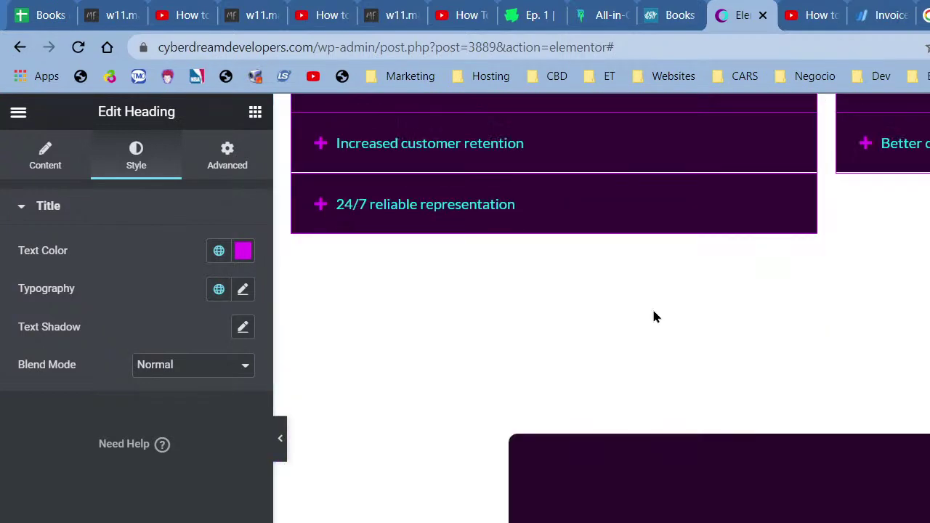
pyautogui.scroll(10, 644, 334)
pyautogui.scroll(-10, 567, 378)
pyautogui.scroll(4, 511, 346)
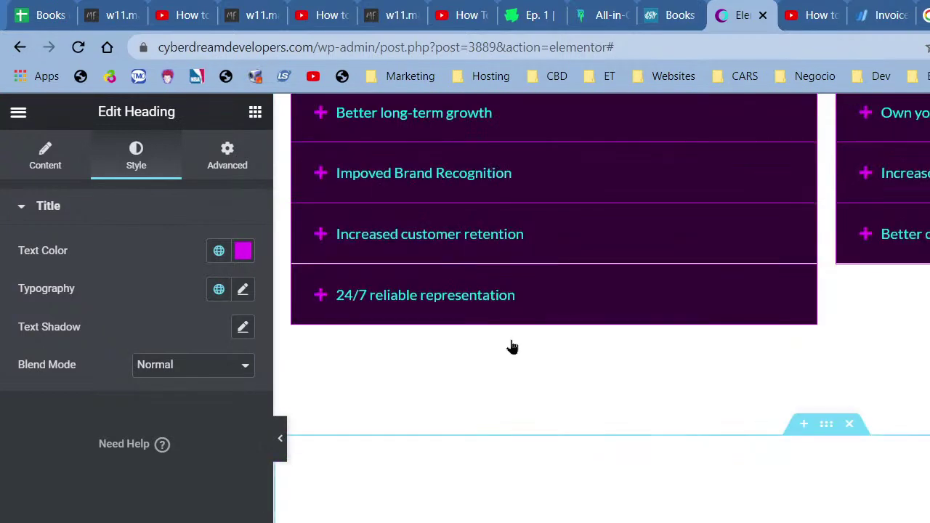
# Step: Try New Item #10 (#01BAEF) on the Flexible Pricing Plans heading, and settle on the turquoise Saved Color #18 as its text color
pyautogui.click(218, 251)
pyautogui.scroll(-2, 118, 436)
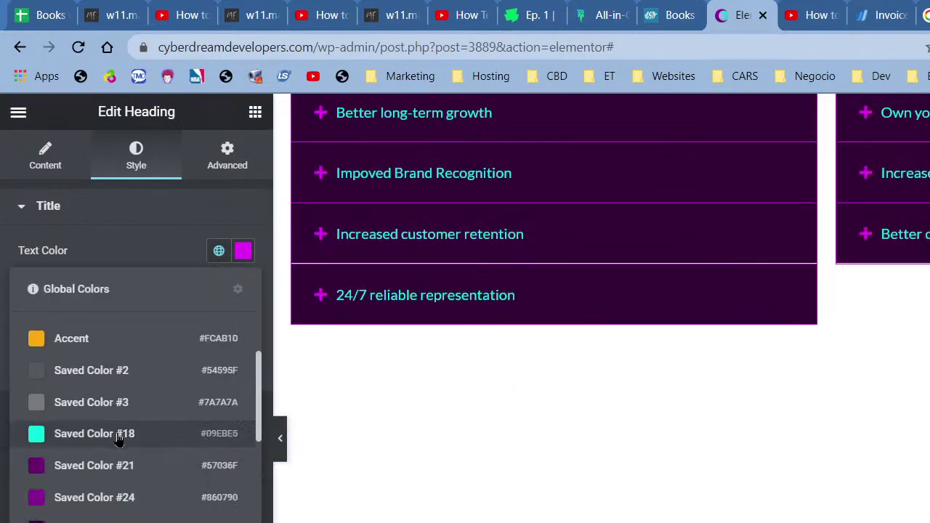
pyautogui.scroll(-4, 119, 444)
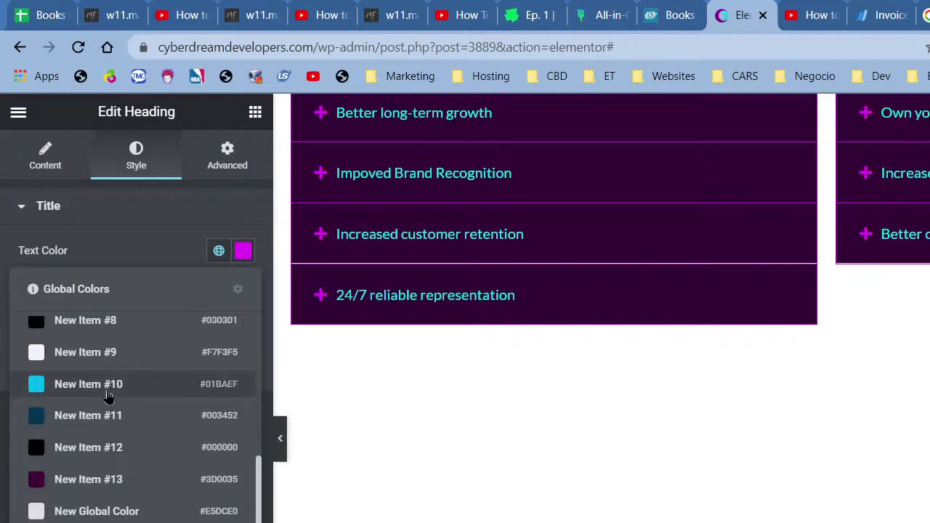
pyautogui.click(109, 393)
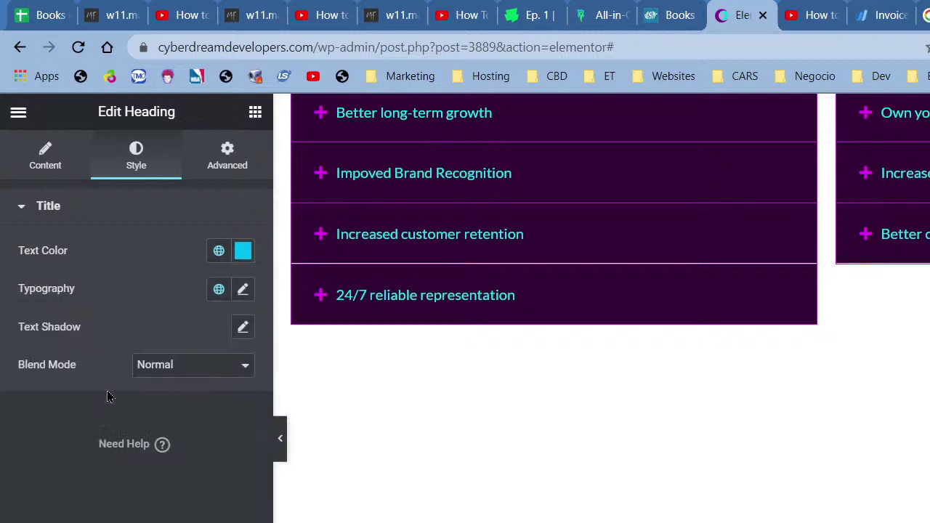
pyautogui.click(218, 251)
pyautogui.click(86, 517)
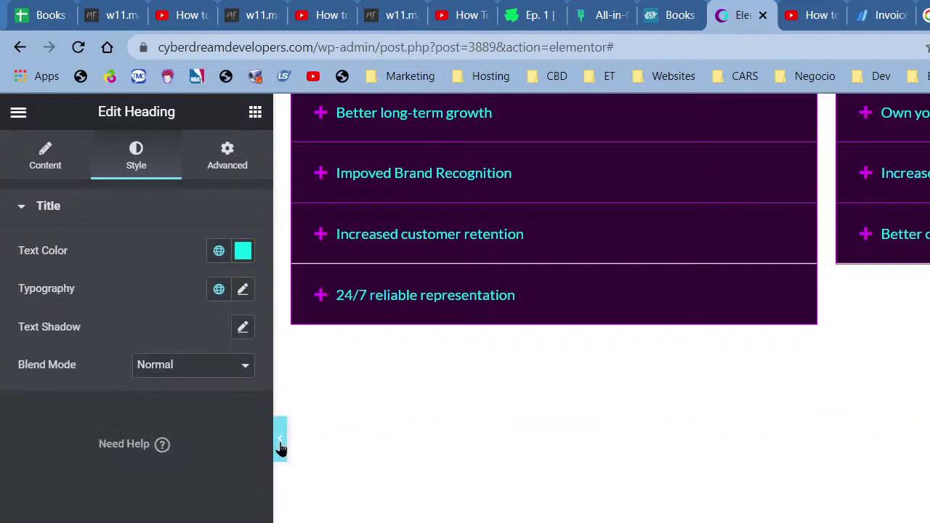
# Step: Unlink the Flexible Pricing Plans heading's padding values and set its bottom padding to 30 px
pyautogui.click(227, 170)
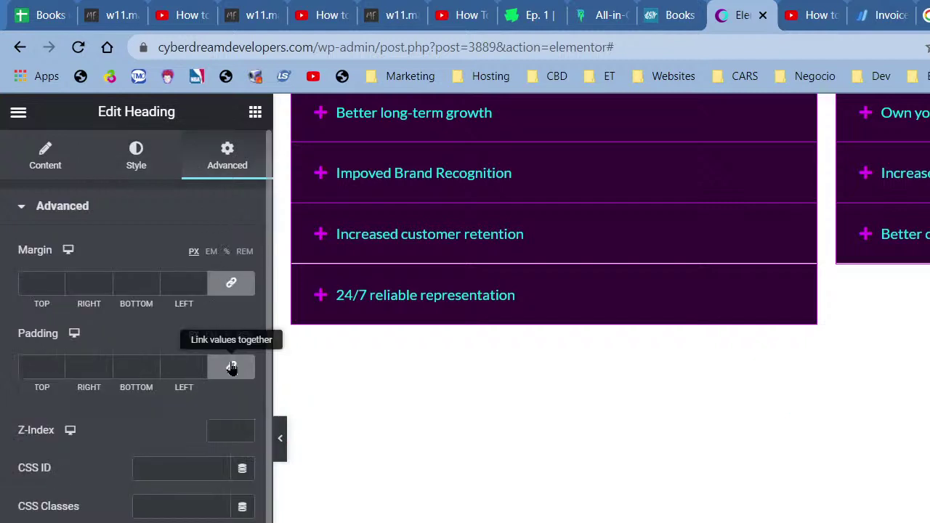
pyautogui.click(136, 374)
pyautogui.write('0')
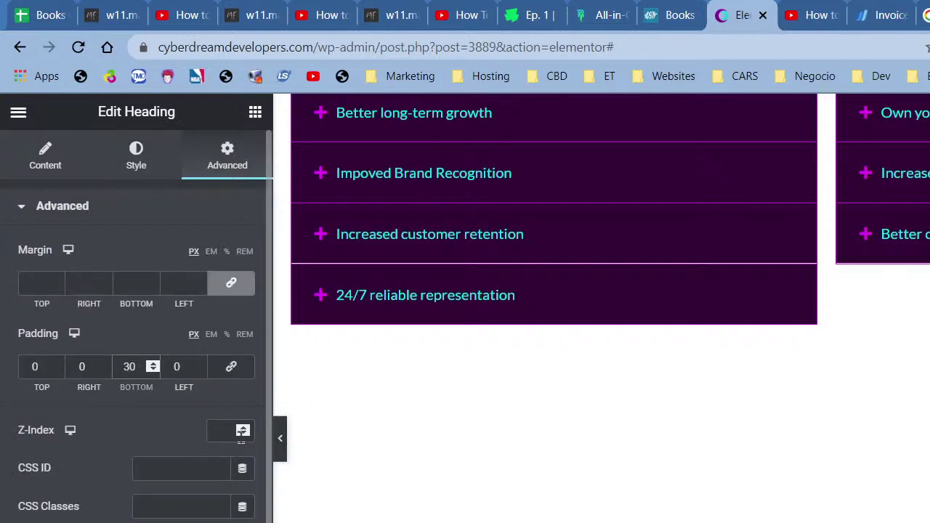
# Step: Preview the page at full width and compare the restyled Flexible Pricing Plans block with the sections above it
pyautogui.click(281, 438)
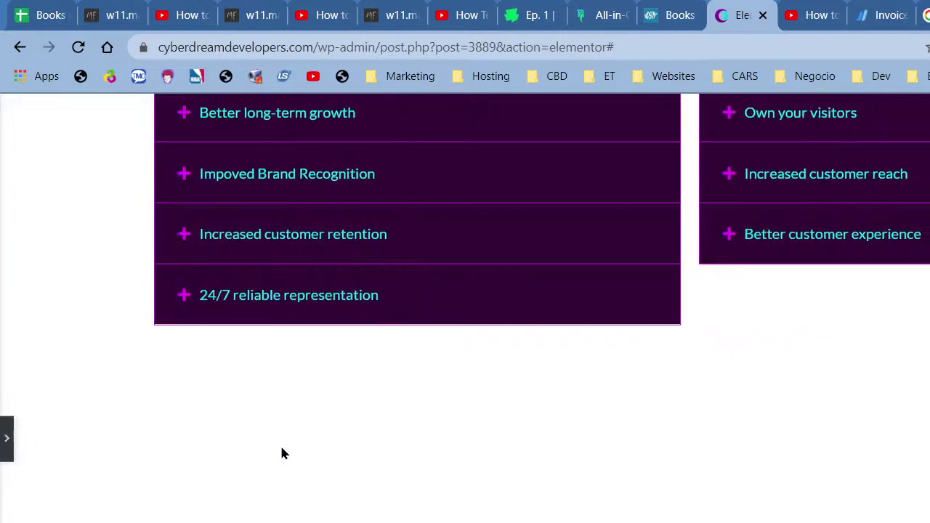
pyautogui.scroll(-5, 189, 443)
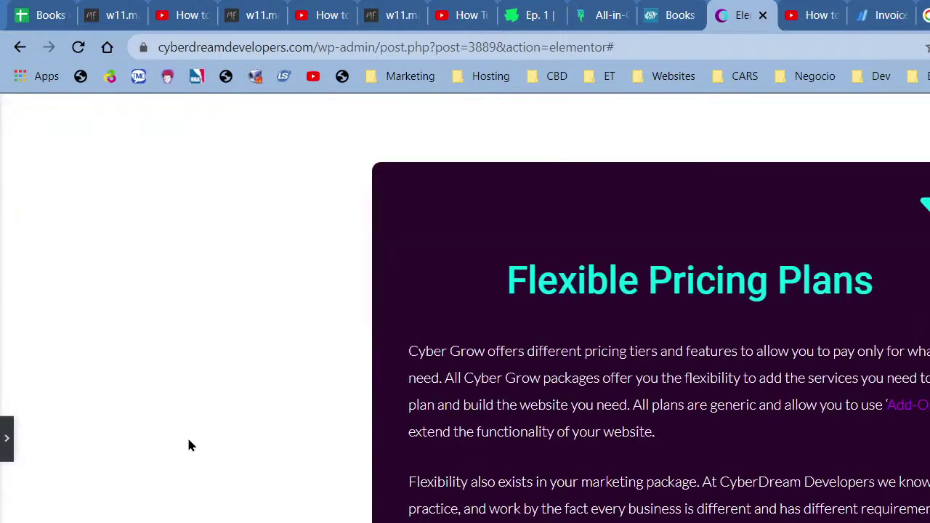
pyautogui.scroll(8, 516, 476)
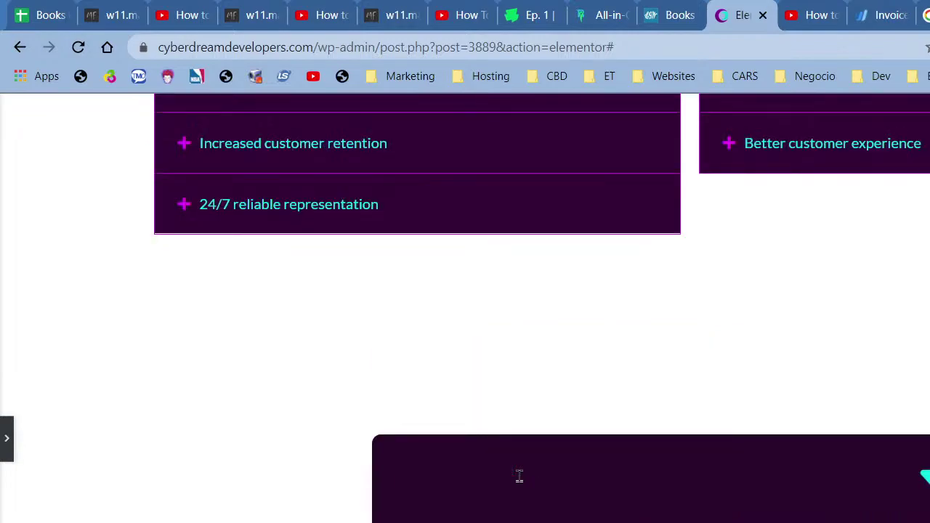
pyautogui.scroll(-4, 104, 452)
pyautogui.scroll(9, 622, 392)
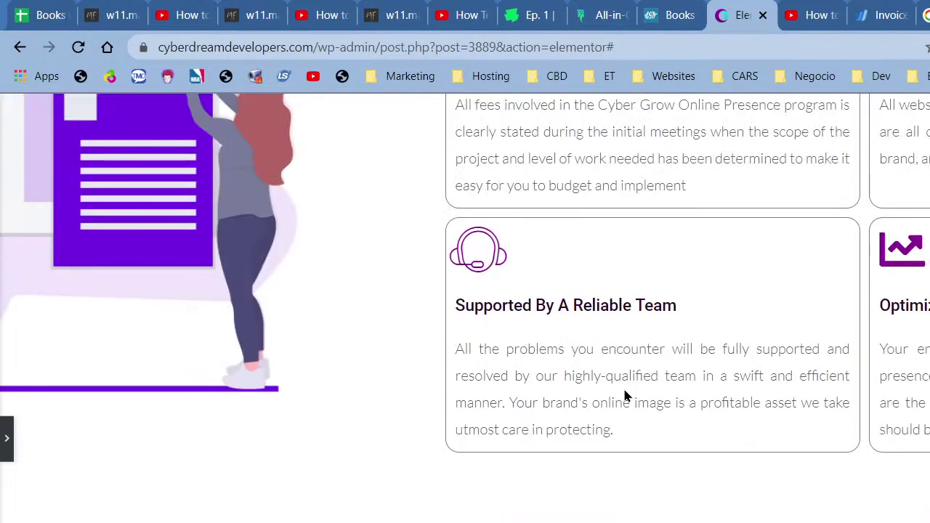
pyautogui.scroll(11, 623, 396)
pyautogui.scroll(-13, 622, 396)
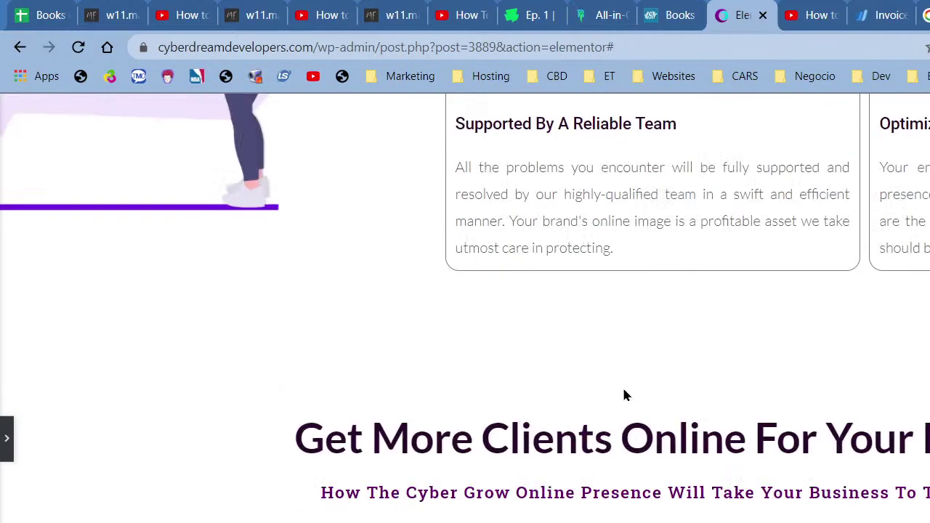
pyautogui.scroll(-10, 623, 394)
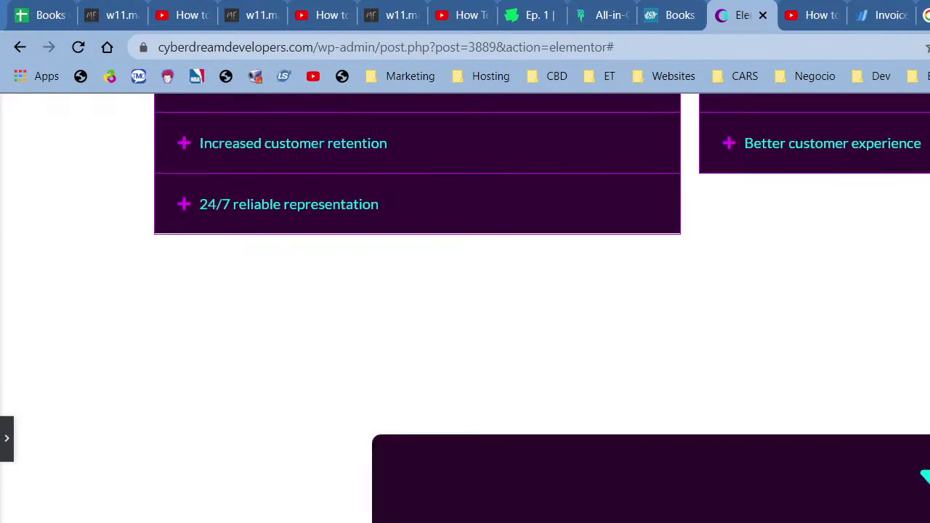
pyautogui.scroll(-3, 465, 308)
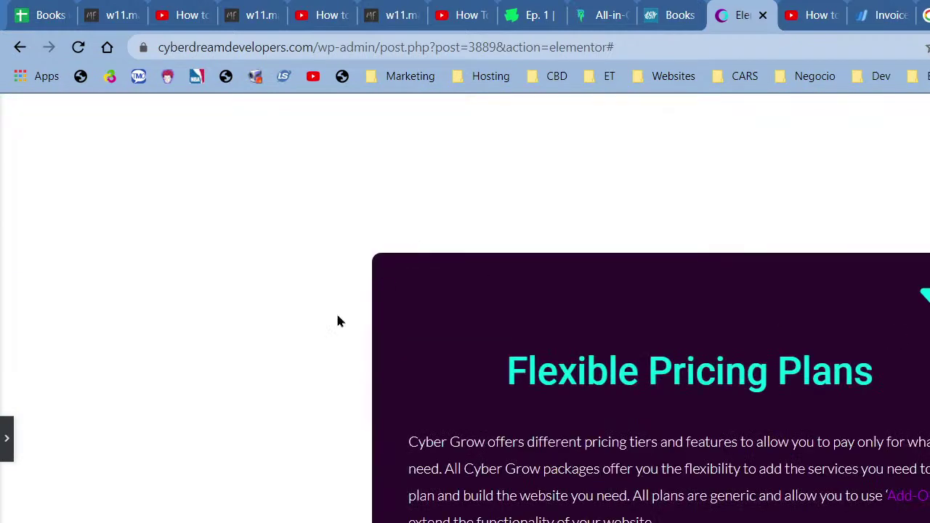
# Step: Set the dotted world map from the media library as the Flexible Pricing Plans section's background image, and preview it at full width
pyautogui.click(8, 440)
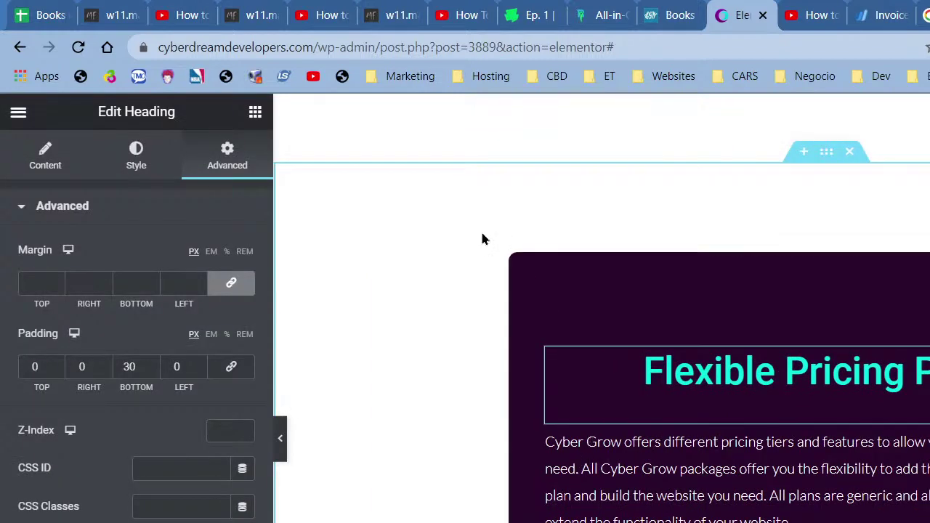
pyautogui.rightClick(845, 243)
pyautogui.click(777, 215)
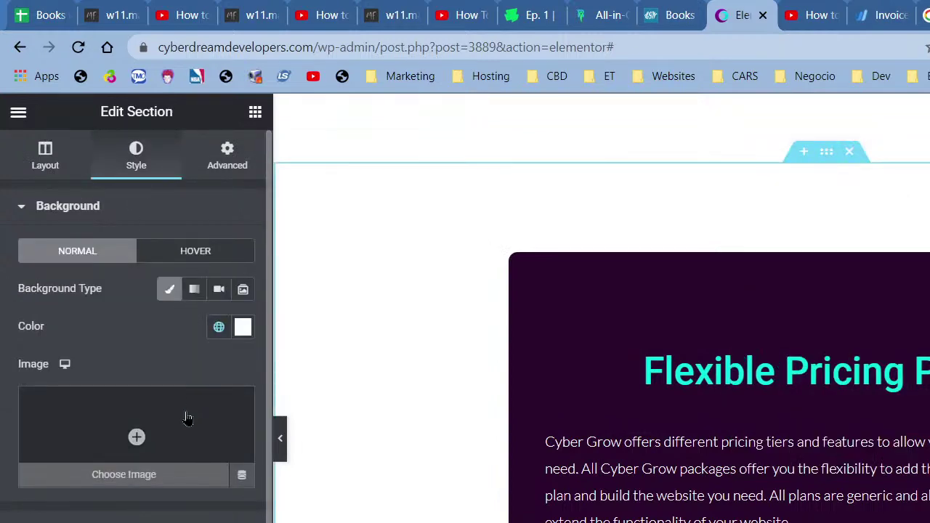
pyautogui.click(186, 418)
pyautogui.scroll(-2, 494, 461)
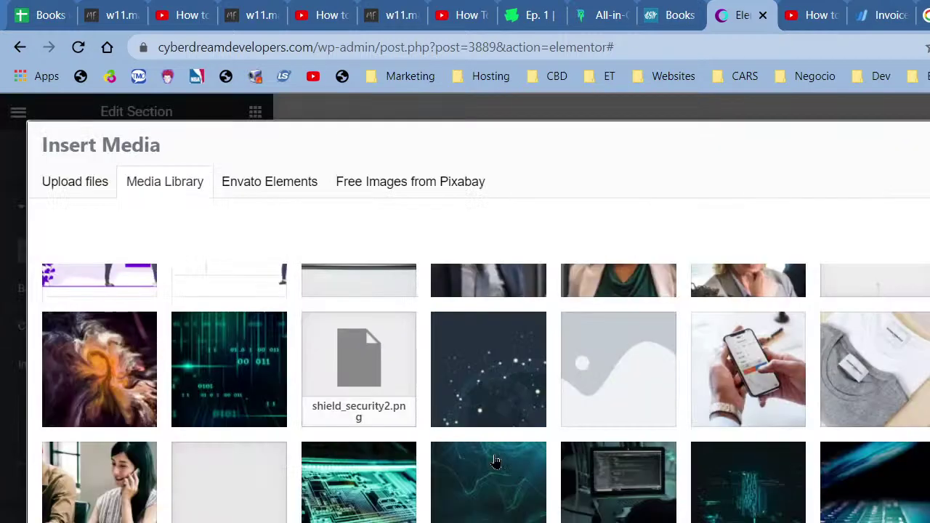
pyautogui.scroll(-5, 494, 461)
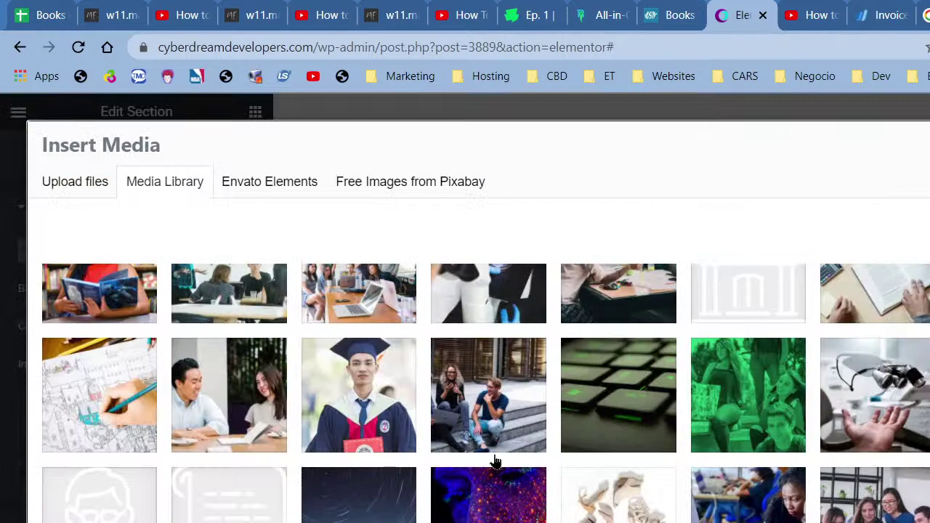
pyautogui.scroll(-4, 494, 461)
pyautogui.scroll(-5, 494, 461)
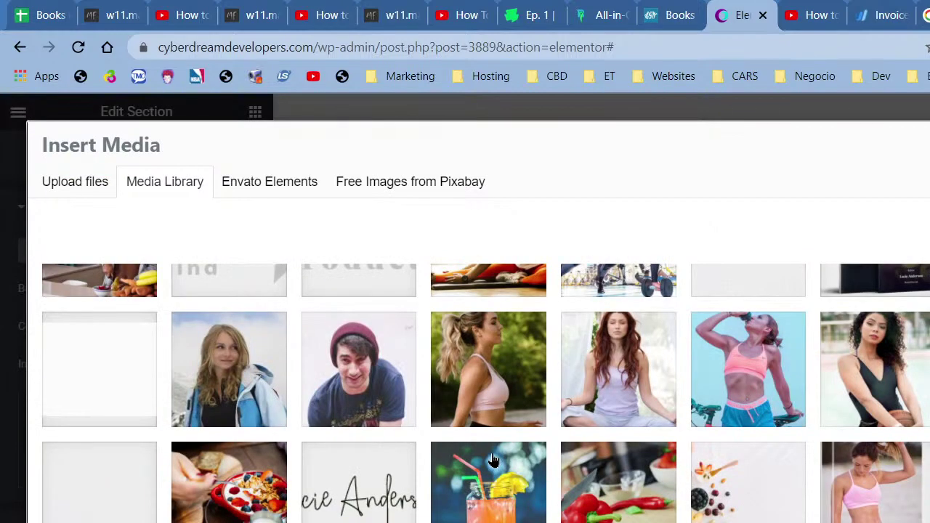
pyautogui.scroll(3, 493, 460)
pyautogui.scroll(-5, 494, 460)
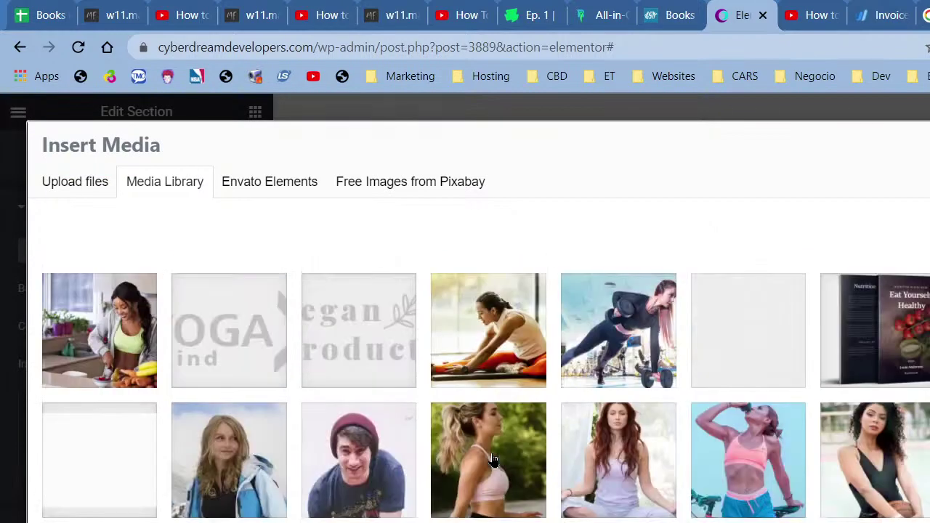
pyautogui.scroll(-5, 491, 457)
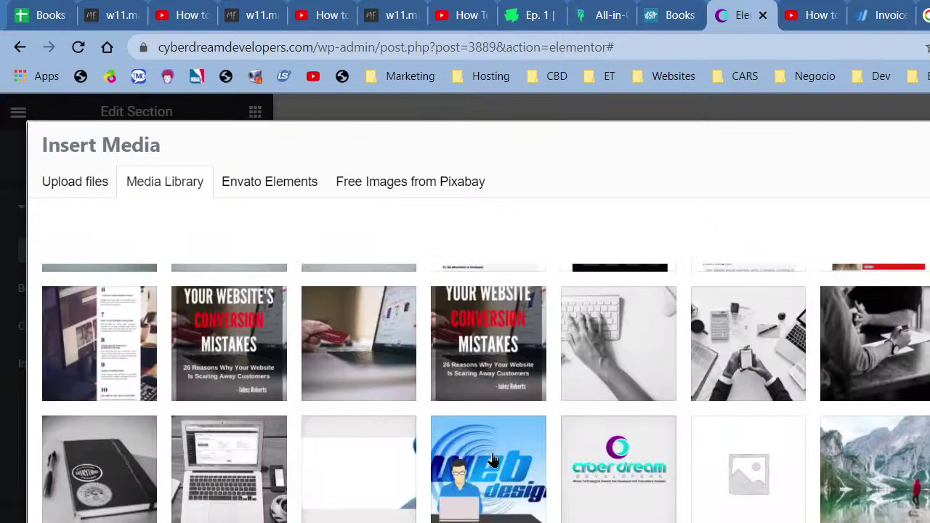
pyautogui.scroll(5, 492, 457)
pyautogui.click(88, 347)
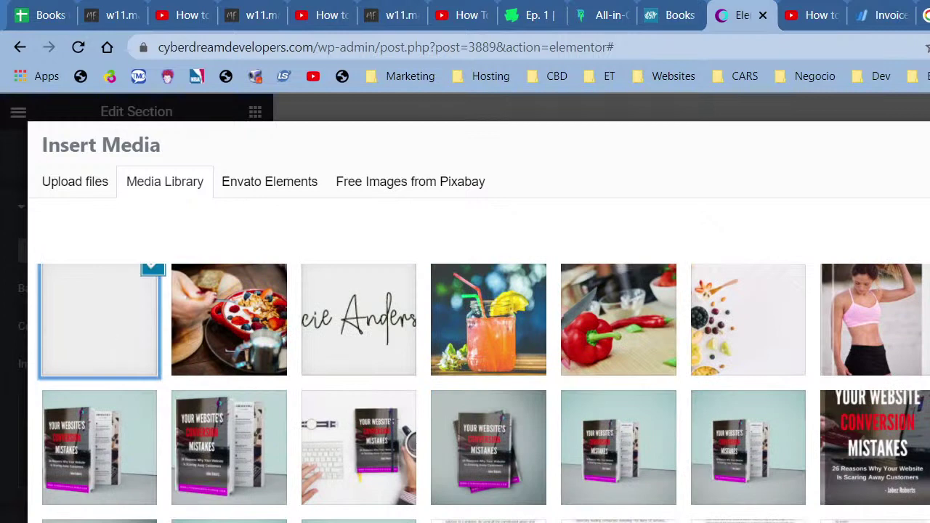
pyautogui.click(927, 520)
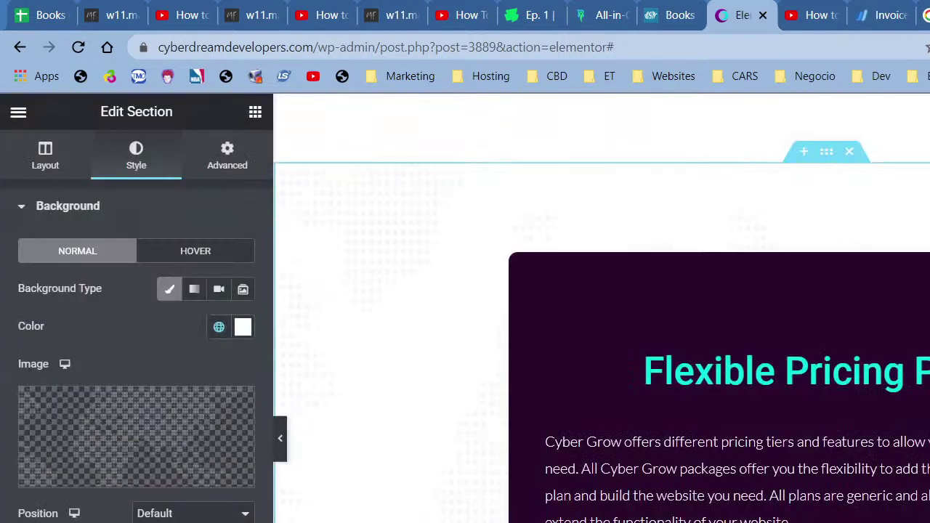
pyautogui.click(283, 445)
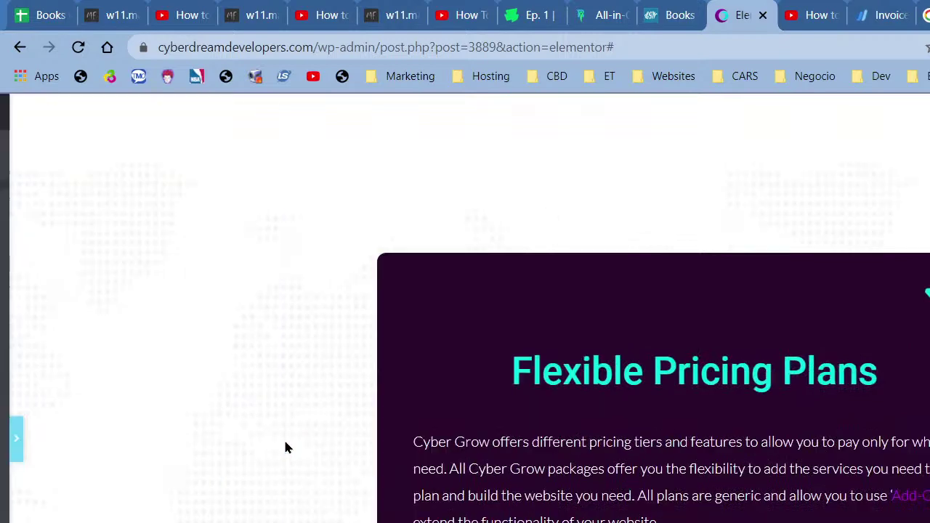
pyautogui.scroll(-1, 277, 453)
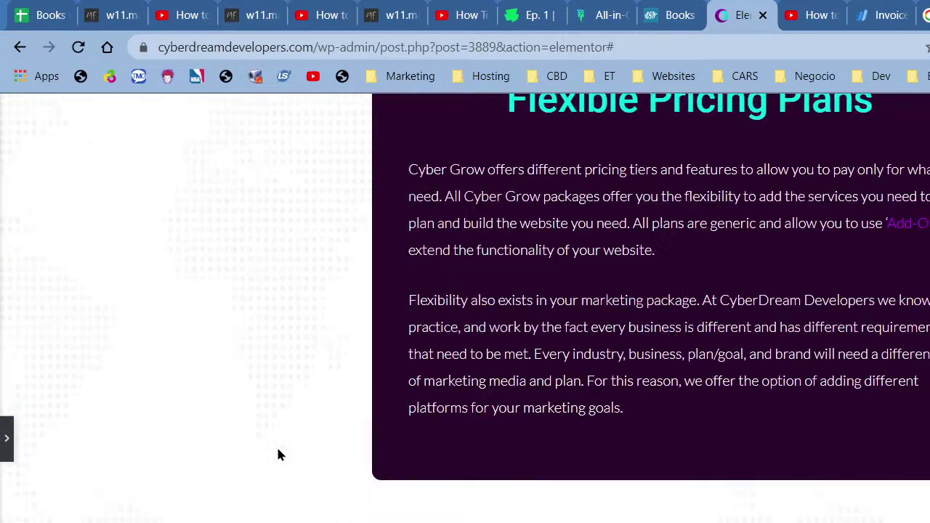
pyautogui.scroll(2, 278, 454)
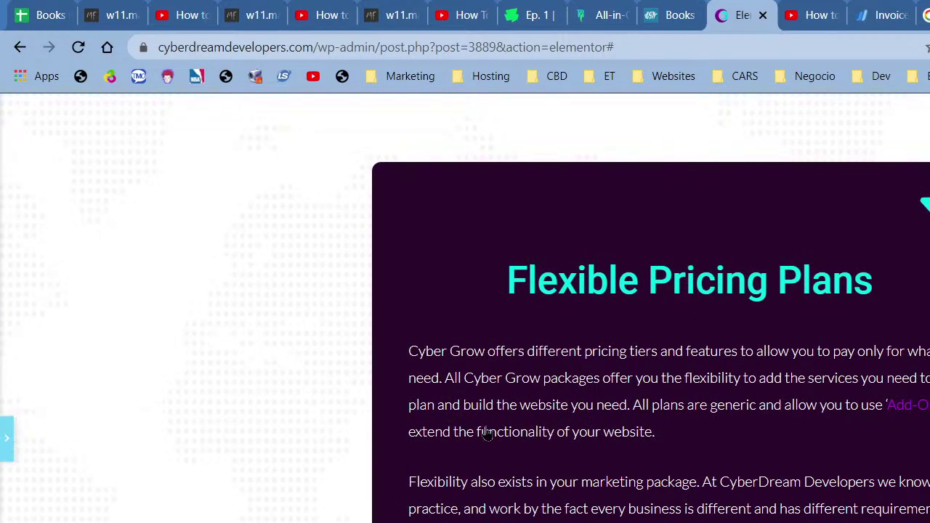
pyautogui.hotkey('ctrl', 'p')
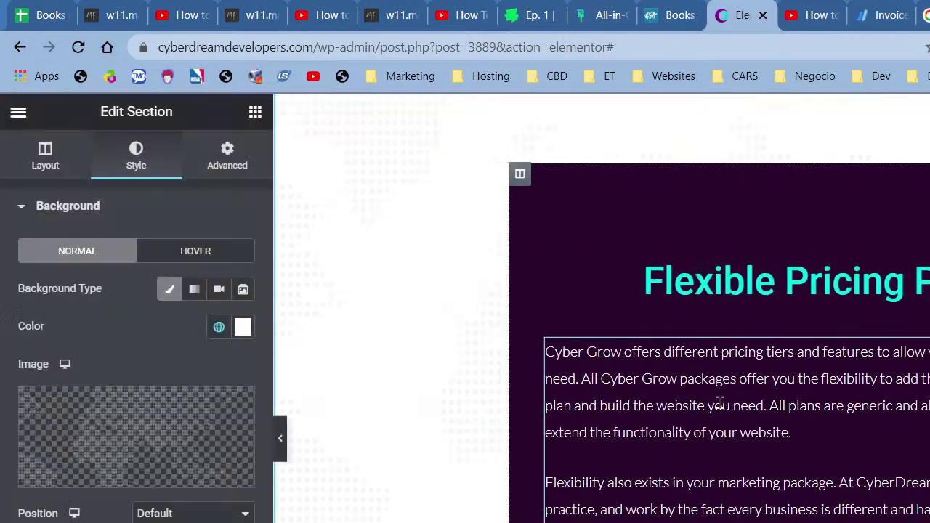
pyautogui.click(719, 404)
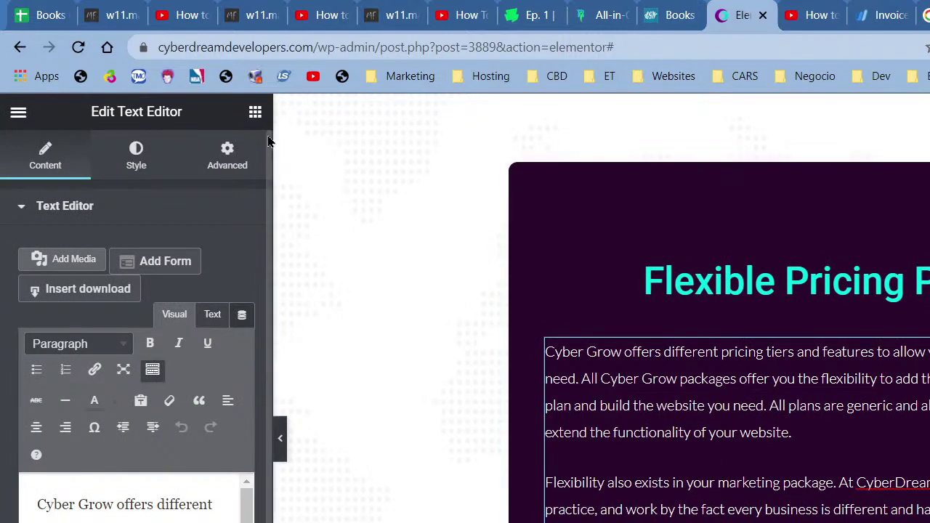
pyautogui.click(255, 117)
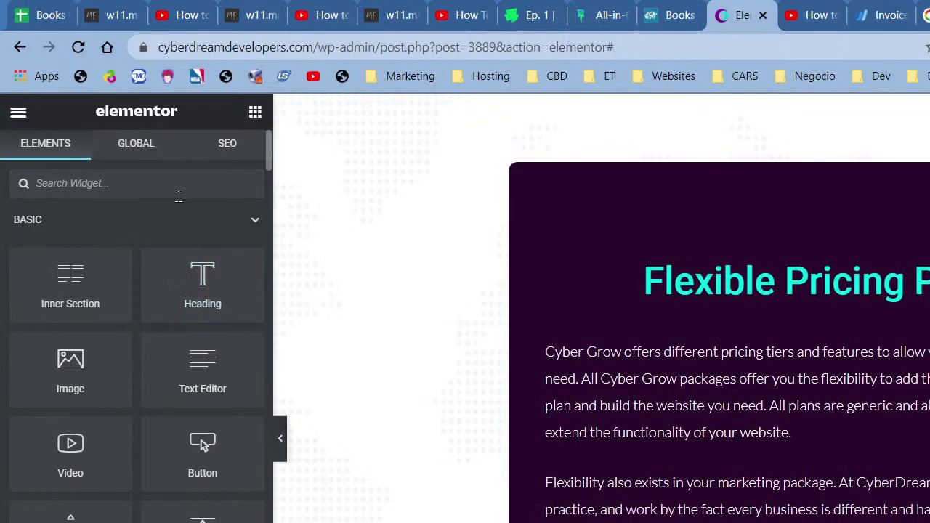
pyautogui.write('but')
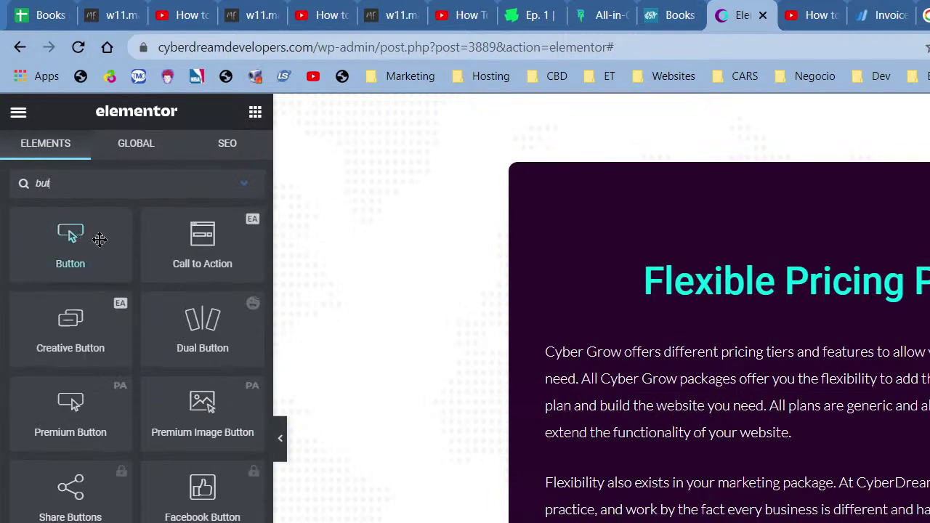
pyautogui.moveTo(182, 249); pyautogui.dragTo(676, 508)
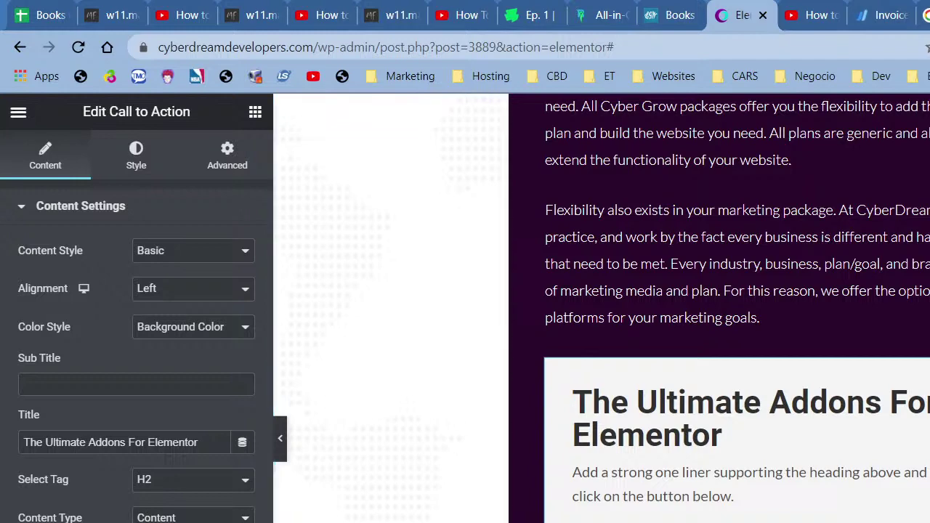
pyautogui.press('Delete')
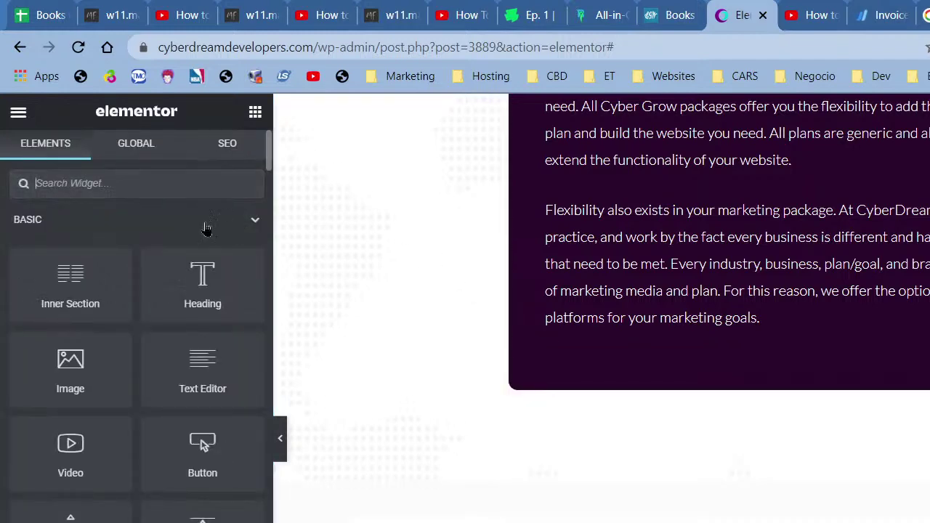
# Step: Add a Button widget below the Flexible Pricing Plans text and label it "Get Started"
pyautogui.click(191, 183)
pyautogui.write('bu')
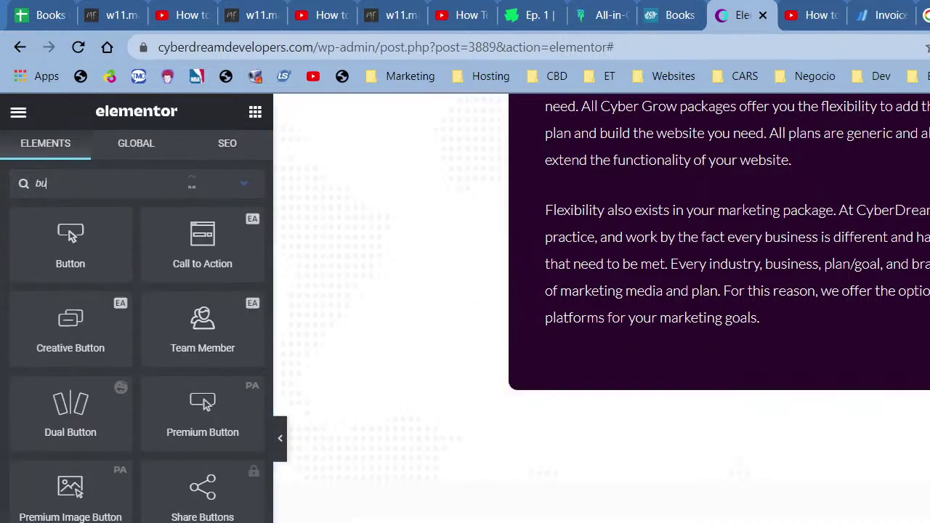
pyautogui.moveTo(71, 236); pyautogui.dragTo(850, 320)
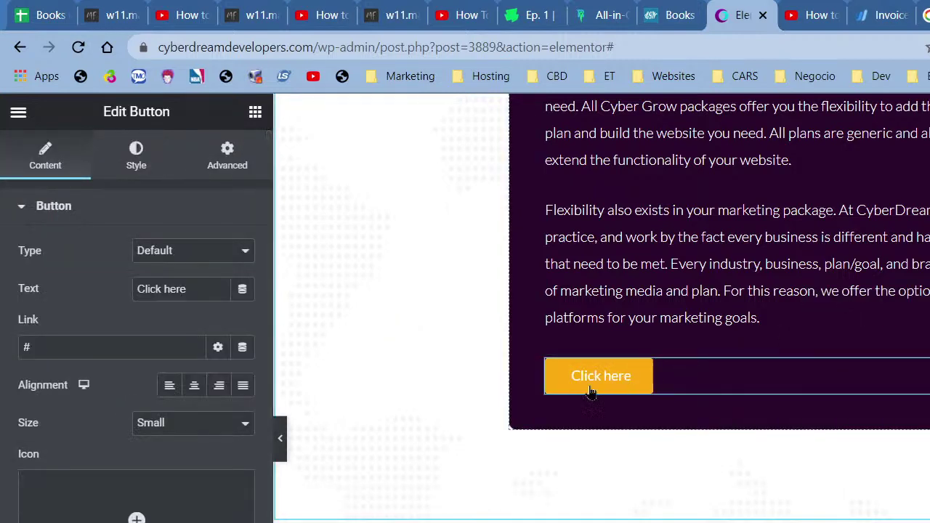
pyautogui.tripleClick(198, 291)
pyautogui.write('Get Styat')
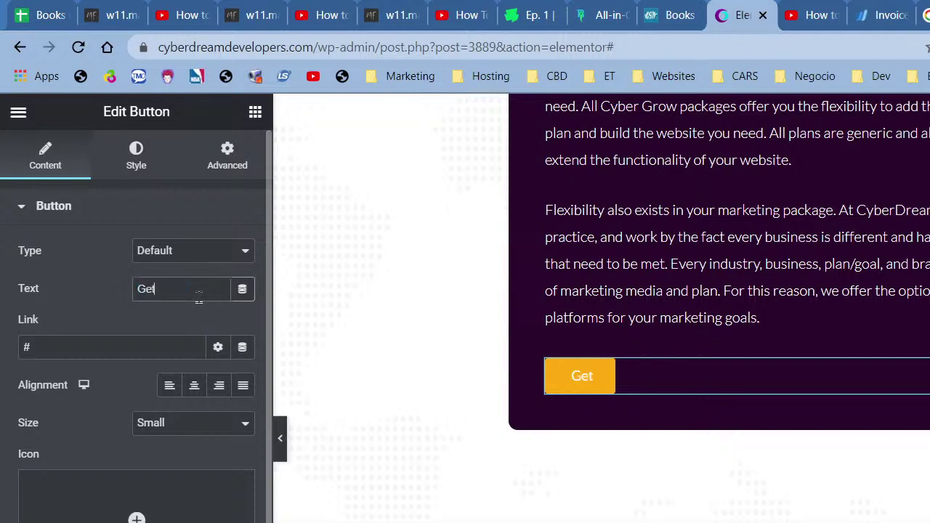
pyautogui.press('BackSpace')
pyautogui.press('BackSpace')
pyautogui.press('BackSpace')
pyautogui.press('BackSpace')
pyautogui.write('tarted')
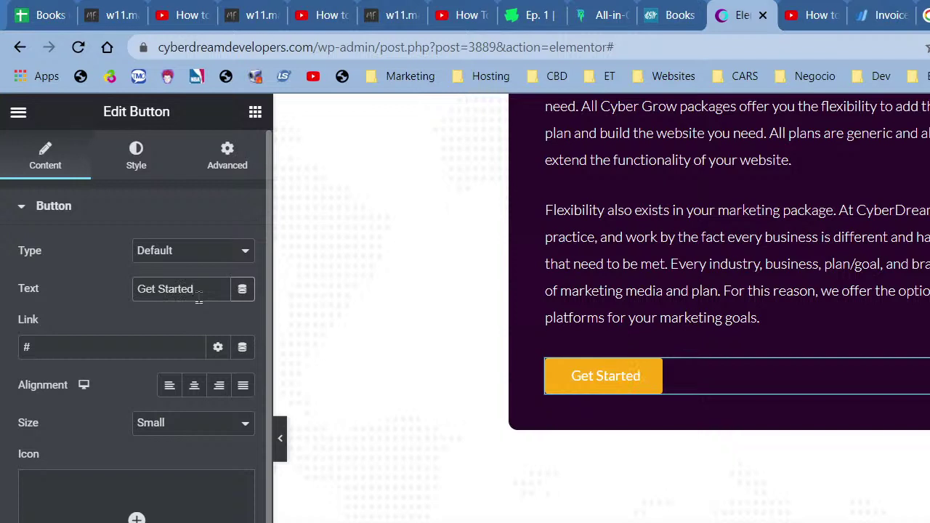
# Step: Center the Get Started button and link it to the Getting Started page
pyautogui.click(195, 386)
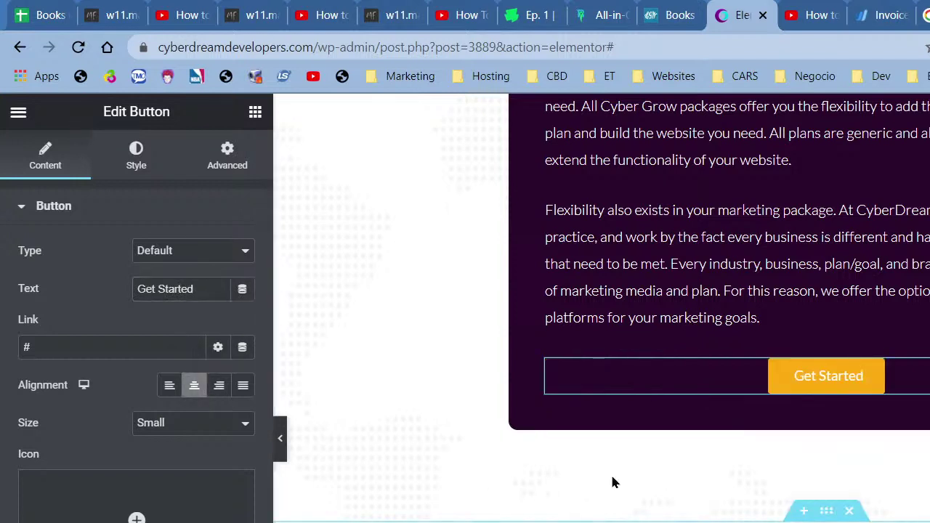
pyautogui.doubleClick(157, 349)
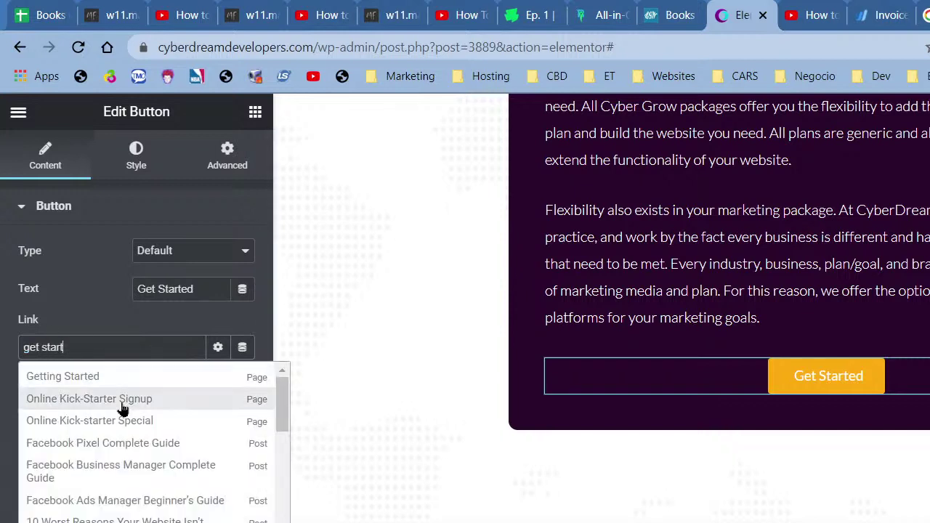
pyautogui.click(114, 376)
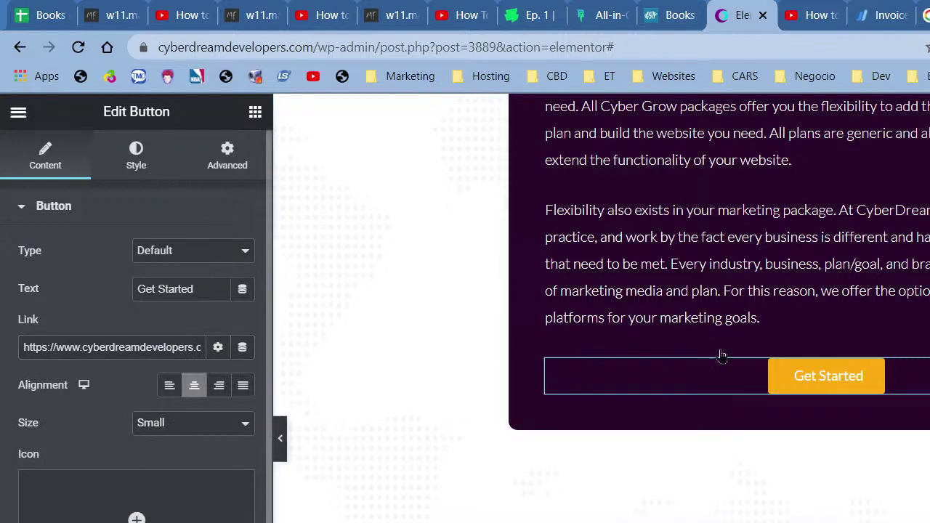
# Step: Give the Get Started button a solid border and a border radius of 50
pyautogui.click(136, 156)
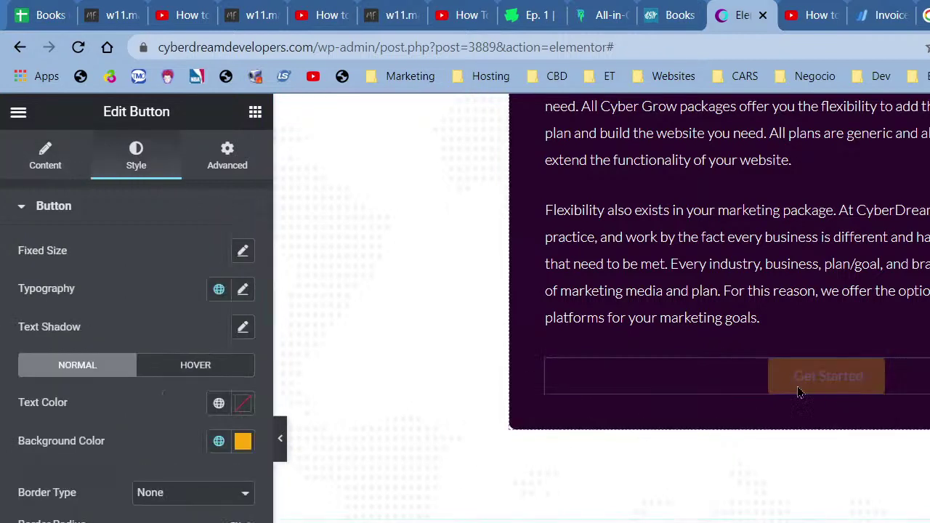
pyautogui.click(197, 495)
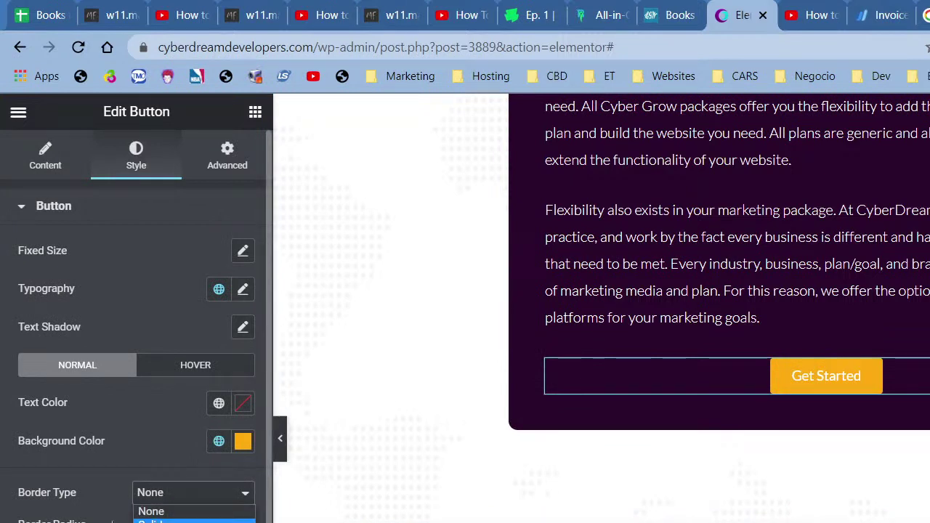
pyautogui.click(149, 520)
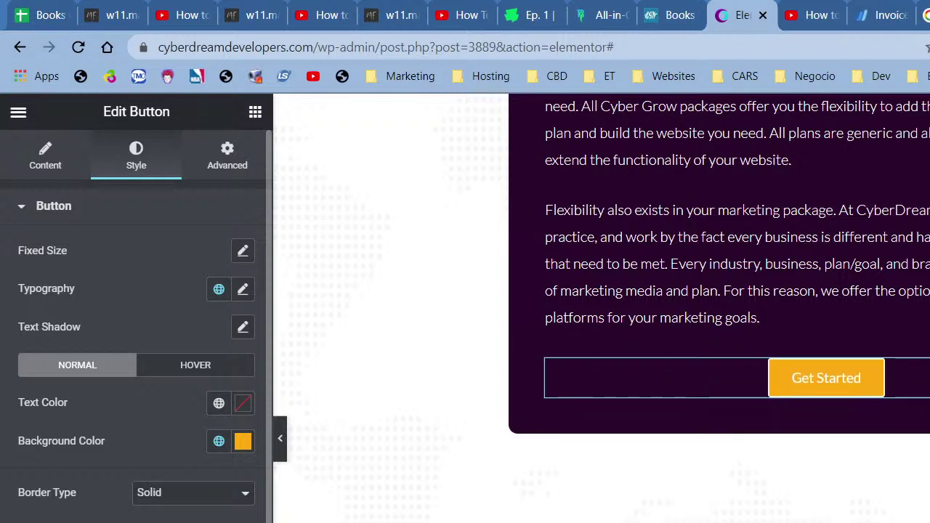
pyautogui.write('50')
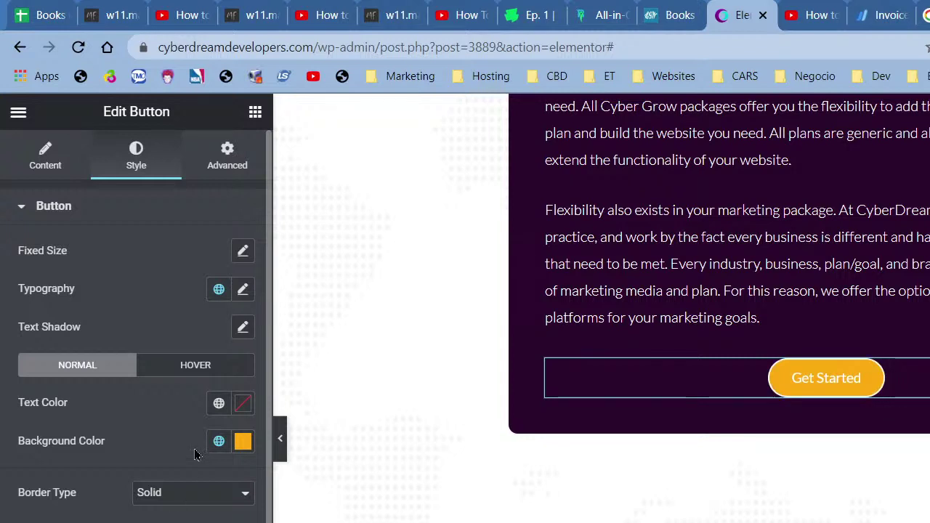
# Step: Set the Get Started button's text to the Primary global color (#2A092D) and its border to a purple global color
pyautogui.click(219, 443)
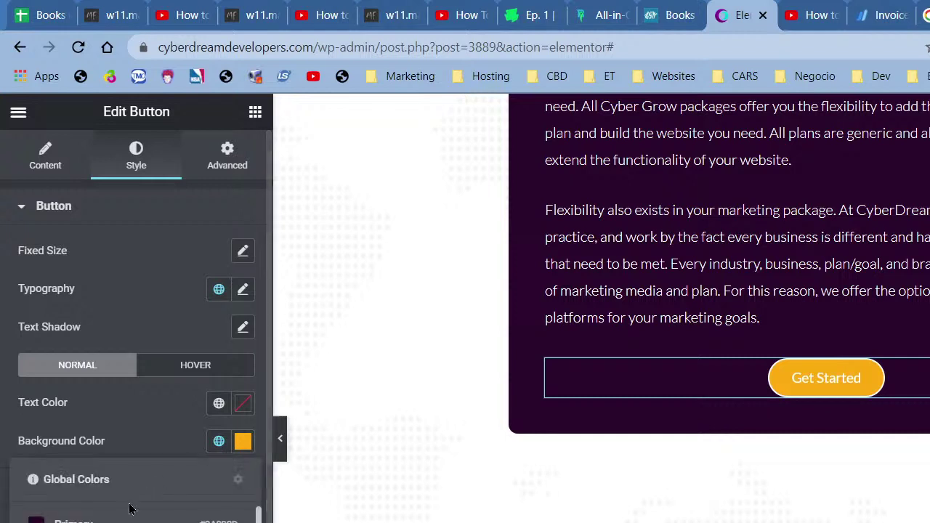
pyautogui.press('Escape')
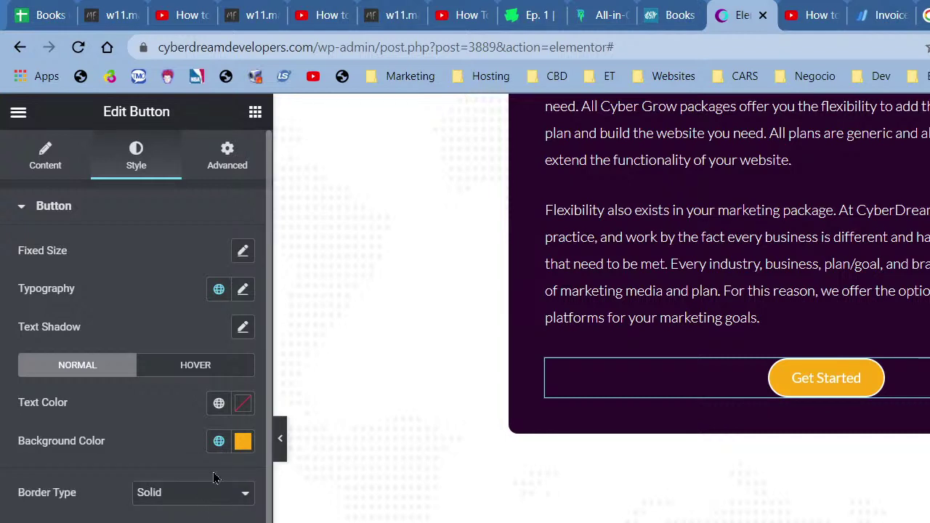
pyautogui.click(219, 404)
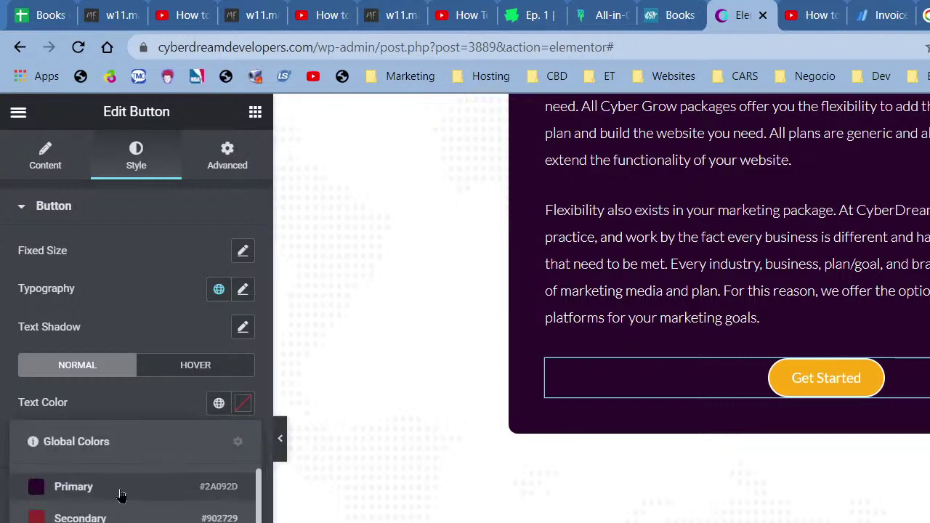
pyautogui.click(122, 495)
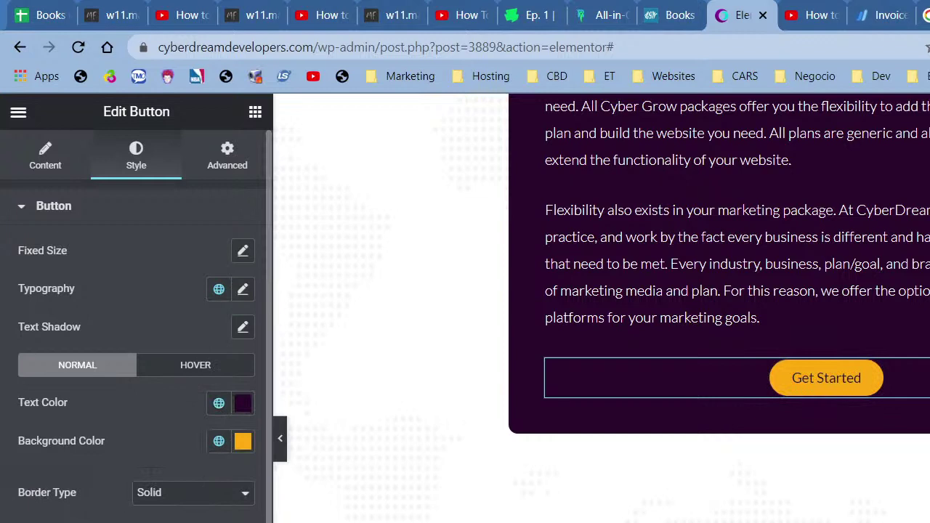
pyautogui.click(218, 522)
pyautogui.scroll(-1, 237, 493)
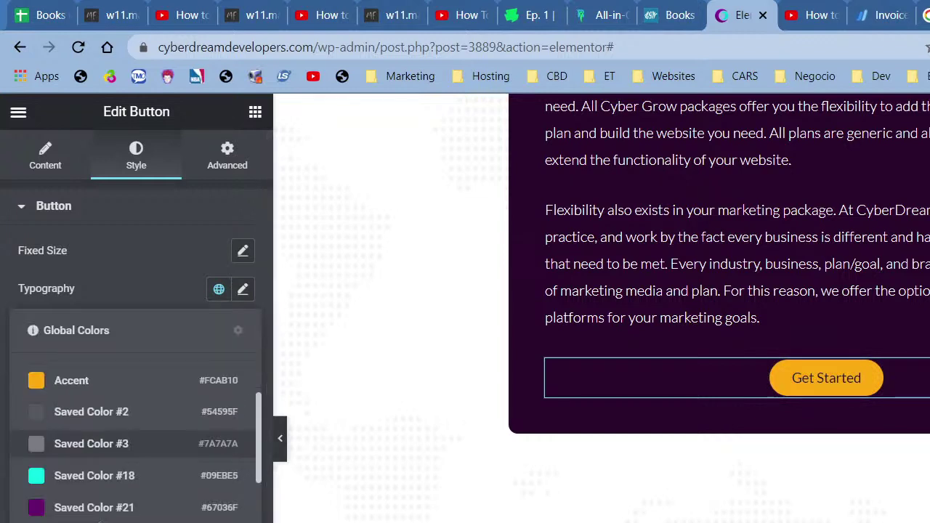
pyautogui.click(71, 380)
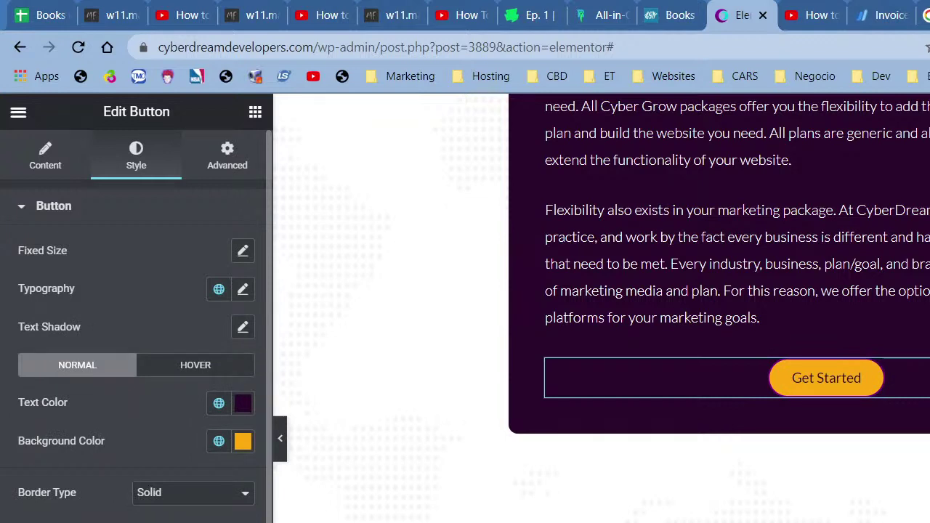
# Step: Change the Get Started button's border color to the Accent global color (#FCAB10)
pyautogui.click(219, 402)
pyautogui.scroll(-3, 87, 477)
pyautogui.scroll(3, 87, 477)
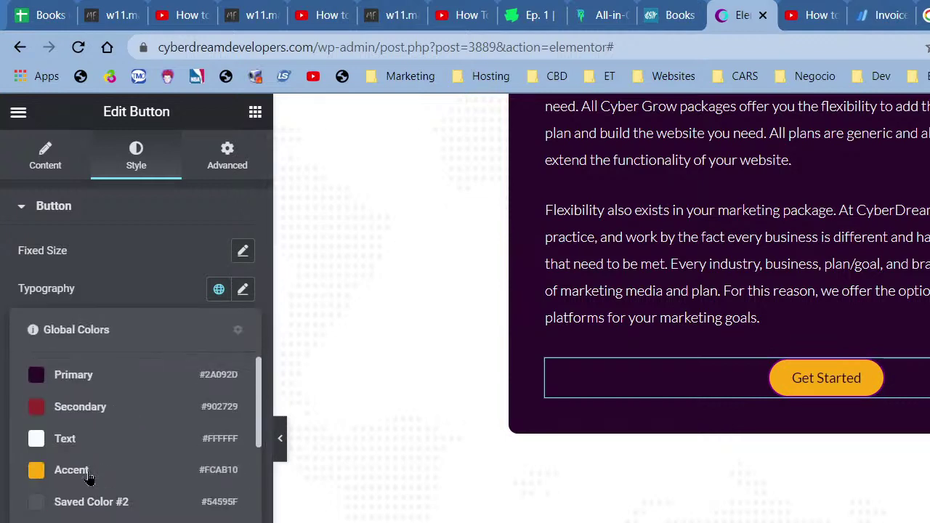
pyautogui.click(99, 476)
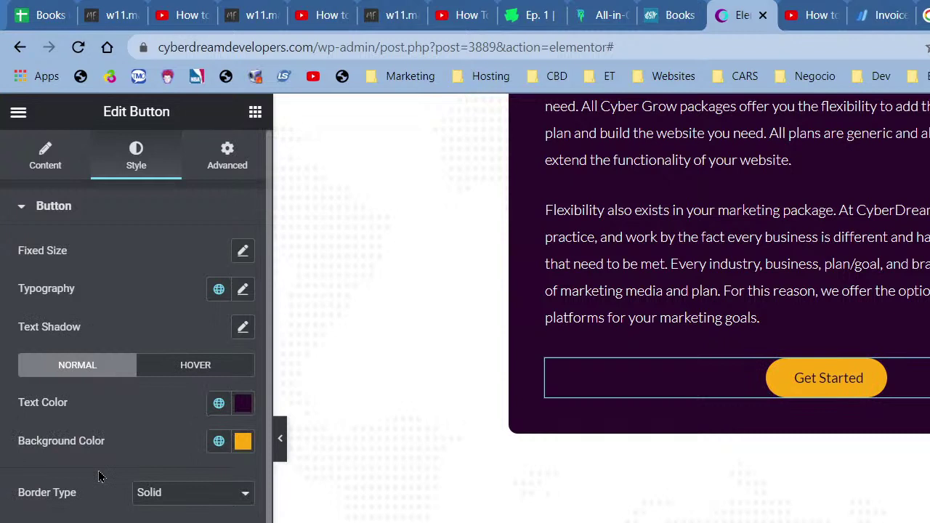
# Step: Give the Get Started button's hover state Primary text and border, a Saved Color #18 background, and the Pulse Grow animation
pyautogui.click(167, 369)
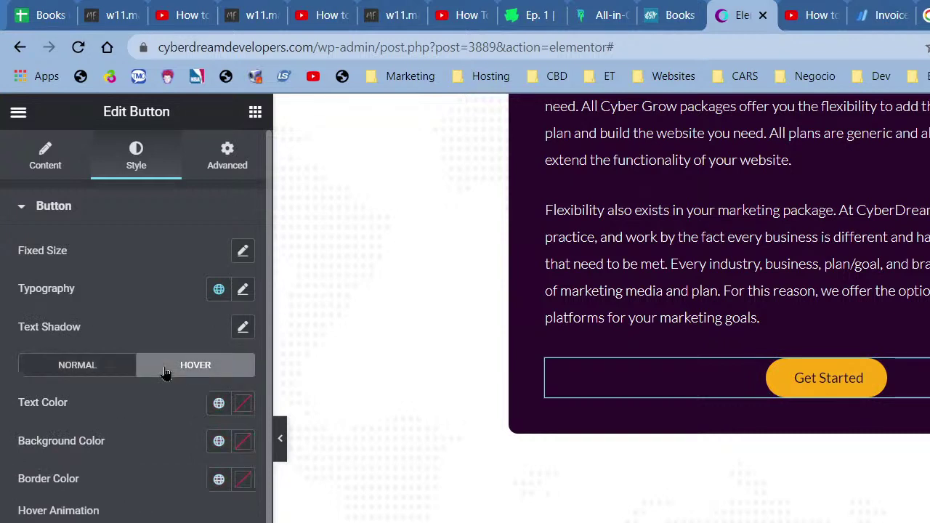
pyautogui.click(219, 404)
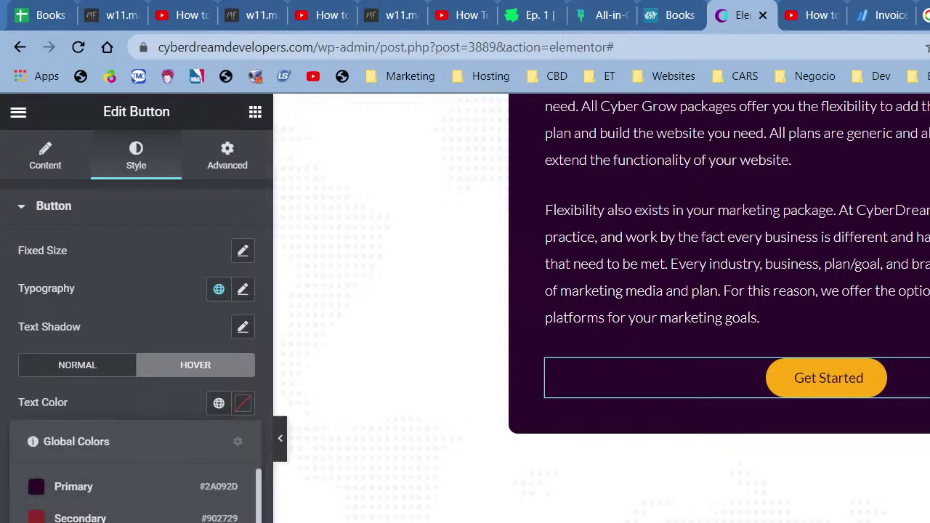
pyautogui.scroll(-5, 135, 494)
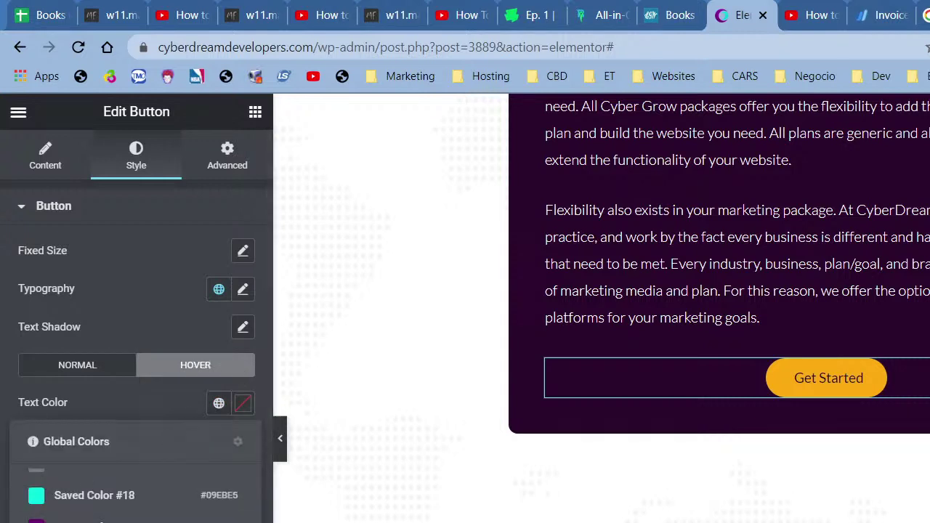
pyautogui.scroll(5, 89, 498)
pyautogui.click(91, 490)
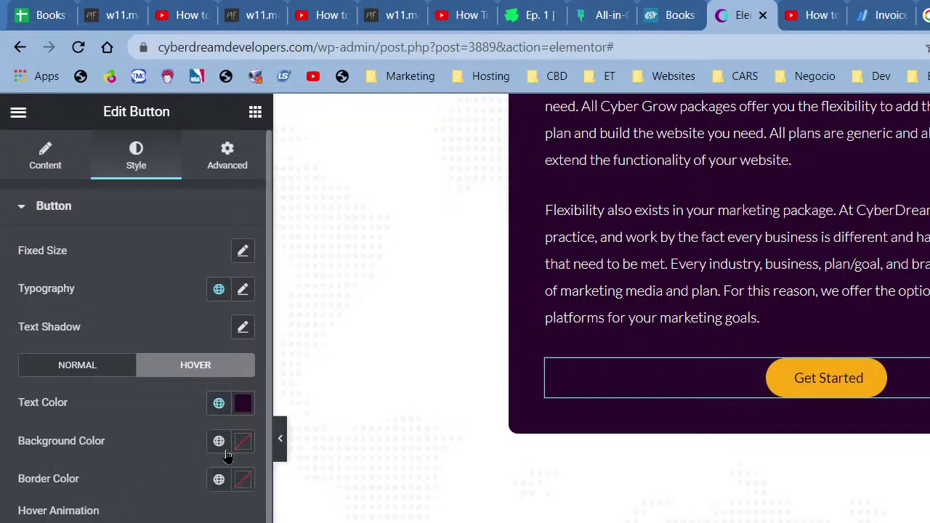
pyautogui.click(218, 441)
pyautogui.click(91, 519)
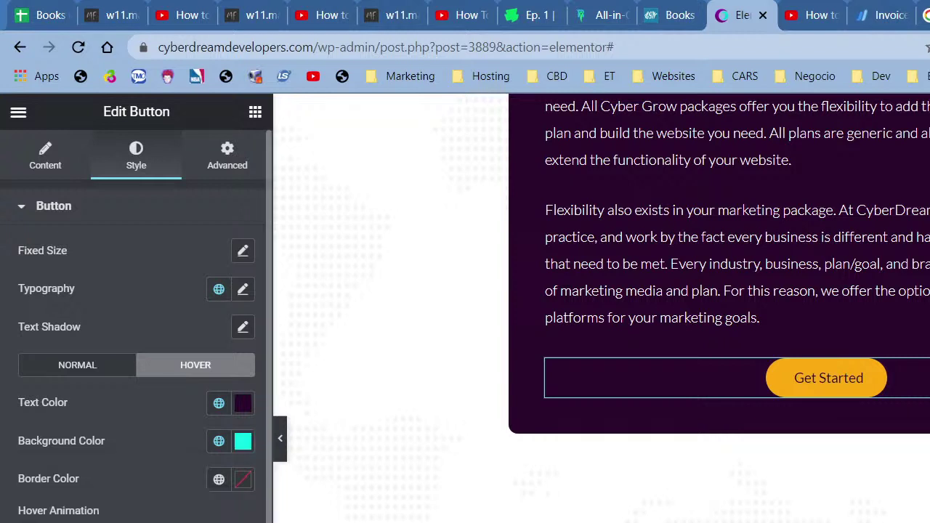
pyautogui.click(219, 487)
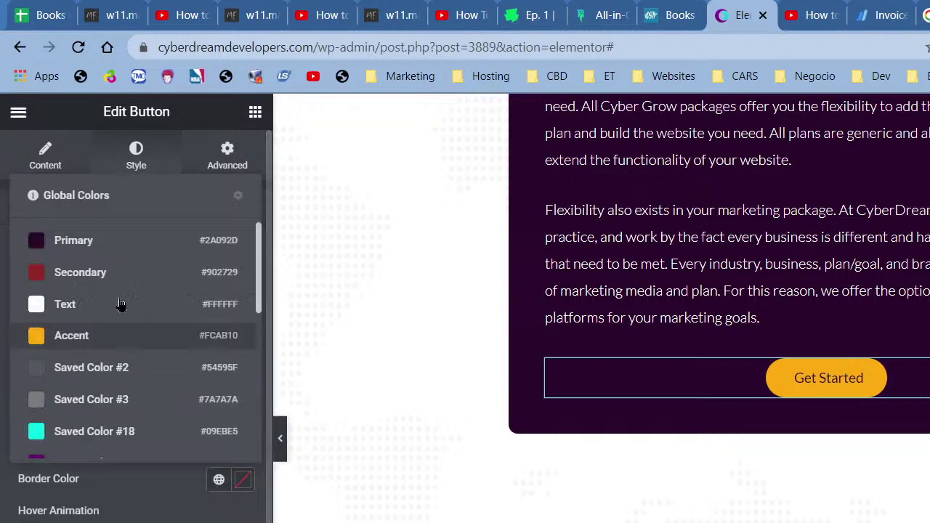
pyautogui.click(109, 242)
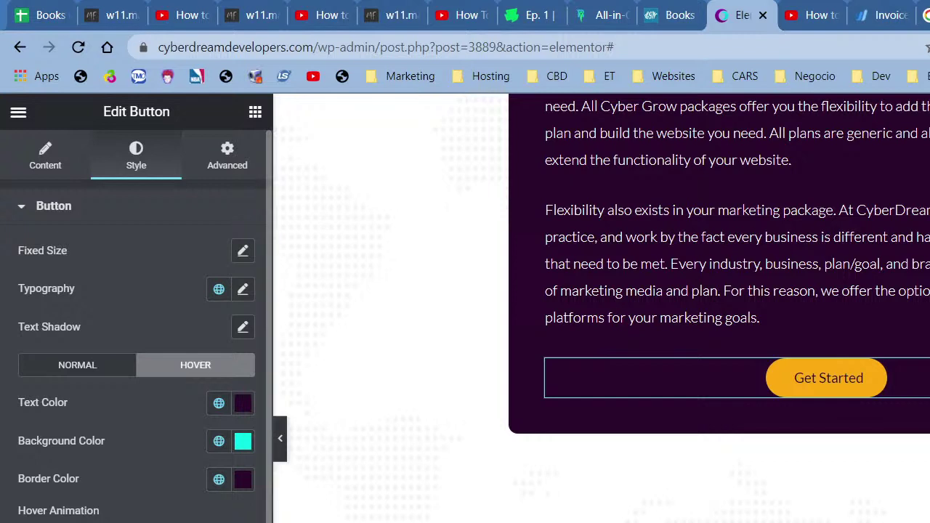
pyautogui.scroll(-4, 137, 327)
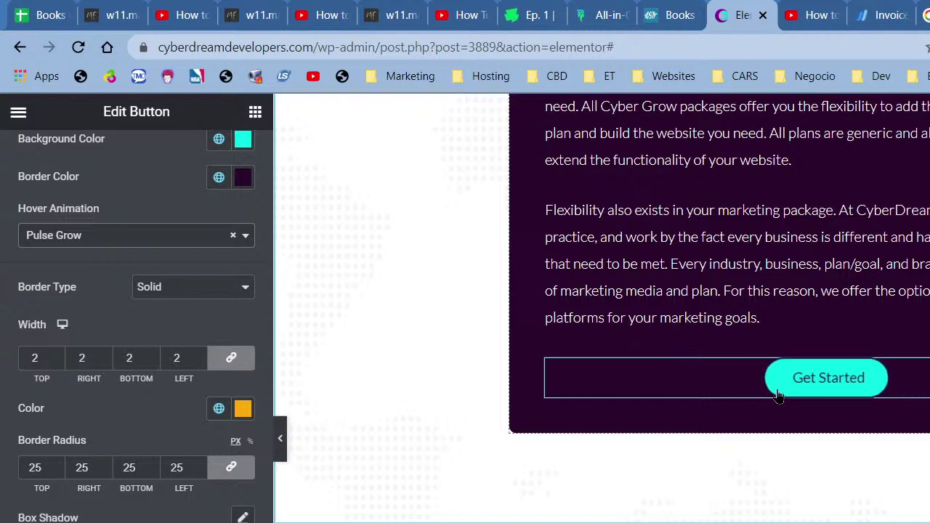
pyautogui.scroll(4, 192, 441)
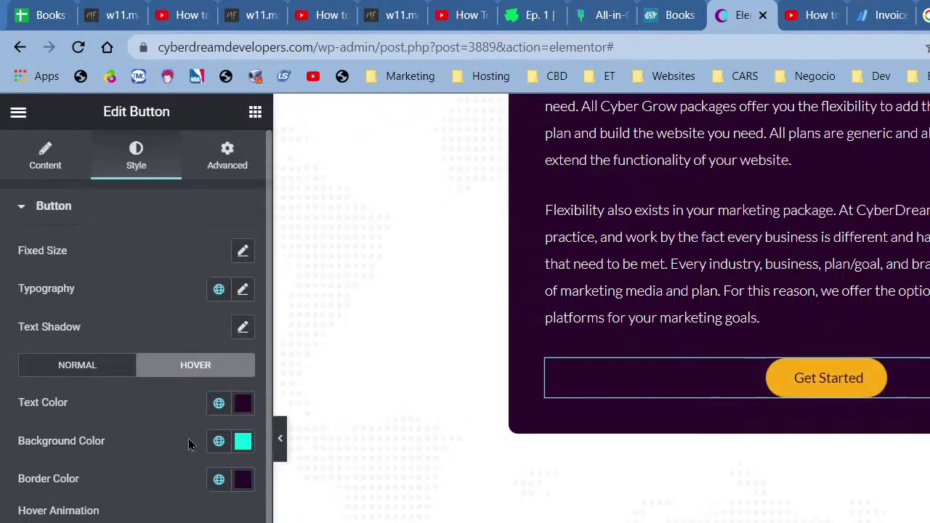
# Step: Try hover colors of Saved Color #18 text, a Primary and a lighter purple background, and a New Item #10 (#01BAEF) border on the button
pyautogui.click(219, 404)
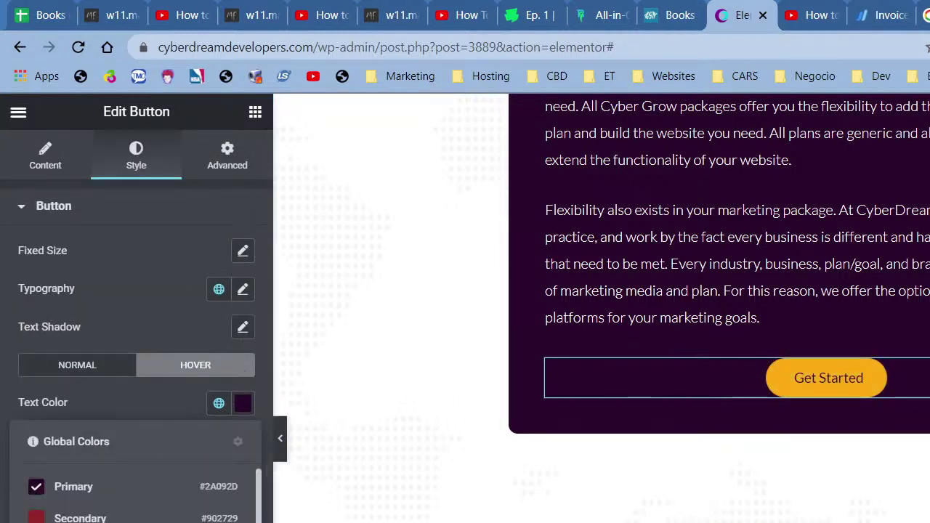
pyautogui.click(131, 513)
pyautogui.click(218, 441)
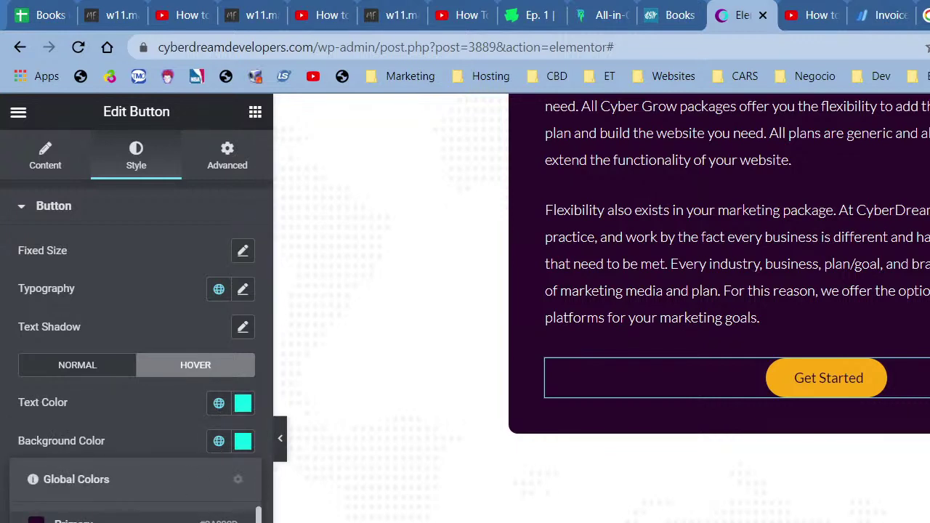
pyautogui.click(72, 520)
pyautogui.click(219, 479)
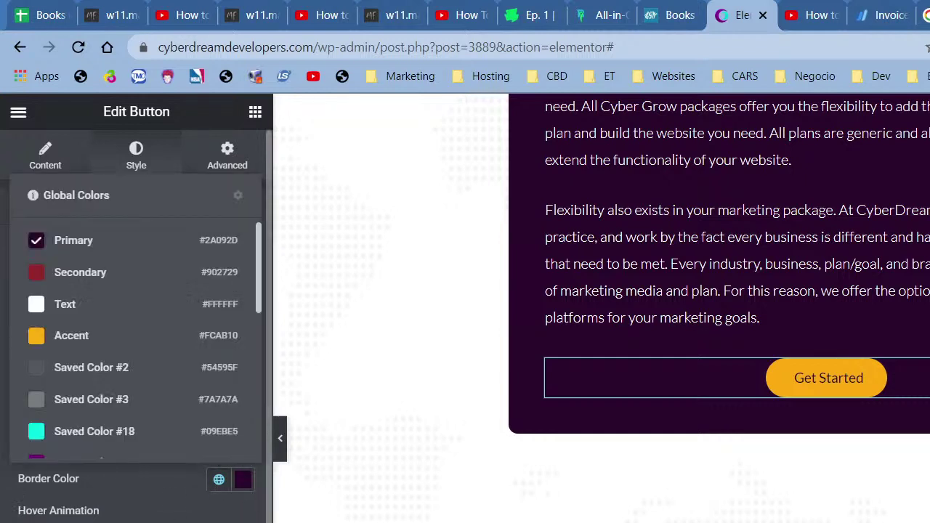
pyautogui.scroll(-3, 93, 309)
pyautogui.scroll(-3, 93, 309)
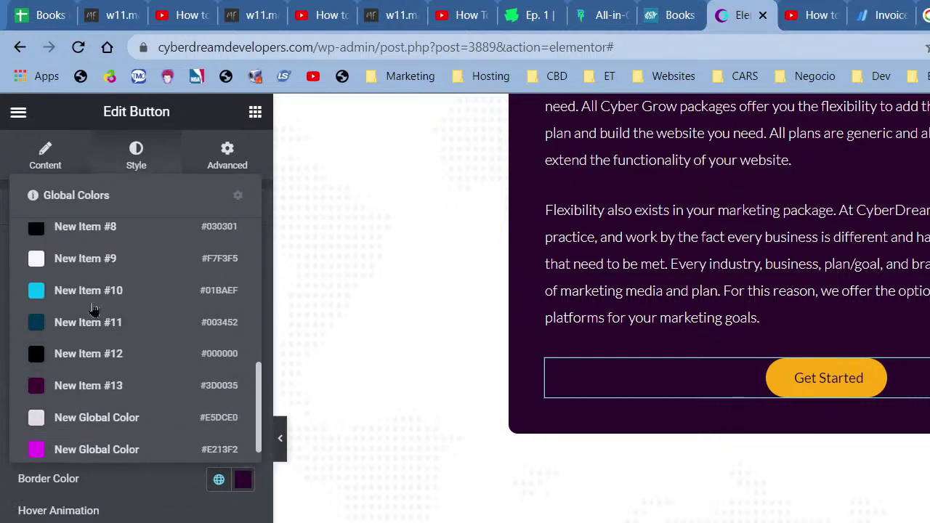
pyautogui.click(93, 306)
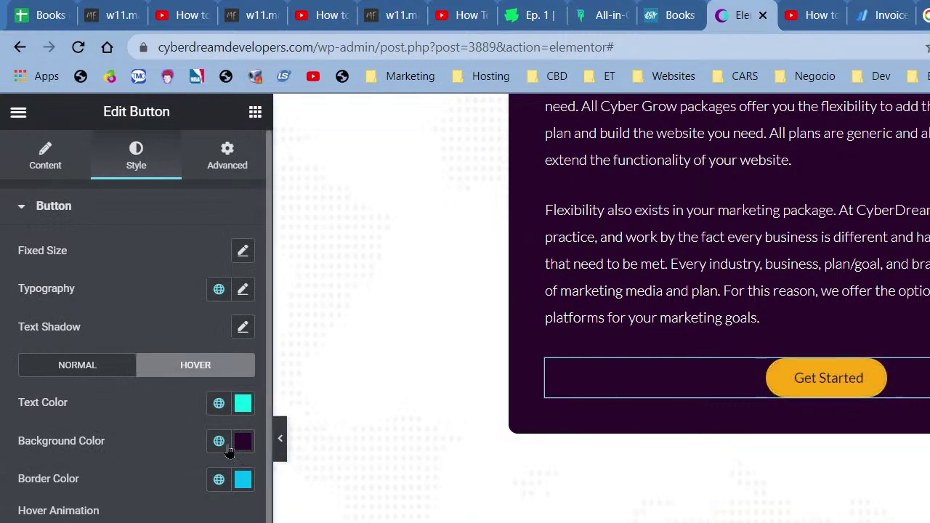
pyautogui.click(224, 443)
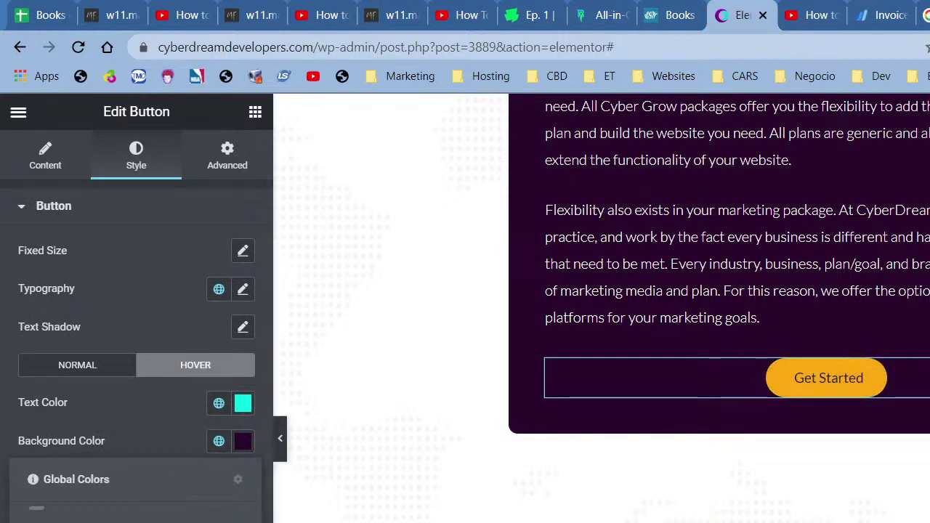
pyautogui.click(95, 519)
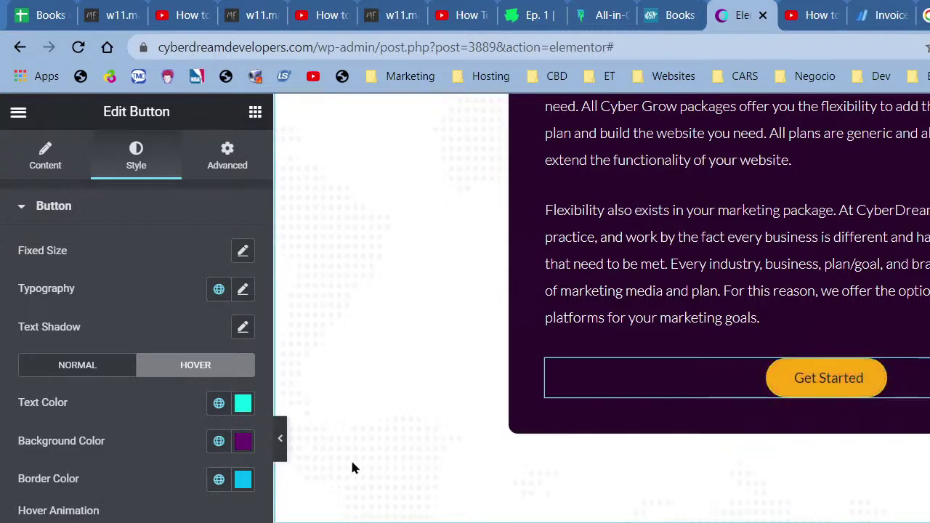
# Step: Set the Get Started button's hover colors to a white background, purple text and a magenta border (#E213F2) from the global colors
pyautogui.click(219, 442)
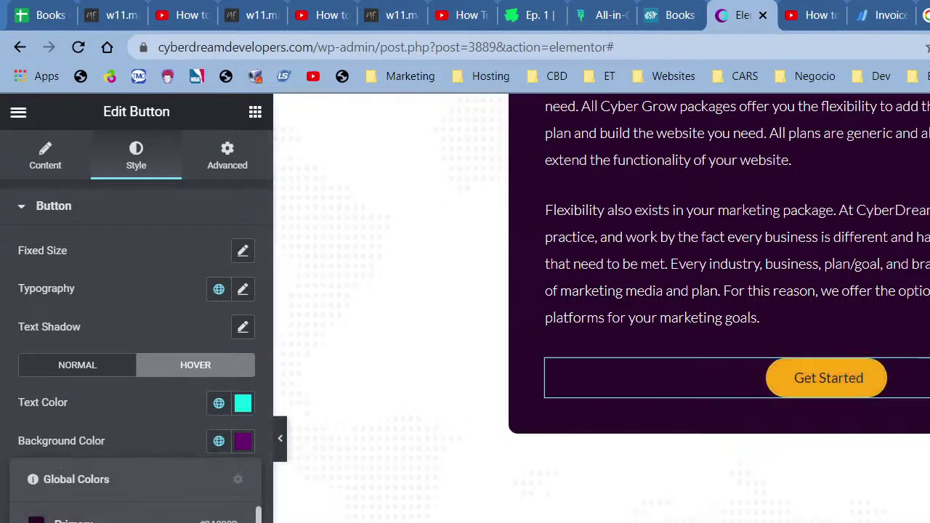
pyautogui.click(146, 519)
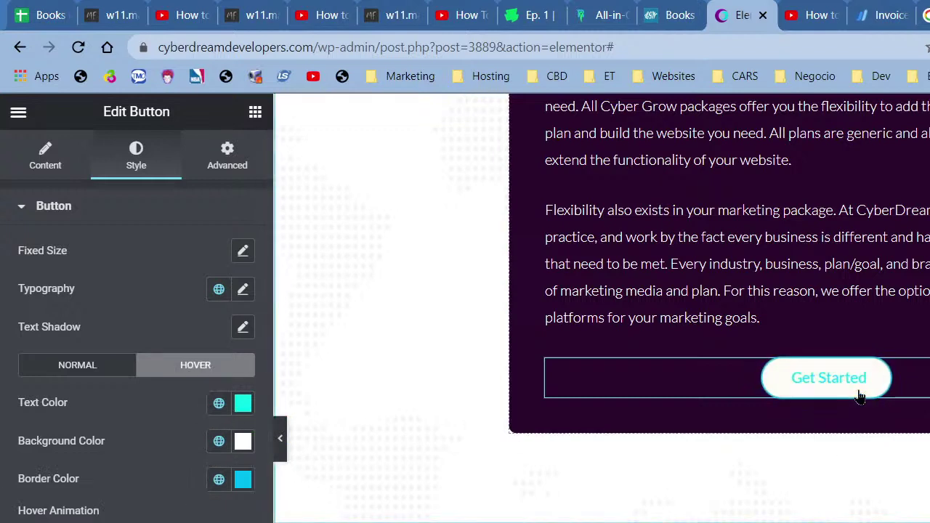
pyautogui.click(219, 404)
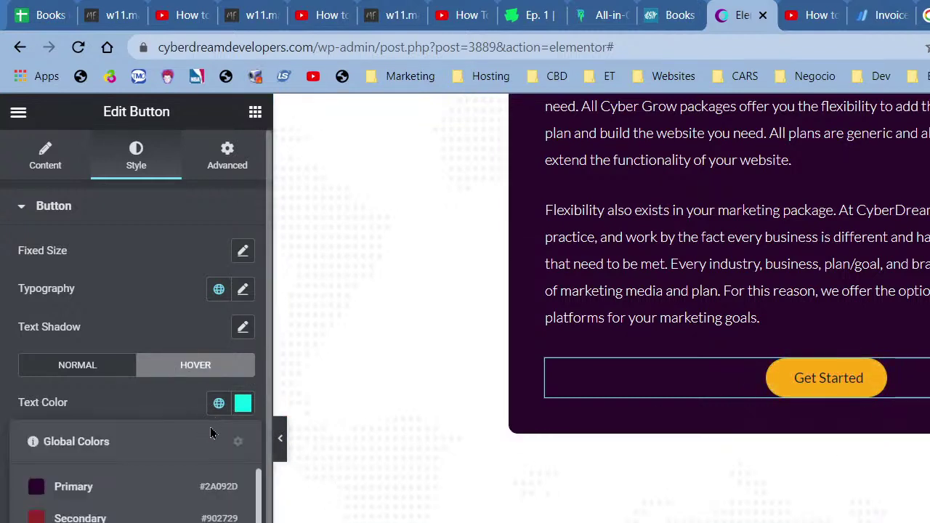
pyautogui.scroll(-2, 211, 465)
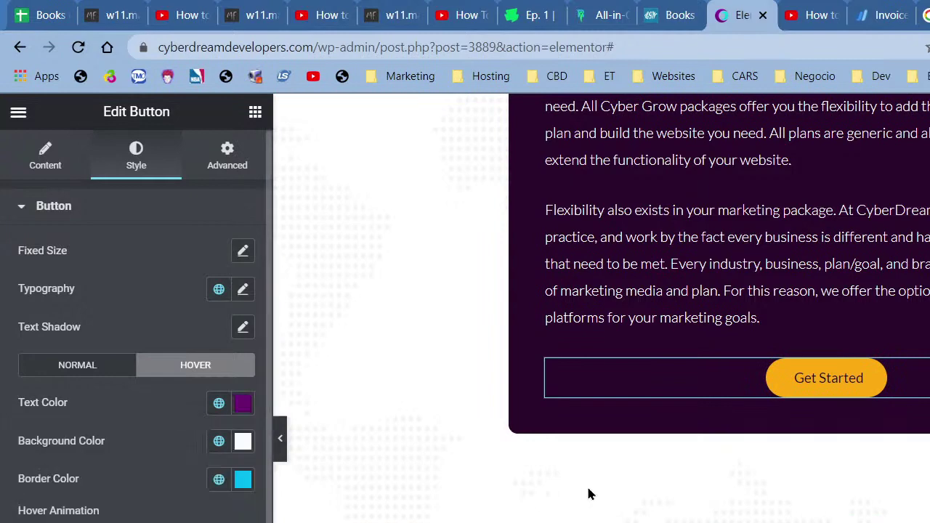
pyautogui.click(219, 479)
pyautogui.scroll(-5, 136, 415)
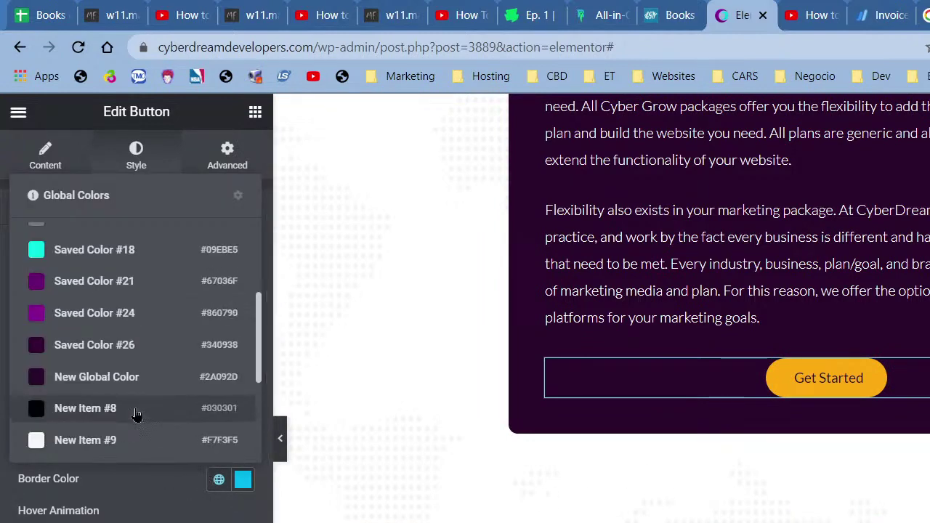
pyautogui.click(124, 442)
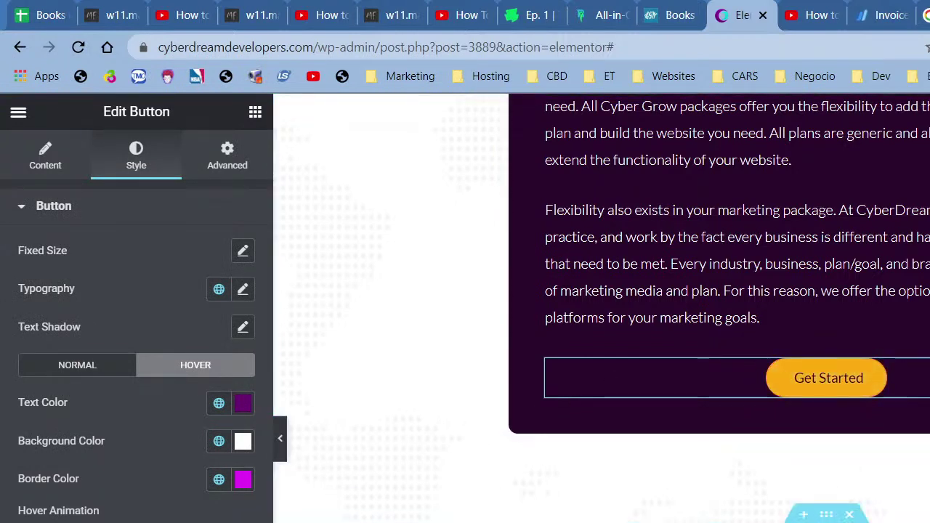
# Step: Set the border radius of the Flexible Pricing Plans column to 15 px on all corners
pyautogui.scroll(4, 495, 430)
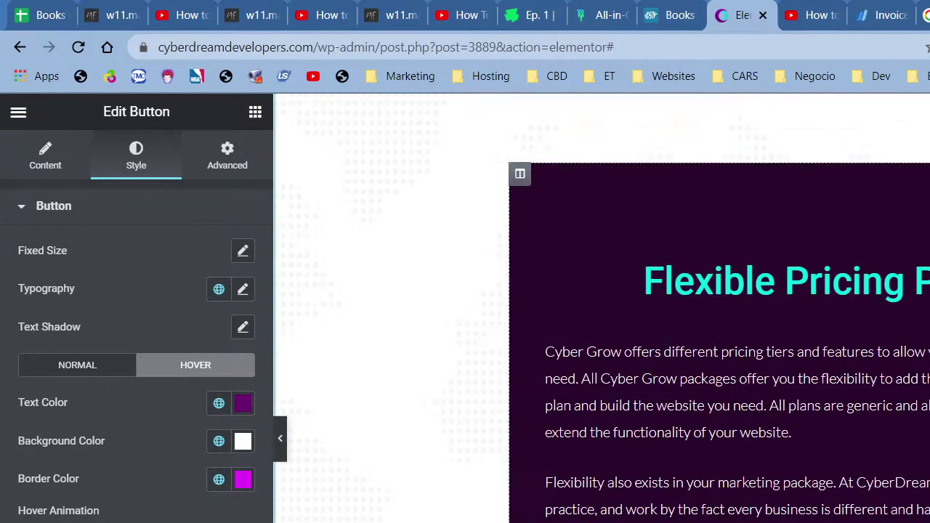
pyautogui.rightClick(513, 183)
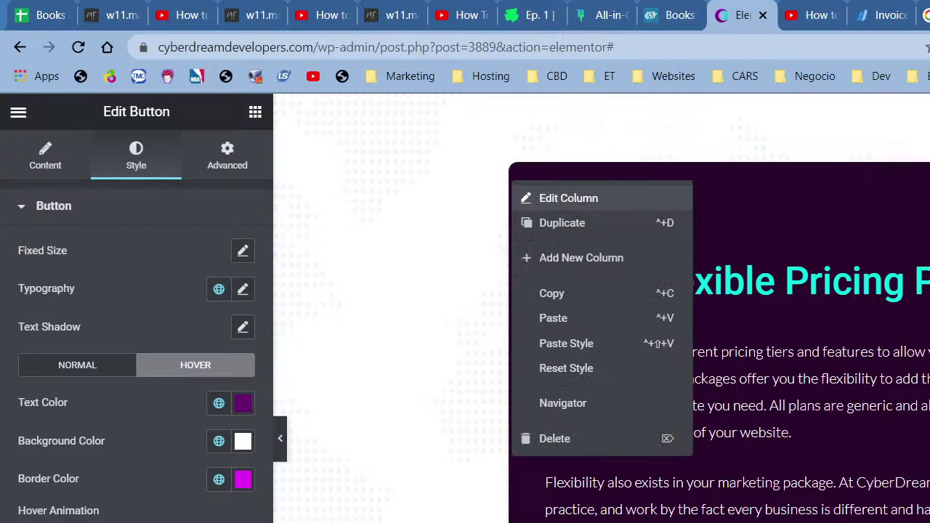
pyautogui.click(568, 197)
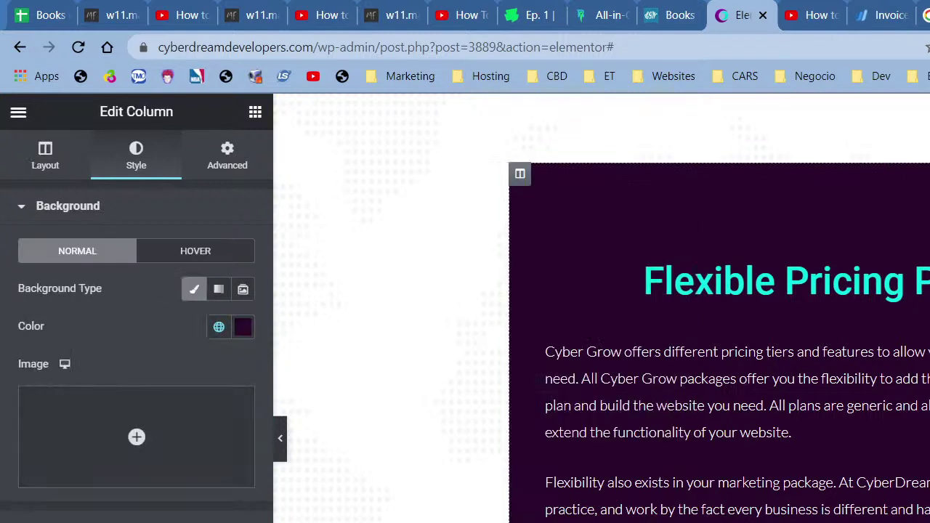
pyautogui.click(89, 522)
pyautogui.moveTo(34, 451); pyautogui.dragTo(42, 451)
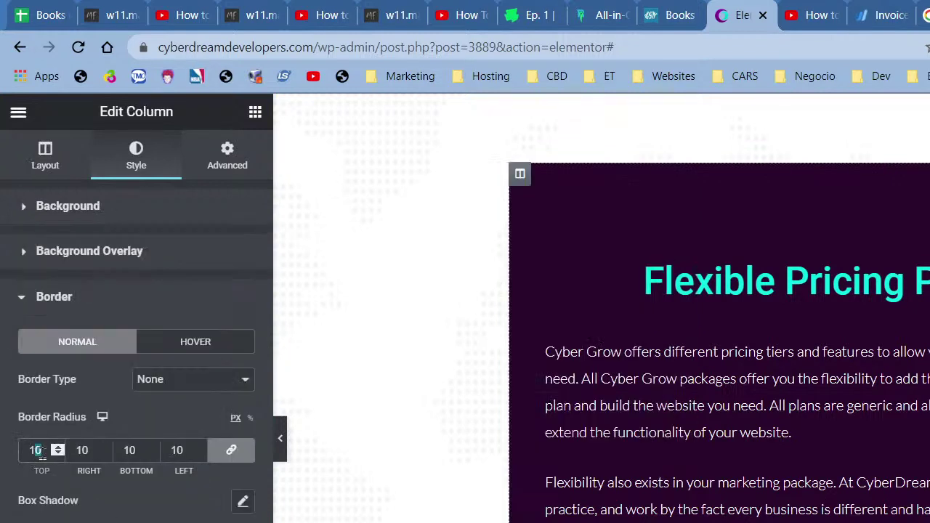
pyautogui.write('5')
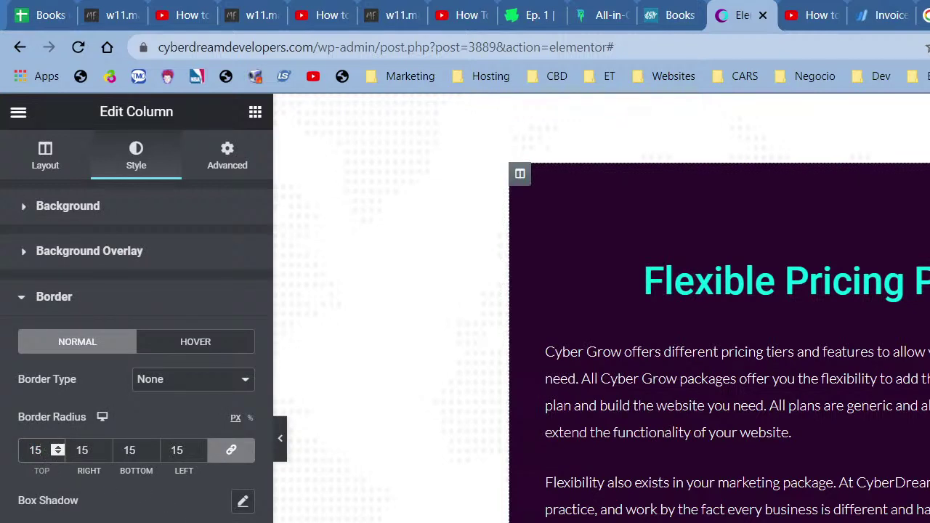
# Step: Hide the editing panel and review the page's other sections against the Flexible Pricing Plans block
pyautogui.click(281, 445)
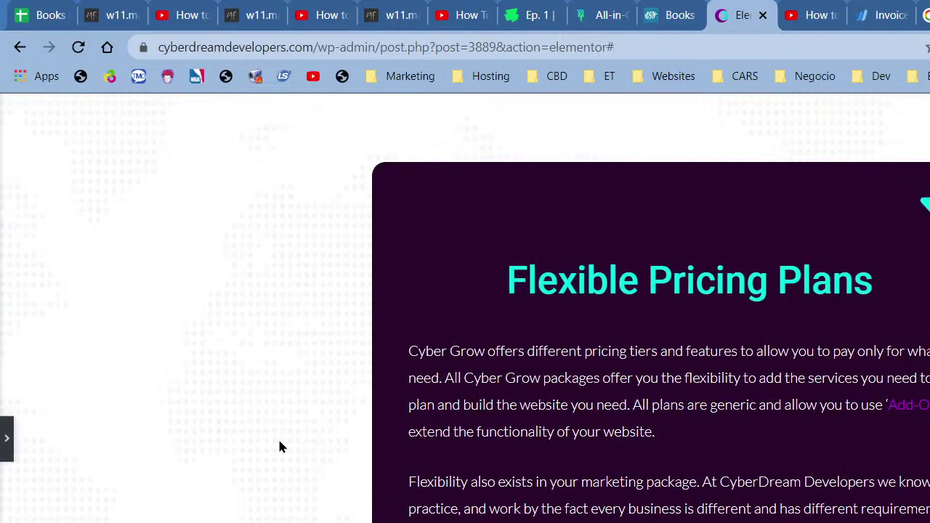
pyautogui.scroll(10, 281, 445)
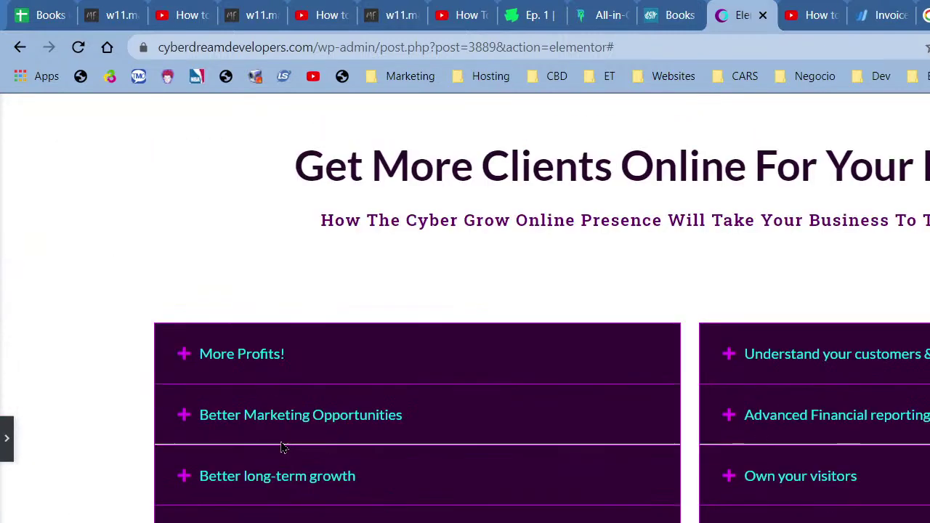
pyautogui.scroll(10, 282, 447)
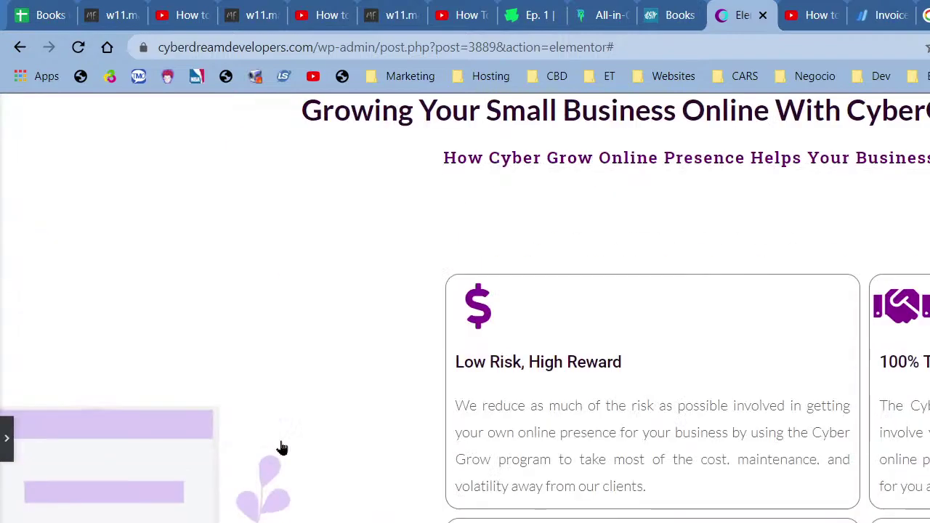
pyautogui.scroll(-3, 283, 447)
pyautogui.scroll(10, 283, 447)
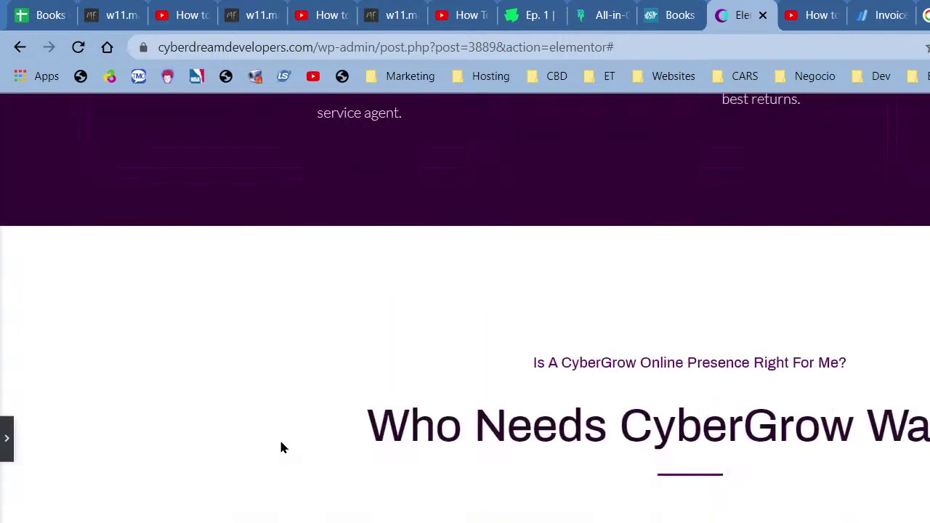
pyautogui.scroll(-3, 282, 447)
pyautogui.scroll(-10, 282, 444)
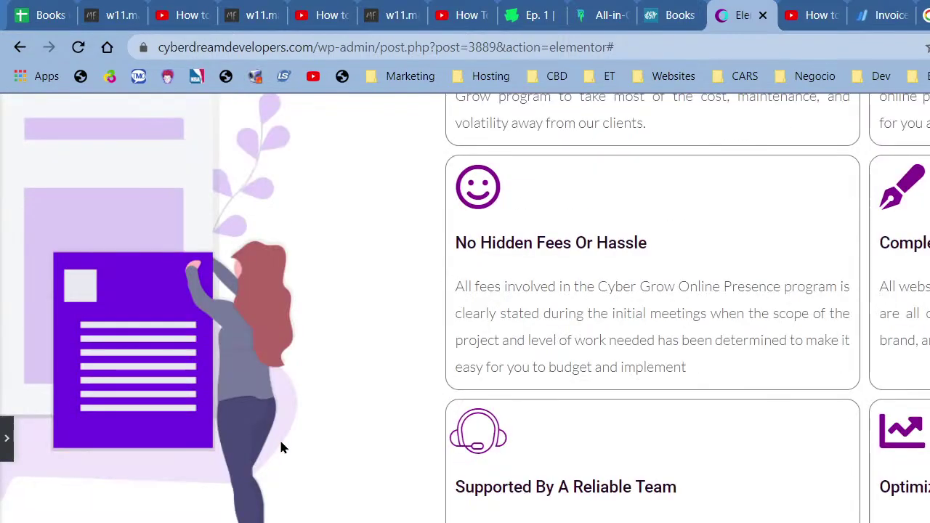
pyautogui.scroll(-6, 282, 447)
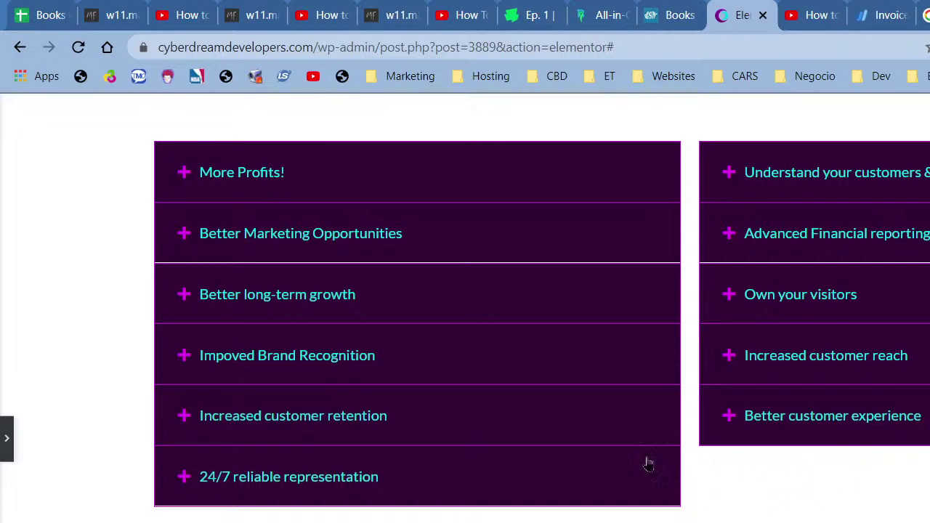
# Step: Set the boxed content width of the section holding the Flexible Pricing Plans block to 859
pyautogui.scroll(-6, 596, 492)
pyautogui.scroll(-3, 596, 487)
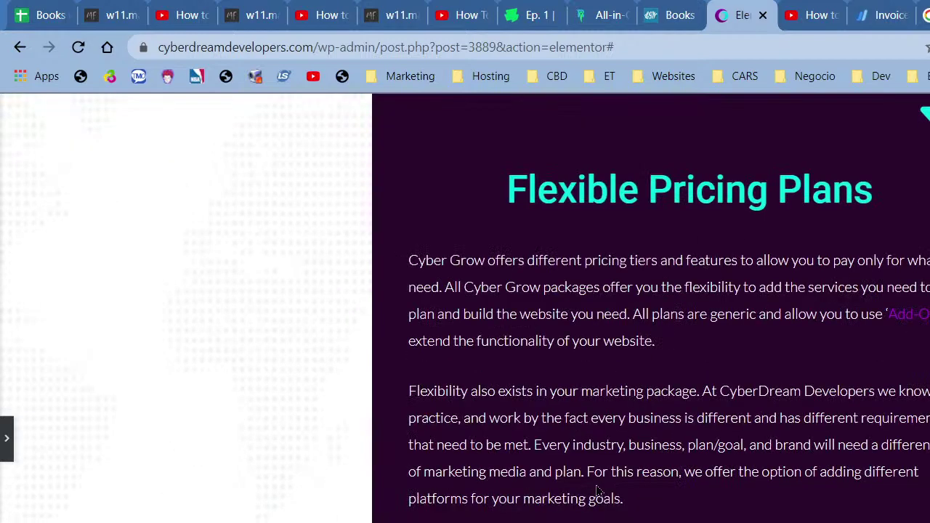
pyautogui.scroll(3, 596, 473)
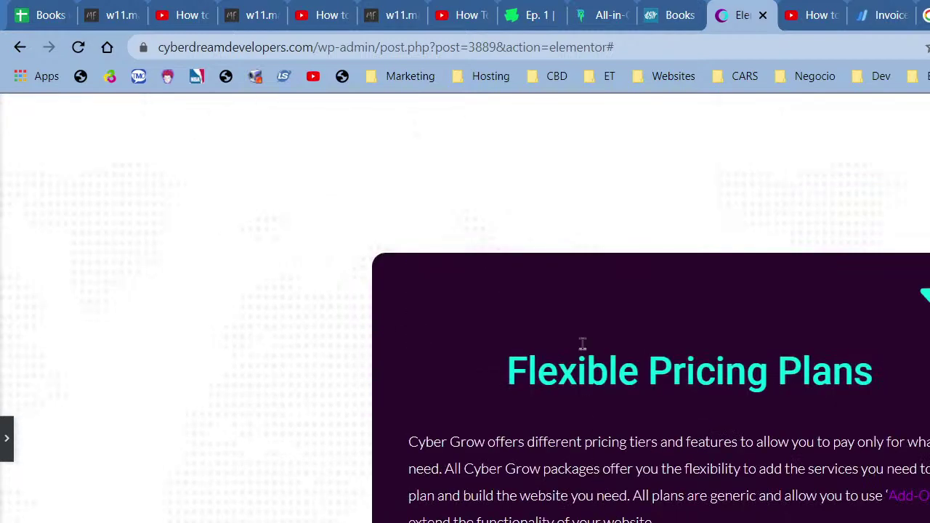
pyautogui.scroll(2, 274, 456)
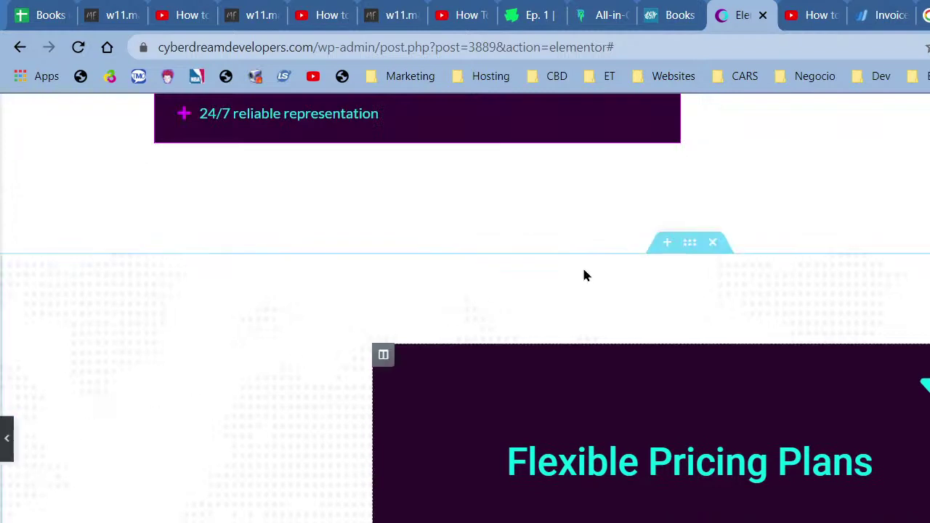
pyautogui.click(698, 263)
pyautogui.rightClick(806, 245)
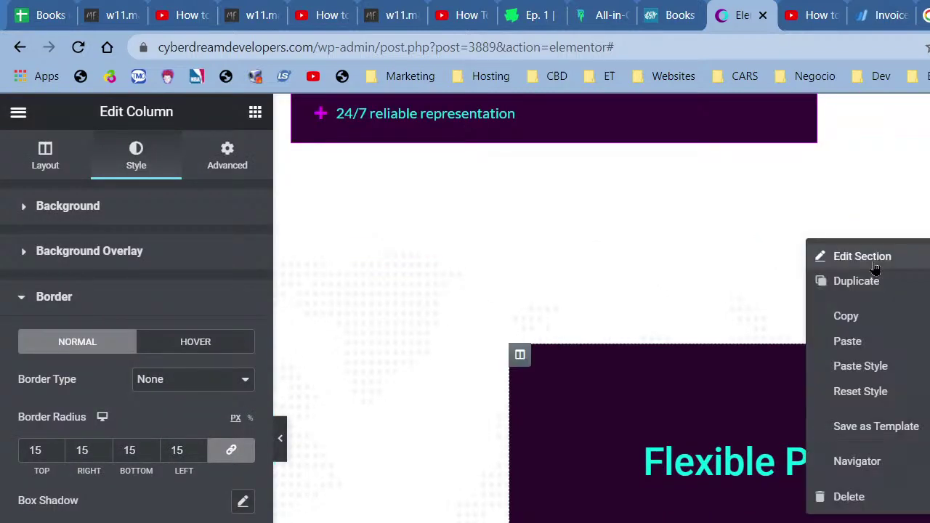
pyautogui.click(501, 300)
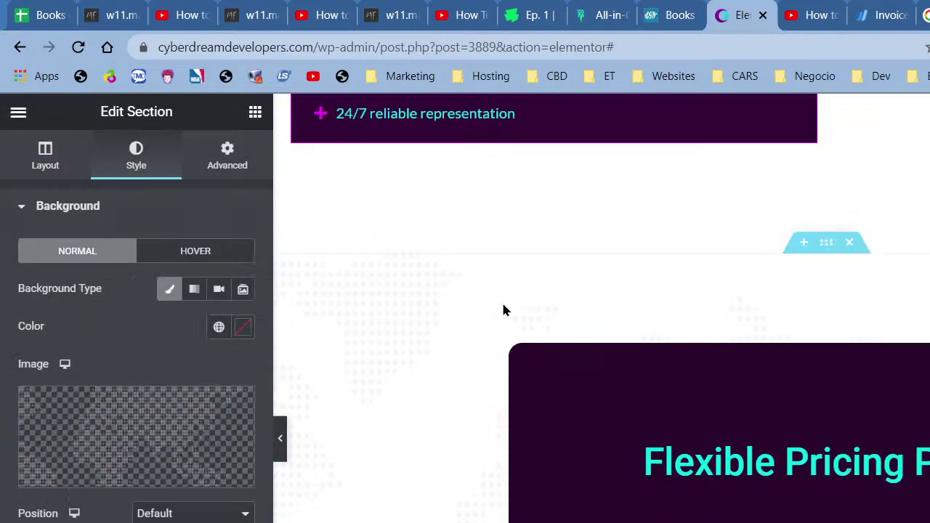
pyautogui.click(58, 161)
pyautogui.moveTo(48, 293); pyautogui.dragTo(77, 291)
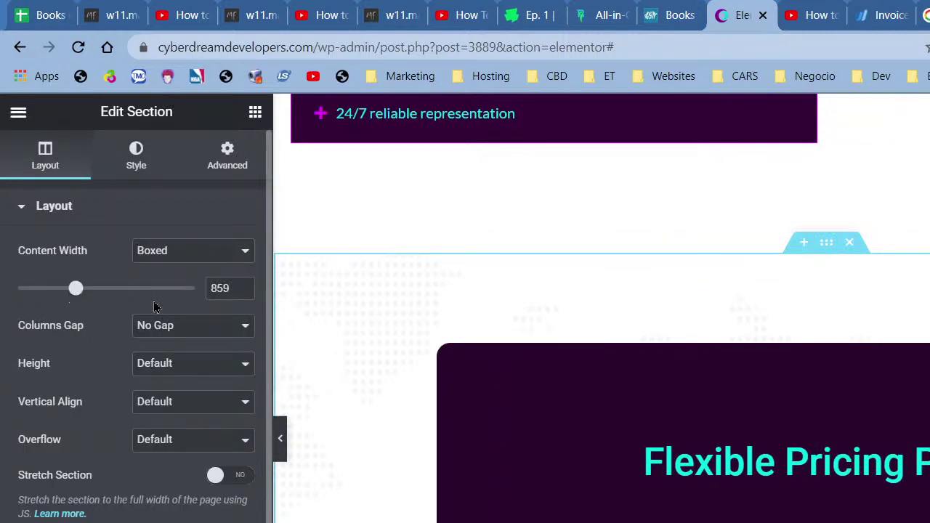
# Step: Hide the editing panel and review the widened pricing block against the page's other sections, down to the footer and back
pyautogui.click(280, 445)
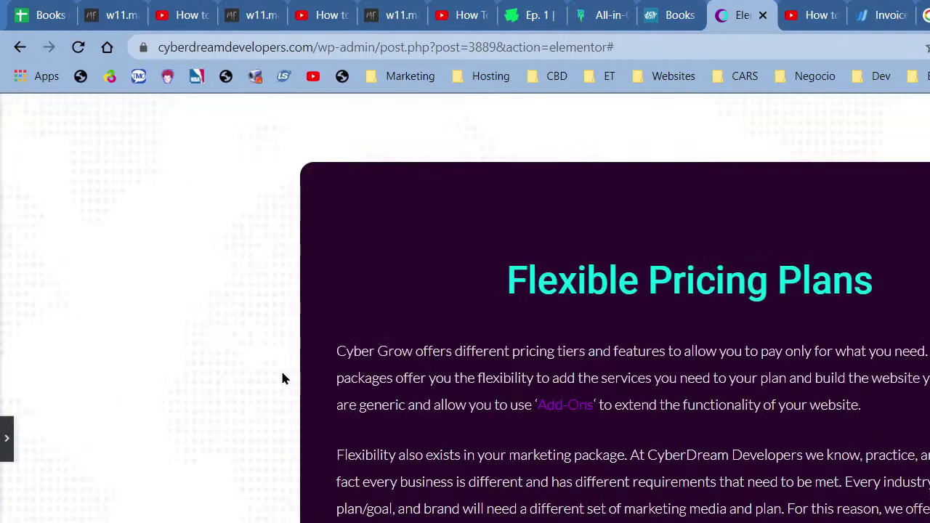
pyautogui.scroll(-3, 571, 444)
pyautogui.scroll(11, 571, 445)
pyautogui.scroll(-13, 582, 435)
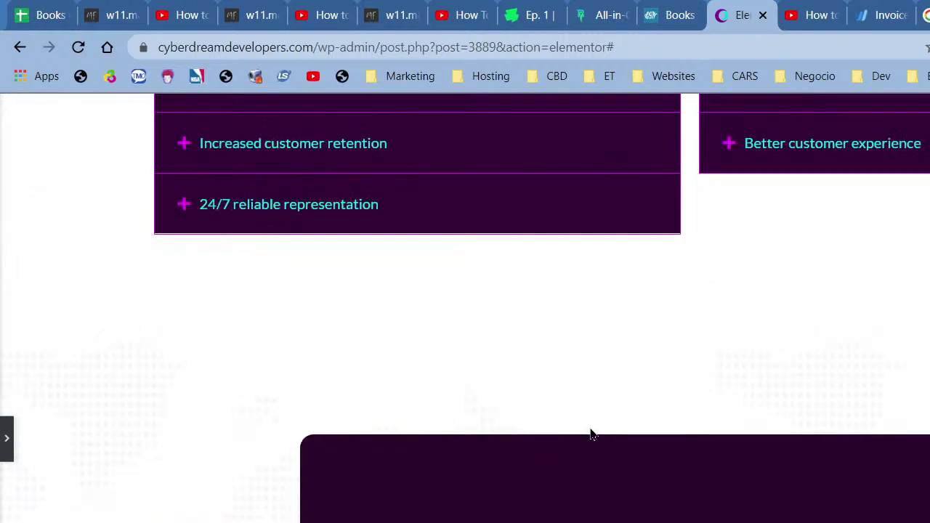
pyautogui.scroll(-2, 592, 434)
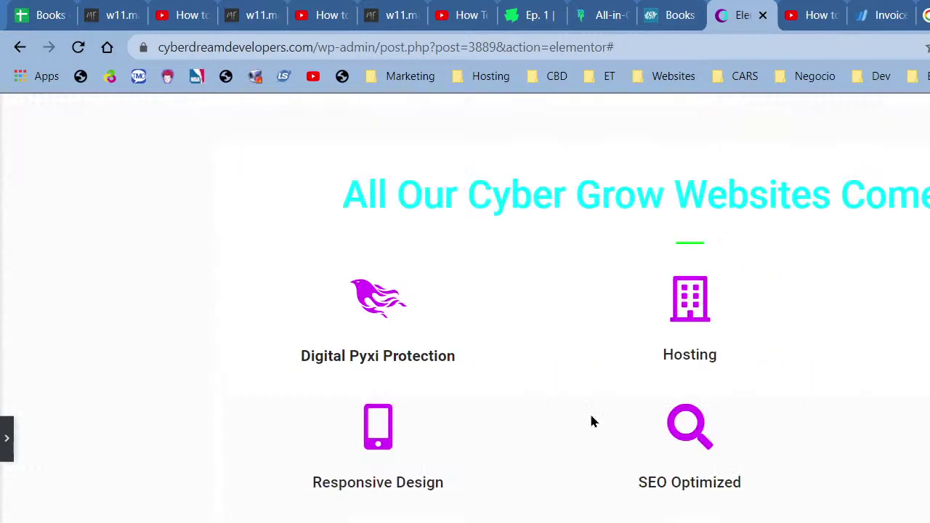
pyautogui.scroll(-10, 783, 203)
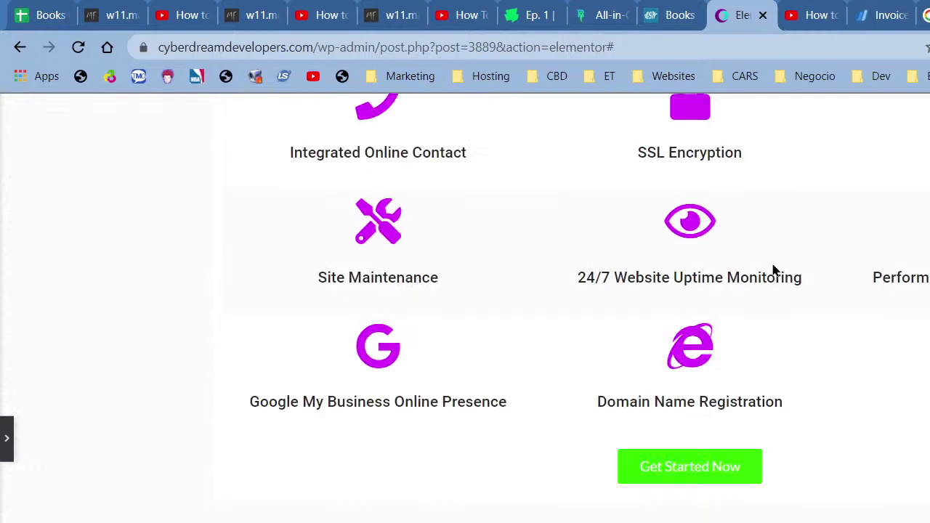
pyautogui.scroll(-15, 640, 403)
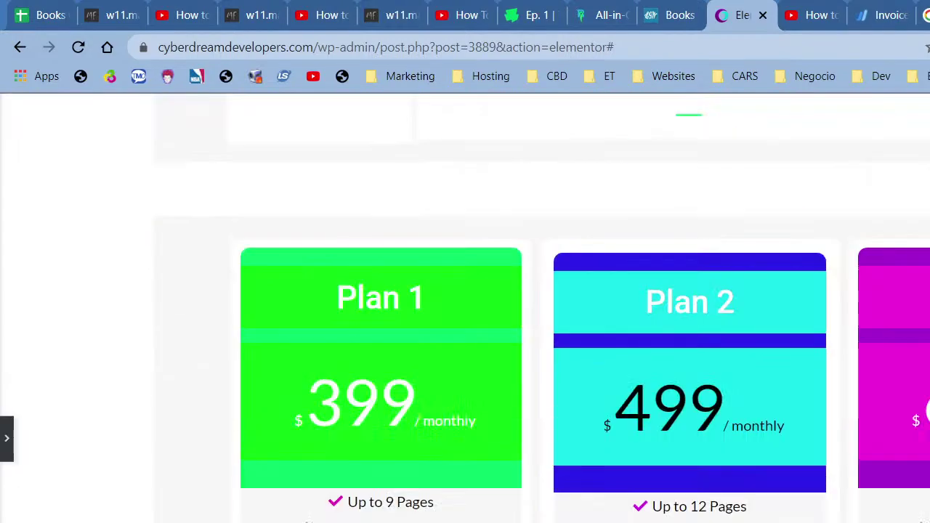
pyautogui.scroll(-10, 713, 435)
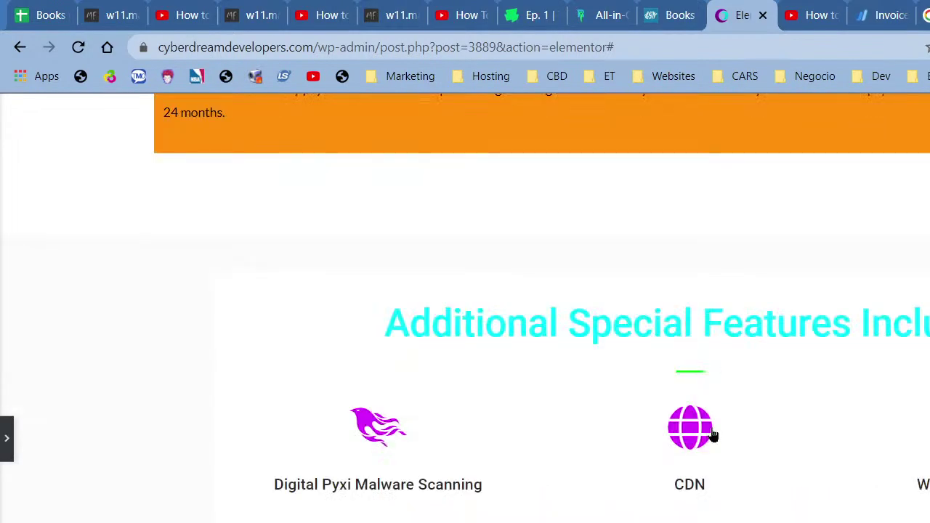
pyautogui.scroll(-5, 693, 476)
pyautogui.scroll(-6, 683, 473)
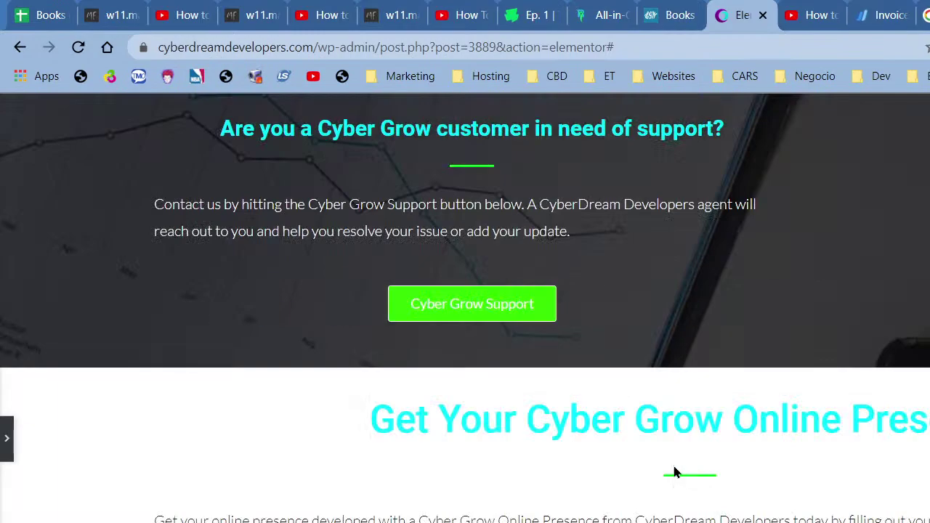
pyautogui.scroll(-2, 637, 395)
pyautogui.scroll(-1, 637, 396)
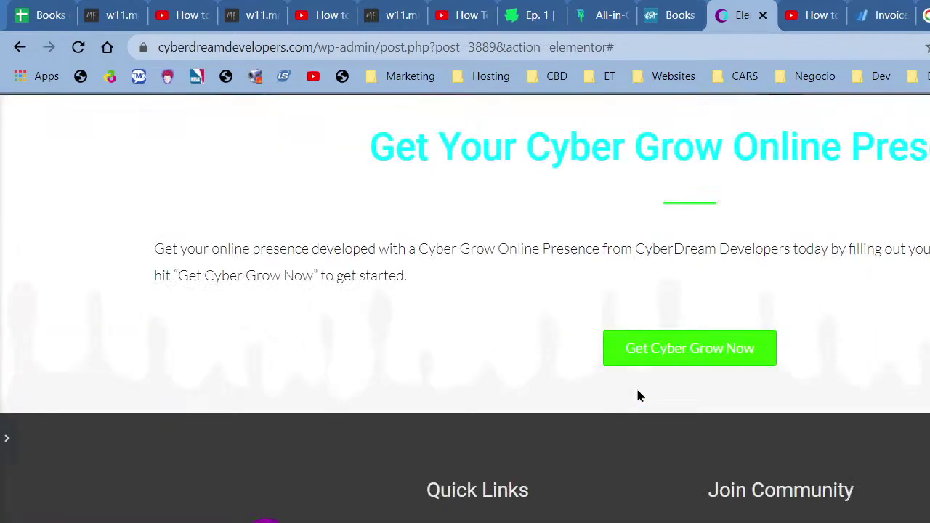
pyautogui.scroll(1, 637, 395)
pyautogui.scroll(15, 637, 396)
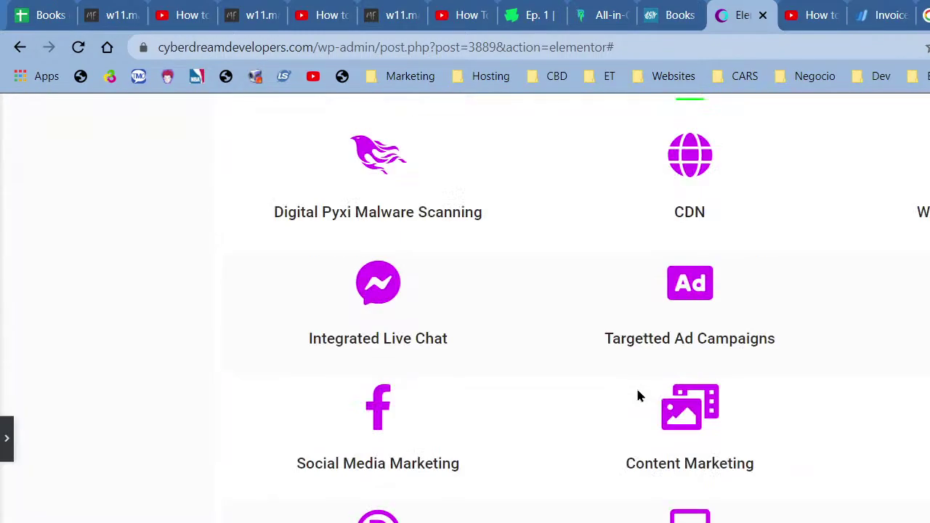
pyautogui.scroll(15, 637, 396)
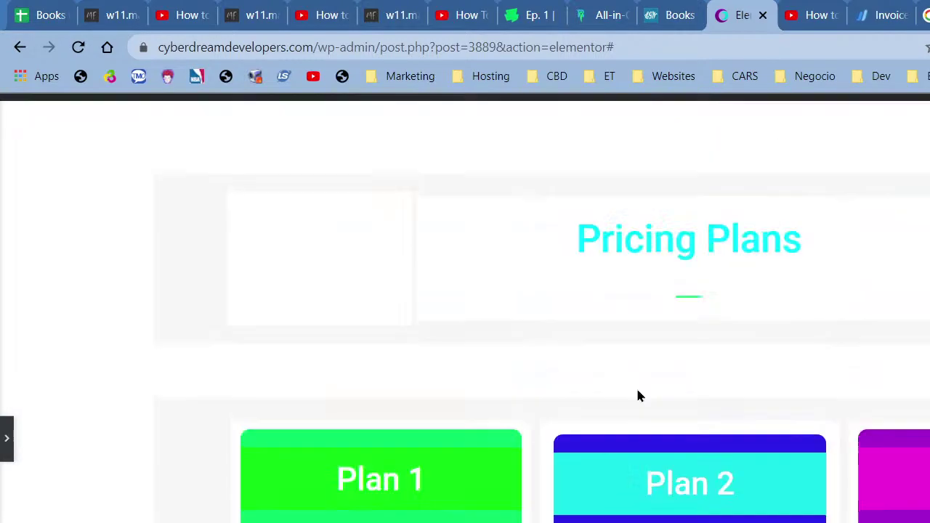
pyautogui.scroll(5, 561, 391)
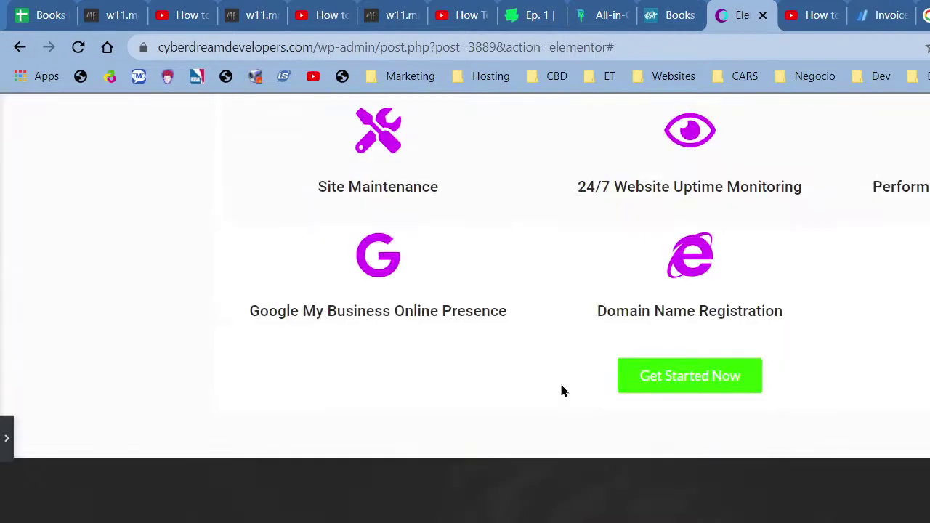
pyautogui.scroll(8, 561, 390)
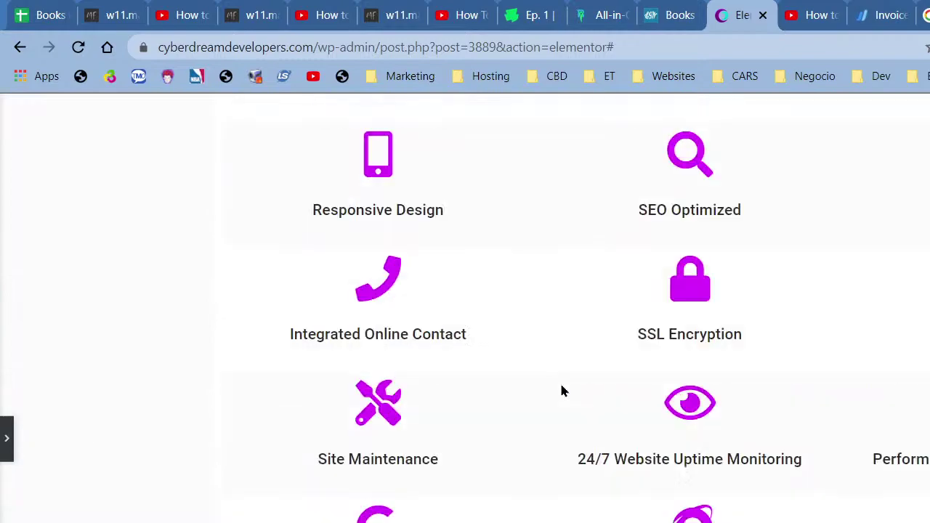
pyautogui.scroll(-12, 561, 390)
pyautogui.scroll(10, 561, 391)
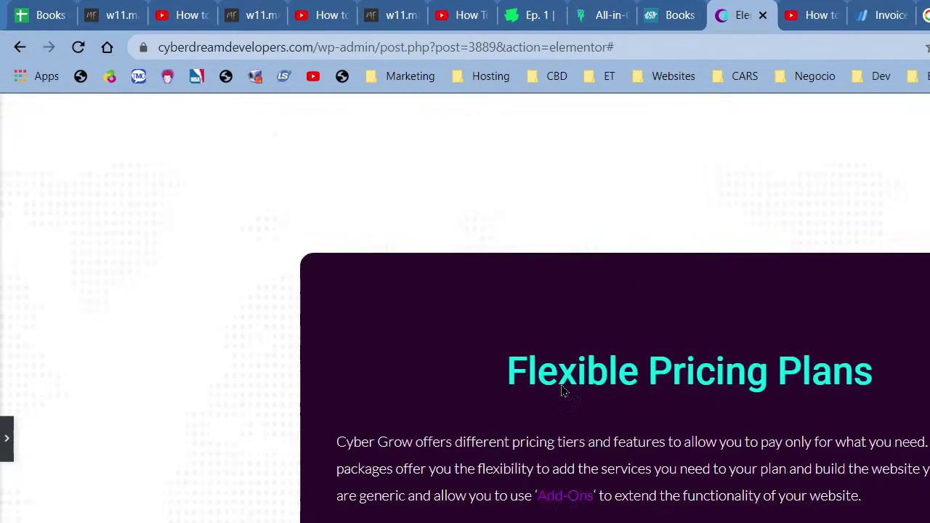
pyautogui.scroll(7, 561, 389)
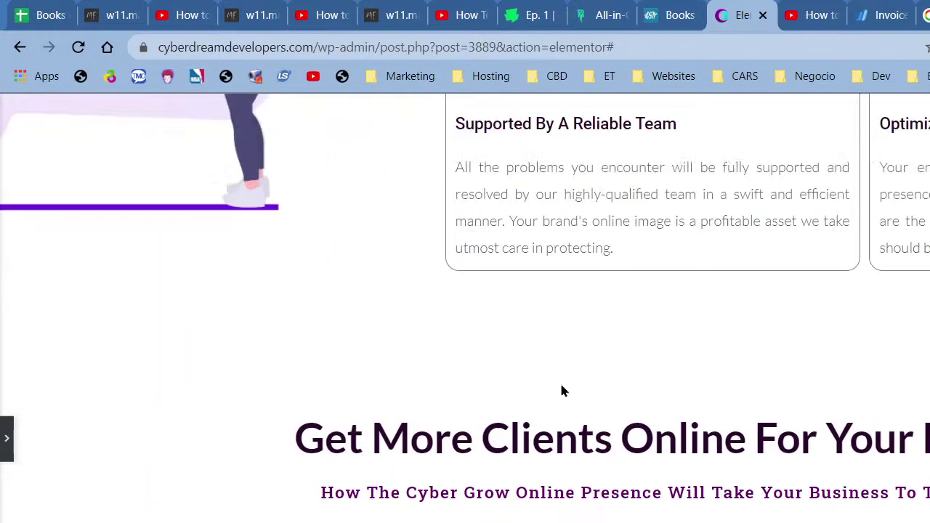
pyautogui.scroll(-10, 561, 390)
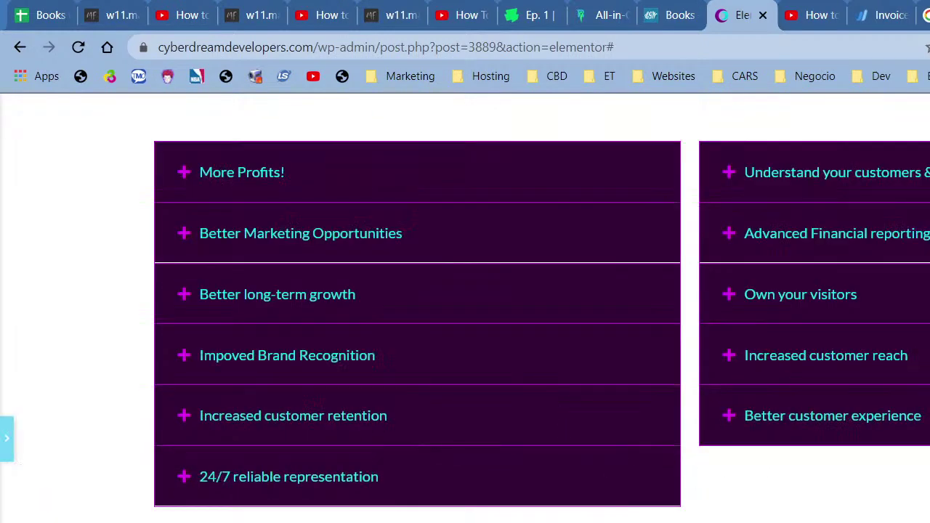
# Step: Add a Heading widget below the benefits accordions and title it "cyberdreamdevelopers.com/cybergrow"
pyautogui.click(3, 439)
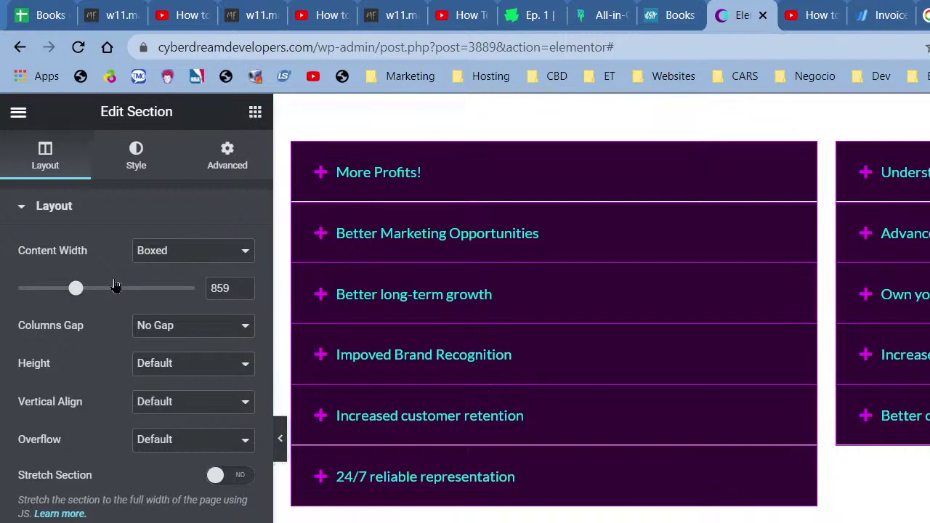
pyautogui.click(255, 113)
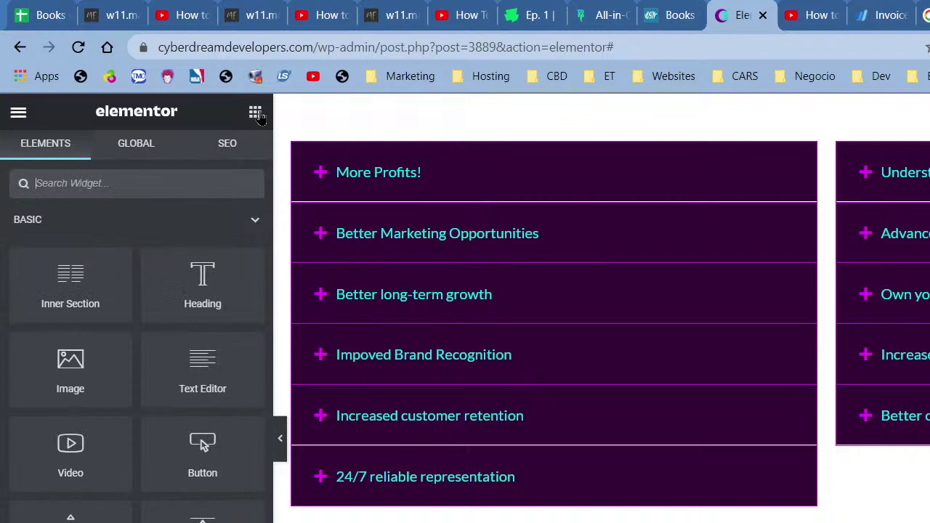
pyautogui.moveTo(193, 315); pyautogui.dragTo(747, 517)
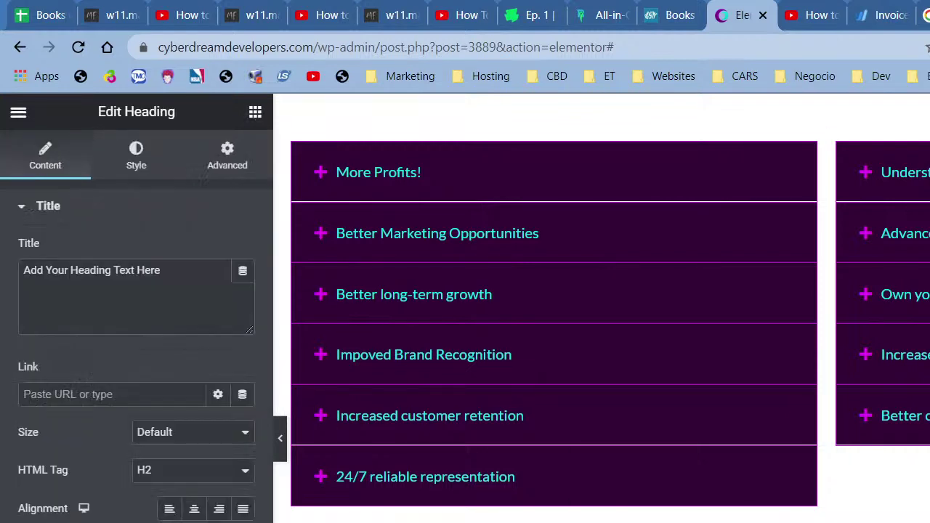
pyautogui.tripleClick(146, 302)
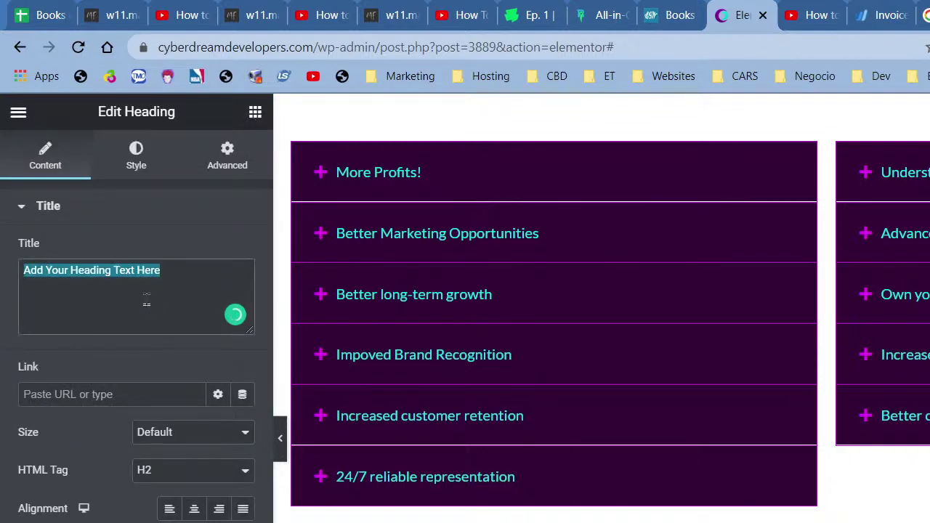
pyautogui.write('cyberdrea')
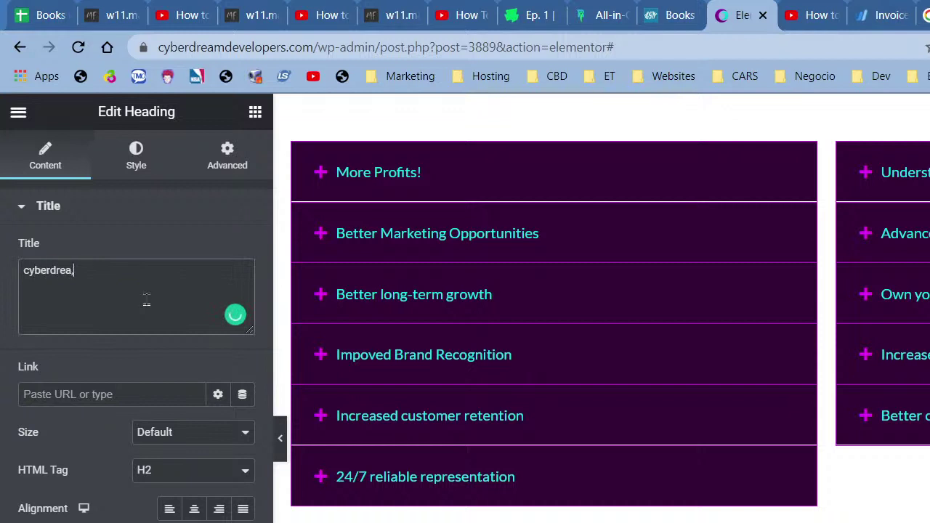
pyautogui.write('mdevelopers.com')
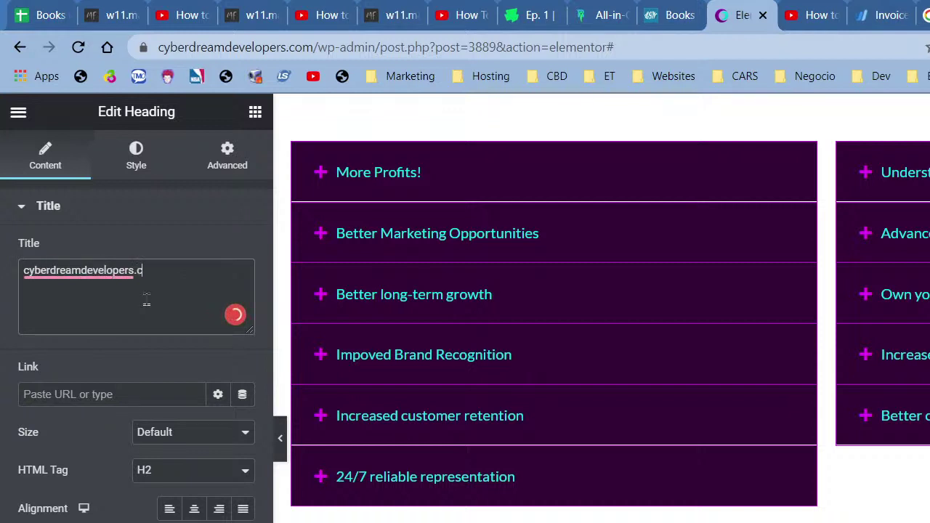
pyautogui.write('/cyber-grow-online-presence/')
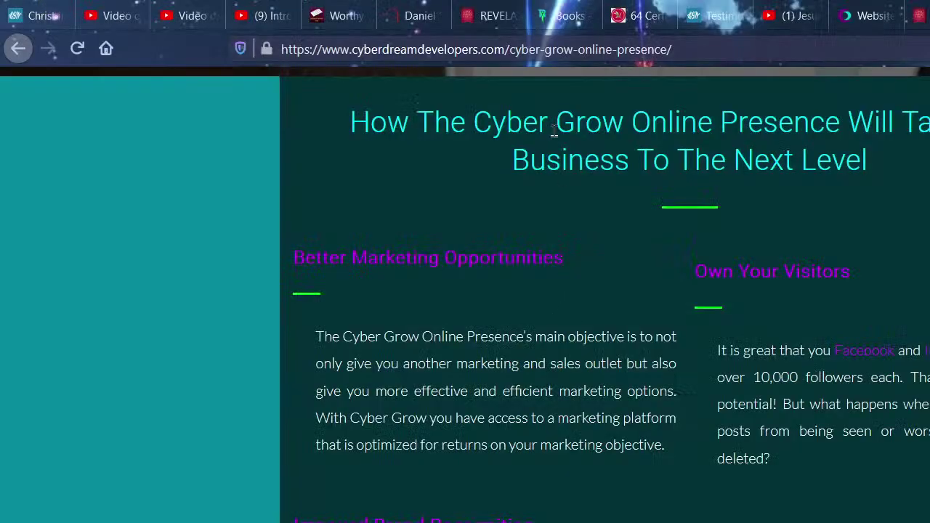
pyautogui.click(582, 50)
pyautogui.hotkey('ctrl', 'c')
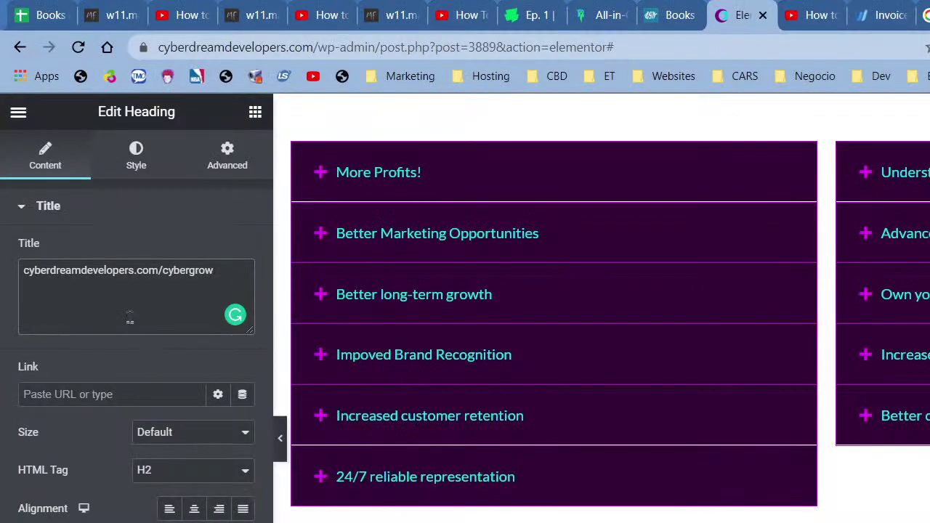
pyautogui.hotkey('ctrl', 'shift', 'Right')
pyautogui.hotkey('ctrl', 'shift', 'Right')
pyautogui.hotkey('ctrl', 'shift', 'Right')
pyautogui.hotkey('ctrl', 'v')
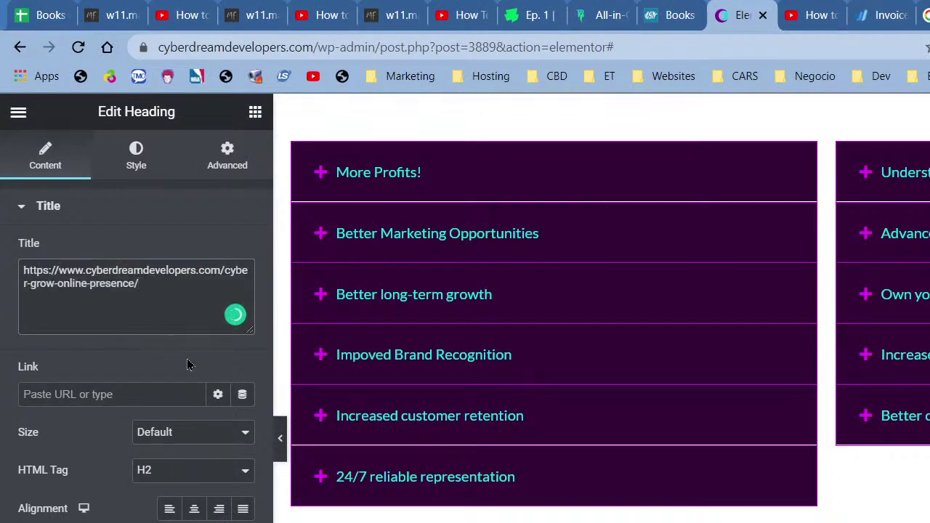
# Step: Shorten the pasted heading title to "cyberdreamdevelopers.com/cybergrow" and return to the widget list
pyautogui.moveTo(88, 270); pyautogui.dragTo(7, 274)
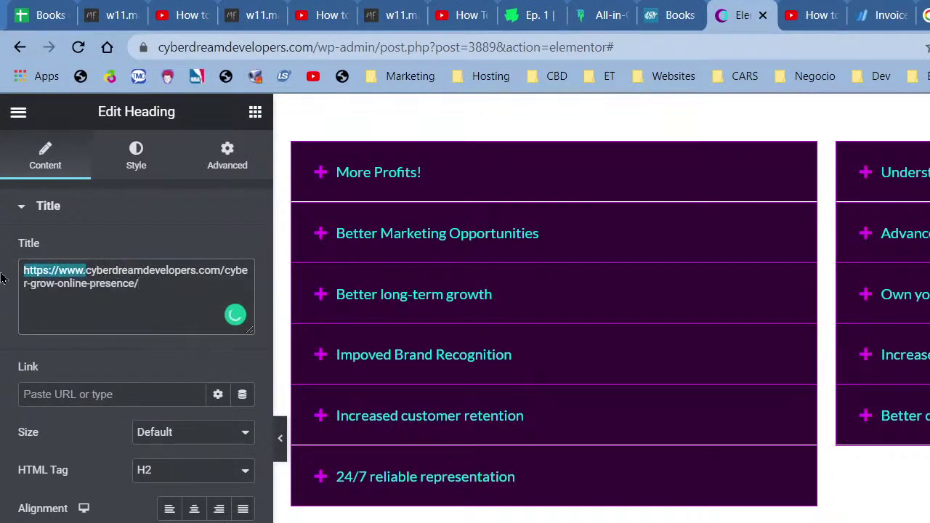
pyautogui.press('BackSpace')
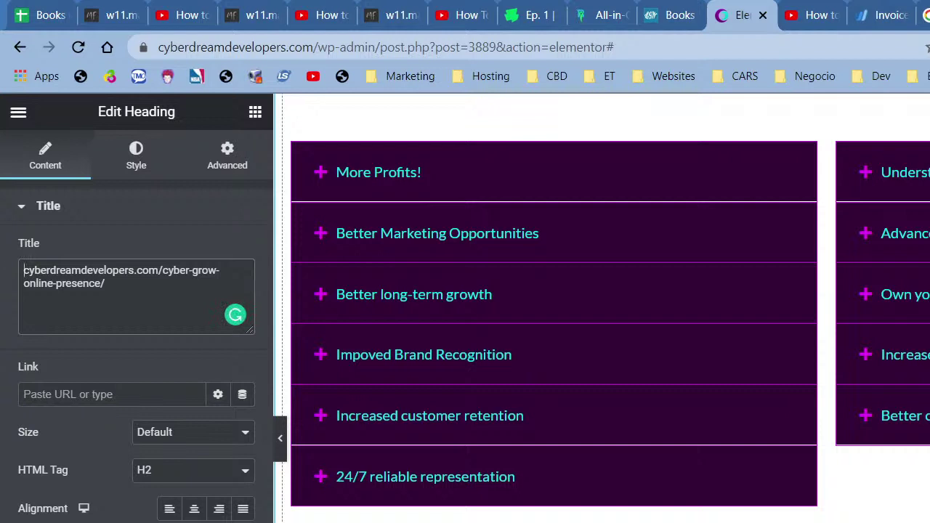
pyautogui.moveTo(142, 284); pyautogui.dragTo(10, 299)
pyautogui.press('BackSpace')
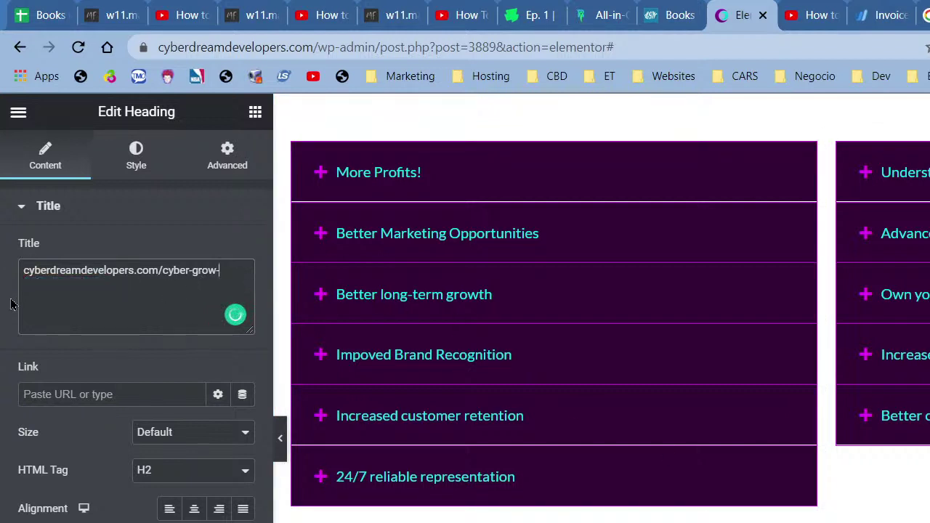
pyautogui.press('BackSpace')
pyautogui.hotkey('ctrl', 'z')
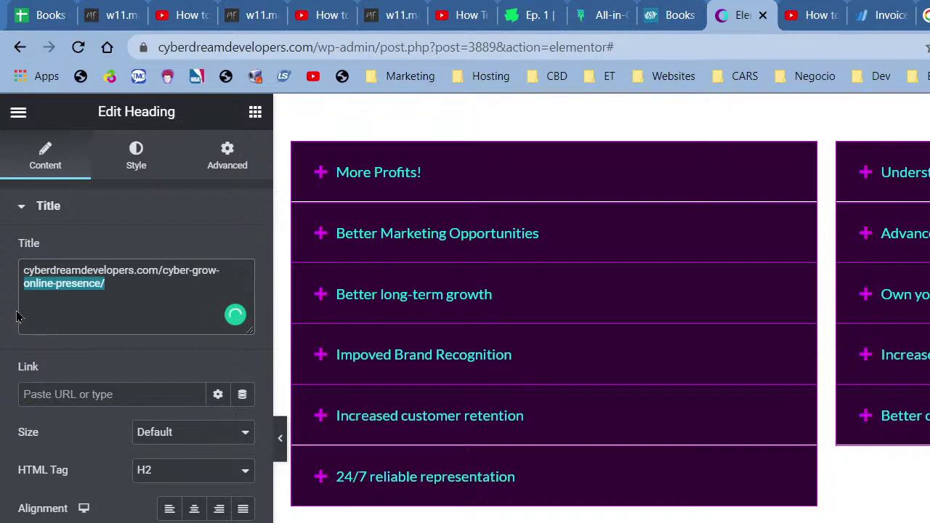
pyautogui.press('BackSpace')
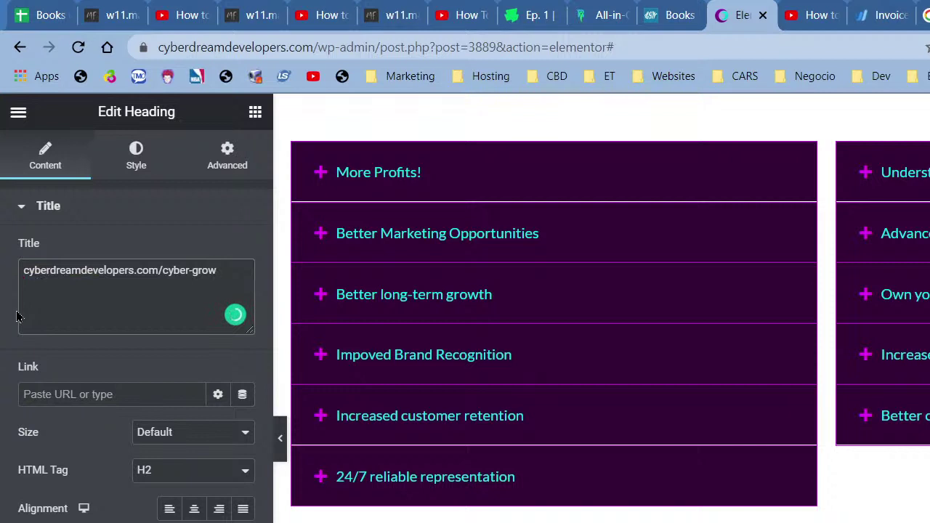
pyautogui.press('BackSpace')
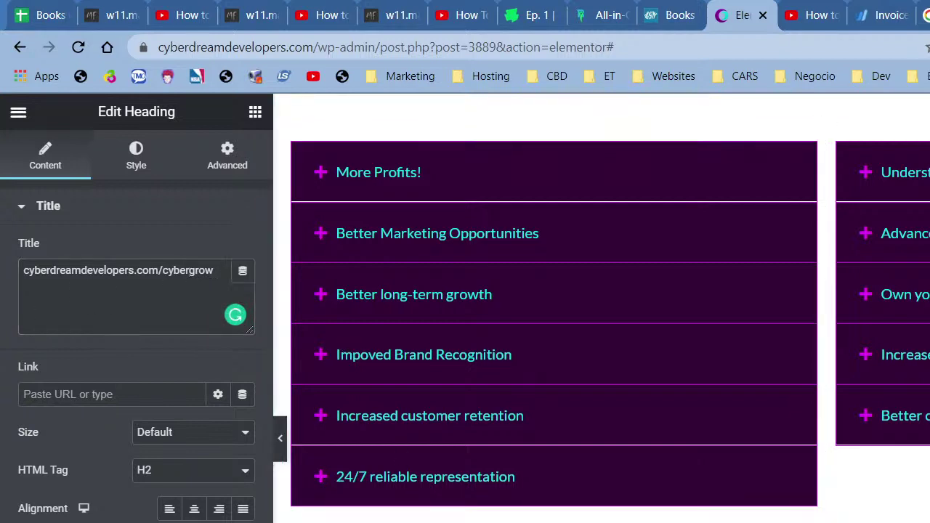
pyautogui.click(255, 111)
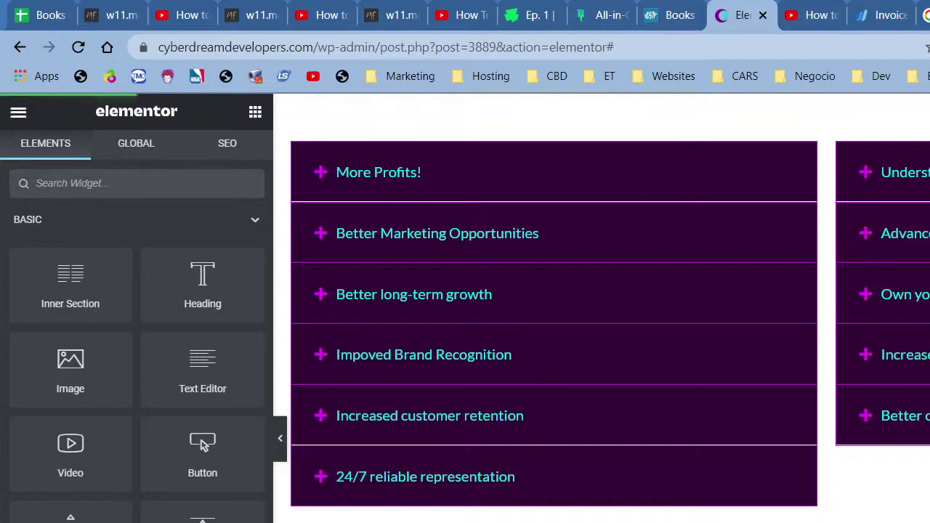